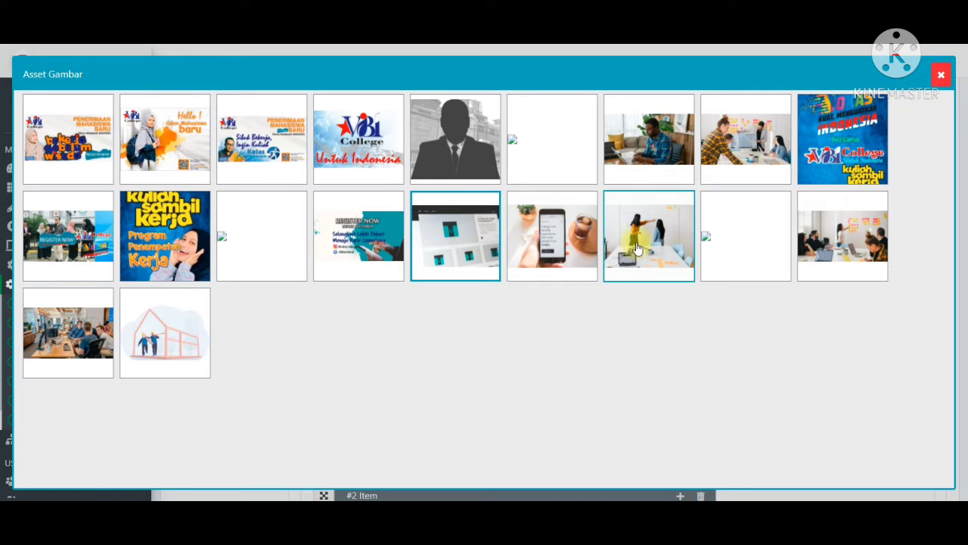
- Choose the meeting photo with the woman pointing at sticky notes for the VIBI COLLEGE hero slide and save the section
{"action": "left_click", "coordinate": [844, 241]}
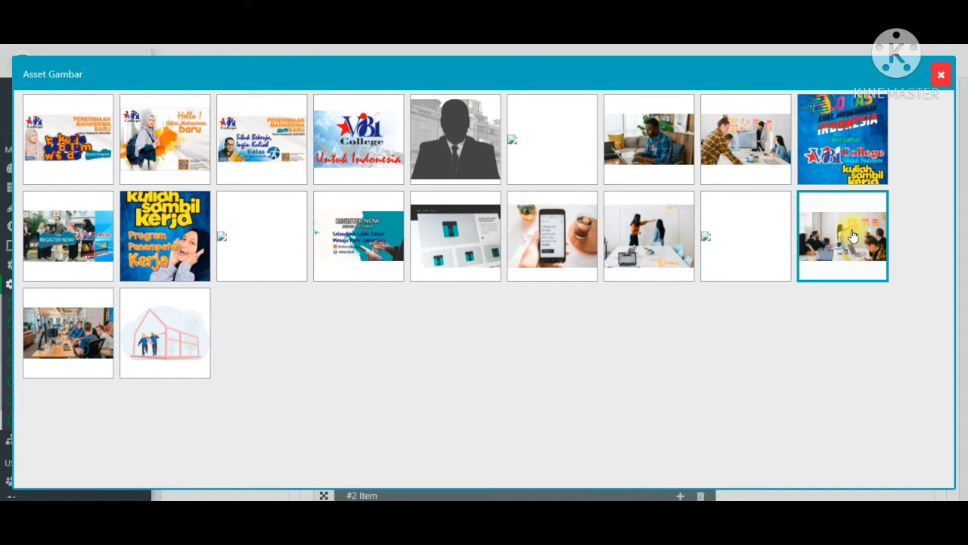
{"action": "left_click", "coordinate": [852, 237]}
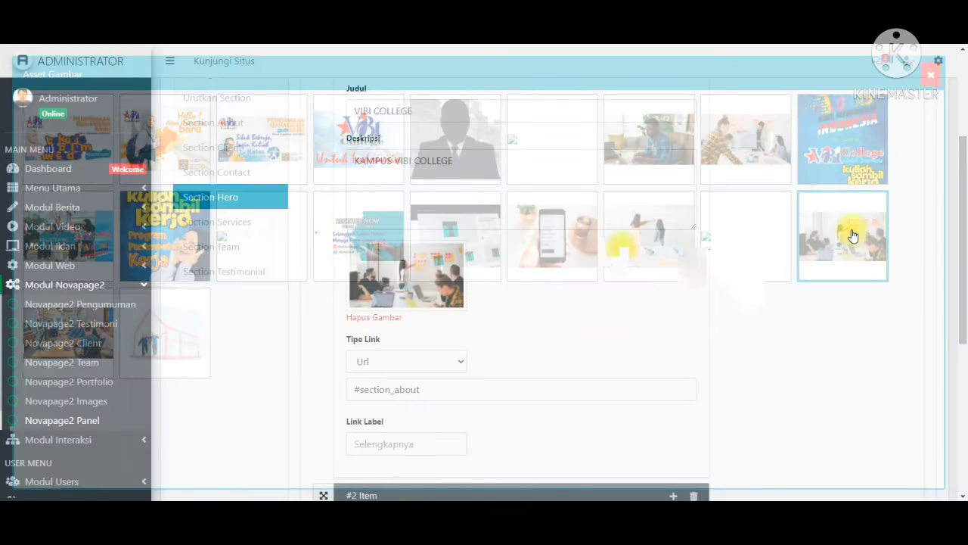
{"action": "scroll", "coordinate": [512, 342], "scroll_direction": "down", "scroll_amount": 1}
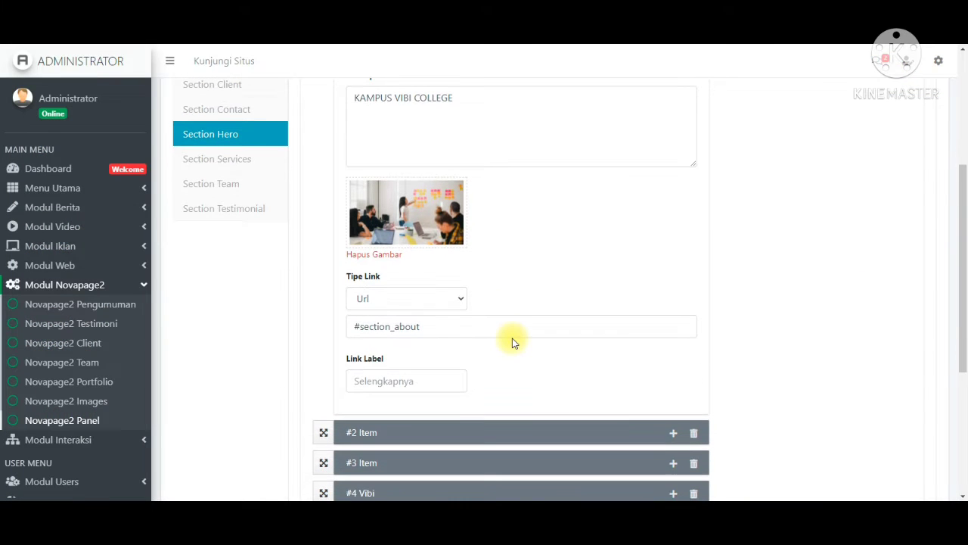
{"action": "scroll", "coordinate": [512, 342], "scroll_direction": "down", "scroll_amount": 3}
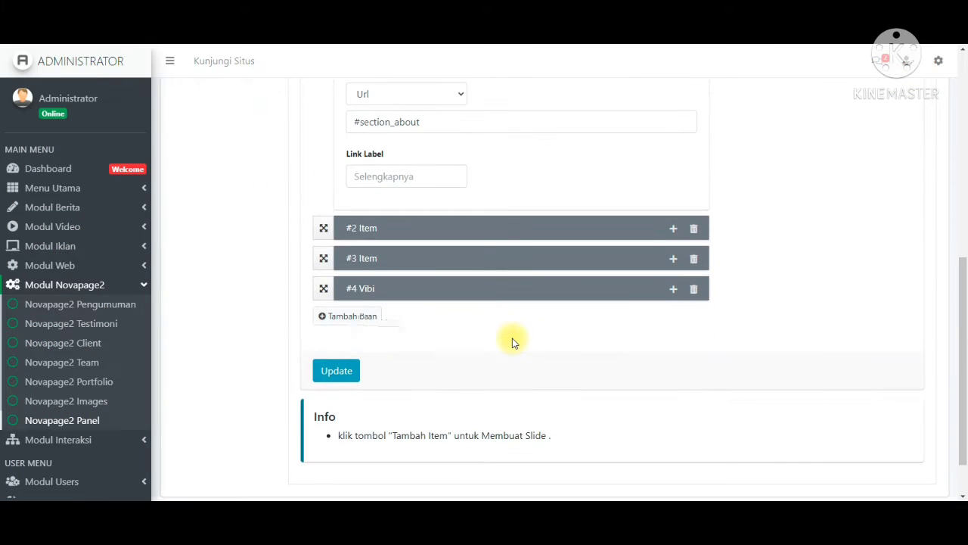
{"action": "left_click", "coordinate": [348, 365]}
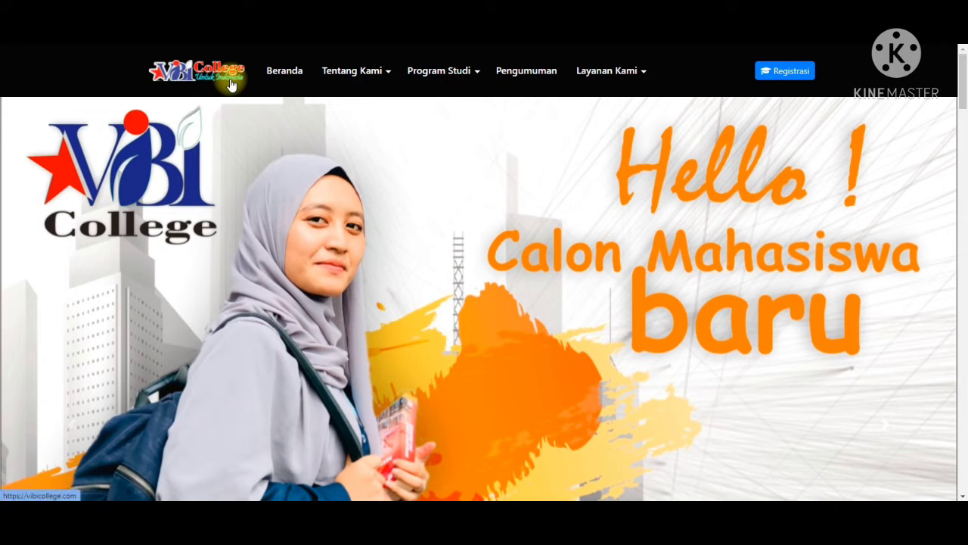
- Reload the VIBI College public homepage and look through the hero slides
{"action": "left_click", "coordinate": [231, 83]}
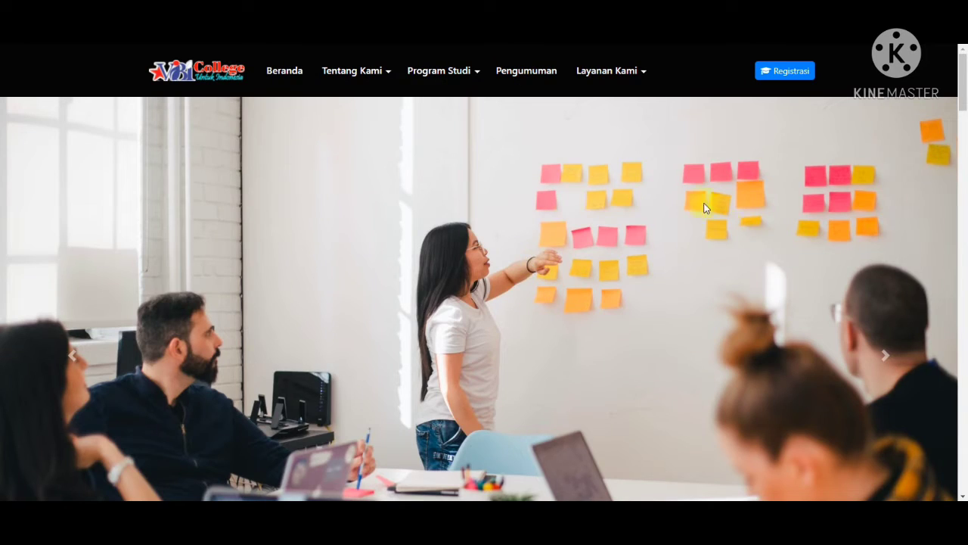
{"action": "left_click", "coordinate": [882, 368]}
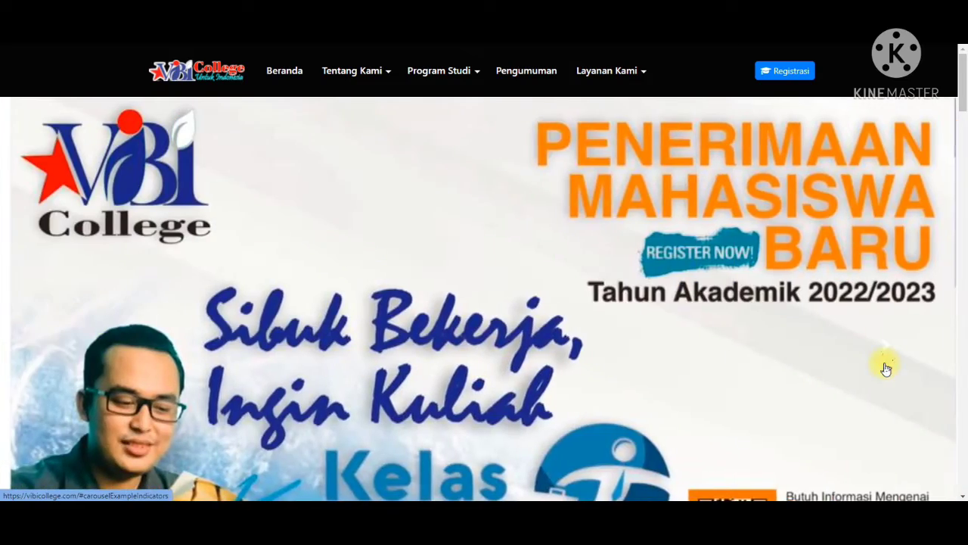
{"action": "left_click", "coordinate": [883, 368]}
{"action": "left_click", "coordinate": [886, 369]}
{"action": "left_click", "coordinate": [885, 369]}
{"action": "left_click", "coordinate": [884, 366]}
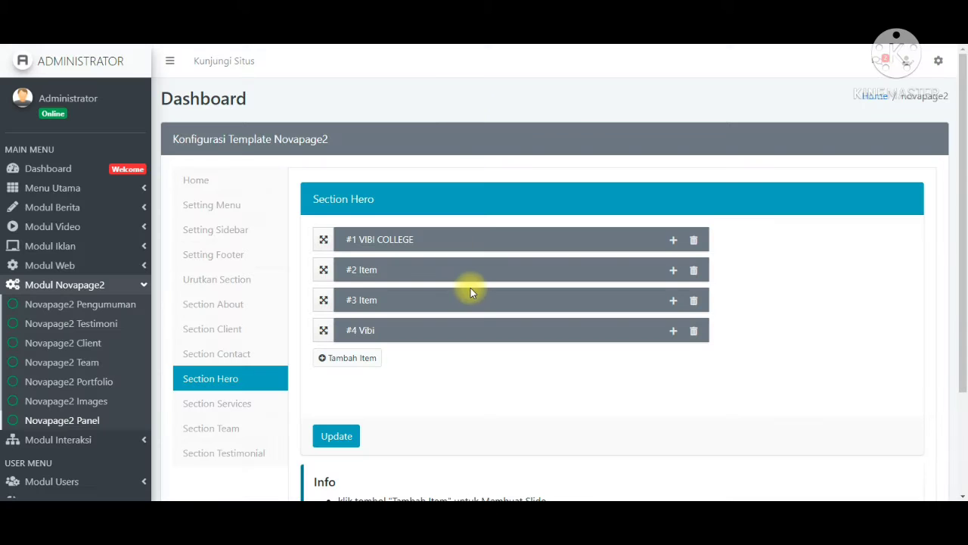
- Locate the director's greeting on the public homepage and open the Section About settings of the Novapage2 template
{"action": "scroll", "coordinate": [470, 288], "scroll_direction": "down", "scroll_amount": 1}
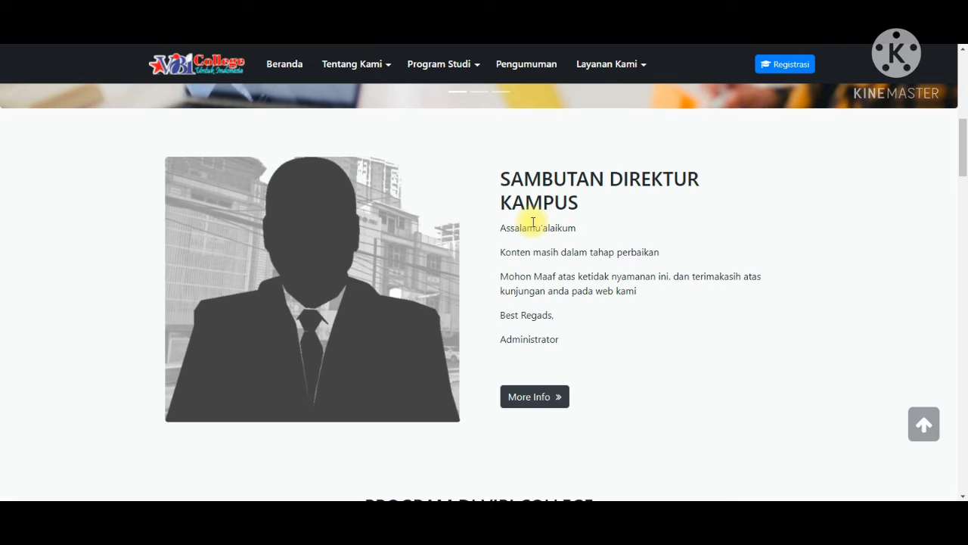
{"action": "scroll", "coordinate": [583, 169], "scroll_direction": "up", "scroll_amount": 5}
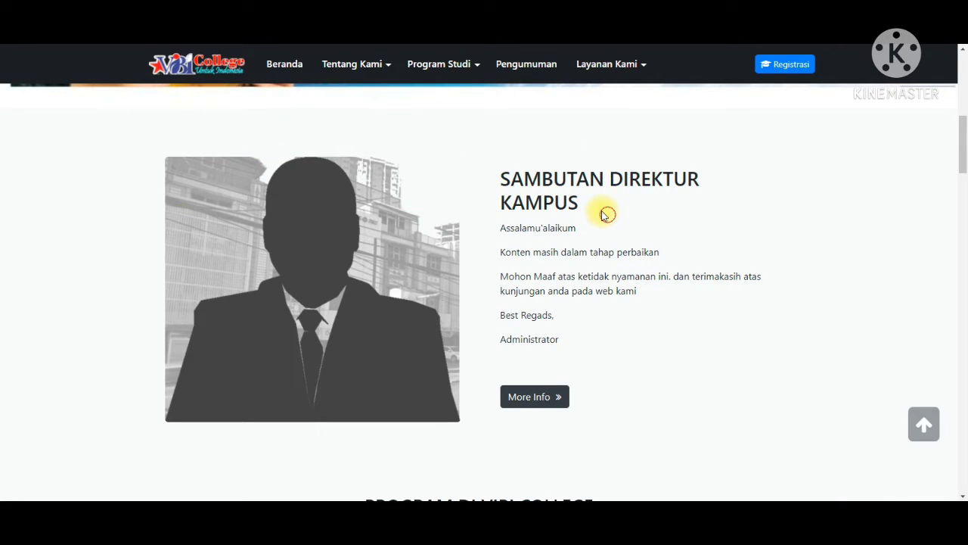
{"action": "left_click_drag", "start_coordinate": [524, 179], "coordinate": [618, 215]}
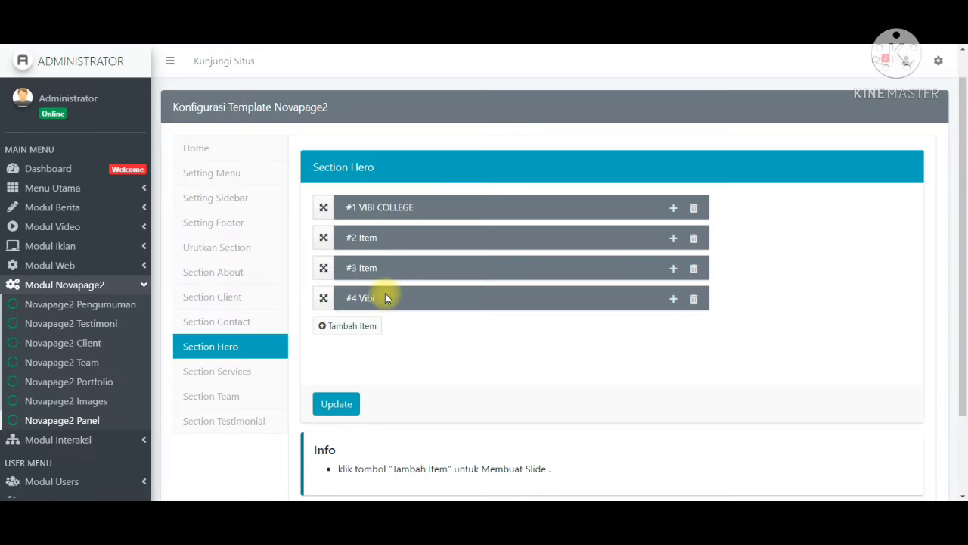
{"action": "left_click", "coordinate": [219, 272]}
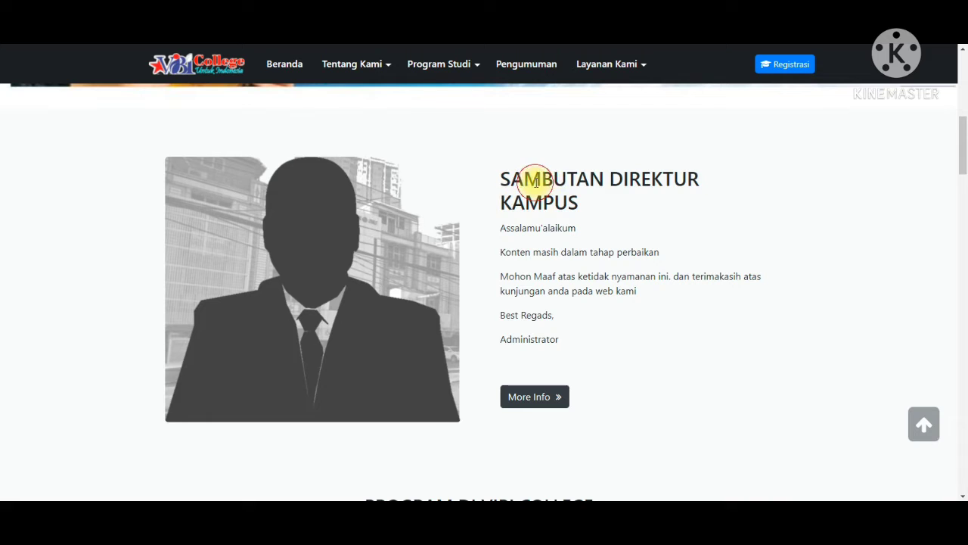
{"action": "left_click_drag", "start_coordinate": [512, 179], "coordinate": [606, 179]}
{"action": "left_click", "coordinate": [607, 186]}
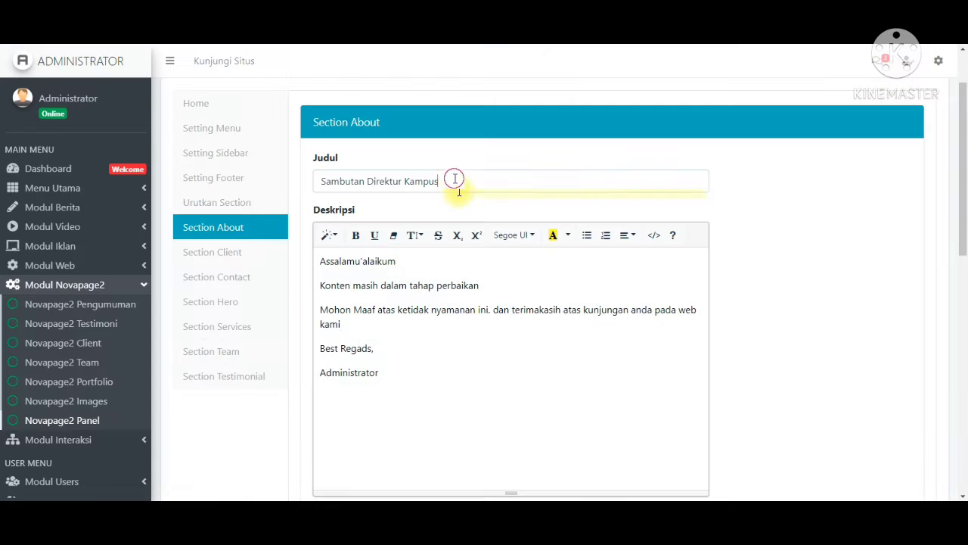
- Shorten the About section's title to "Sambutan Direktur"
{"action": "left_click", "coordinate": [455, 180]}
{"action": "key", "text": "BackSpace"}
{"action": "key", "text": "BackSpace"}
{"action": "key", "text": "BackSpace"}
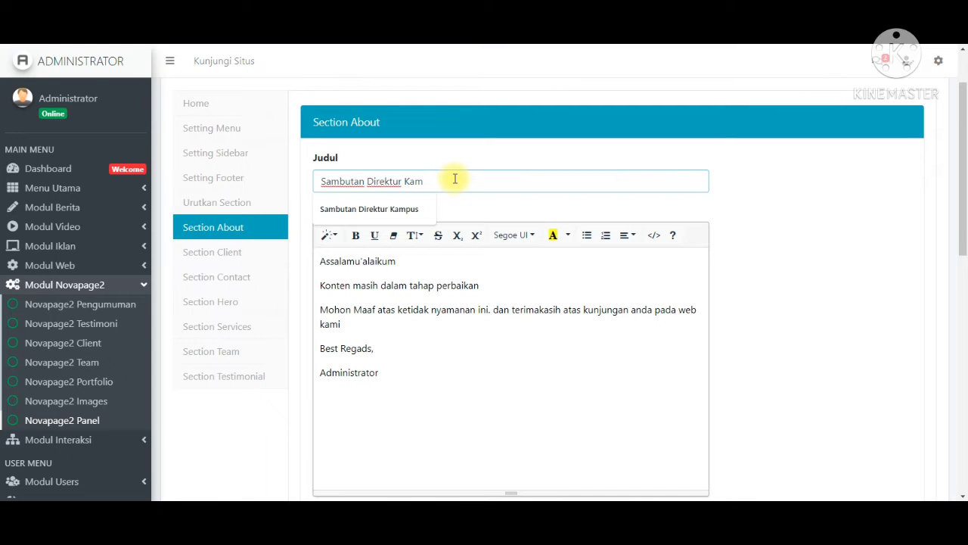
{"action": "key", "text": "BackSpace"}
{"action": "key", "text": "BackSpace"}
- Look through the image assets available for the About section's illustration and close the picker
{"action": "scroll", "coordinate": [409, 302], "scroll_direction": "down", "scroll_amount": 3}
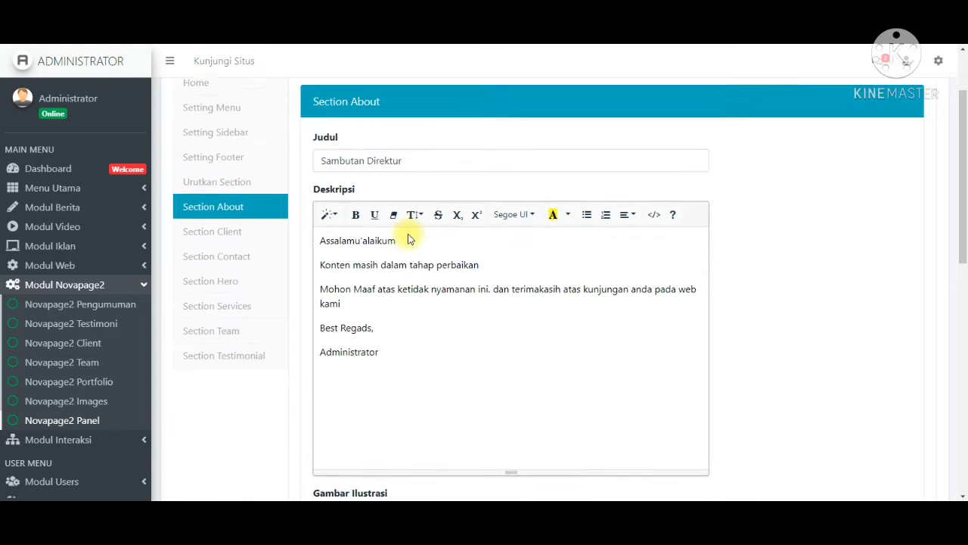
{"action": "scroll", "coordinate": [388, 443], "scroll_direction": "down", "scroll_amount": 1}
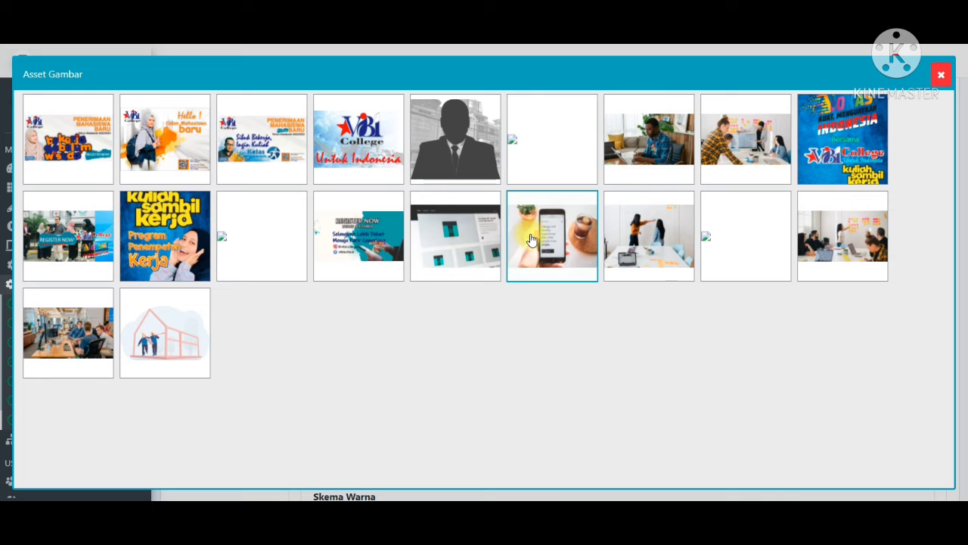
{"action": "left_click", "coordinate": [941, 74]}
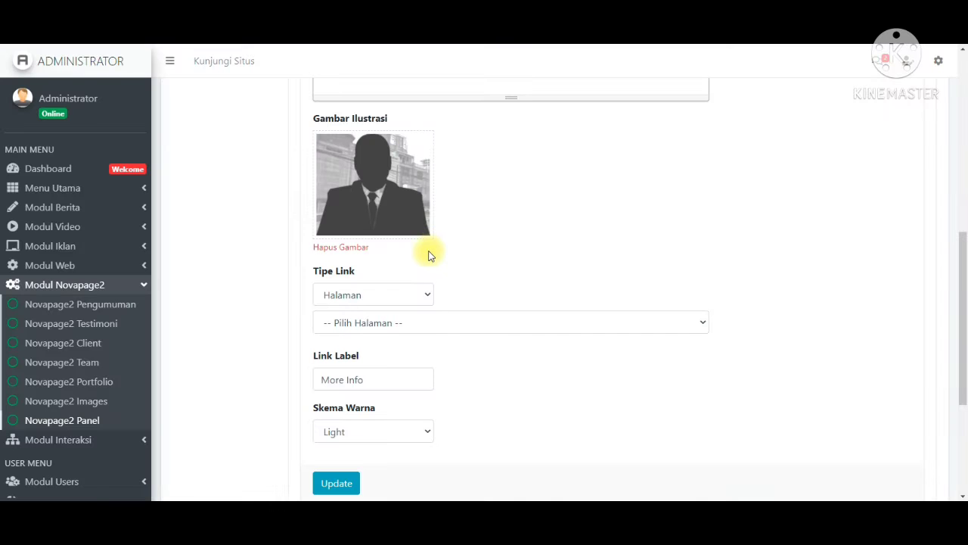
- View the pages offered for the About section's link, try the Url link type, and return to Halaman
{"action": "scroll", "coordinate": [427, 256], "scroll_direction": "down", "scroll_amount": 2}
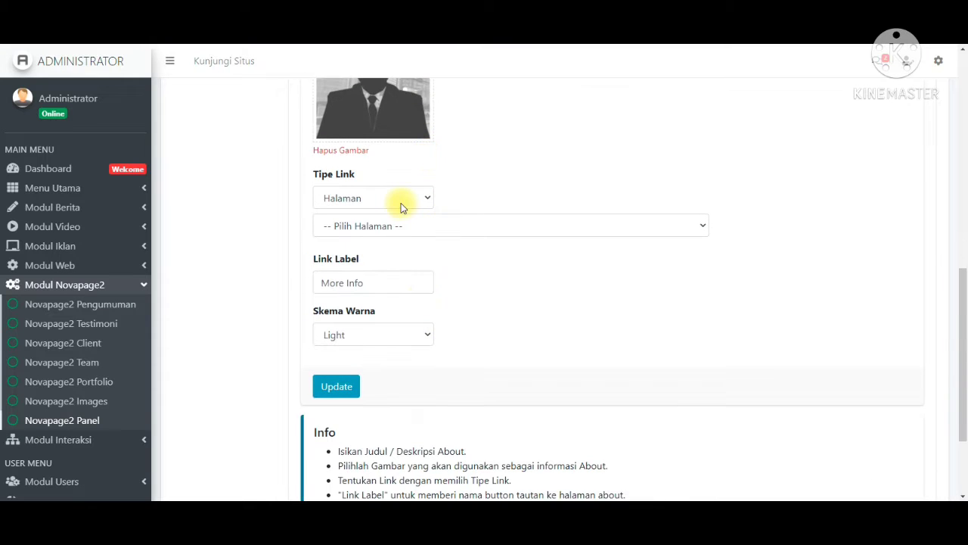
{"action": "left_click", "coordinate": [401, 203]}
{"action": "left_click", "coordinate": [401, 205]}
{"action": "left_click", "coordinate": [400, 225]}
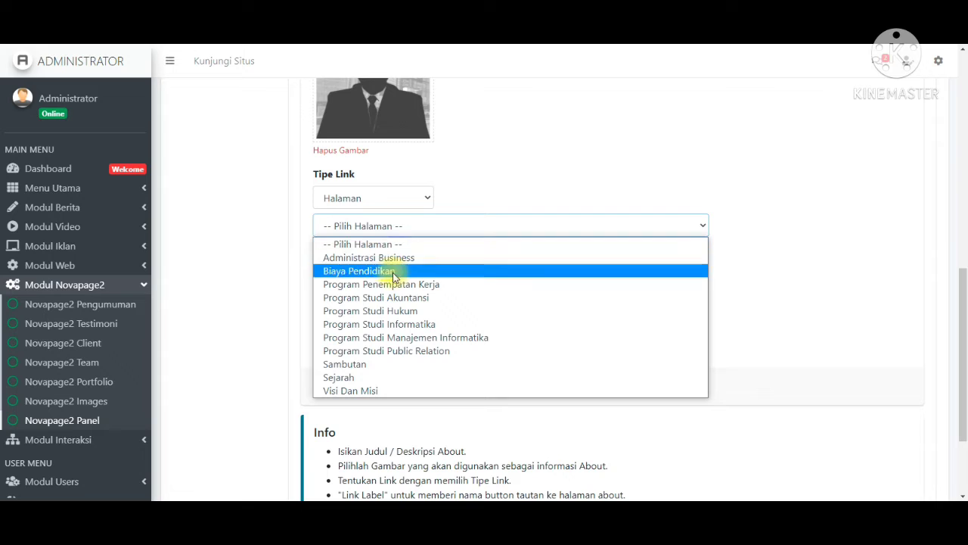
{"action": "left_click", "coordinate": [400, 196]}
{"action": "left_click", "coordinate": [390, 227]}
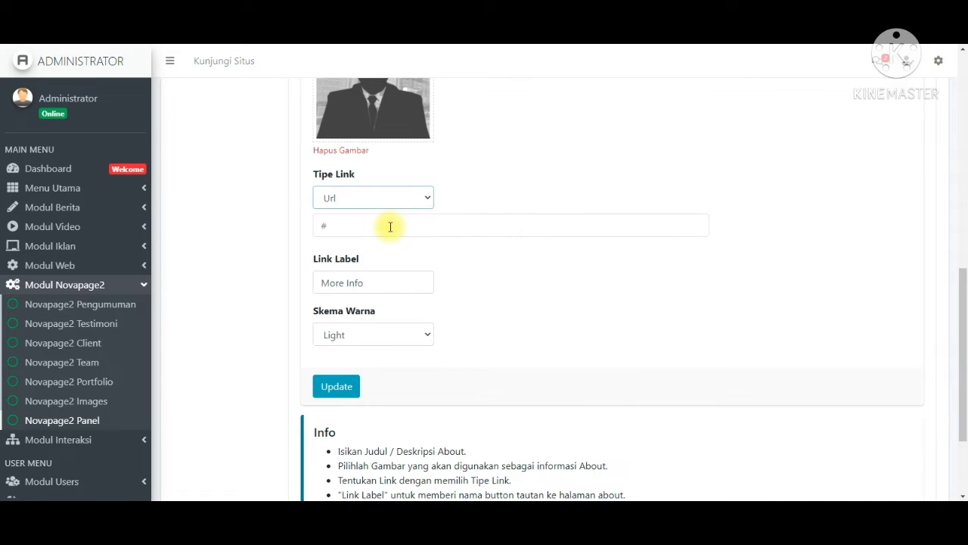
{"action": "left_click", "coordinate": [395, 203]}
{"action": "left_click", "coordinate": [389, 212]}
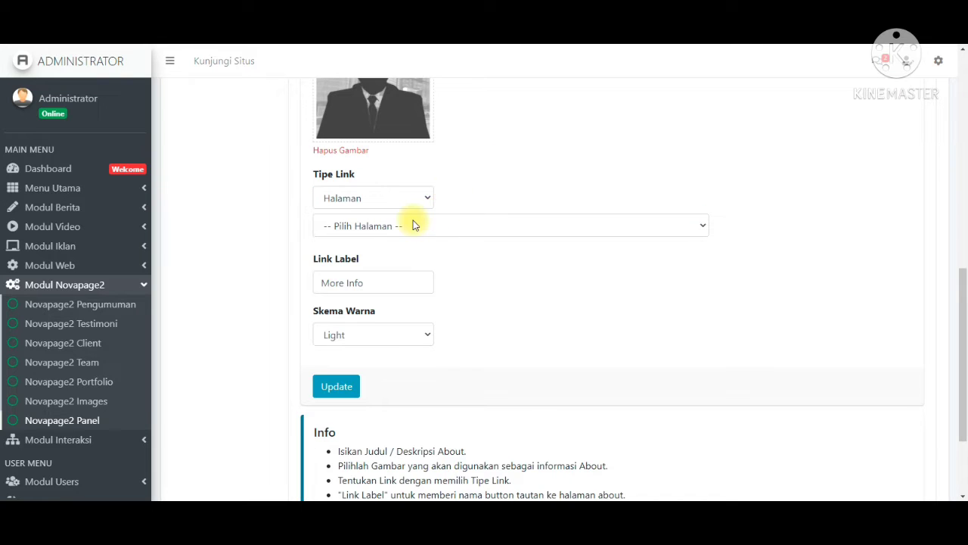
{"action": "left_click", "coordinate": [404, 203]}
{"action": "left_click", "coordinate": [386, 228]}
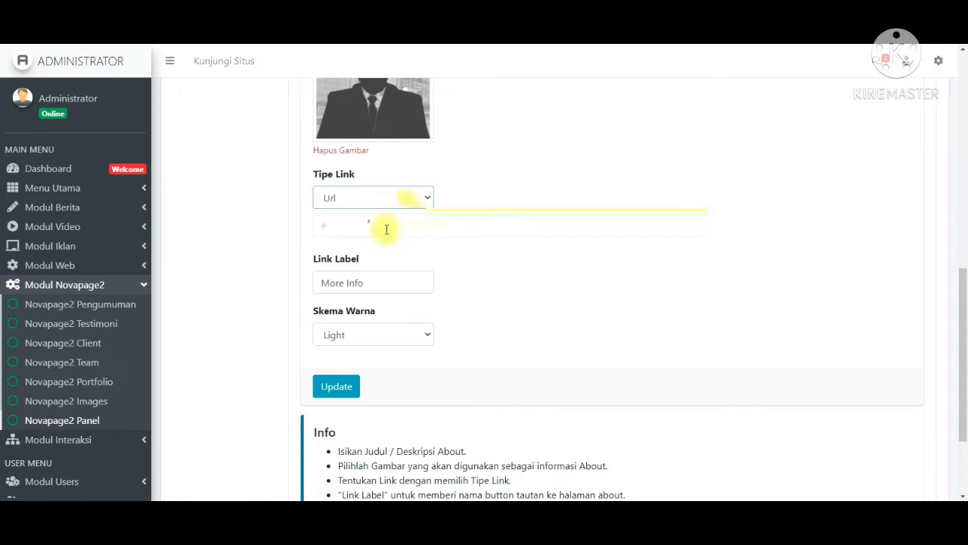
{"action": "left_click", "coordinate": [387, 228]}
{"action": "key", "text": "BackSpace"}
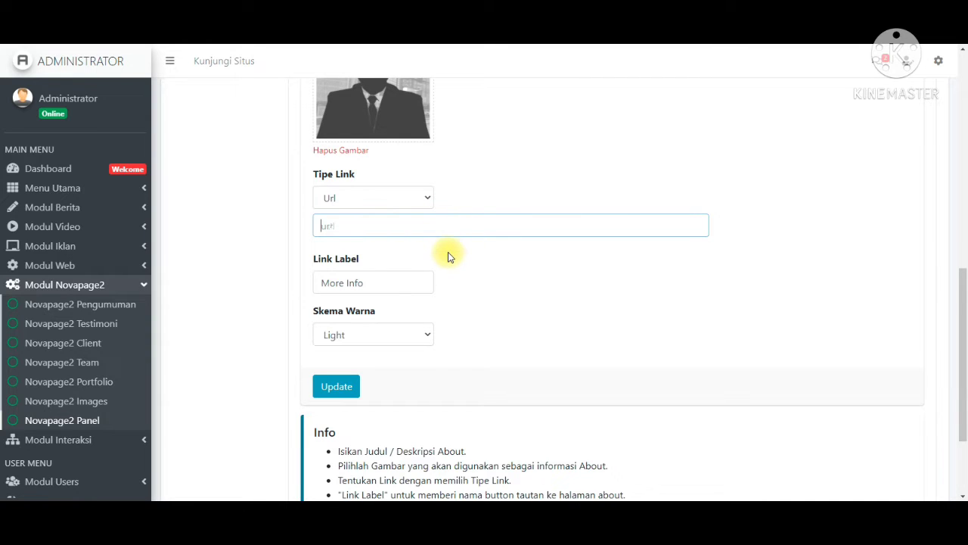
{"action": "type", "text": "https://vibicollege.com/about"}
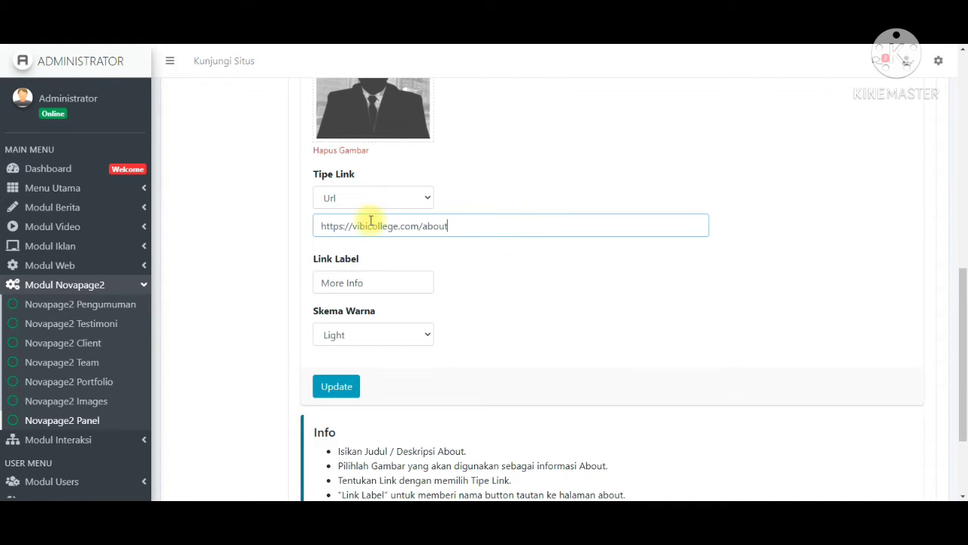
{"action": "left_click_drag", "start_coordinate": [318, 226], "coordinate": [470, 230]}
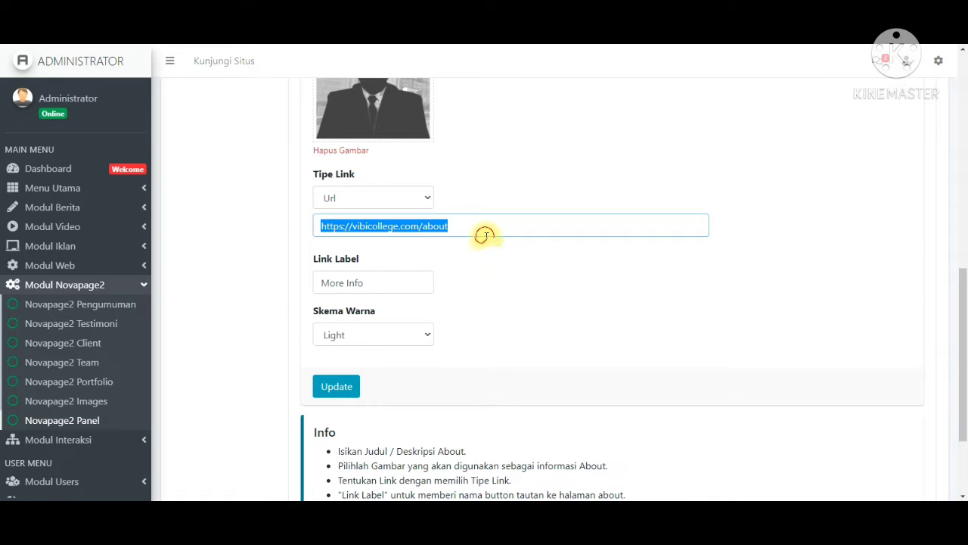
{"action": "left_click", "coordinate": [485, 235]}
{"action": "left_click", "coordinate": [424, 202]}
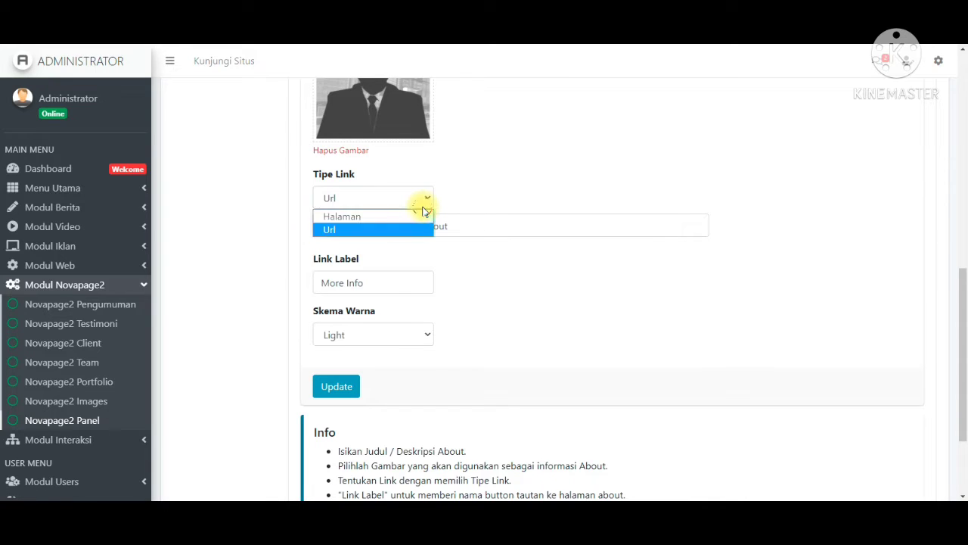
{"action": "left_click", "coordinate": [408, 214]}
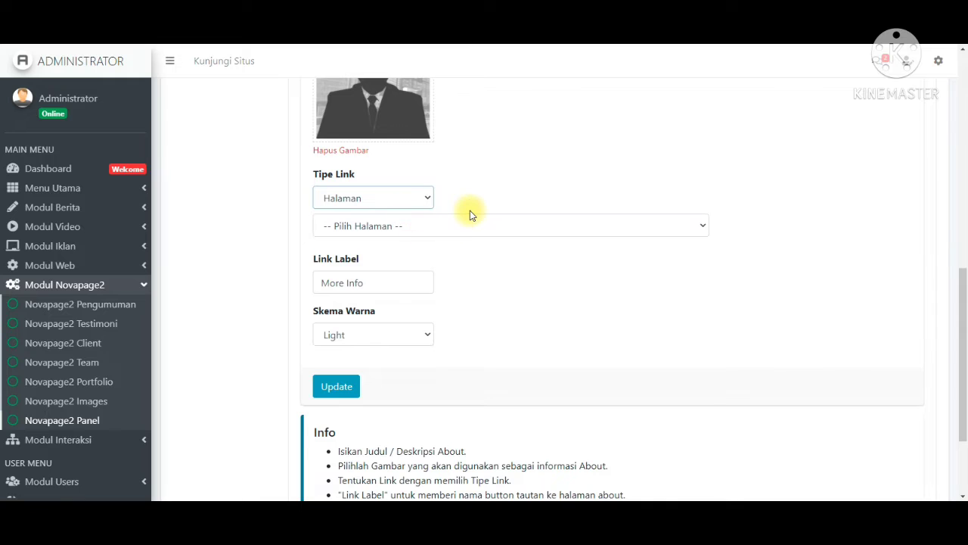
- View the pages available as link targets and find where website pages are managed under Menu Utama
{"action": "left_click", "coordinate": [469, 216]}
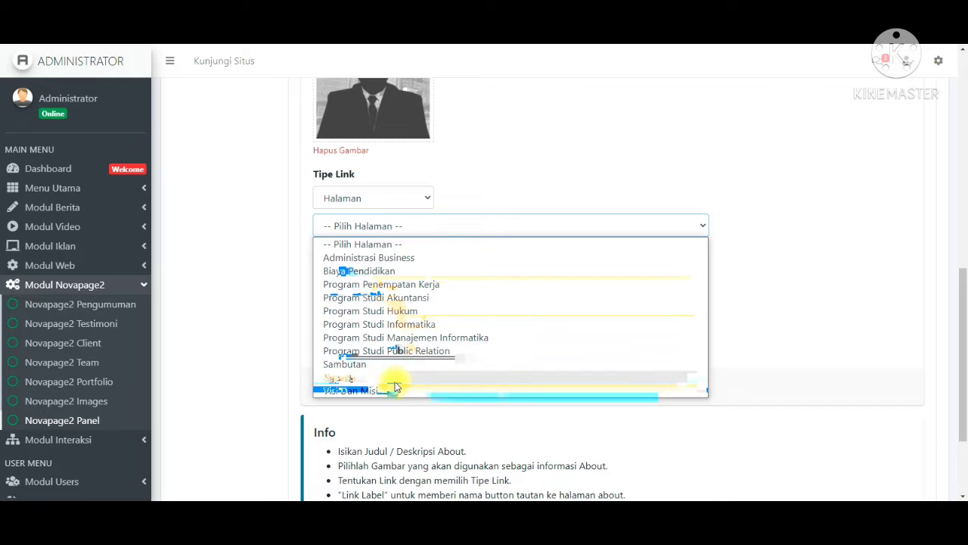
{"action": "left_click", "coordinate": [151, 184]}
{"action": "left_click", "coordinate": [126, 189]}
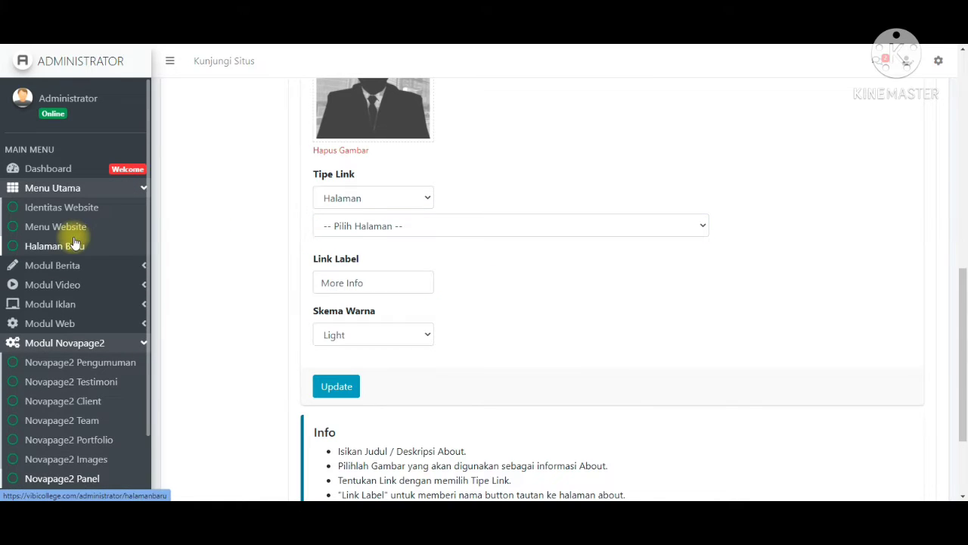
{"action": "left_click", "coordinate": [102, 232]}
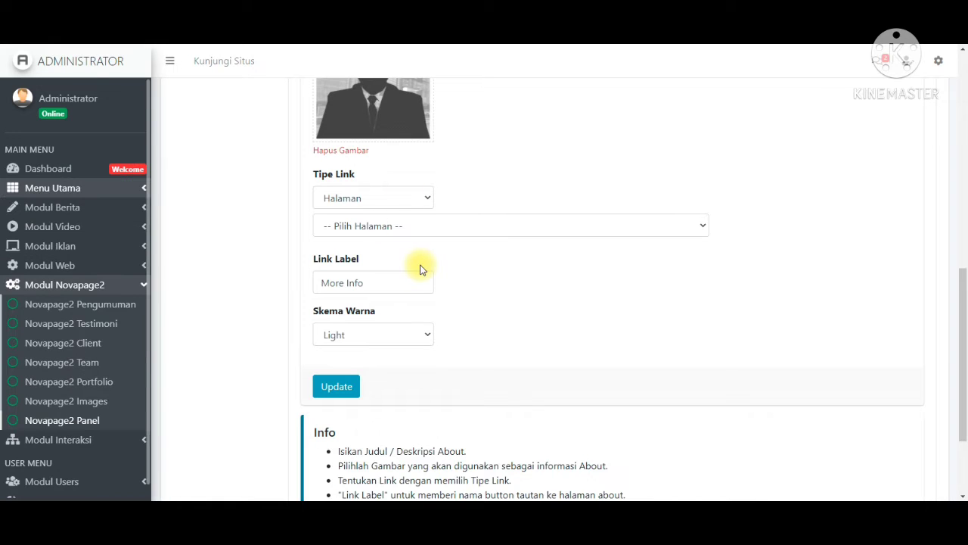
- Review the About section's link label and the options of its colour scheme
{"action": "left_click", "coordinate": [403, 279]}
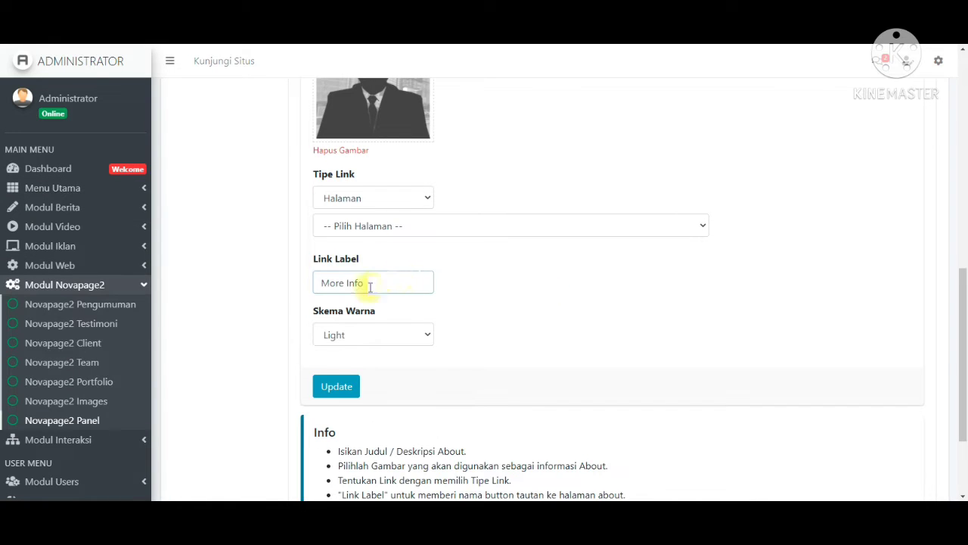
{"action": "left_click", "coordinate": [344, 268]}
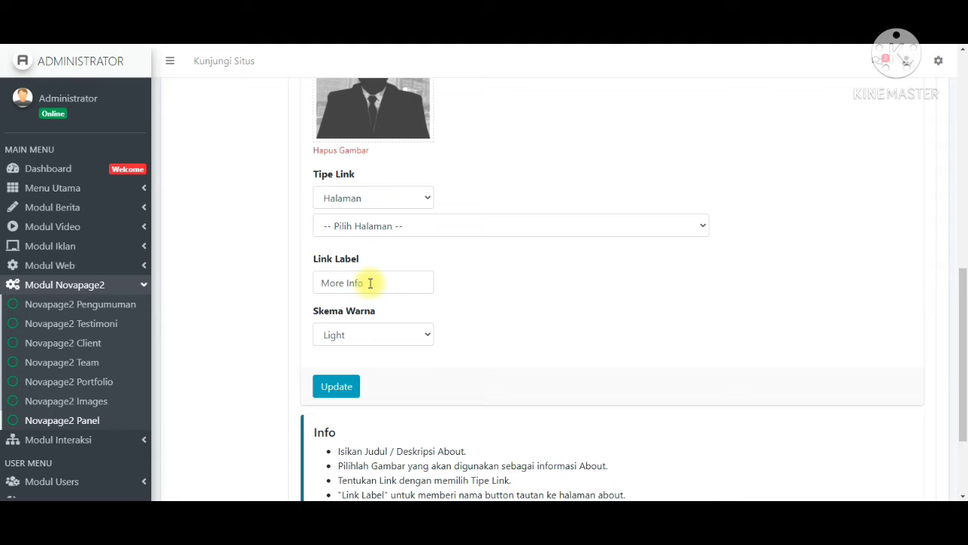
{"action": "left_click_drag", "start_coordinate": [370, 281], "coordinate": [445, 313]}
{"action": "left_click", "coordinate": [445, 313]}
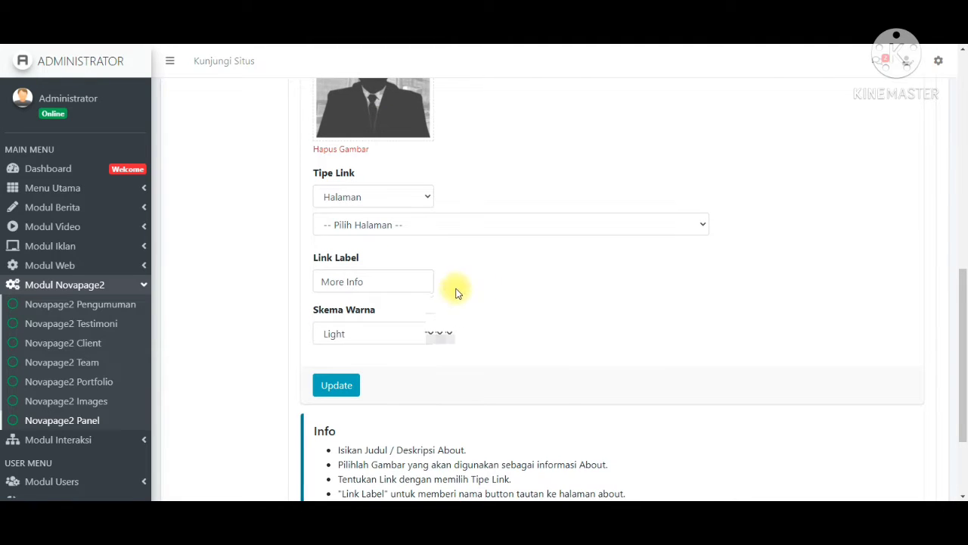
{"action": "scroll", "coordinate": [454, 291], "scroll_direction": "down", "scroll_amount": 1}
{"action": "left_click", "coordinate": [391, 296]}
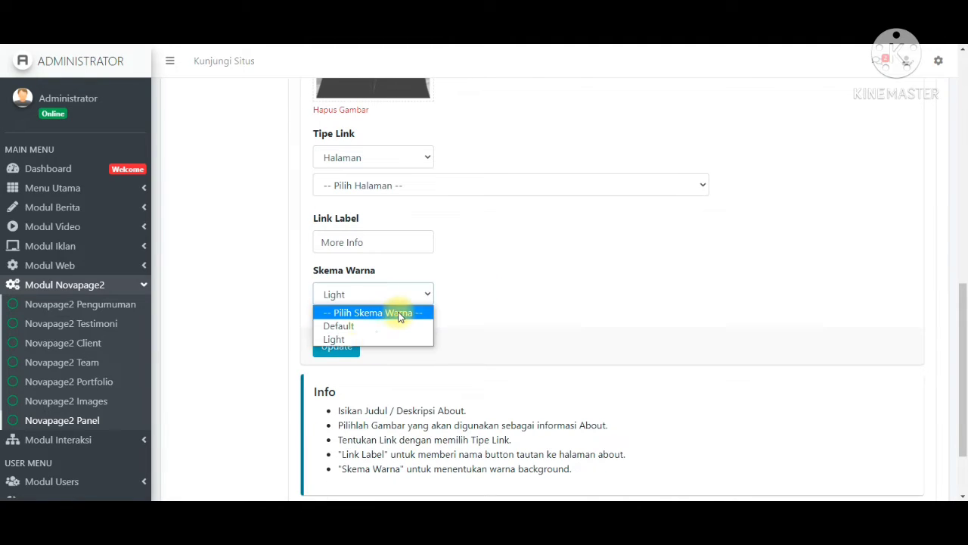
{"action": "left_click", "coordinate": [460, 323]}
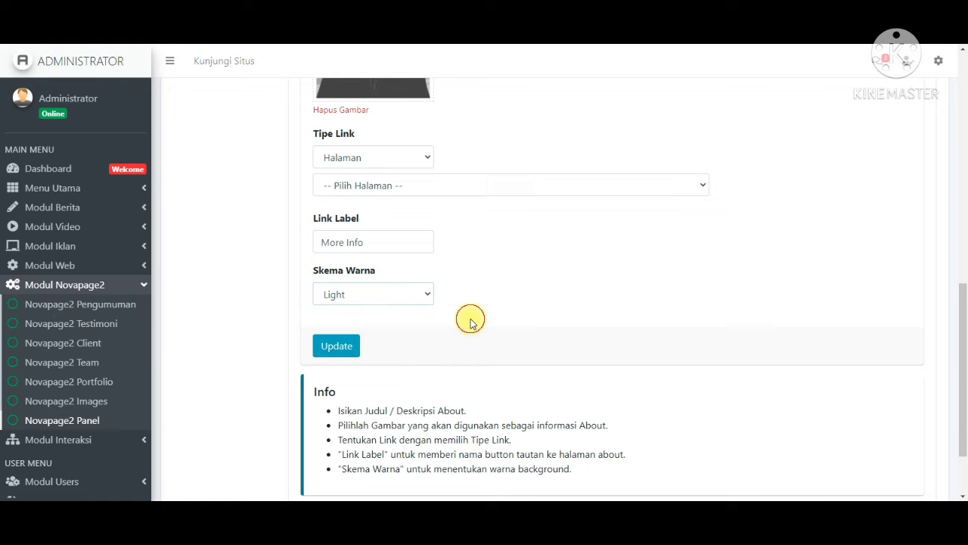
- Save the About section's settings and check its title on the VIBI College homepage
{"action": "left_click", "coordinate": [345, 344]}
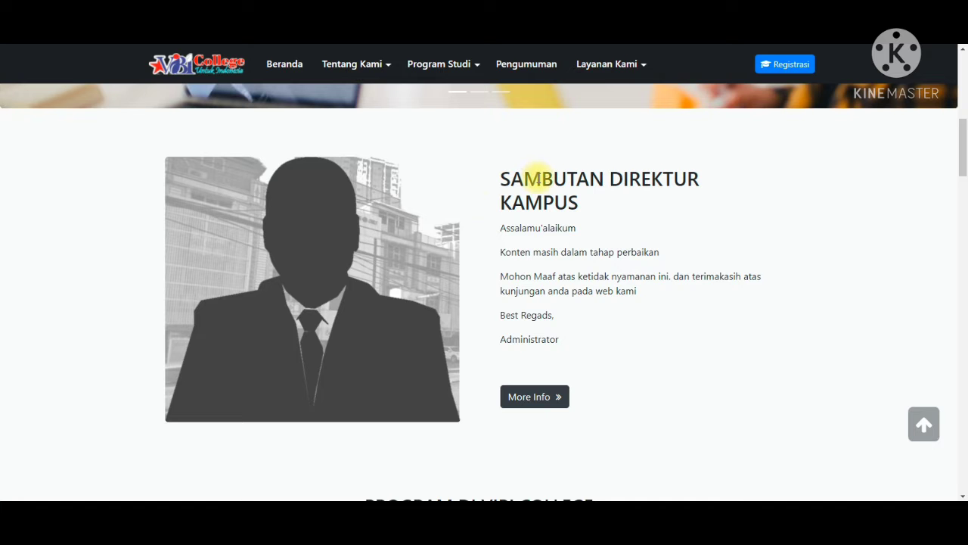
{"action": "left_click_drag", "start_coordinate": [624, 207], "coordinate": [512, 169]}
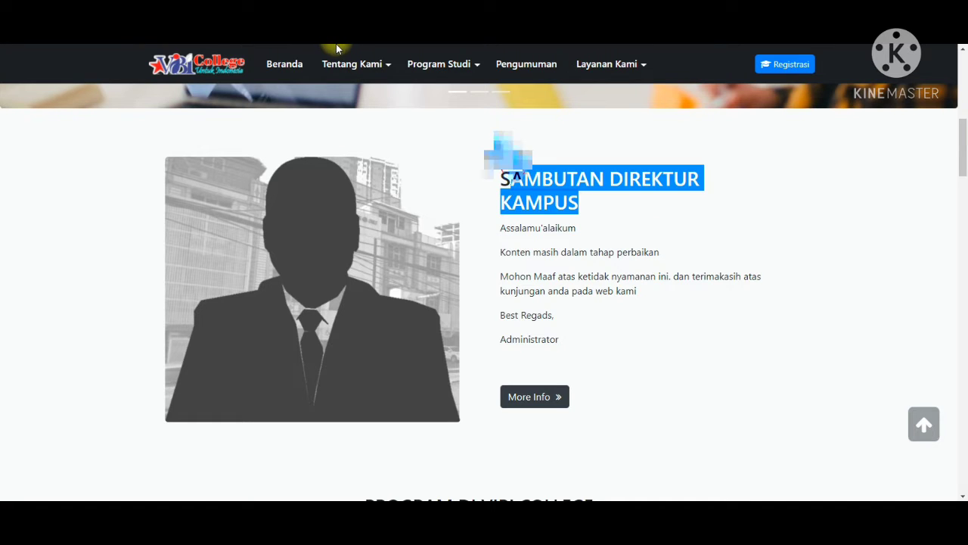
{"action": "left_click", "coordinate": [249, 54]}
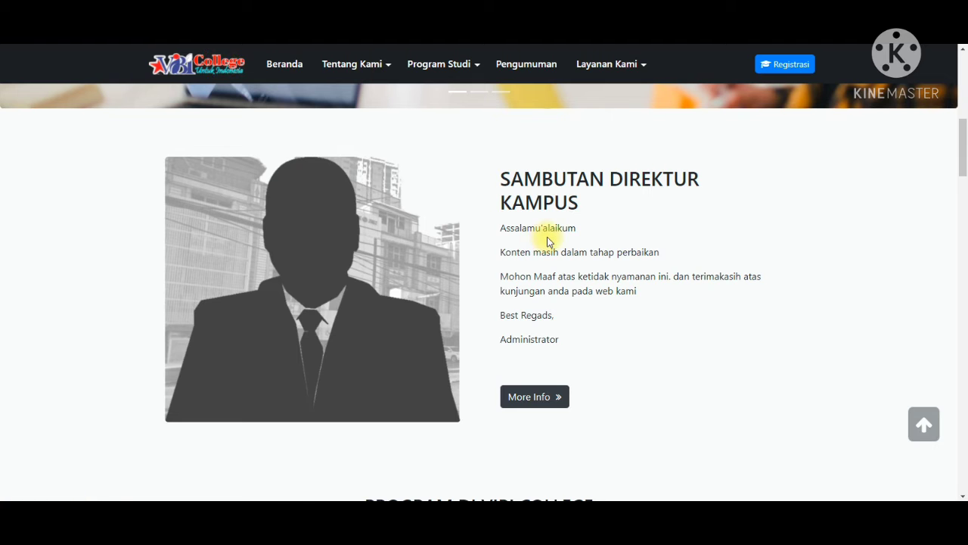
- Examine the heading and program cards of the Program di VIBI College section on the homepage
{"action": "scroll", "coordinate": [550, 242], "scroll_direction": "down", "scroll_amount": 5}
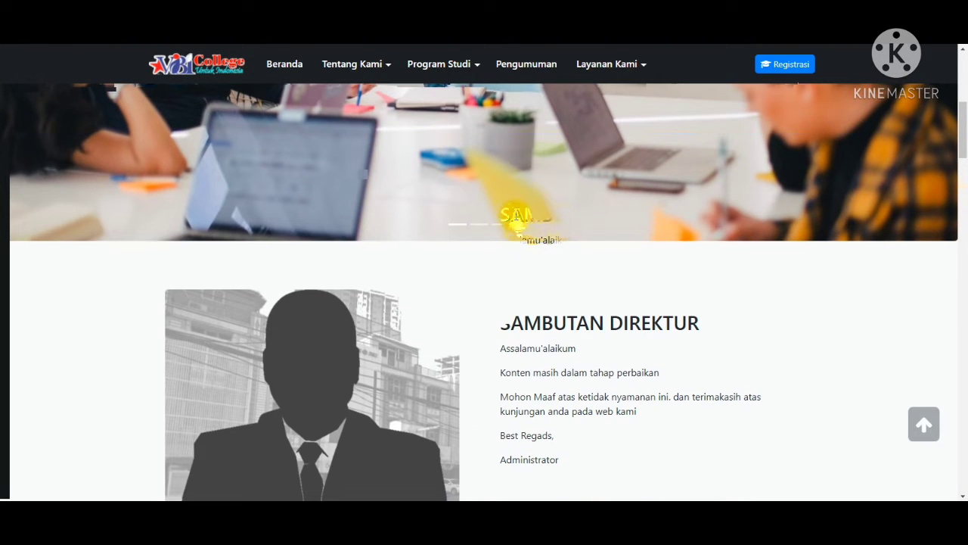
{"action": "scroll", "coordinate": [679, 263], "scroll_direction": "down", "scroll_amount": 5}
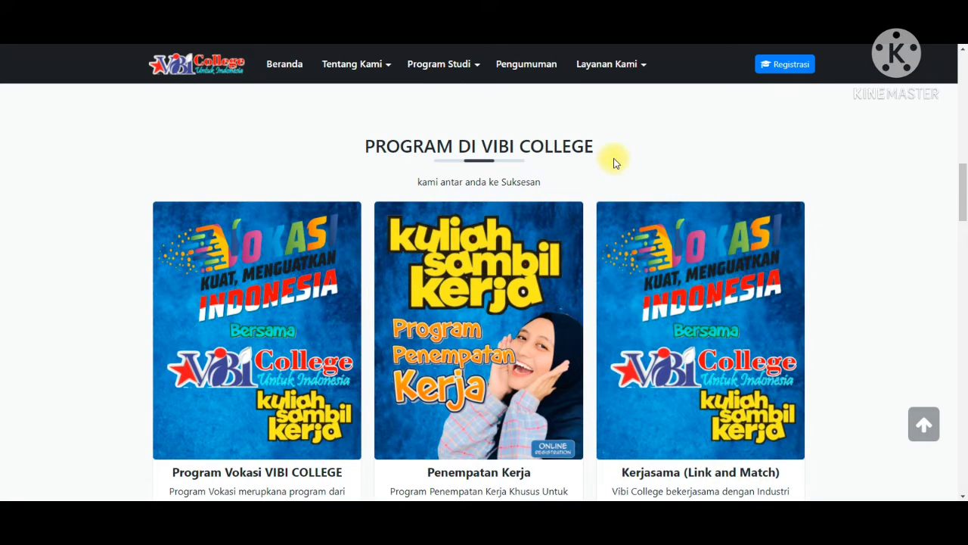
{"action": "left_click_drag", "start_coordinate": [612, 158], "coordinate": [501, 162]}
{"action": "left_click", "coordinate": [547, 195]}
{"action": "scroll", "coordinate": [546, 195], "scroll_direction": "down", "scroll_amount": 1}
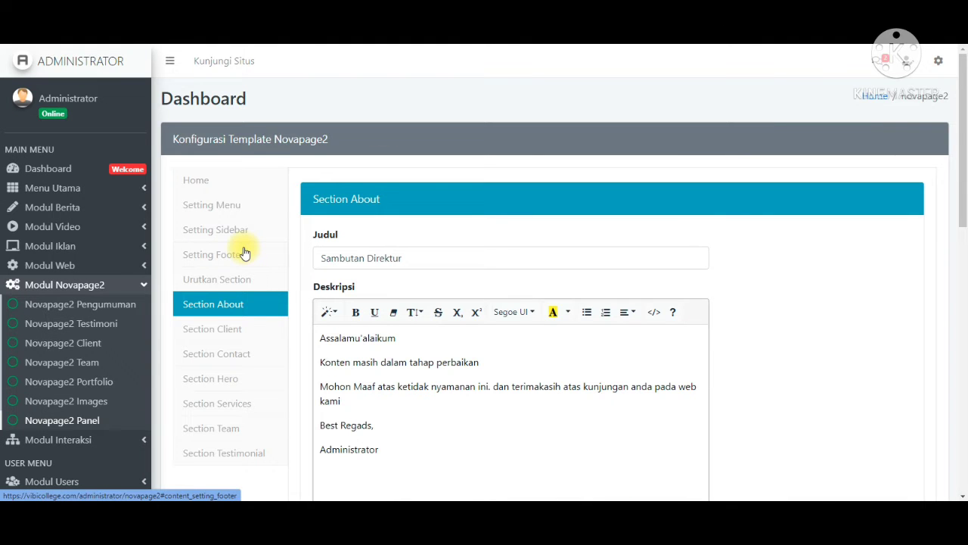
- Open the Services section's settings and compare its title and description with the program section on the homepage
{"action": "left_click", "coordinate": [246, 404]}
{"action": "scroll", "coordinate": [467, 342], "scroll_direction": "down", "scroll_amount": 1}
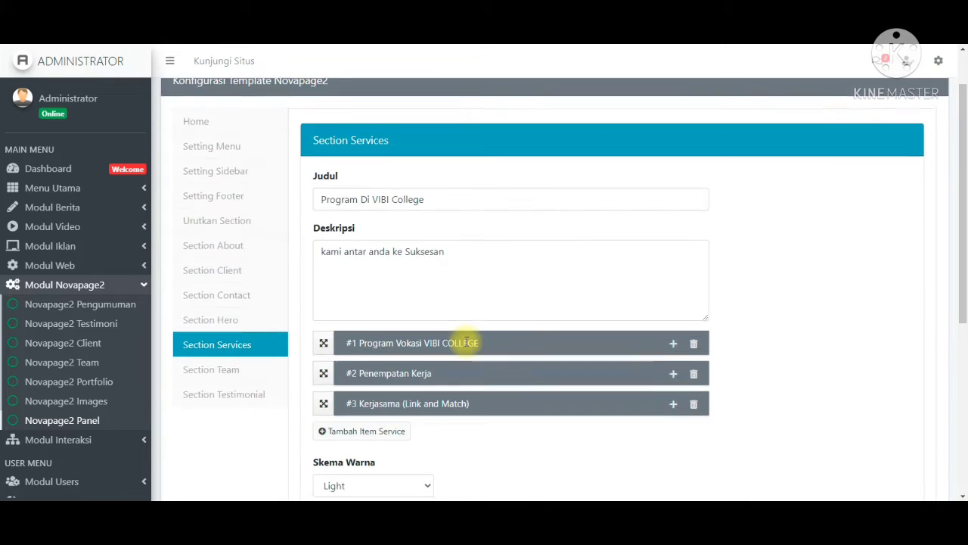
{"action": "left_click_drag", "start_coordinate": [374, 164], "coordinate": [309, 157]}
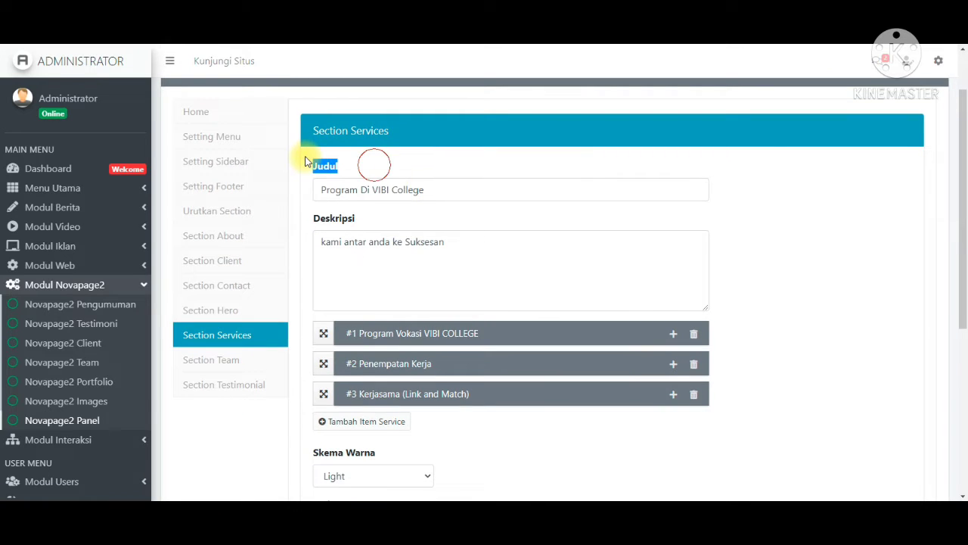
{"action": "left_click", "coordinate": [368, 172]}
{"action": "double_click", "coordinate": [378, 219]}
{"action": "left_click", "coordinate": [377, 229]}
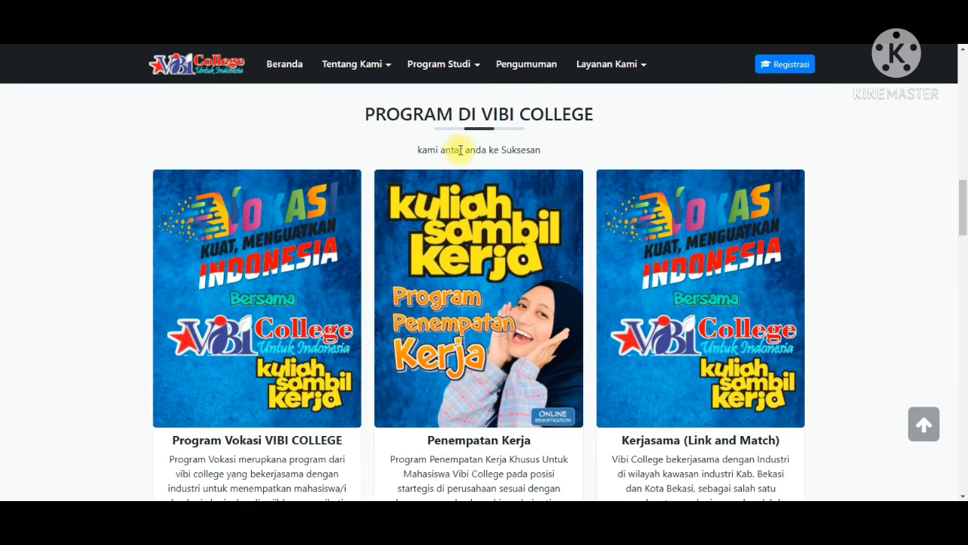
{"action": "left_click_drag", "start_coordinate": [367, 114], "coordinate": [514, 117]}
{"action": "left_click", "coordinate": [512, 119]}
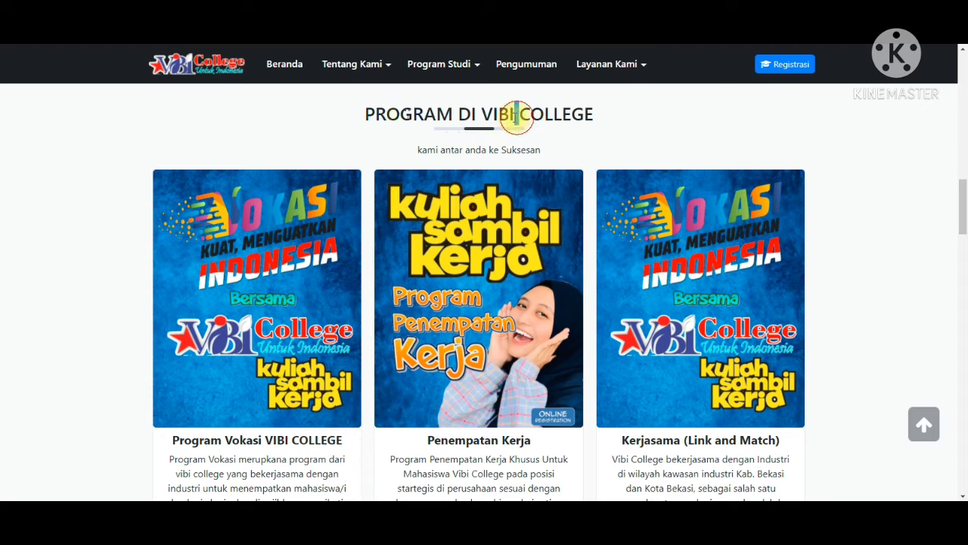
{"action": "left_click_drag", "start_coordinate": [399, 113], "coordinate": [547, 115]}
{"action": "left_click", "coordinate": [564, 119]}
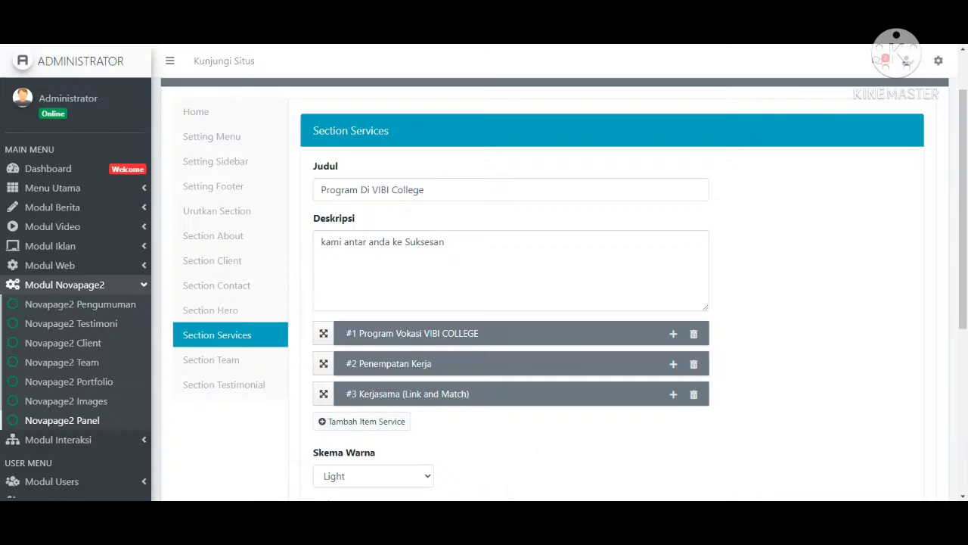
- Change the Services section's title to "Program Kampus Vibi College"
{"action": "left_click", "coordinate": [442, 188]}
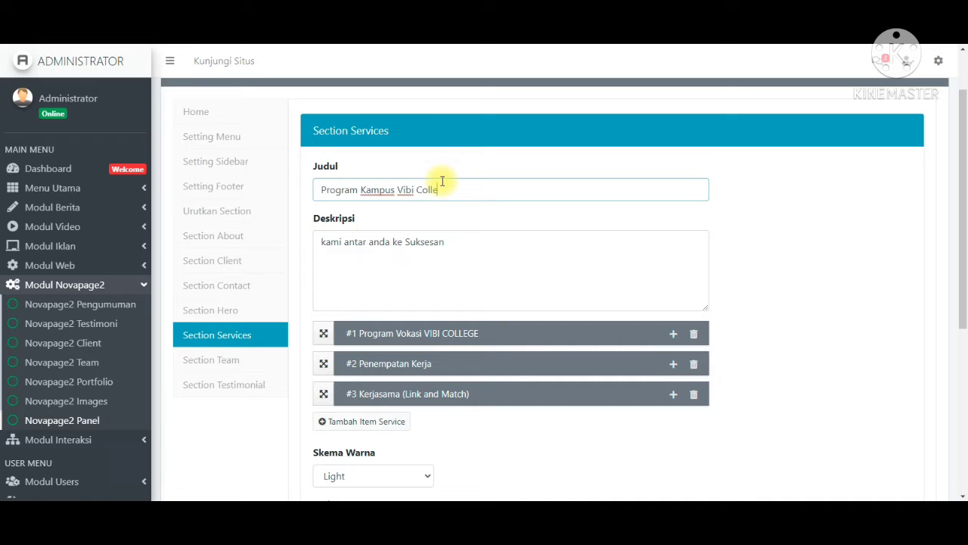
{"action": "type", "text": "ge"}
{"action": "left_click", "coordinate": [473, 159]}
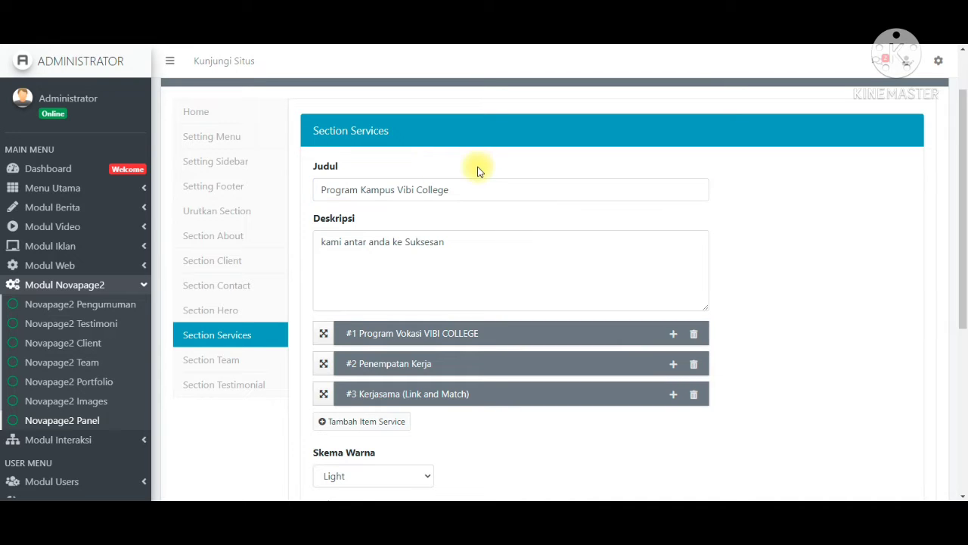
- Replace the Services section's description with "Program Terbaik Pilihan Kami"
{"action": "scroll", "coordinate": [401, 254], "scroll_direction": "down", "scroll_amount": 1}
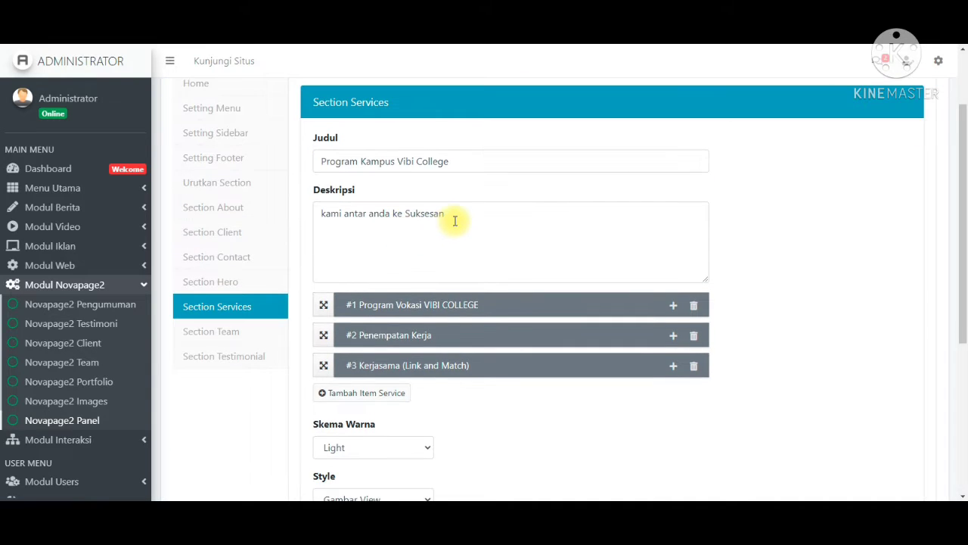
{"action": "left_click_drag", "start_coordinate": [455, 220], "coordinate": [314, 219]}
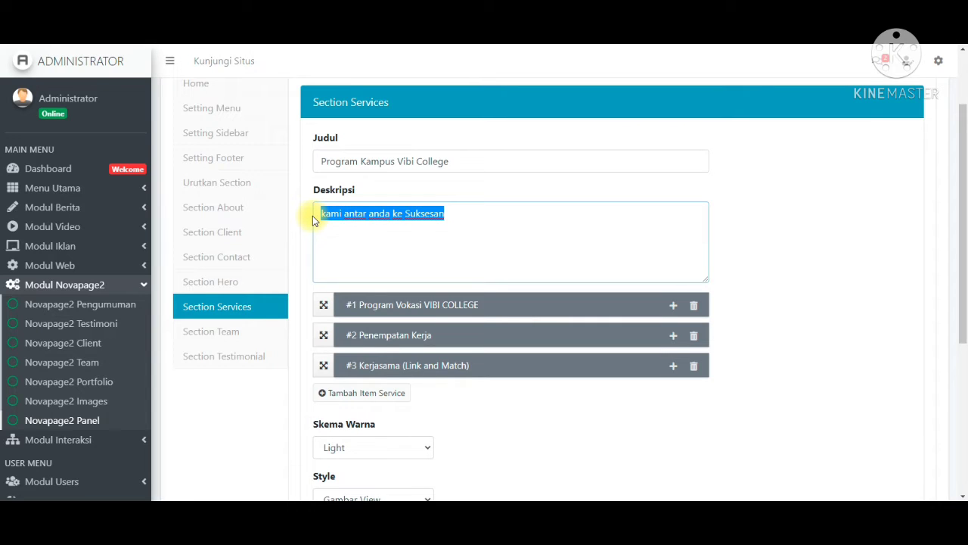
{"action": "key", "text": "BackSpace"}
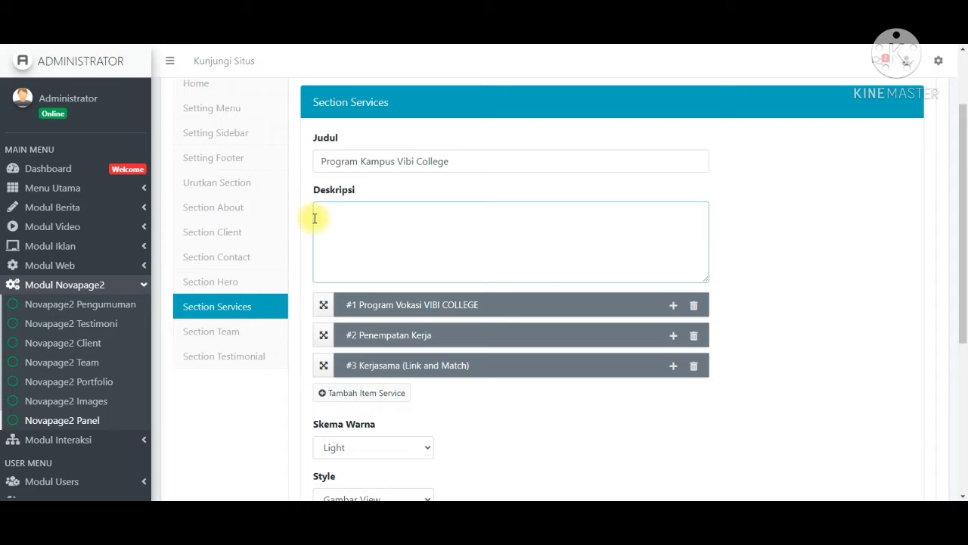
{"action": "type", "text": "L"}
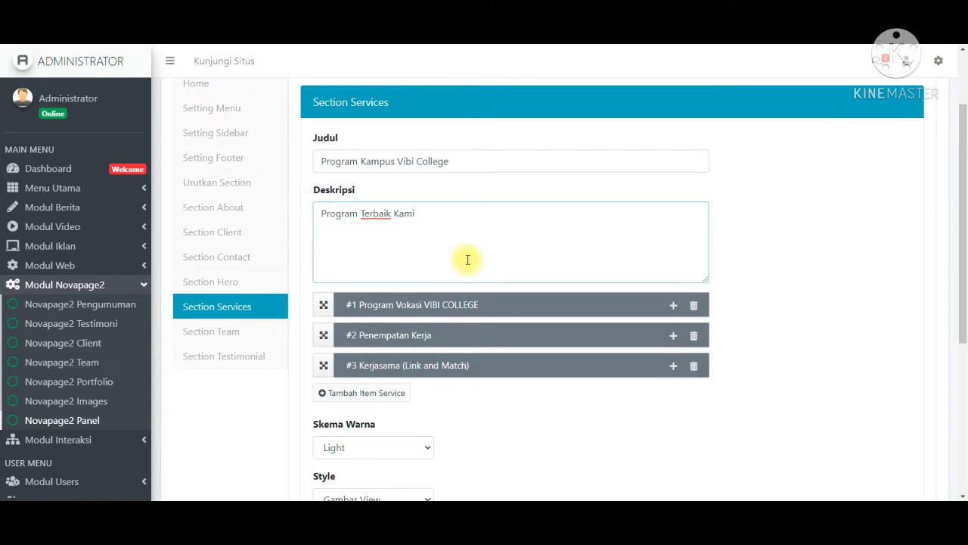
{"action": "left_click", "coordinate": [391, 215]}
{"action": "type", "text": "Pilihan"}
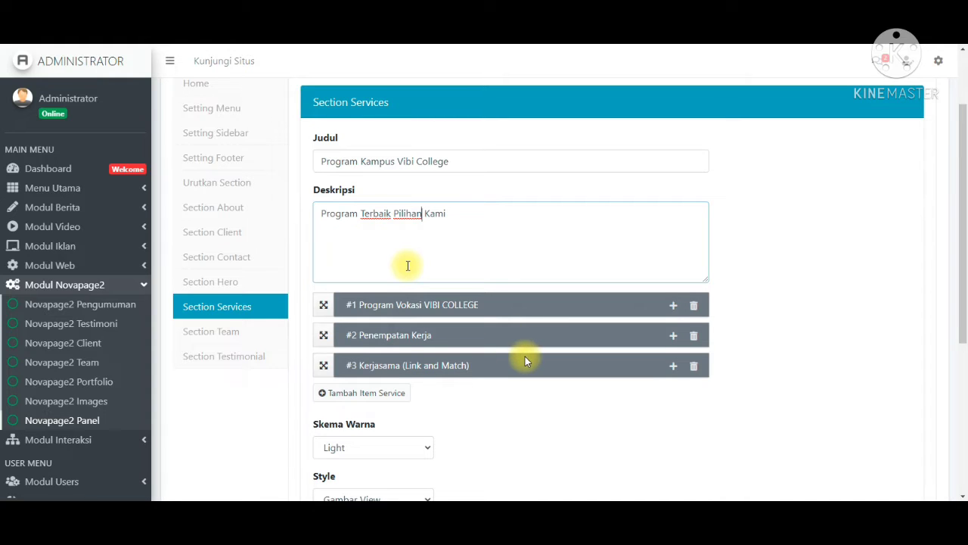
- Expand the first service item and change its title to "Program Vokasi Kampus"
{"action": "scroll", "coordinate": [525, 357], "scroll_direction": "down", "scroll_amount": 1}
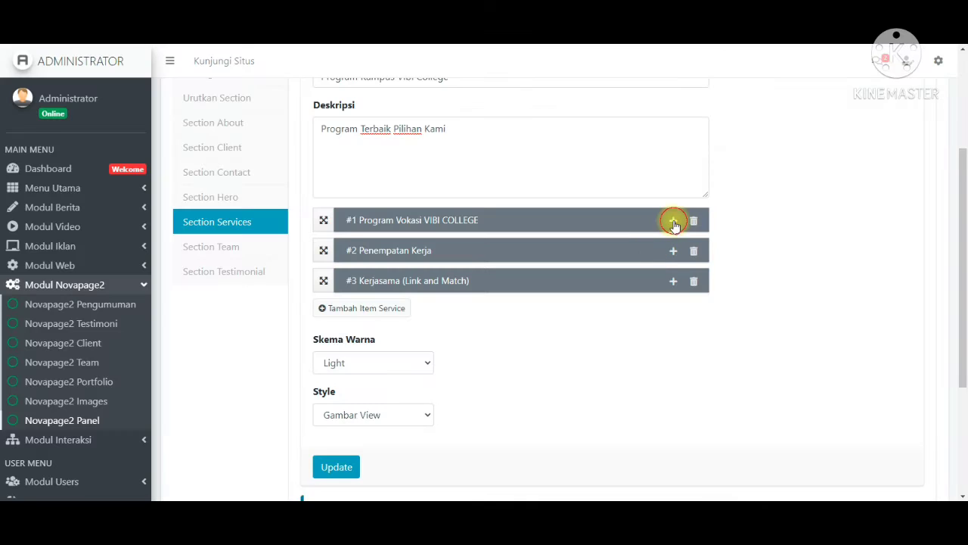
{"action": "left_click", "coordinate": [673, 218]}
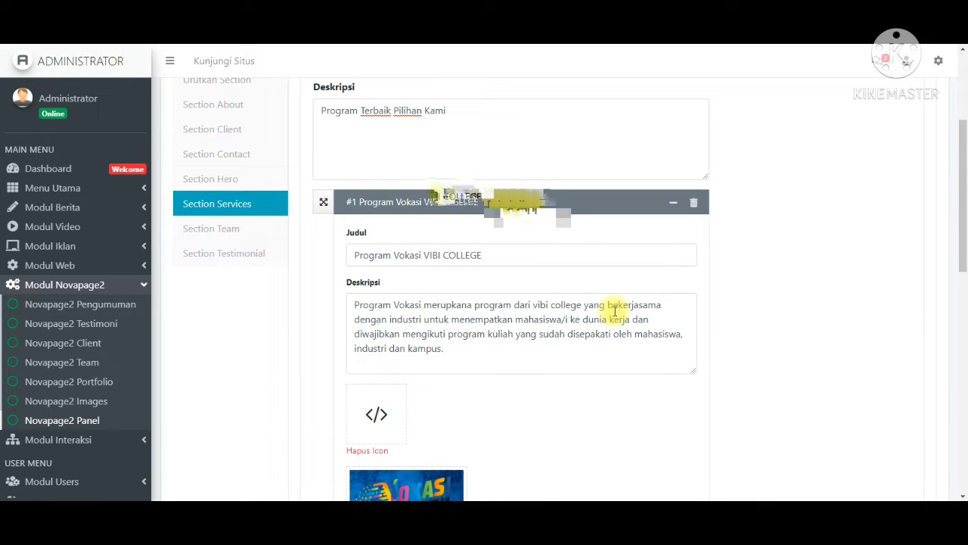
{"action": "scroll", "coordinate": [419, 202], "scroll_direction": "down", "scroll_amount": 1}
{"action": "left_click_drag", "start_coordinate": [424, 196], "coordinate": [564, 196]}
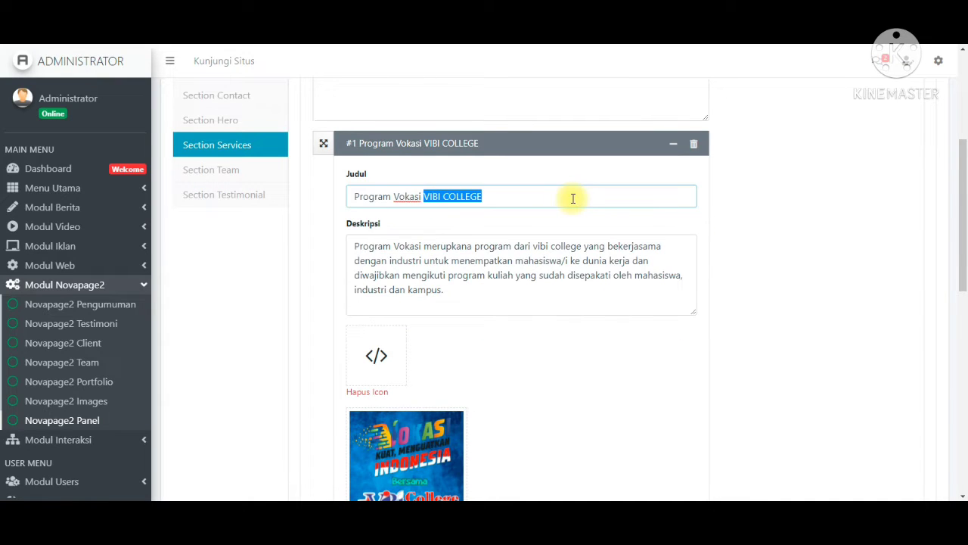
{"action": "type", "text": "Kampus"}
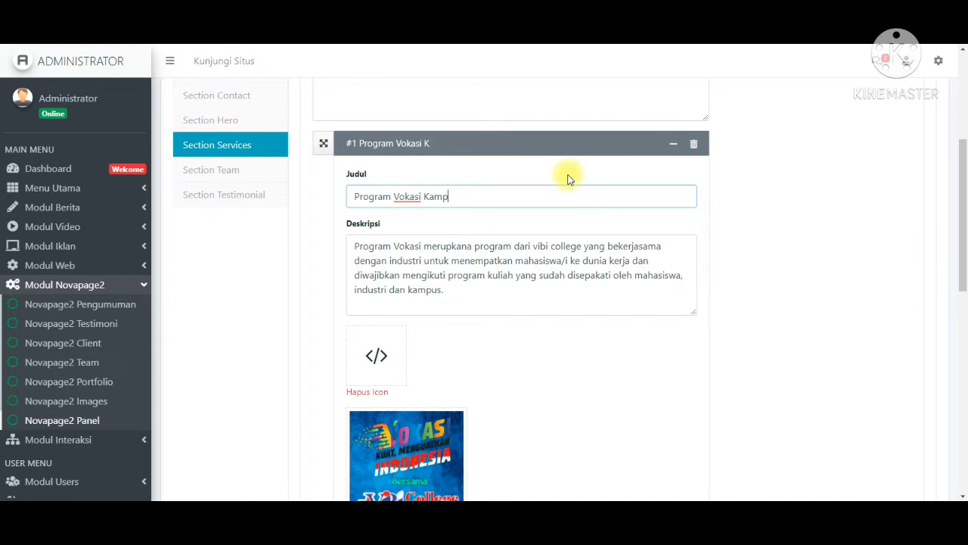
{"action": "left_click", "coordinate": [463, 233]}
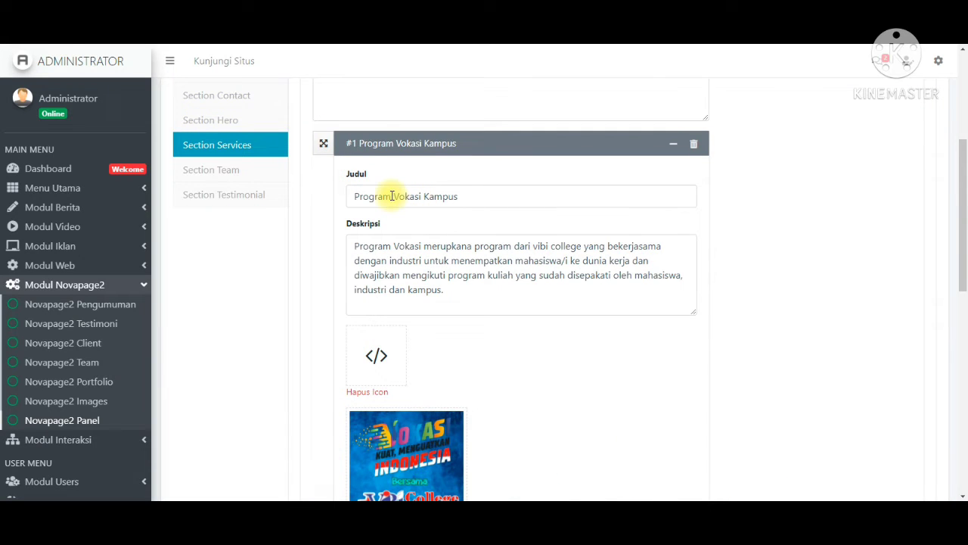
{"action": "left_click_drag", "start_coordinate": [354, 195], "coordinate": [486, 197]}
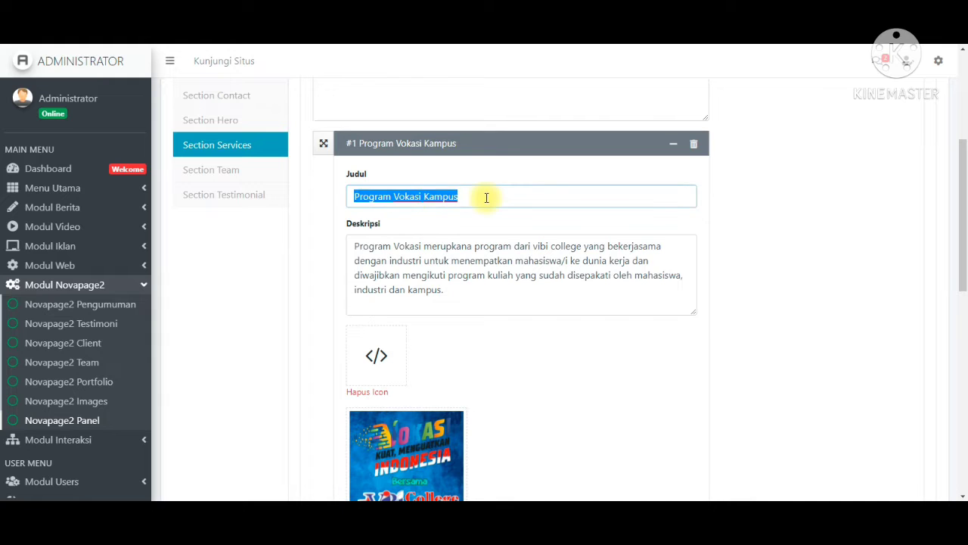
{"action": "left_click", "coordinate": [469, 227]}
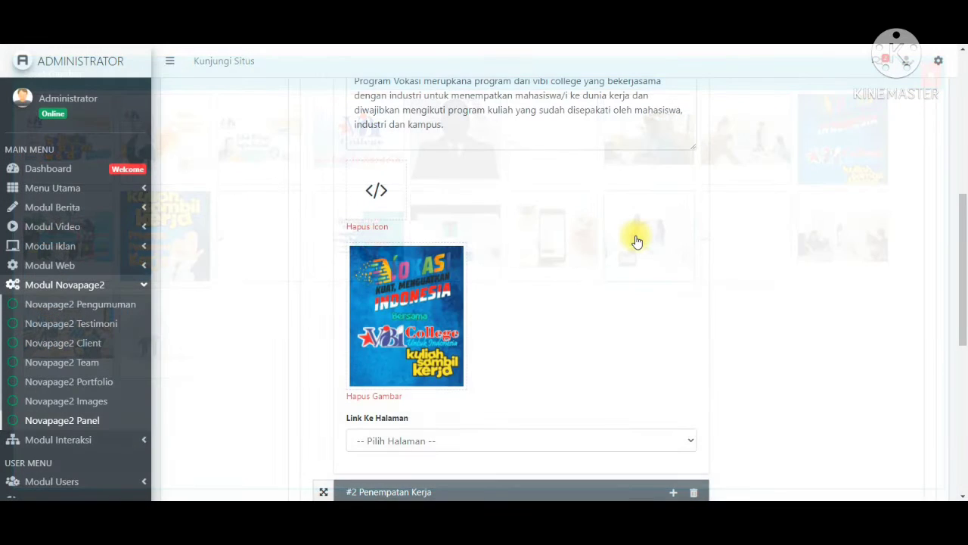
- Review the pages offered for the first service item's link and locate the link arrow on its homepage card
{"action": "scroll", "coordinate": [581, 348], "scroll_direction": "down", "scroll_amount": 1}
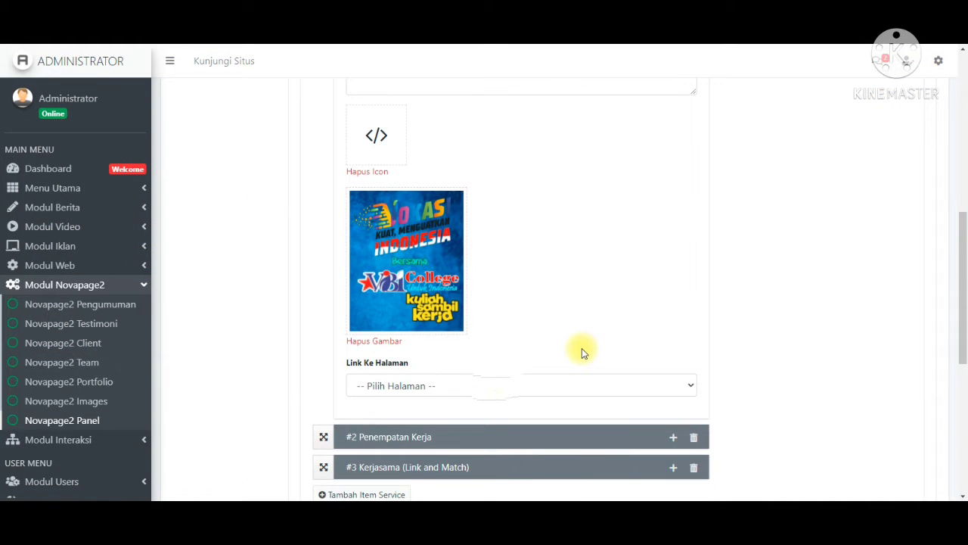
{"action": "left_click", "coordinate": [489, 387]}
{"action": "left_click", "coordinate": [503, 119]}
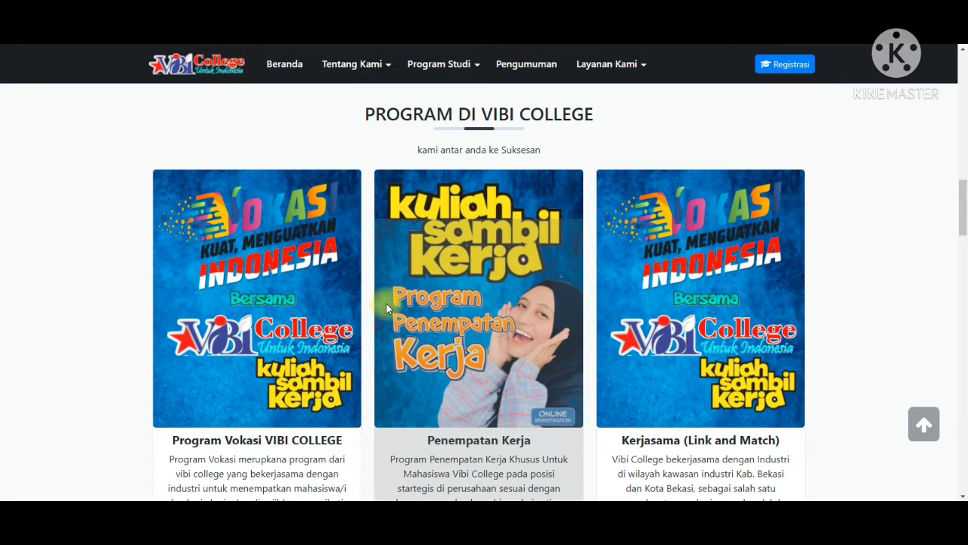
{"action": "scroll", "coordinate": [320, 381], "scroll_direction": "down", "scroll_amount": 2}
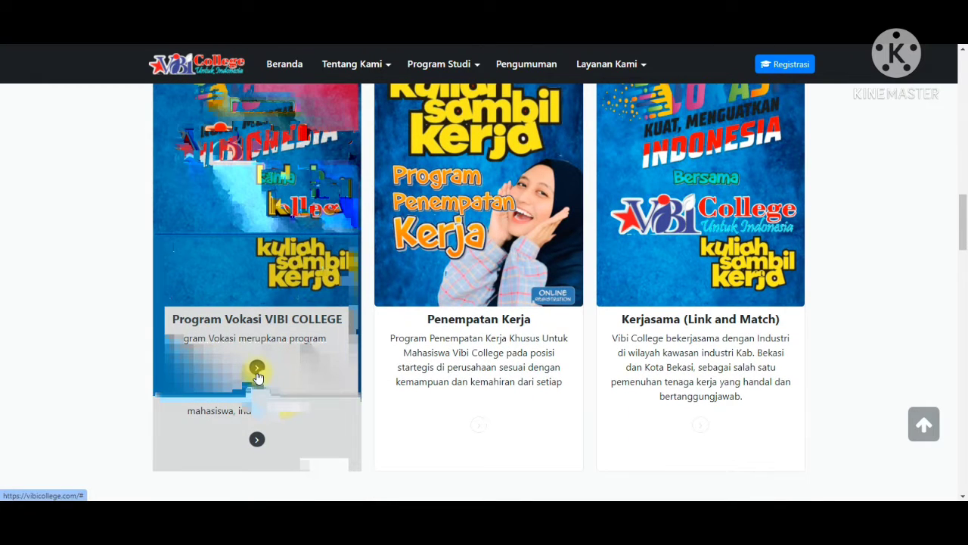
{"action": "scroll", "coordinate": [255, 374], "scroll_direction": "down", "scroll_amount": 1}
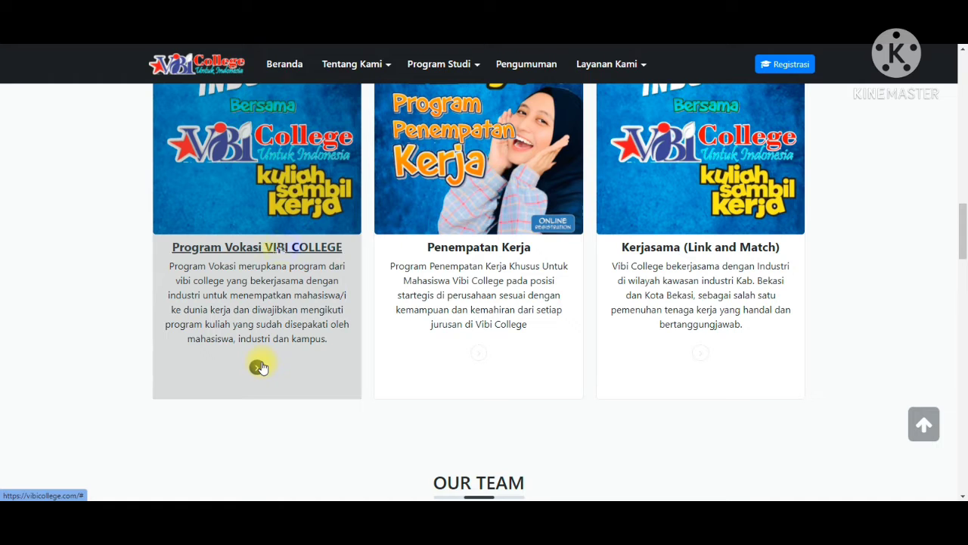
{"action": "left_click", "coordinate": [439, 63]}
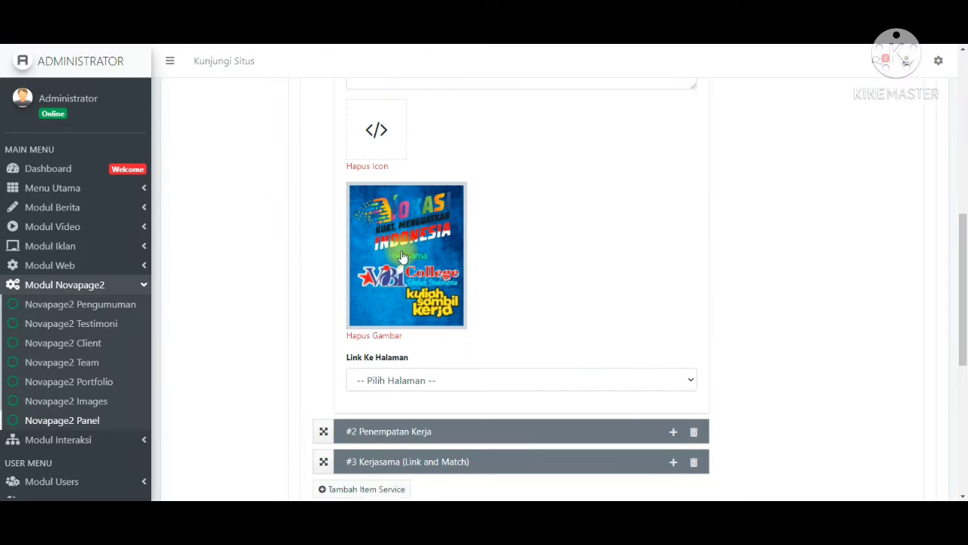
{"action": "scroll", "coordinate": [458, 382], "scroll_direction": "down", "scroll_amount": 1}
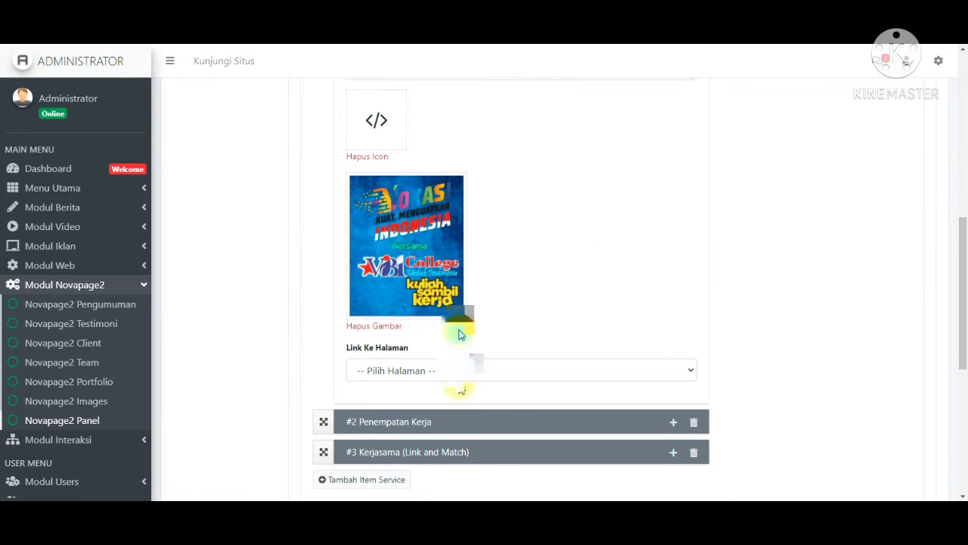
{"action": "left_click", "coordinate": [463, 311]}
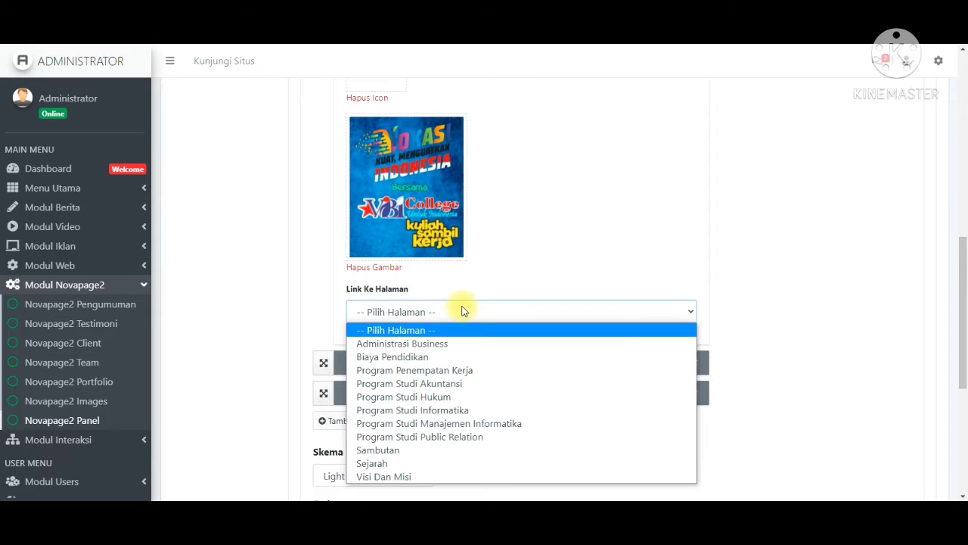
{"action": "scroll", "coordinate": [489, 199], "scroll_direction": "up", "scroll_amount": 5}
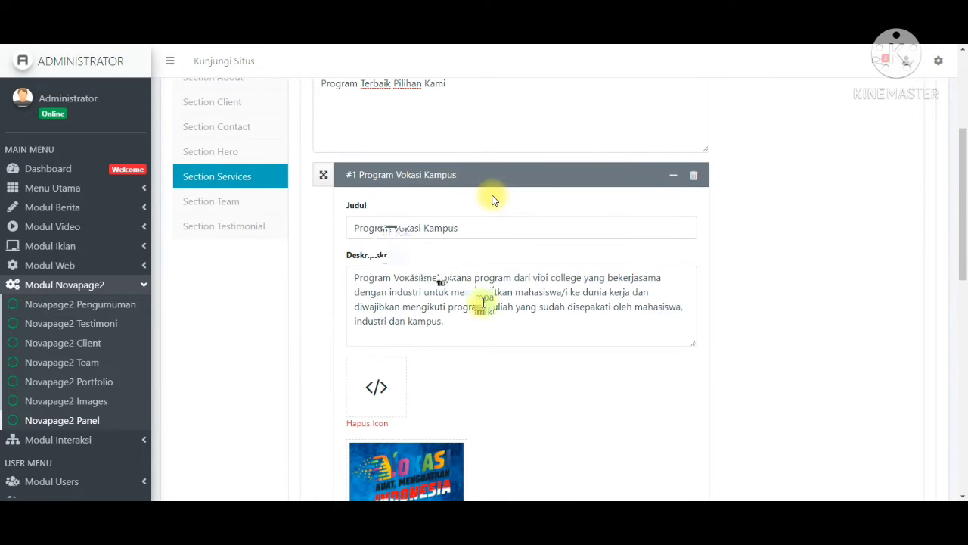
{"action": "scroll", "coordinate": [531, 349], "scroll_direction": "down", "scroll_amount": 5}
- Link the first service item to the Program Penempatan Kerja page and view its card on the homepage
{"action": "left_click", "coordinate": [480, 272]}
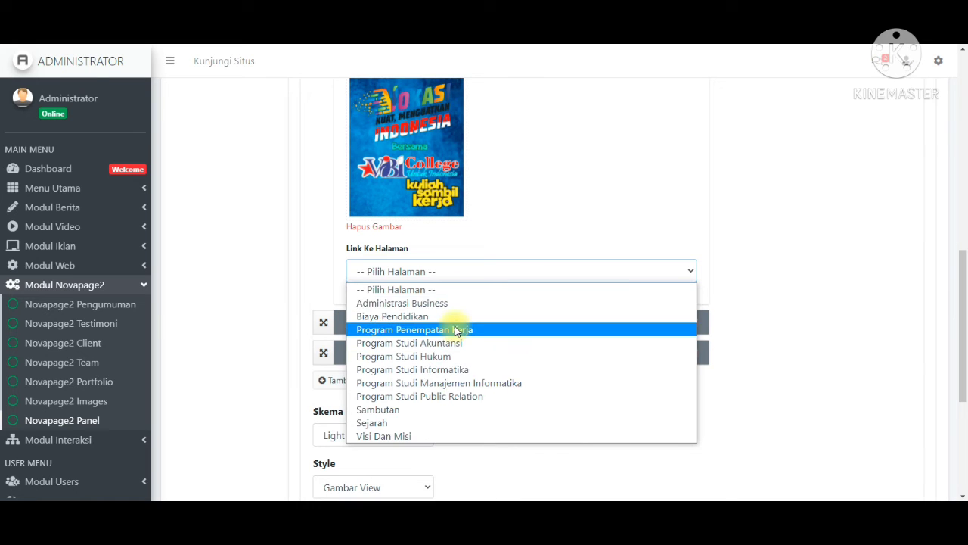
{"action": "left_click", "coordinate": [414, 333]}
{"action": "scroll", "coordinate": [451, 394], "scroll_direction": "down", "scroll_amount": 3}
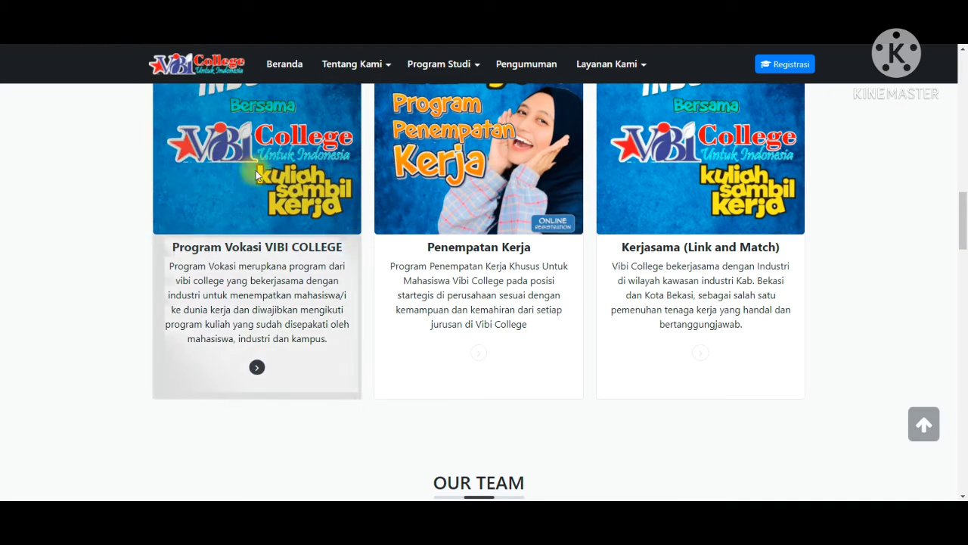
- Open the Program Vokasi Kampus card's link on the homepage, check the linked page's title and return to the homepage
{"action": "scroll", "coordinate": [318, 315], "scroll_direction": "up", "scroll_amount": 10}
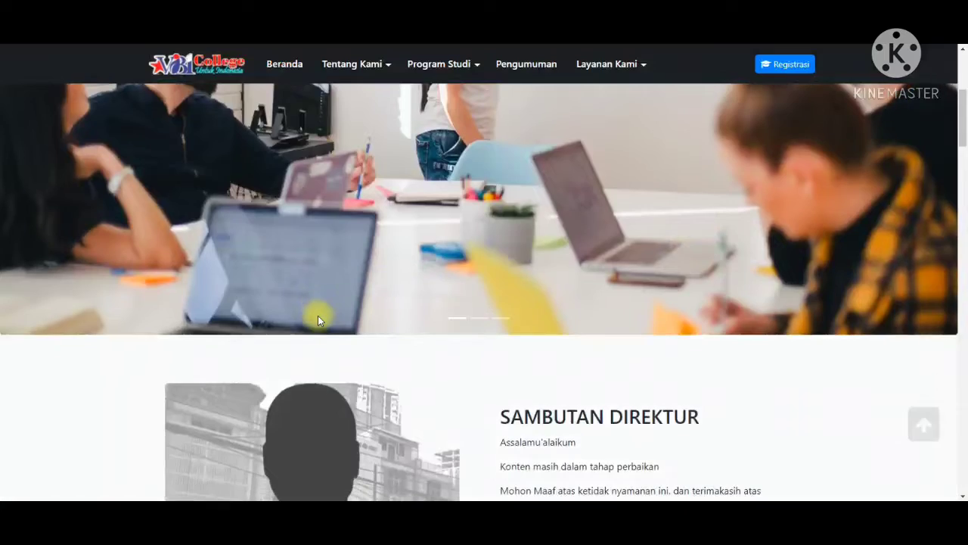
{"action": "scroll", "coordinate": [318, 317], "scroll_direction": "down", "scroll_amount": 5}
{"action": "scroll", "coordinate": [319, 317], "scroll_direction": "down", "scroll_amount": 4}
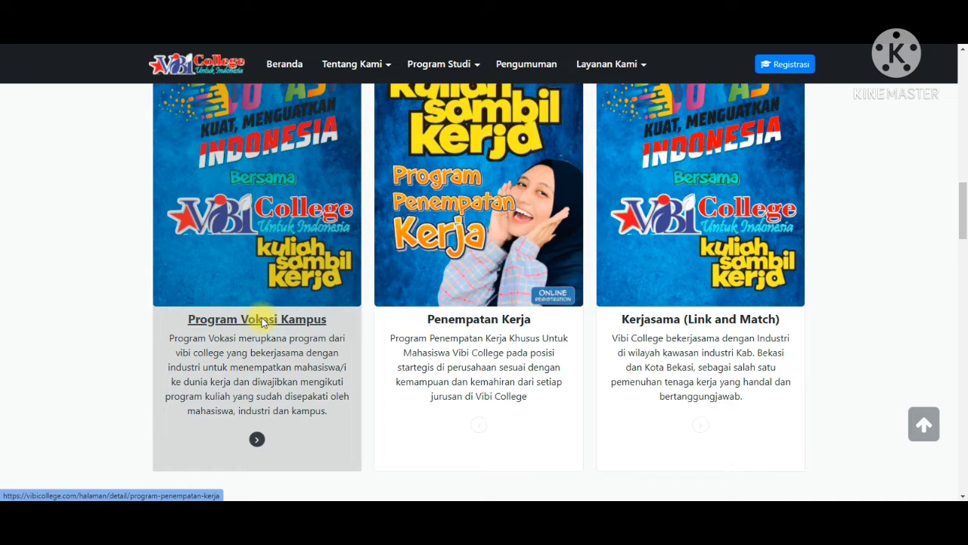
{"action": "left_click", "coordinate": [258, 320]}
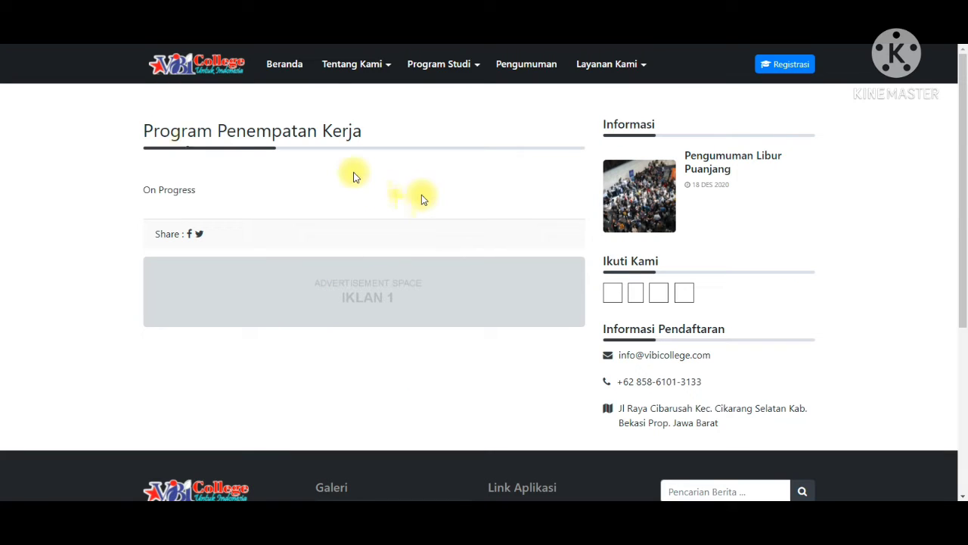
{"action": "left_click_drag", "start_coordinate": [153, 130], "coordinate": [423, 130]}
{"action": "left_click", "coordinate": [424, 129]}
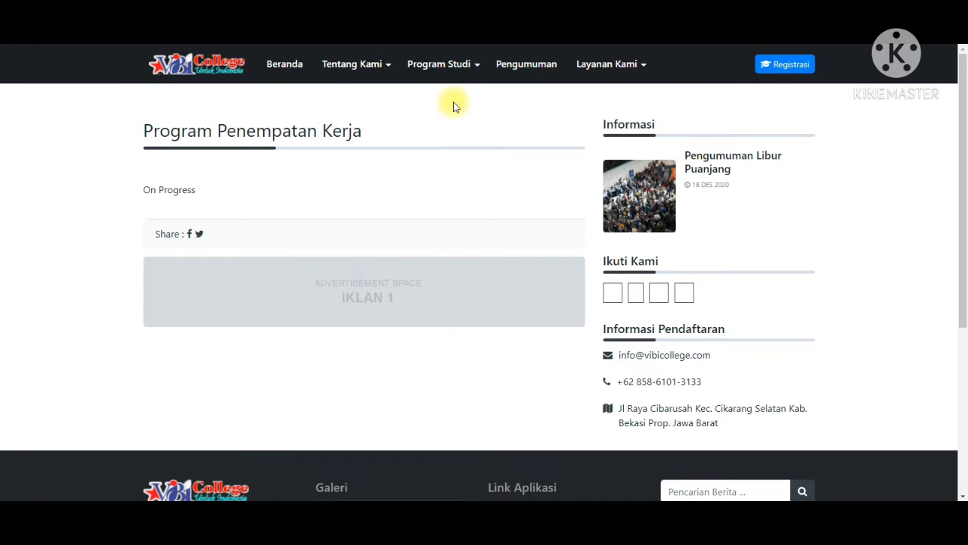
{"action": "key", "text": "alt+Left"}
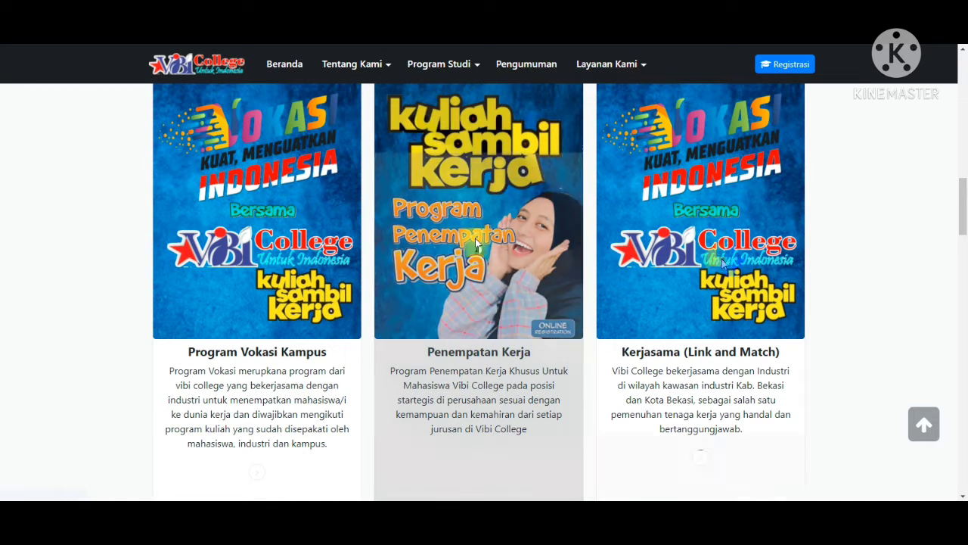
- Expand the second and third items of the Services section in turn to review their titles, descriptions, icons and images
{"action": "left_click", "coordinate": [441, 63]}
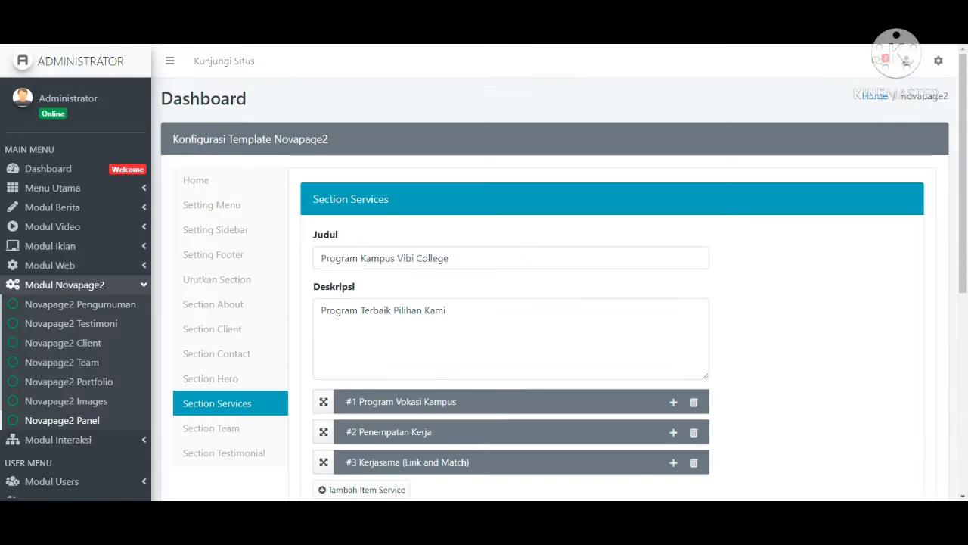
{"action": "scroll", "coordinate": [633, 361], "scroll_direction": "down", "scroll_amount": 3}
{"action": "scroll", "coordinate": [666, 303], "scroll_direction": "down", "scroll_amount": 1}
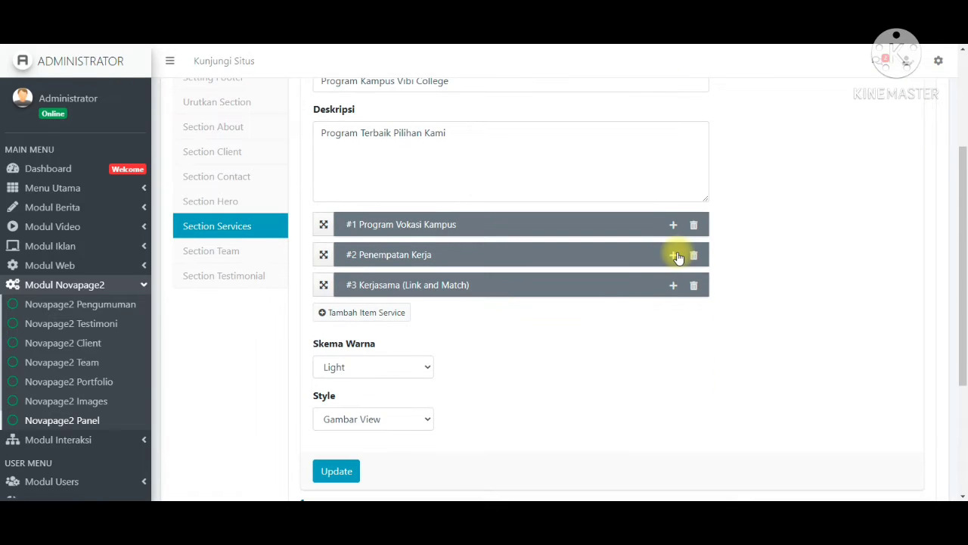
{"action": "left_click", "coordinate": [676, 256]}
{"action": "left_click", "coordinate": [673, 257]}
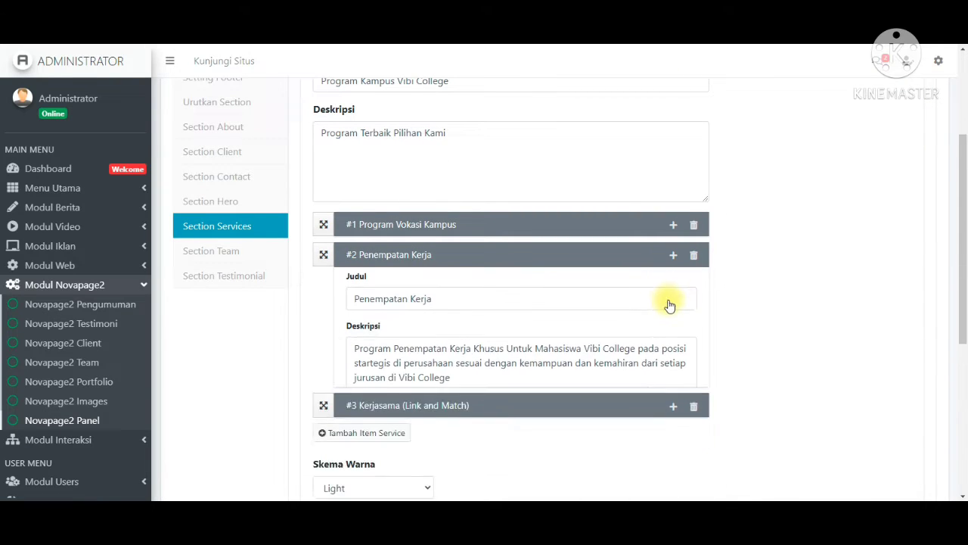
{"action": "scroll", "coordinate": [668, 253], "scroll_direction": "down", "scroll_amount": 1}
{"action": "left_click", "coordinate": [673, 224]}
{"action": "scroll", "coordinate": [654, 342], "scroll_direction": "down", "scroll_amount": 1}
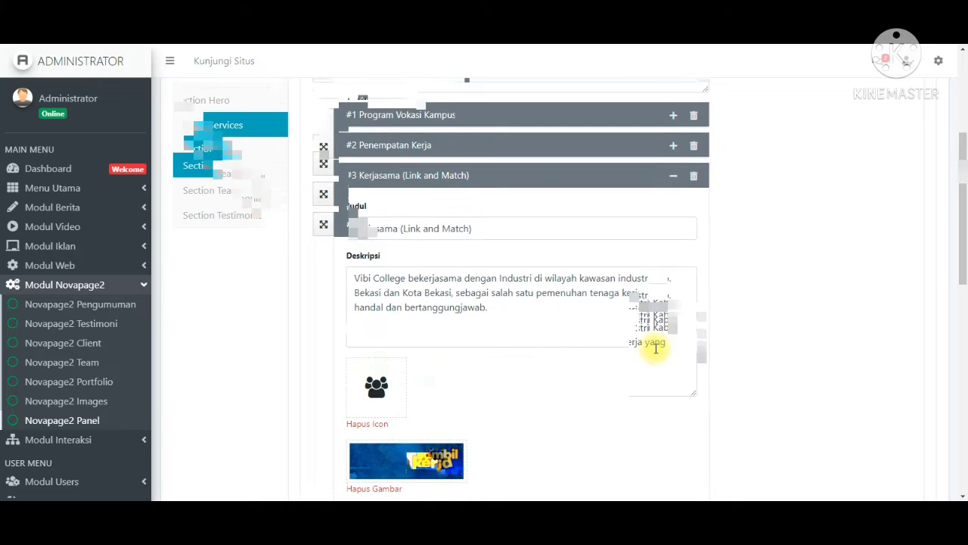
{"action": "left_click", "coordinate": [673, 204]}
{"action": "scroll", "coordinate": [610, 363], "scroll_direction": "down", "scroll_amount": 1}
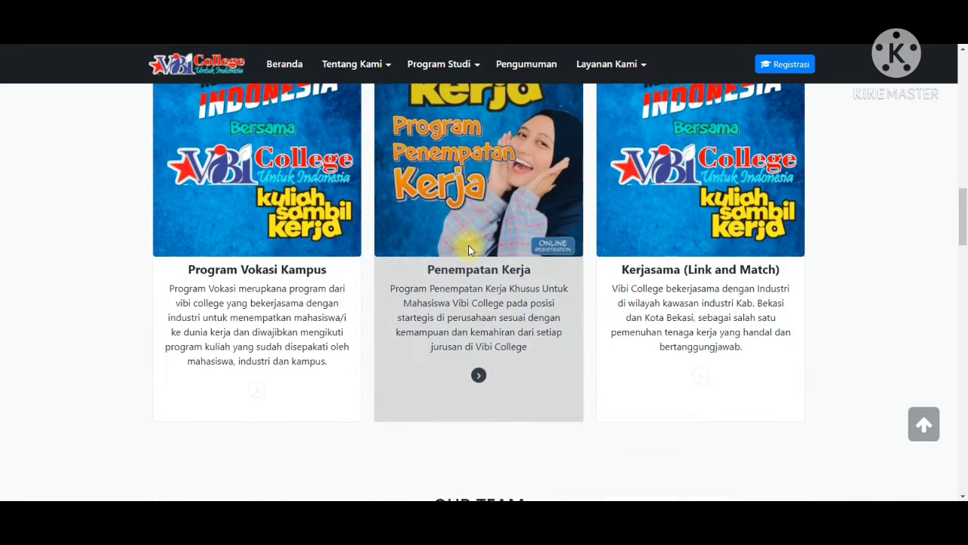
- Open the Team section's settings and review its title, description and list of team members
{"action": "scroll", "coordinate": [469, 249], "scroll_direction": "down", "scroll_amount": 5}
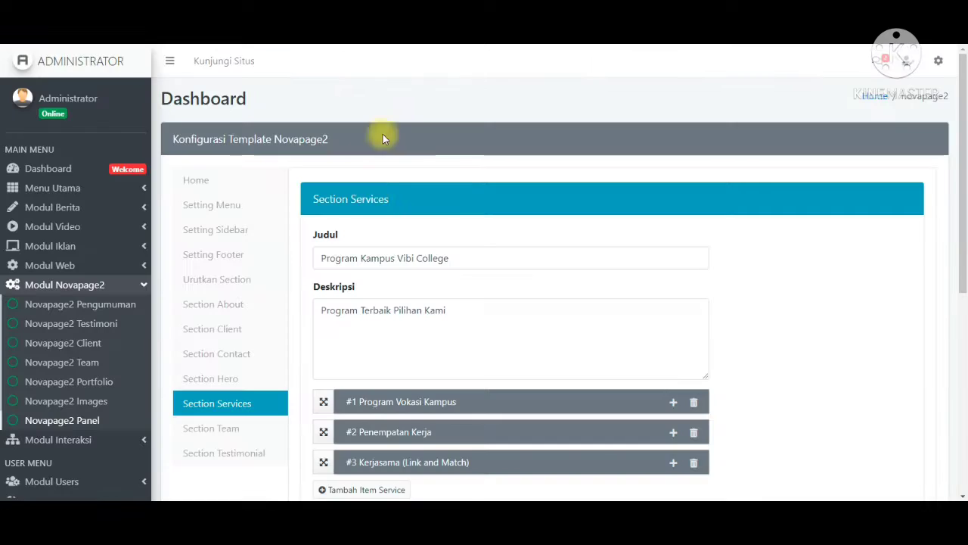
{"action": "scroll", "coordinate": [372, 208], "scroll_direction": "down", "scroll_amount": 1}
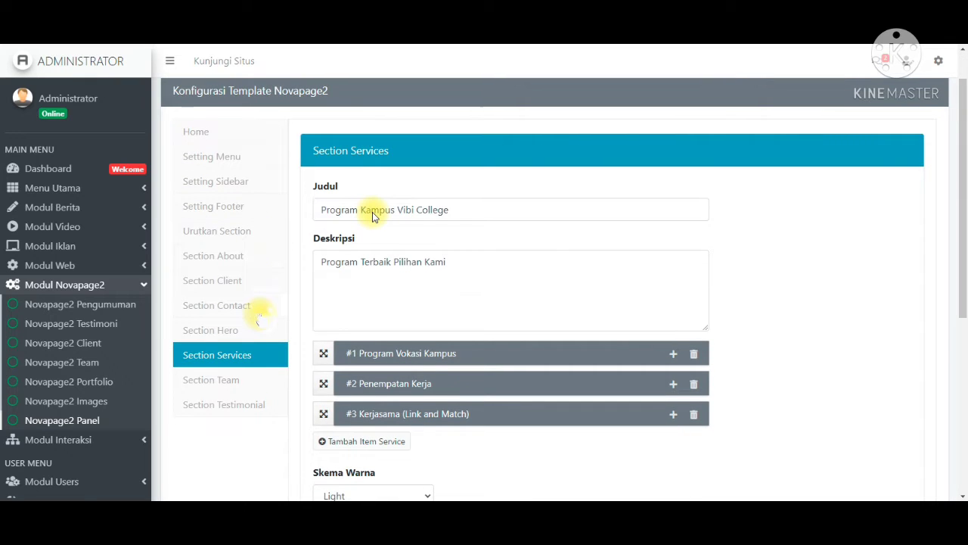
{"action": "left_click", "coordinate": [218, 387]}
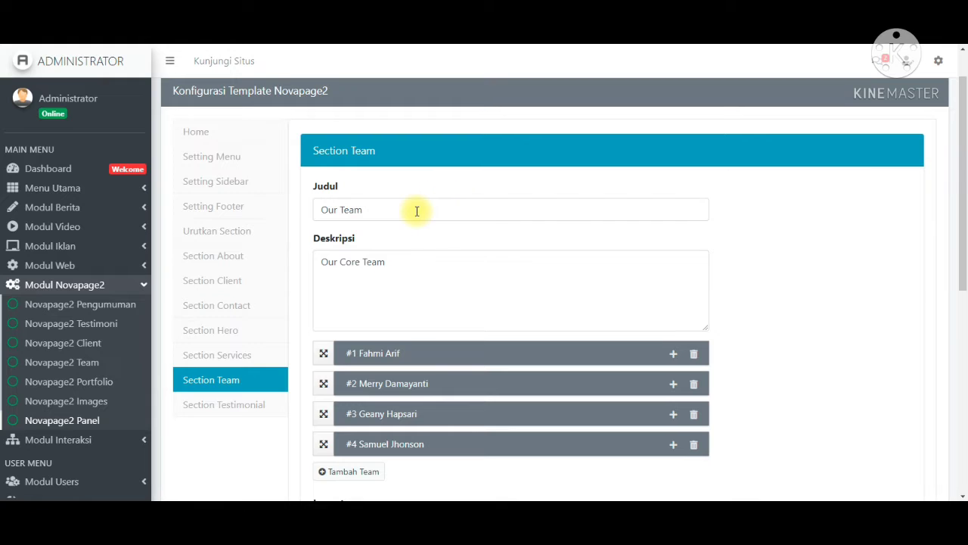
{"action": "left_click_drag", "start_coordinate": [400, 205], "coordinate": [428, 244]}
{"action": "left_click", "coordinate": [427, 244]}
{"action": "scroll", "coordinate": [441, 296], "scroll_direction": "down", "scroll_amount": 1}
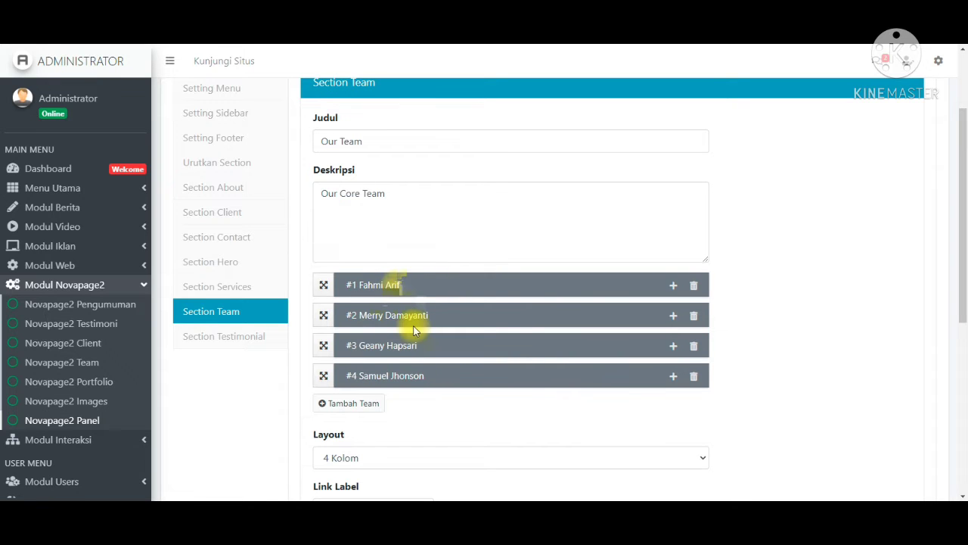
- Expand the first team item, assign it to the last person offered in the personal team list and update the section
{"action": "left_click", "coordinate": [672, 285]}
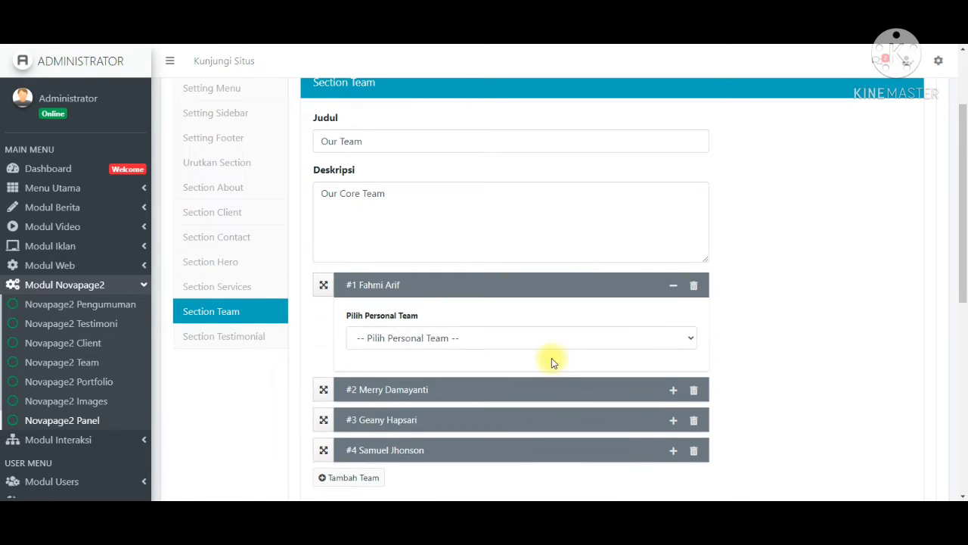
{"action": "scroll", "coordinate": [563, 357], "scroll_direction": "down", "scroll_amount": 1}
{"action": "scroll", "coordinate": [582, 303], "scroll_direction": "down", "scroll_amount": 1}
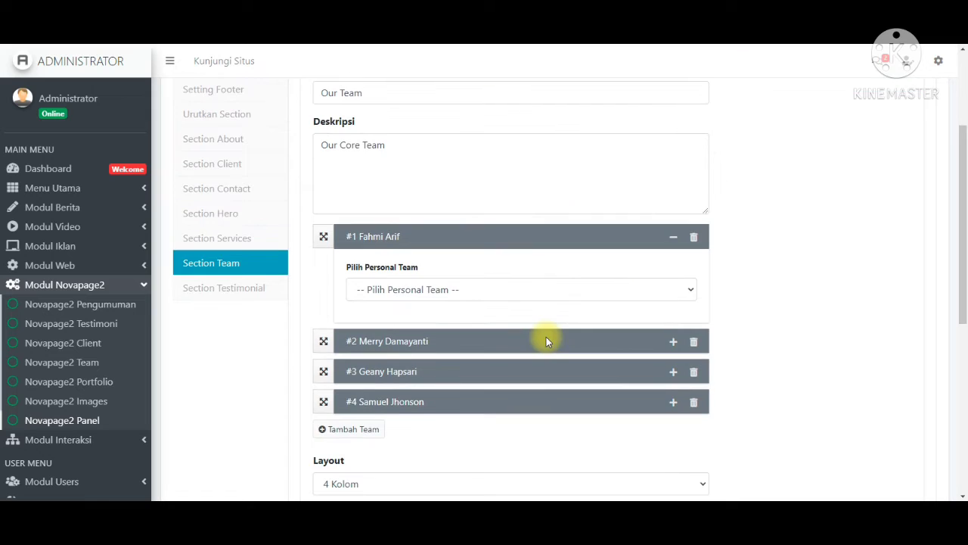
{"action": "left_click", "coordinate": [580, 286]}
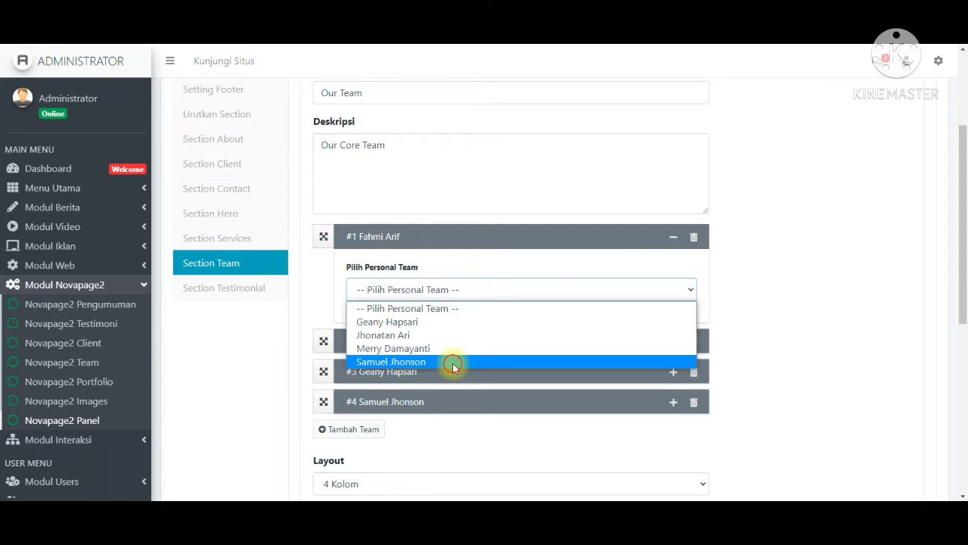
{"action": "left_click", "coordinate": [426, 365]}
{"action": "scroll", "coordinate": [393, 384], "scroll_direction": "down", "scroll_amount": 3}
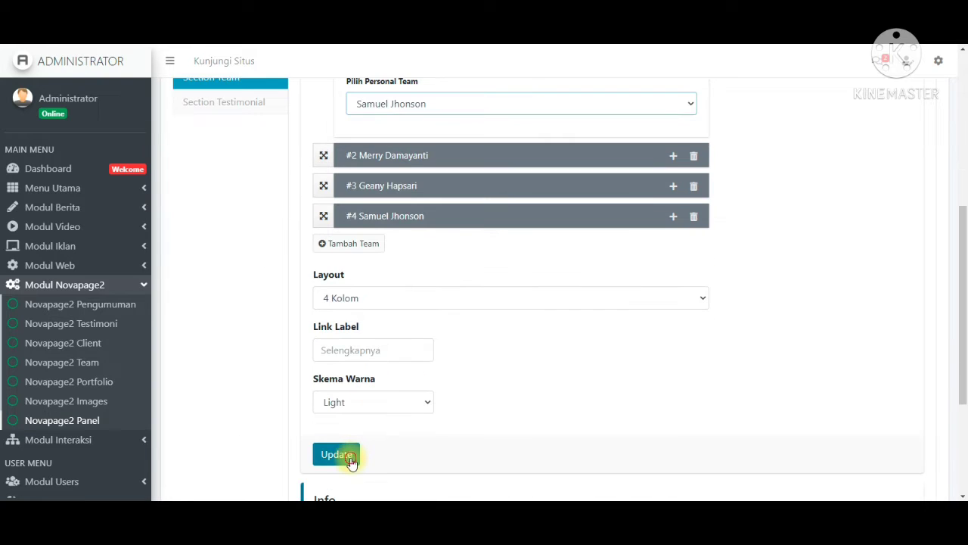
{"action": "left_click", "coordinate": [337, 455]}
{"action": "scroll", "coordinate": [519, 335], "scroll_direction": "down", "scroll_amount": 1}
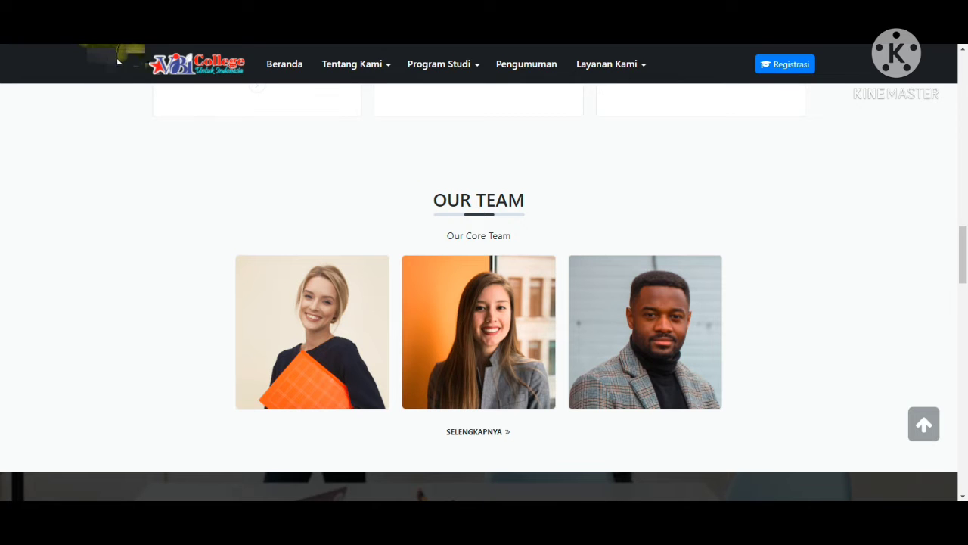
- Reload the homepage and compare the first person shown under Our Team with the first item in the Team section's settings
{"action": "left_click", "coordinate": [156, 60]}
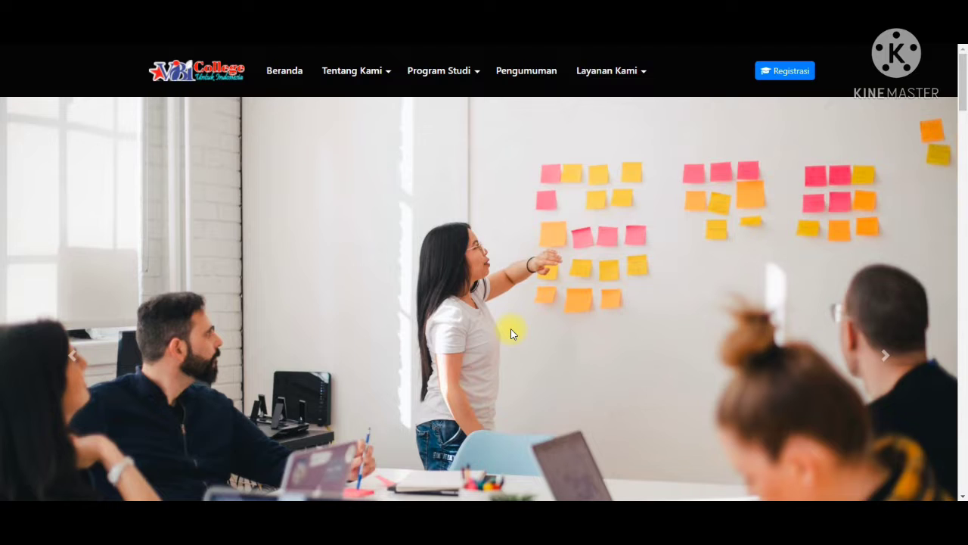
{"action": "scroll", "coordinate": [510, 333], "scroll_direction": "down", "scroll_amount": 15}
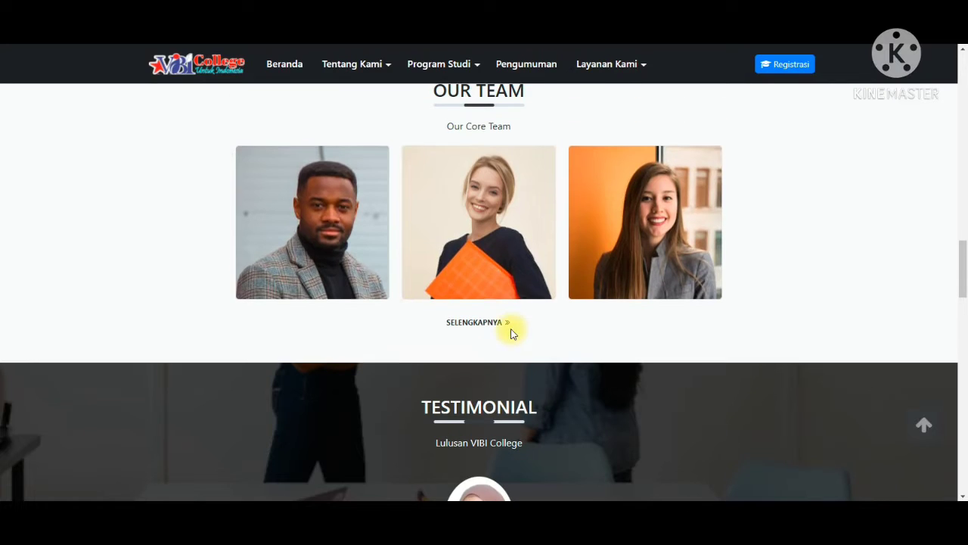
{"action": "mouse_move", "coordinate": [392, 216]}
{"action": "triple_click", "coordinate": [380, 201]}
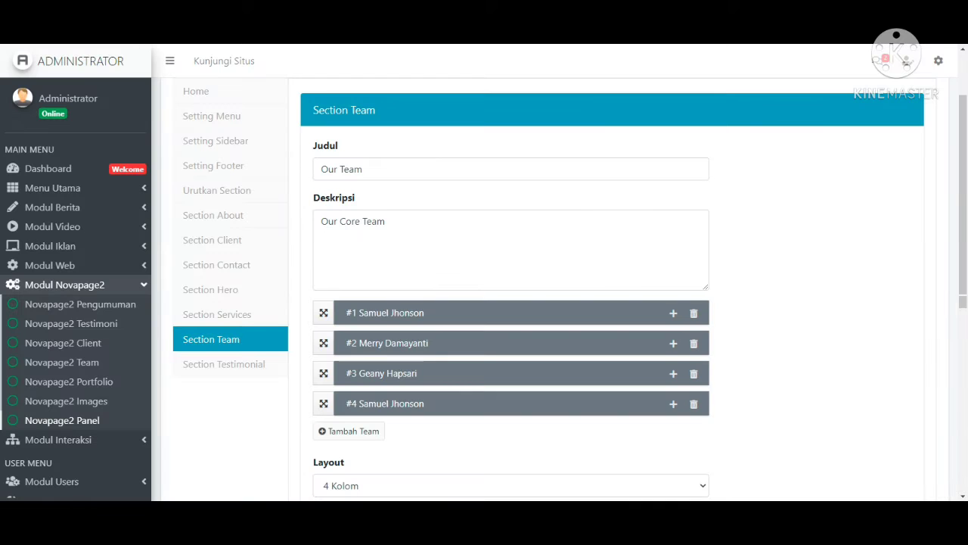
{"action": "left_click_drag", "start_coordinate": [411, 313], "coordinate": [434, 313]}
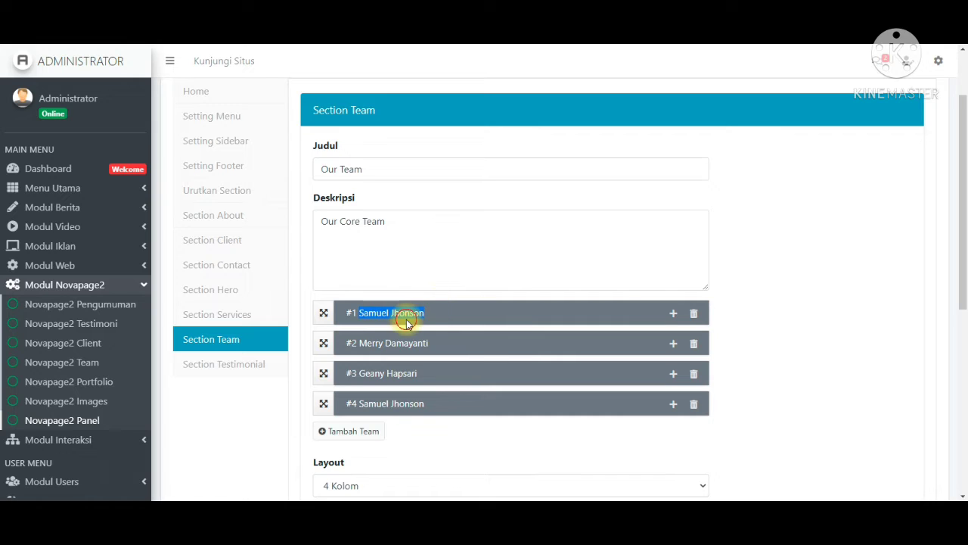
{"action": "left_click", "coordinate": [407, 320]}
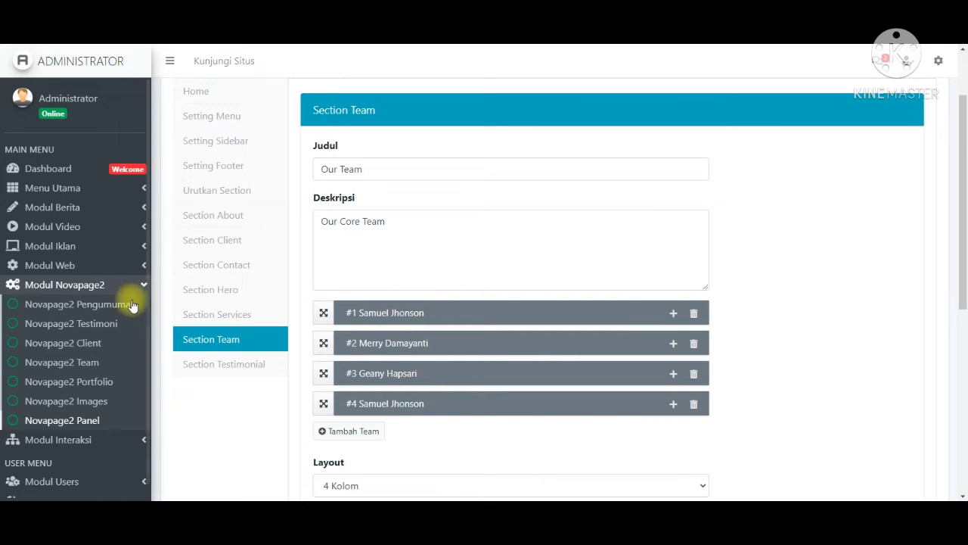
- Open the Novapage2 Team module and look through the registered members' photos, positions and social media links
{"action": "left_click", "coordinate": [85, 363]}
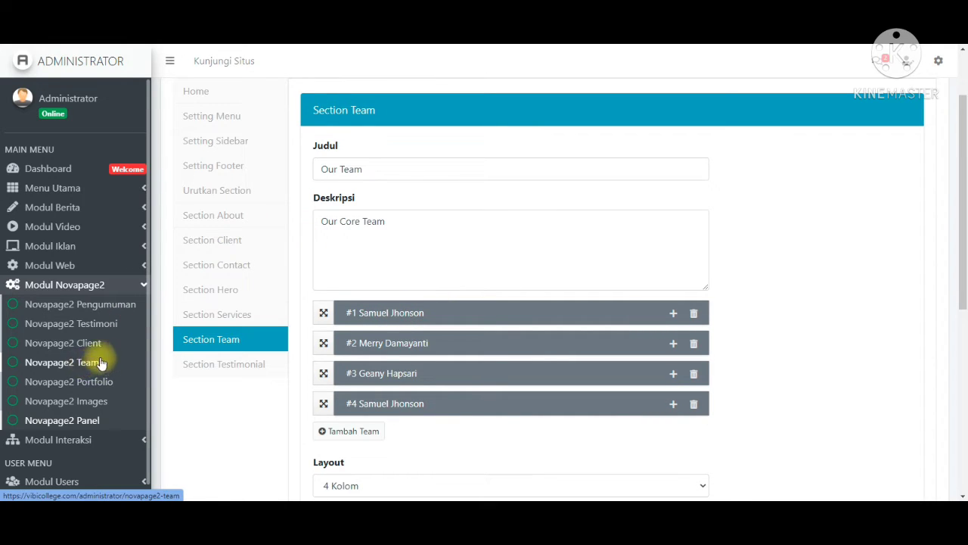
{"action": "scroll", "coordinate": [492, 337], "scroll_direction": "down", "scroll_amount": 1}
{"action": "scroll", "coordinate": [492, 339], "scroll_direction": "down", "scroll_amount": 6}
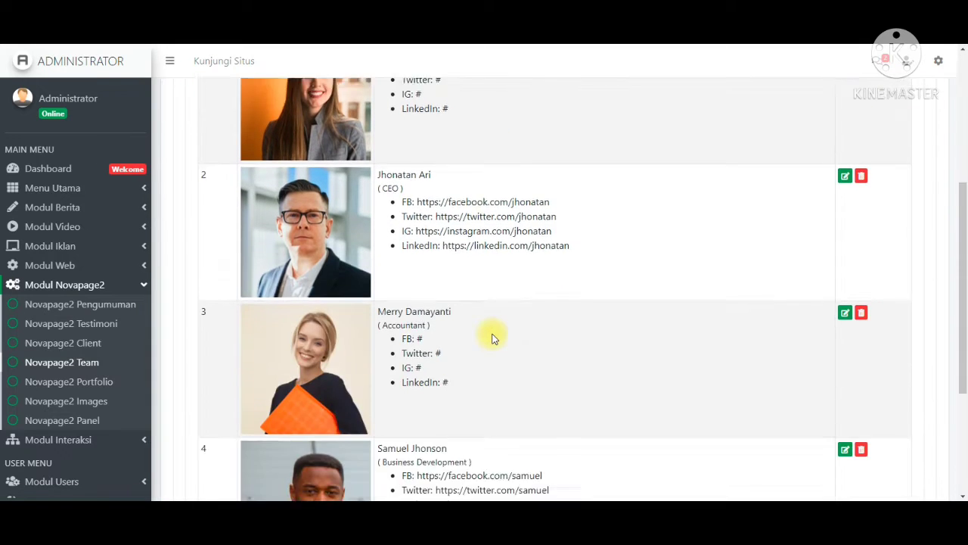
{"action": "scroll", "coordinate": [492, 339], "scroll_direction": "up", "scroll_amount": 5}
{"action": "scroll", "coordinate": [492, 339], "scroll_direction": "up", "scroll_amount": 3}
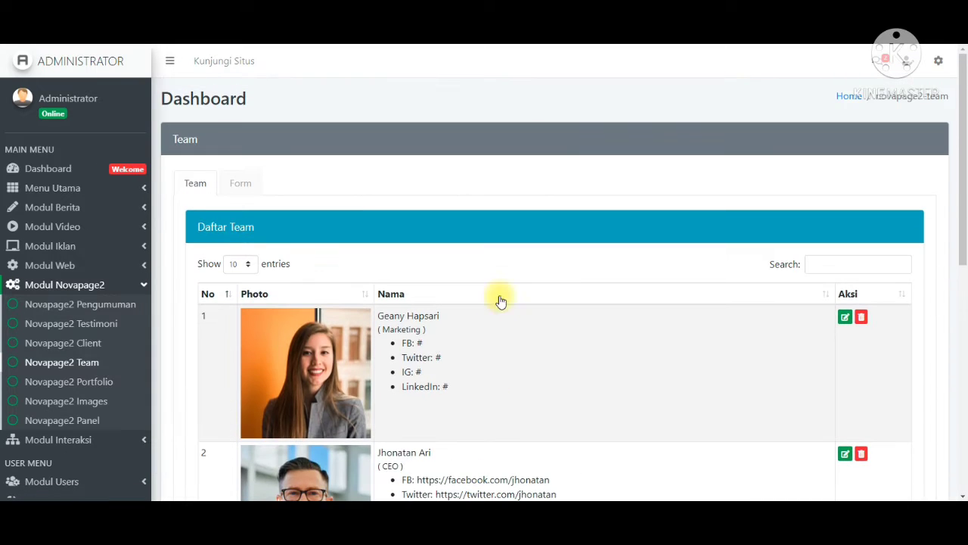
- Start a new team member entry, filling in the member's full name and the position "Developer"
{"action": "left_click", "coordinate": [256, 186]}
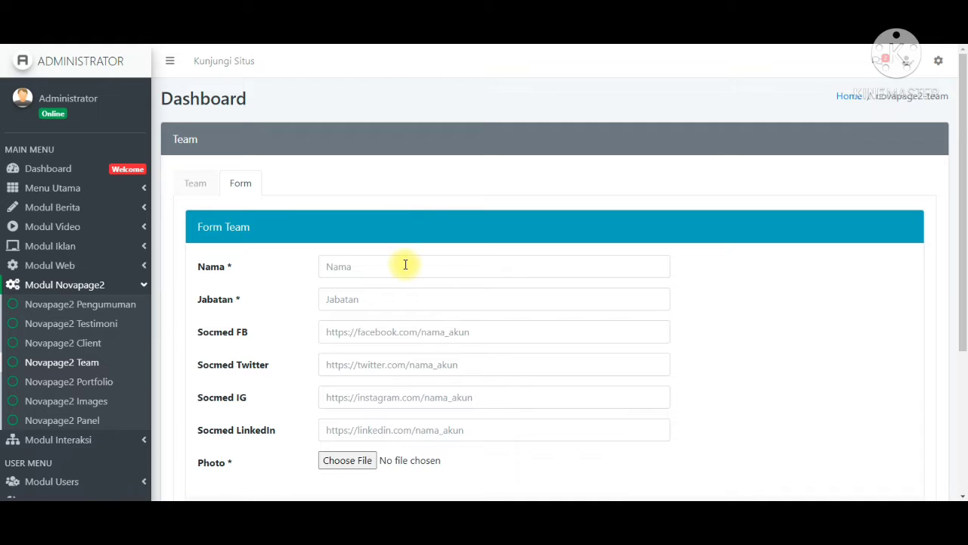
{"action": "left_click", "coordinate": [406, 264]}
{"action": "type", "text": "F"}
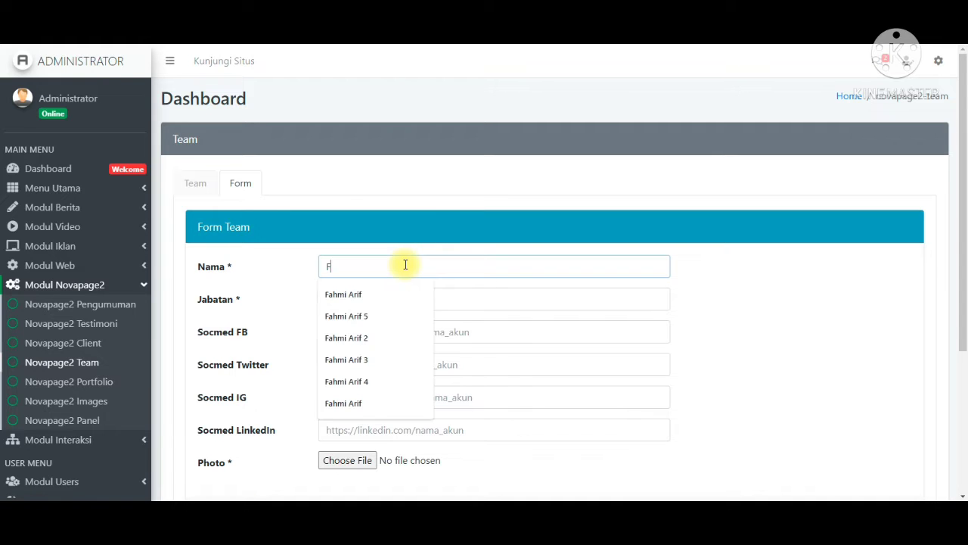
{"action": "left_click", "coordinate": [380, 294]}
{"action": "left_click", "coordinate": [381, 296]}
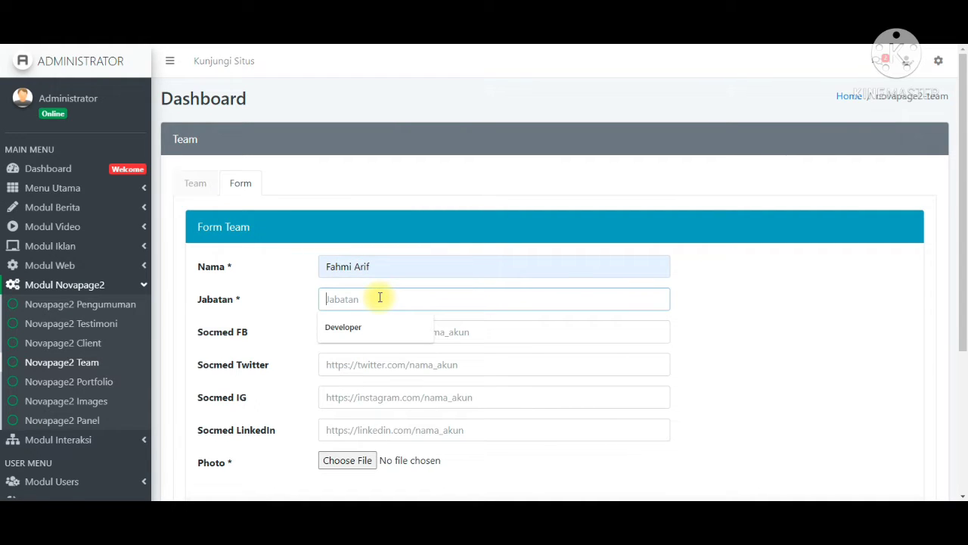
{"action": "left_click", "coordinate": [364, 322]}
{"action": "scroll", "coordinate": [365, 319], "scroll_direction": "down", "scroll_amount": 1}
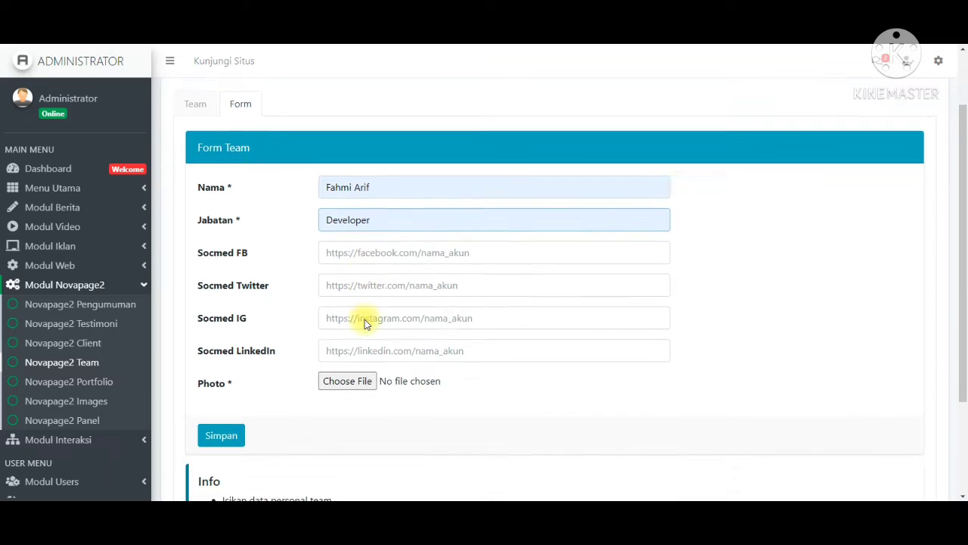
{"action": "left_click", "coordinate": [354, 249]}
{"action": "left_click", "coordinate": [353, 279]}
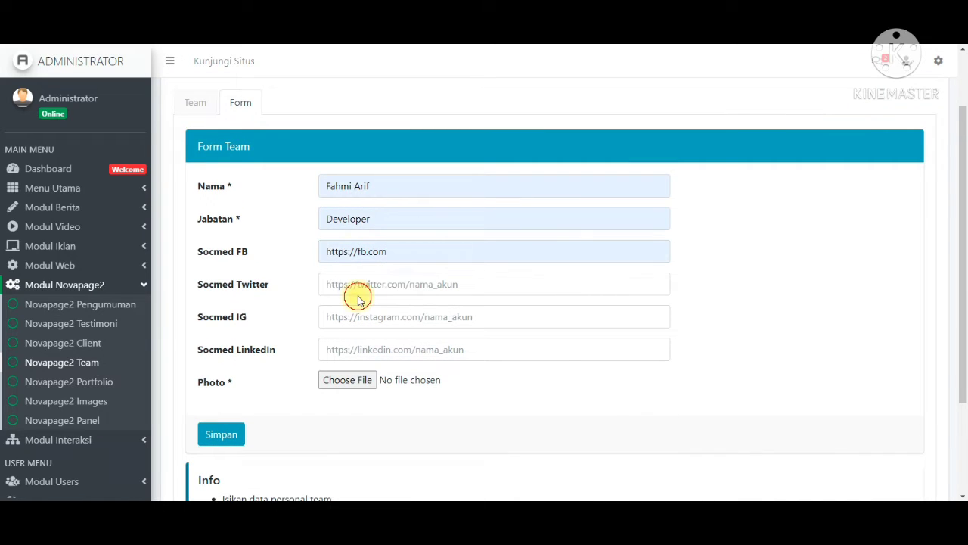
{"action": "left_click", "coordinate": [358, 294]}
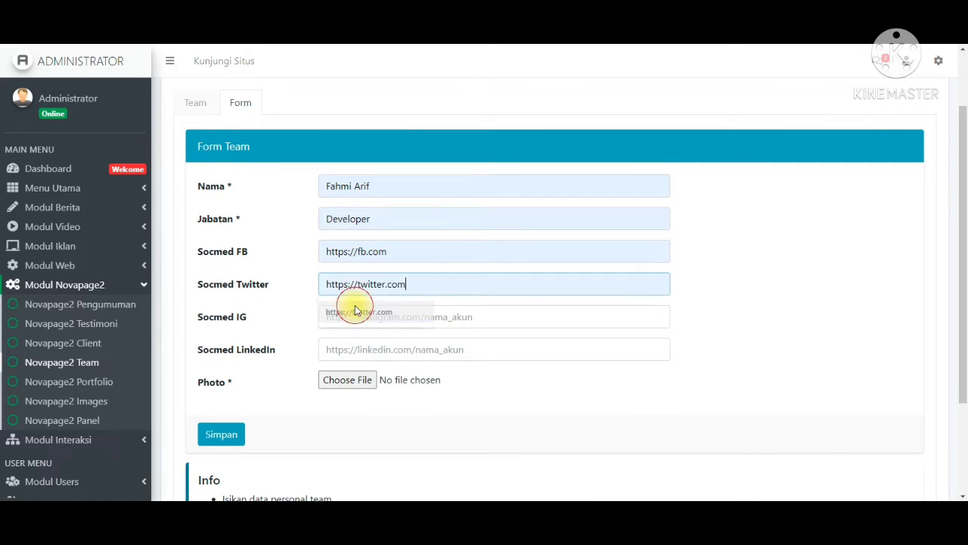
{"action": "left_click", "coordinate": [357, 312]}
{"action": "left_click", "coordinate": [359, 316]}
{"action": "left_click", "coordinate": [354, 343]}
{"action": "left_click", "coordinate": [354, 351]}
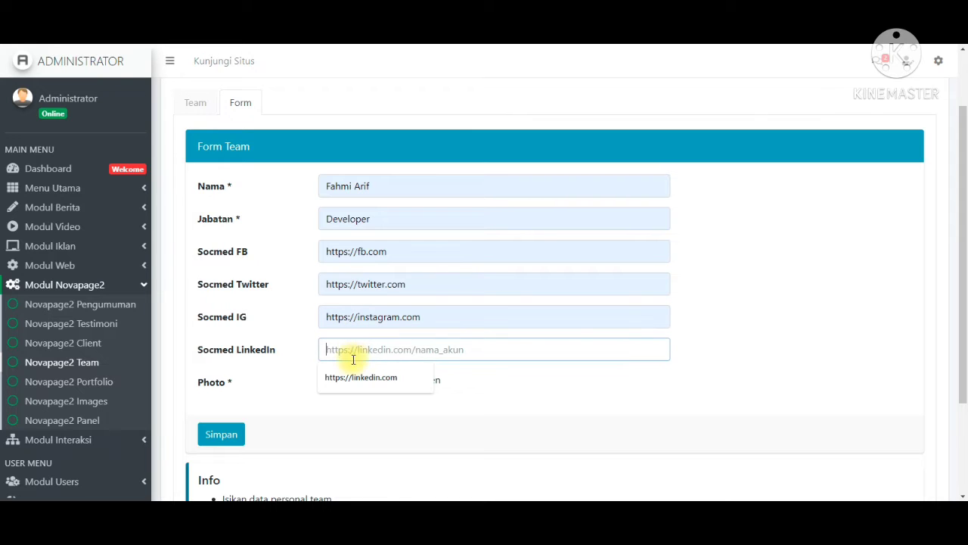
{"action": "left_click", "coordinate": [353, 377]}
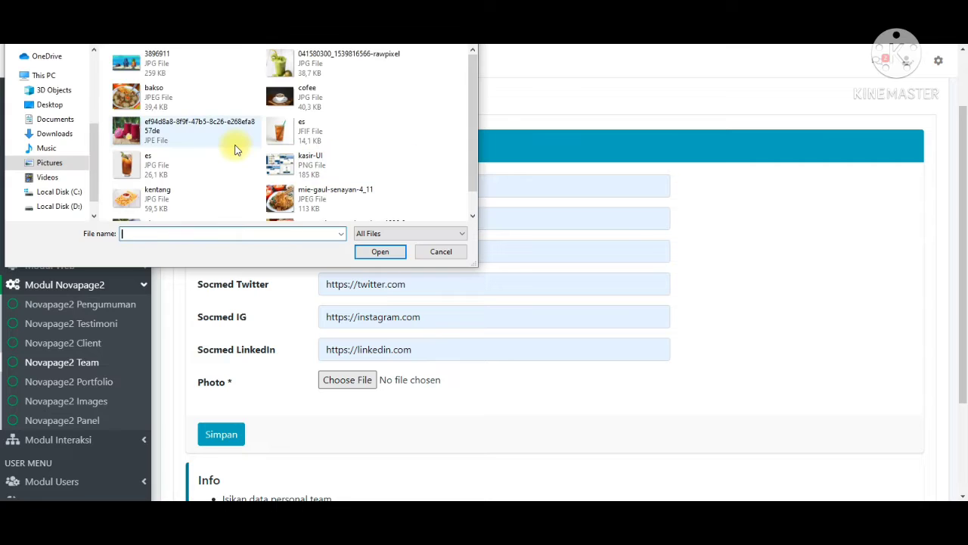
- Attach the aspons image from Pictures as the new member's photo, save the entry, and check it in the team list
{"action": "scroll", "coordinate": [234, 149], "scroll_direction": "down", "scroll_amount": 1}
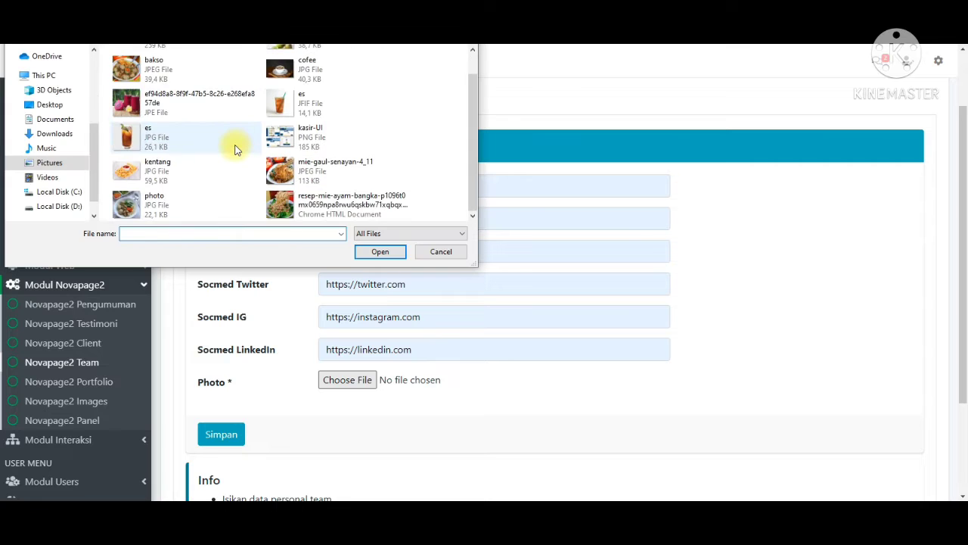
{"action": "left_click", "coordinate": [67, 162]}
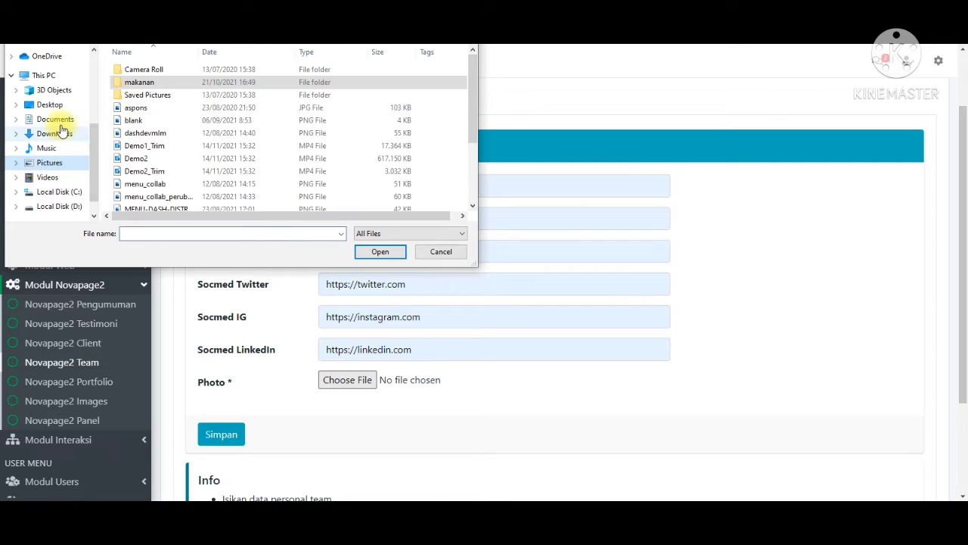
{"action": "left_click", "coordinate": [162, 120]}
{"action": "left_click", "coordinate": [163, 107]}
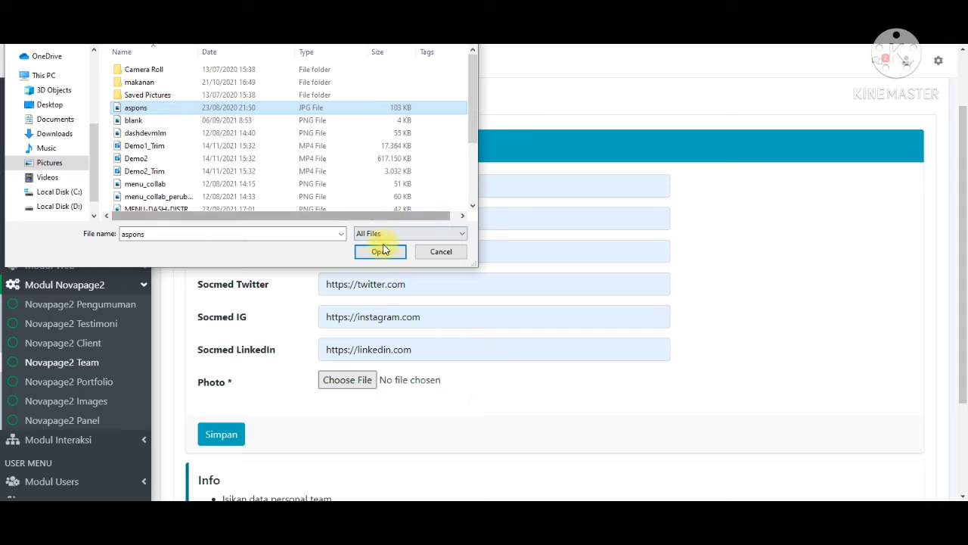
{"action": "left_click", "coordinate": [380, 251]}
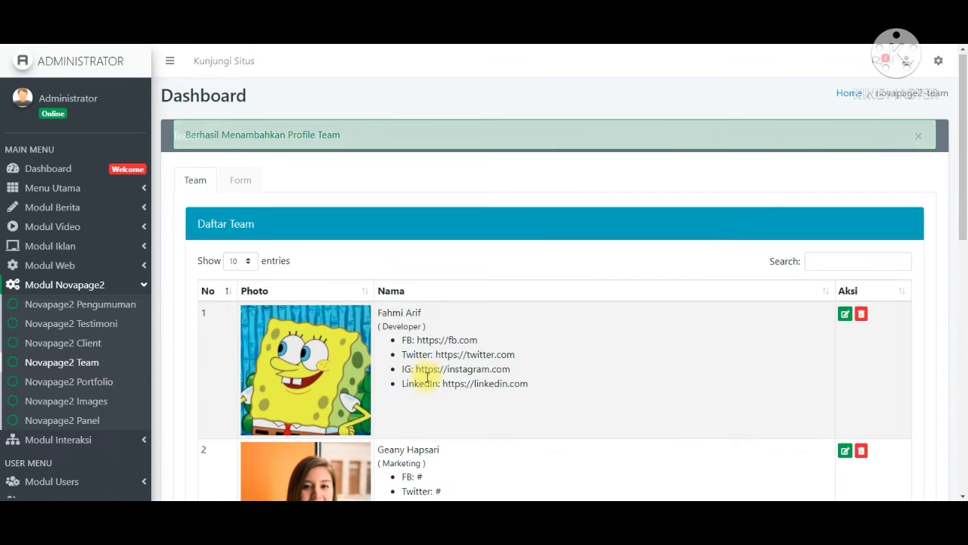
{"action": "scroll", "coordinate": [424, 371], "scroll_direction": "down", "scroll_amount": 1}
{"action": "left_click_drag", "start_coordinate": [401, 263], "coordinate": [429, 293]}
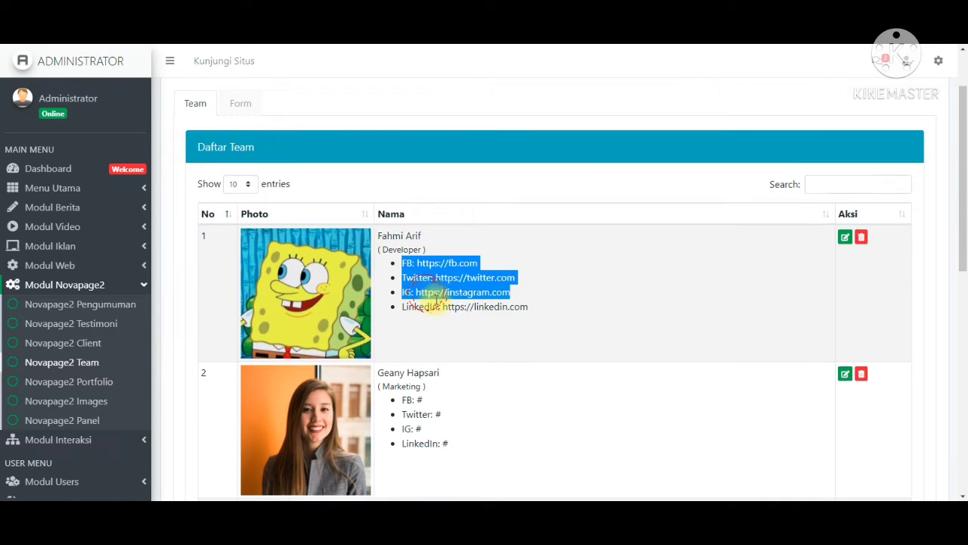
{"action": "scroll", "coordinate": [432, 295], "scroll_direction": "up", "scroll_amount": 1}
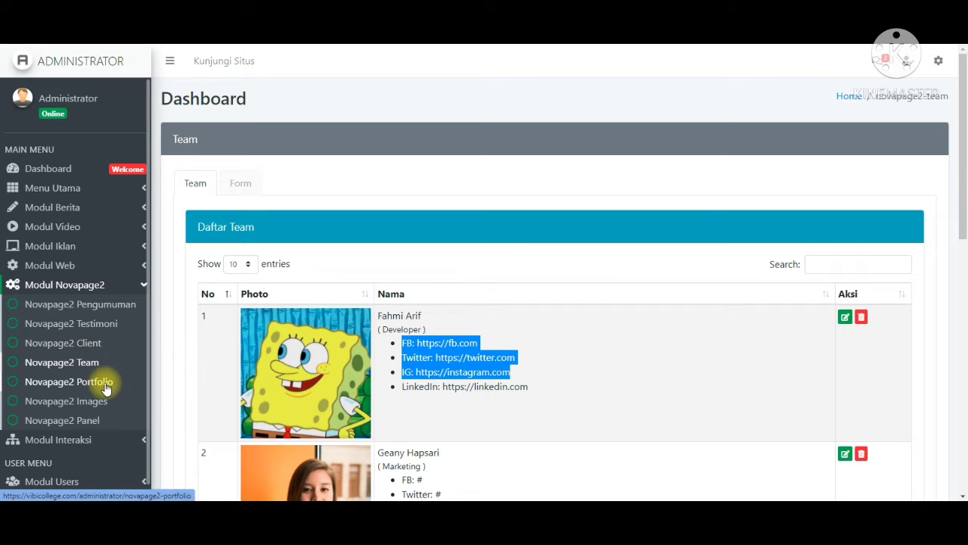
- Assign the newly added Developer as the fourth person in the Novapage2 Panel's Team section and save the section
{"action": "left_click", "coordinate": [87, 420]}
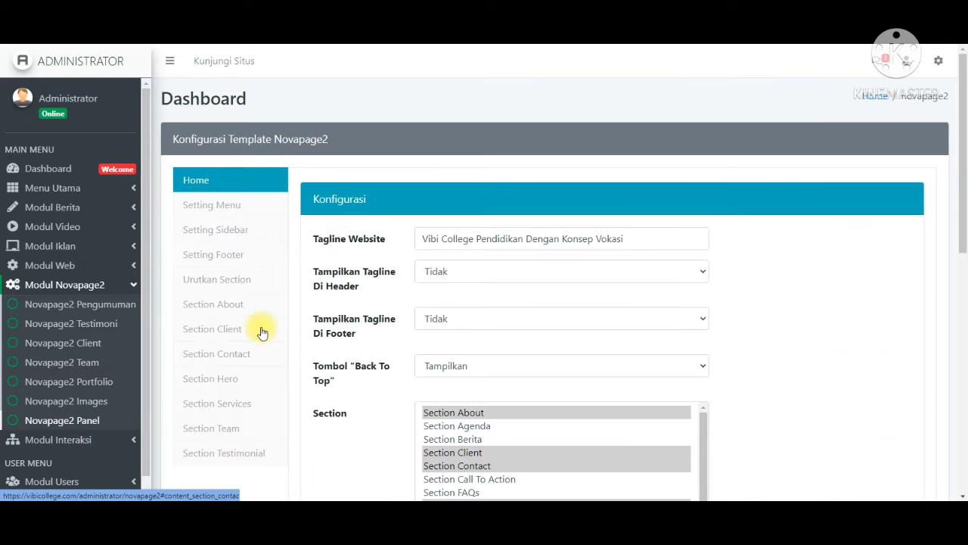
{"action": "left_click", "coordinate": [224, 425]}
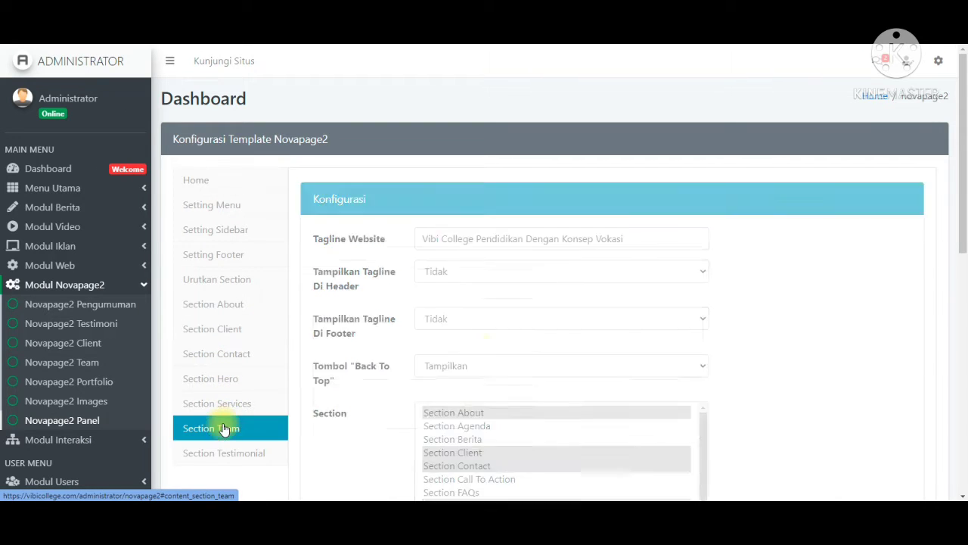
{"action": "scroll", "coordinate": [476, 350], "scroll_direction": "down", "scroll_amount": 2}
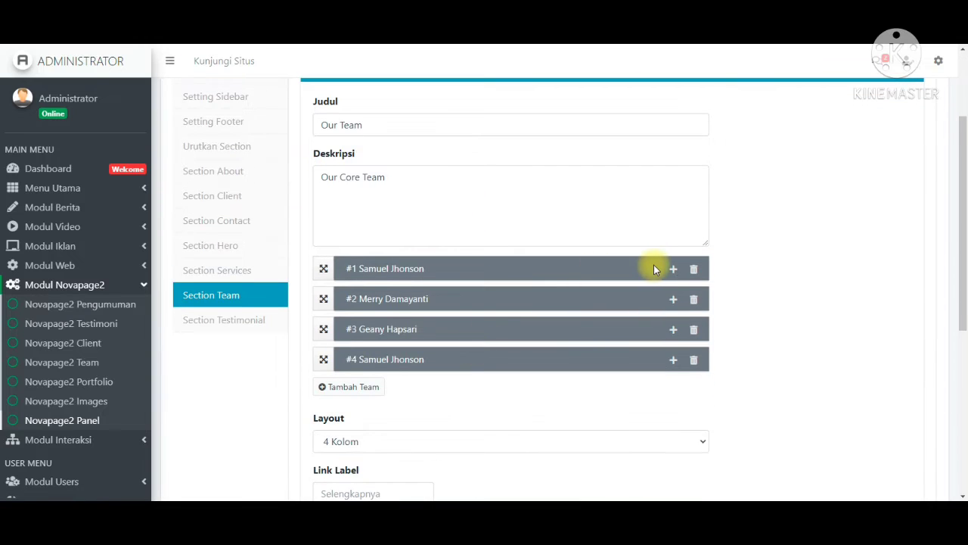
{"action": "left_click", "coordinate": [673, 360]}
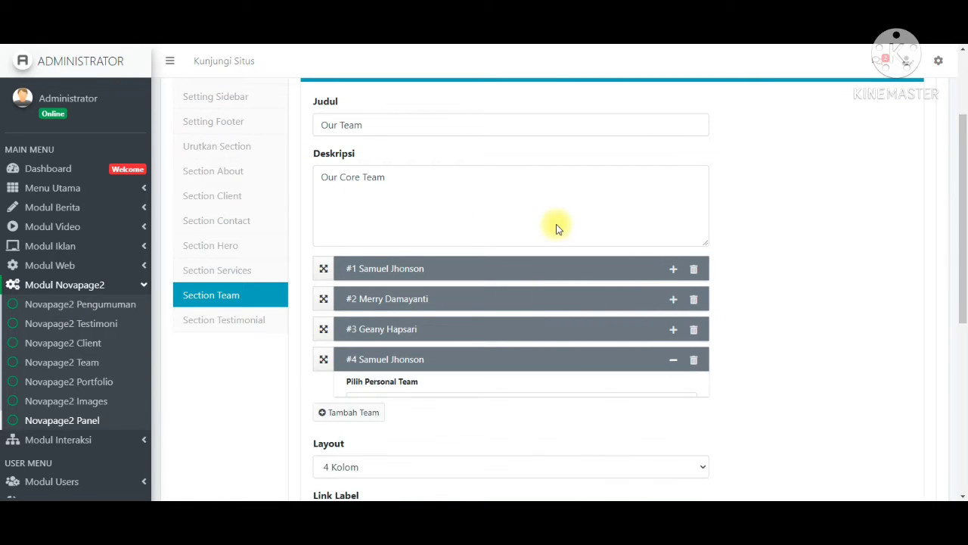
{"action": "left_click", "coordinate": [651, 412]}
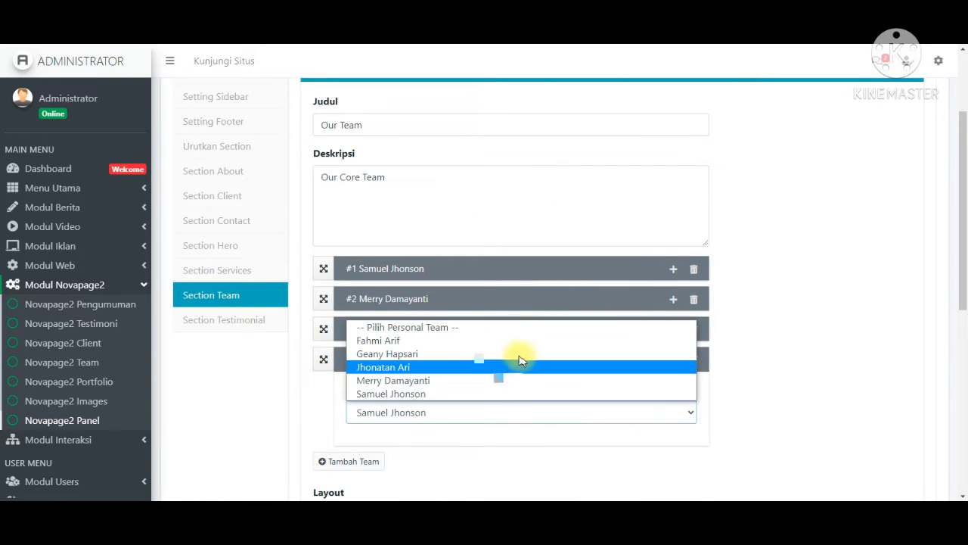
{"action": "left_click", "coordinate": [493, 341]}
{"action": "scroll", "coordinate": [528, 395], "scroll_direction": "down", "scroll_amount": 5}
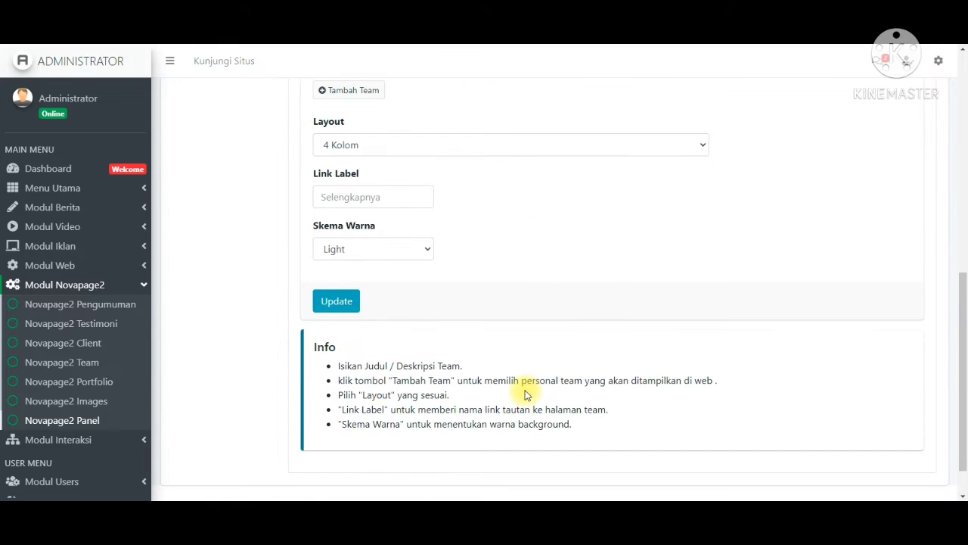
{"action": "left_click", "coordinate": [334, 302]}
{"action": "left_click", "coordinate": [334, 303]}
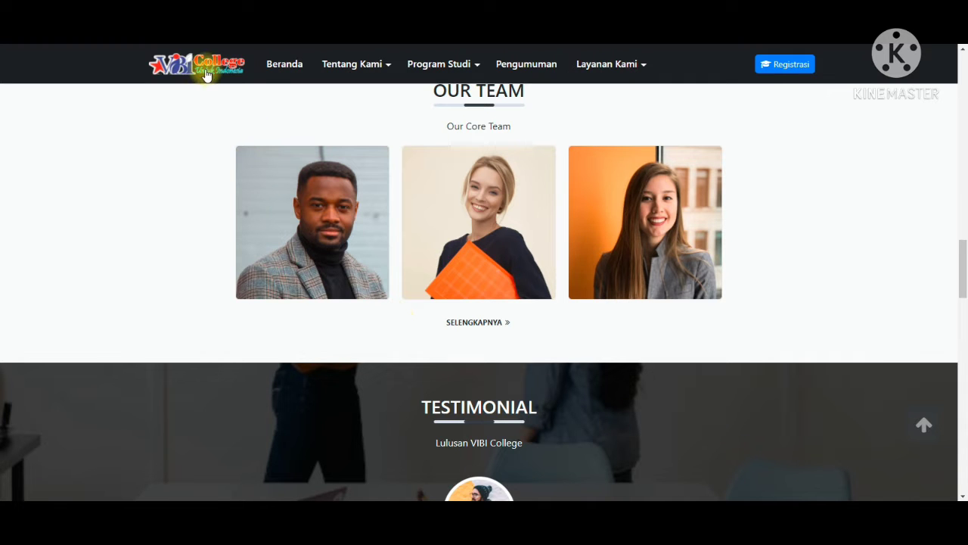
- Reload the homepage and compare its Our Team section with the people listed in the Team section's settings
{"action": "left_click", "coordinate": [207, 74]}
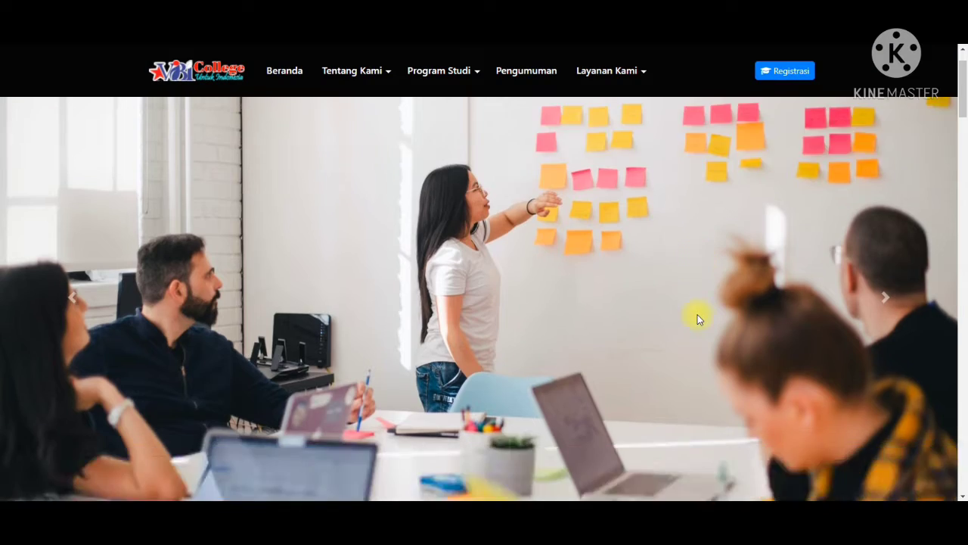
{"action": "scroll", "coordinate": [698, 318], "scroll_direction": "down", "scroll_amount": 15}
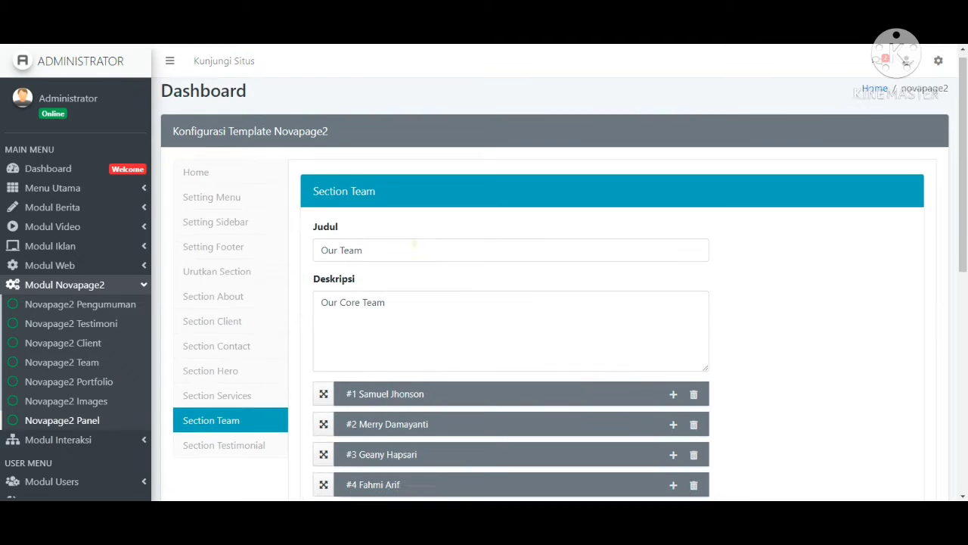
{"action": "scroll", "coordinate": [356, 224], "scroll_direction": "down", "scroll_amount": 2}
{"action": "scroll", "coordinate": [356, 224], "scroll_direction": "up", "scroll_amount": 3}
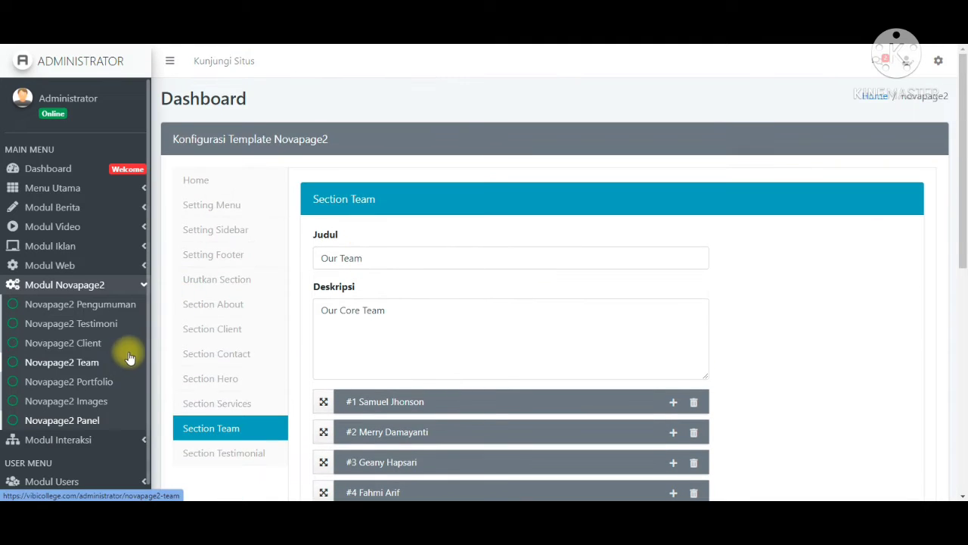
- Delete the newly added Developer from the Novapage2 Team module and look over the remaining members
{"action": "left_click", "coordinate": [98, 343]}
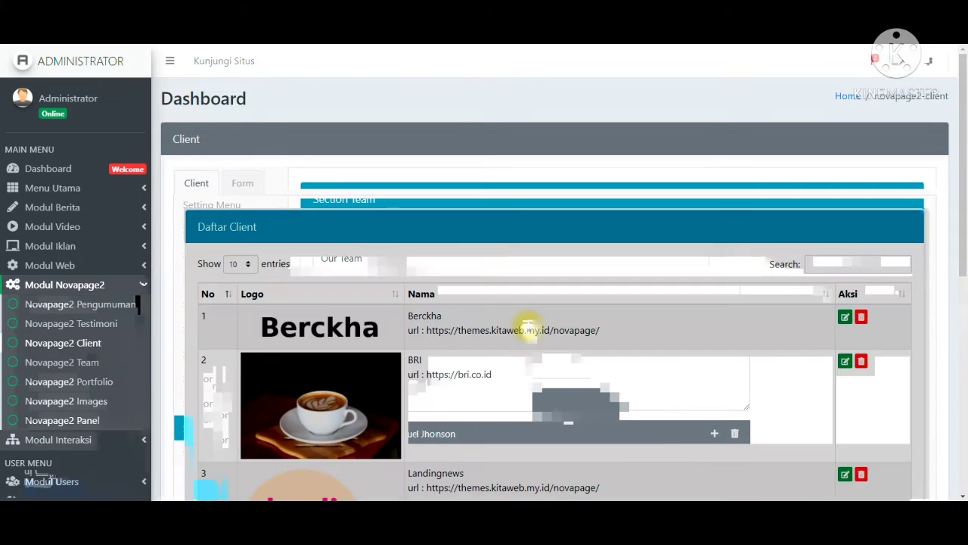
{"action": "scroll", "coordinate": [525, 325], "scroll_direction": "down", "scroll_amount": 5}
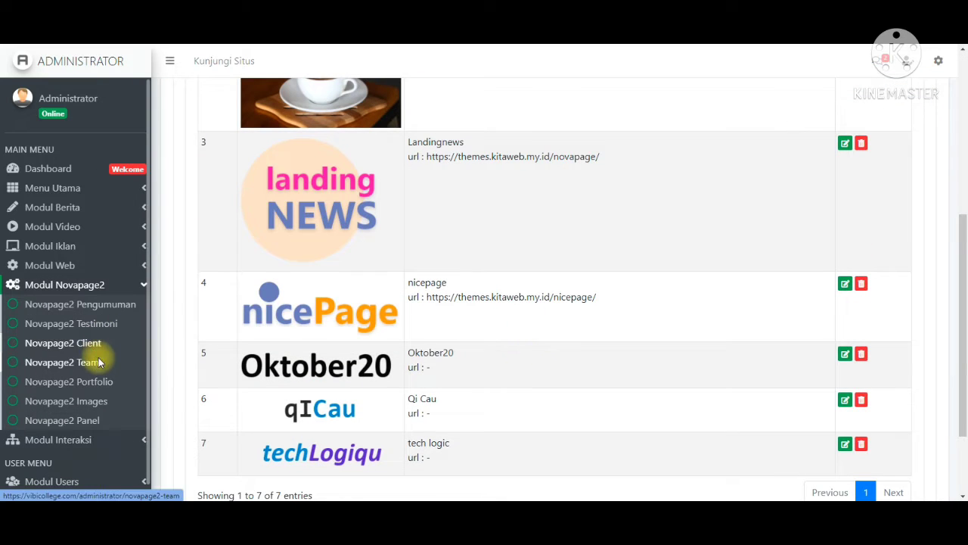
{"action": "left_click", "coordinate": [98, 361]}
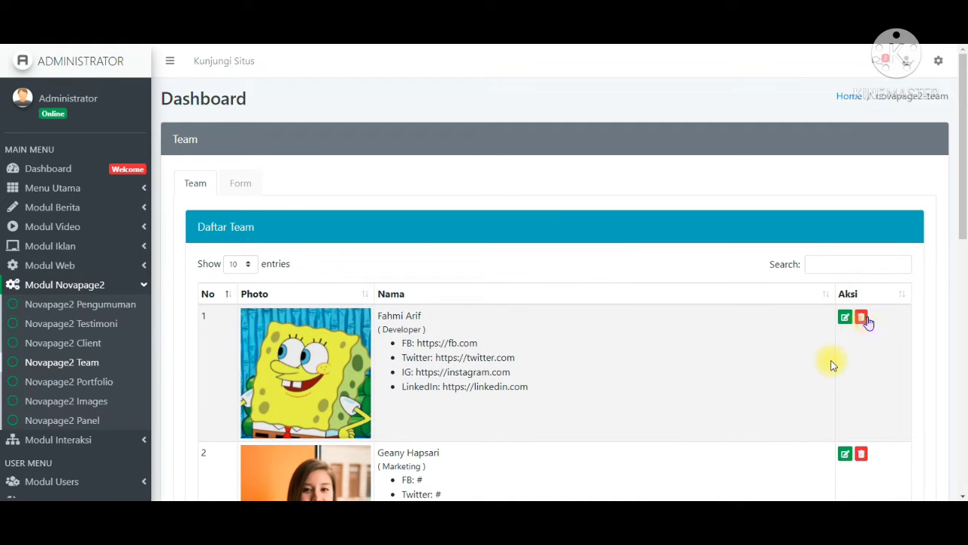
{"action": "left_click", "coordinate": [862, 318]}
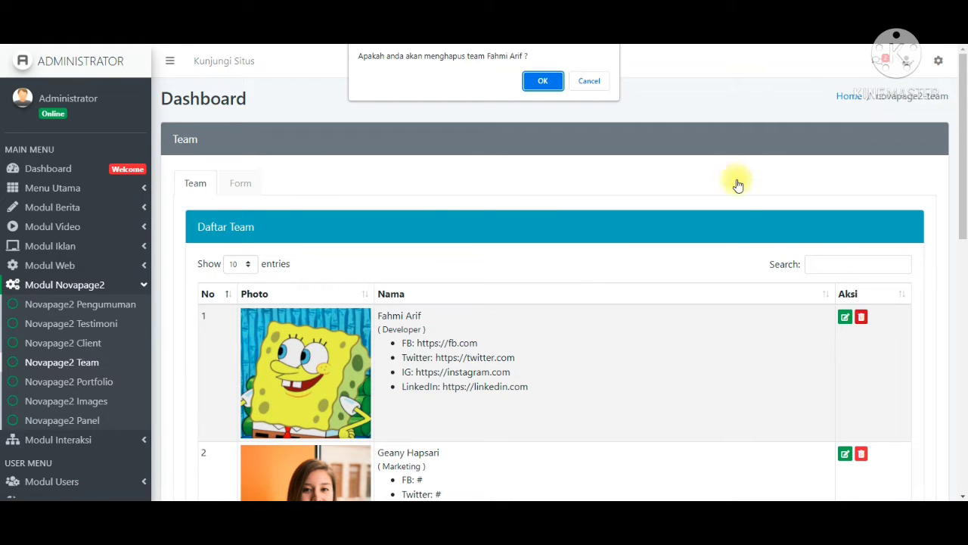
{"action": "left_click", "coordinate": [543, 80]}
{"action": "scroll", "coordinate": [525, 287], "scroll_direction": "down", "scroll_amount": 2}
{"action": "scroll", "coordinate": [529, 301], "scroll_direction": "up", "scroll_amount": 3}
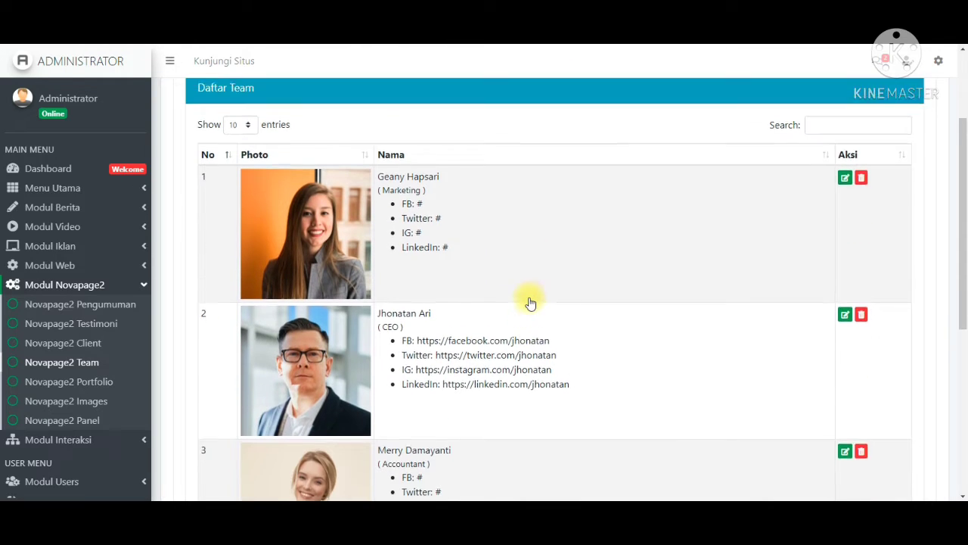
- Remove the fourth person from the Novapage2 Panel's Team section and save the section
{"action": "left_click", "coordinate": [75, 428]}
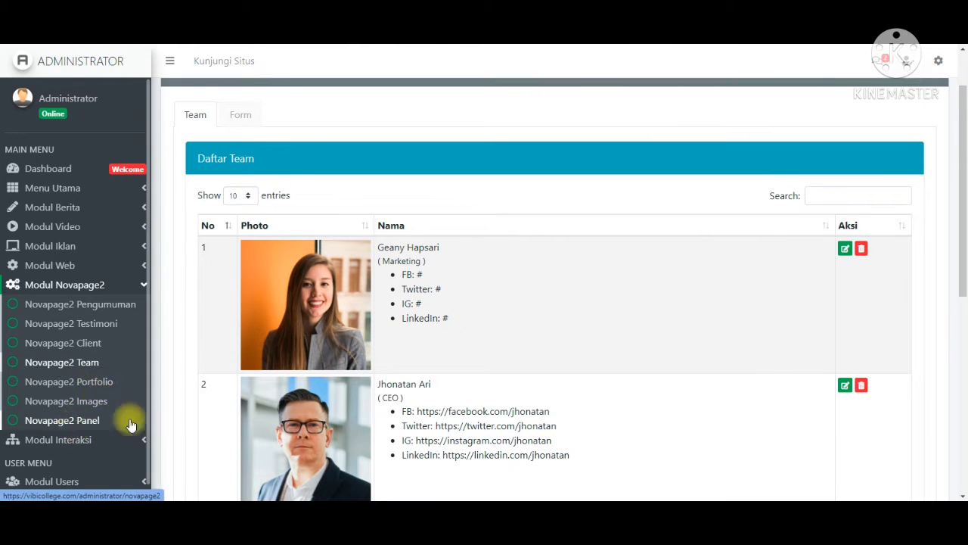
{"action": "scroll", "coordinate": [598, 381], "scroll_direction": "down", "scroll_amount": 3}
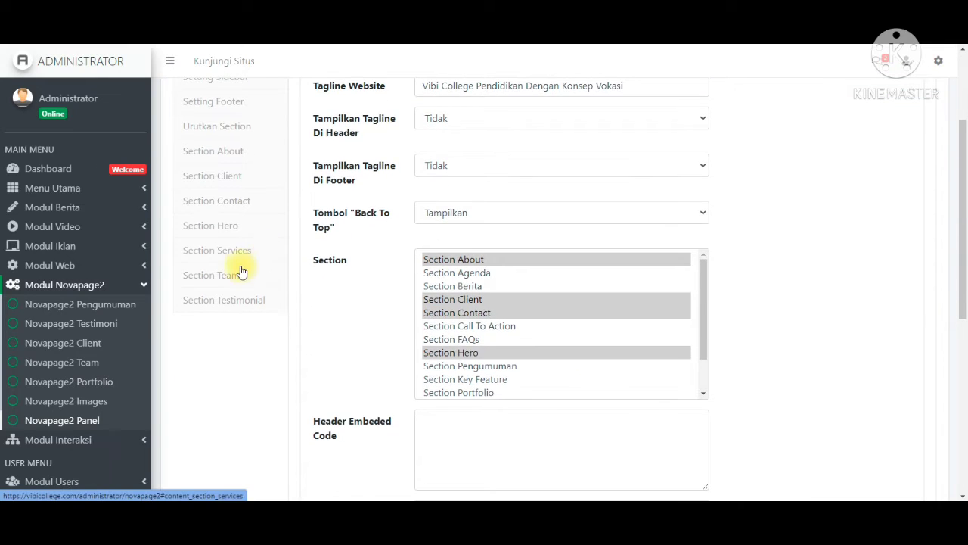
{"action": "left_click", "coordinate": [234, 277]}
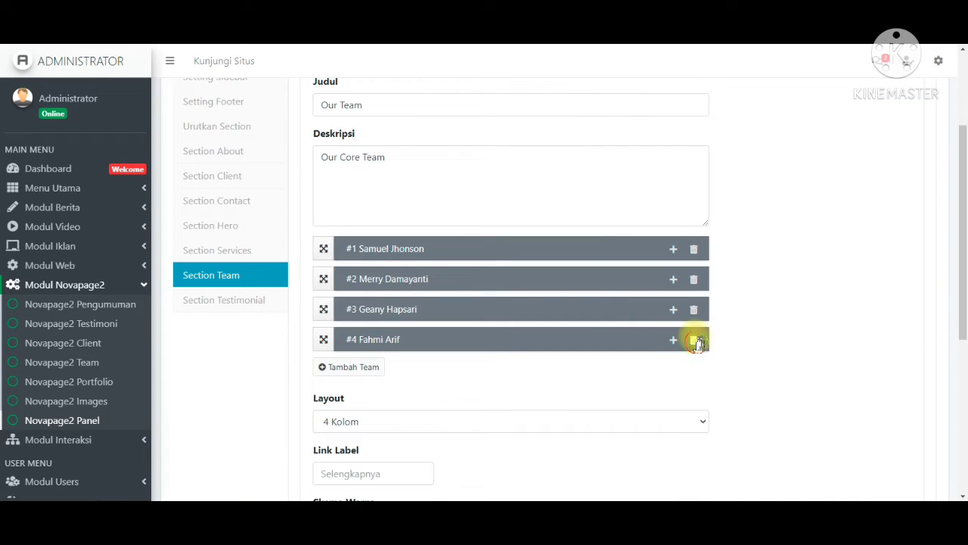
{"action": "left_click", "coordinate": [694, 339]}
{"action": "scroll", "coordinate": [696, 340], "scroll_direction": "down", "scroll_amount": 4}
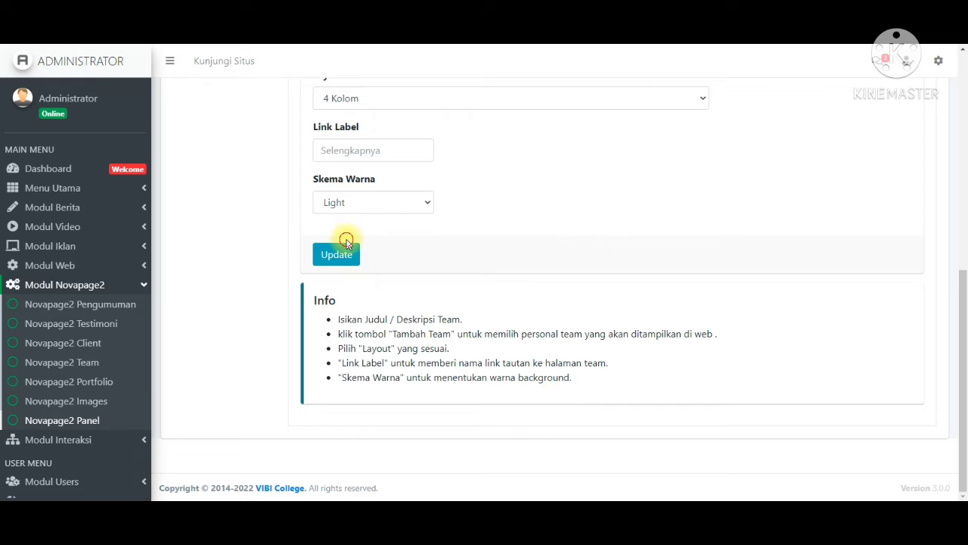
{"action": "left_click", "coordinate": [346, 251]}
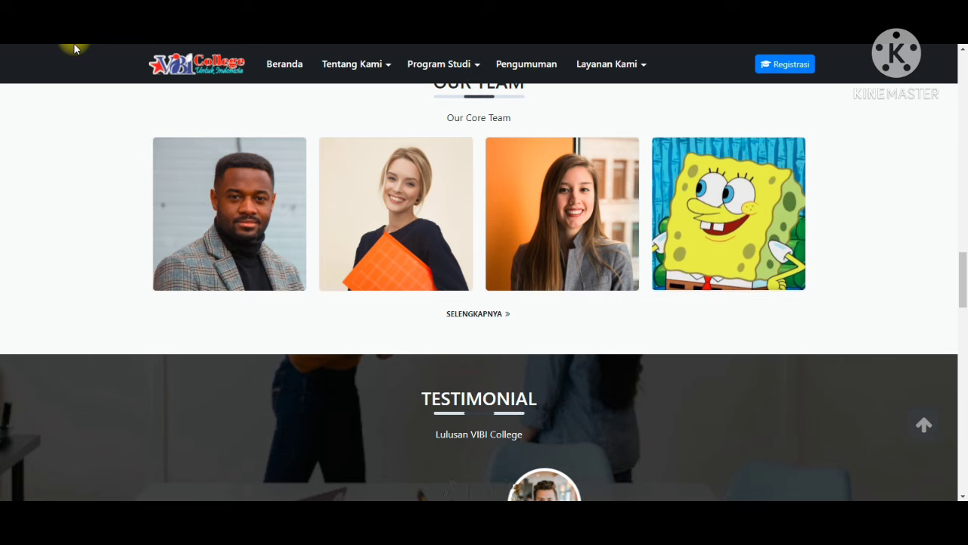
- Refresh the homepage and check the people under Our Team, plus the Testimonial section's title and description
{"action": "key", "text": "F5"}
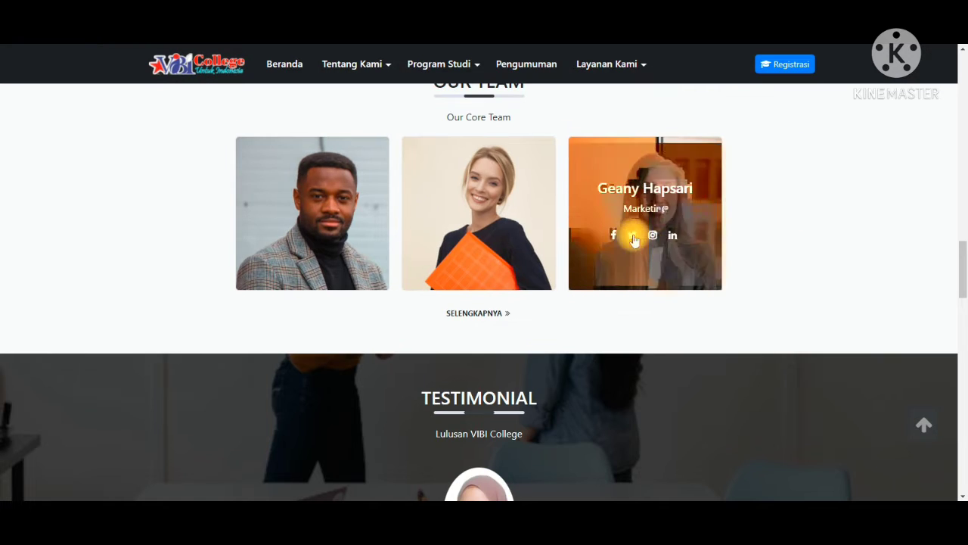
{"action": "scroll", "coordinate": [707, 356], "scroll_direction": "down", "scroll_amount": 1}
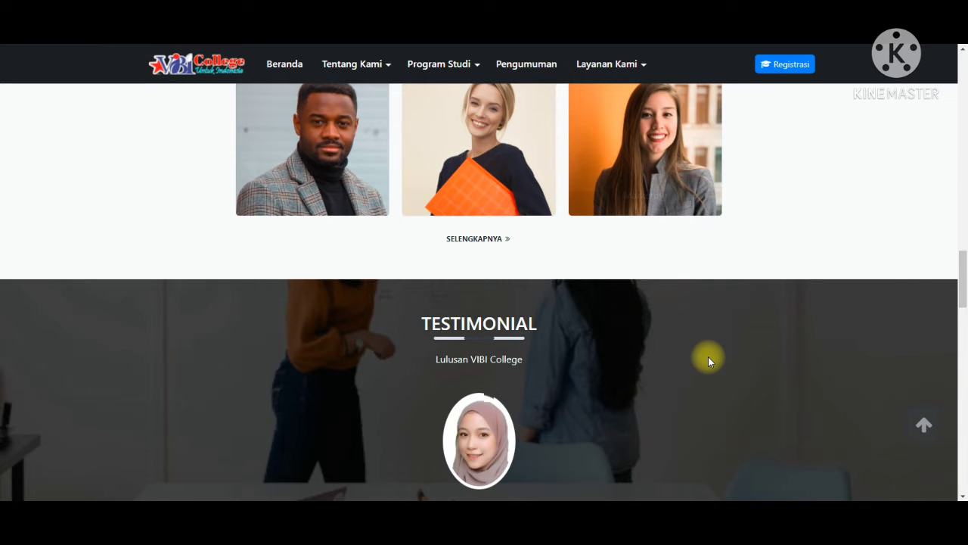
{"action": "scroll", "coordinate": [708, 356], "scroll_direction": "down", "scroll_amount": 2}
{"action": "left_click_drag", "start_coordinate": [441, 161], "coordinate": [514, 171]}
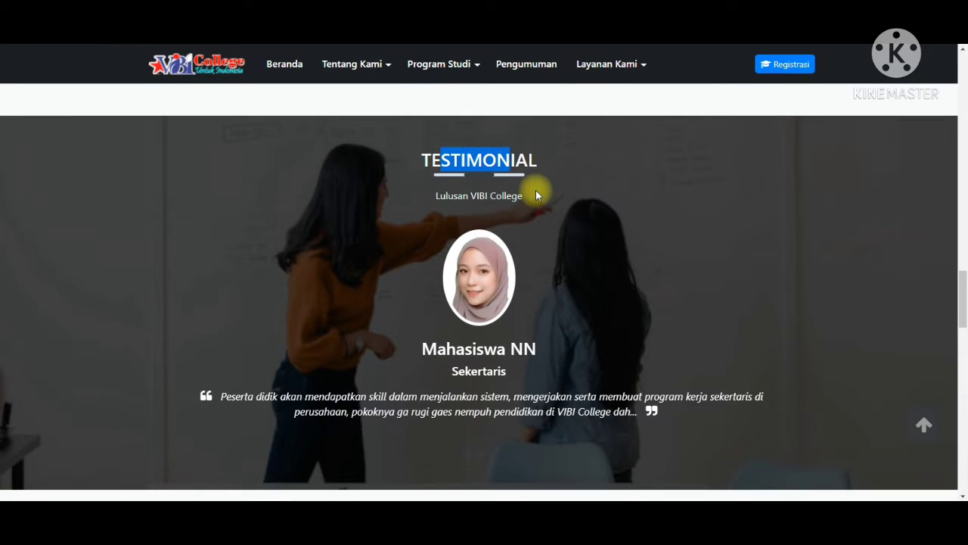
{"action": "left_click", "coordinate": [527, 194]}
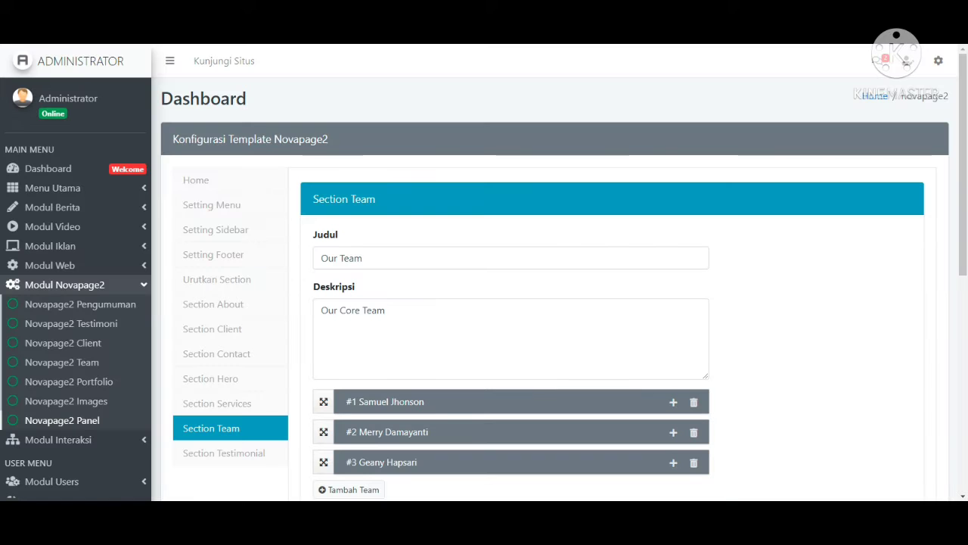
- Open the Testimonial section's settings and examine its title, description, number of testimonials shown, colour scheme and background image
{"action": "left_click", "coordinate": [224, 456]}
{"action": "scroll", "coordinate": [454, 320], "scroll_direction": "down", "scroll_amount": 1}
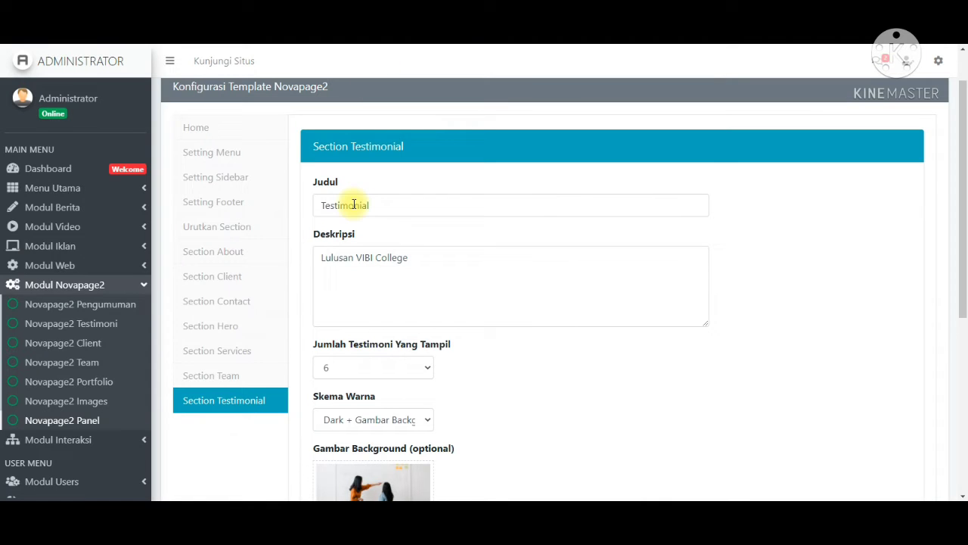
{"action": "left_click", "coordinate": [348, 257]}
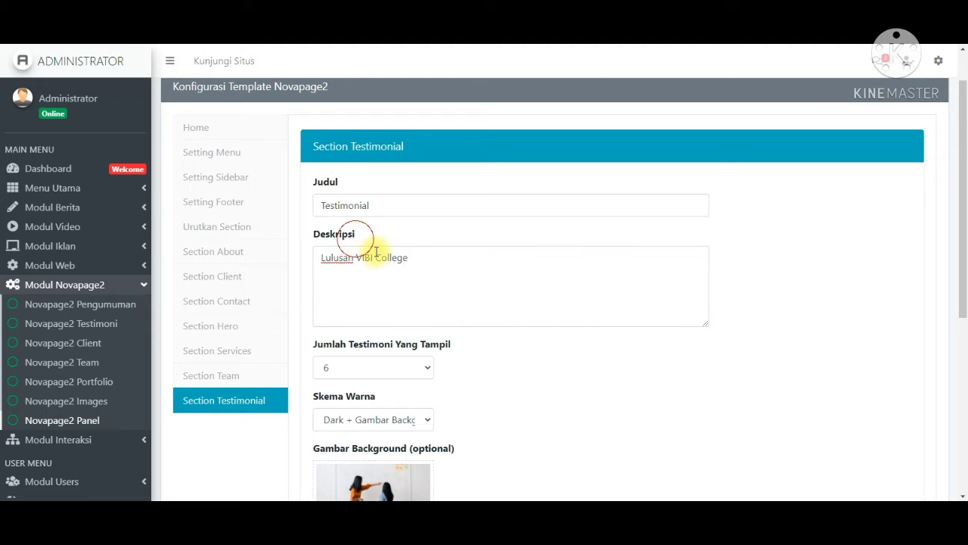
{"action": "scroll", "coordinate": [372, 250], "scroll_direction": "down", "scroll_amount": 2}
{"action": "right_click", "coordinate": [428, 260]}
{"action": "left_click", "coordinate": [484, 250]}
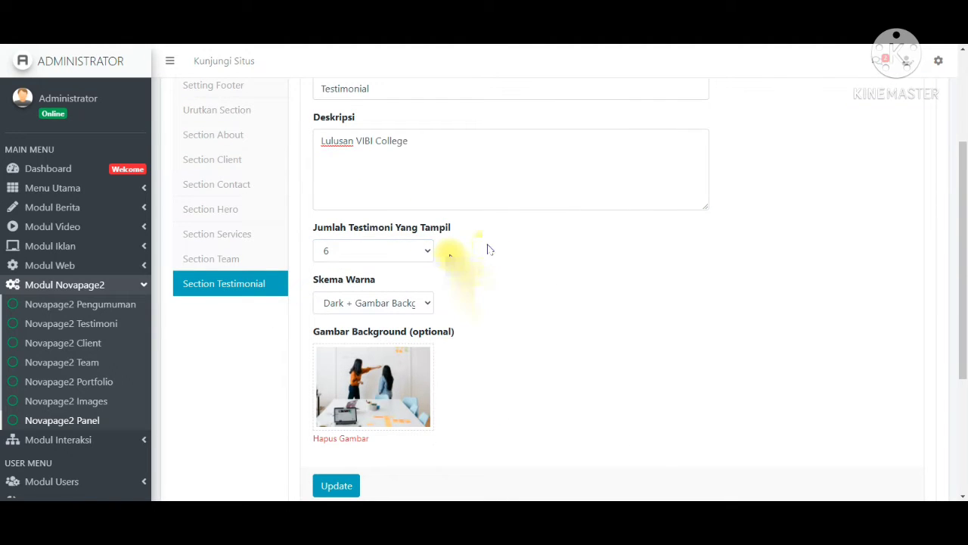
{"action": "left_click_drag", "start_coordinate": [348, 227], "coordinate": [471, 238]}
{"action": "left_click", "coordinate": [471, 239]}
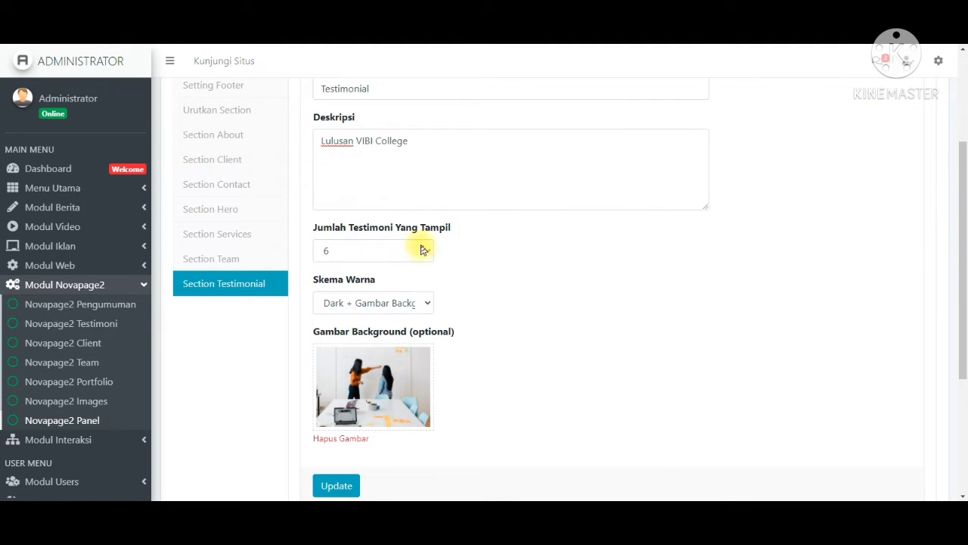
{"action": "left_click", "coordinate": [406, 249]}
{"action": "left_click", "coordinate": [407, 250]}
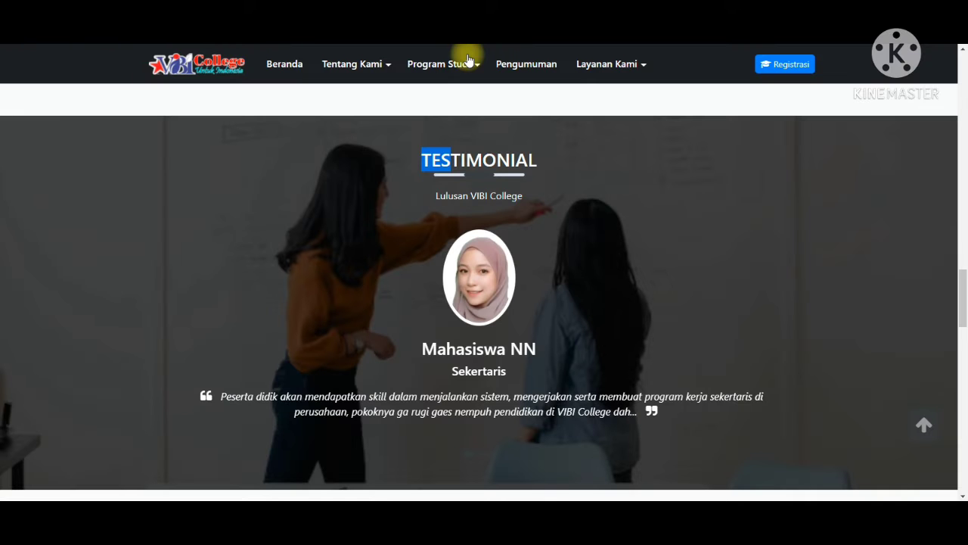
- Page through the homepage's testimonial carousel and examine the setting for how many testimonials the section shows
{"action": "left_click", "coordinate": [483, 458]}
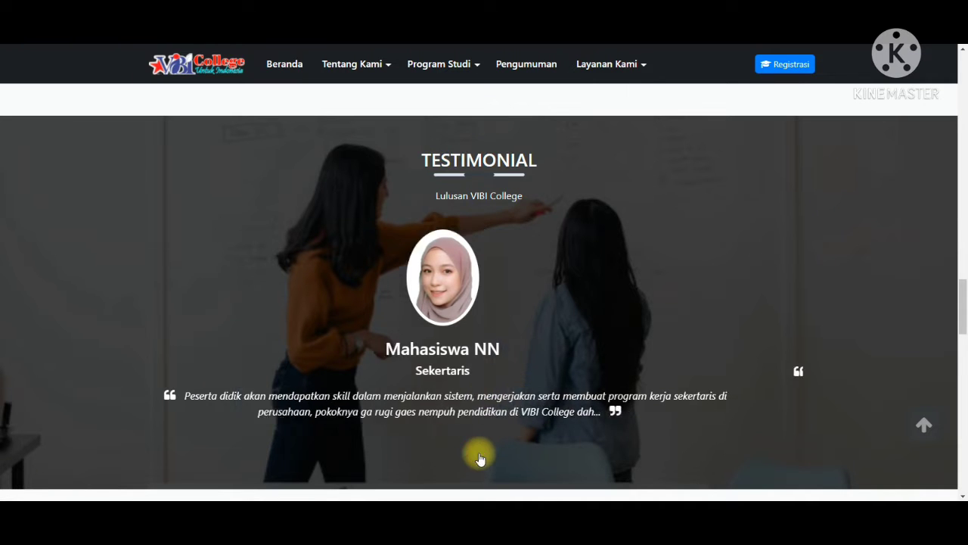
{"action": "left_click", "coordinate": [490, 439]}
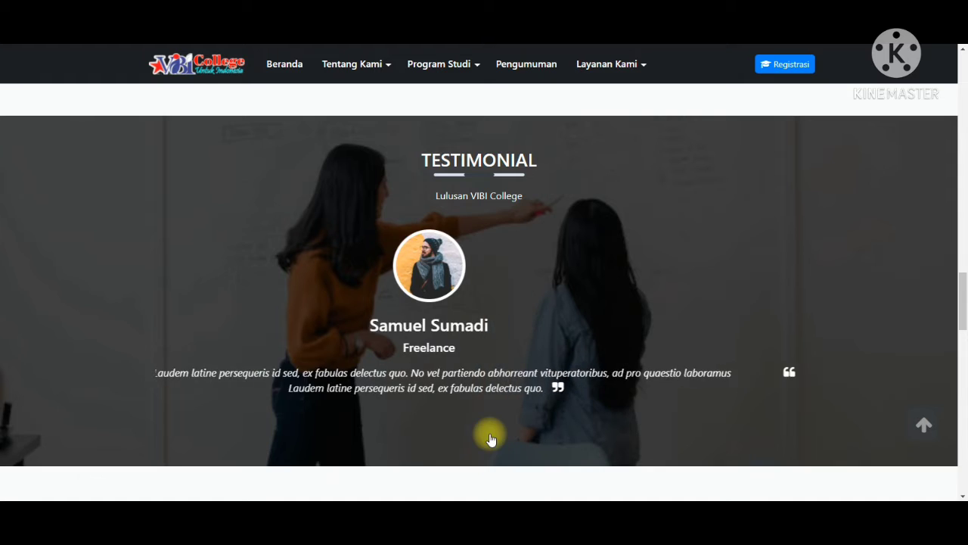
{"action": "left_click", "coordinate": [463, 431]}
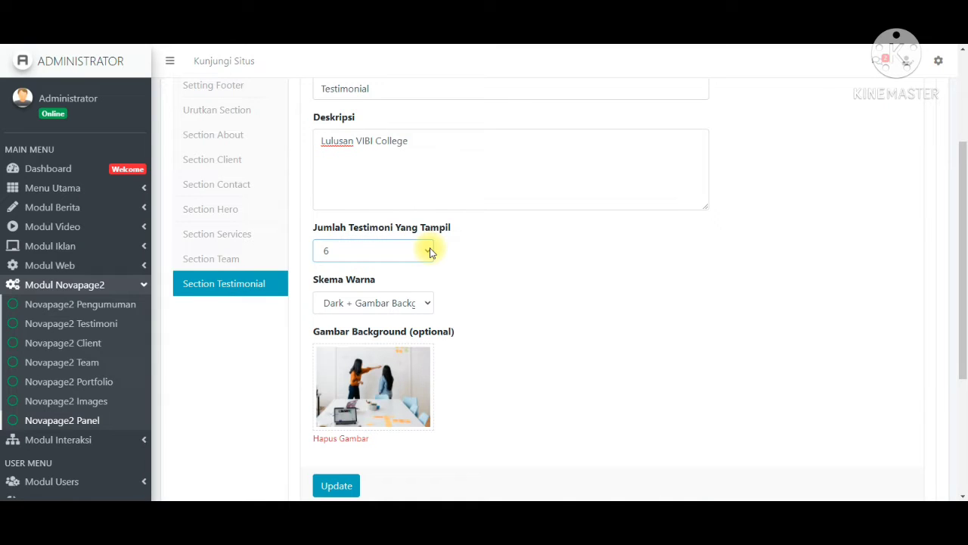
{"action": "left_click", "coordinate": [428, 251]}
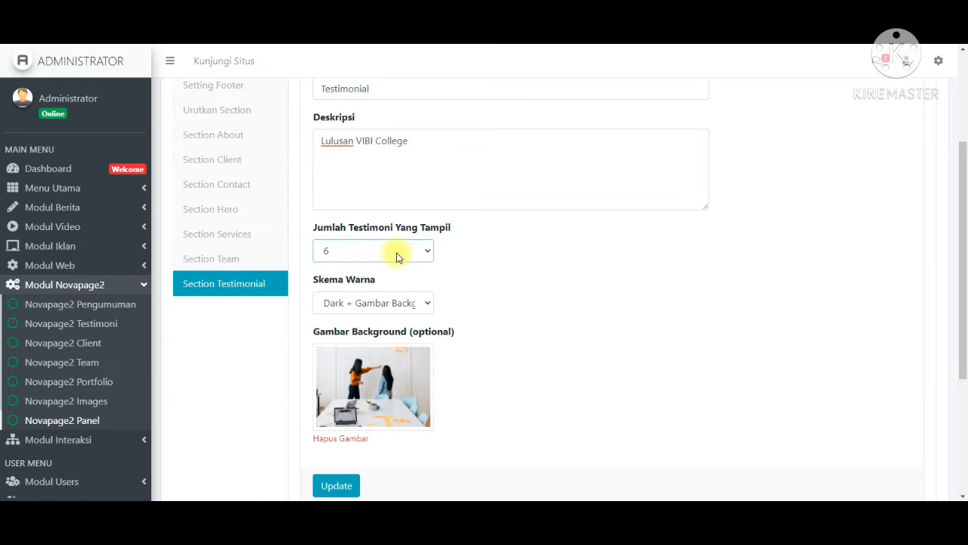
- Start a new testimonial in the Novapage2 Testimoni module, entering the person's full name and the profession Mahasiswa
{"action": "left_click", "coordinate": [96, 330]}
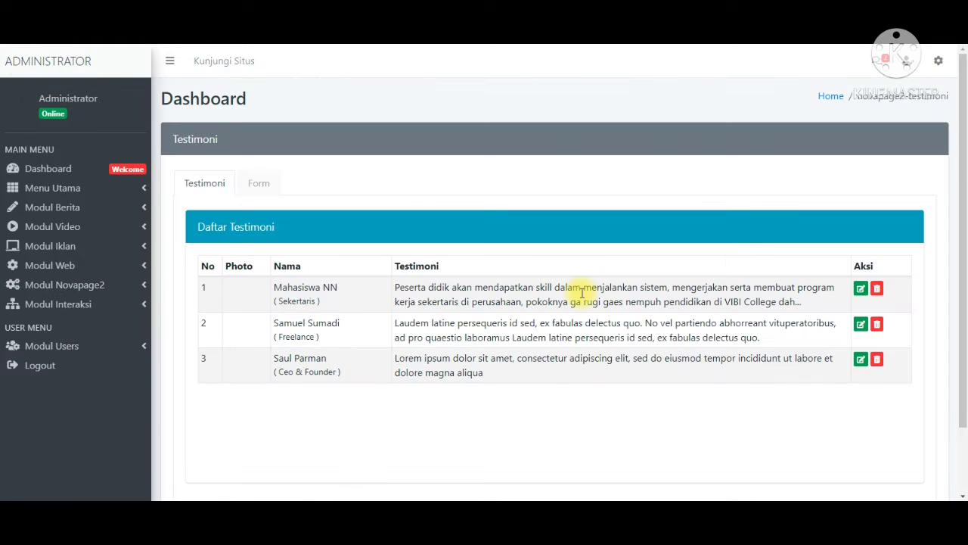
{"action": "scroll", "coordinate": [607, 381], "scroll_direction": "down", "scroll_amount": 3}
{"action": "scroll", "coordinate": [607, 381], "scroll_direction": "up", "scroll_amount": 3}
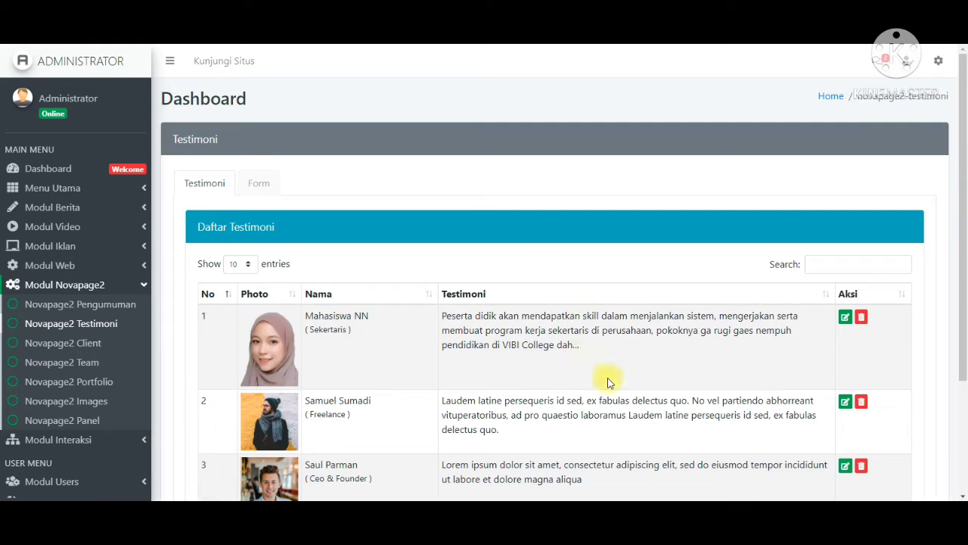
{"action": "left_click", "coordinate": [274, 185]}
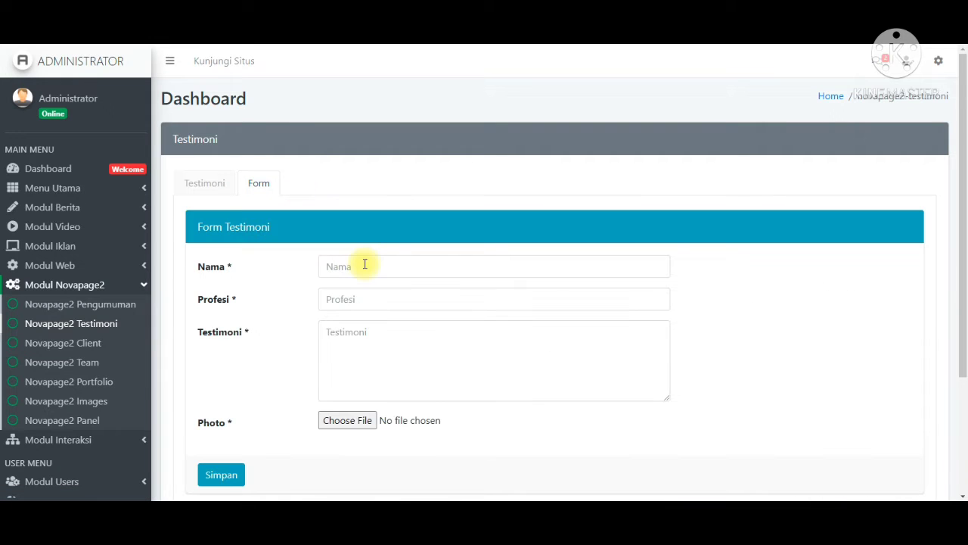
{"action": "left_click", "coordinate": [363, 264]}
{"action": "left_click", "coordinate": [371, 294]}
{"action": "left_click", "coordinate": [370, 298]}
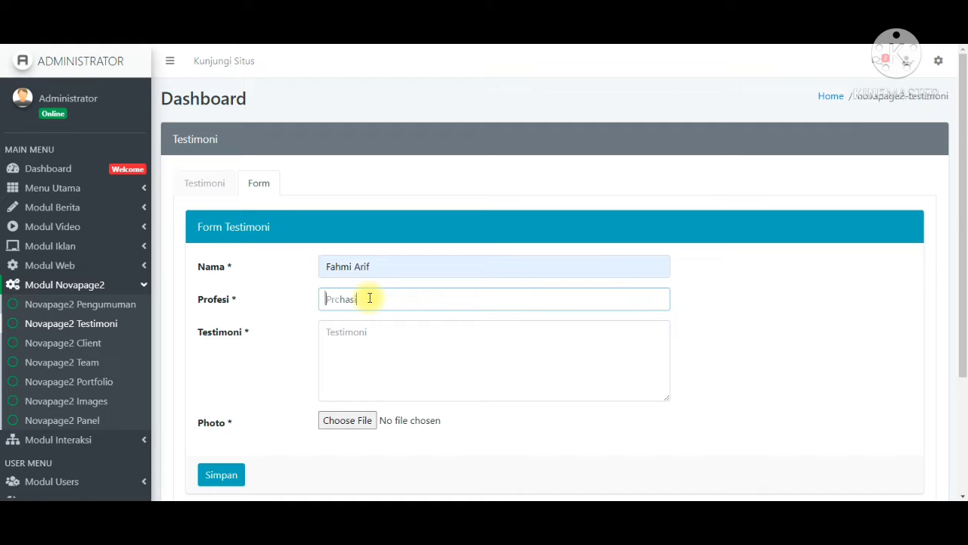
- Enter the testimonial text "Kampus Vibi College semoga semakin maju dan bisa mensukseskan generasi pemuda saat ini. Terima Kasih Vibi College"
{"action": "left_click", "coordinate": [367, 334]}
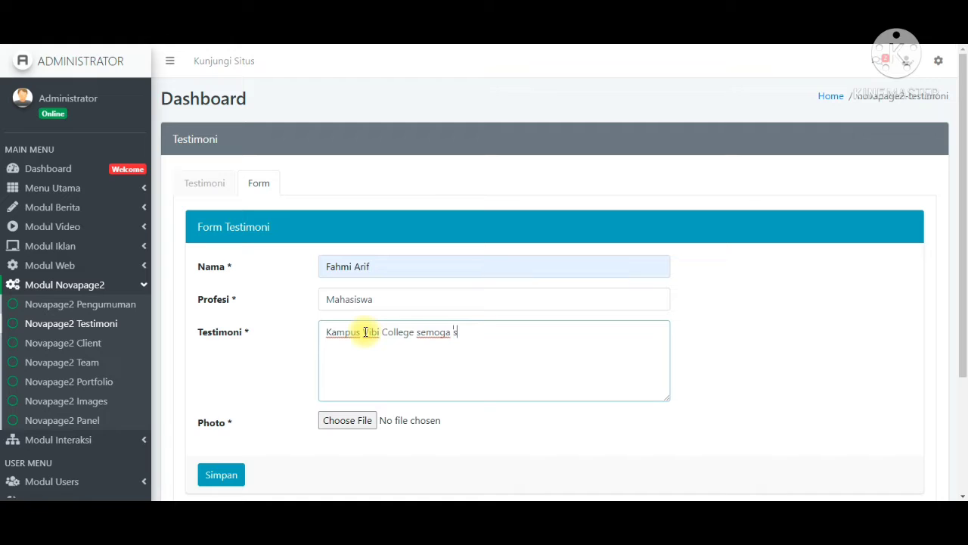
{"action": "type", "text": "maju dan bisa mensukseskan"}
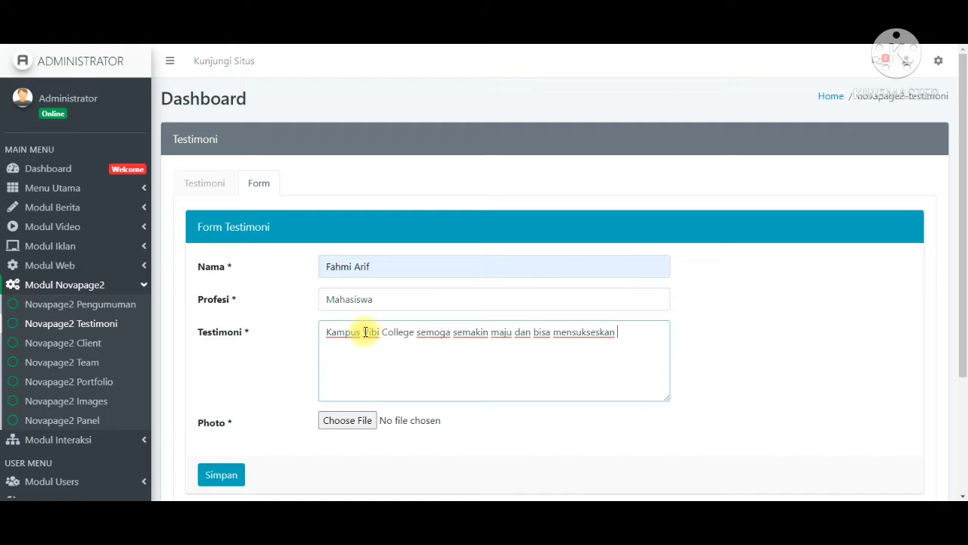
{"action": "type", "text": "generasi pemuda saat ini."}
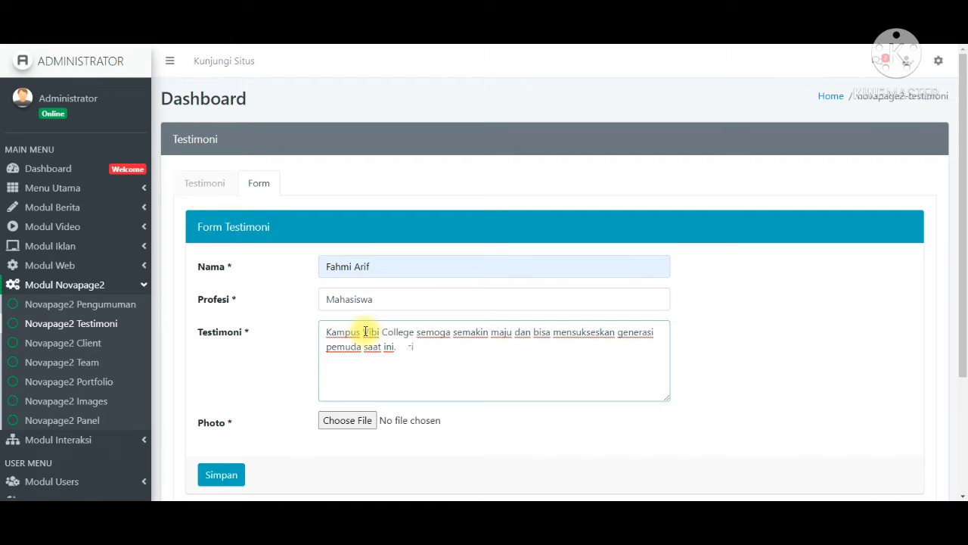
{"action": "type", "text": "Kasih Vibi College"}
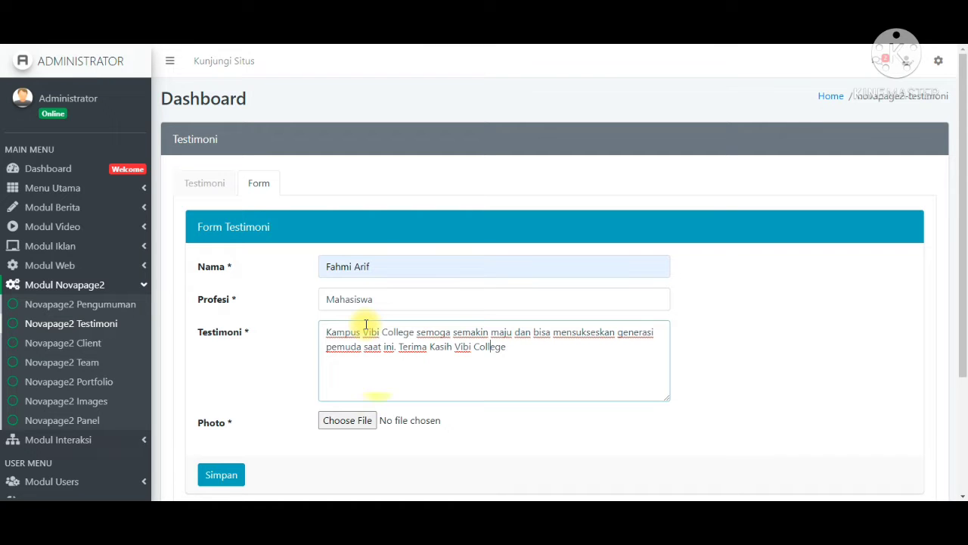
- Attach aspons.jpg as the testimonial's photo and save the new entry
{"action": "left_click", "coordinate": [345, 422]}
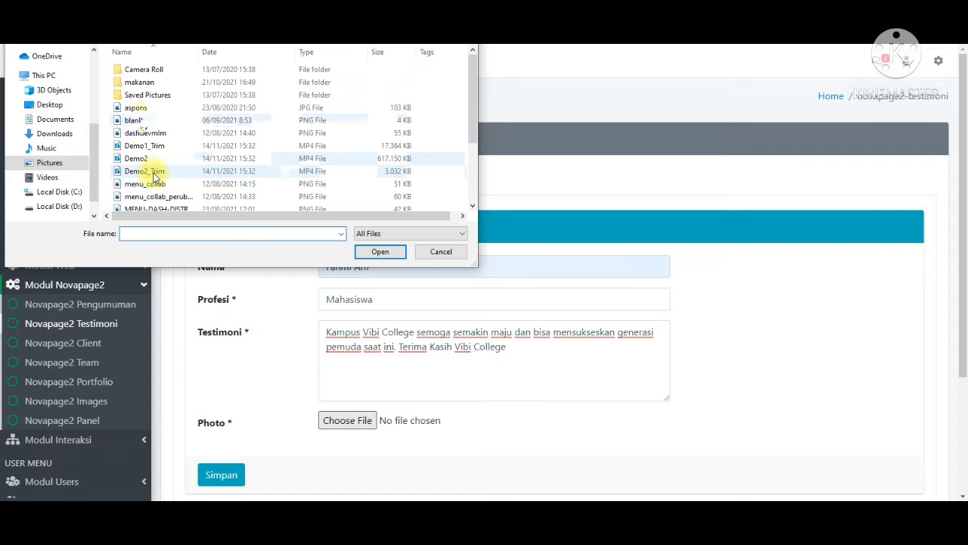
{"action": "double_click", "coordinate": [136, 107]}
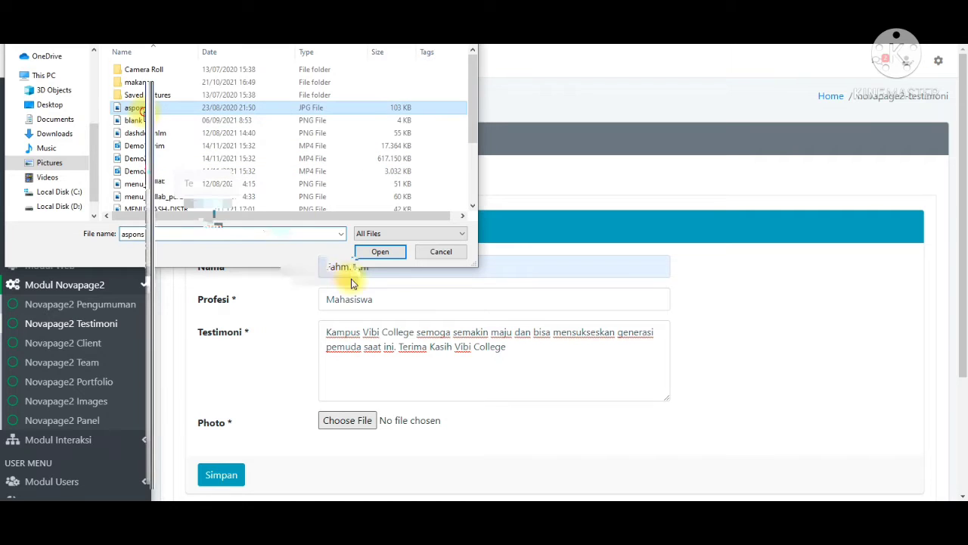
{"action": "scroll", "coordinate": [351, 278], "scroll_direction": "down", "scroll_amount": 2}
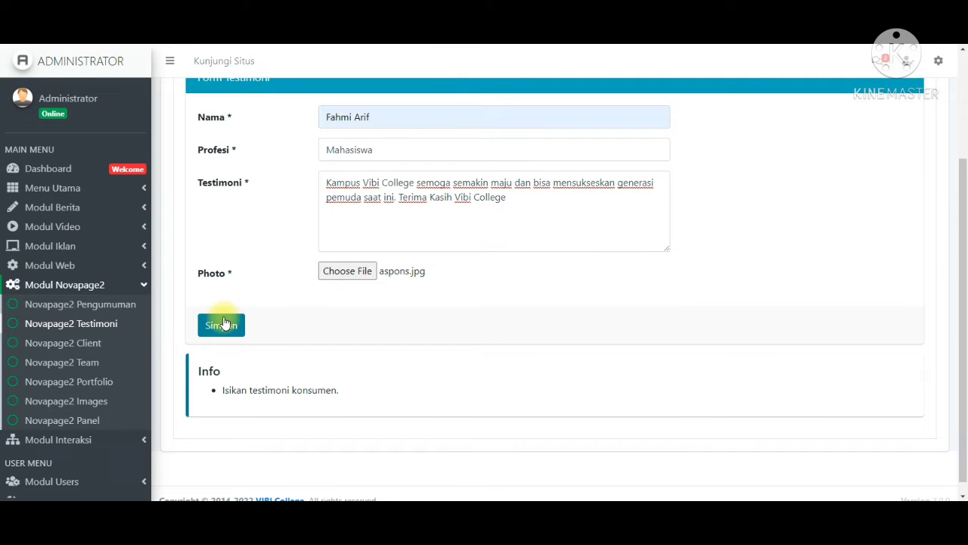
{"action": "left_click", "coordinate": [223, 323]}
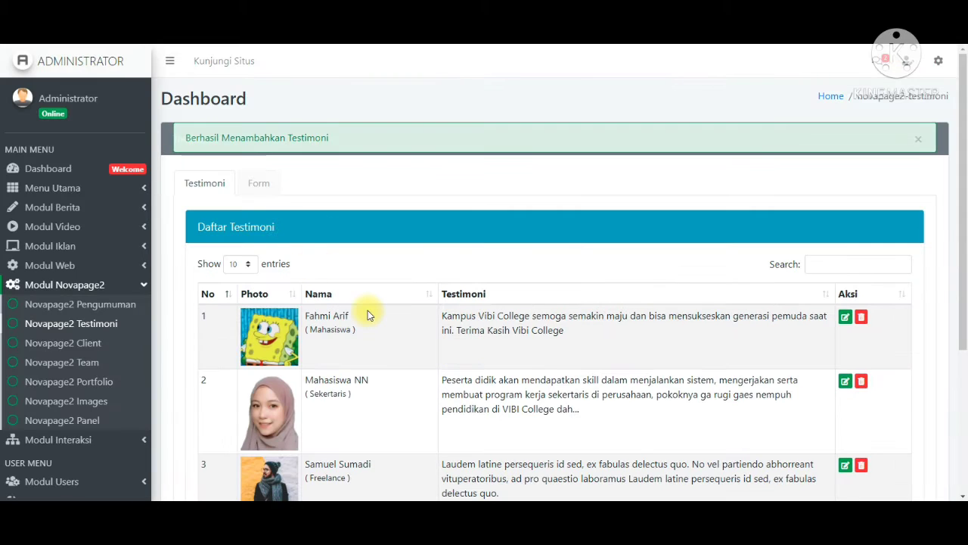
- Check the new Mahasiswa testimonial in the module's list and page through the testimonial carousel on the homepage
{"action": "triple_click", "coordinate": [368, 310]}
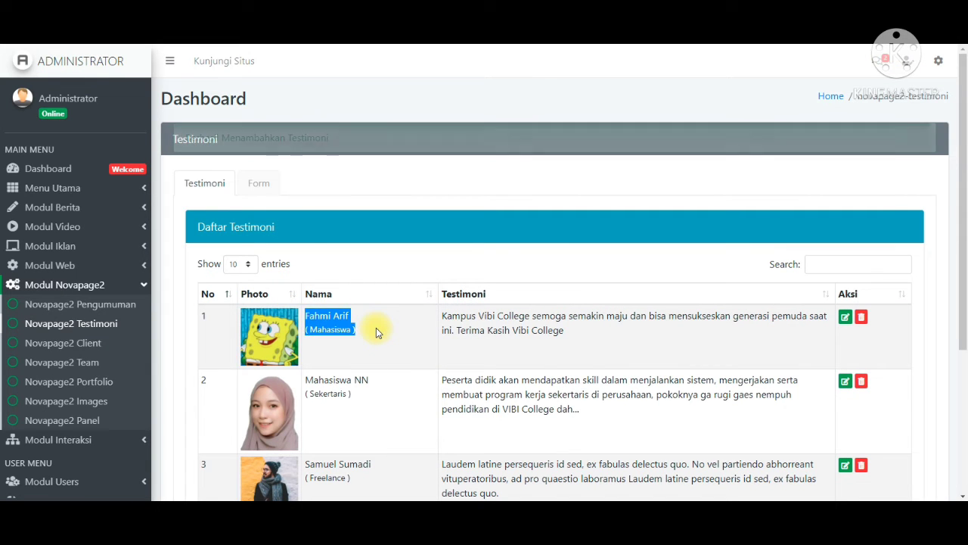
{"action": "left_click", "coordinate": [376, 328]}
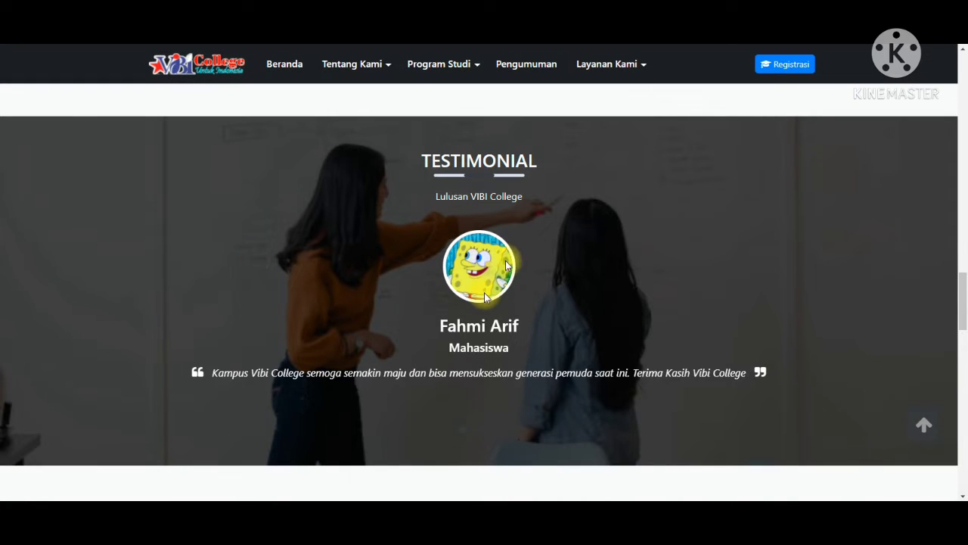
{"action": "left_click", "coordinate": [475, 432]}
{"action": "left_click", "coordinate": [484, 437]}
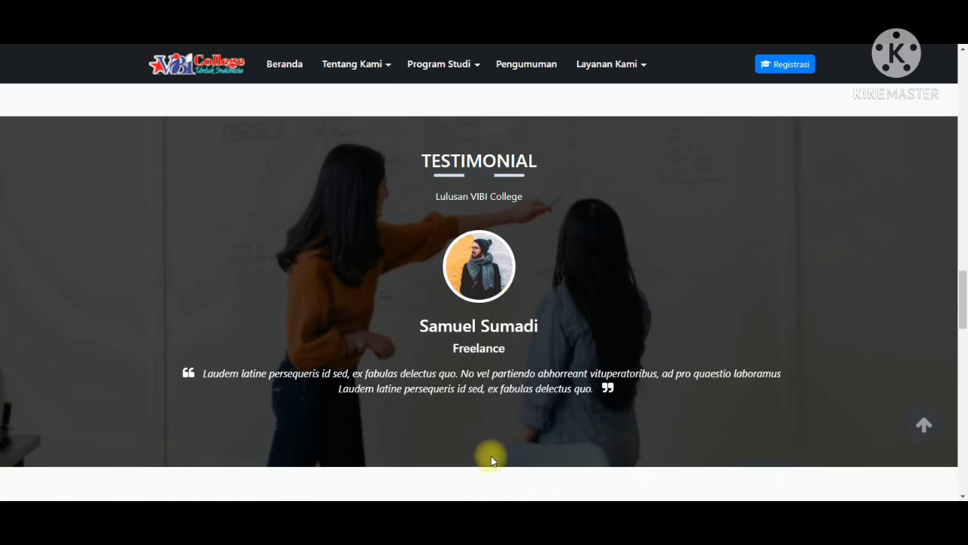
{"action": "left_click", "coordinate": [503, 428]}
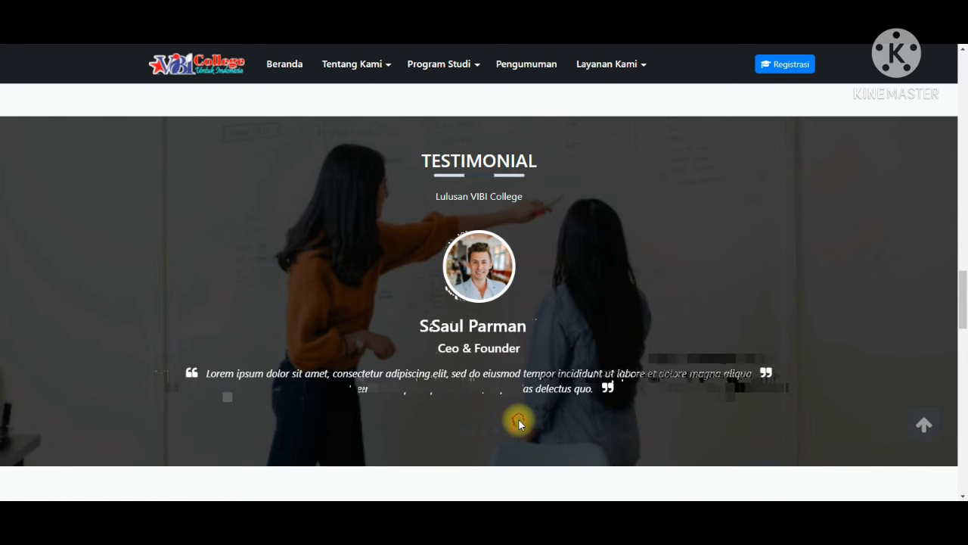
{"action": "left_click", "coordinate": [491, 430]}
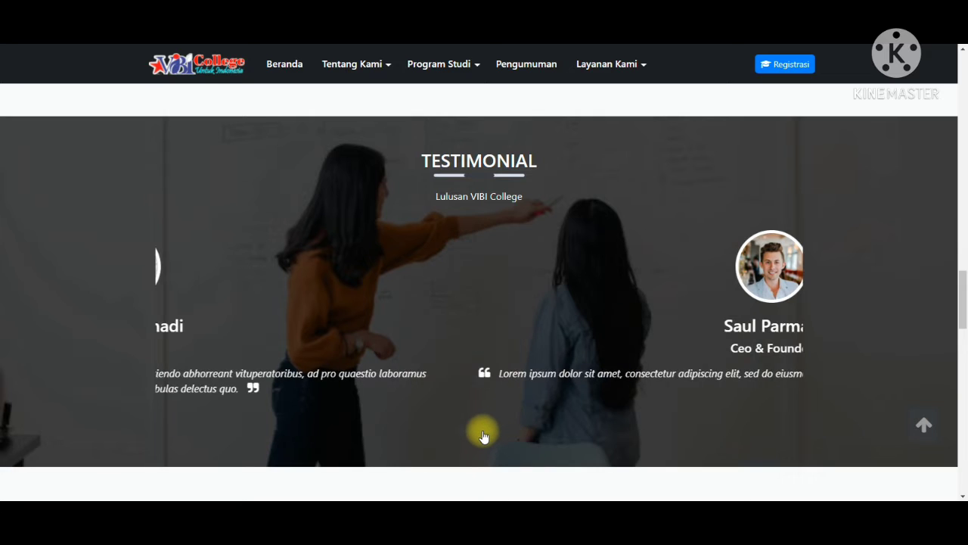
{"action": "left_click", "coordinate": [476, 435]}
{"action": "left_click", "coordinate": [463, 458]}
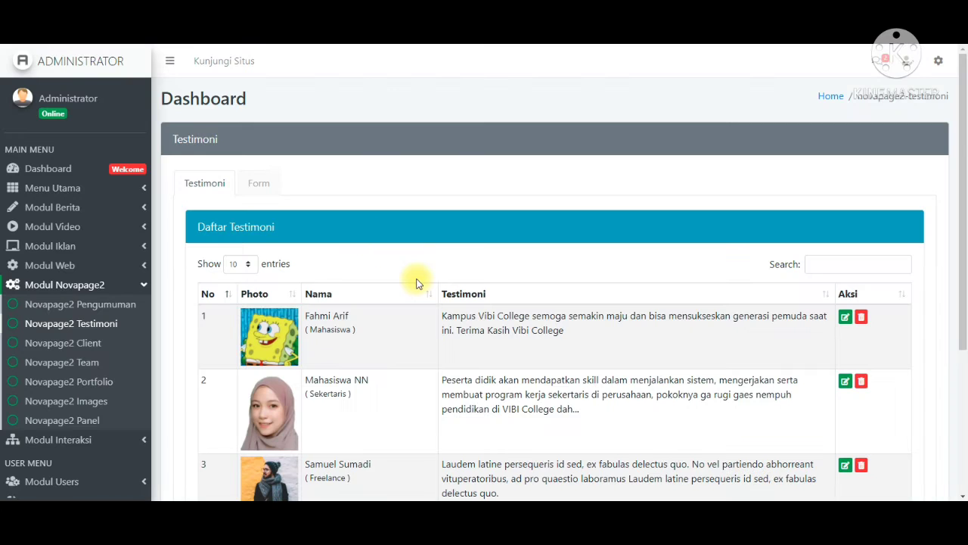
- Replace the photo of the new Mahasiswa testimonial with the blank PNG image and save, resubmitting the form after the connection error
{"action": "scroll", "coordinate": [415, 278], "scroll_direction": "down", "scroll_amount": 3}
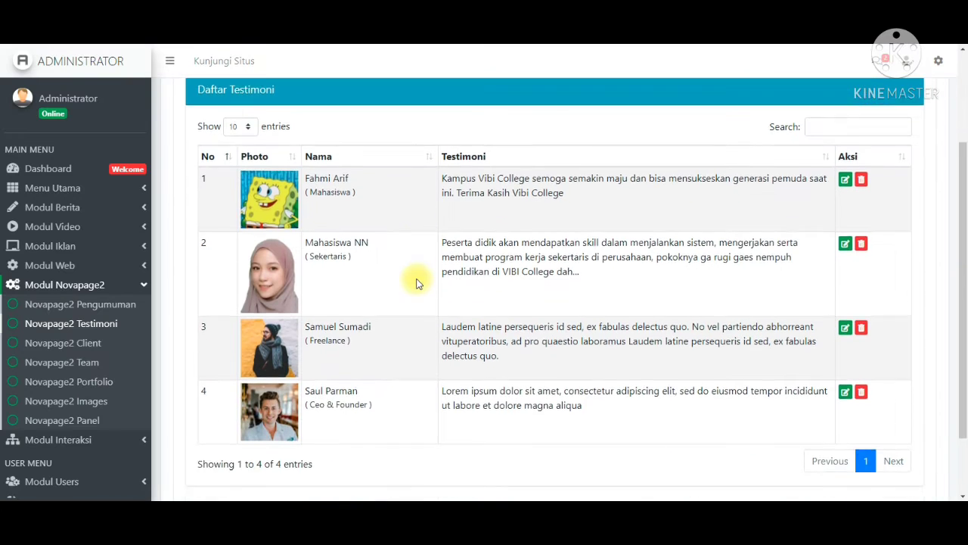
{"action": "left_click_drag", "start_coordinate": [511, 175], "coordinate": [867, 189]}
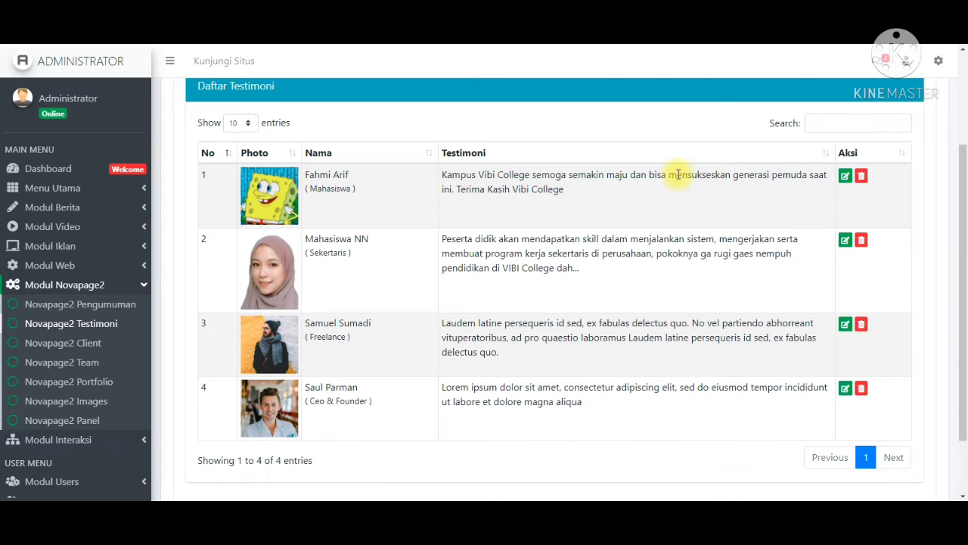
{"action": "left_click", "coordinate": [845, 176]}
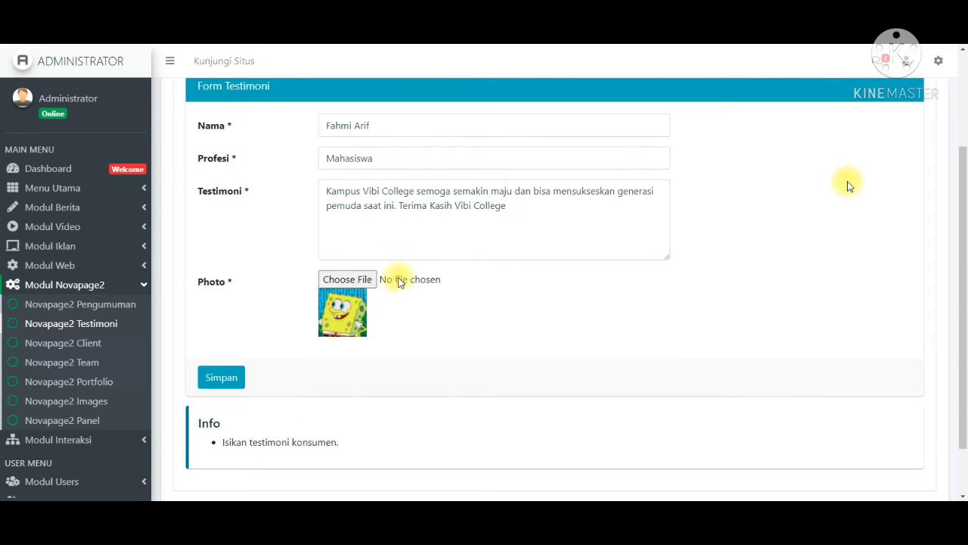
{"action": "left_click", "coordinate": [355, 281]}
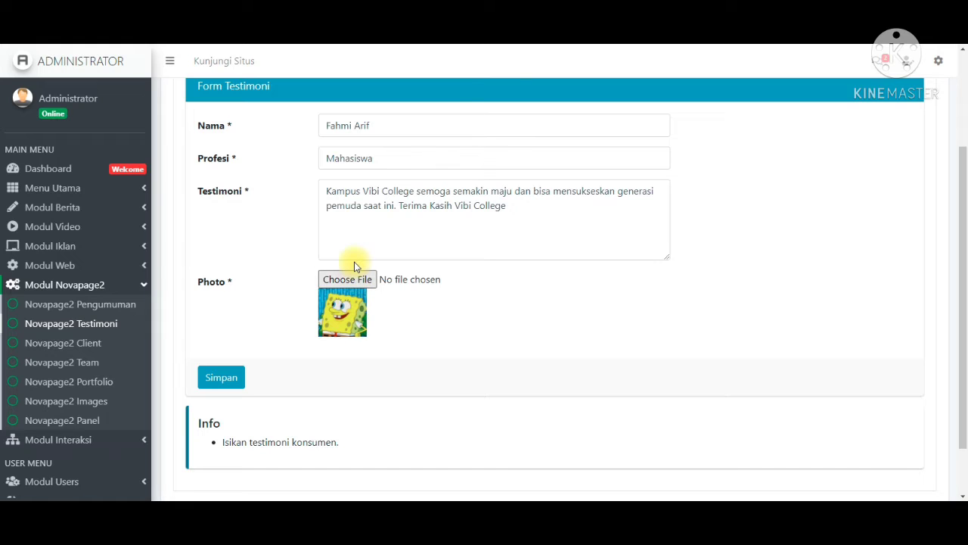
{"action": "double_click", "coordinate": [136, 121]}
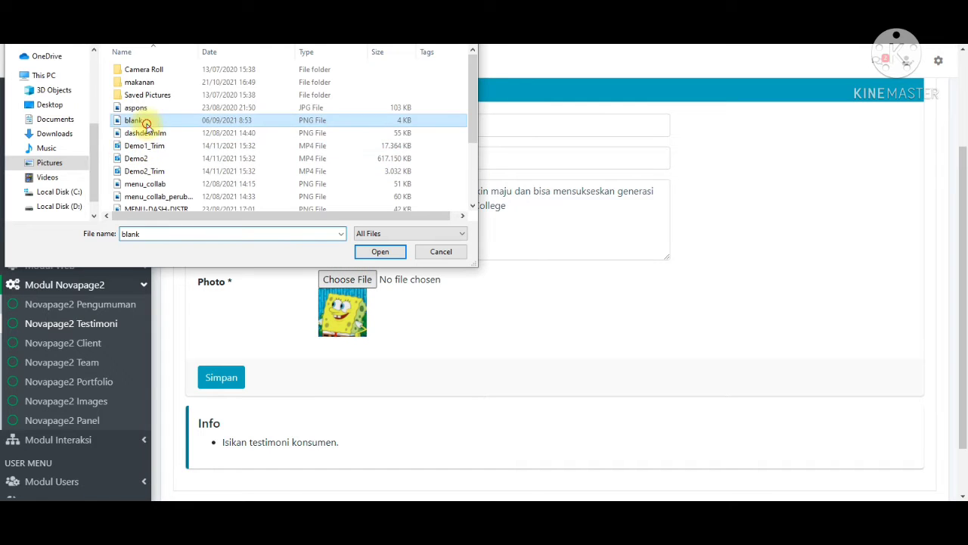
{"action": "left_click", "coordinate": [233, 378]}
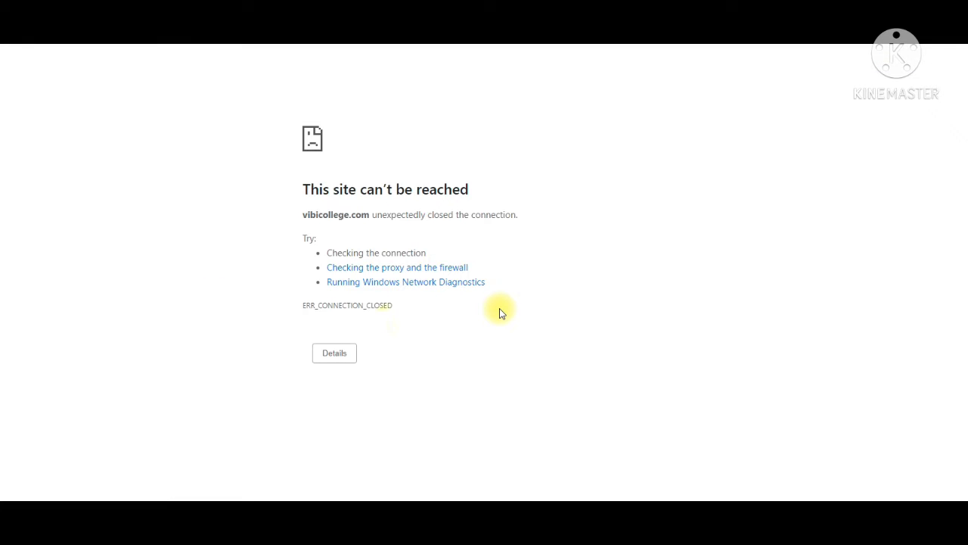
{"action": "key", "text": "F5"}
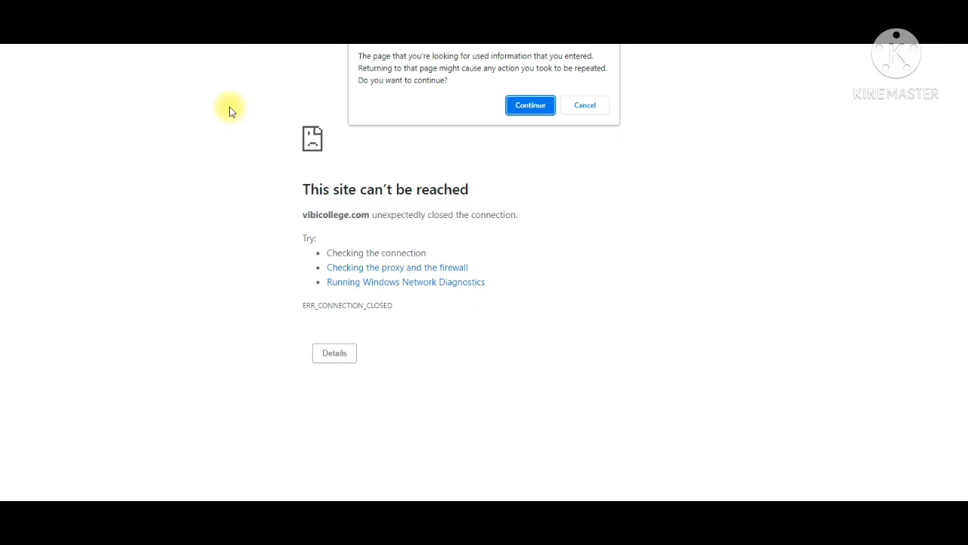
{"action": "left_click", "coordinate": [545, 106]}
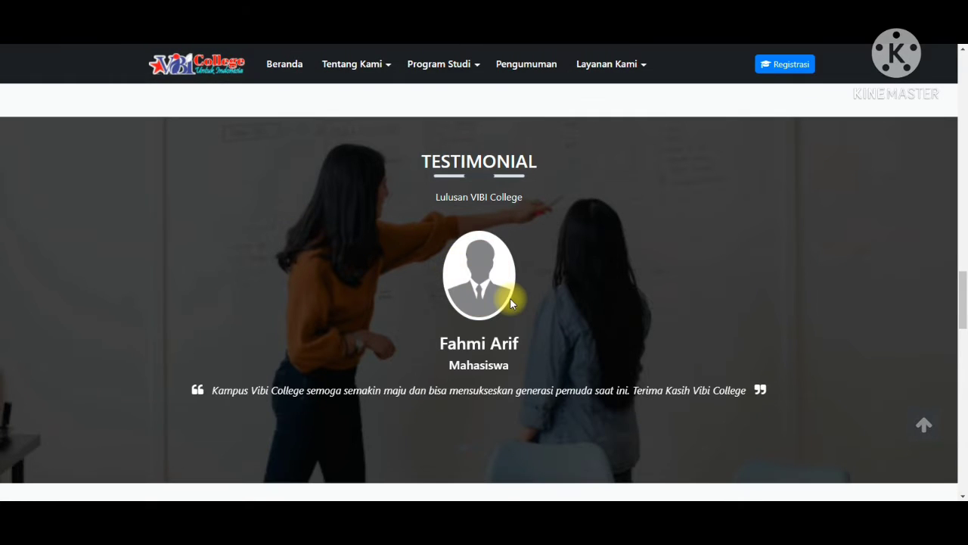
- Check the Mahasiswa testimonial's photo and name on the homepage, and examine the Client section's title and logos
{"action": "double_click", "coordinate": [522, 344]}
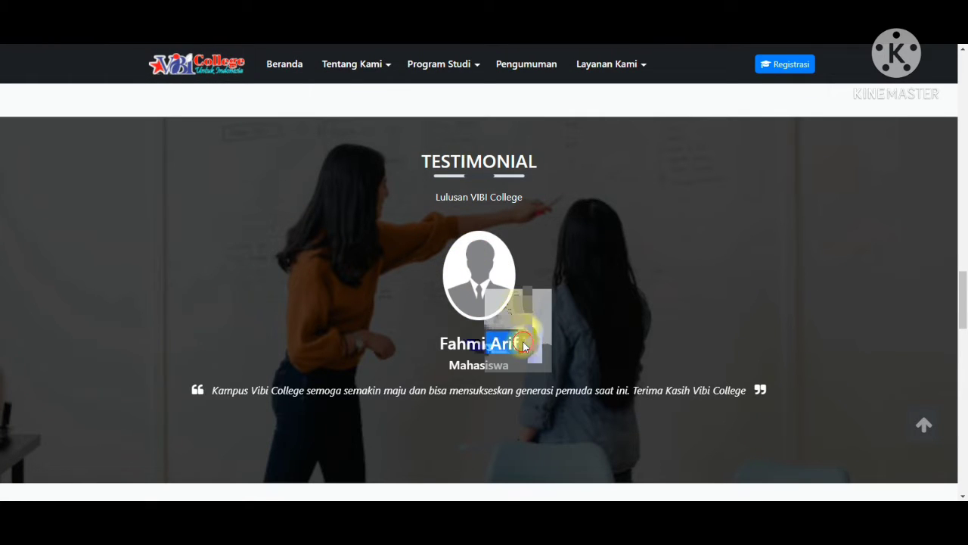
{"action": "left_click", "coordinate": [508, 244]}
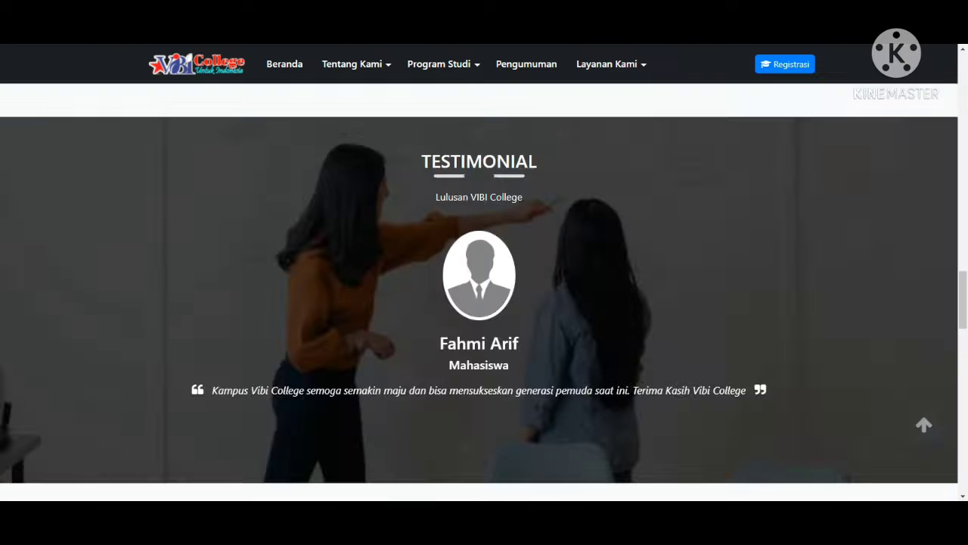
{"action": "scroll", "coordinate": [484, 177], "scroll_direction": "down", "scroll_amount": 5}
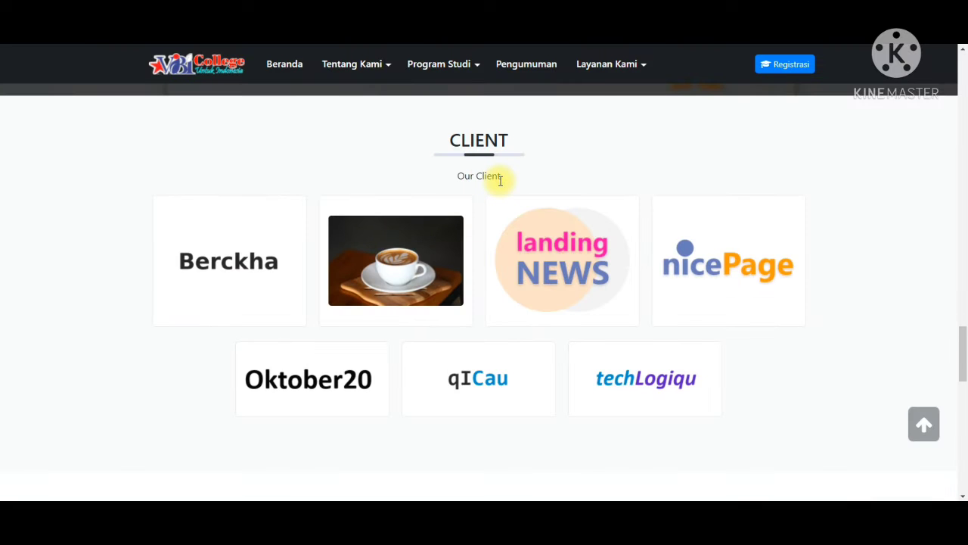
{"action": "double_click", "coordinate": [504, 142]}
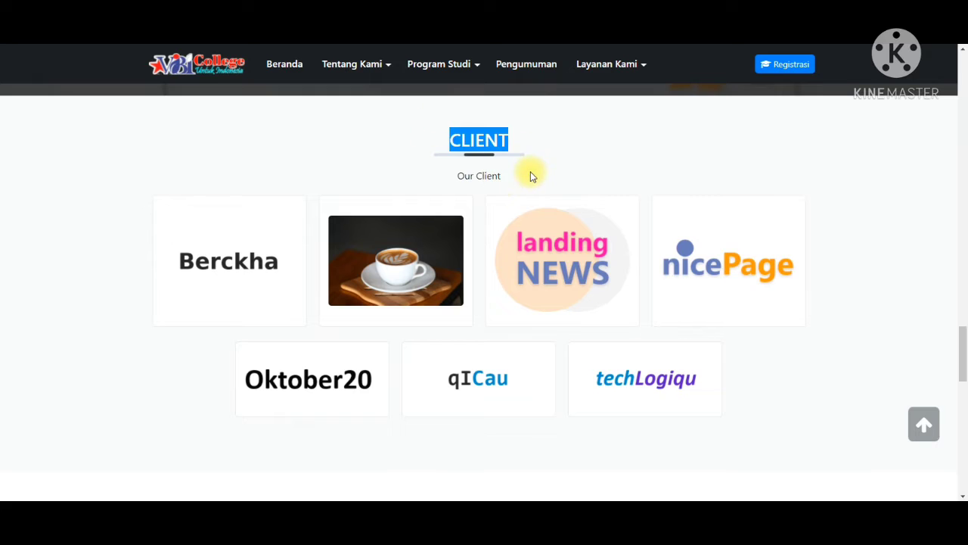
{"action": "left_click", "coordinate": [495, 82]}
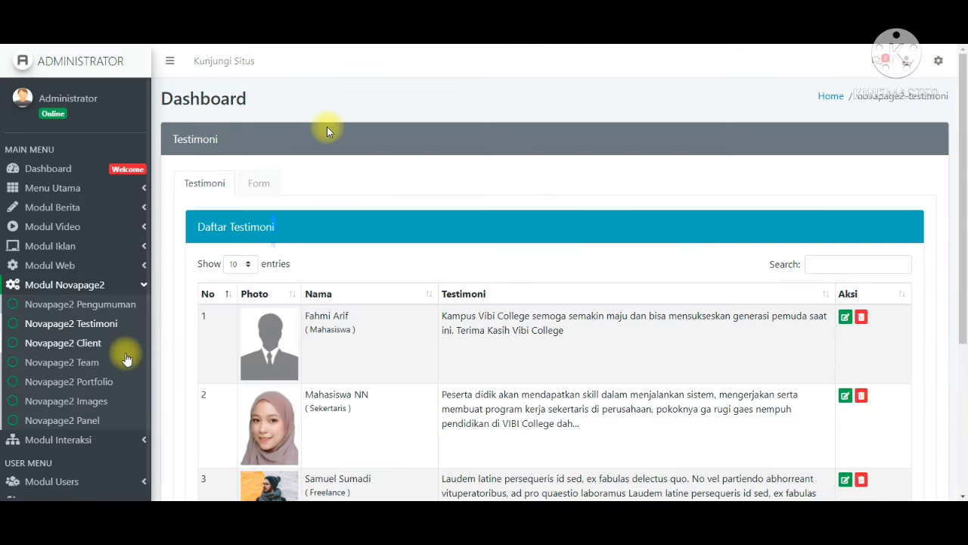
- Open the Client section settings in the Novapage2 Panel and change the section title to "Our Client"
{"action": "left_click", "coordinate": [77, 427]}
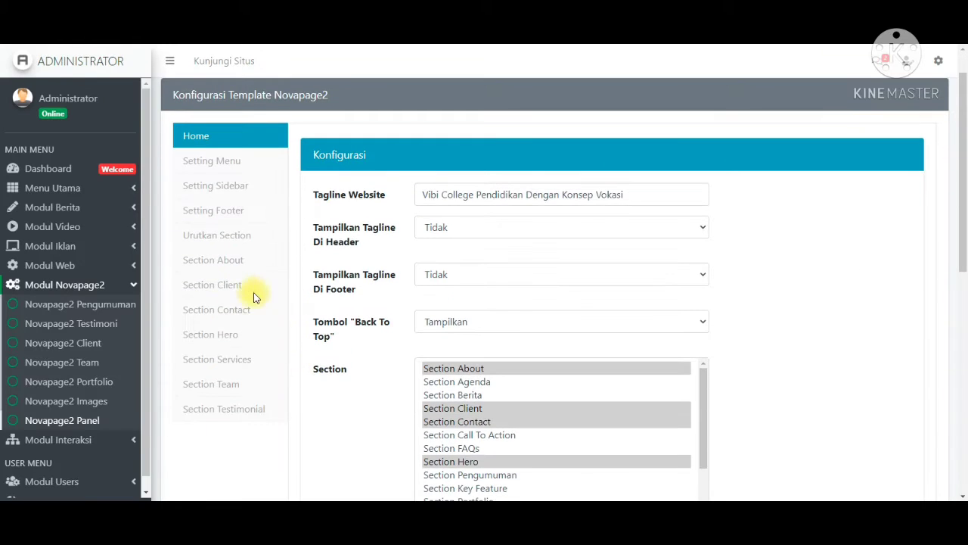
{"action": "left_click", "coordinate": [211, 286]}
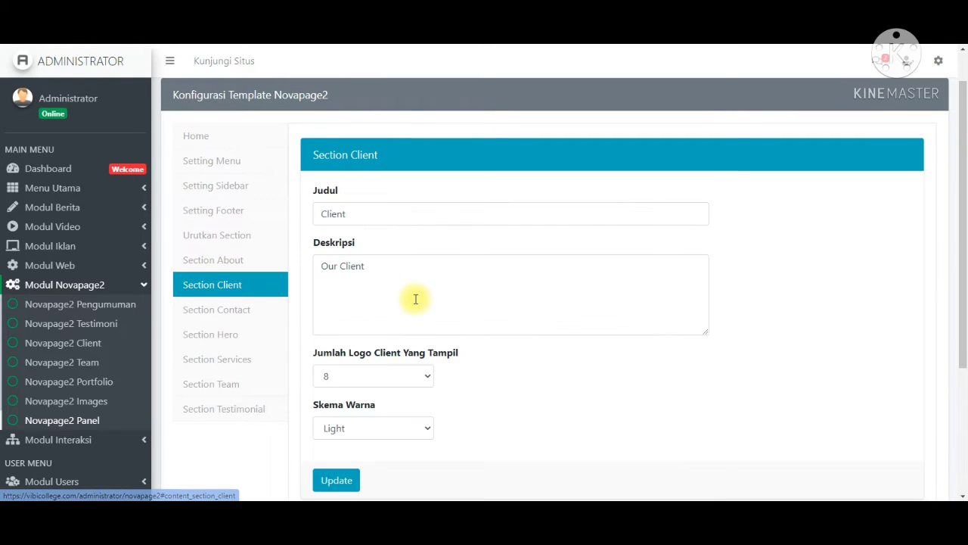
{"action": "scroll", "coordinate": [408, 297], "scroll_direction": "down", "scroll_amount": 1}
{"action": "scroll", "coordinate": [357, 194], "scroll_direction": "up", "scroll_amount": 1}
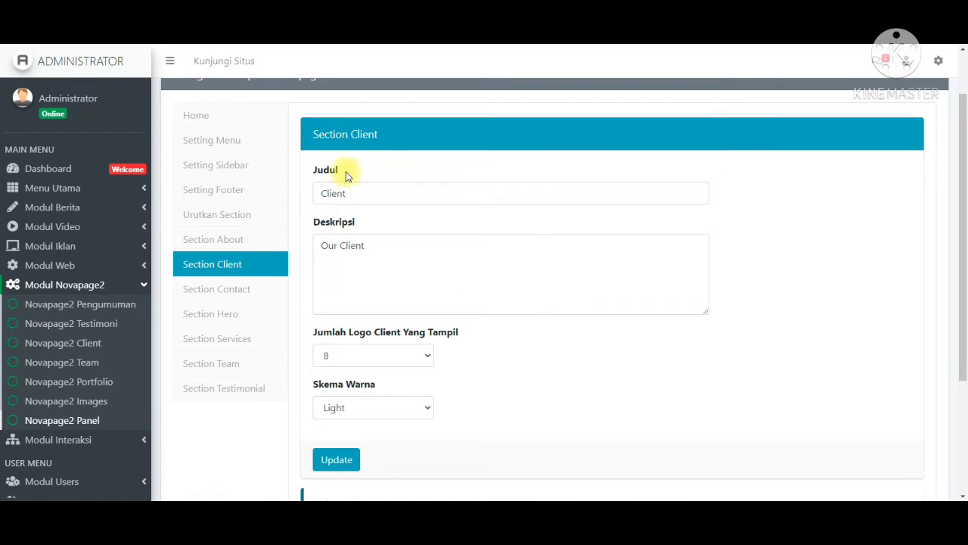
{"action": "double_click", "coordinate": [325, 169]}
{"action": "left_click_drag", "start_coordinate": [369, 224], "coordinate": [340, 233]}
{"action": "left_click", "coordinate": [376, 231]}
{"action": "left_click", "coordinate": [353, 192]}
{"action": "left_click", "coordinate": [373, 237]}
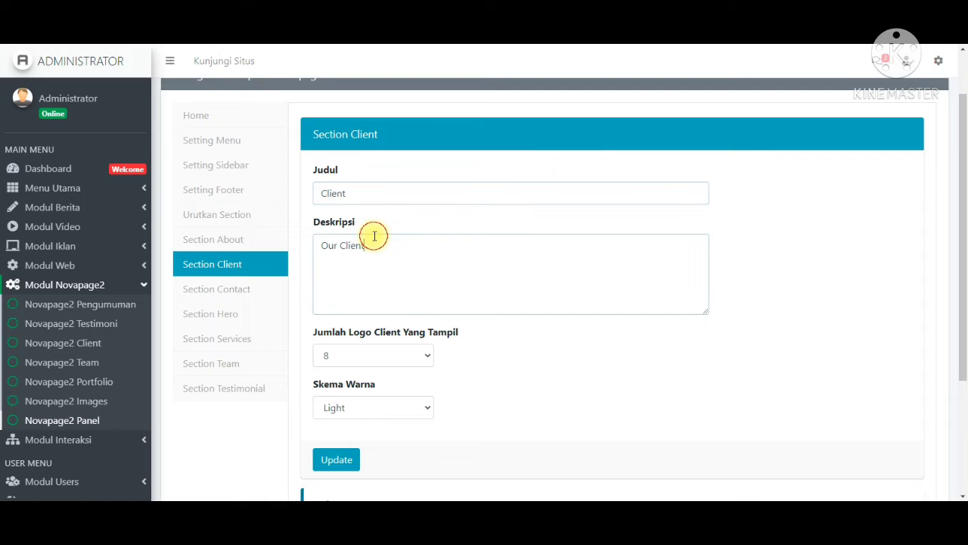
{"action": "left_click", "coordinate": [322, 193]}
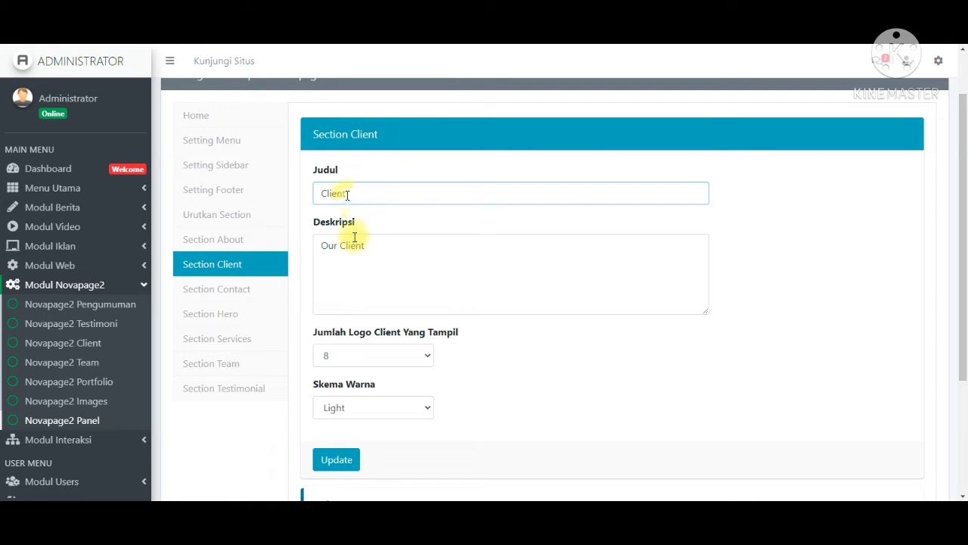
{"action": "type", "text": "Our"}
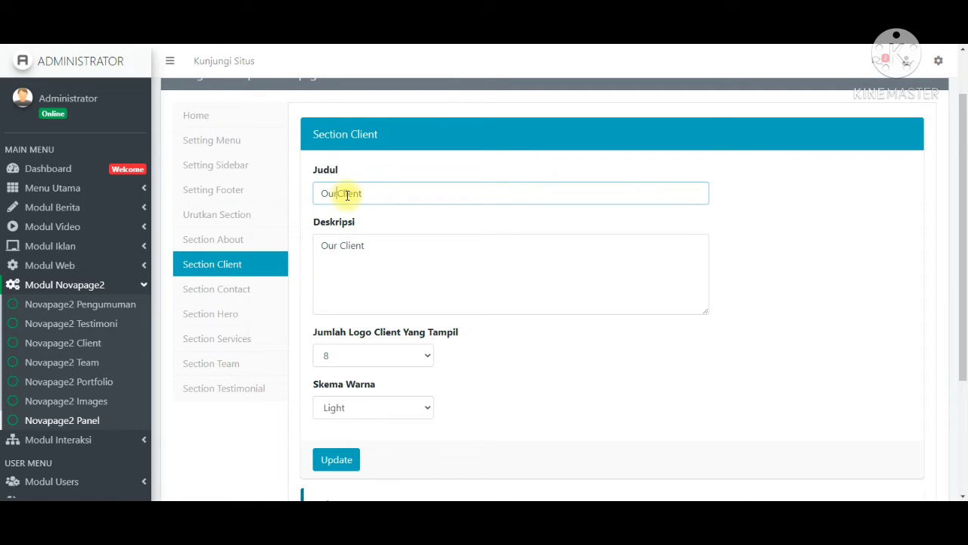
- Replace the Client section's description with "Client Kami Yang Sudah Bekerjasama"
{"action": "left_click", "coordinate": [374, 245]}
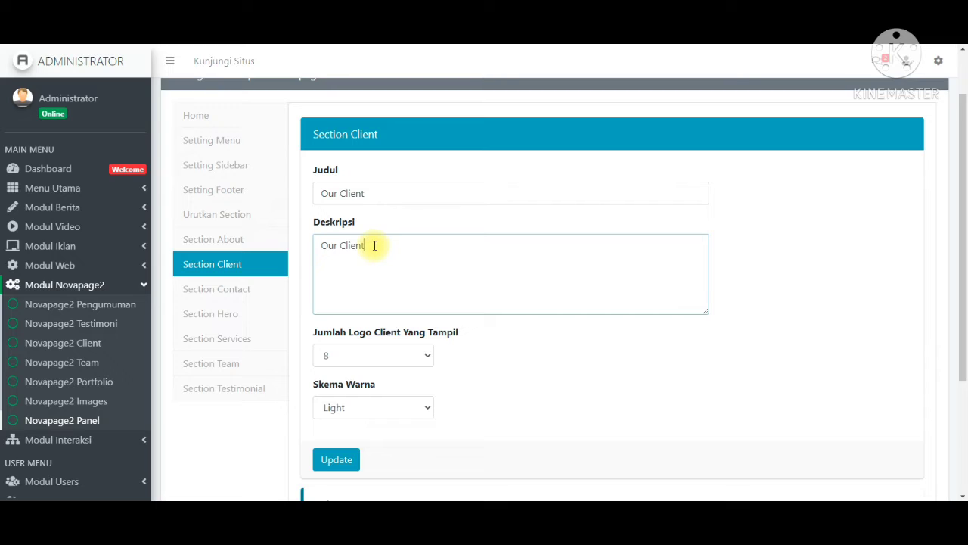
{"action": "left_click_drag", "start_coordinate": [374, 245], "coordinate": [314, 246]}
{"action": "type", "text": "K"}
{"action": "type", "text": "lien"}
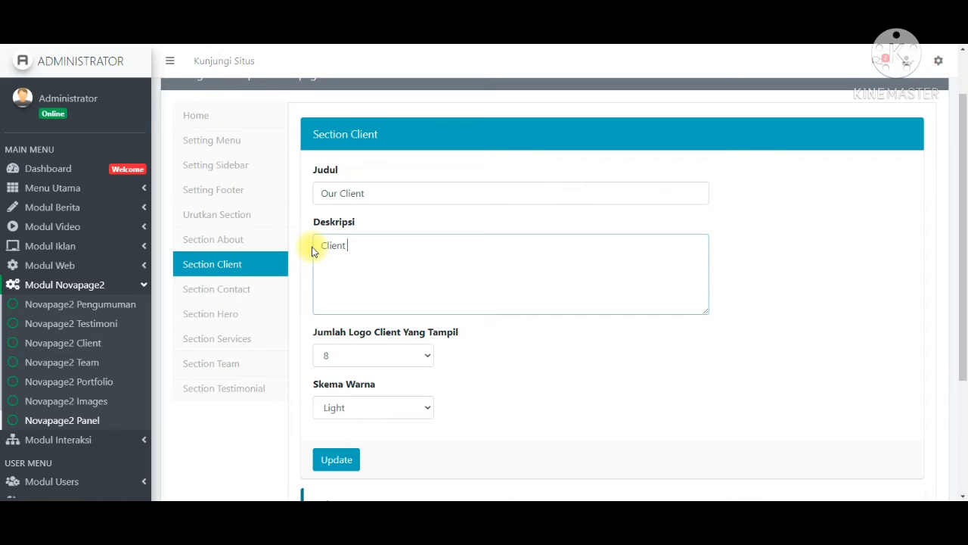
{"action": "type", "text": "Yna"}
{"action": "type", "text": "ang Beke"}
{"action": "type", "text": "rjasama"}
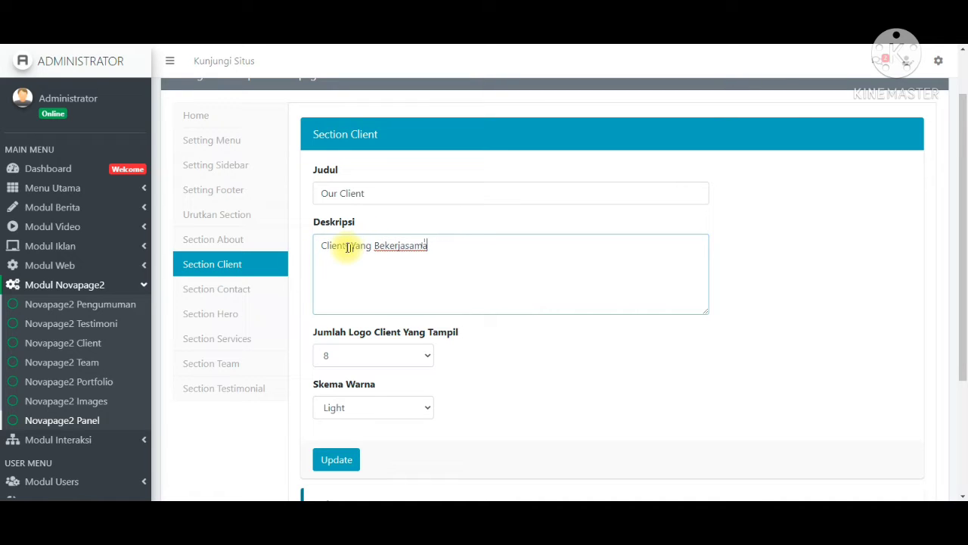
{"action": "left_click", "coordinate": [348, 247]}
{"action": "type", "text": "Kami"}
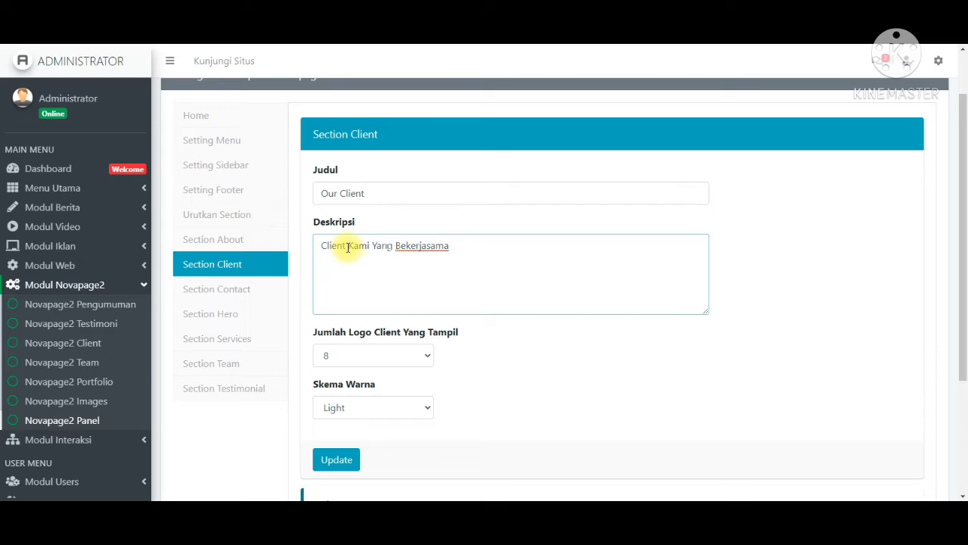
{"action": "left_click", "coordinate": [394, 246]}
{"action": "type", "text": "S"}
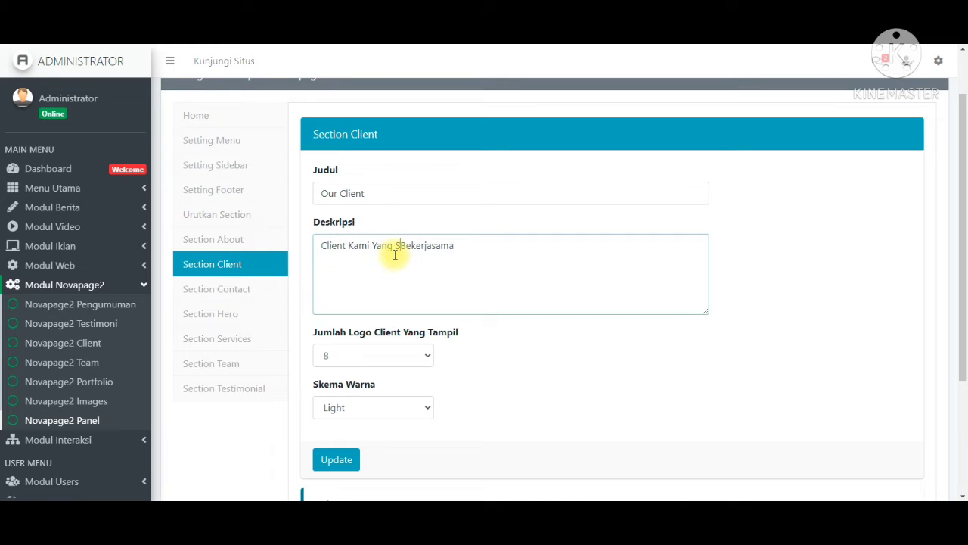
{"action": "type", "text": "udah"}
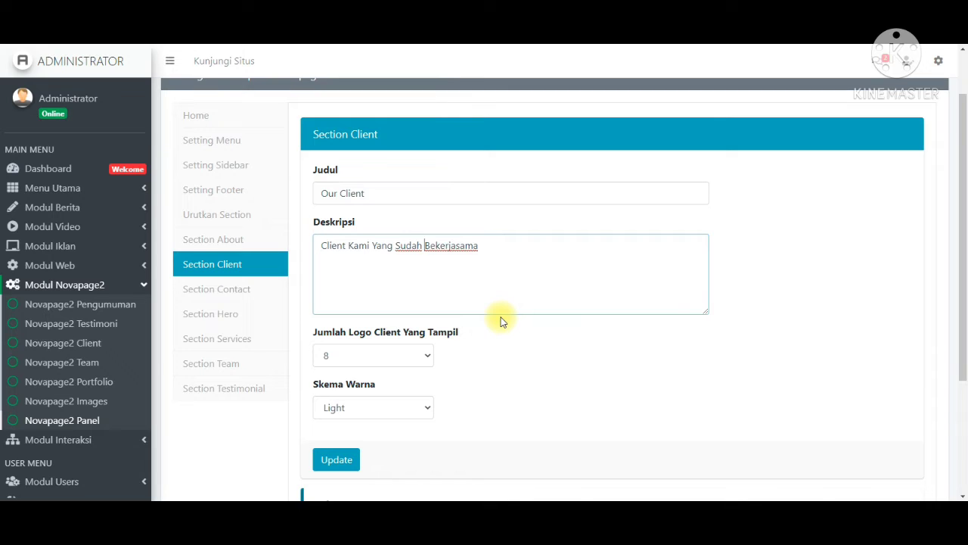
- Review the options for the number of client logos displayed and compare them with the homepage's Client section
{"action": "left_click_drag", "start_coordinate": [324, 333], "coordinate": [430, 344]}
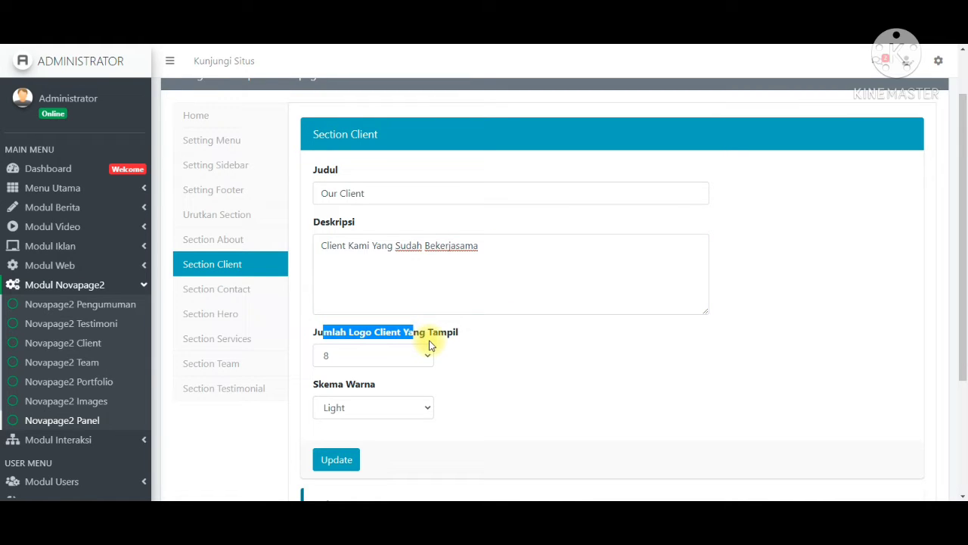
{"action": "left_click", "coordinate": [480, 367]}
{"action": "left_click", "coordinate": [407, 354]}
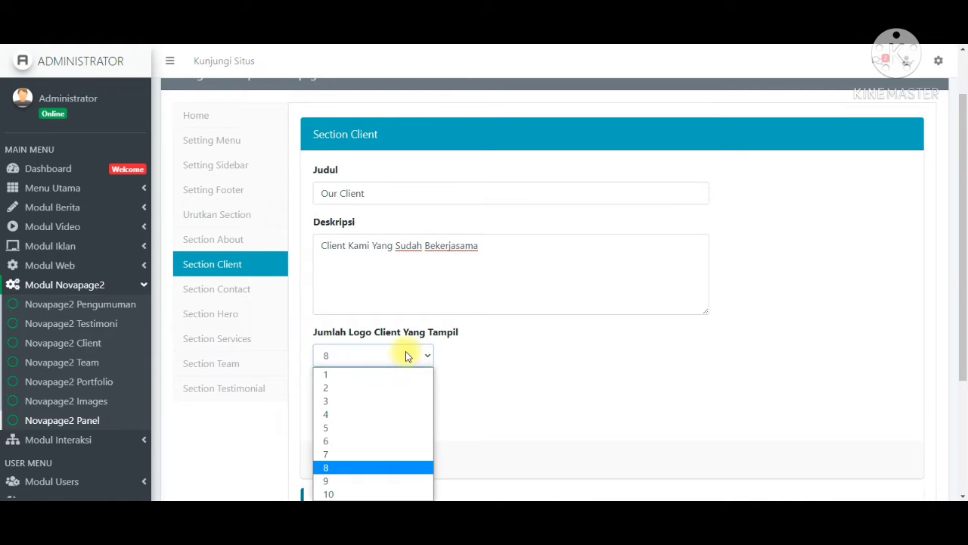
{"action": "left_click", "coordinate": [403, 354]}
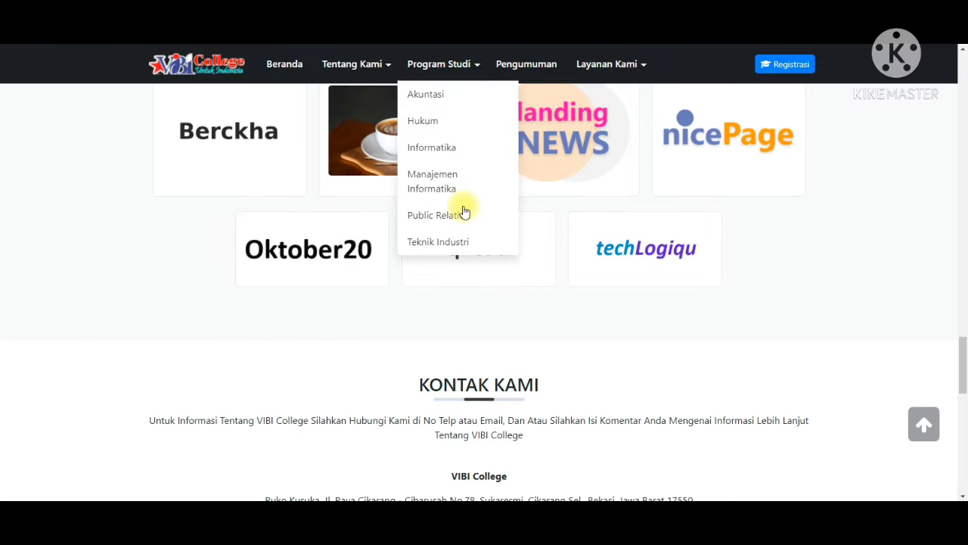
{"action": "scroll", "coordinate": [488, 238], "scroll_direction": "up", "scroll_amount": 1}
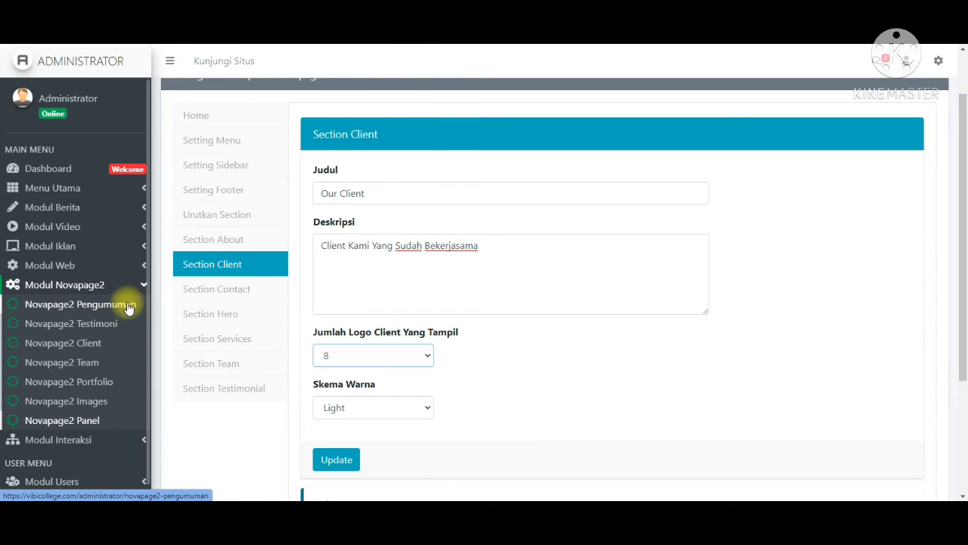
- Open the Novapage2 Client module and look through the list of clients down to the last entry
{"action": "left_click", "coordinate": [77, 341]}
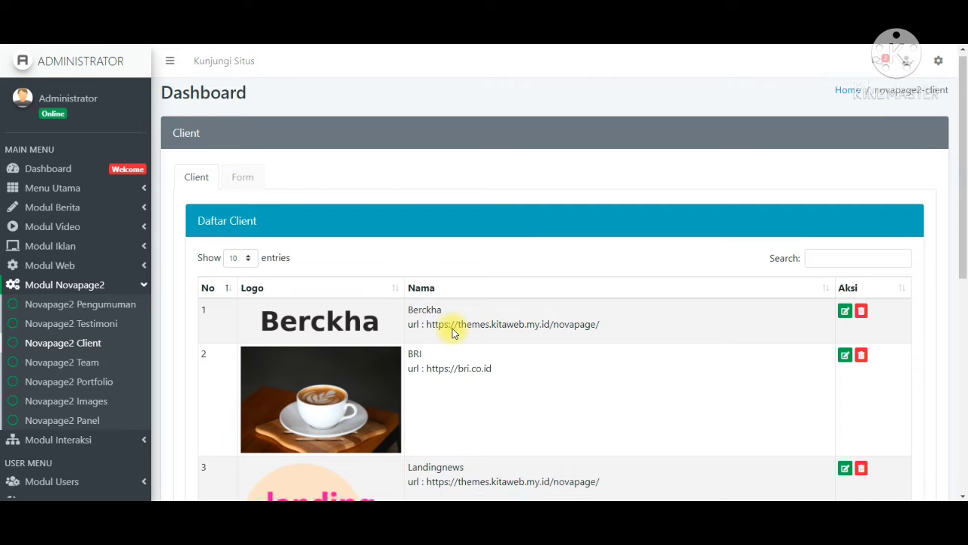
{"action": "scroll", "coordinate": [566, 384], "scroll_direction": "down", "scroll_amount": 2}
{"action": "scroll", "coordinate": [566, 383], "scroll_direction": "down", "scroll_amount": 5}
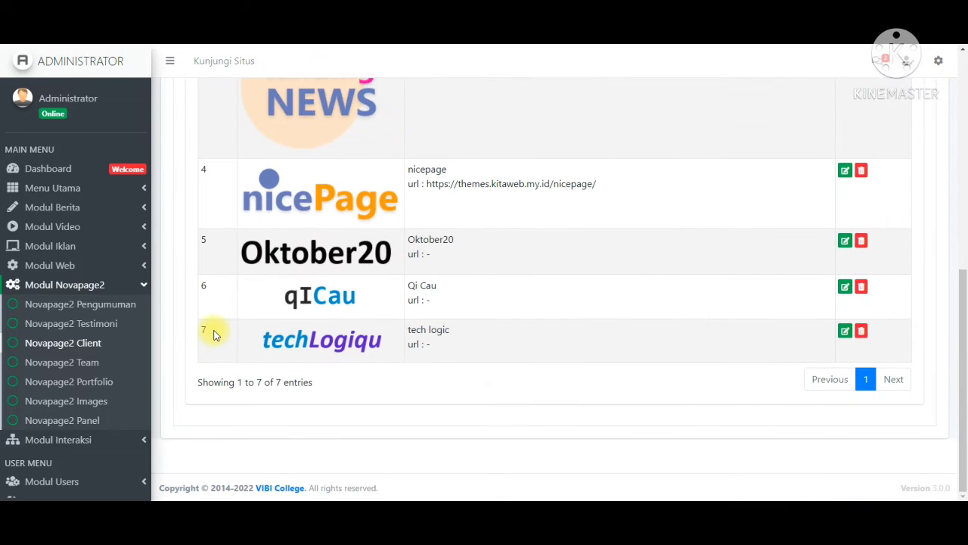
{"action": "double_click", "coordinate": [206, 331]}
{"action": "left_click", "coordinate": [467, 371]}
{"action": "scroll", "coordinate": [465, 371], "scroll_direction": "up", "scroll_amount": 7}
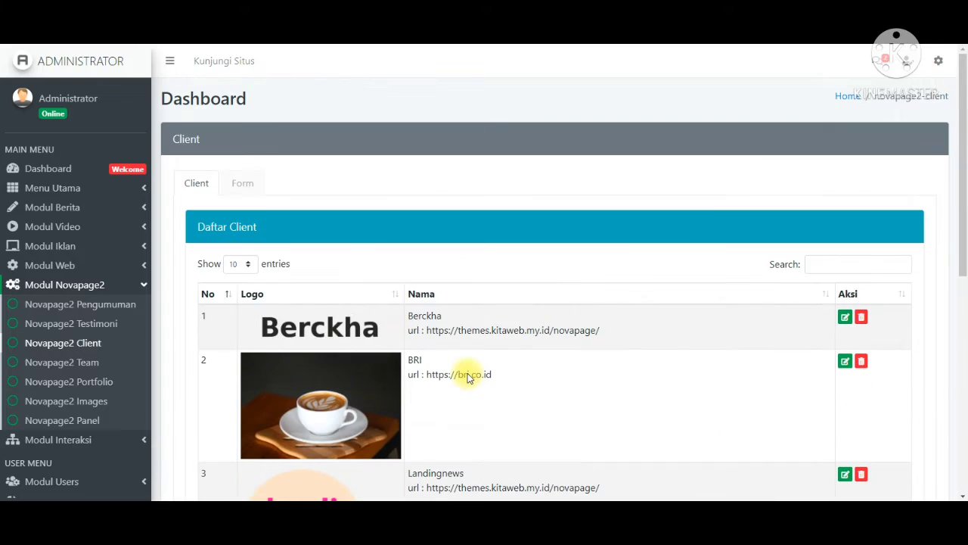
- Start a new client entry named "Contoh" and attach aspons.jpg as its logo
{"action": "left_click", "coordinate": [239, 189]}
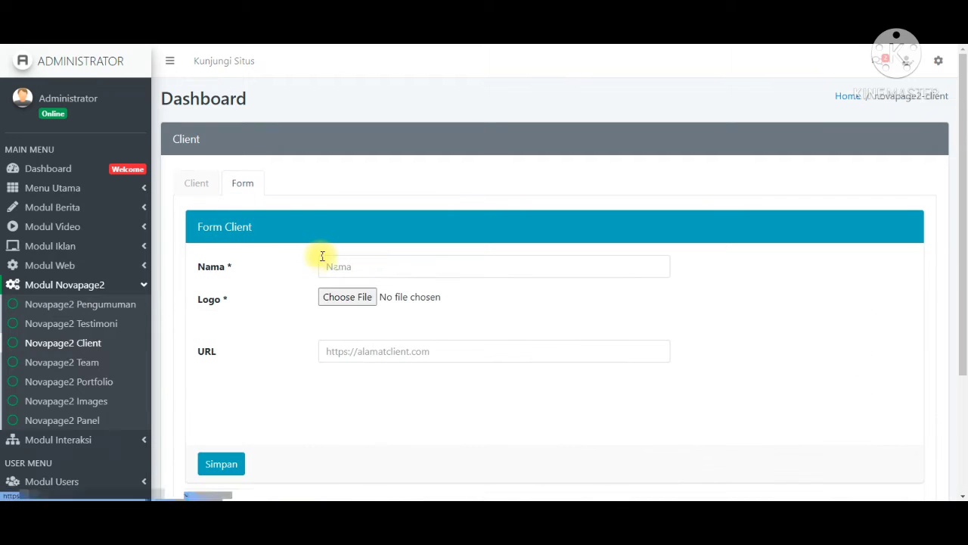
{"action": "left_click", "coordinate": [337, 265]}
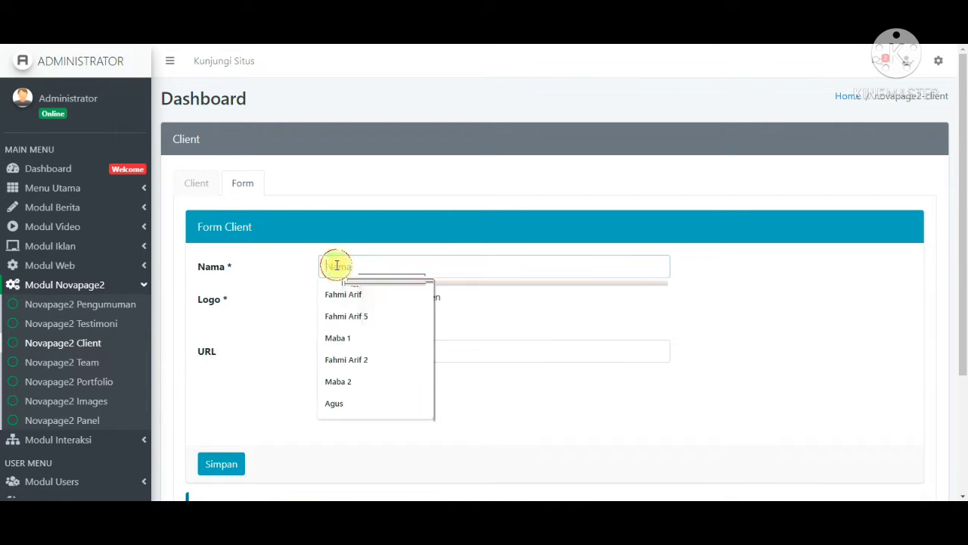
{"action": "type", "text": "d"}
{"action": "type", "text": "ontoh"}
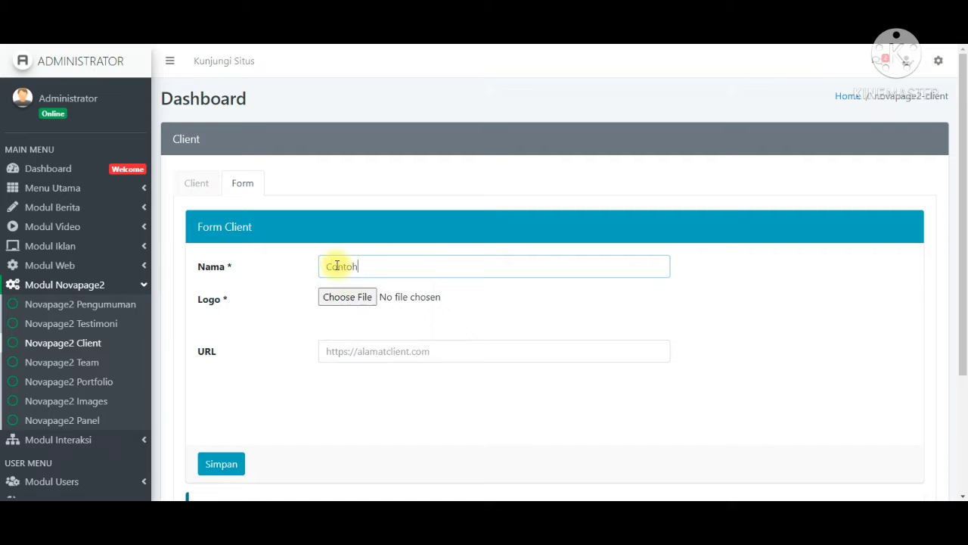
{"action": "left_click", "coordinate": [357, 297]}
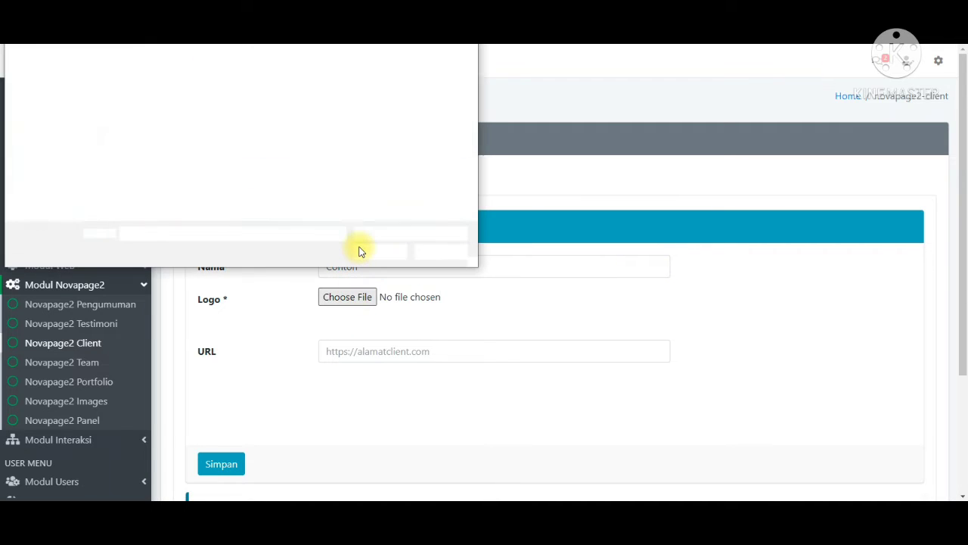
{"action": "left_click", "coordinate": [165, 110]}
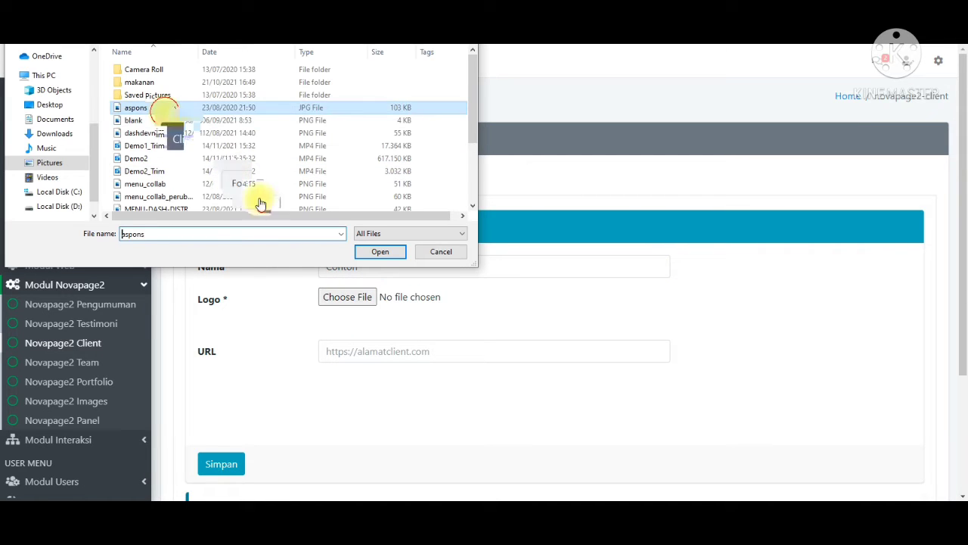
{"action": "left_click", "coordinate": [382, 252]}
{"action": "scroll", "coordinate": [389, 346], "scroll_direction": "down", "scroll_amount": 1}
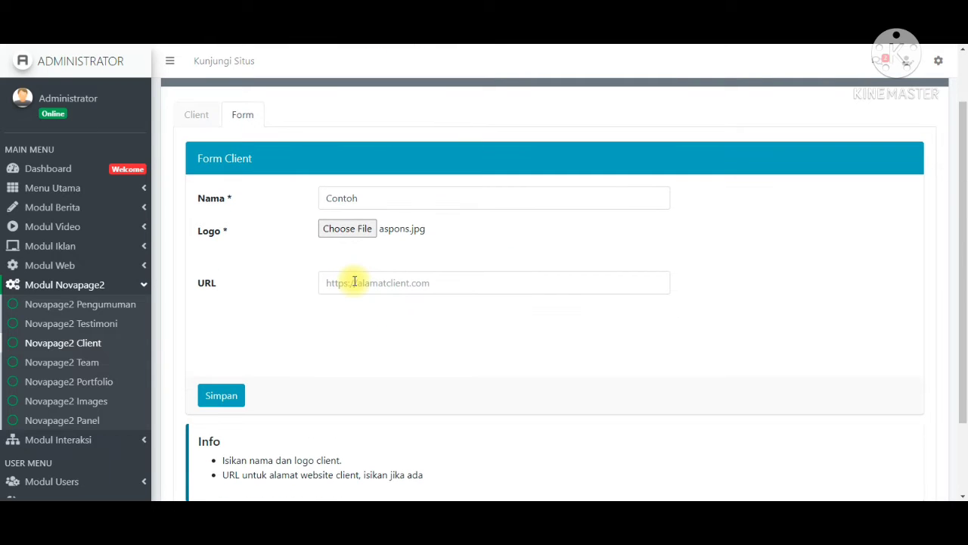
{"action": "left_click", "coordinate": [354, 282]}
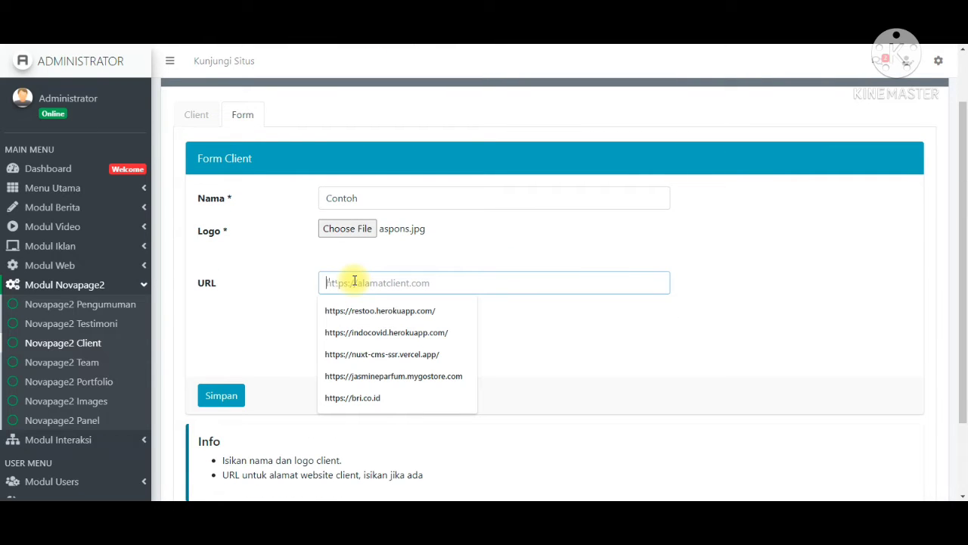
{"action": "type", "text": "https"}
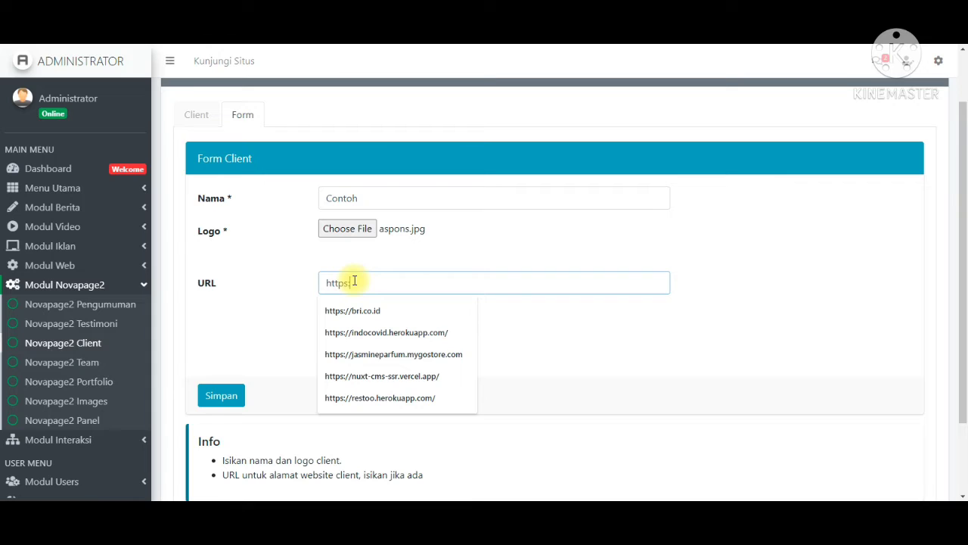
{"action": "type", "text": "://cont"}
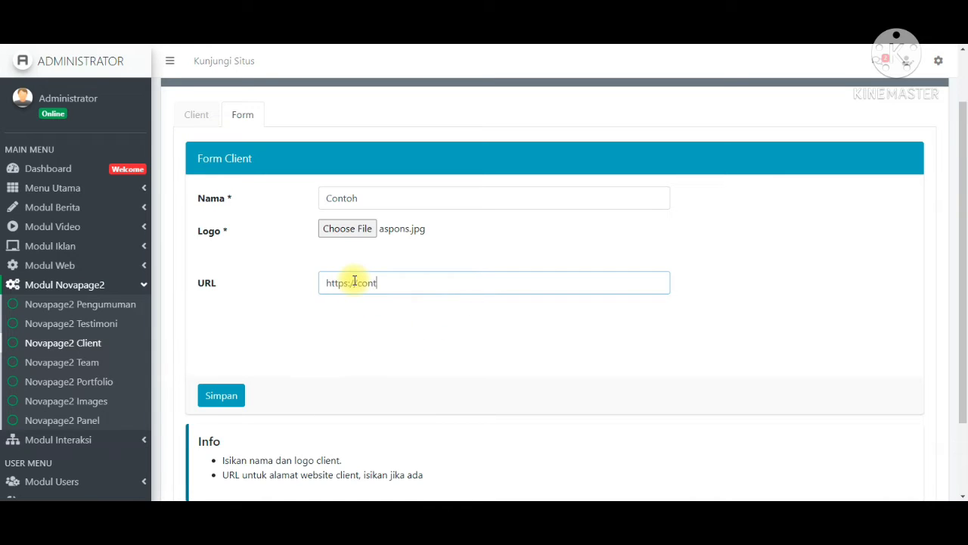
{"action": "type", "text": "oh.com"}
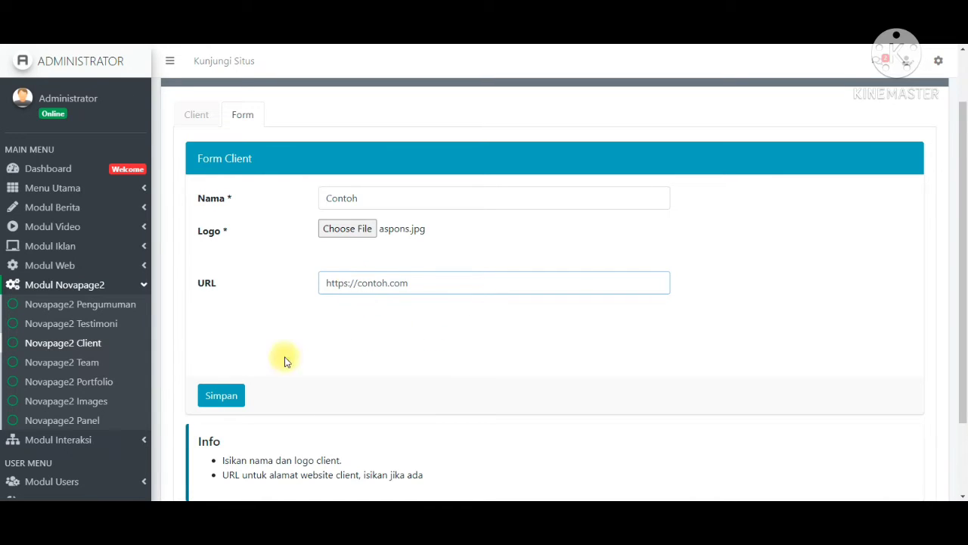
{"action": "left_click", "coordinate": [212, 387]}
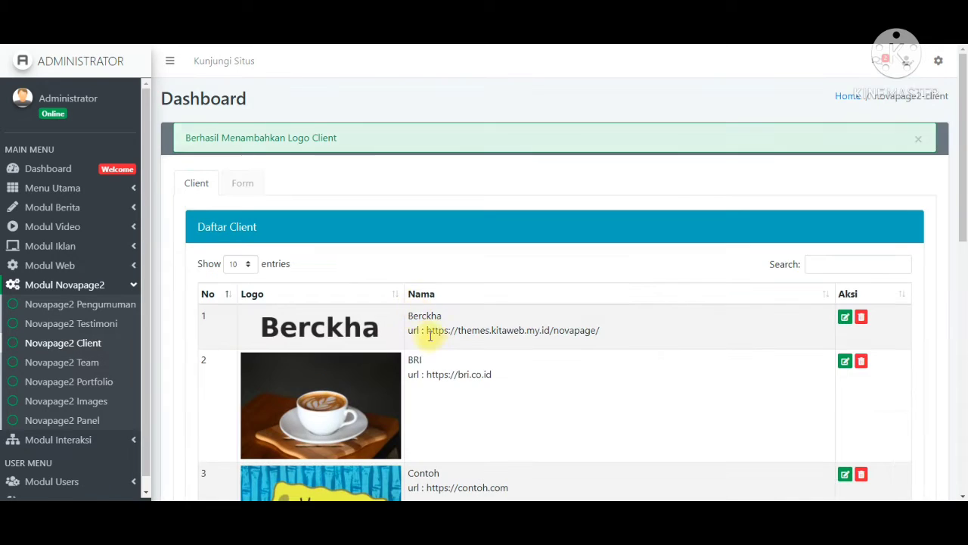
- Check the Contoh entry in the client list and reload the homepage to view its Client section
{"action": "scroll", "coordinate": [434, 345], "scroll_direction": "down", "scroll_amount": 1}
{"action": "scroll", "coordinate": [433, 341], "scroll_direction": "down", "scroll_amount": 5}
{"action": "scroll", "coordinate": [447, 181], "scroll_direction": "up", "scroll_amount": 2}
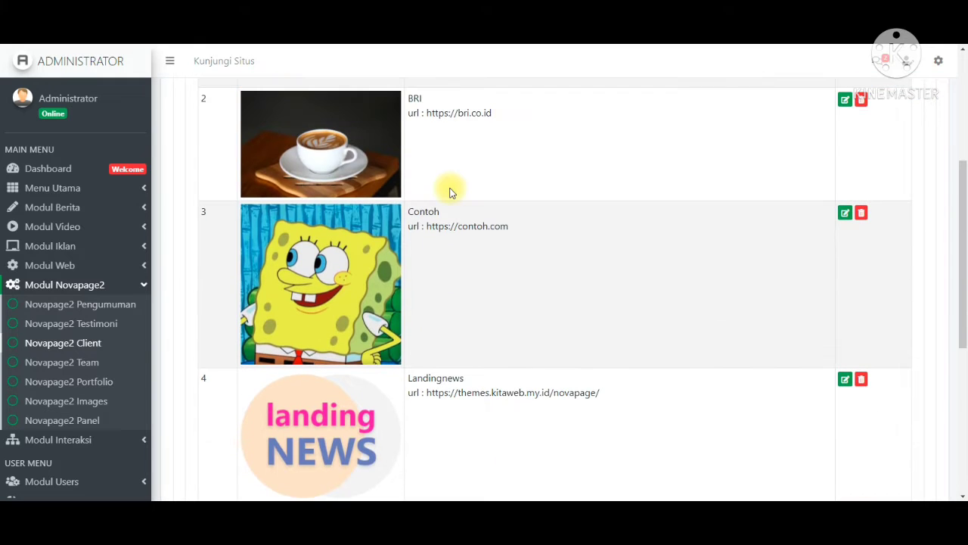
{"action": "left_click_drag", "start_coordinate": [528, 235], "coordinate": [450, 193]}
{"action": "left_click", "coordinate": [452, 193]}
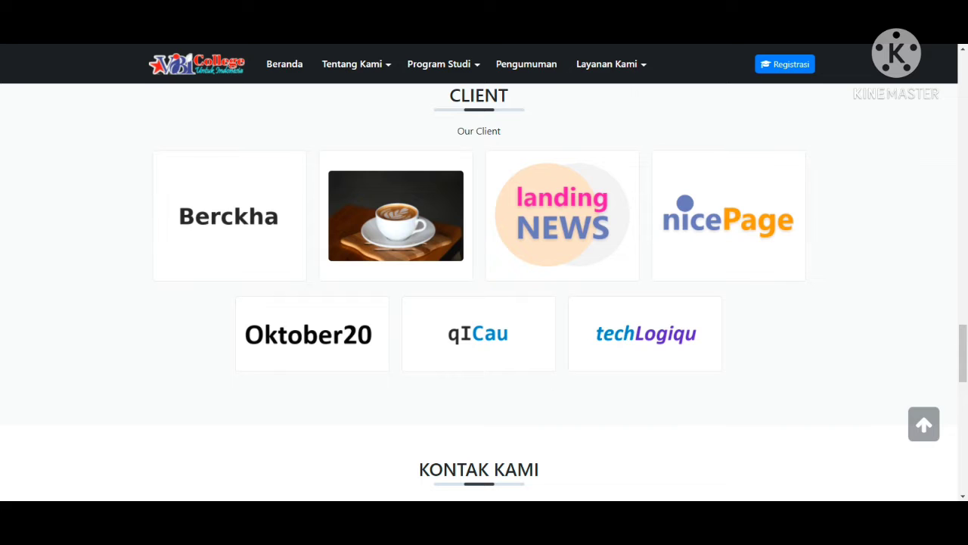
{"action": "key", "text": "F5"}
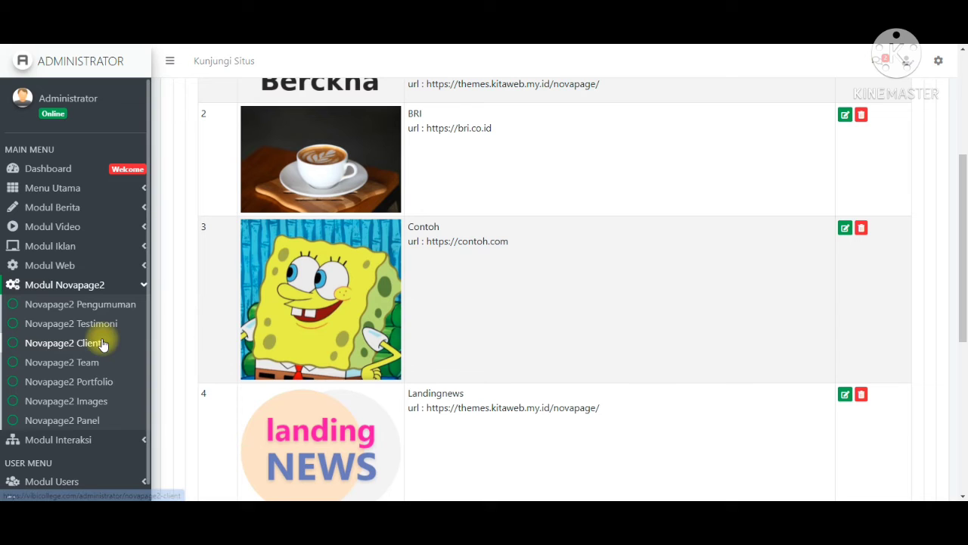
- Open the Client section settings in the Novapage2 panel and set the description to "Client yang sudah bekerjasama"
{"action": "left_click", "coordinate": [86, 422]}
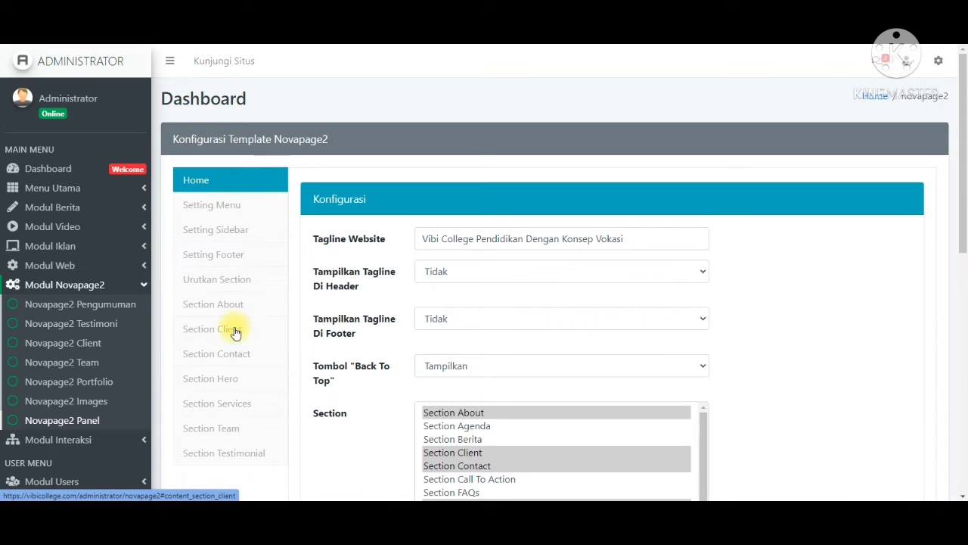
{"action": "left_click", "coordinate": [234, 328]}
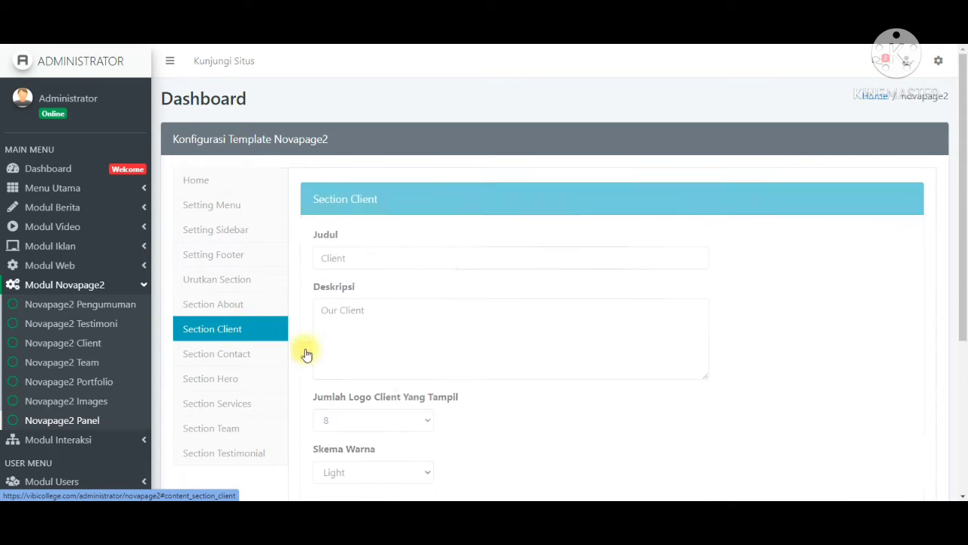
{"action": "scroll", "coordinate": [439, 361], "scroll_direction": "down", "scroll_amount": 2}
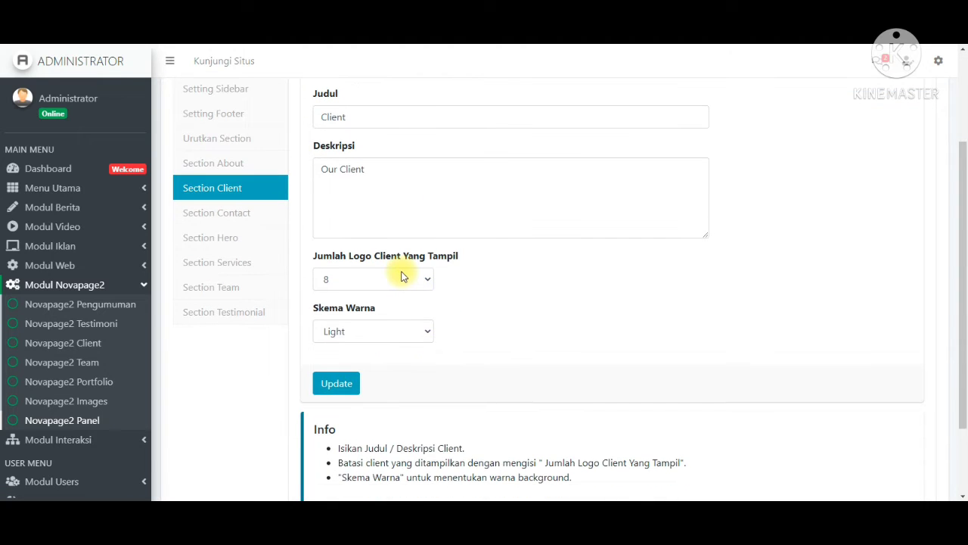
{"action": "scroll", "coordinate": [461, 313], "scroll_direction": "up", "scroll_amount": 1}
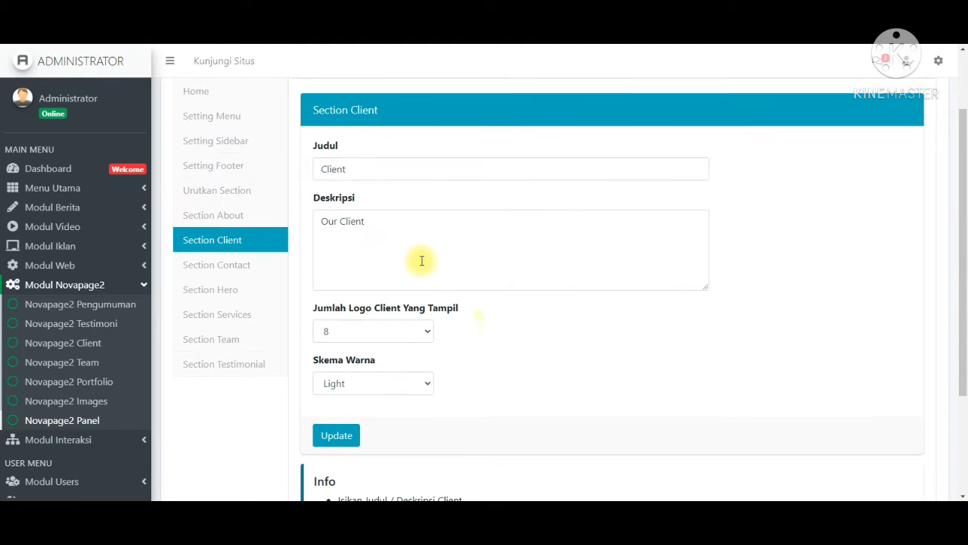
{"action": "left_click", "coordinate": [356, 227]}
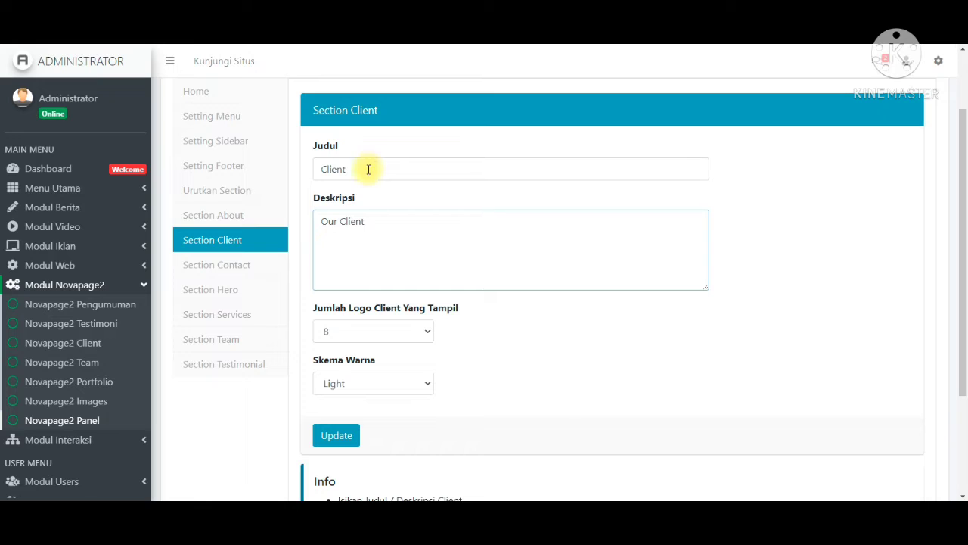
{"action": "left_click_drag", "start_coordinate": [372, 227], "coordinate": [298, 239]}
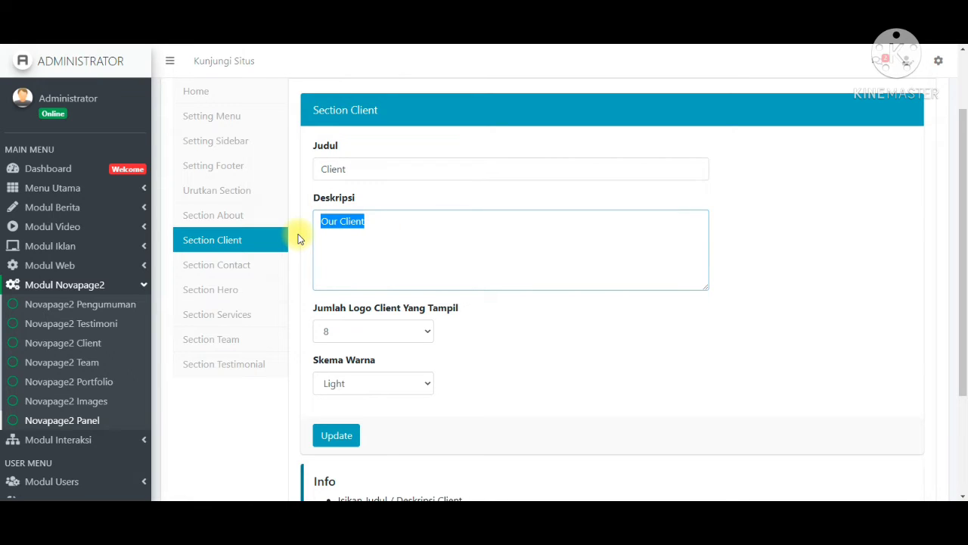
{"action": "type", "text": "Client yang s"}
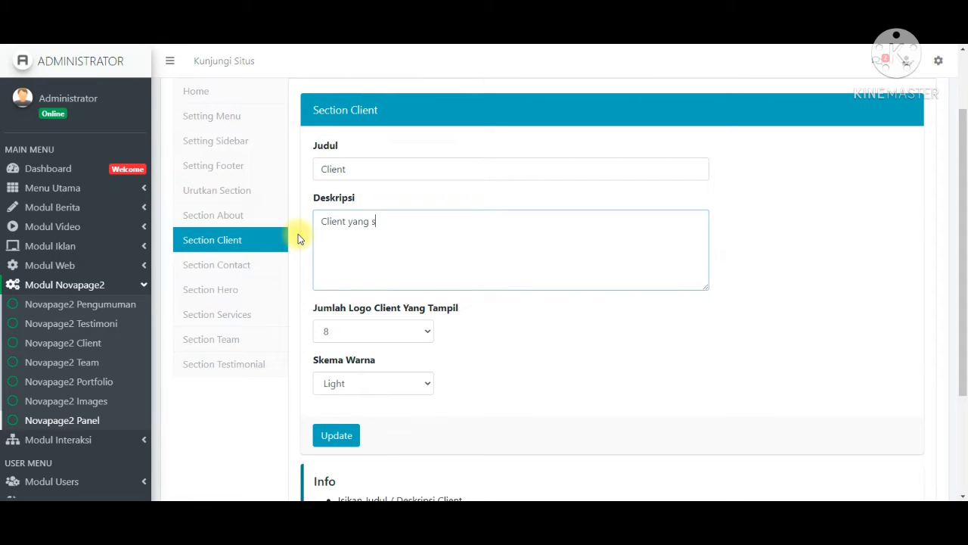
{"action": "type", "text": "udah bekerjasama"}
- Change the Client section's title to "Our Client" and save the section settings
{"action": "left_click", "coordinate": [316, 168]}
{"action": "type", "text": "Ou"}
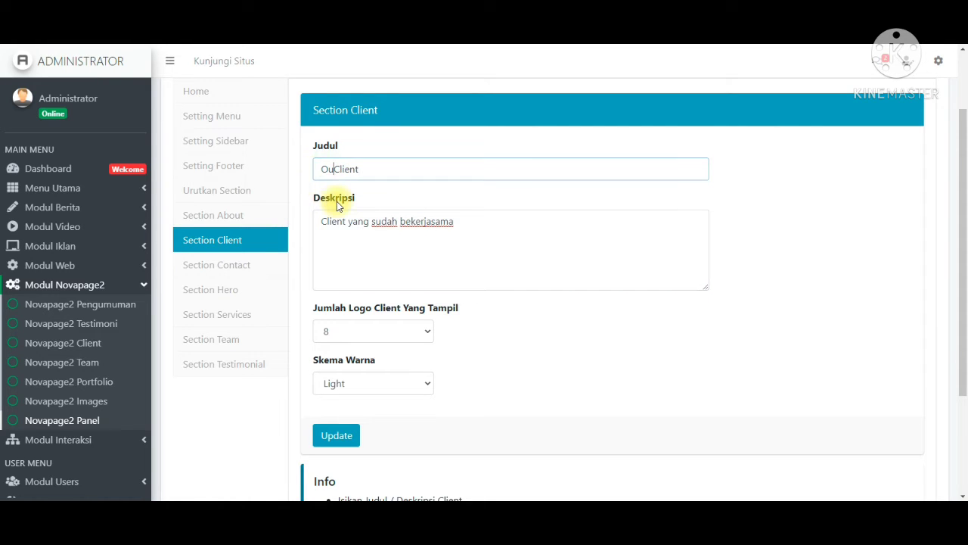
{"action": "type", "text": "r"}
{"action": "scroll", "coordinate": [459, 405], "scroll_direction": "down", "scroll_amount": 1}
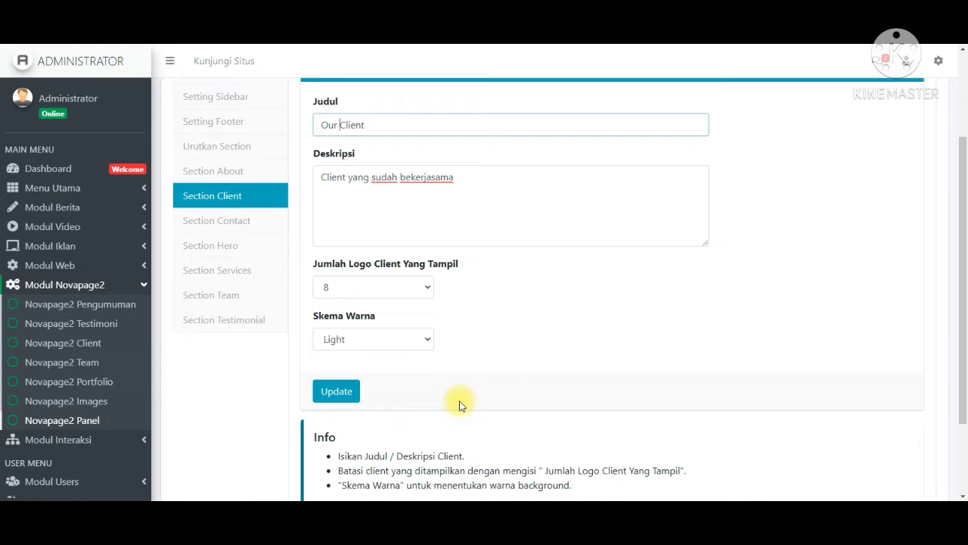
{"action": "left_click", "coordinate": [352, 391]}
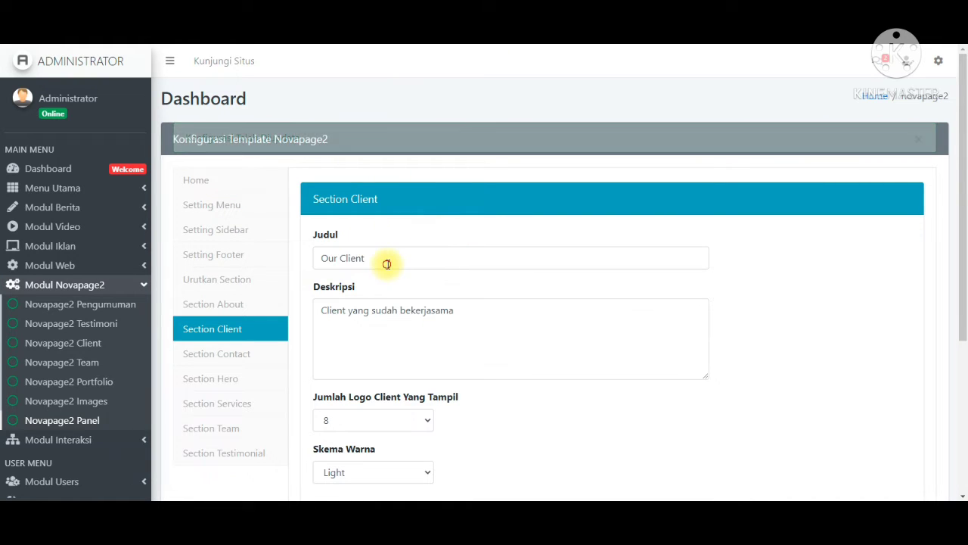
- Check the client section's title and description on the homepage and continue down to the Kontak Kami section
{"action": "triple_click", "coordinate": [387, 263]}
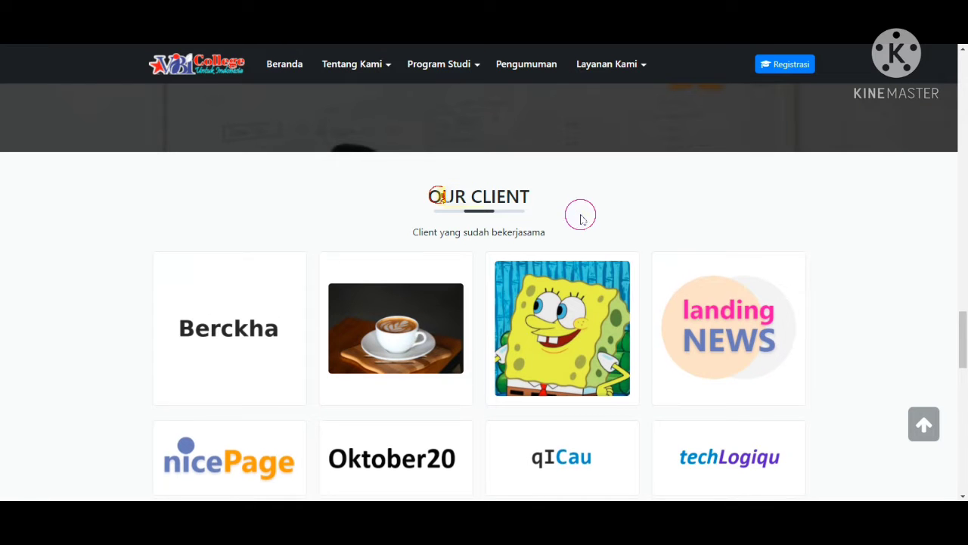
{"action": "scroll", "coordinate": [580, 216], "scroll_direction": "down", "scroll_amount": 2}
{"action": "scroll", "coordinate": [581, 215], "scroll_direction": "down", "scroll_amount": 6}
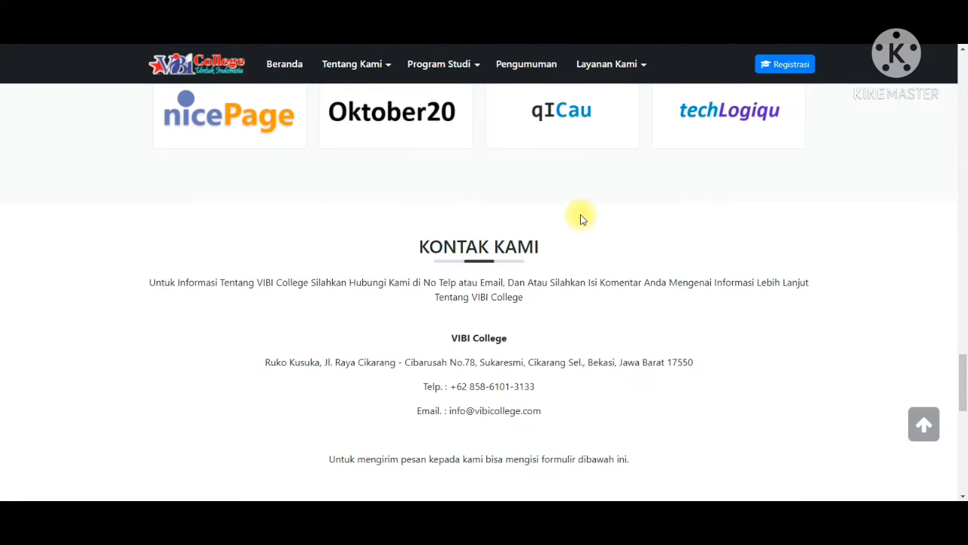
{"action": "scroll", "coordinate": [572, 205], "scroll_direction": "down", "scroll_amount": 1}
{"action": "left_click_drag", "start_coordinate": [411, 162], "coordinate": [551, 179]}
{"action": "left_click", "coordinate": [551, 179]}
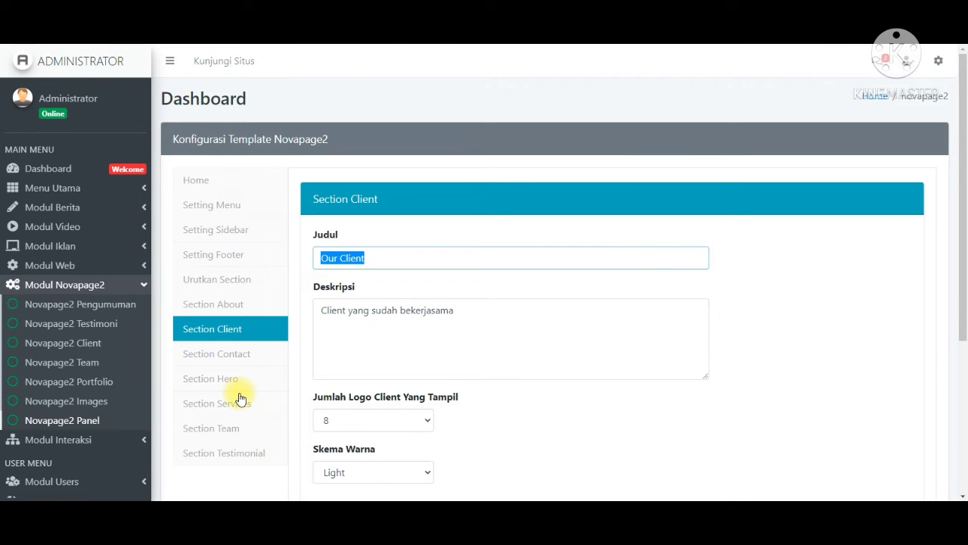
- Open the Contact section settings in the Novapage2 panel and review its title, description and text fields
{"action": "left_click", "coordinate": [216, 354]}
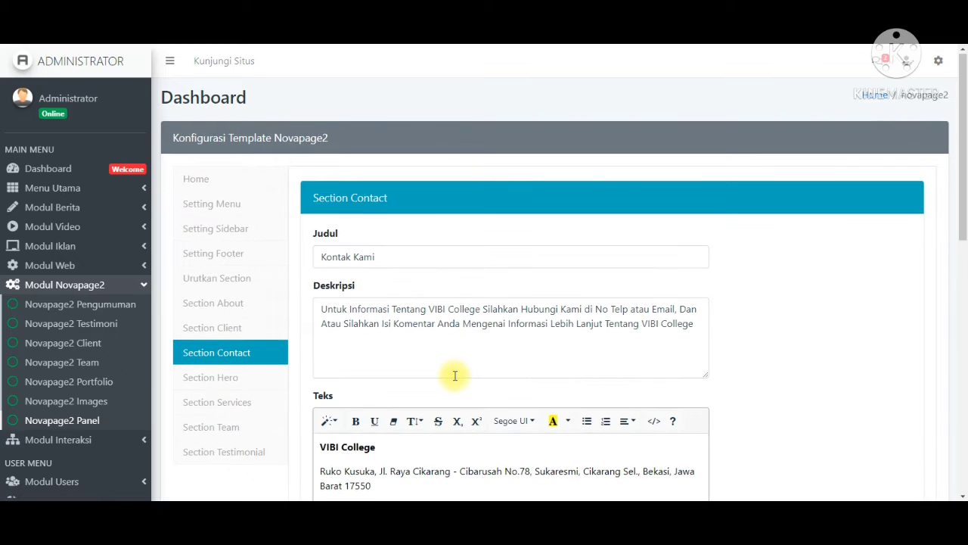
{"action": "scroll", "coordinate": [455, 375], "scroll_direction": "down", "scroll_amount": 1}
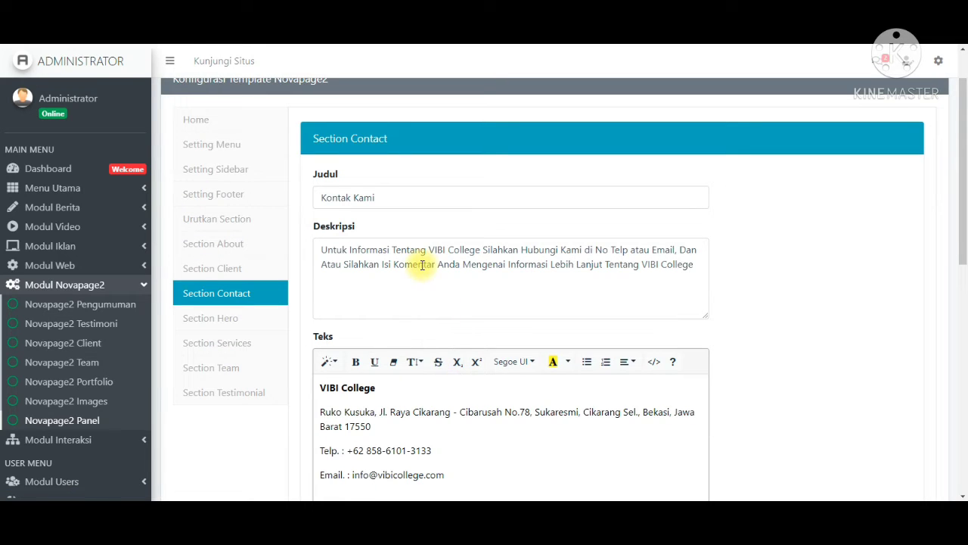
{"action": "double_click", "coordinate": [333, 174]}
{"action": "left_click_drag", "start_coordinate": [339, 225], "coordinate": [462, 238]}
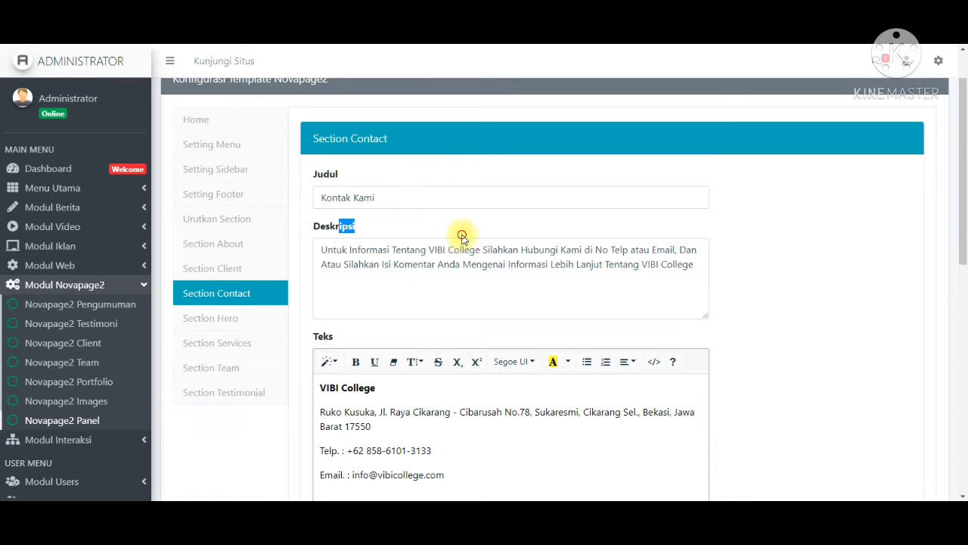
{"action": "left_click", "coordinate": [404, 232]}
{"action": "scroll", "coordinate": [489, 303], "scroll_direction": "down", "scroll_amount": 1}
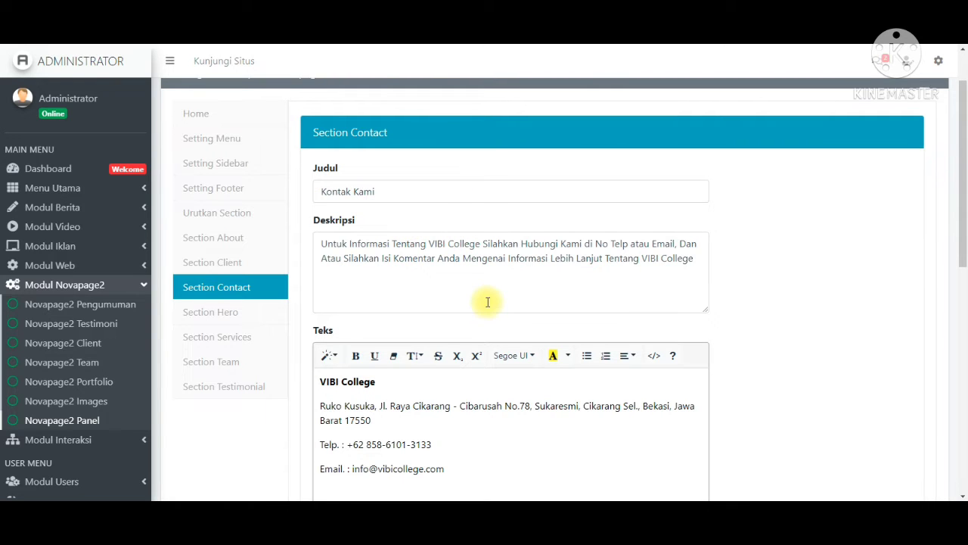
{"action": "scroll", "coordinate": [487, 302], "scroll_direction": "down", "scroll_amount": 2}
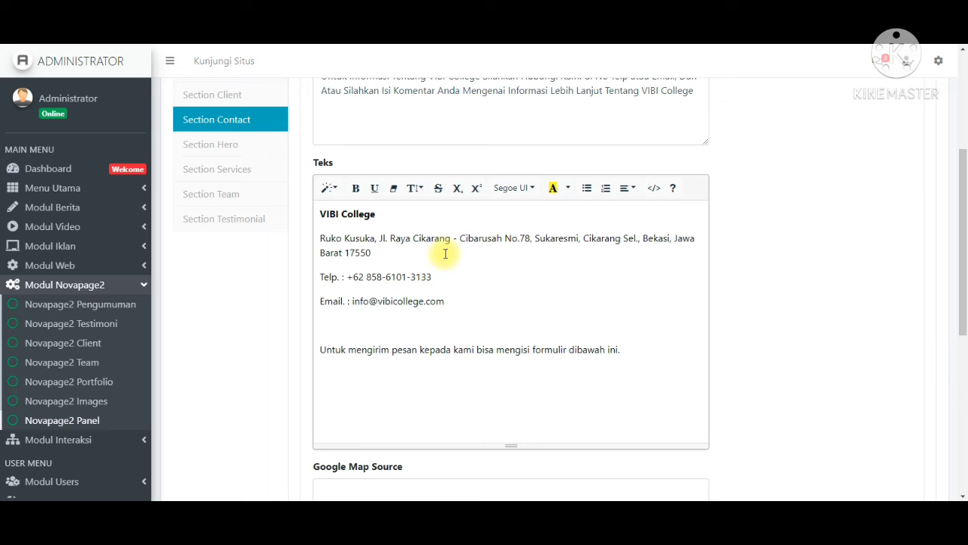
{"action": "left_click", "coordinate": [327, 159]}
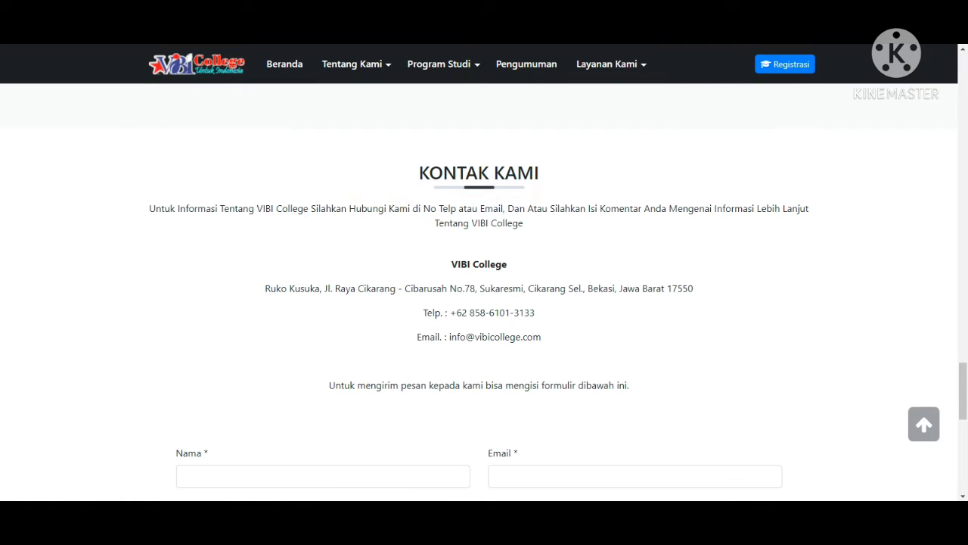
- Compare the contact details in the homepage's Kontak Kami section with the Contact section's text field
{"action": "scroll", "coordinate": [453, 280], "scroll_direction": "down", "scroll_amount": 1}
{"action": "left_click_drag", "start_coordinate": [454, 253], "coordinate": [557, 311]}
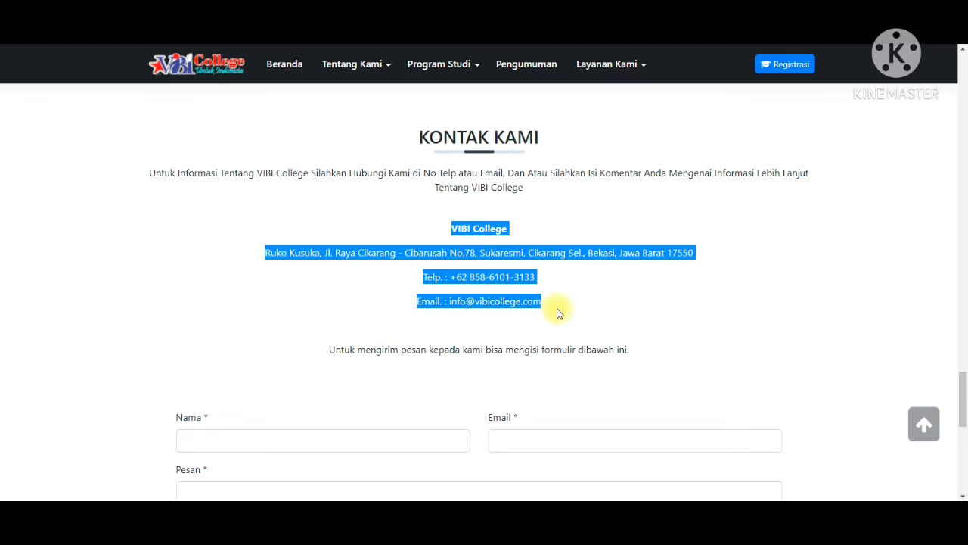
{"action": "left_click_drag", "start_coordinate": [539, 193], "coordinate": [420, 137]}
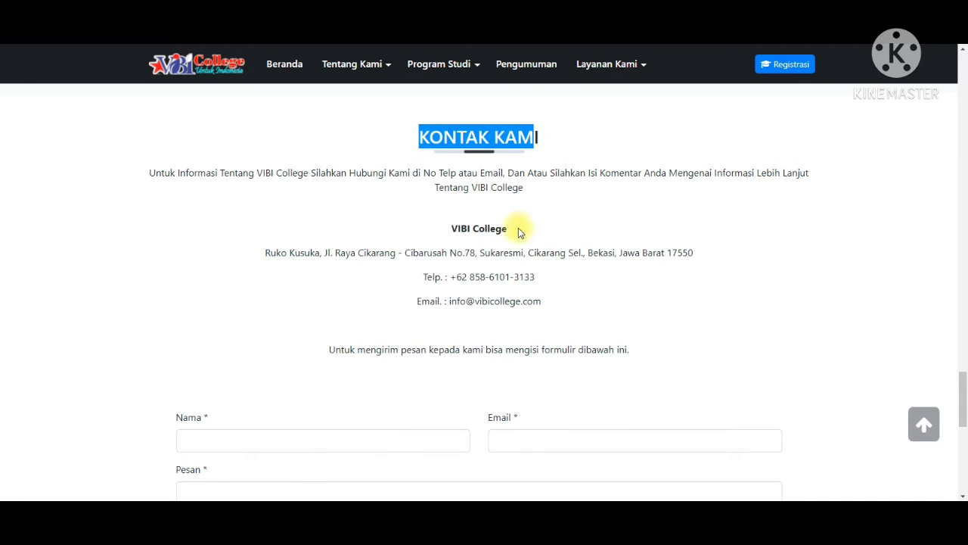
{"action": "left_click_drag", "start_coordinate": [519, 233], "coordinate": [566, 309]}
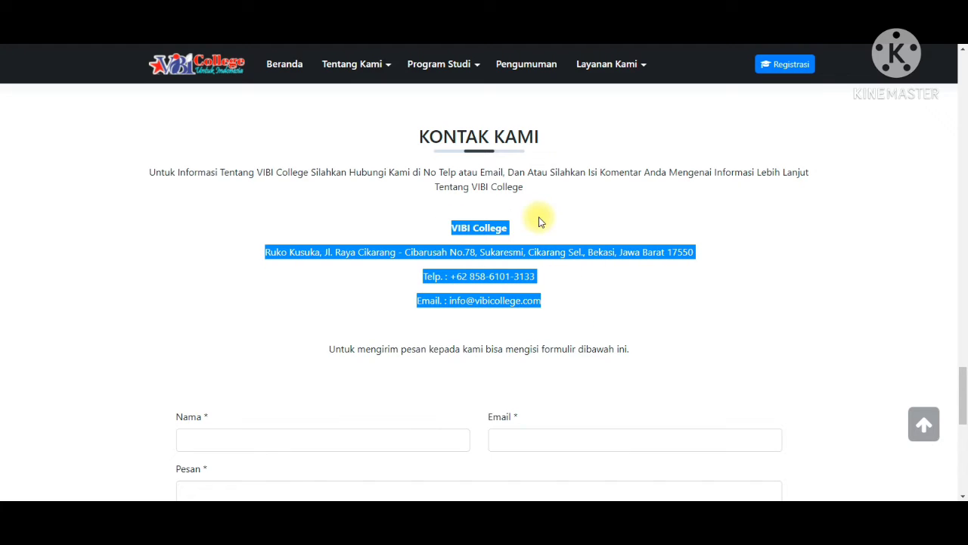
{"action": "key", "text": "ctrl+Tab"}
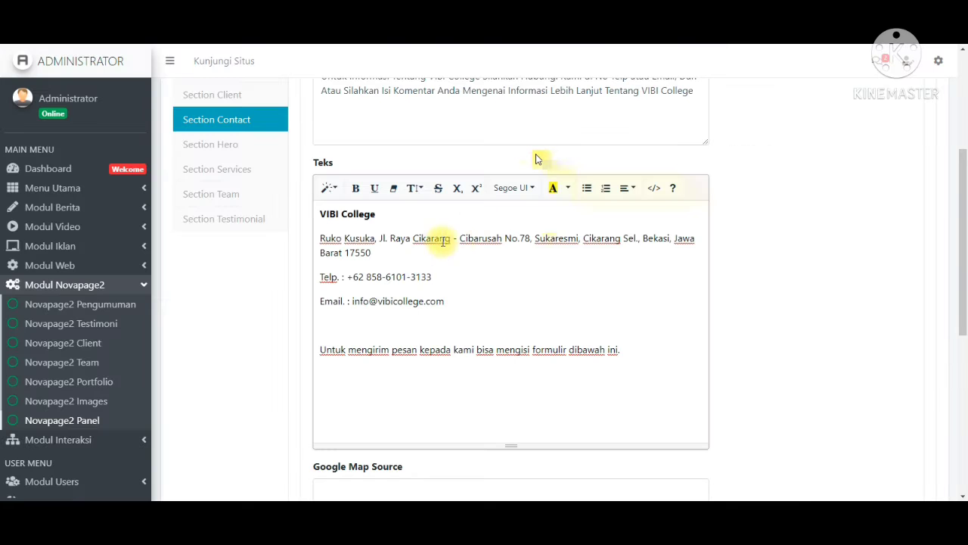
{"action": "left_click", "coordinate": [396, 217]}
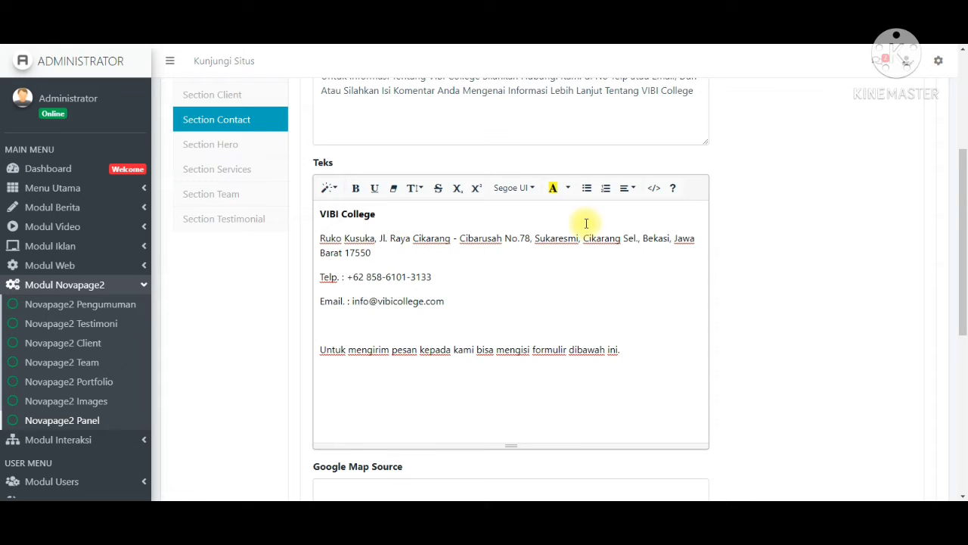
{"action": "left_click", "coordinate": [460, 268]}
{"action": "left_click", "coordinate": [489, 316]}
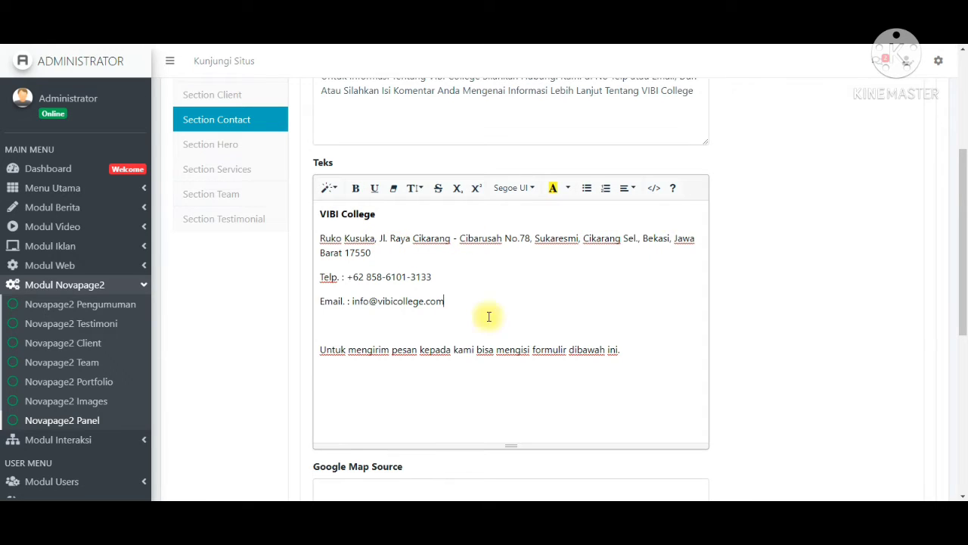
- Add "Terimakasih" after the closing sentence of the Contact section's text and compare with the homepage
{"action": "scroll", "coordinate": [524, 345], "scroll_direction": "down", "scroll_amount": 1}
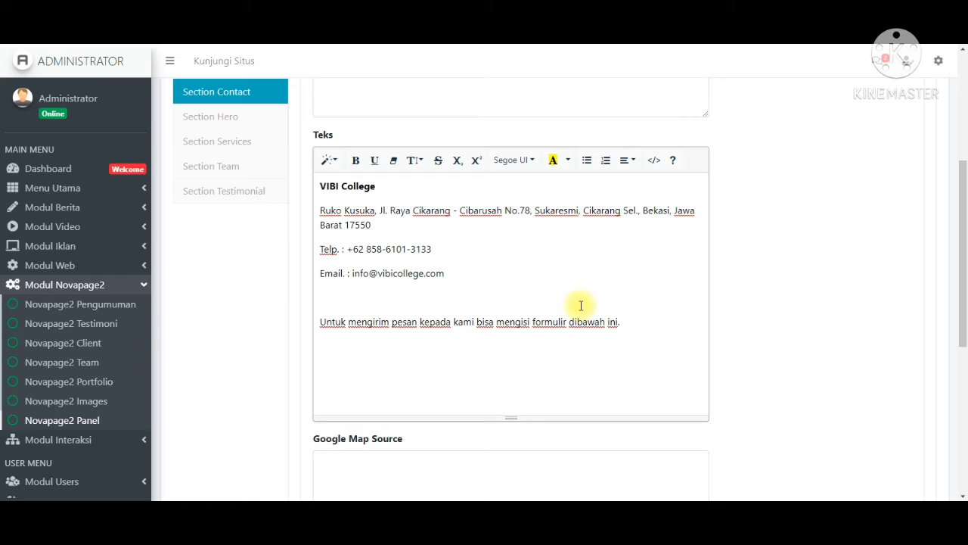
{"action": "left_click", "coordinate": [635, 326]}
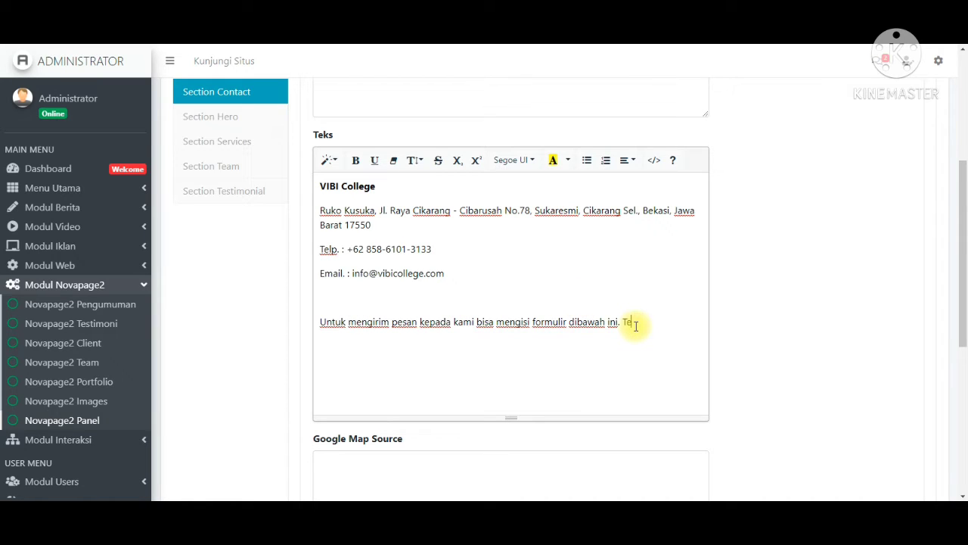
{"action": "type", "text": "Terimakasih"}
{"action": "left_click_drag", "start_coordinate": [622, 323], "coordinate": [717, 334]}
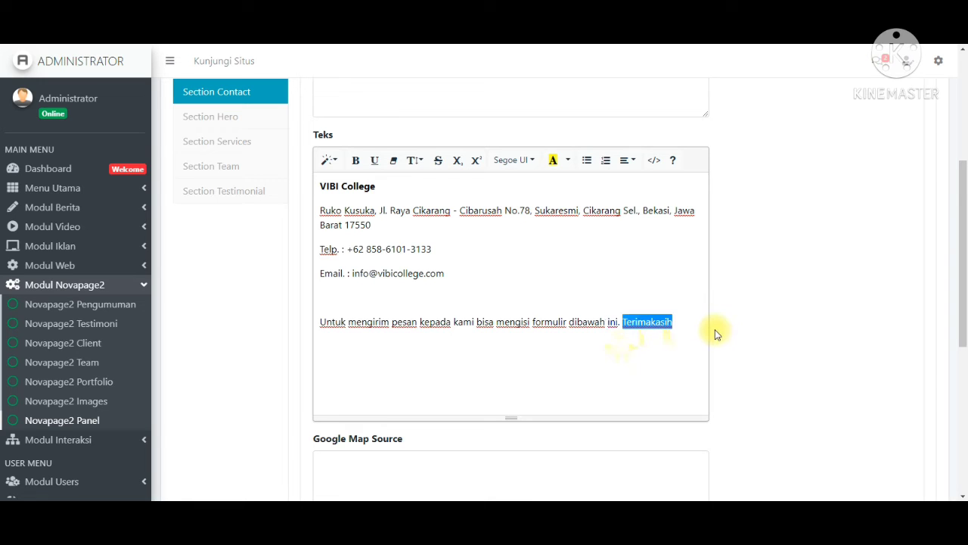
{"action": "left_click", "coordinate": [643, 327]}
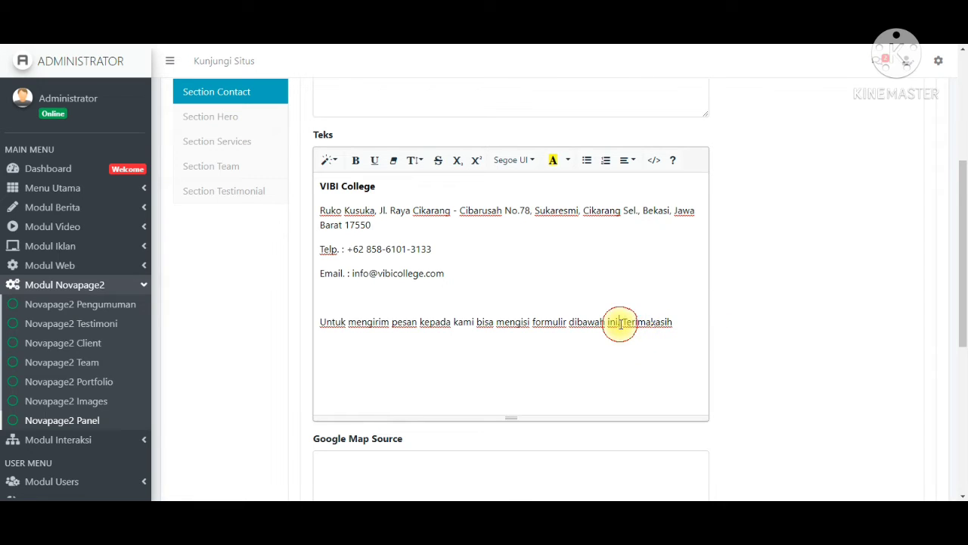
{"action": "left_click_drag", "start_coordinate": [621, 322], "coordinate": [672, 323]}
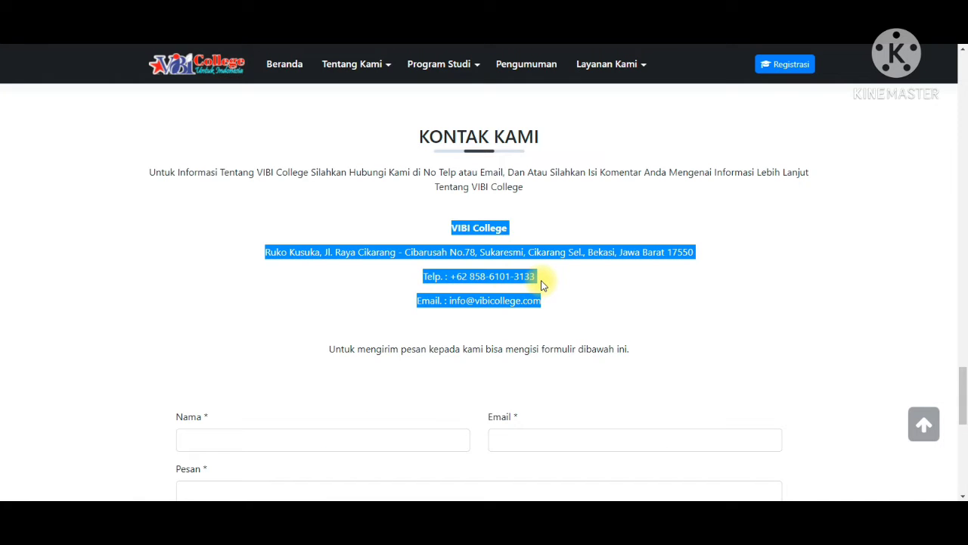
{"action": "left_click", "coordinate": [631, 339]}
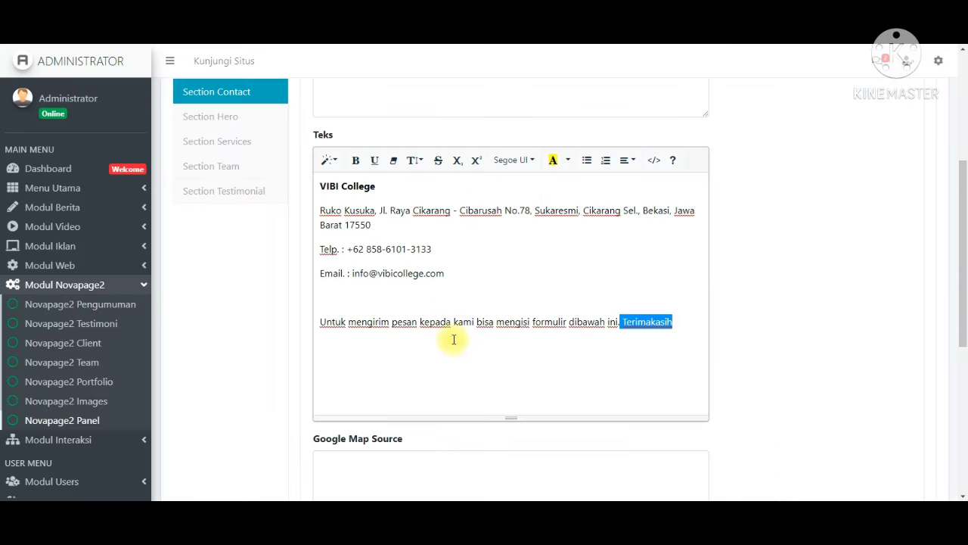
{"action": "scroll", "coordinate": [454, 339], "scroll_direction": "down", "scroll_amount": 5}
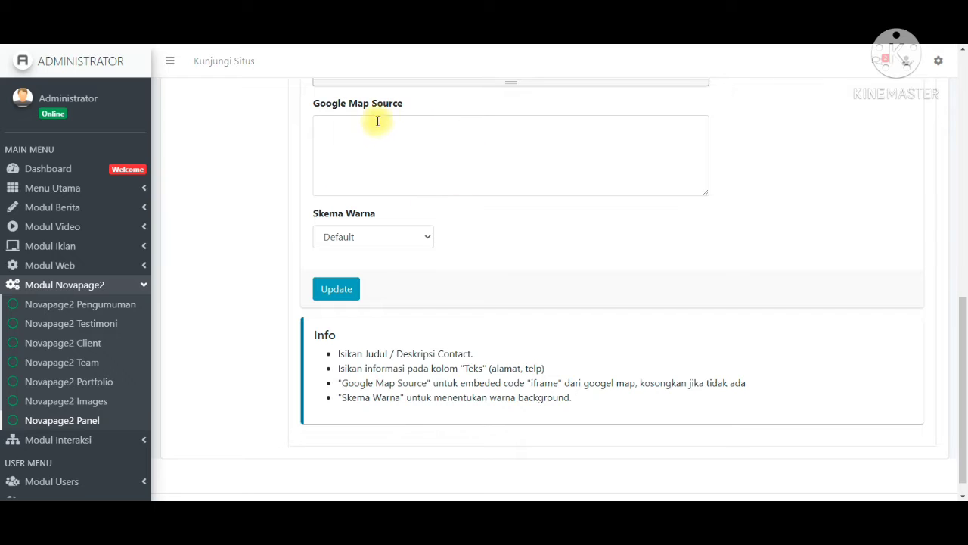
{"action": "left_click", "coordinate": [354, 158]}
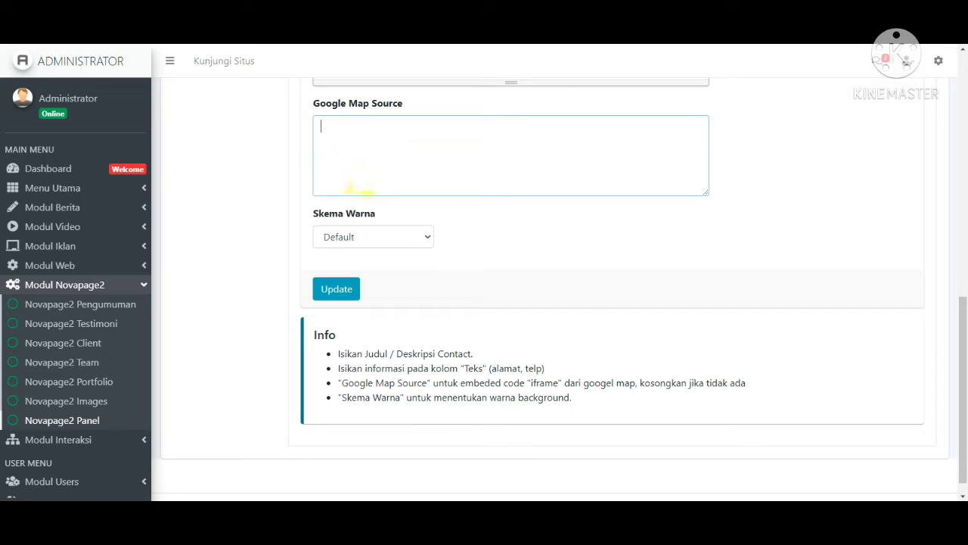
{"action": "type", "text": "https://googlemap.com"}
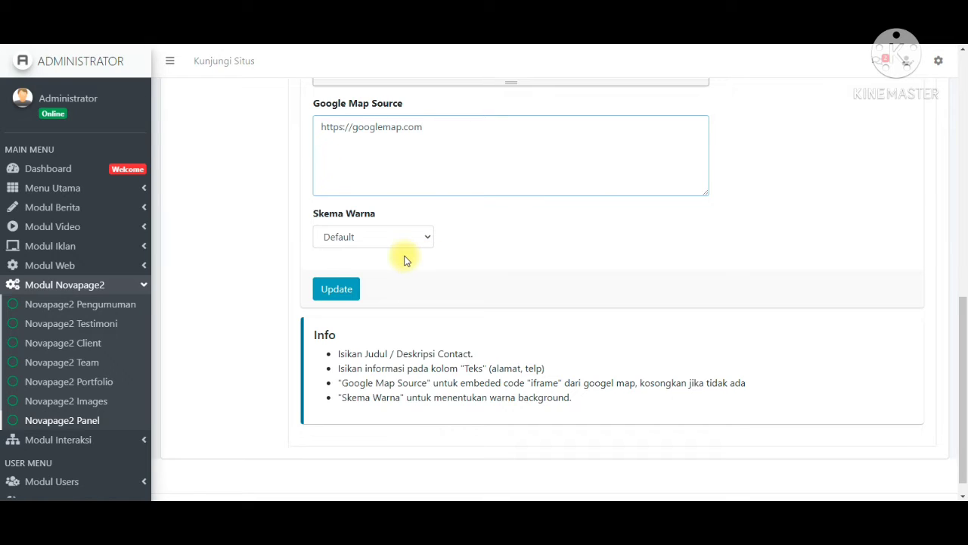
{"action": "left_click", "coordinate": [336, 291]}
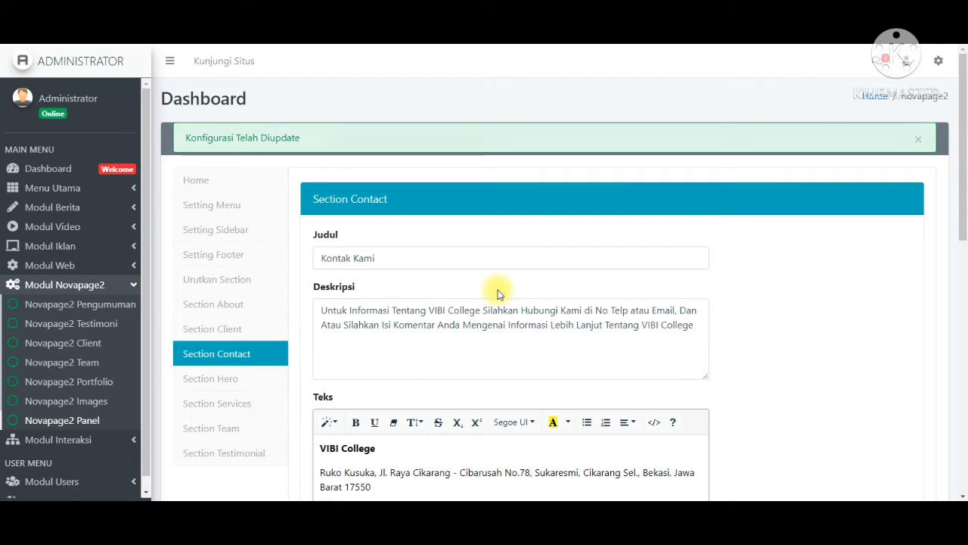
- Check the homepage's Kontak Kami section for the added "Terimakasih" and look over the contact form and the area below it
{"action": "scroll", "coordinate": [498, 295], "scroll_direction": "down", "scroll_amount": 5}
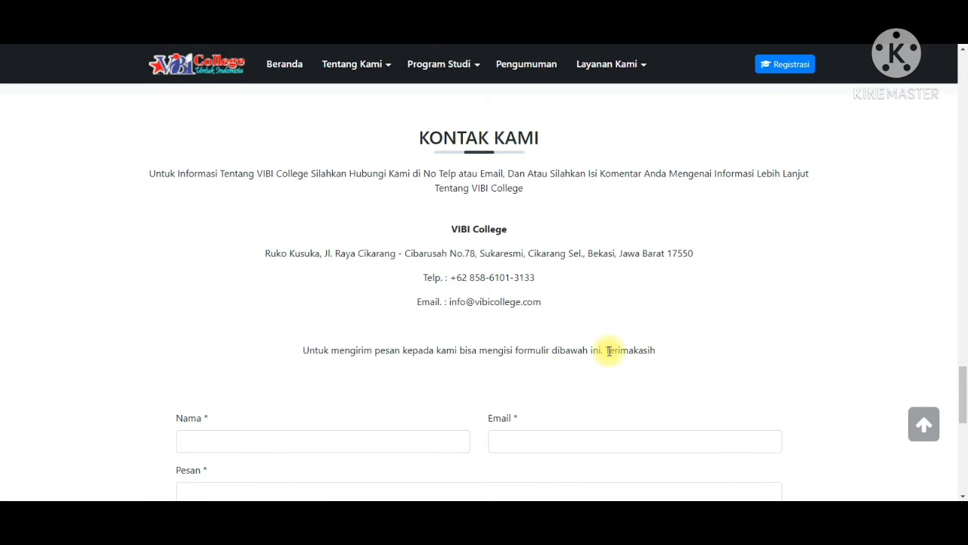
{"action": "left_click_drag", "start_coordinate": [607, 350], "coordinate": [687, 353]}
{"action": "left_click", "coordinate": [687, 361]}
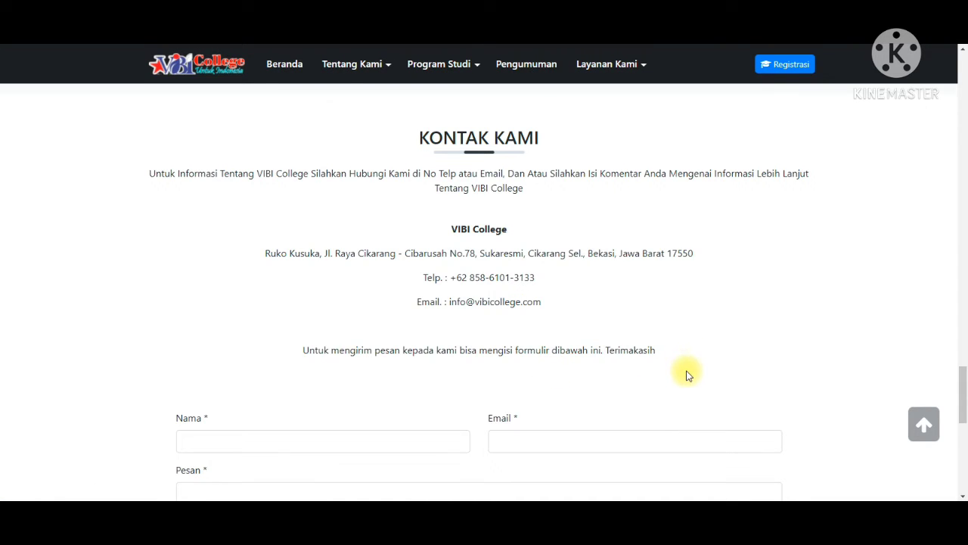
{"action": "scroll", "coordinate": [689, 374], "scroll_direction": "down", "scroll_amount": 4}
{"action": "scroll", "coordinate": [681, 371], "scroll_direction": "down", "scroll_amount": 3}
{"action": "scroll", "coordinate": [685, 370], "scroll_direction": "up", "scroll_amount": 6}
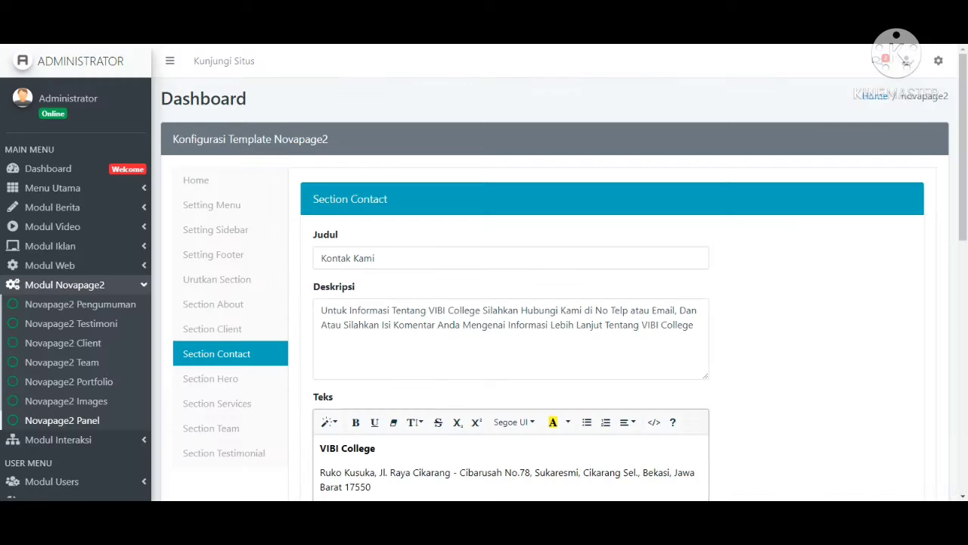
- Review the Contact section's saved settings and read the info note on what the Google Map Source field requires
{"action": "scroll", "coordinate": [454, 295], "scroll_direction": "down", "scroll_amount": 3}
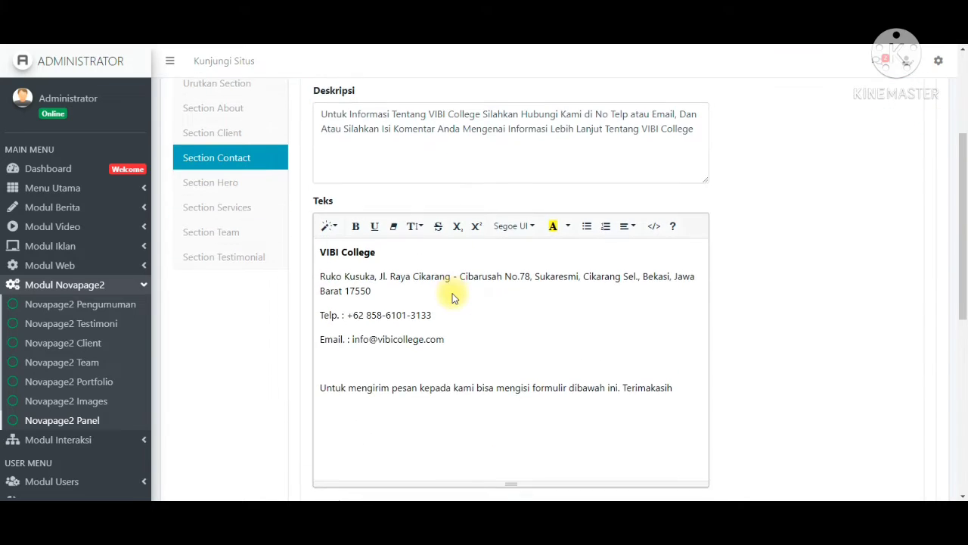
{"action": "scroll", "coordinate": [452, 298], "scroll_direction": "down", "scroll_amount": 1}
{"action": "scroll", "coordinate": [560, 340], "scroll_direction": "down", "scroll_amount": 1}
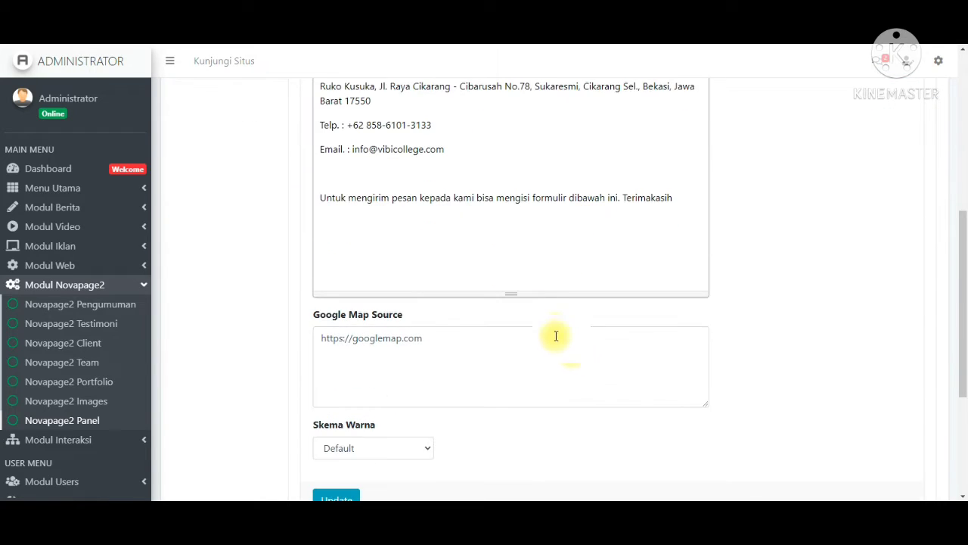
{"action": "scroll", "coordinate": [475, 269], "scroll_direction": "down", "scroll_amount": 3}
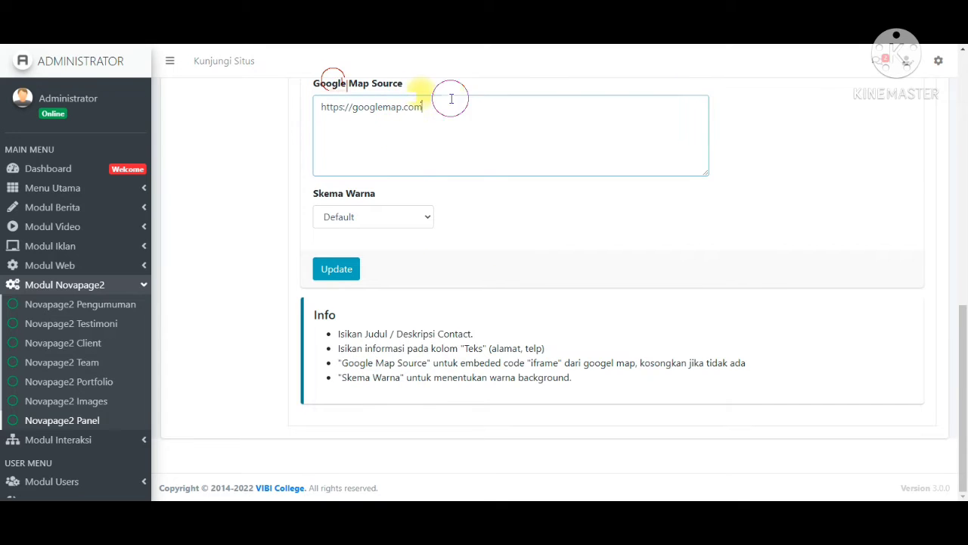
{"action": "left_click_drag", "start_coordinate": [341, 363], "coordinate": [492, 381]}
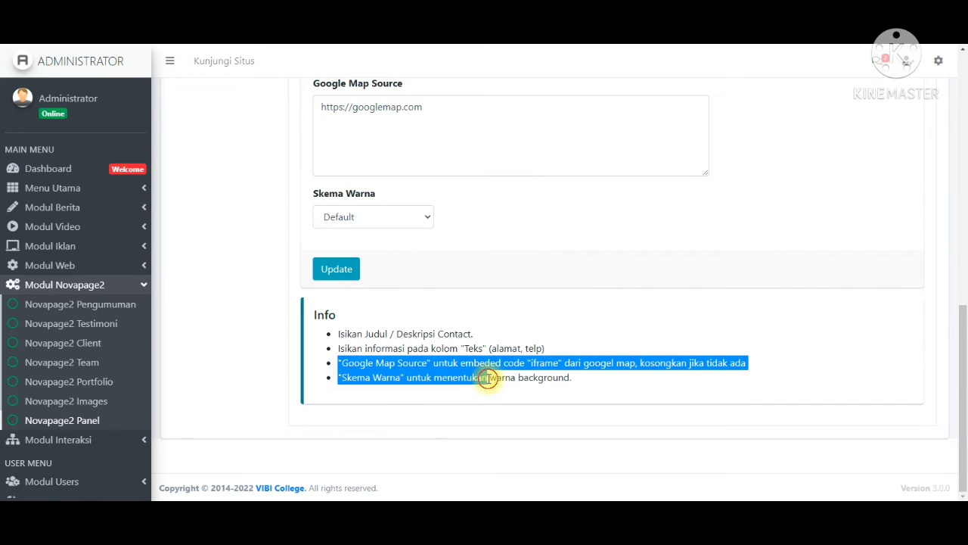
{"action": "left_click", "coordinate": [463, 366]}
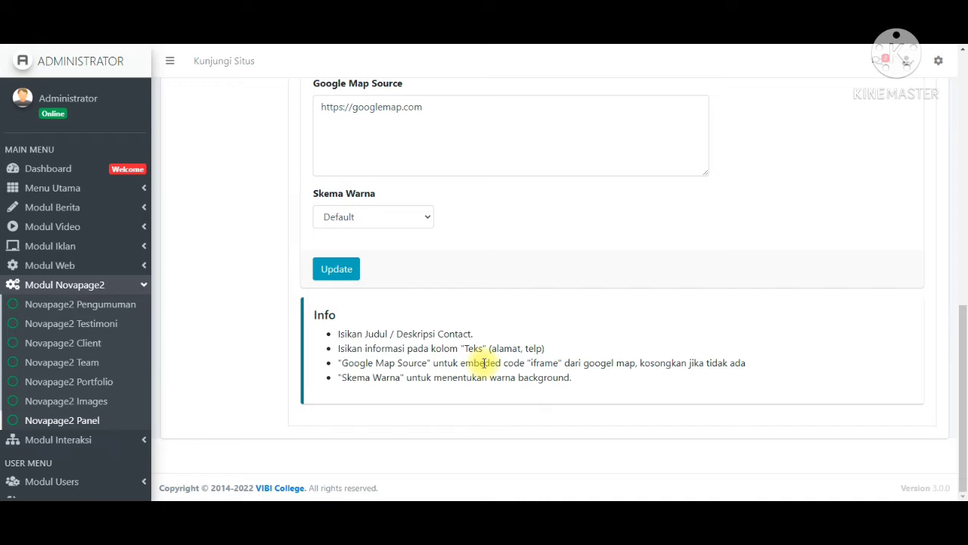
{"action": "left_click_drag", "start_coordinate": [531, 363], "coordinate": [590, 363]}
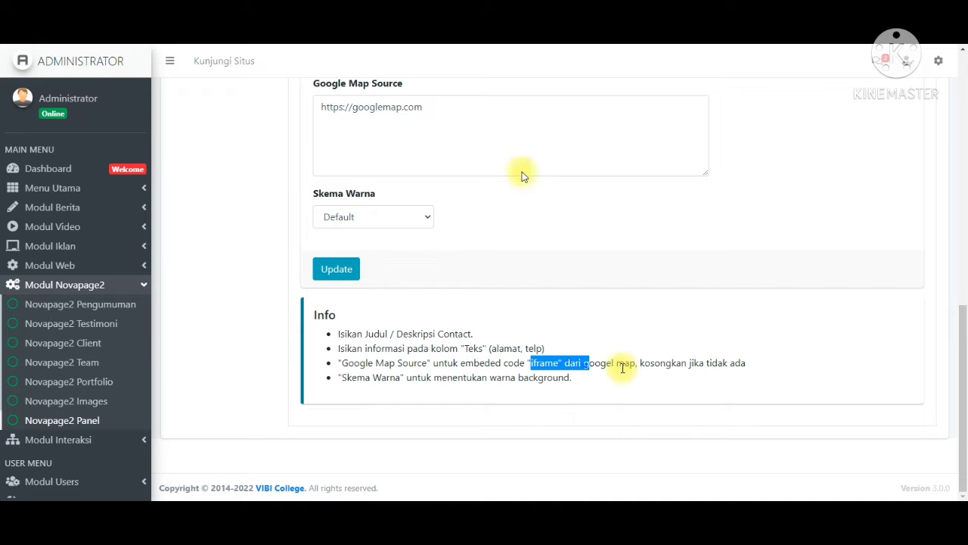
{"action": "left_click", "coordinate": [545, 157]}
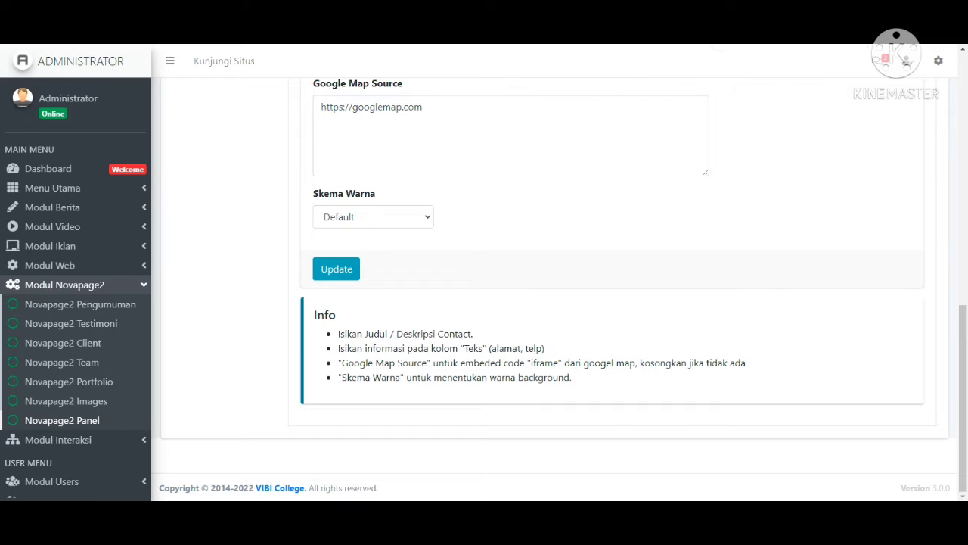
- Search the web for "googlemap" in a new browser tab and open Google Maps from the results
{"action": "key", "text": "ctrl+t"}
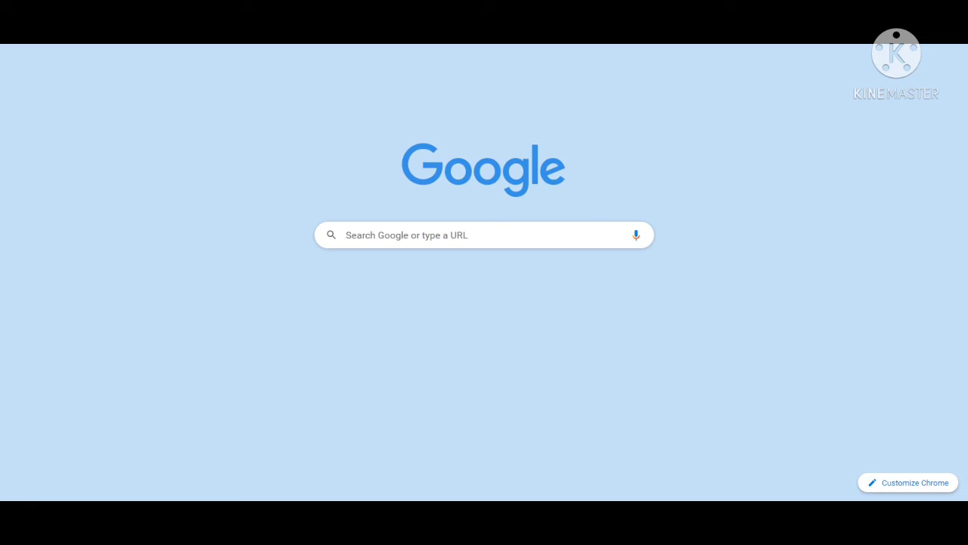
{"action": "type", "text": "googlemap"}
{"action": "key", "text": "Return"}
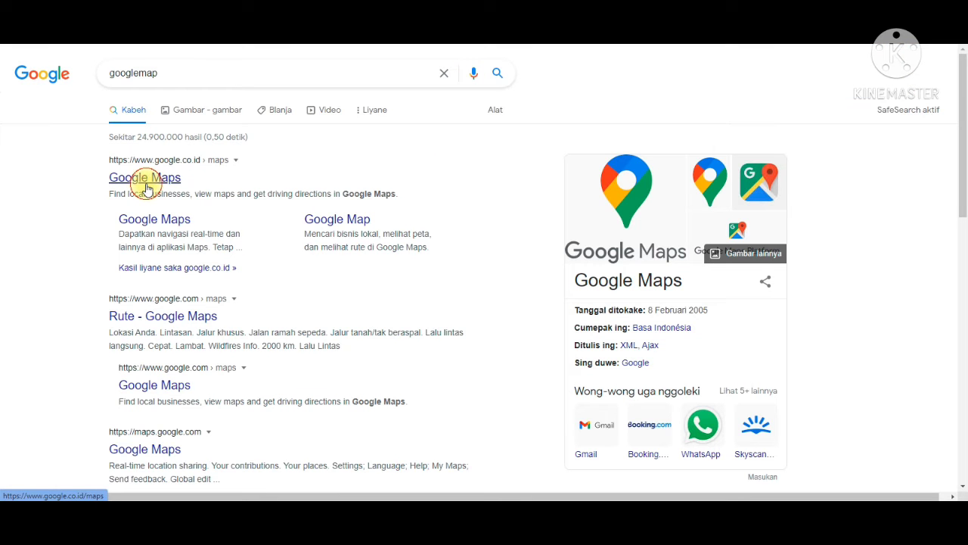
{"action": "left_click", "coordinate": [146, 184]}
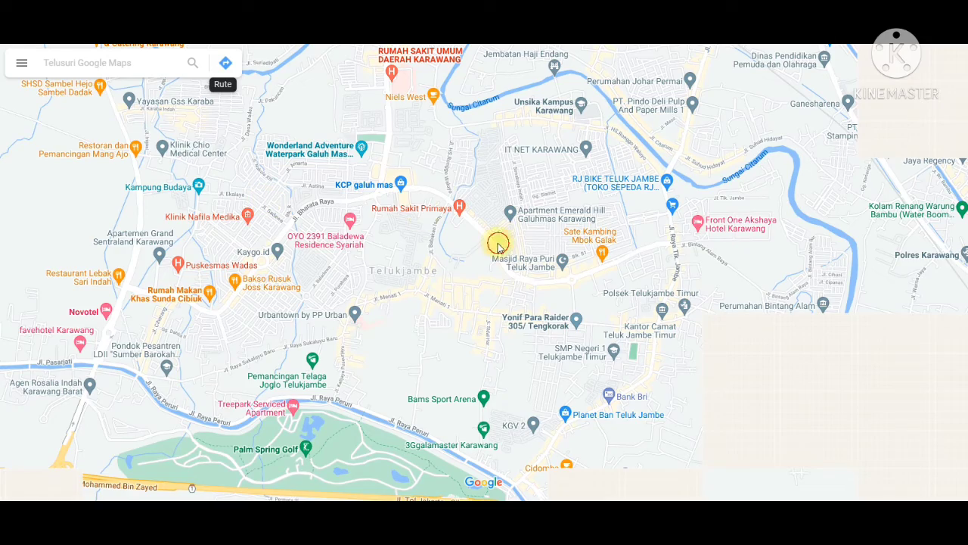
- Select Yonif Para Raider 305/ Tengkorak on the map and view its link sharing and map embedding options
{"action": "left_click_drag", "start_coordinate": [498, 243], "coordinate": [492, 217]}
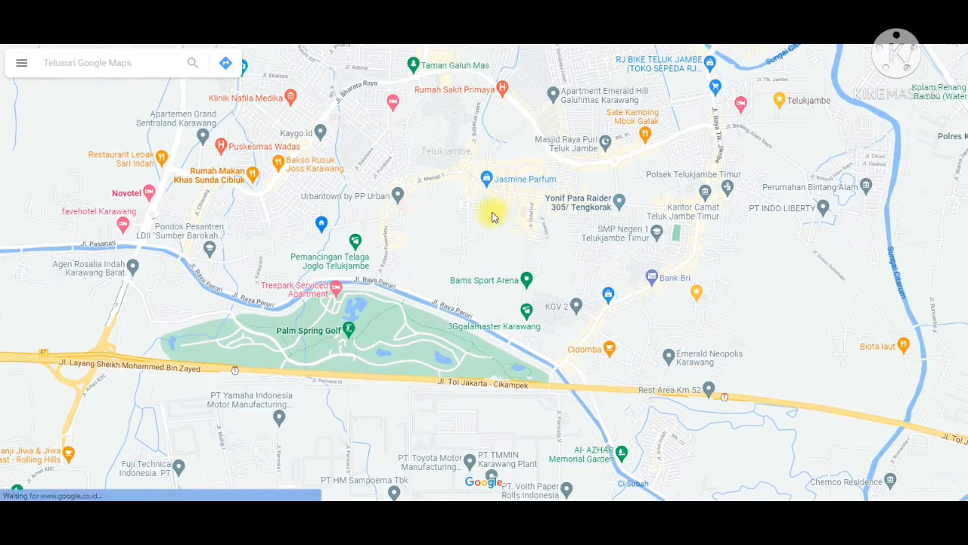
{"action": "left_click_drag", "start_coordinate": [541, 196], "coordinate": [465, 227]}
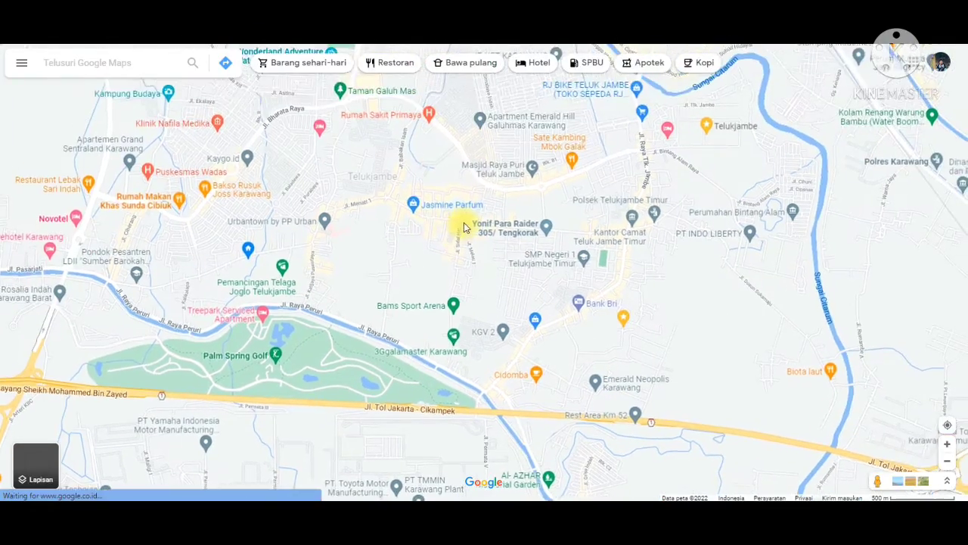
{"action": "left_click", "coordinate": [546, 228]}
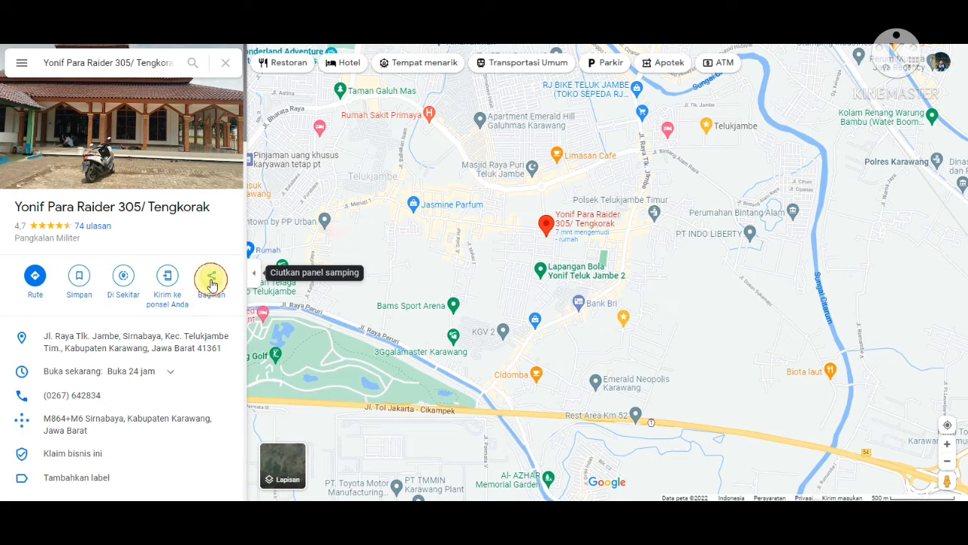
{"action": "left_click", "coordinate": [211, 277]}
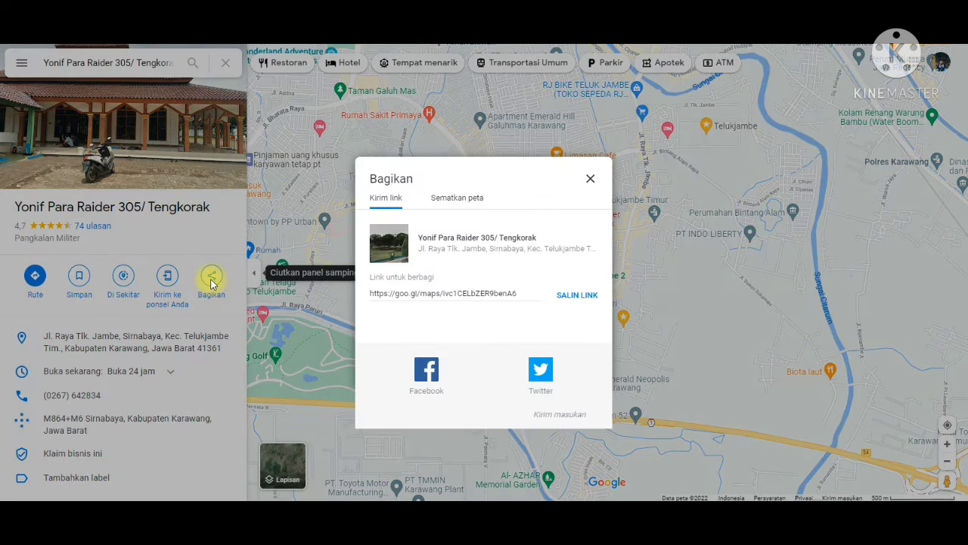
{"action": "left_click", "coordinate": [454, 198]}
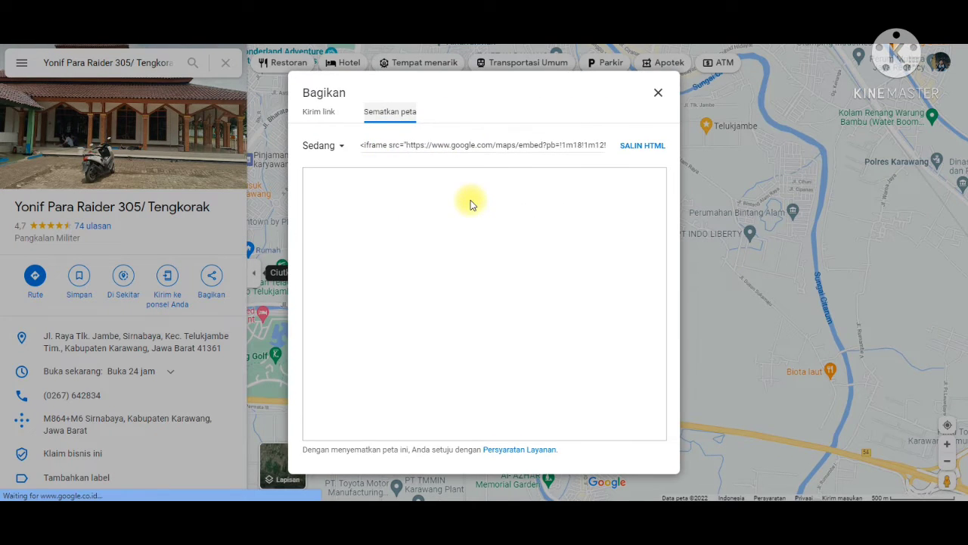
{"action": "left_click", "coordinate": [330, 114]}
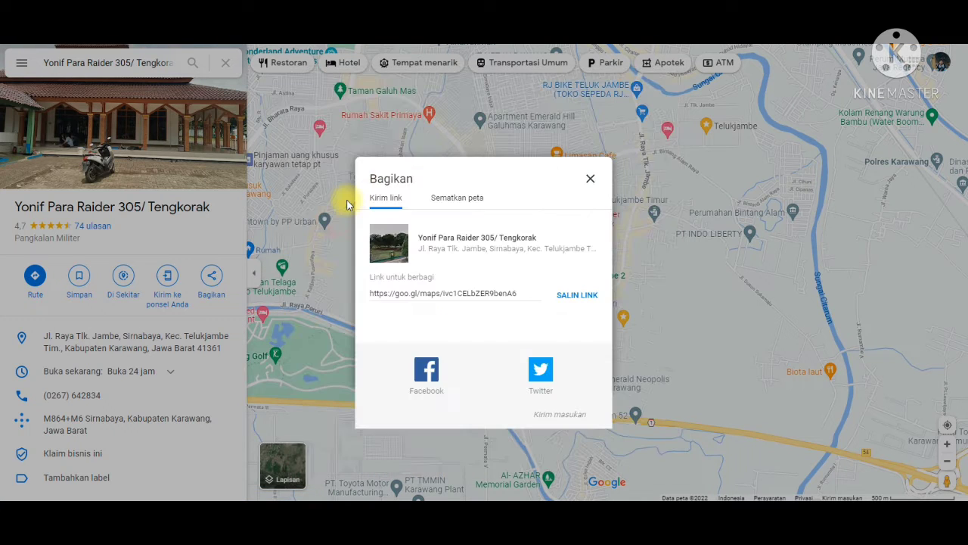
{"action": "left_click", "coordinate": [348, 204]}
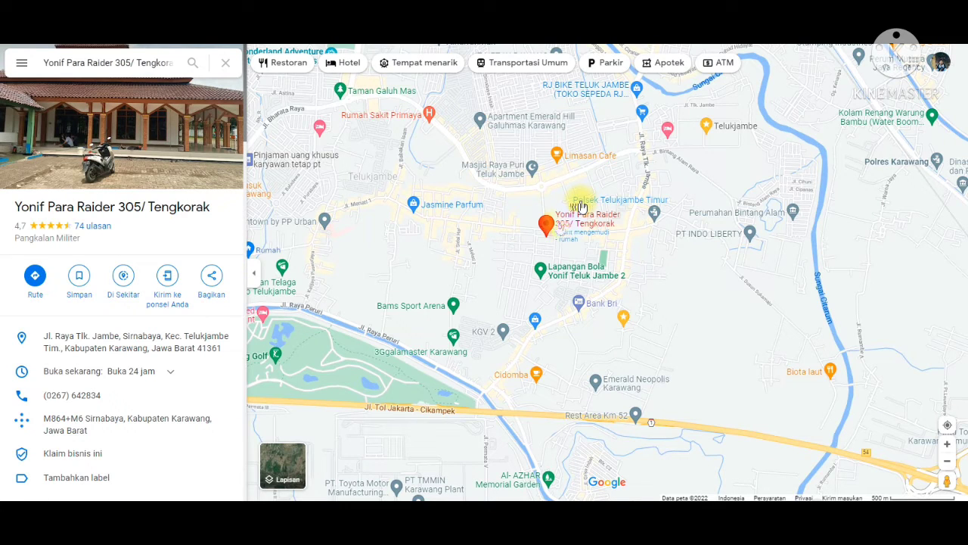
- Copy the map embed HTML code for Yonif Para Raider 305/ Tengkorak from its sharing options
{"action": "left_click", "coordinate": [215, 281]}
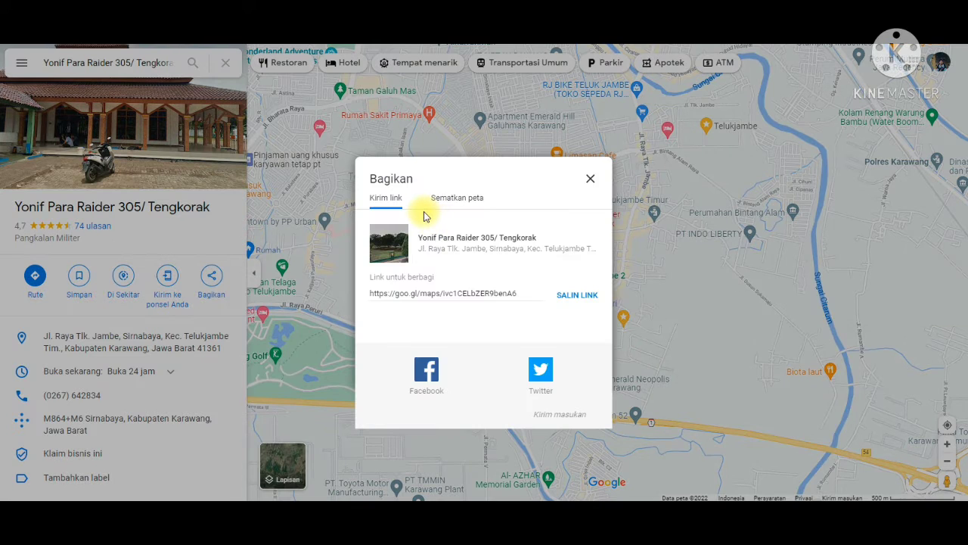
{"action": "left_click", "coordinate": [446, 196]}
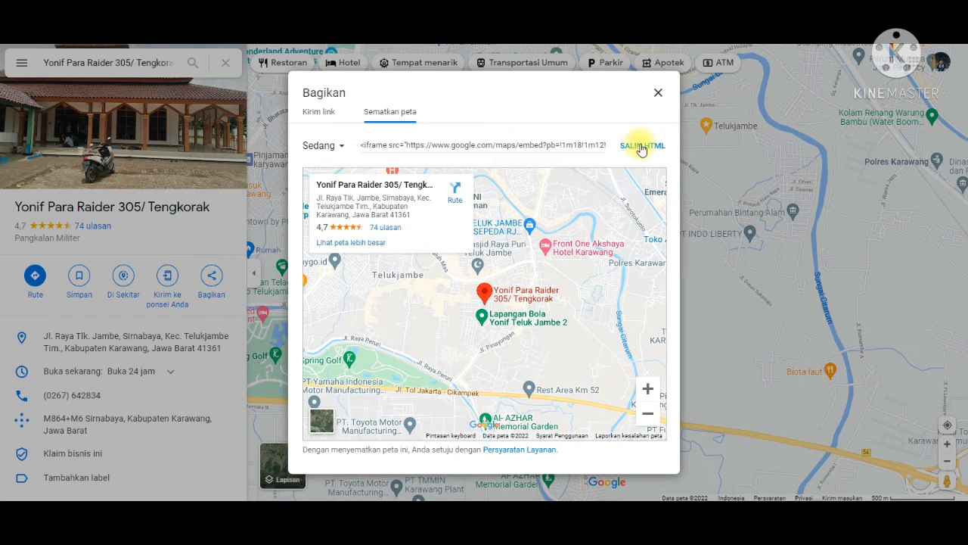
{"action": "left_click", "coordinate": [563, 146]}
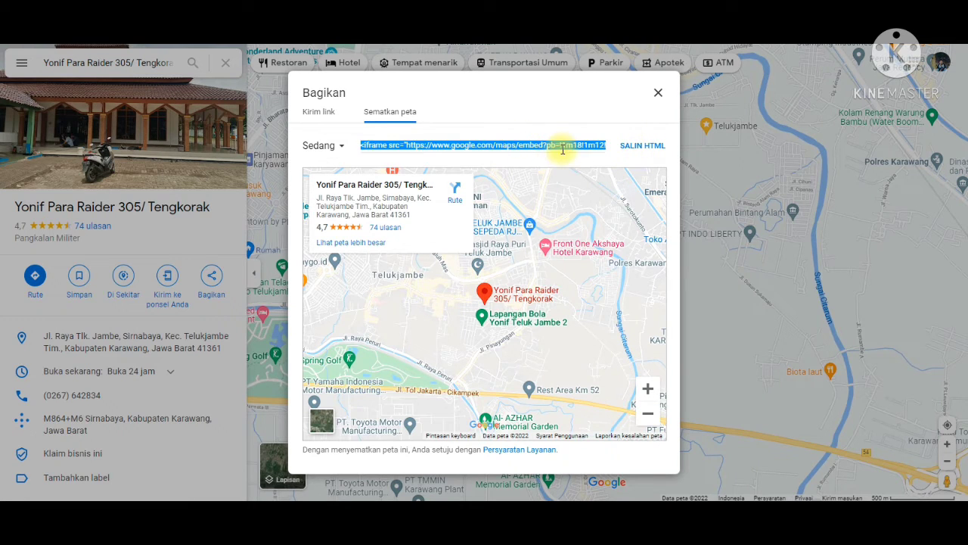
{"action": "left_click", "coordinate": [634, 148]}
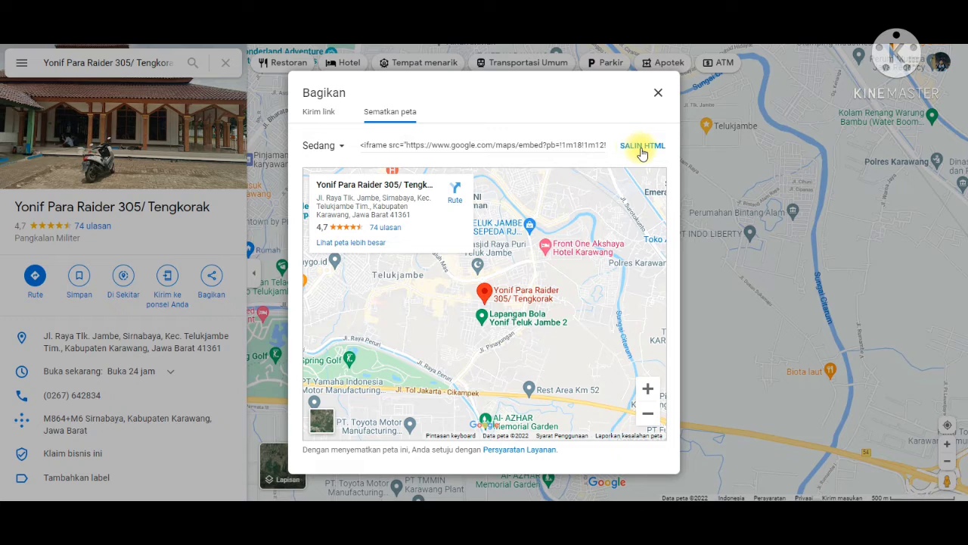
{"action": "left_click", "coordinate": [641, 149]}
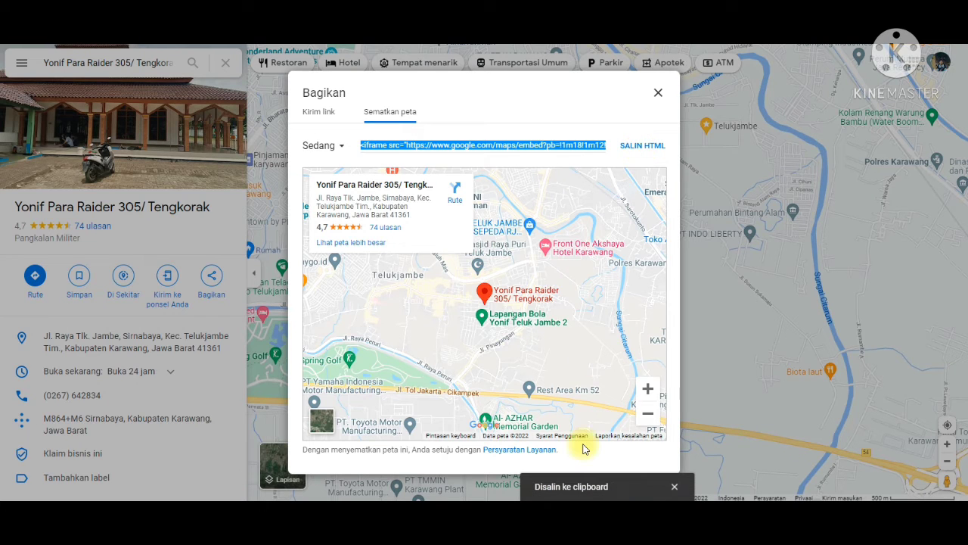
{"action": "left_click_drag", "start_coordinate": [564, 486], "coordinate": [609, 486]}
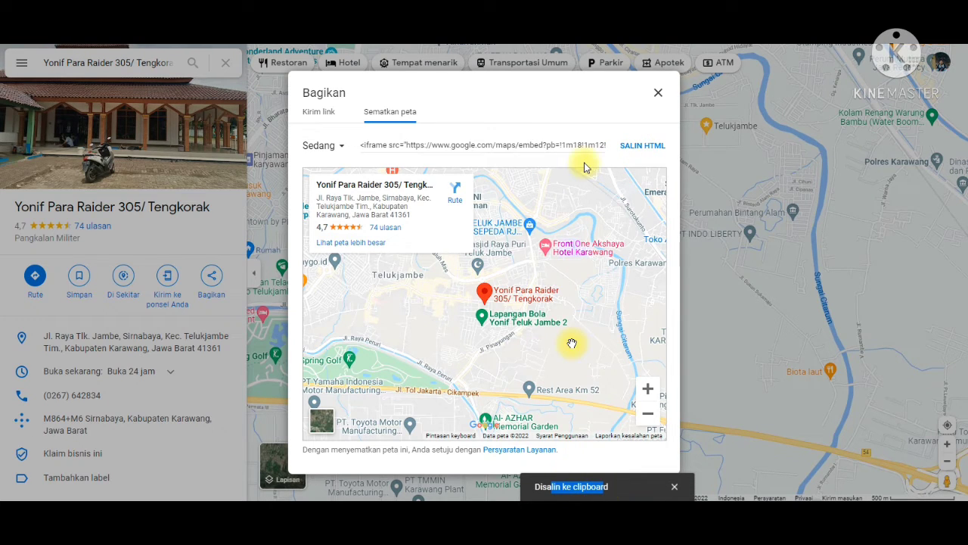
{"action": "left_click", "coordinate": [581, 97]}
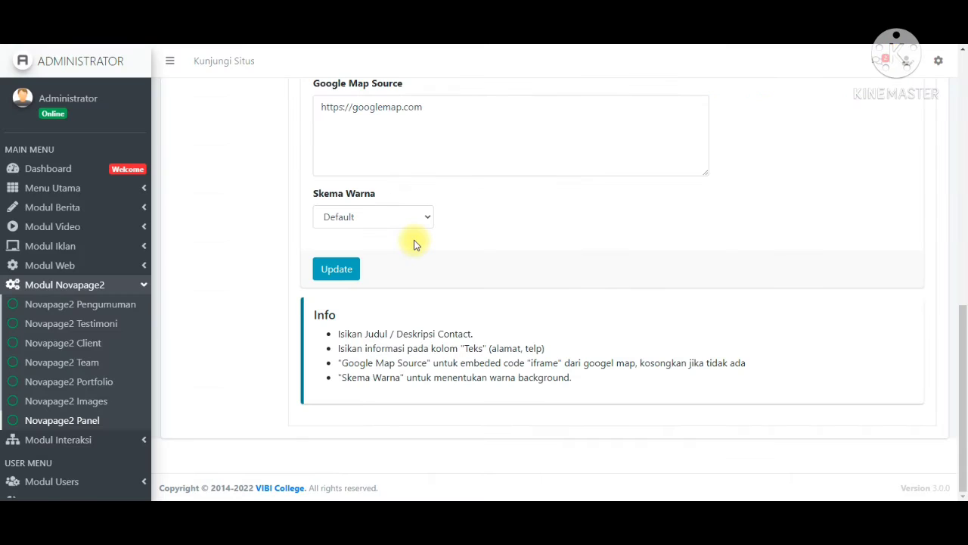
- Replace the Contact section's Google Map Source with the copied iframe embed code and save the section settings
{"action": "left_click_drag", "start_coordinate": [447, 135], "coordinate": [313, 84]}
{"action": "key", "text": "ctrl+v"}
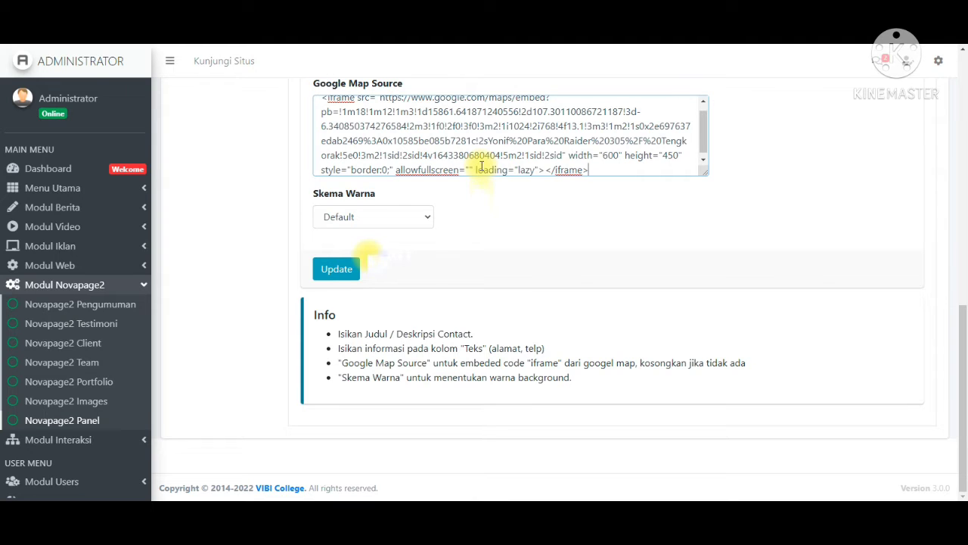
{"action": "left_click", "coordinate": [336, 269]}
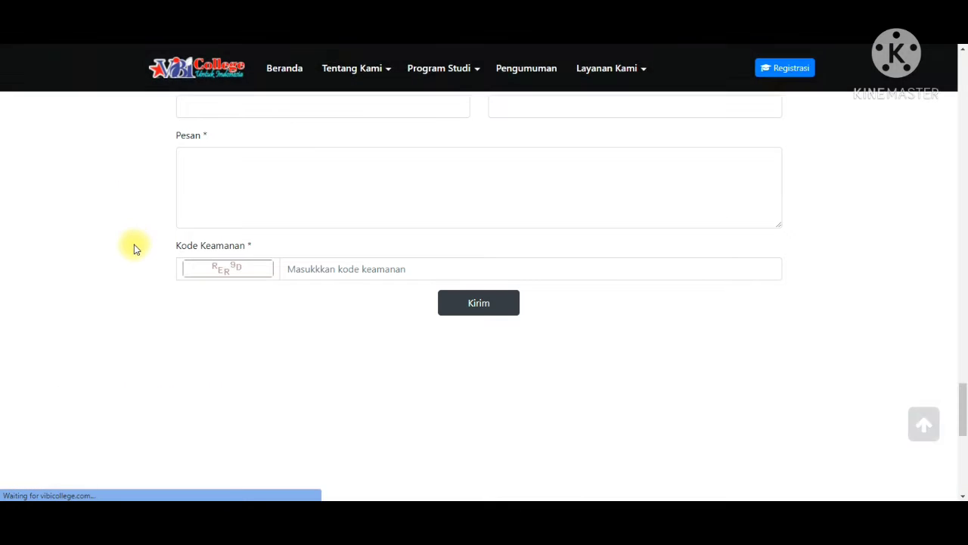
- Check the embedded Google map below the homepage's contact form and look at the footer beneath it
{"action": "scroll", "coordinate": [136, 259], "scroll_direction": "down", "scroll_amount": 2}
{"action": "scroll", "coordinate": [138, 262], "scroll_direction": "down", "scroll_amount": 1}
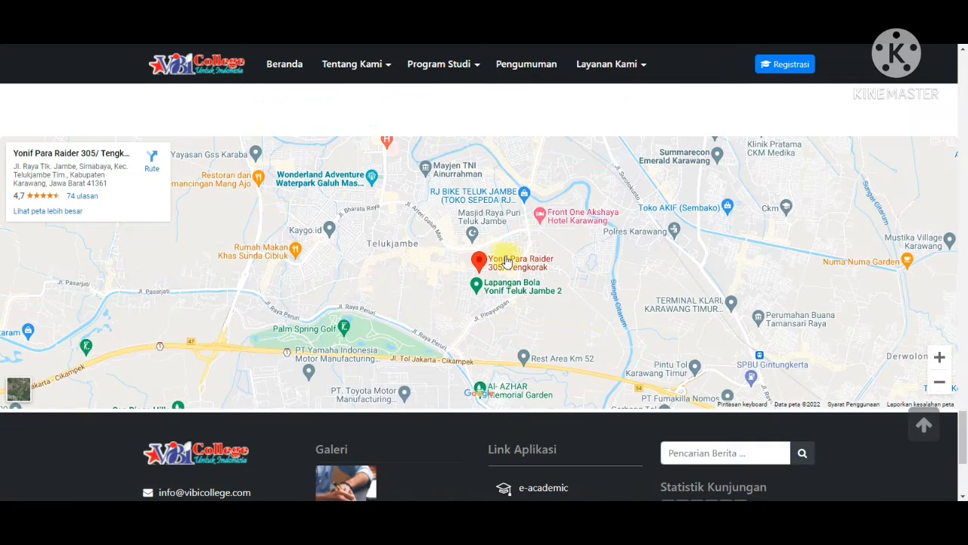
{"action": "mouse_move", "coordinate": [558, 270]}
{"action": "left_mouse_down"}
{"action": "mouse_move", "coordinate": [542, 254]}
{"action": "mouse_move", "coordinate": [556, 252]}
{"action": "left_mouse_up"}
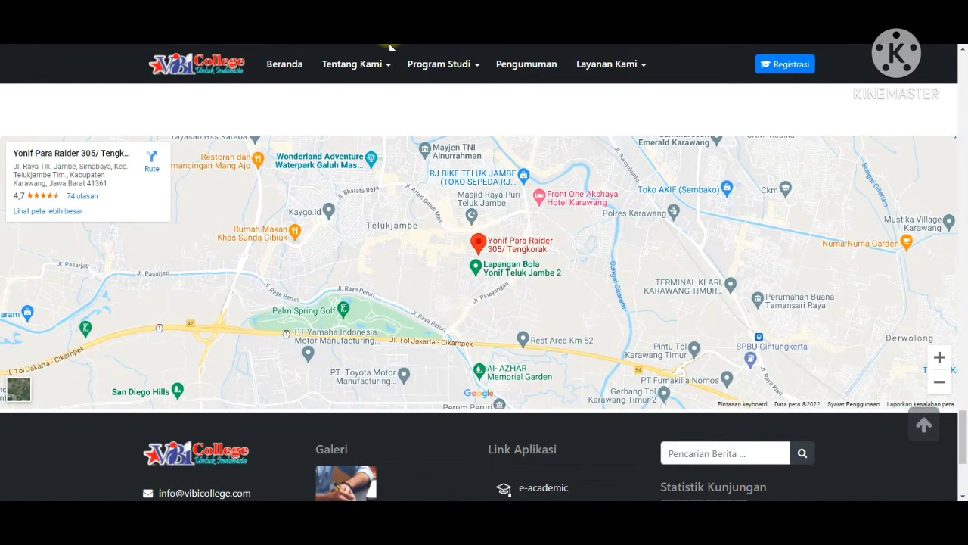
{"action": "left_click_drag", "start_coordinate": [595, 219], "coordinate": [595, 173]}
{"action": "scroll", "coordinate": [585, 320], "scroll_direction": "down", "scroll_amount": 3}
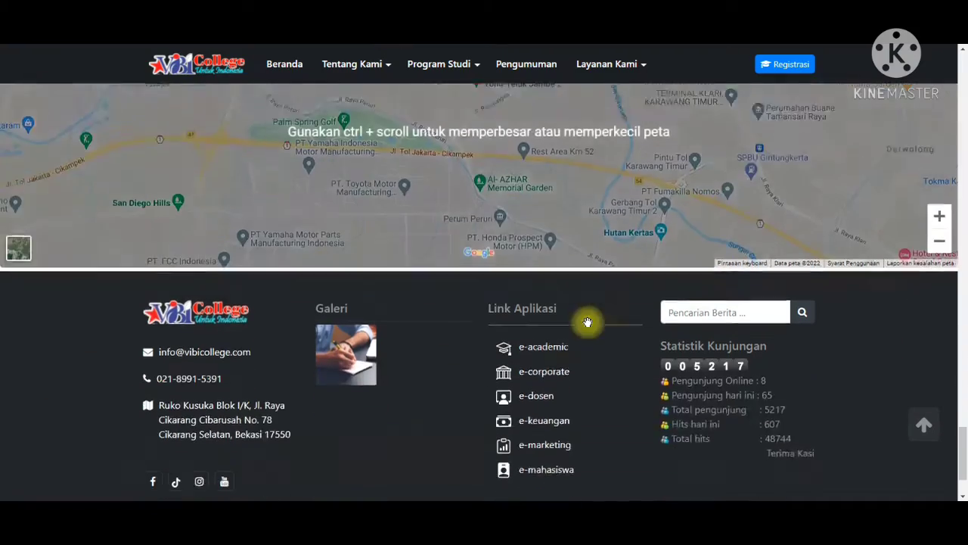
- Return to the homepage's hero section and look at the Tentang Kami and Program Studi submenus in the navigation bar
{"action": "scroll", "coordinate": [612, 412], "scroll_direction": "up", "scroll_amount": 15}
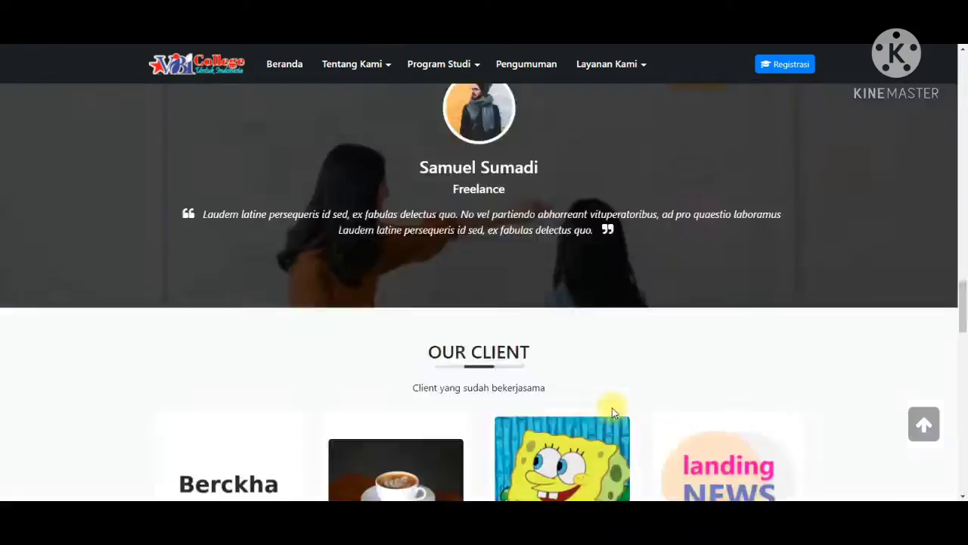
{"action": "scroll", "coordinate": [612, 400], "scroll_direction": "up", "scroll_amount": 6}
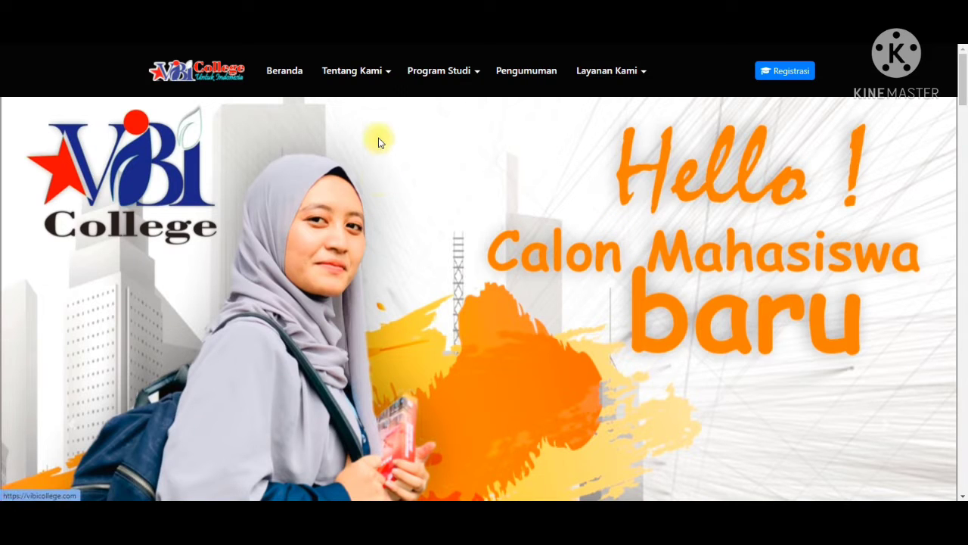
{"action": "left_click", "coordinate": [344, 70]}
{"action": "left_click", "coordinate": [415, 70]}
{"action": "left_click", "coordinate": [363, 73]}
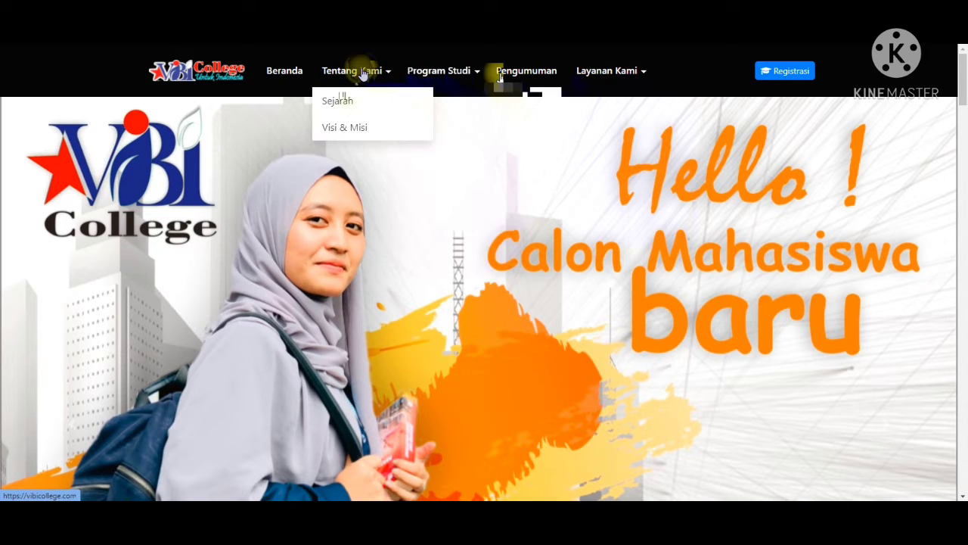
- Look at the Layanan Kami, Program Studi and Tentang Kami submenus in the homepage's navigation bar
{"action": "left_click", "coordinate": [606, 71]}
{"action": "left_click", "coordinate": [423, 70]}
{"action": "left_click", "coordinate": [345, 70]}
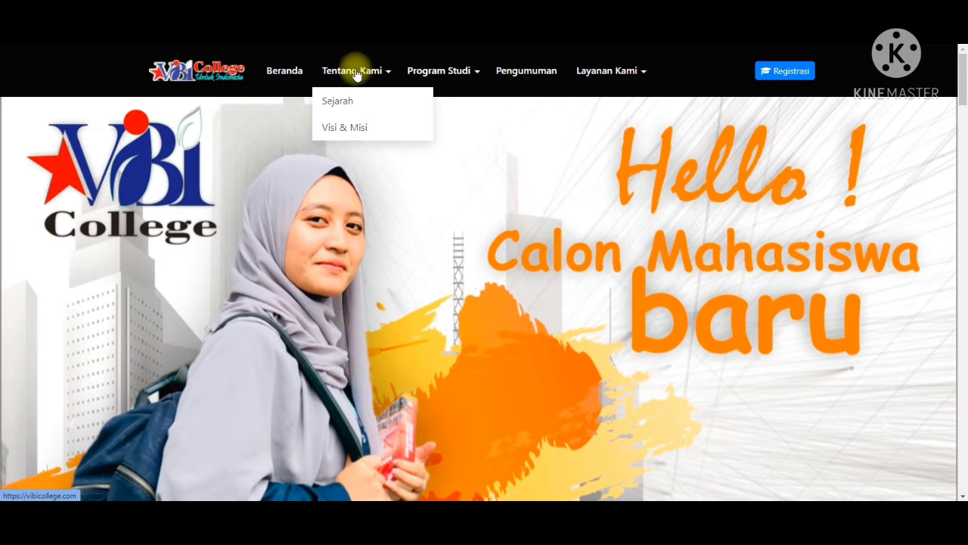
{"action": "left_click", "coordinate": [356, 73]}
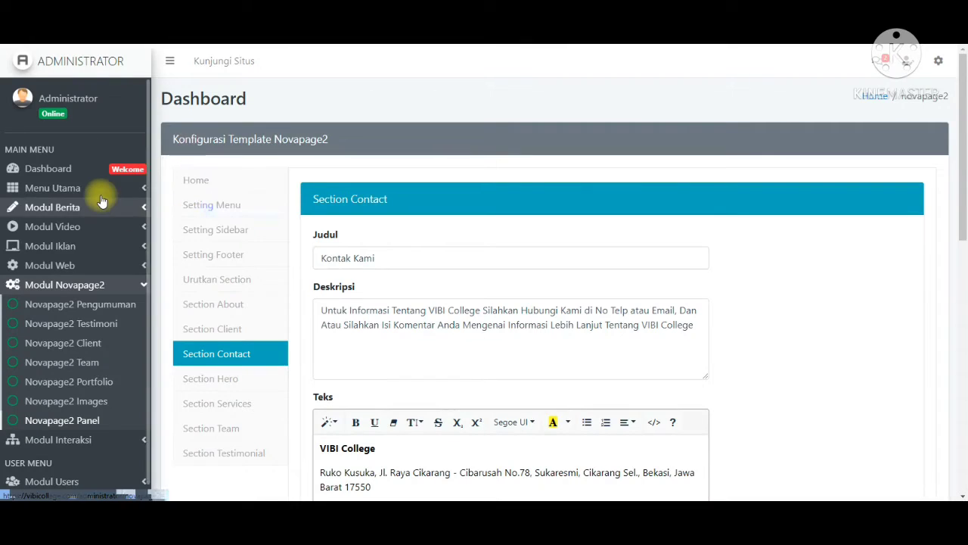
- Open the Menu Website page in the admin dashboard and compare its menu structure with the homepage's Tentang Kami submenu
{"action": "left_click", "coordinate": [95, 188]}
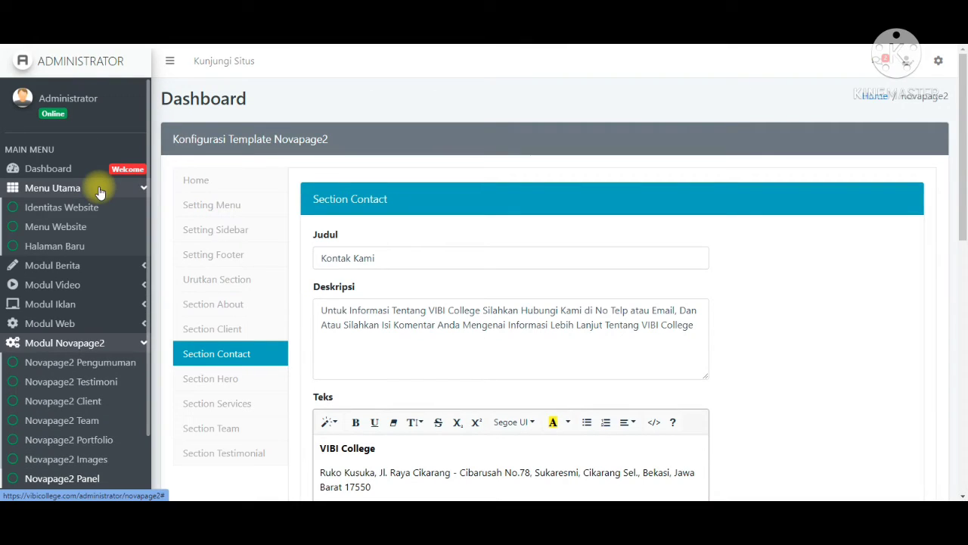
{"action": "left_click", "coordinate": [83, 225]}
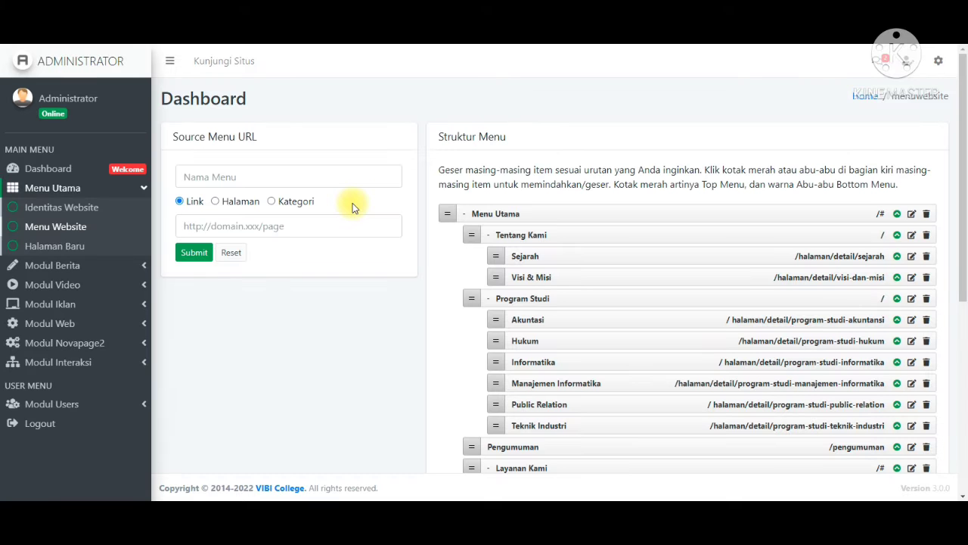
{"action": "scroll", "coordinate": [552, 246], "scroll_direction": "down", "scroll_amount": 1}
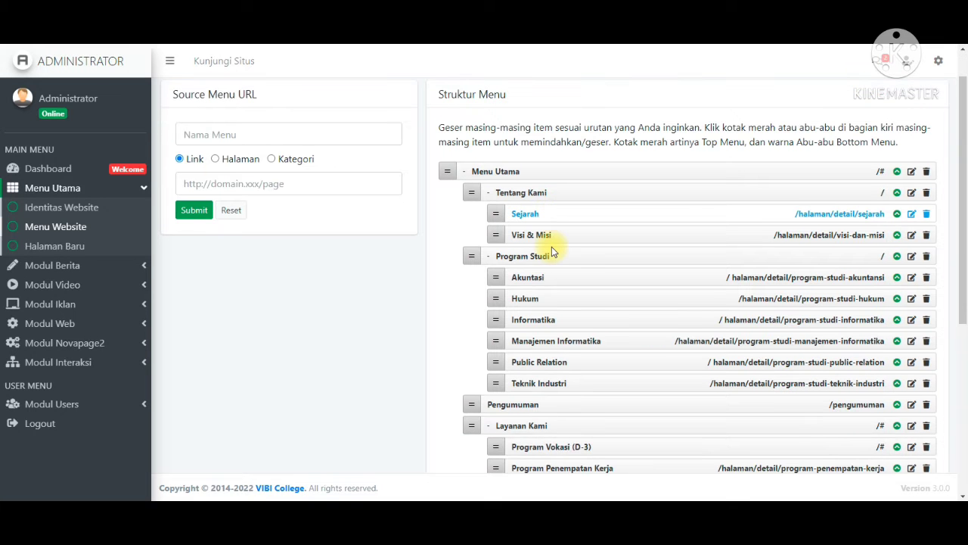
{"action": "scroll", "coordinate": [552, 252], "scroll_direction": "down", "scroll_amount": 1}
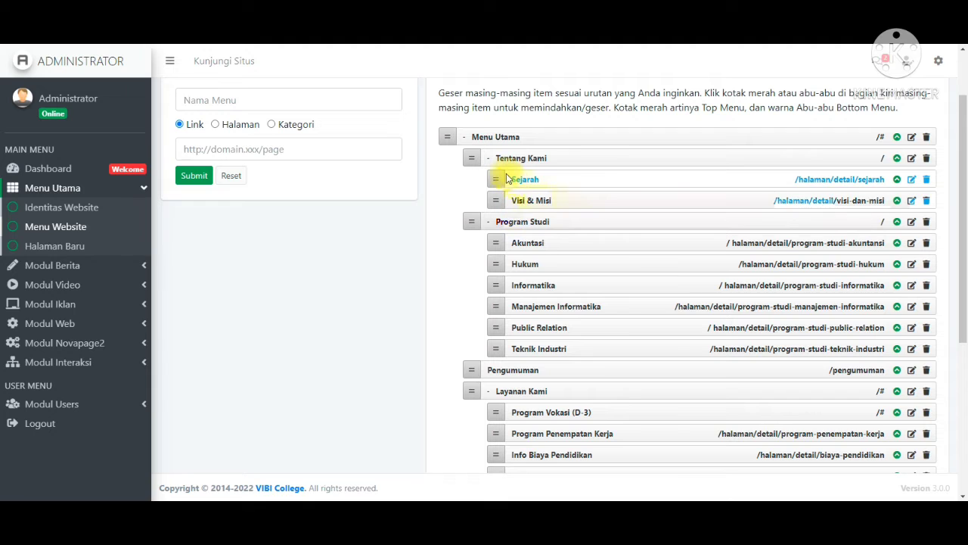
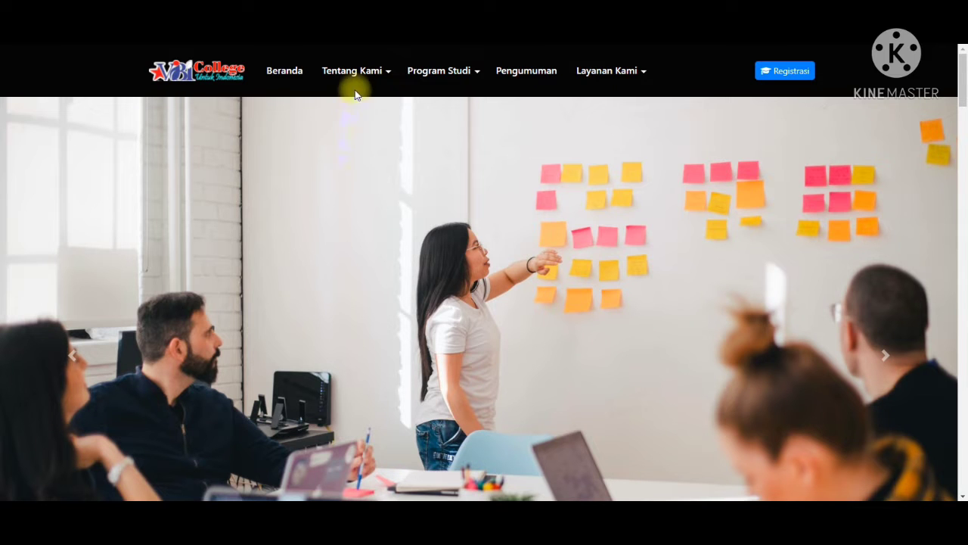
{"action": "left_click", "coordinate": [357, 79]}
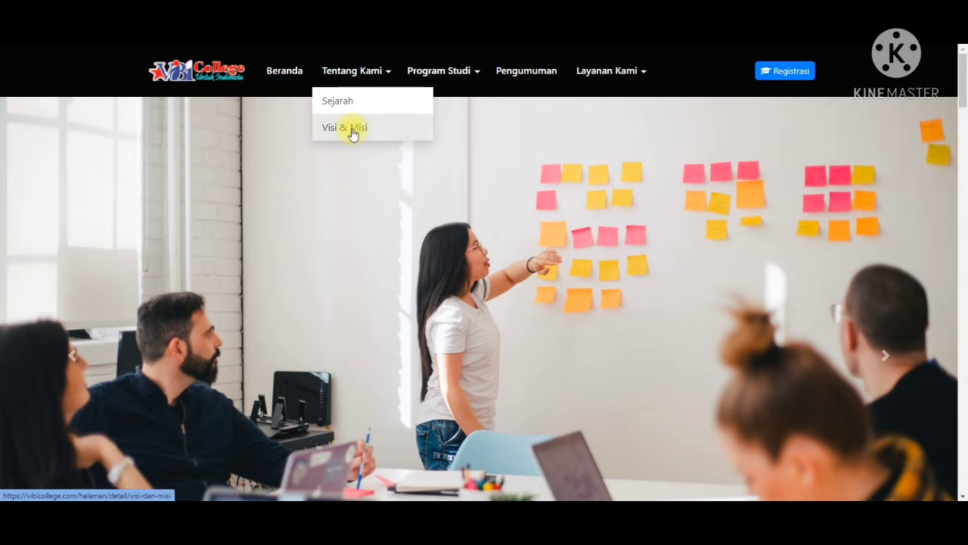
{"action": "left_click", "coordinate": [355, 71]}
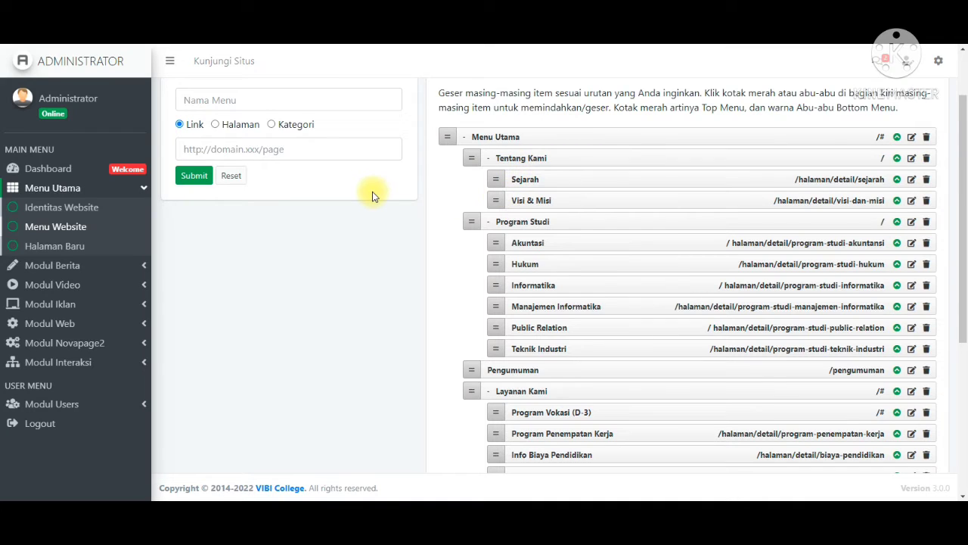
- Add a website menu item named Lokasi of type Link with the URL lokasi
{"action": "scroll", "coordinate": [372, 195], "scroll_direction": "up", "scroll_amount": 1}
{"action": "left_click", "coordinate": [267, 178]}
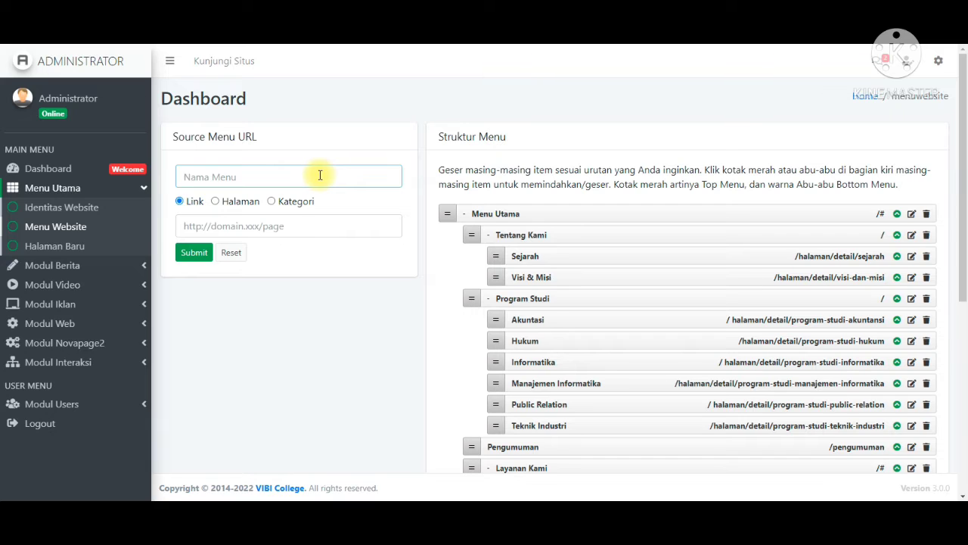
{"action": "type", "text": "Lokasi"}
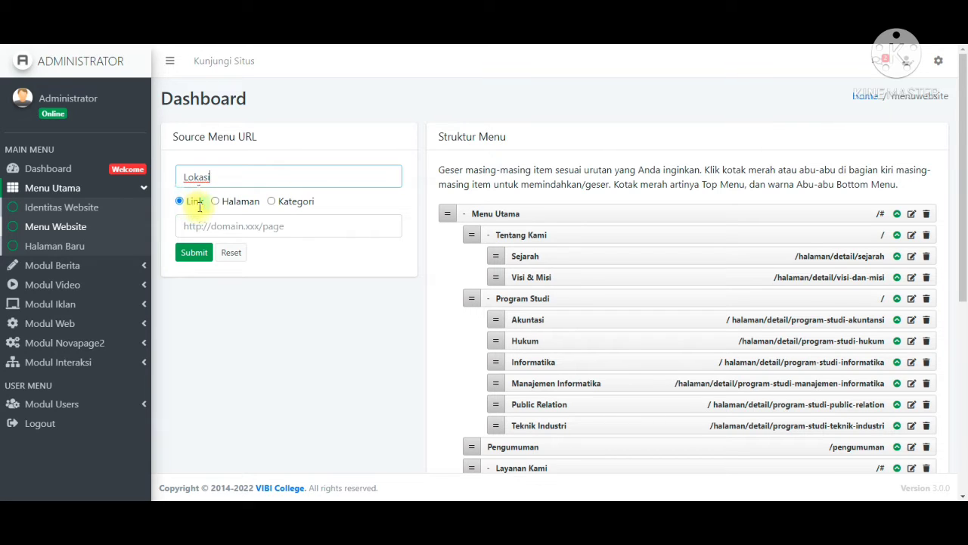
{"action": "left_click", "coordinate": [247, 226]}
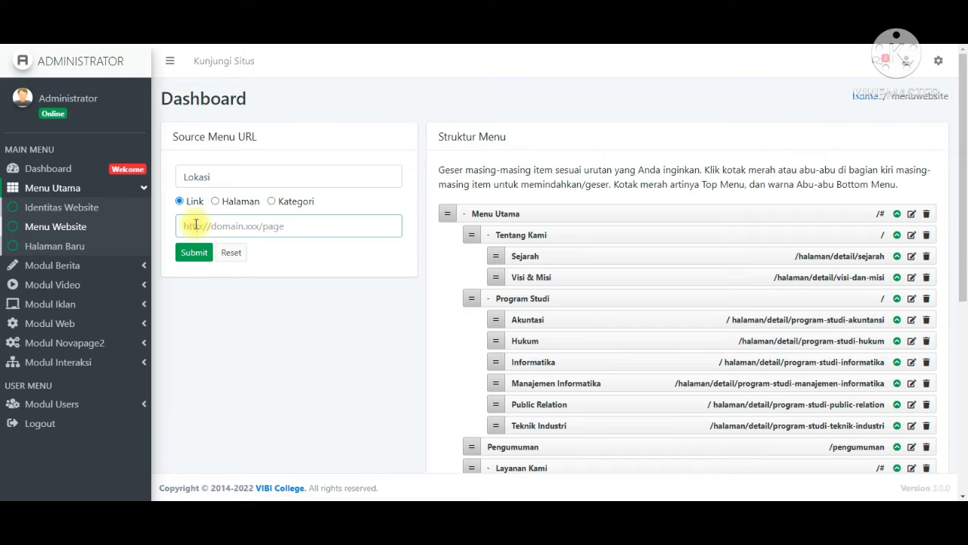
{"action": "left_click", "coordinate": [209, 230]}
{"action": "type", "text": "lokasi"}
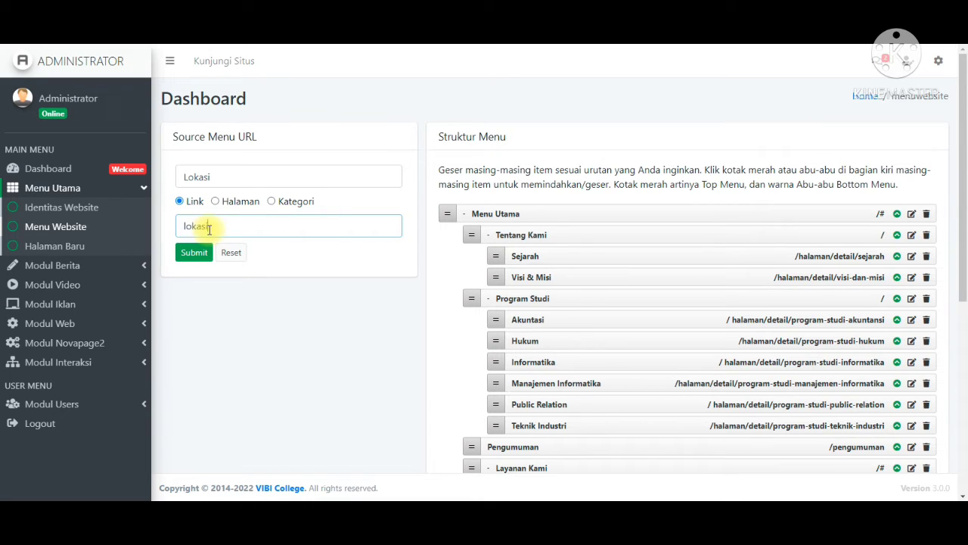
{"action": "left_click", "coordinate": [195, 254]}
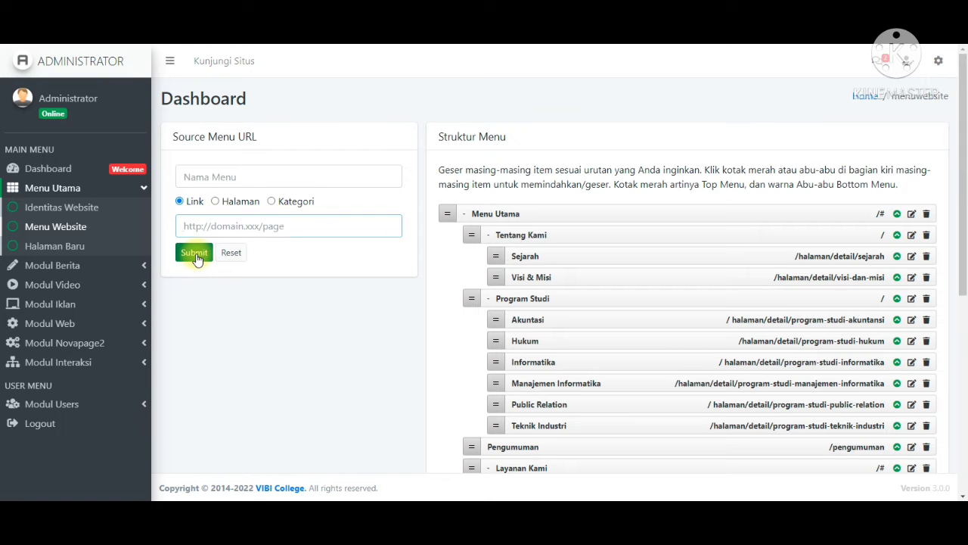
- Move the Lokasi item into the Tentang Kami submenu, between Sejarah and Visi & Misi
{"action": "scroll", "coordinate": [668, 381], "scroll_direction": "down", "scroll_amount": 5}
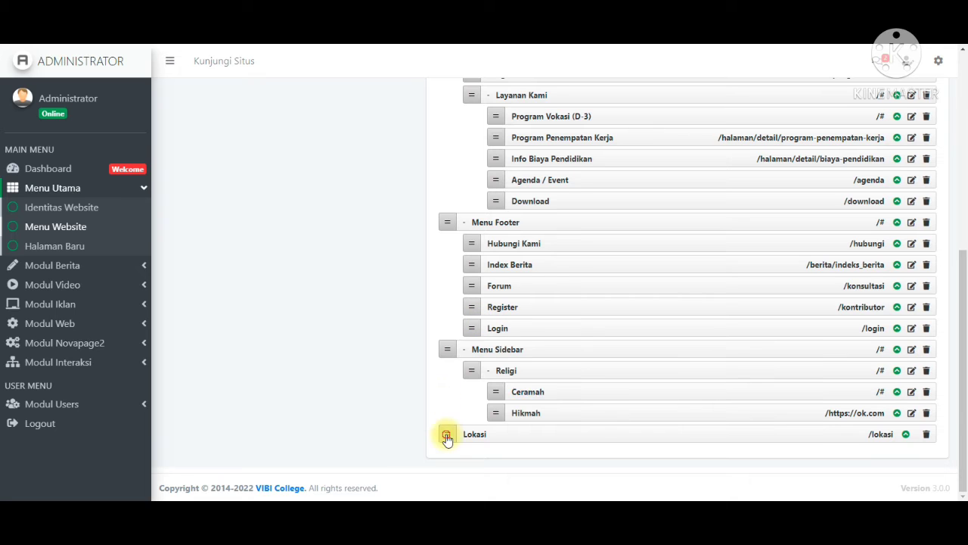
{"action": "left_click_drag", "start_coordinate": [447, 437], "coordinate": [447, 235]}
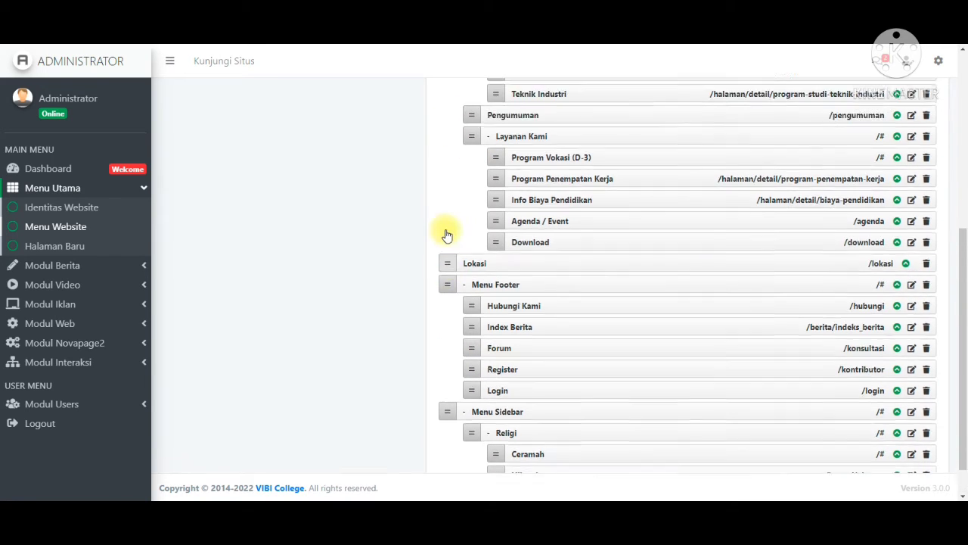
{"action": "scroll", "coordinate": [446, 234], "scroll_direction": "up", "scroll_amount": 2}
{"action": "left_click_drag", "start_coordinate": [447, 380], "coordinate": [485, 124]}
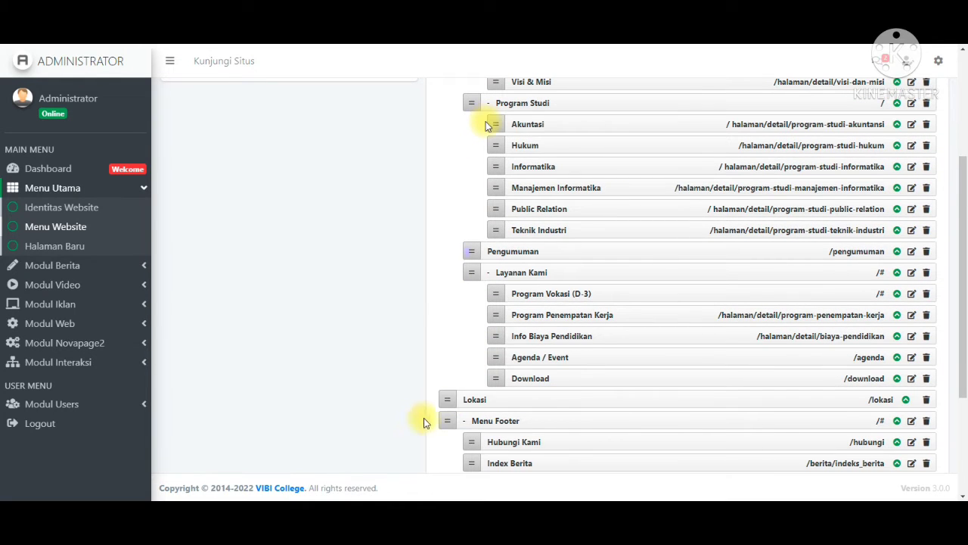
{"action": "left_click_drag", "start_coordinate": [447, 399], "coordinate": [452, 209]}
{"action": "scroll", "coordinate": [485, 326], "scroll_direction": "up", "scroll_amount": 1}
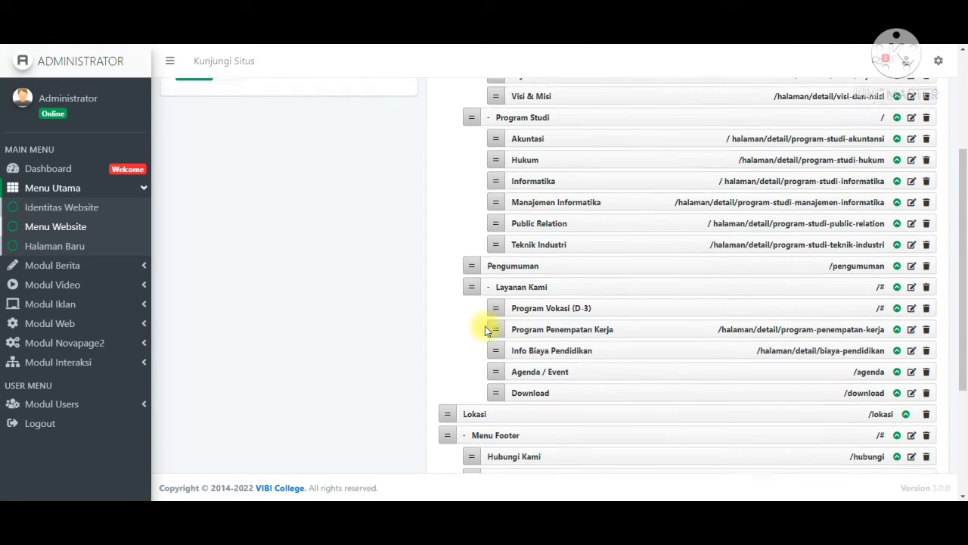
{"action": "left_click_drag", "start_coordinate": [446, 446], "coordinate": [503, 124]}
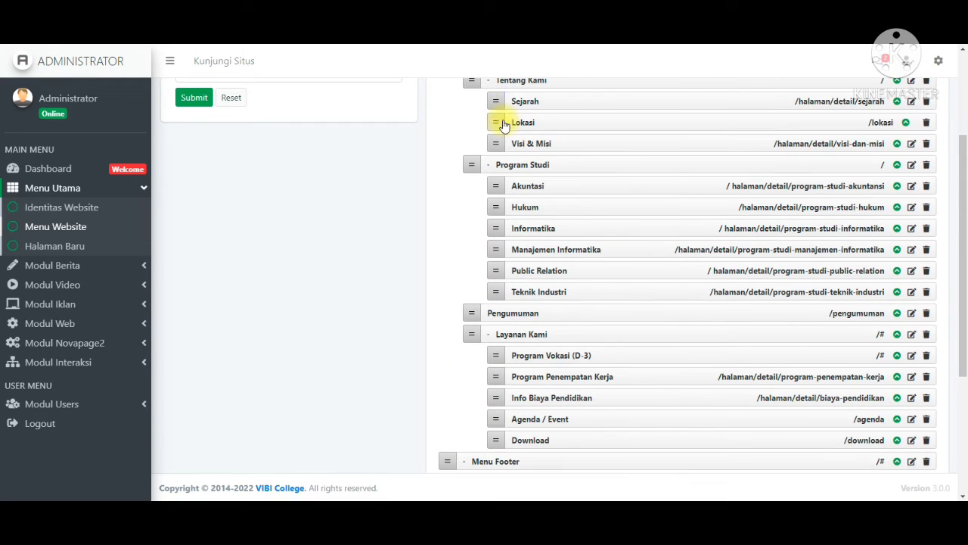
{"action": "scroll", "coordinate": [501, 124], "scroll_direction": "up", "scroll_amount": 2}
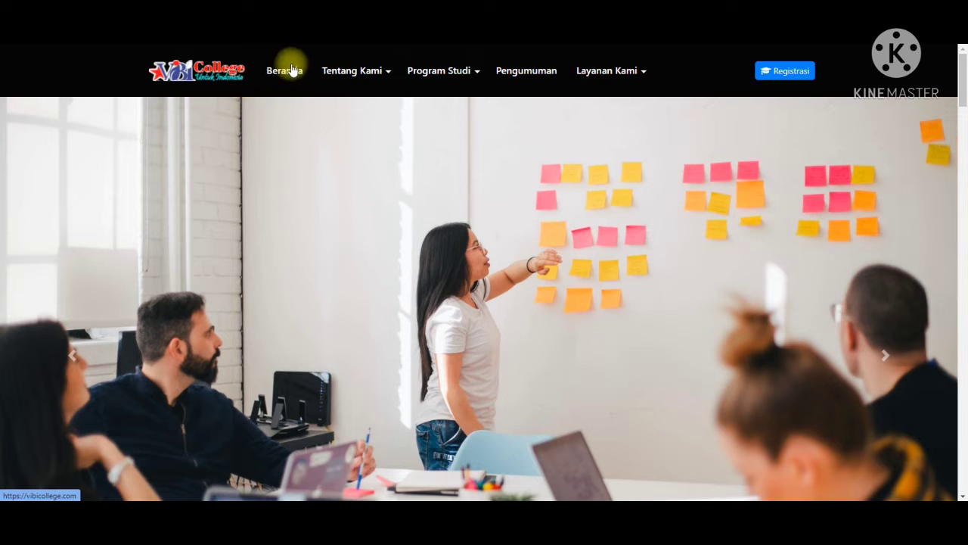
- Check the Tentang Kami submenu on the public website and try its Lokasi link
{"action": "left_click", "coordinate": [320, 70]}
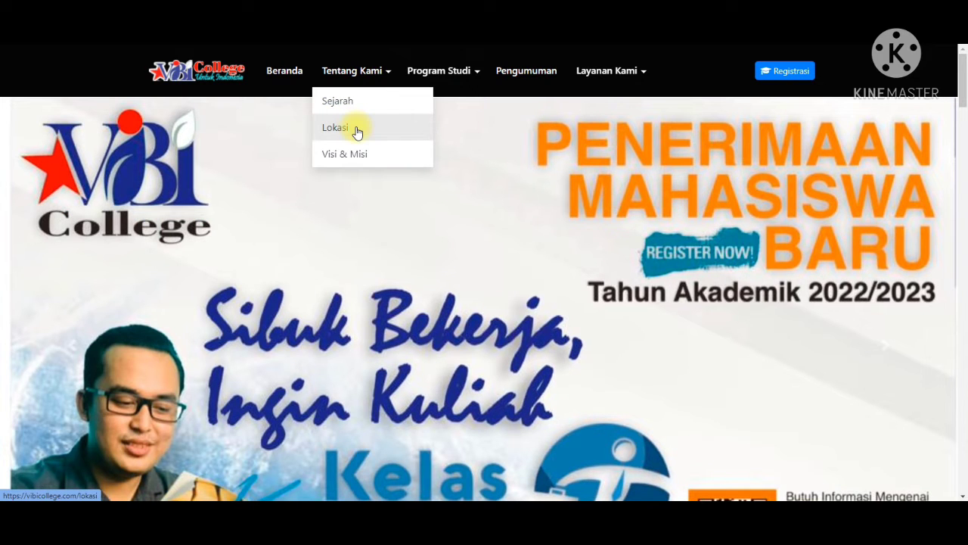
{"action": "left_click", "coordinate": [356, 132]}
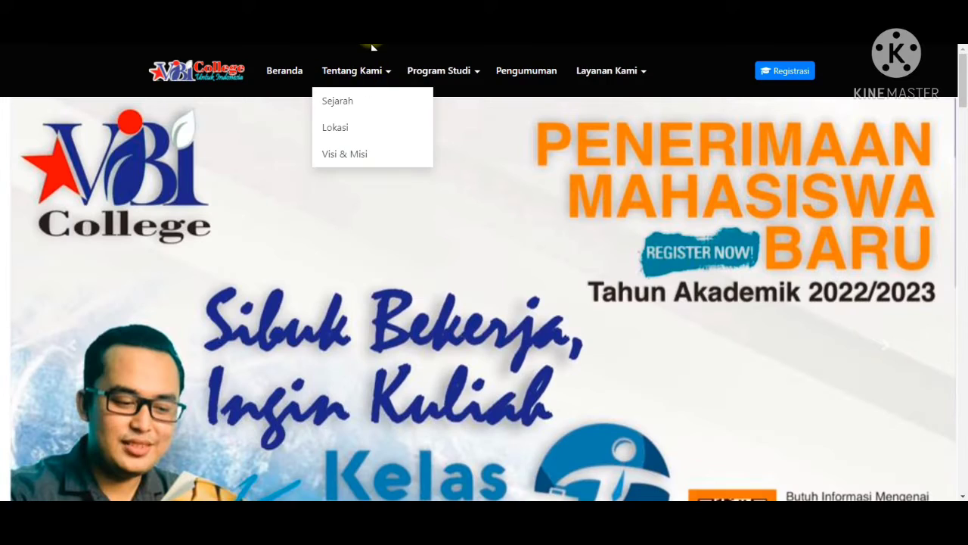
{"action": "mouse_move", "coordinate": [350, 73]}
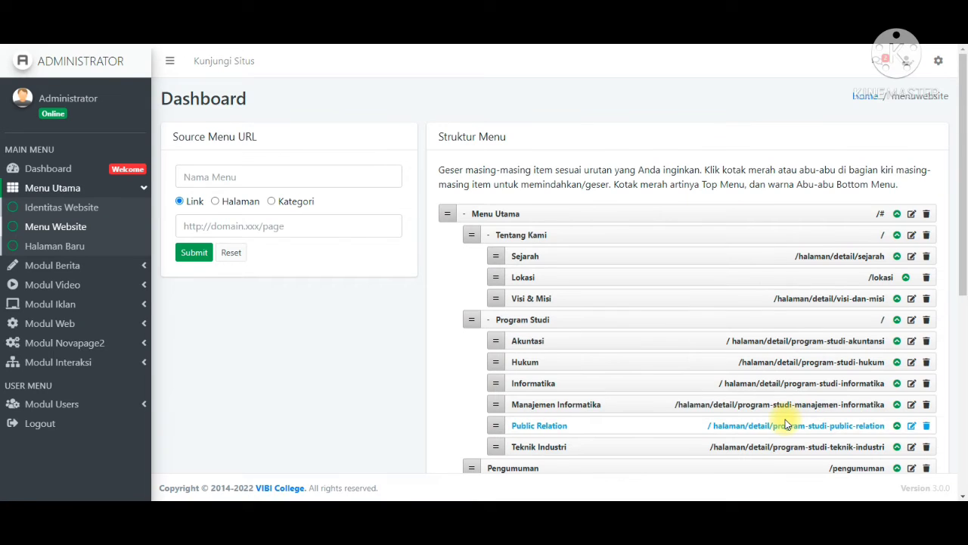
- Compare the link paths of the Sejarah and Lokasi items in the menu structure
{"action": "scroll", "coordinate": [785, 419], "scroll_direction": "down", "scroll_amount": 1}
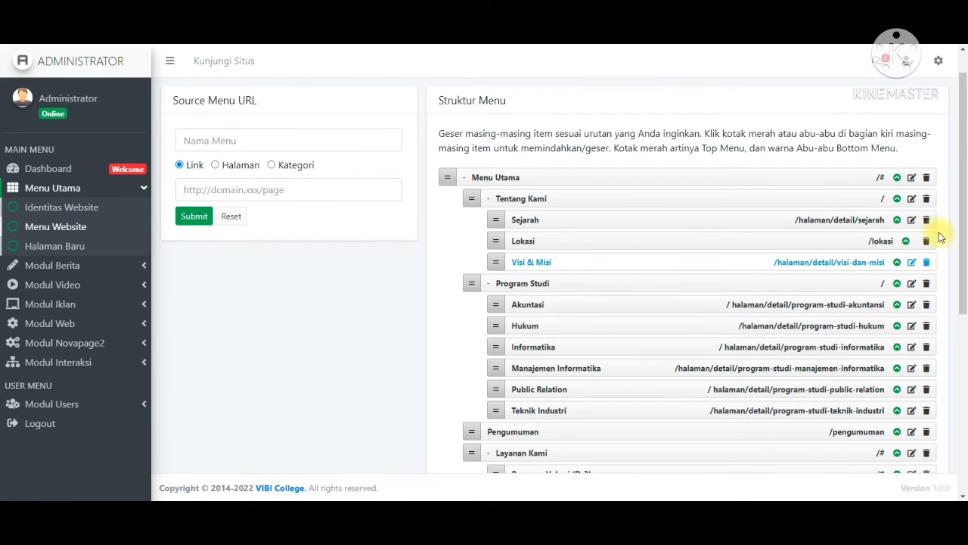
{"action": "mouse_move", "coordinate": [872, 240]}
{"action": "left_mouse_down"}
{"action": "mouse_move", "coordinate": [883, 240]}
{"action": "mouse_move", "coordinate": [864, 253]}
{"action": "mouse_move", "coordinate": [855, 246]}
{"action": "left_mouse_up"}
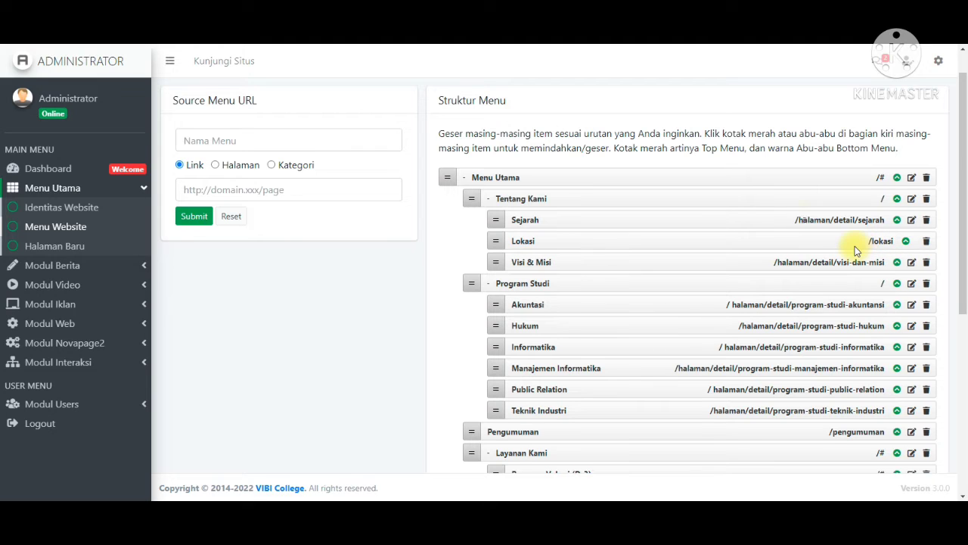
{"action": "left_click_drag", "start_coordinate": [800, 220], "coordinate": [534, 190]}
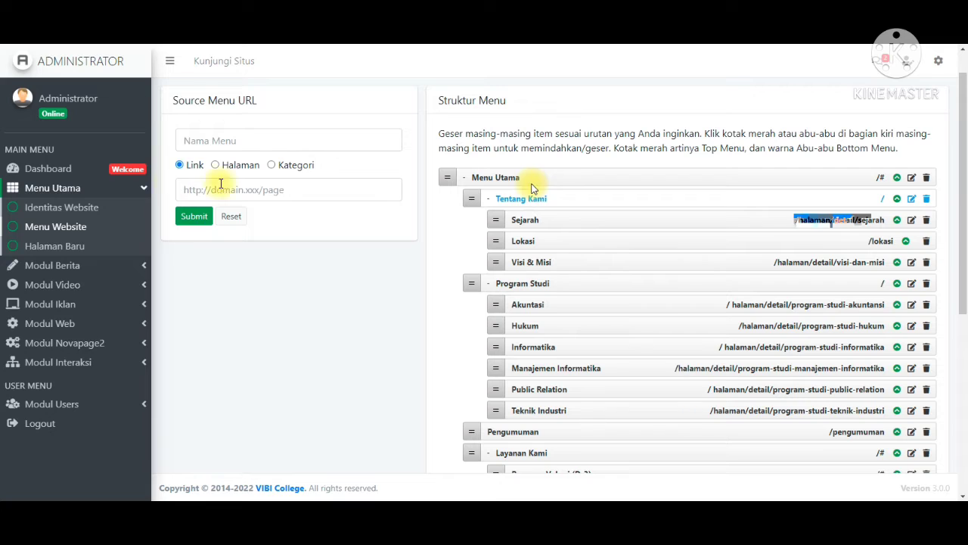
- Open the Halaman Baru page list in a separate browser tab and switch to it
{"action": "right_click", "coordinate": [62, 246]}
{"action": "left_click", "coordinate": [79, 252]}
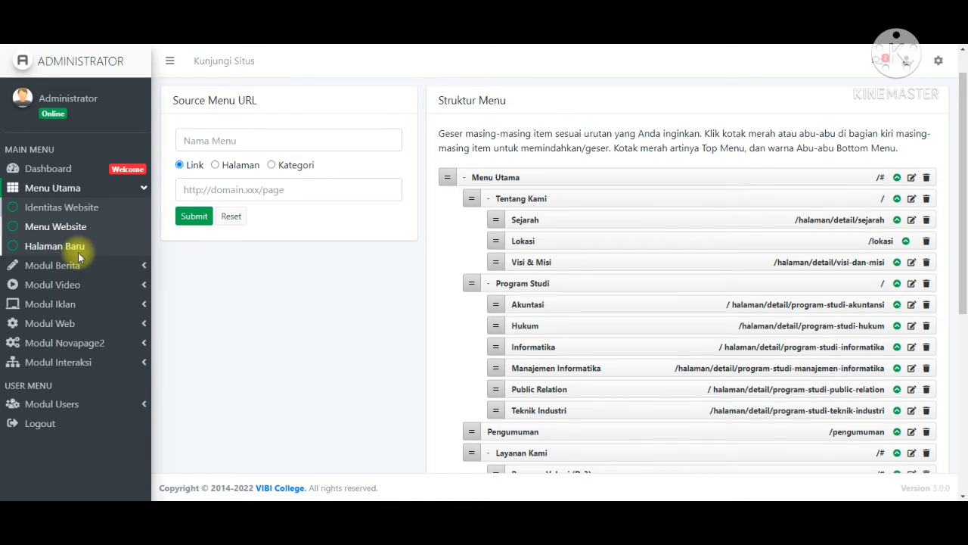
{"action": "key", "text": "ctrl+Tab"}
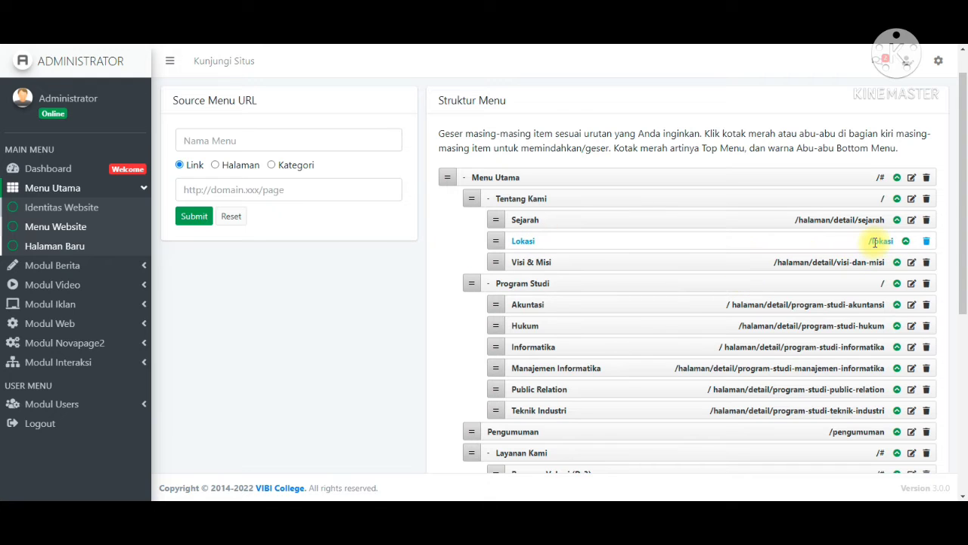
{"action": "left_click_drag", "start_coordinate": [868, 240], "coordinate": [895, 240]}
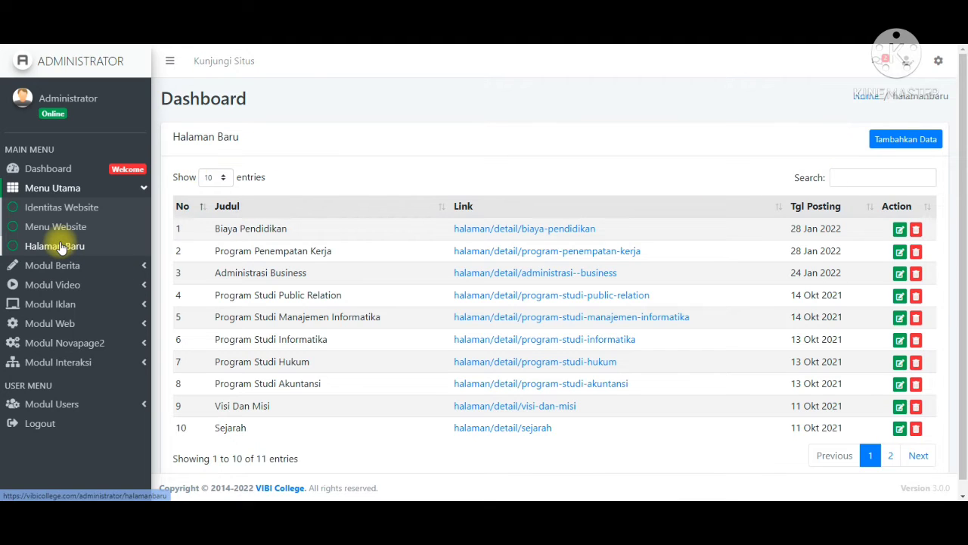
- Start a new page entry with the title "Lokasi kampus"
{"action": "left_click", "coordinate": [904, 144]}
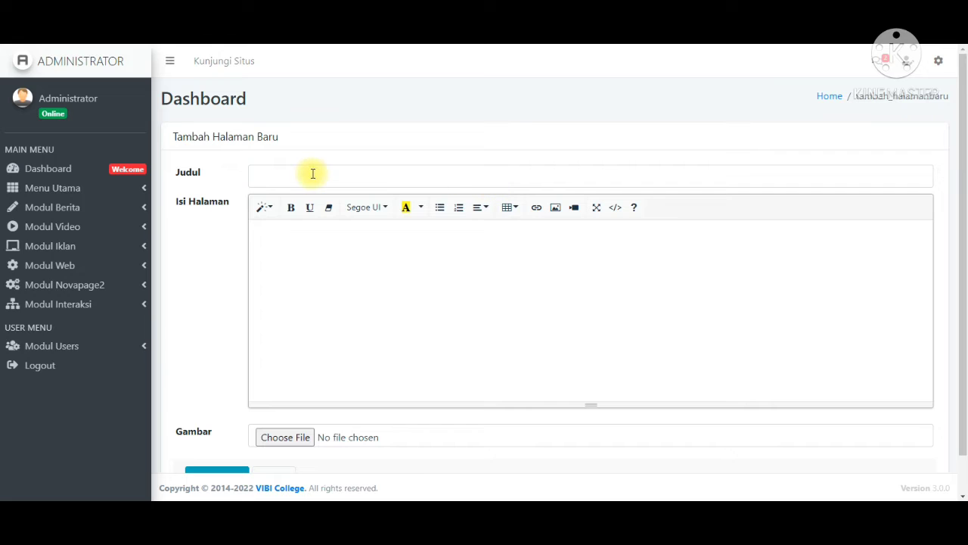
{"action": "left_click", "coordinate": [308, 175]}
{"action": "type", "text": "L"}
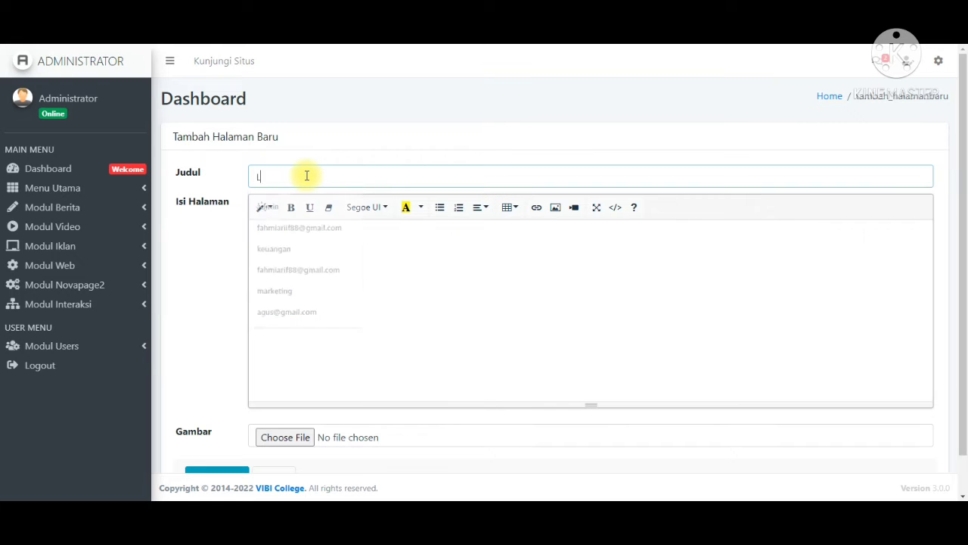
{"action": "type", "text": "okasi kampus"}
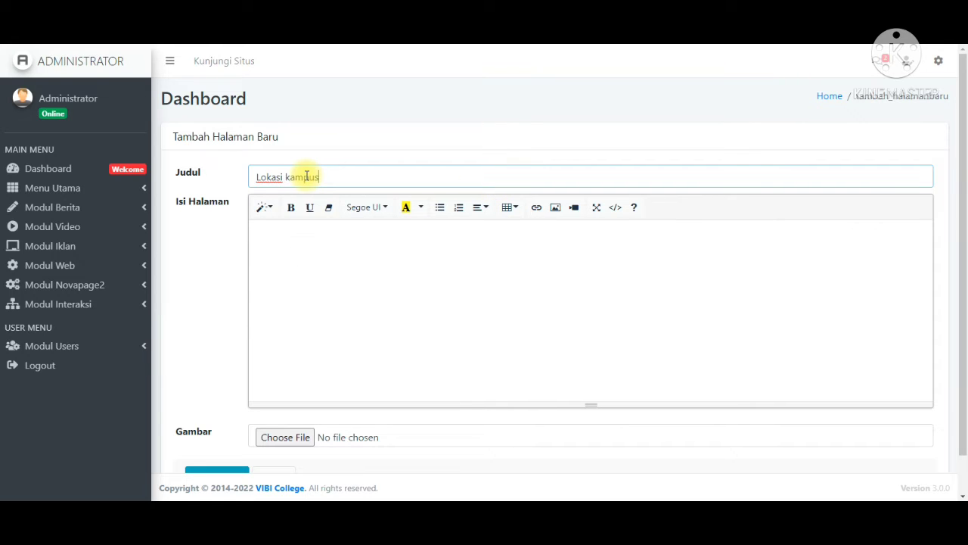
- Enter the page content "Ini adalah lokasi kampus Vibi College" and paste the Google Maps iframe embed code below it
{"action": "left_click", "coordinate": [335, 268]}
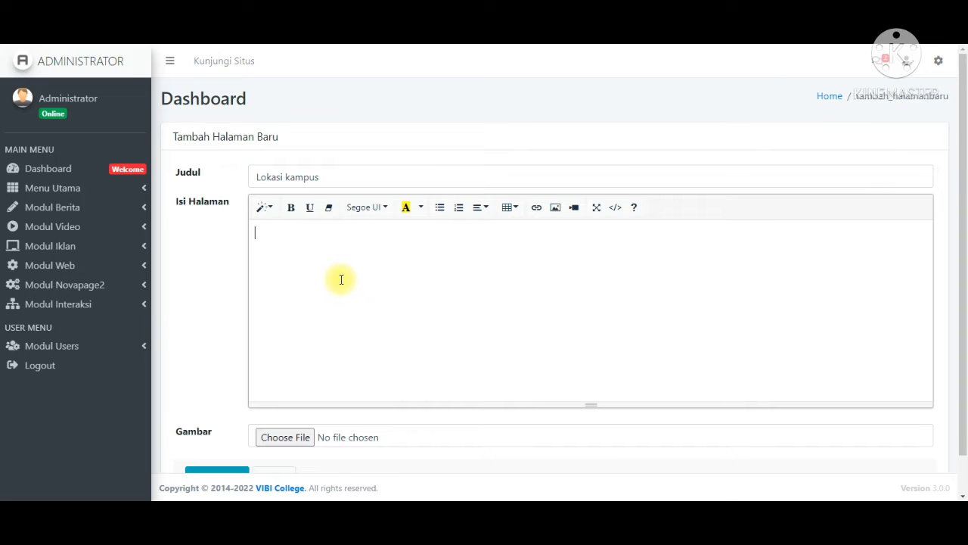
{"action": "type", "text": "Ini adalah lokasi kampus Vibi C"}
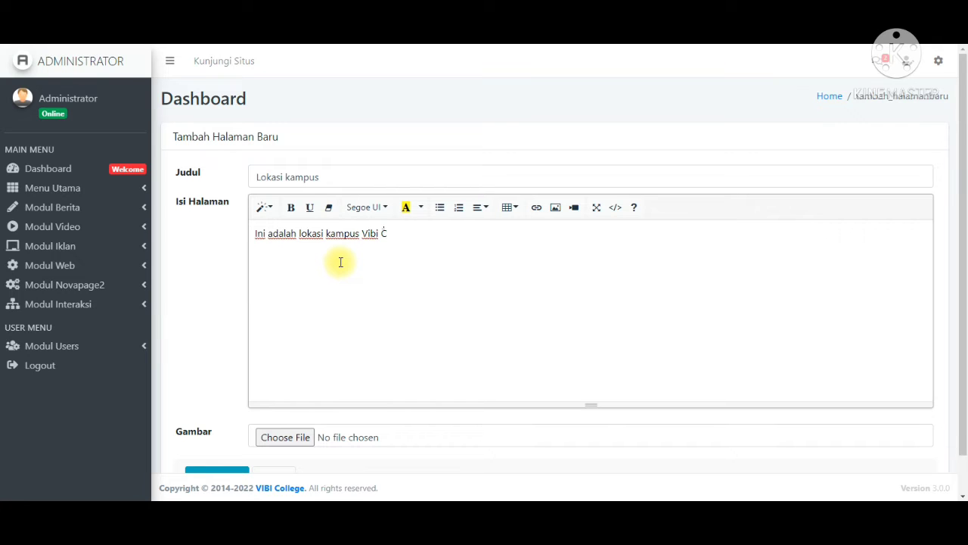
{"action": "type", "text": "ollege"}
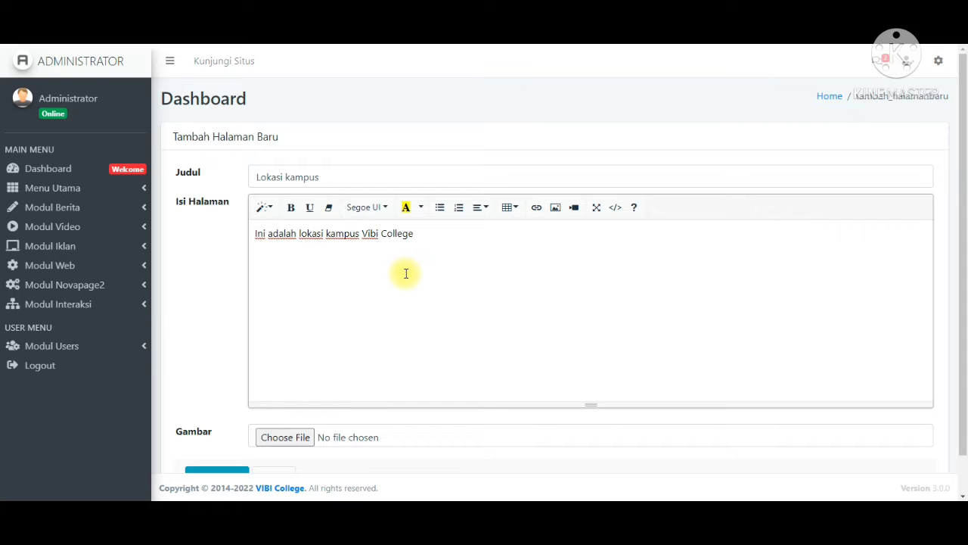
{"action": "key", "text": "ctrl+v"}
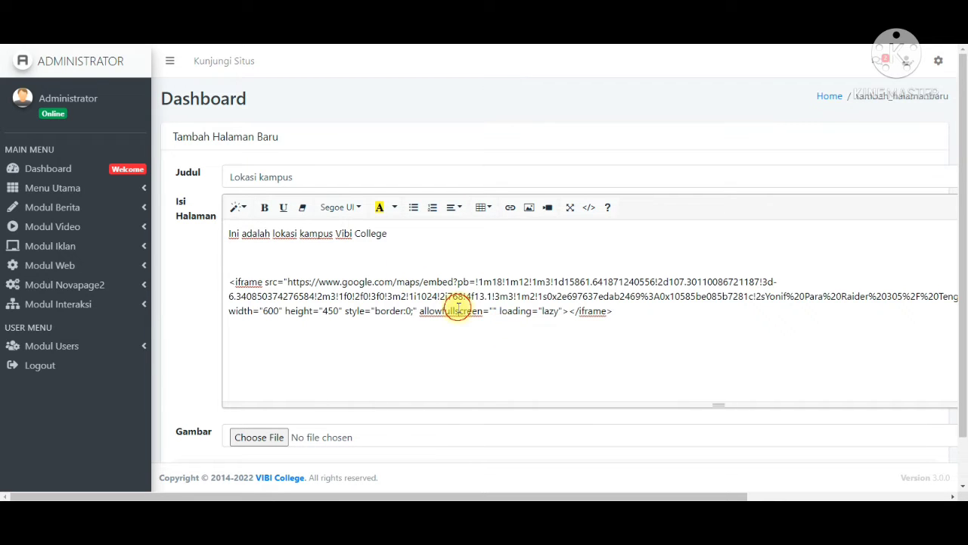
- Attach blank.png as the page image and submit the new page
{"action": "scroll", "coordinate": [380, 343], "scroll_direction": "down", "scroll_amount": 1}
{"action": "left_click", "coordinate": [274, 387]}
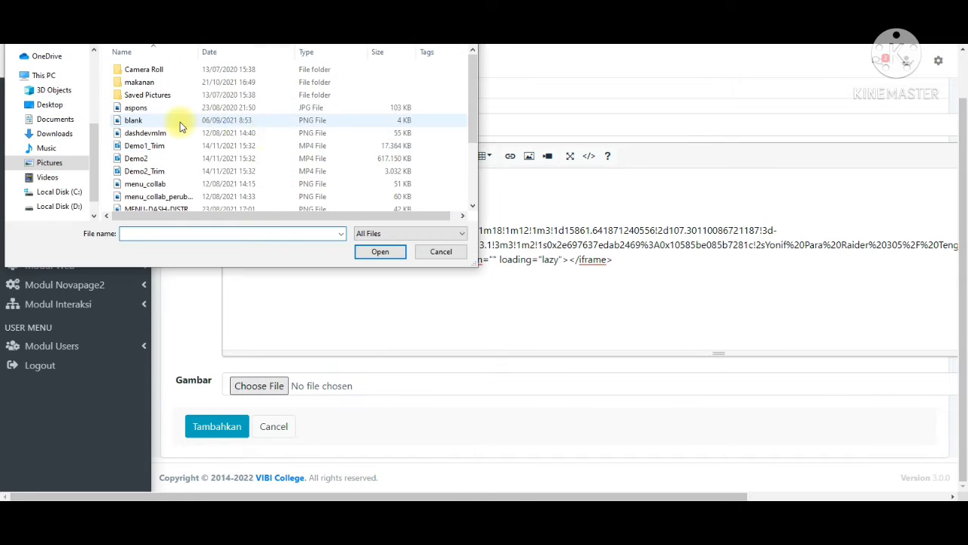
{"action": "left_click", "coordinate": [179, 122]}
{"action": "left_click", "coordinate": [367, 251]}
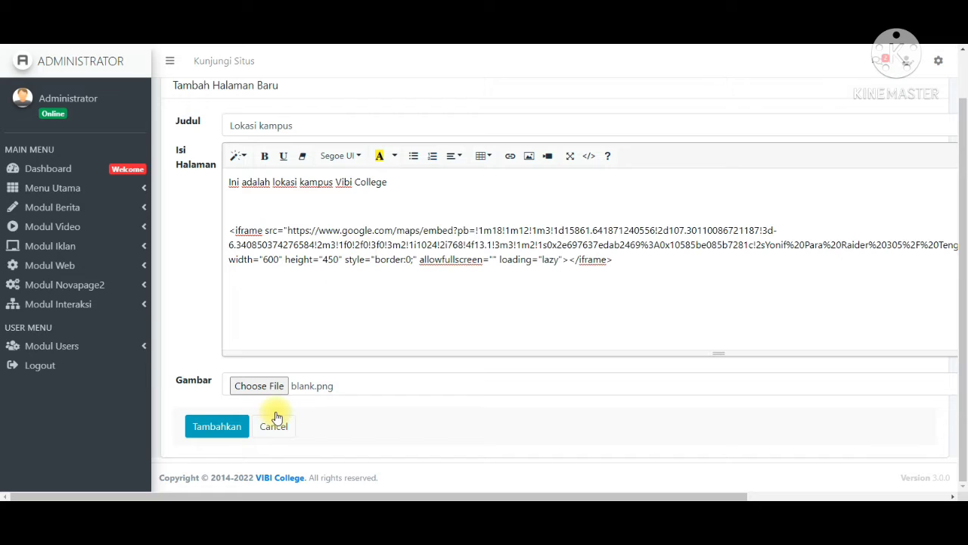
{"action": "left_click", "coordinate": [217, 426]}
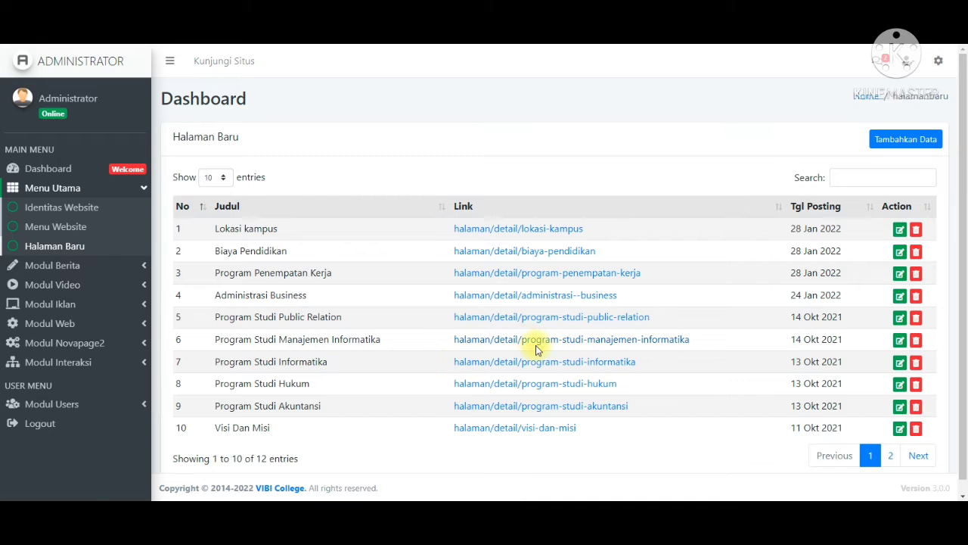
- Look through both pages of the Halaman Baru list and locate the Lokasi kampus entry
{"action": "left_click", "coordinate": [891, 454]}
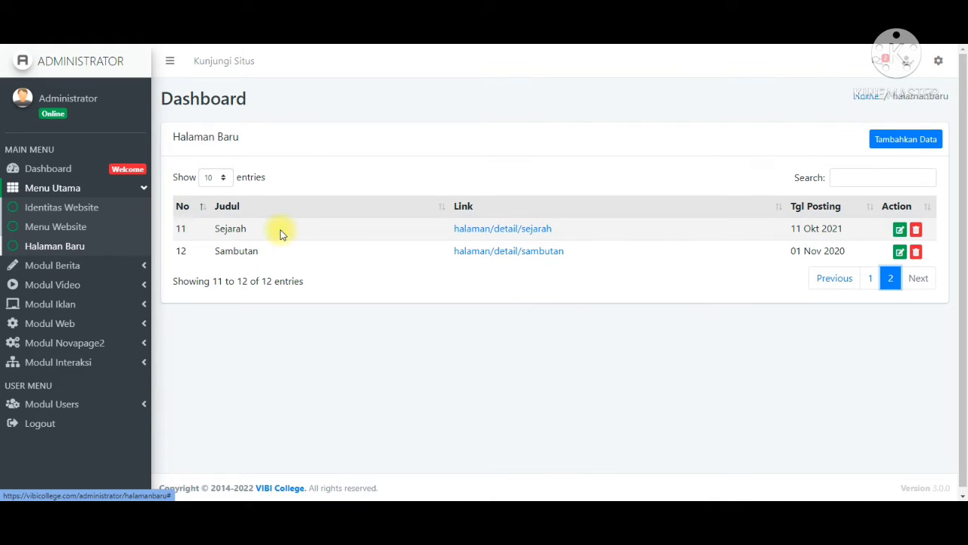
{"action": "left_click", "coordinate": [871, 279]}
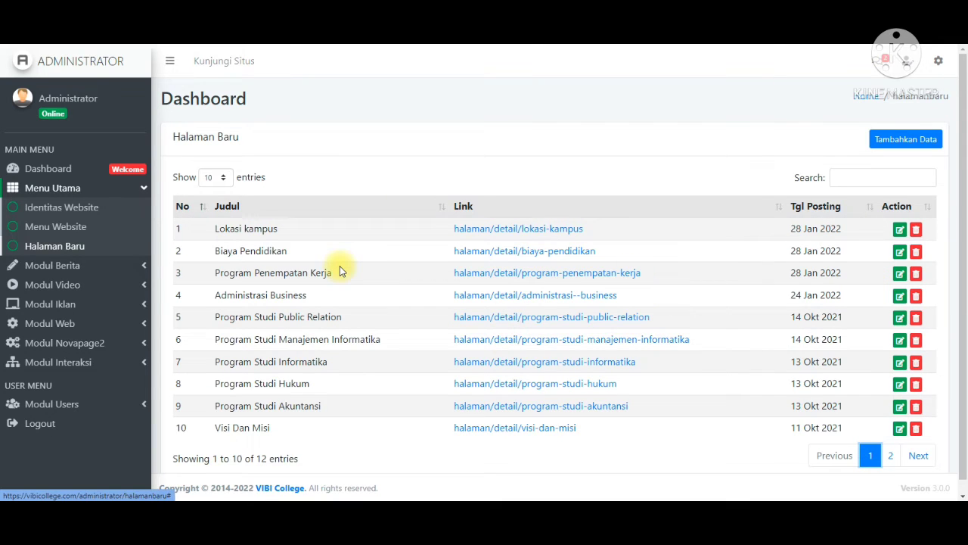
{"action": "left_click", "coordinate": [293, 236]}
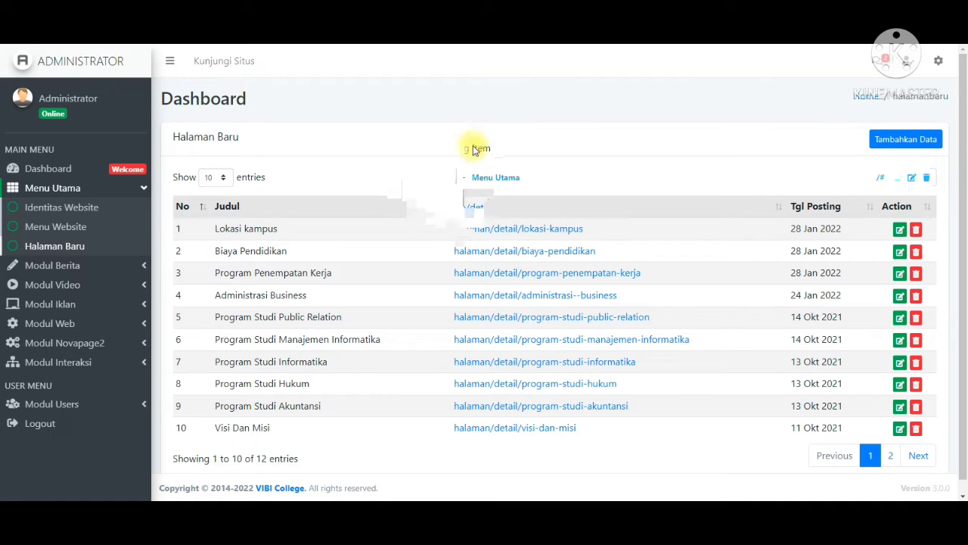
- Check the Lokasi kampus page's link, return to the website menu structure and reload it
{"action": "left_click_drag", "start_coordinate": [476, 147], "coordinate": [561, 237]}
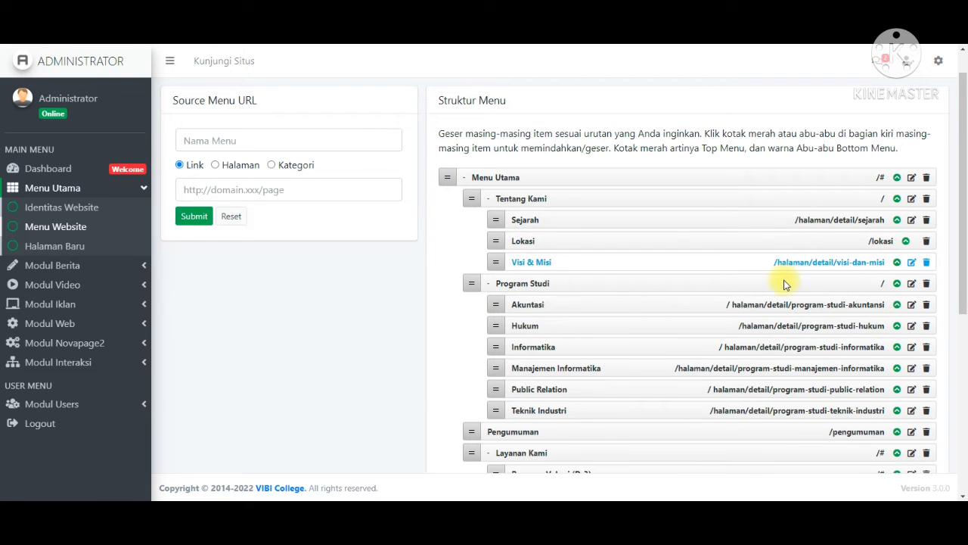
{"action": "scroll", "coordinate": [306, 176], "scroll_direction": "up", "scroll_amount": 1}
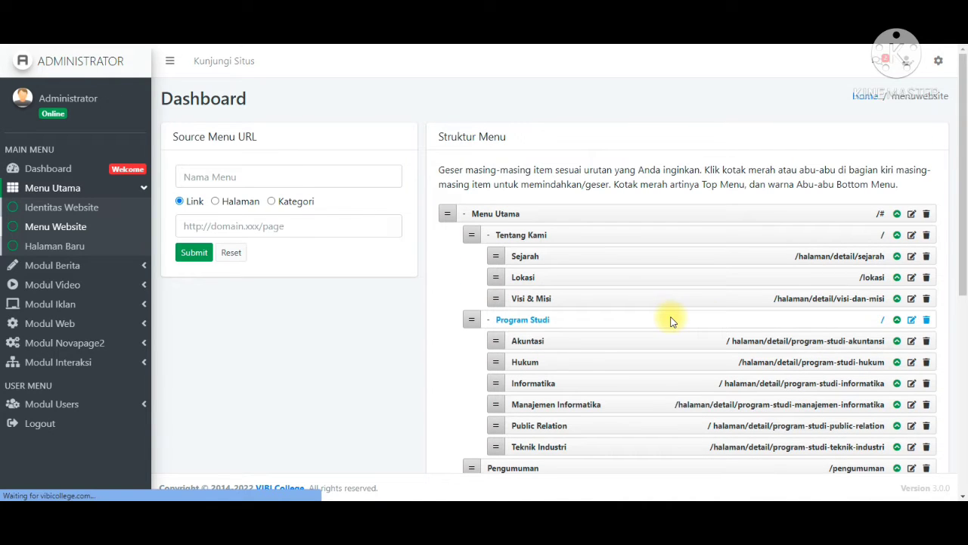
- Open the Lokasi item under Tentang Kami for editing and set its link to lokasi-kampus
{"action": "left_click", "coordinate": [911, 277]}
{"action": "left_click", "coordinate": [220, 178]}
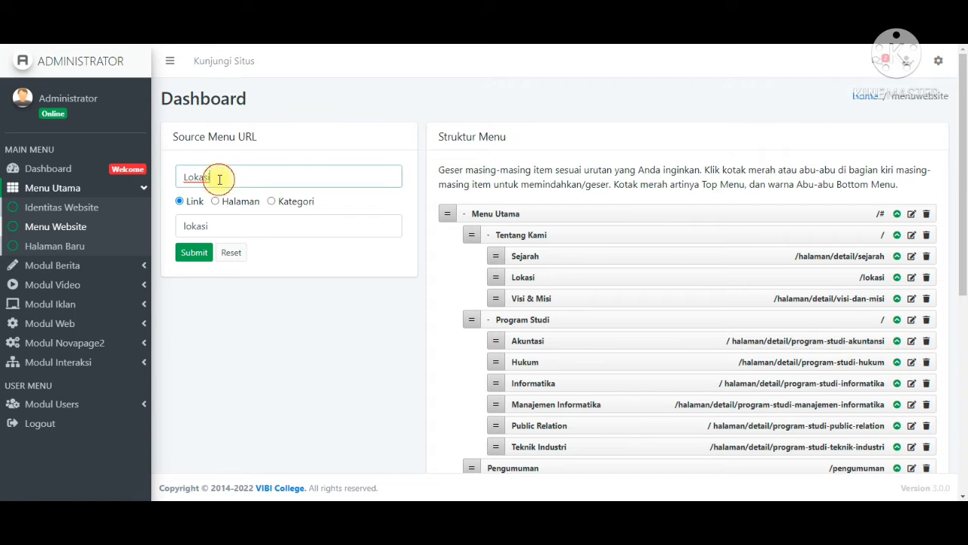
{"action": "left_click", "coordinate": [224, 226]}
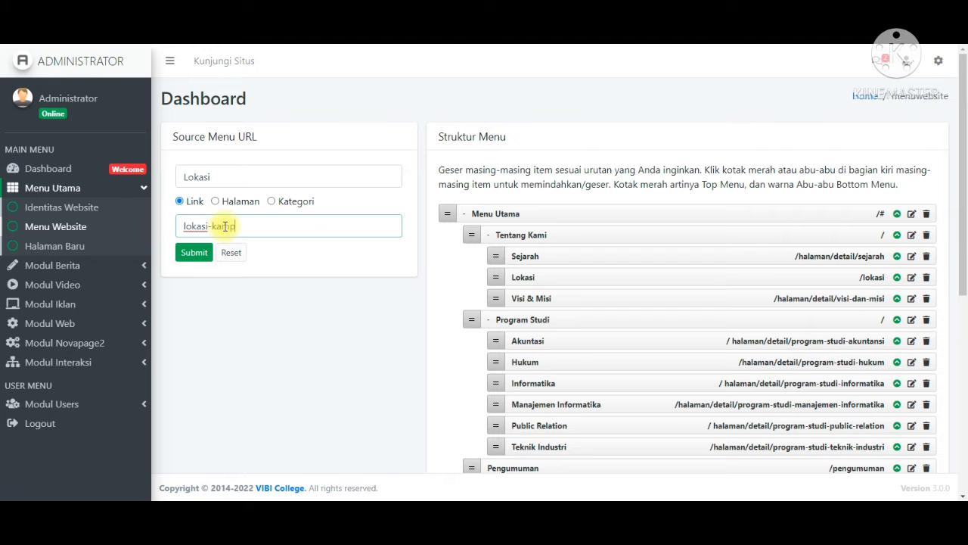
{"action": "type", "text": "-kampus"}
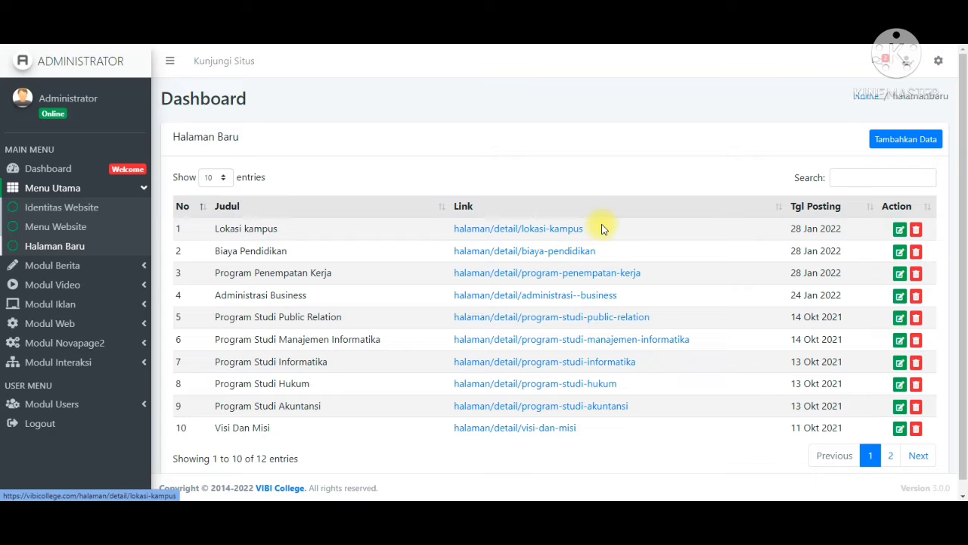
- Copy the link halaman/detail/lokasi-kampus from the Halaman Baru list and paste it over the Lokasi item's link
{"action": "left_click_drag", "start_coordinate": [603, 223], "coordinate": [443, 228]}
{"action": "key", "text": "ctrl+c"}
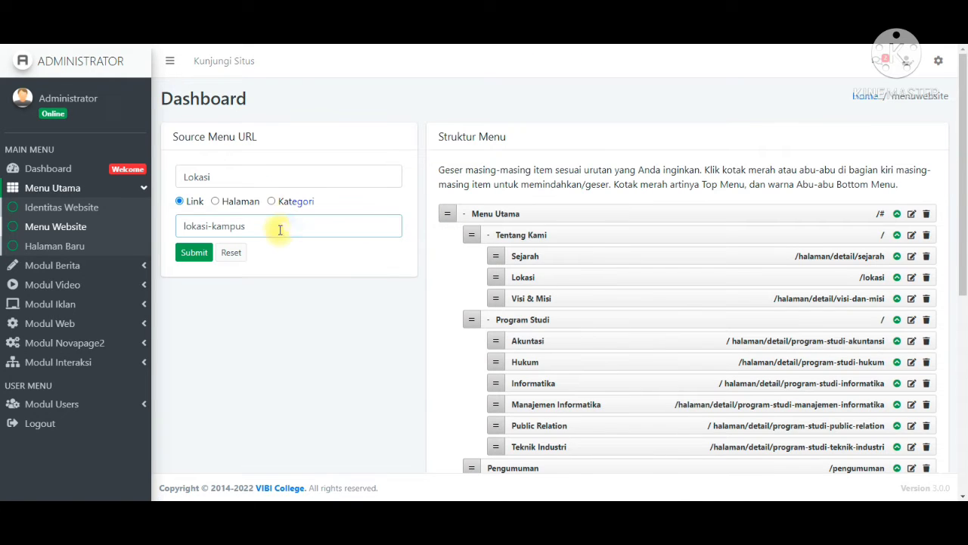
{"action": "left_click_drag", "start_coordinate": [277, 228], "coordinate": [132, 244]}
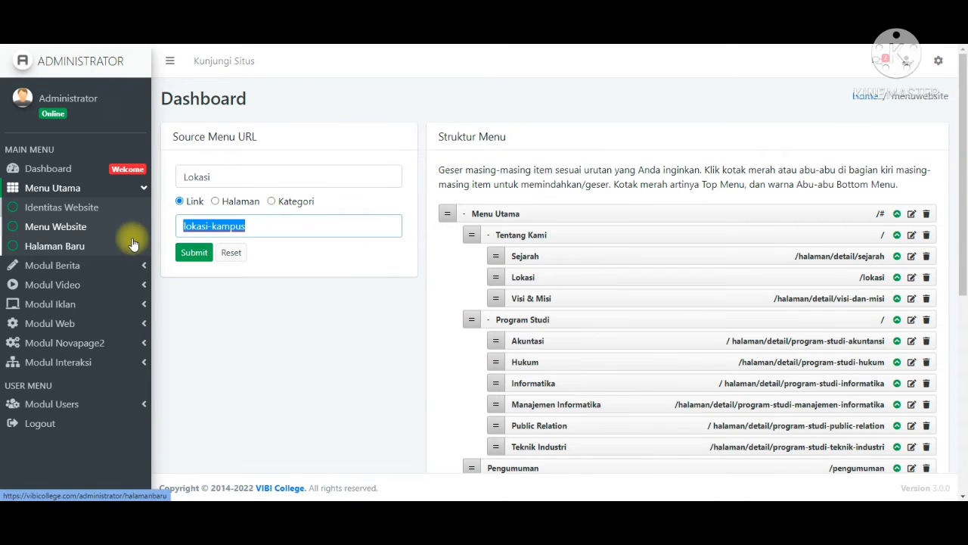
{"action": "key", "text": "ctrl+v"}
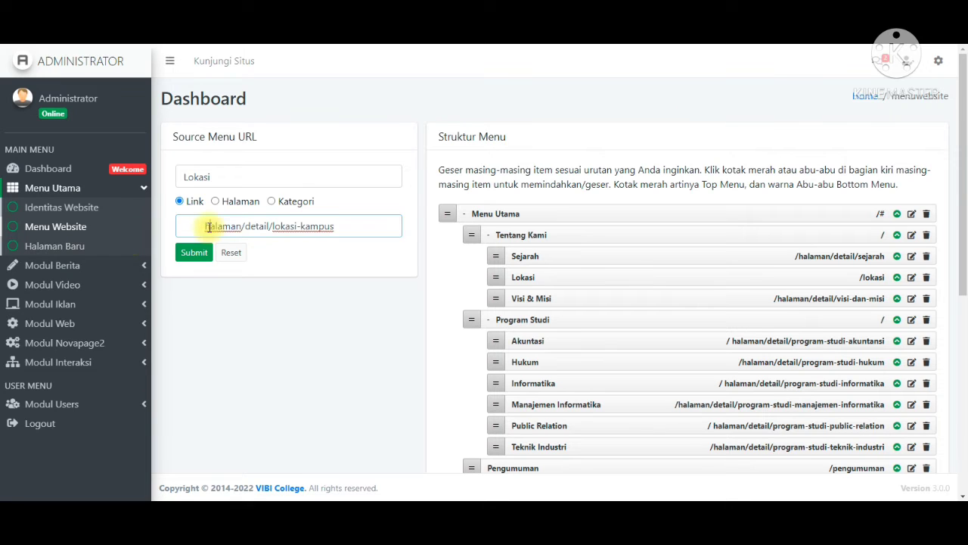
- Remove the leading spaces before halaman/detail/lokasi-kampus in the link and submit the Lokasi menu item
{"action": "key", "text": "BackSpace"}
{"action": "key", "text": "BackSpace"}
{"action": "key", "text": "BackSpace"}
{"action": "key", "text": "BackSpace"}
{"action": "key", "text": "BackSpace"}
{"action": "key", "text": "BackSpace"}
{"action": "key", "text": "BackSpace"}
{"action": "key", "text": "BackSpace"}
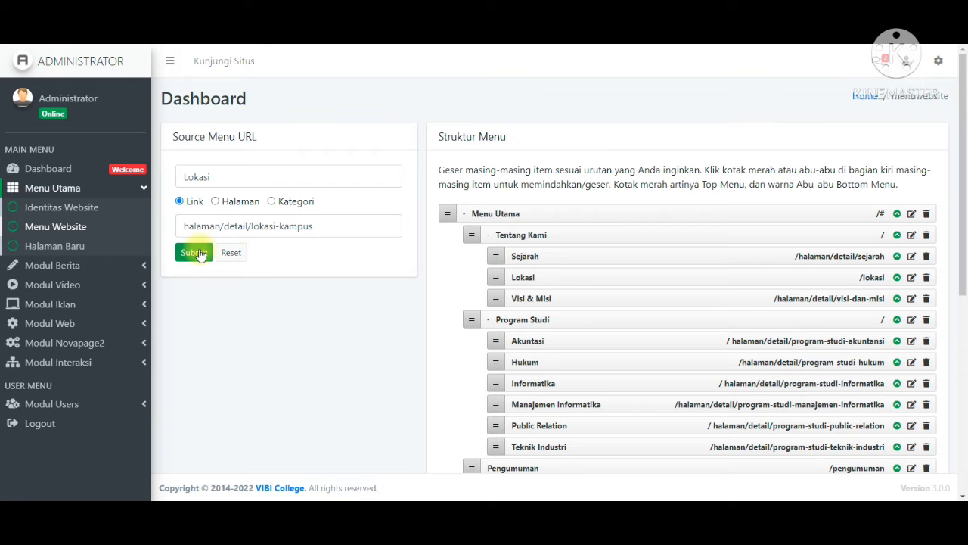
{"action": "left_click", "coordinate": [198, 254]}
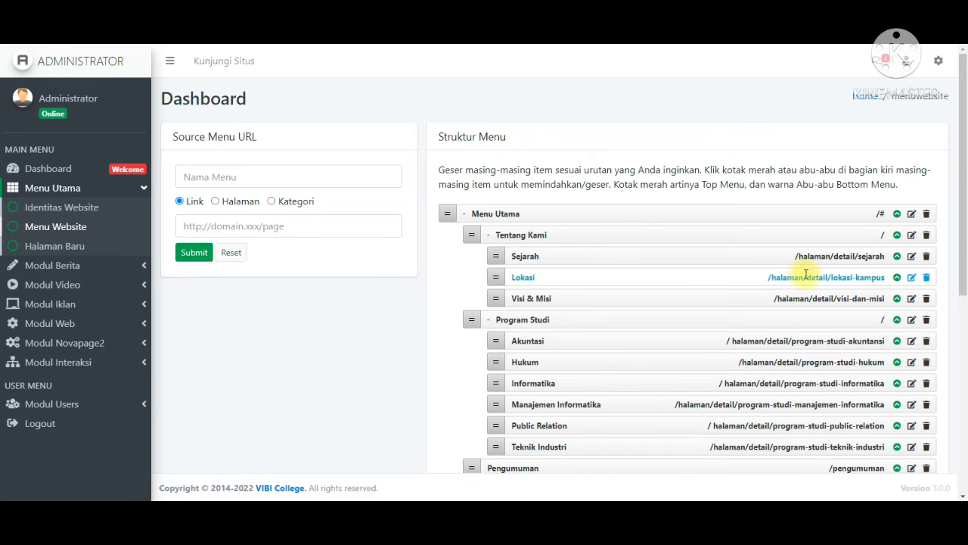
{"action": "left_click_drag", "start_coordinate": [520, 277], "coordinate": [545, 280]}
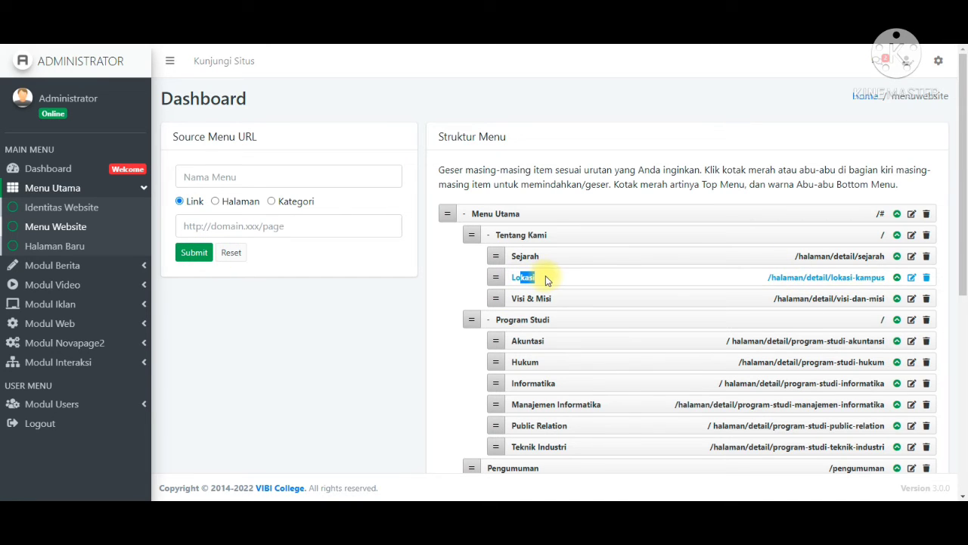
{"action": "left_click", "coordinate": [546, 280]}
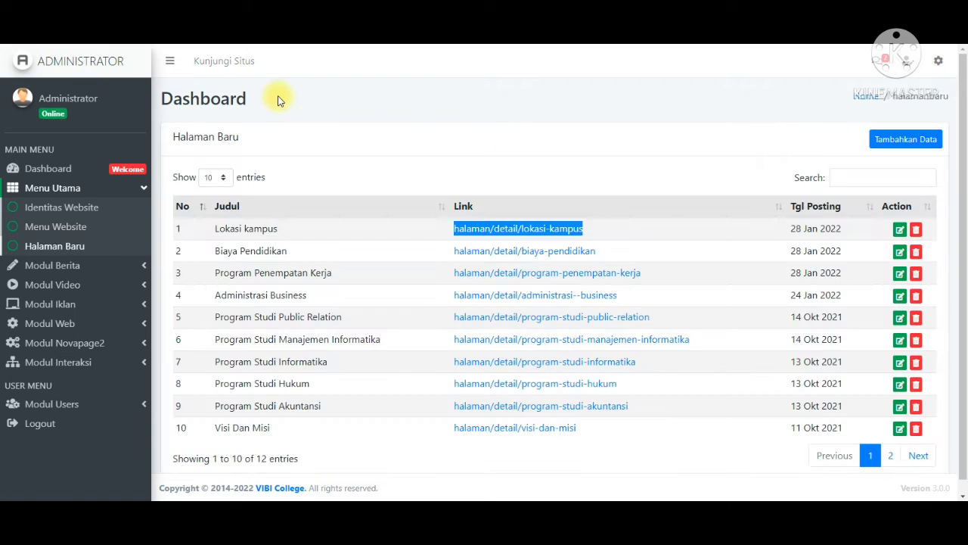
- Open Lokasi under Tentang Kami on the public college website and view the page down to its body text
{"action": "left_click_drag", "start_coordinate": [518, 228], "coordinate": [129, 45]}
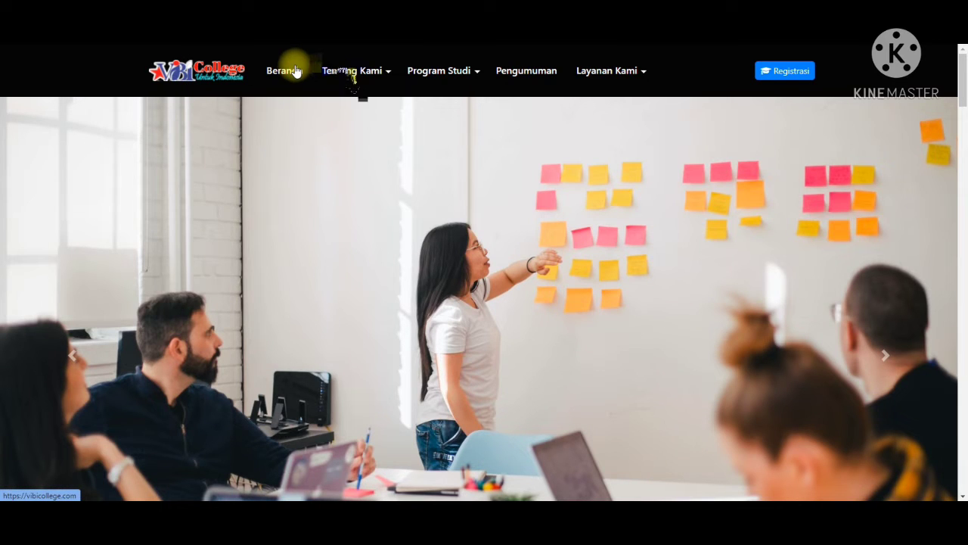
{"action": "left_click", "coordinate": [352, 70]}
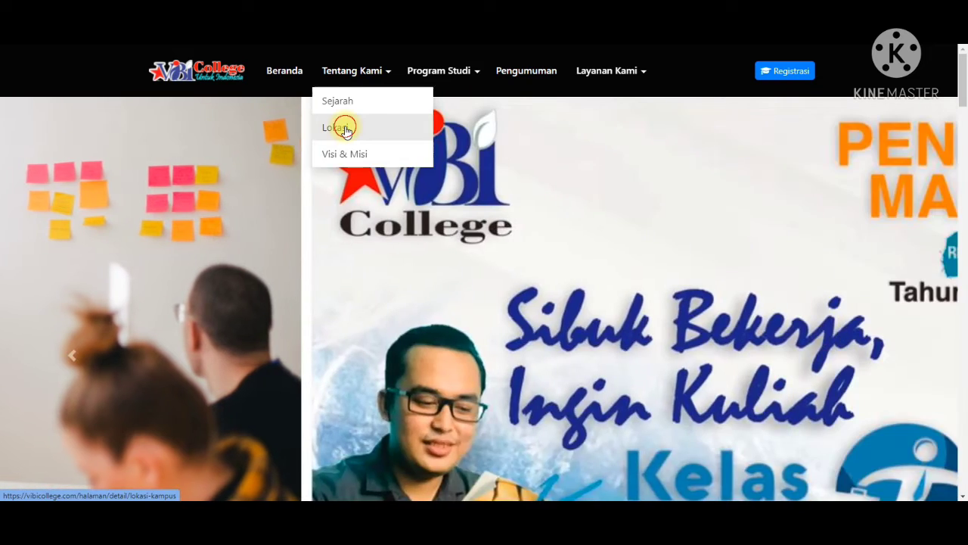
{"action": "left_click", "coordinate": [345, 130]}
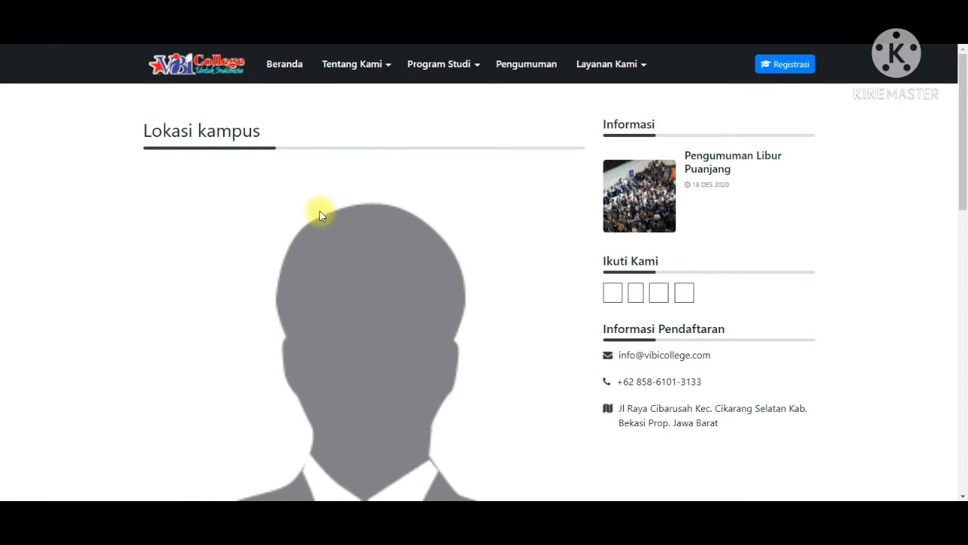
{"action": "scroll", "coordinate": [319, 215], "scroll_direction": "down", "scroll_amount": 2}
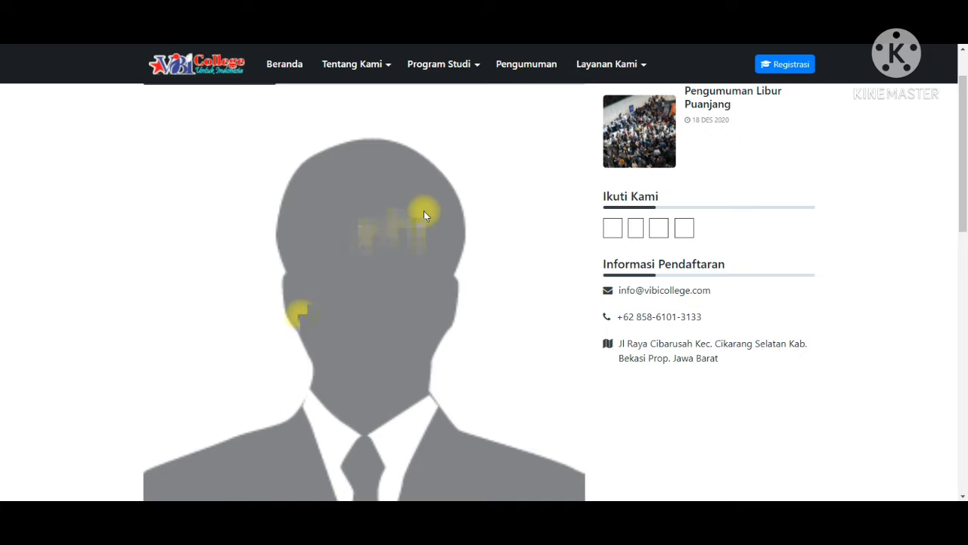
{"action": "scroll", "coordinate": [362, 408], "scroll_direction": "down", "scroll_amount": 2}
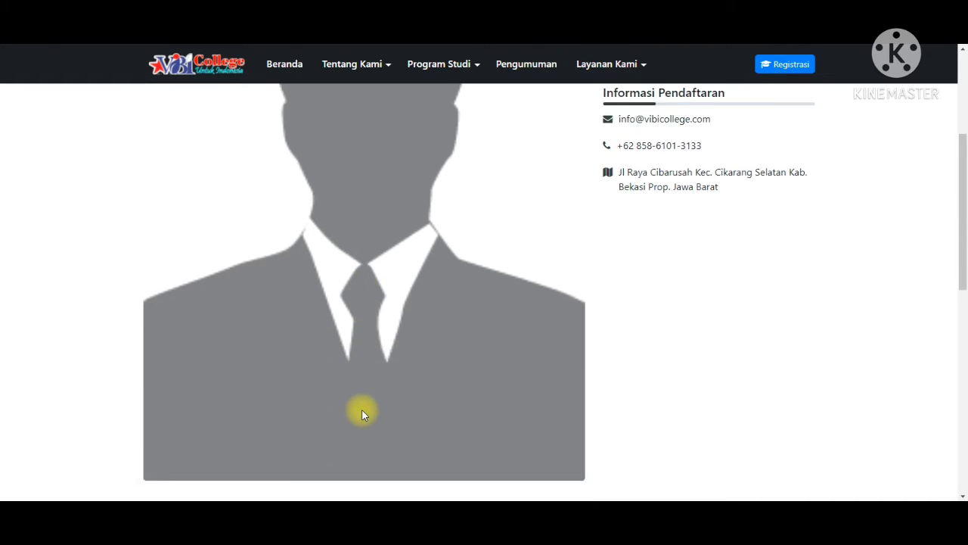
{"action": "scroll", "coordinate": [361, 408], "scroll_direction": "down", "scroll_amount": 4}
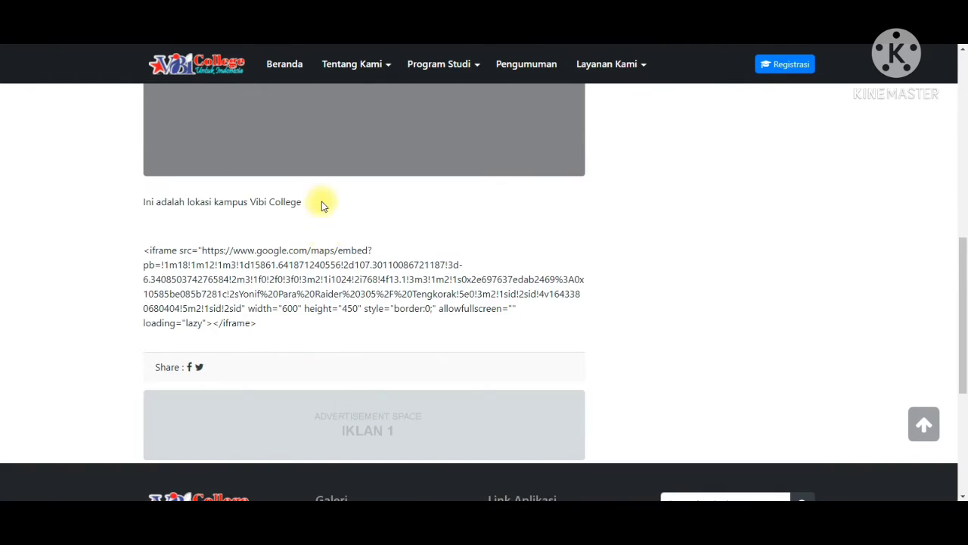
- Examine the introductory sentence and the iframe embed code on the public Lokasi kampus page
{"action": "left_click_drag", "start_coordinate": [143, 201], "coordinate": [301, 213]}
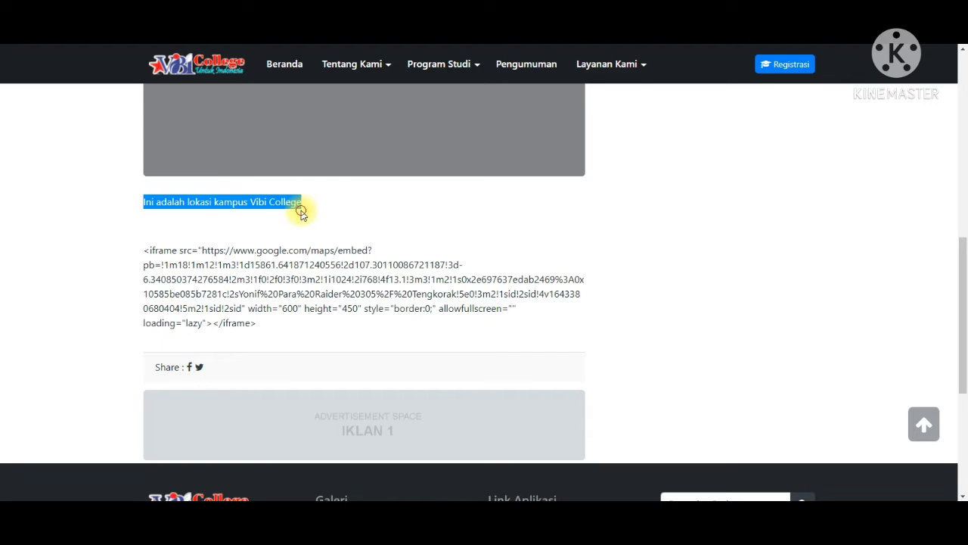
{"action": "left_click_drag", "start_coordinate": [144, 250], "coordinate": [333, 312]}
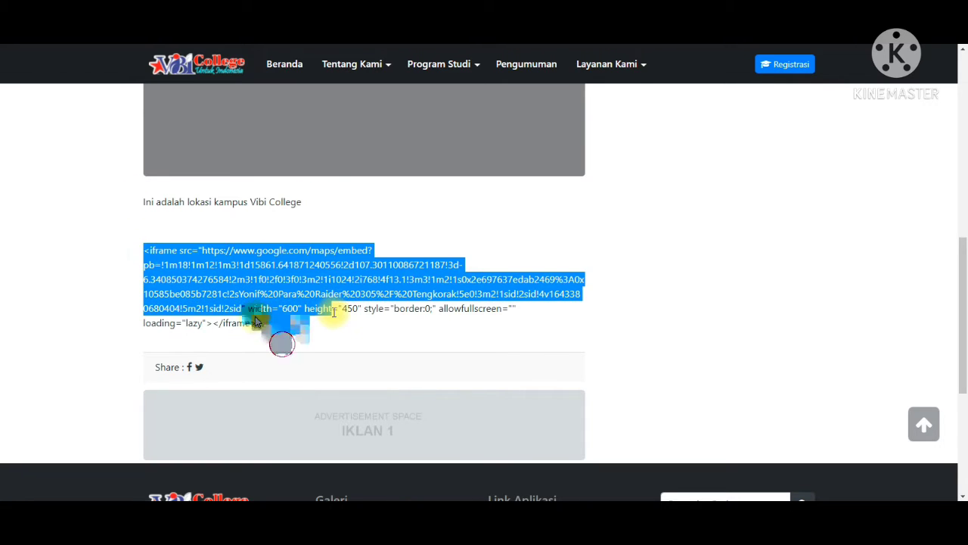
{"action": "left_click", "coordinate": [254, 322]}
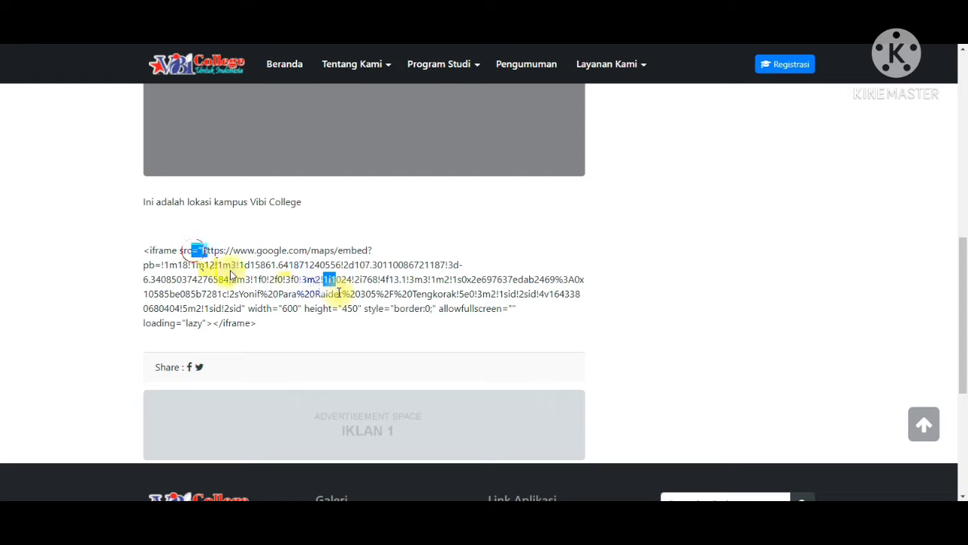
{"action": "left_click_drag", "start_coordinate": [227, 293], "coordinate": [215, 265]}
{"action": "left_click", "coordinate": [295, 286]}
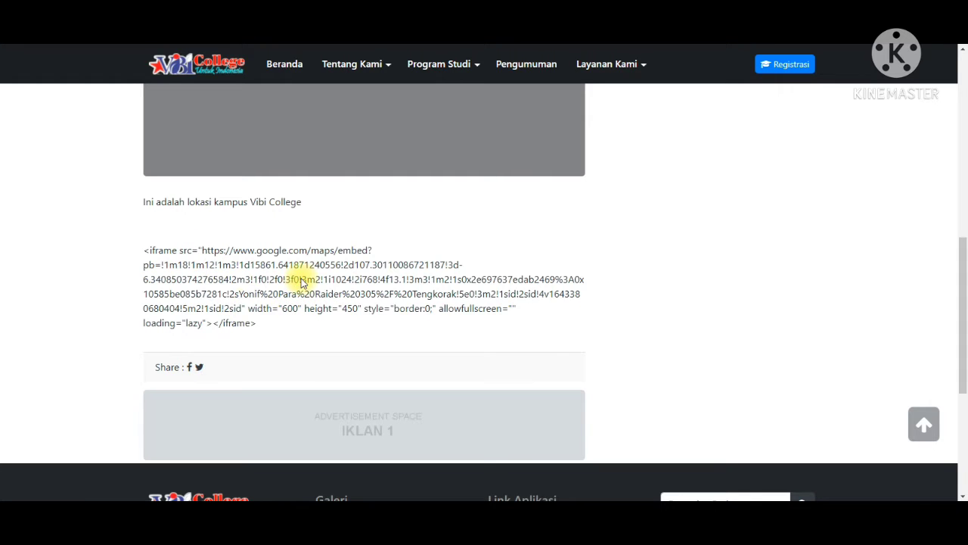
- Edit the Lokasi kampus page in the admin dashboard, replacing the embedded map with the text "Contoh", and update it
{"action": "key", "text": "alt+Tab"}
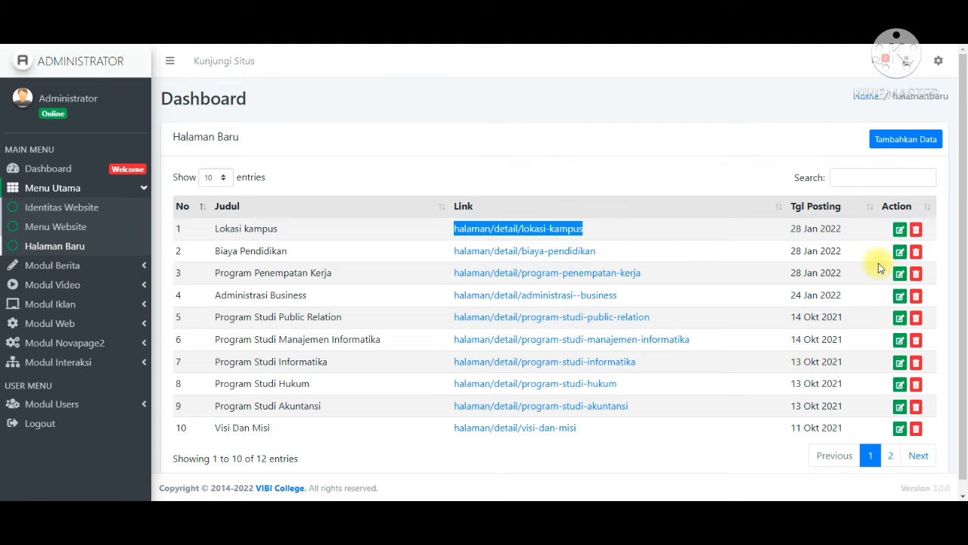
{"action": "left_click", "coordinate": [902, 230]}
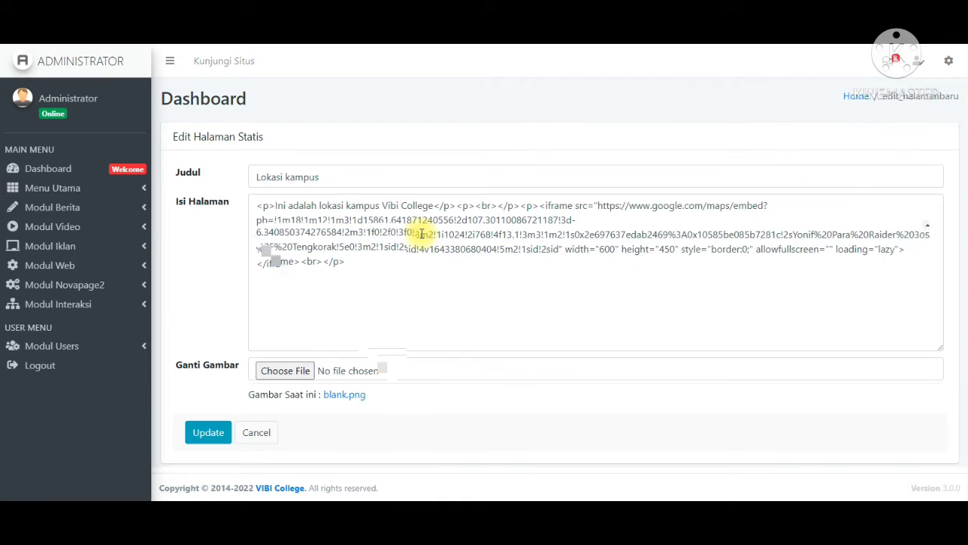
{"action": "scroll", "coordinate": [432, 302], "scroll_direction": "down", "scroll_amount": 5}
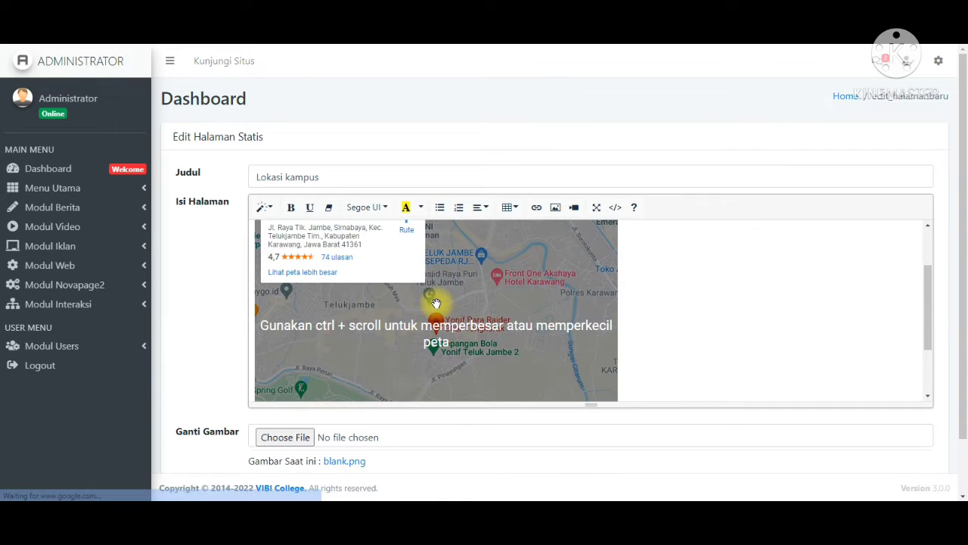
{"action": "scroll", "coordinate": [471, 308], "scroll_direction": "down", "scroll_amount": 1}
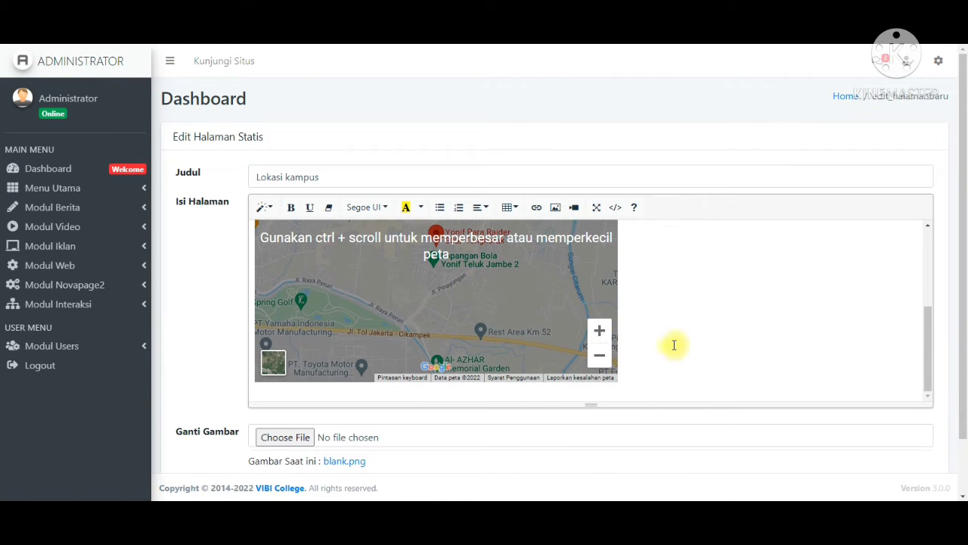
{"action": "key", "text": "BackSpace"}
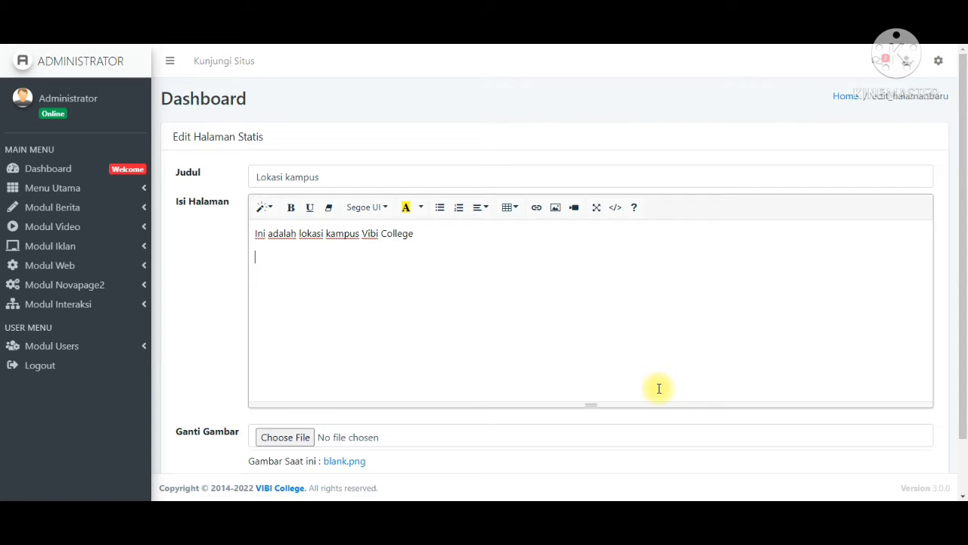
{"action": "type", "text": "Contoh"}
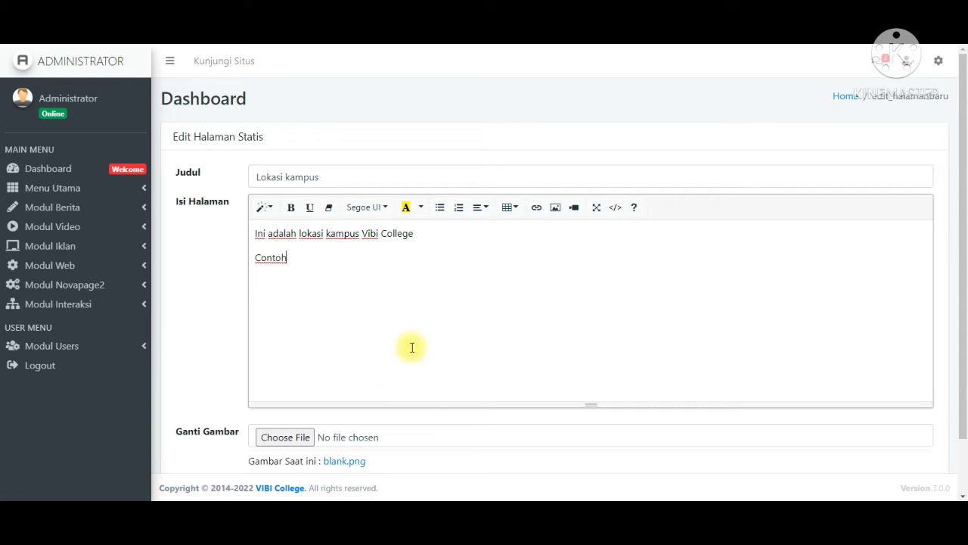
{"action": "scroll", "coordinate": [378, 400], "scroll_direction": "down", "scroll_amount": 1}
{"action": "left_click", "coordinate": [207, 437]}
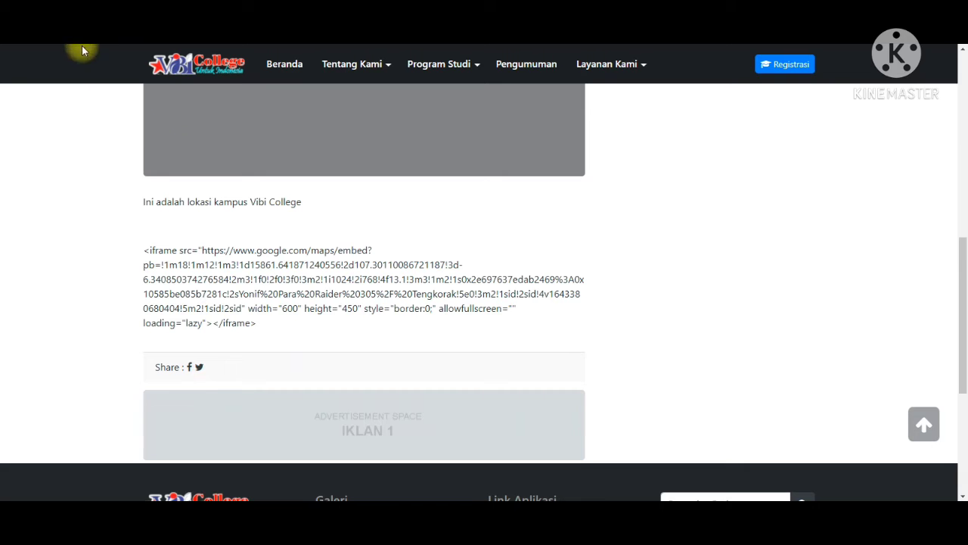
- Reload the public Lokasi kampus page and check its updated body text
{"action": "key", "text": "F5"}
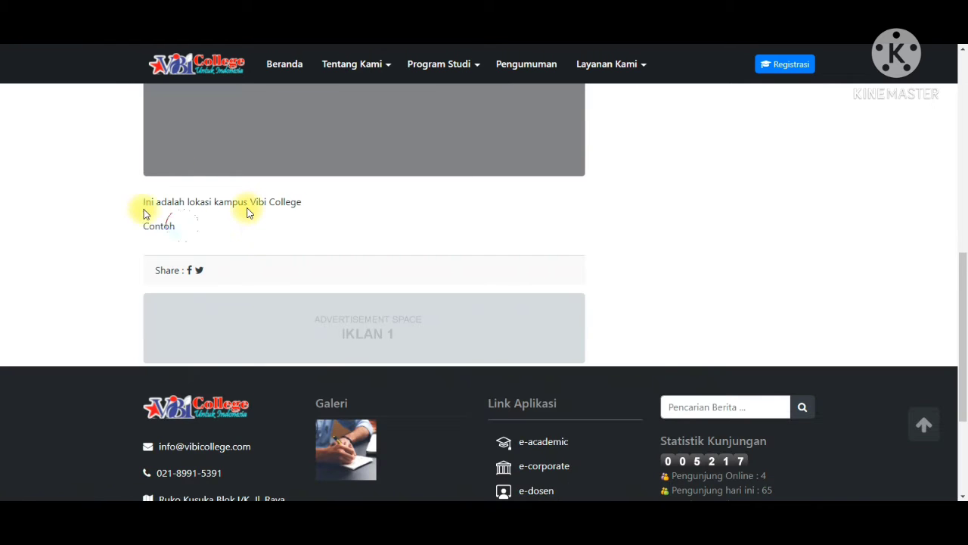
{"action": "left_click_drag", "start_coordinate": [143, 202], "coordinate": [246, 236]}
{"action": "left_click", "coordinate": [243, 236]}
{"action": "scroll", "coordinate": [243, 233], "scroll_direction": "up", "scroll_amount": 5}
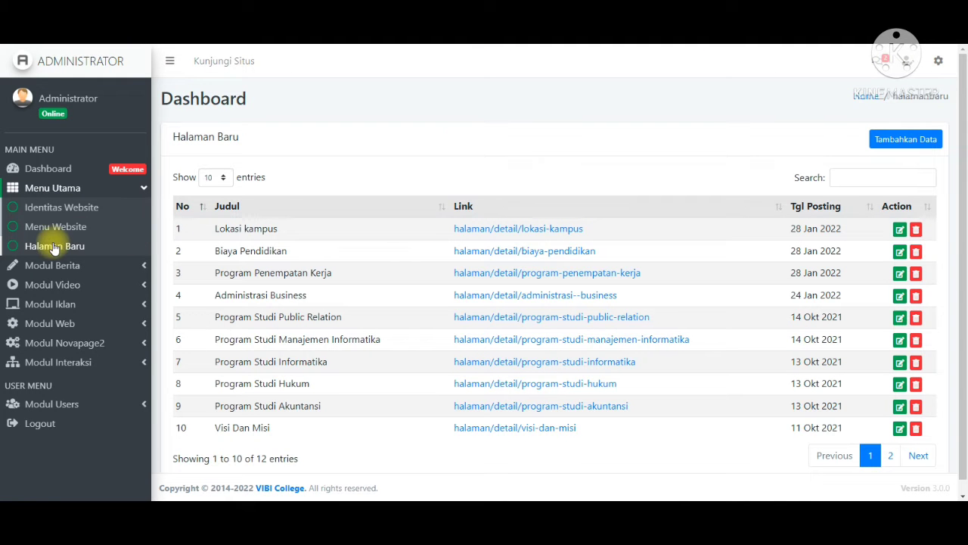
- Look over the empty new-page form in the admin dashboard and both pages of the Halaman Baru list
{"action": "left_click", "coordinate": [898, 137]}
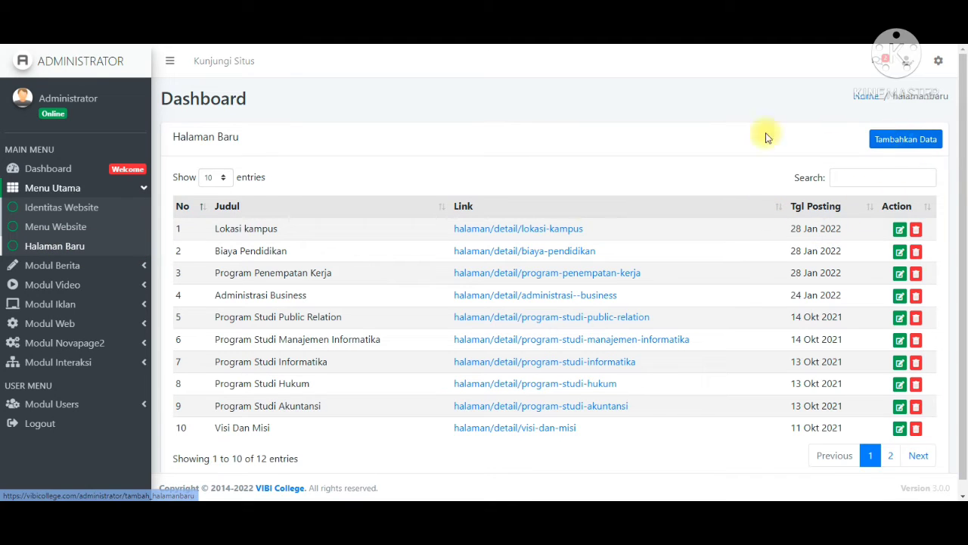
{"action": "scroll", "coordinate": [413, 331], "scroll_direction": "down", "scroll_amount": 1}
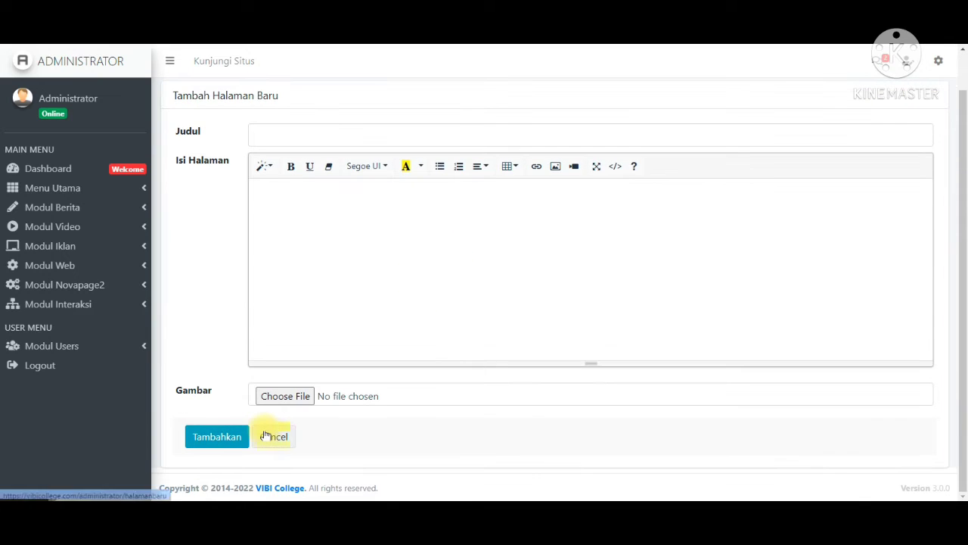
{"action": "left_click", "coordinate": [98, 188]}
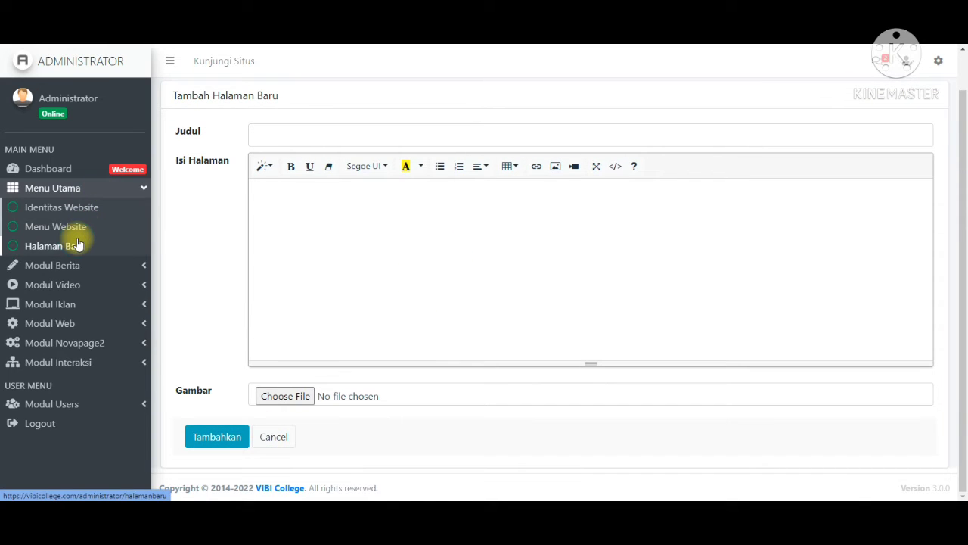
{"action": "left_click", "coordinate": [74, 246]}
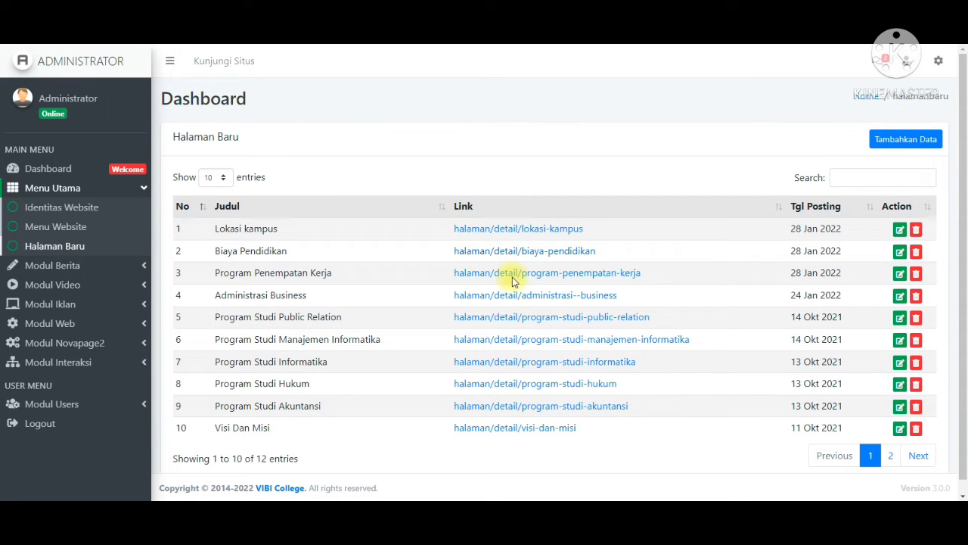
{"action": "left_click", "coordinate": [891, 455]}
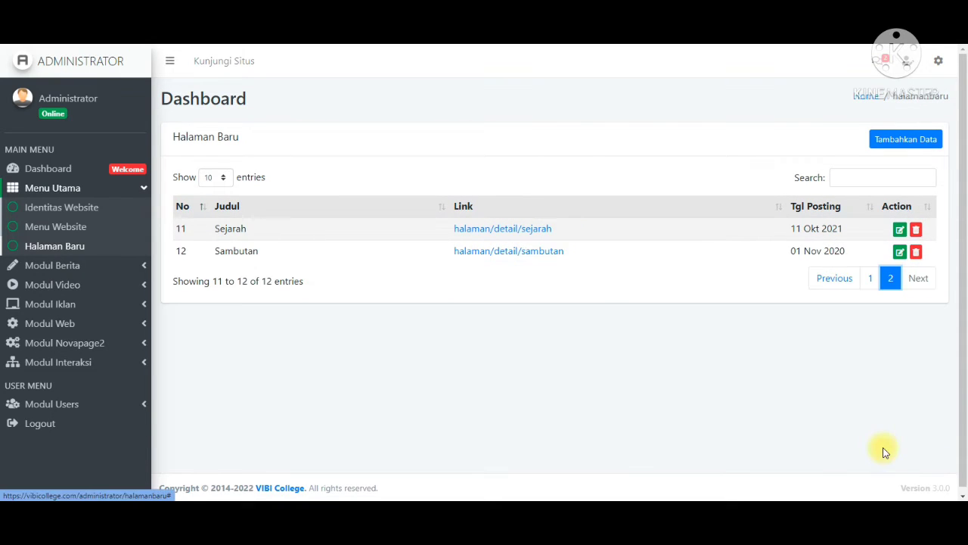
{"action": "left_click", "coordinate": [834, 278]}
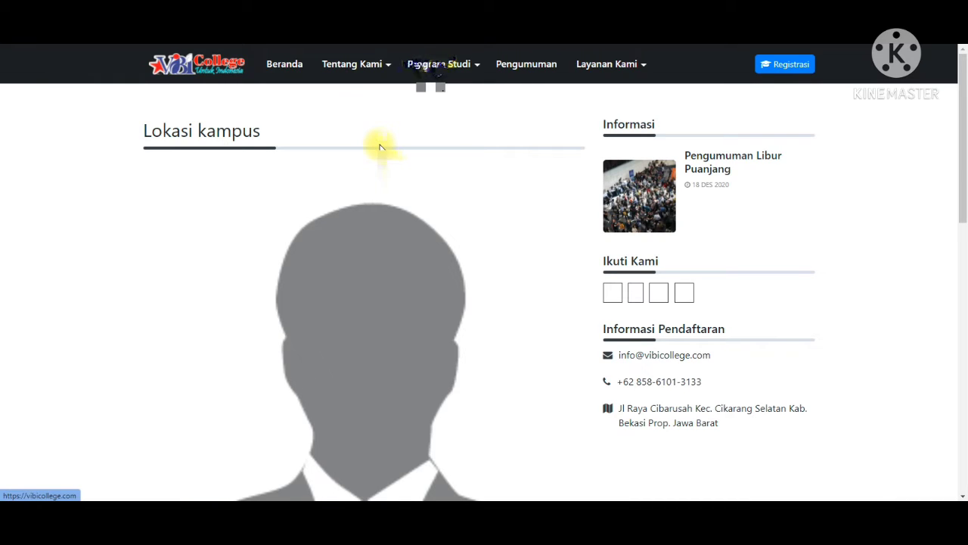
- Look over the website menu structure and the Halaman Baru list in the admin dashboard
{"action": "mouse_move", "coordinate": [423, 66]}
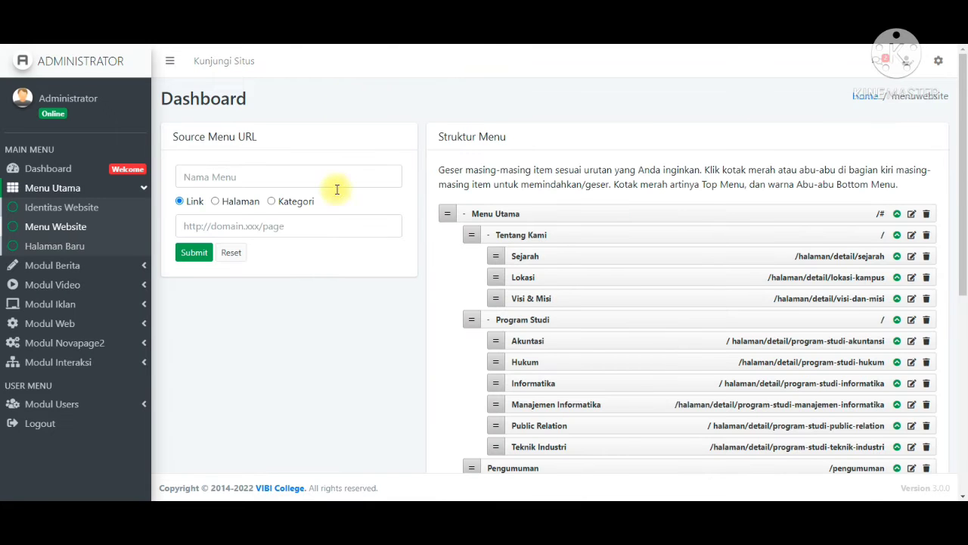
{"action": "scroll", "coordinate": [546, 265], "scroll_direction": "down", "scroll_amount": 1}
{"action": "scroll", "coordinate": [550, 291], "scroll_direction": "down", "scroll_amount": 1}
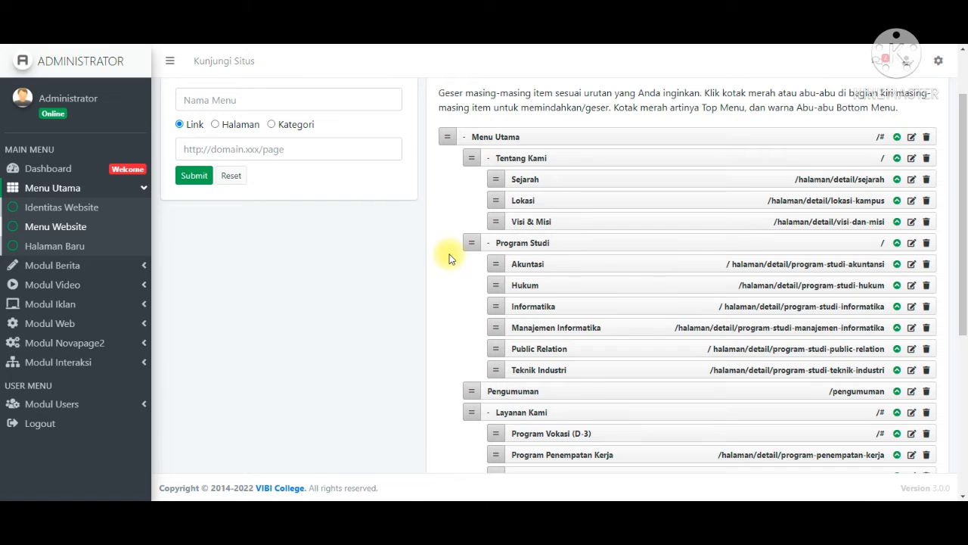
{"action": "scroll", "coordinate": [448, 259], "scroll_direction": "up", "scroll_amount": 2}
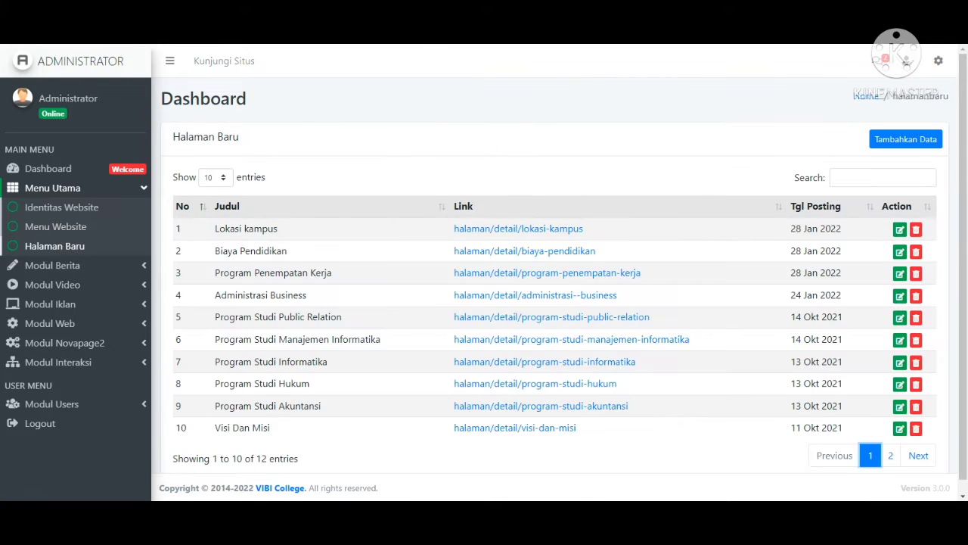
{"action": "scroll", "coordinate": [417, 155], "scroll_direction": "down", "scroll_amount": 1}
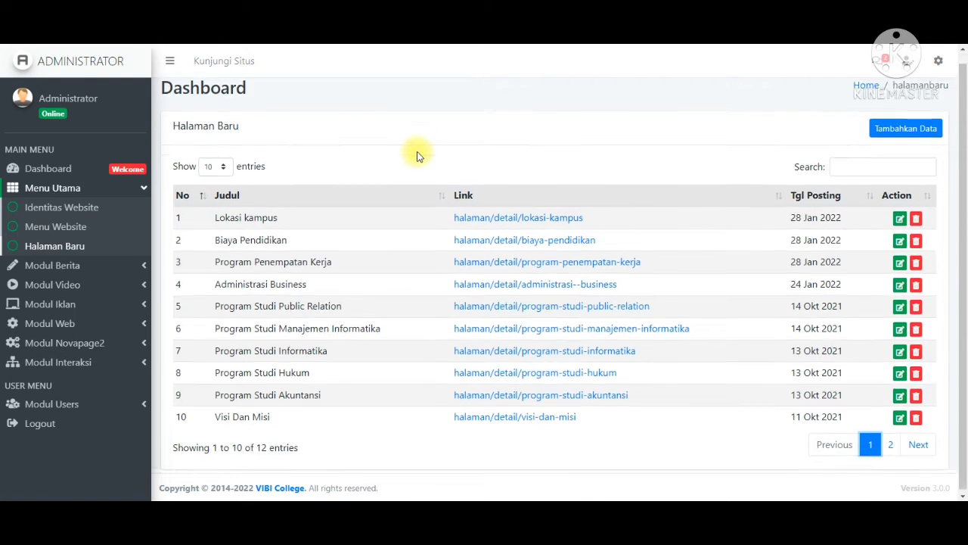
{"action": "scroll", "coordinate": [416, 156], "scroll_direction": "up", "scroll_amount": 1}
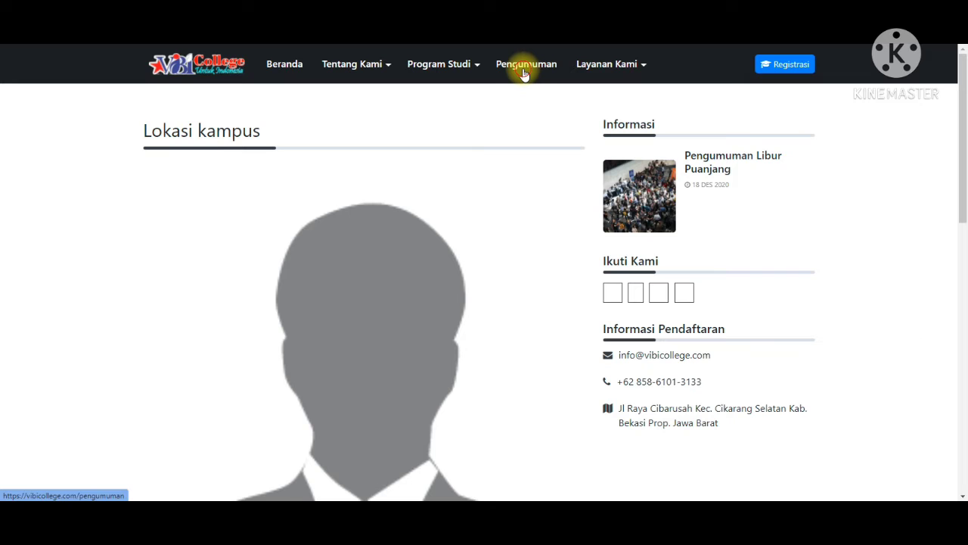
- View the public Pengumuman page and look through its announcements
{"action": "left_click", "coordinate": [525, 69]}
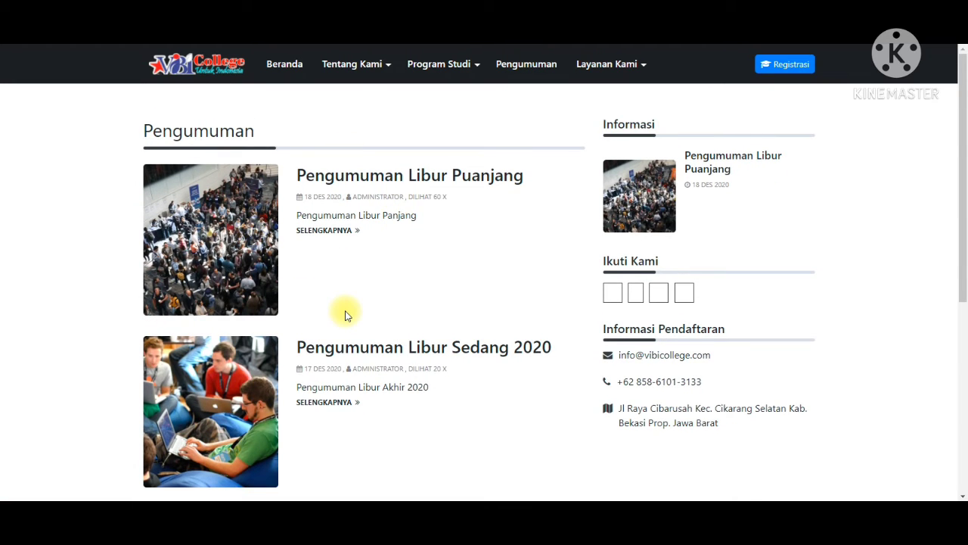
{"action": "scroll", "coordinate": [345, 316], "scroll_direction": "down", "scroll_amount": 3}
{"action": "scroll", "coordinate": [357, 277], "scroll_direction": "up", "scroll_amount": 3}
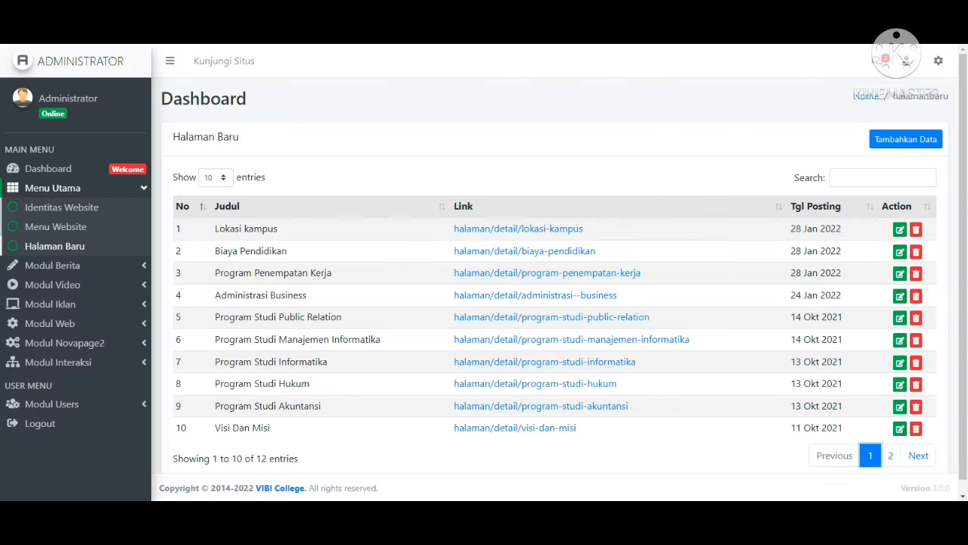
- Open the Novapage2 Pengumuman list in the admin dashboard and compare its entries with the public Pengumuman page
{"action": "left_click", "coordinate": [80, 343]}
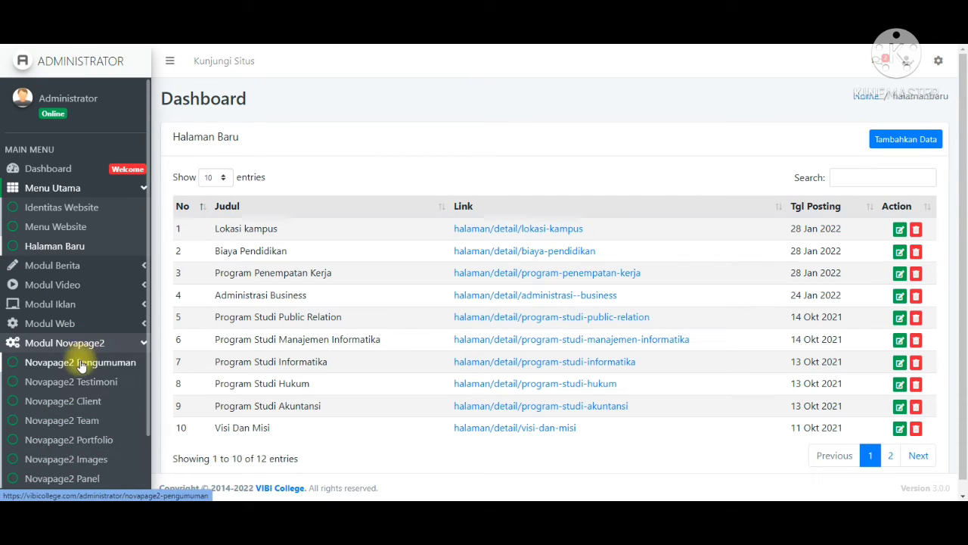
{"action": "left_click", "coordinate": [83, 366]}
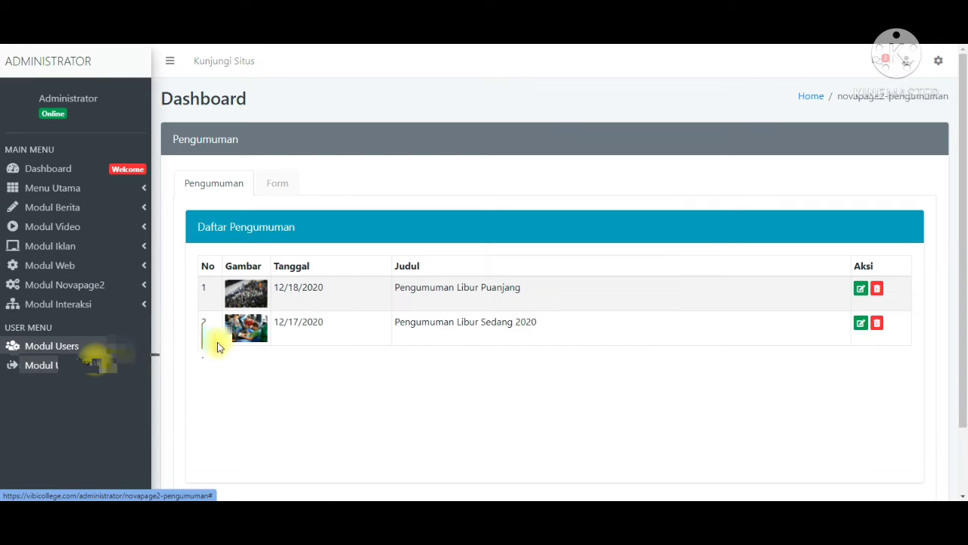
{"action": "left_click_drag", "start_coordinate": [345, 316], "coordinate": [575, 337]}
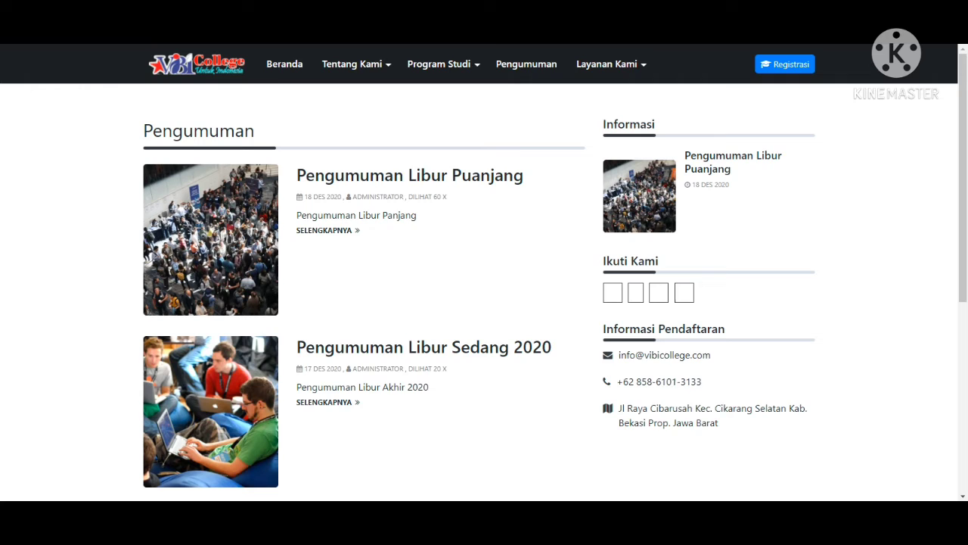
{"action": "left_click", "coordinate": [439, 64]}
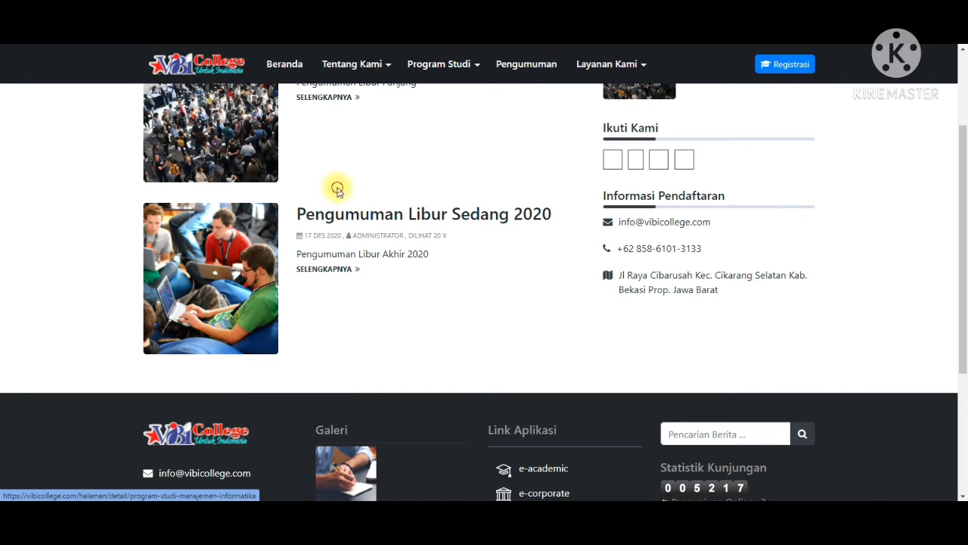
{"action": "scroll", "coordinate": [337, 189], "scroll_direction": "up", "scroll_amount": 3}
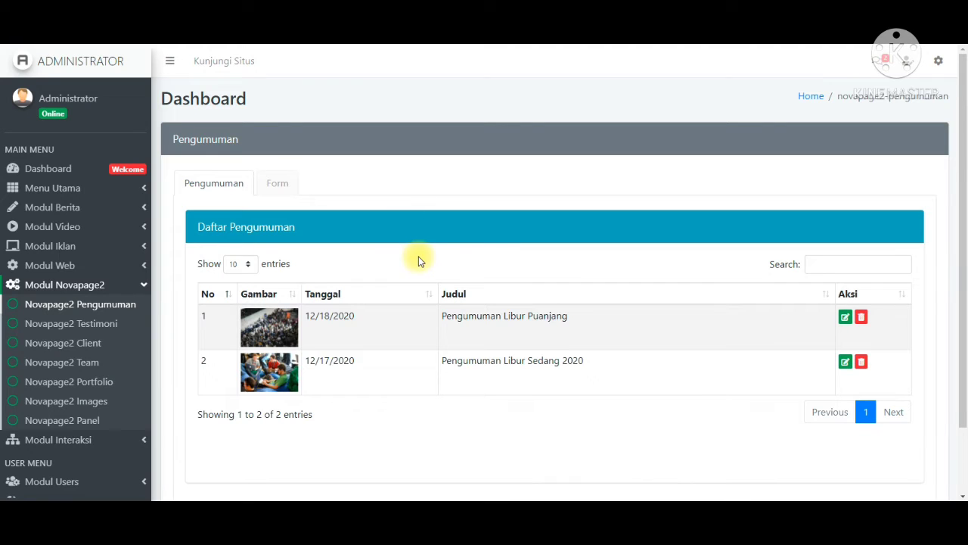
{"action": "left_click_drag", "start_coordinate": [416, 260], "coordinate": [363, 204]}
{"action": "scroll", "coordinate": [363, 204], "scroll_direction": "down", "scroll_amount": 1}
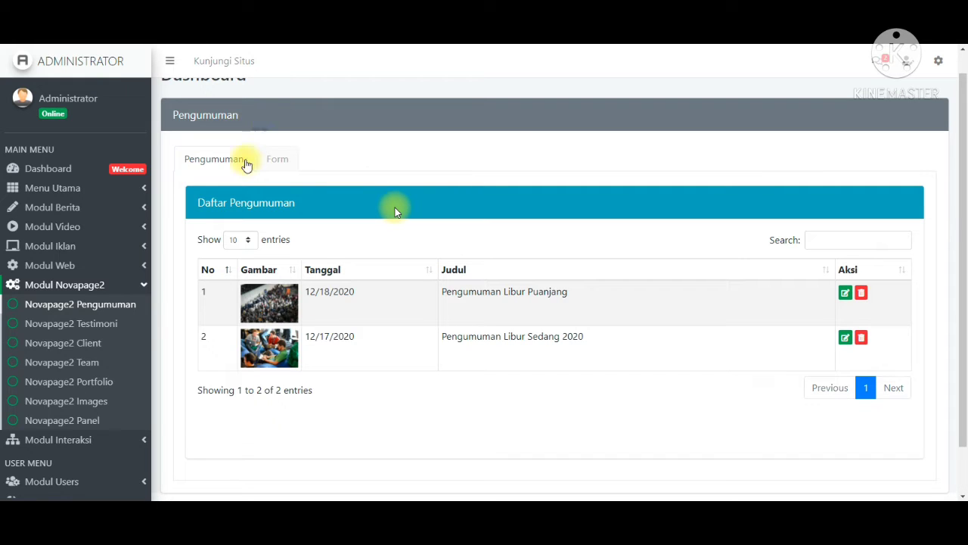
- Fill in a new announcement form with the title "Ini contoh Pengumuman" and the description "Ya ini adalah contoh nya oke"
{"action": "left_click", "coordinate": [286, 162]}
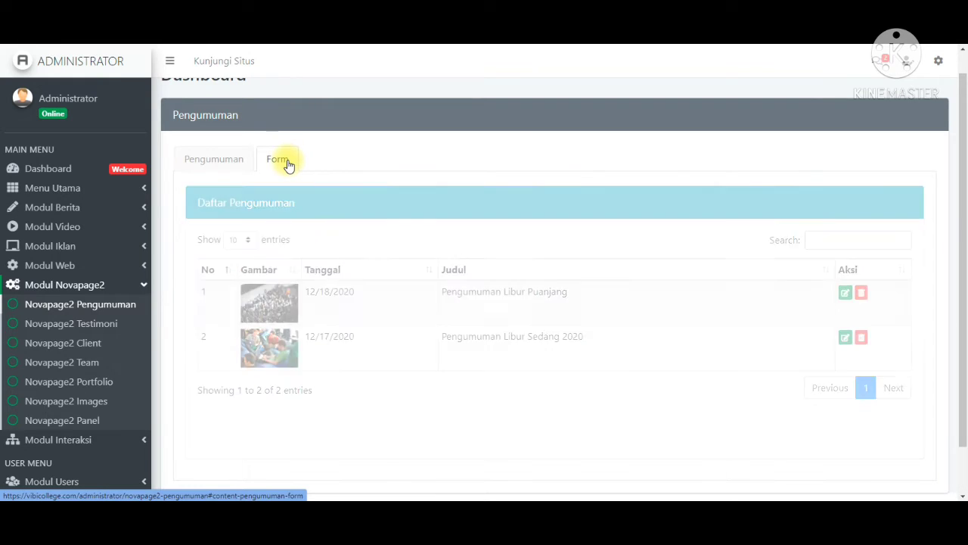
{"action": "left_click", "coordinate": [452, 243]}
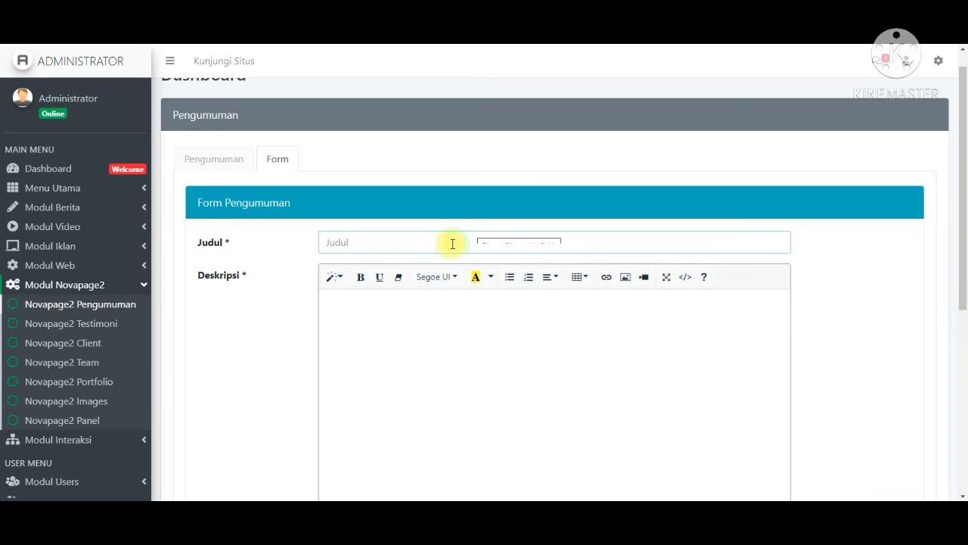
{"action": "type", "text": "Ini contoh P"}
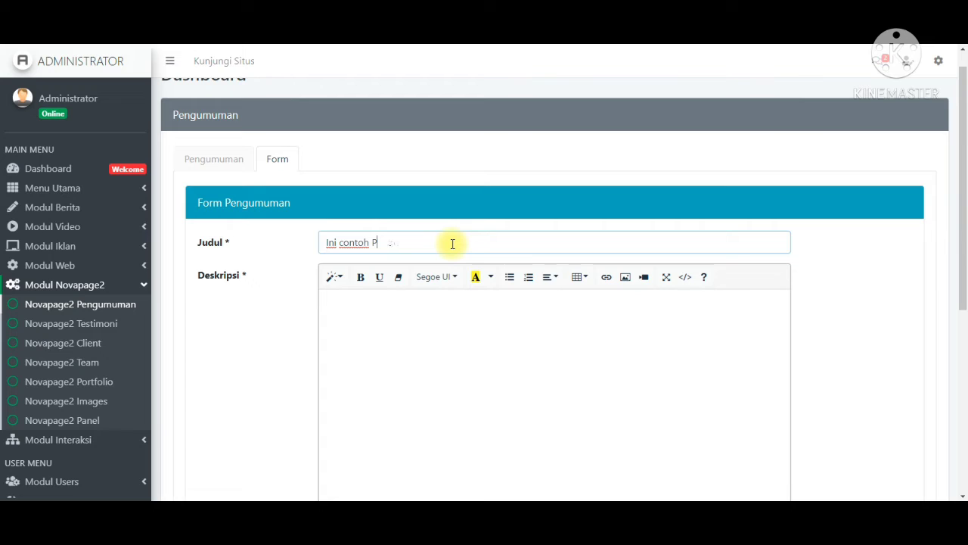
{"action": "type", "text": "engumuman"}
{"action": "scroll", "coordinate": [445, 341], "scroll_direction": "down", "scroll_amount": 1}
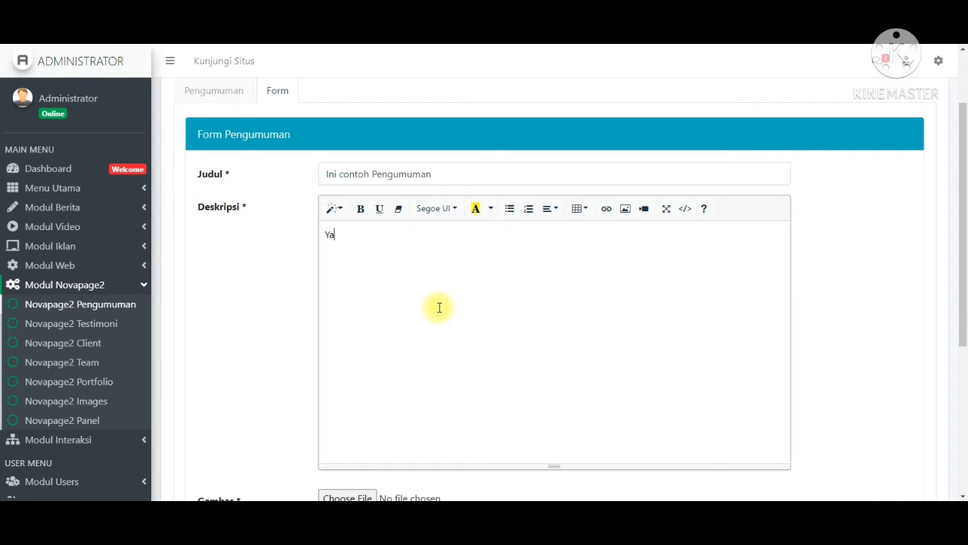
{"action": "type", "text": "ini adalah contoh"}
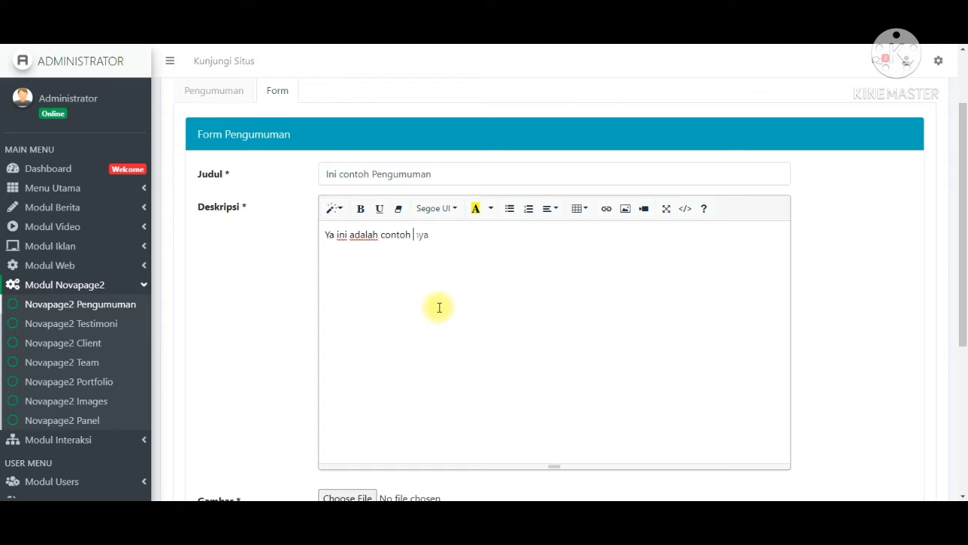
{"action": "type", "text": " nya oke"}
{"action": "scroll", "coordinate": [439, 307], "scroll_direction": "down", "scroll_amount": 2}
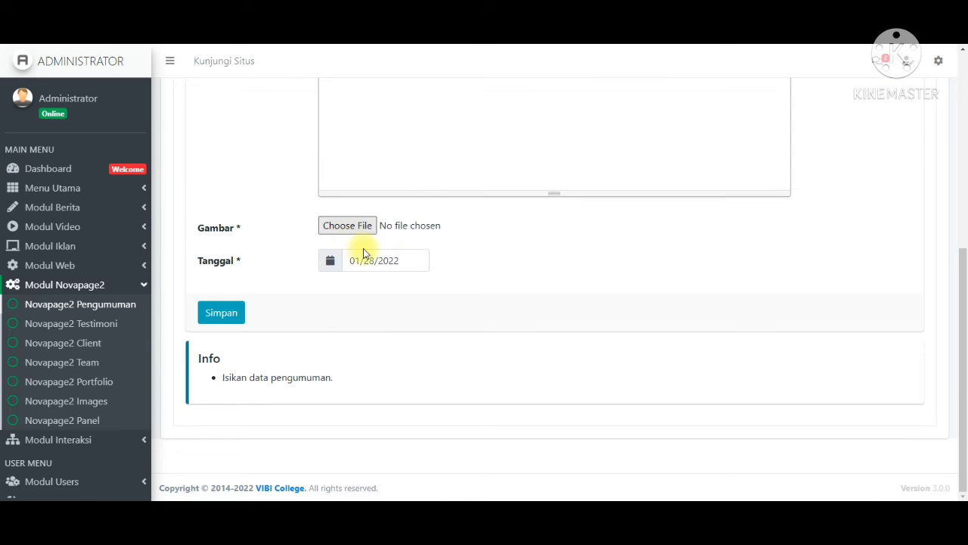
- Attach the image aspons.jpg to the announcement and save it with the date 01/28/2022
{"action": "left_click", "coordinate": [365, 231]}
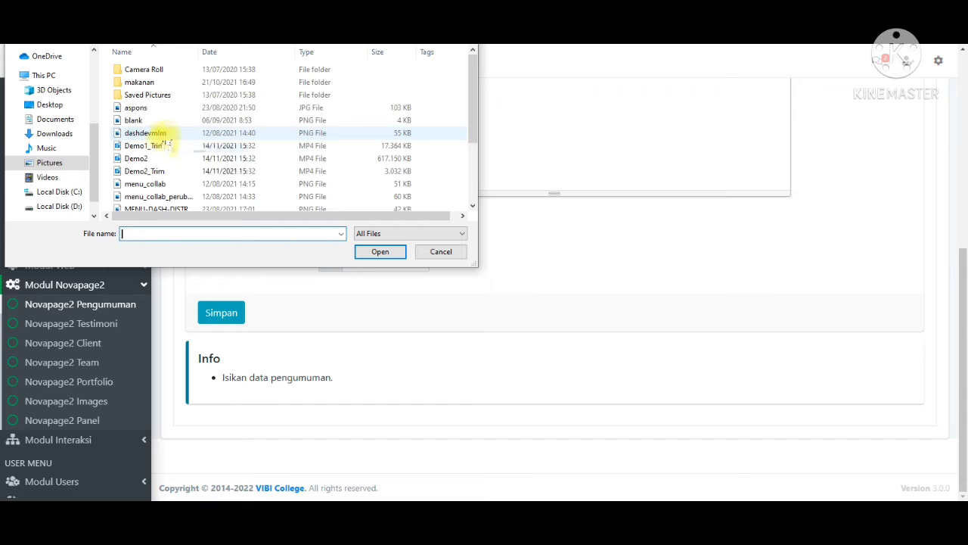
{"action": "left_click", "coordinate": [140, 108]}
{"action": "left_click", "coordinate": [361, 259]}
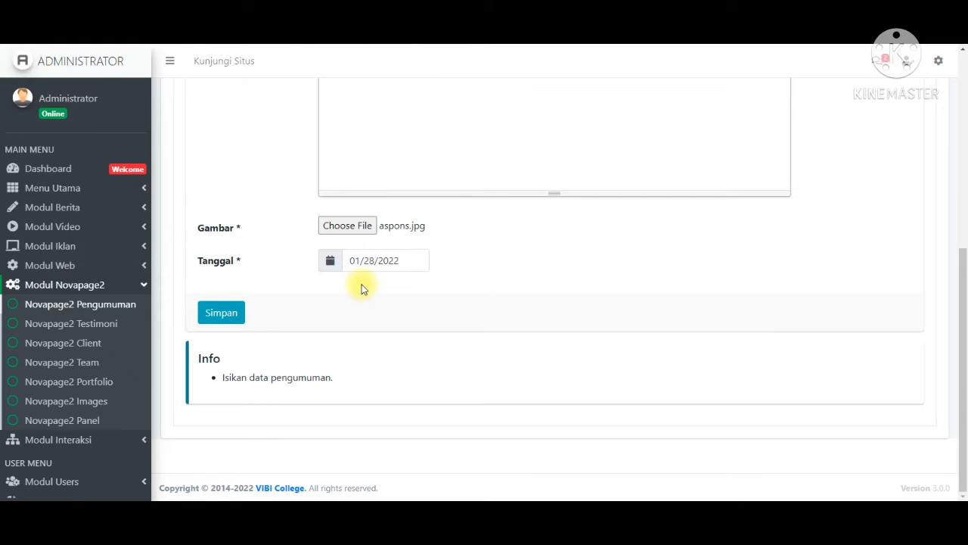
{"action": "left_click", "coordinate": [363, 266]}
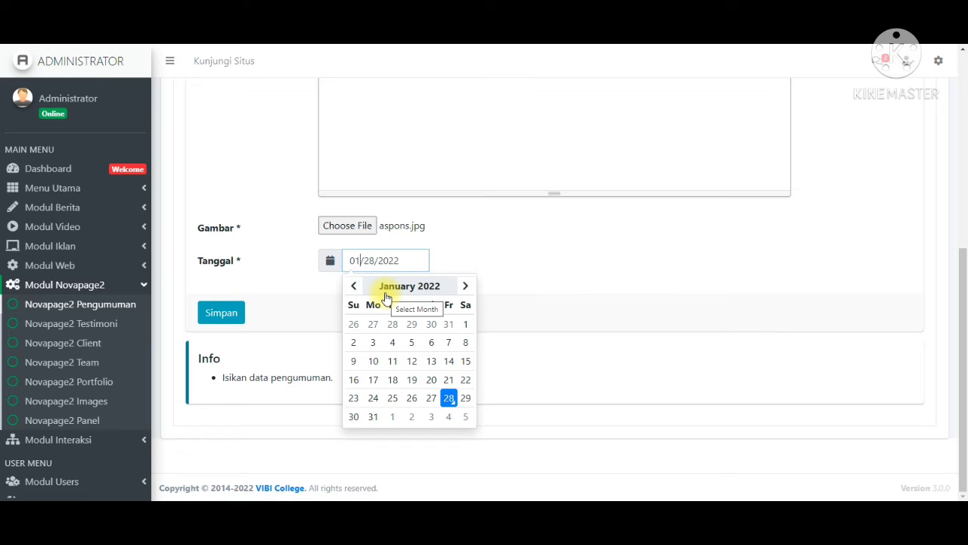
{"action": "left_click", "coordinate": [447, 398]}
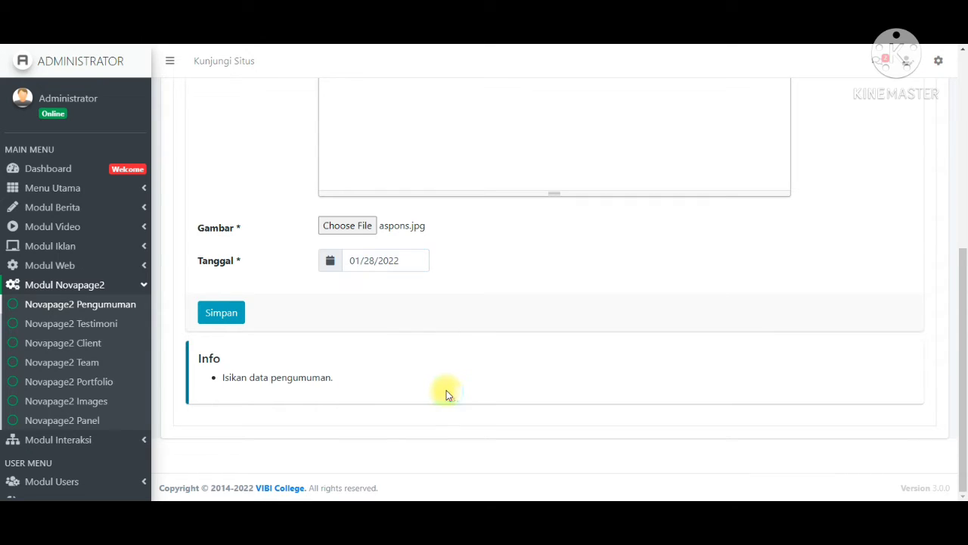
{"action": "left_click", "coordinate": [231, 310]}
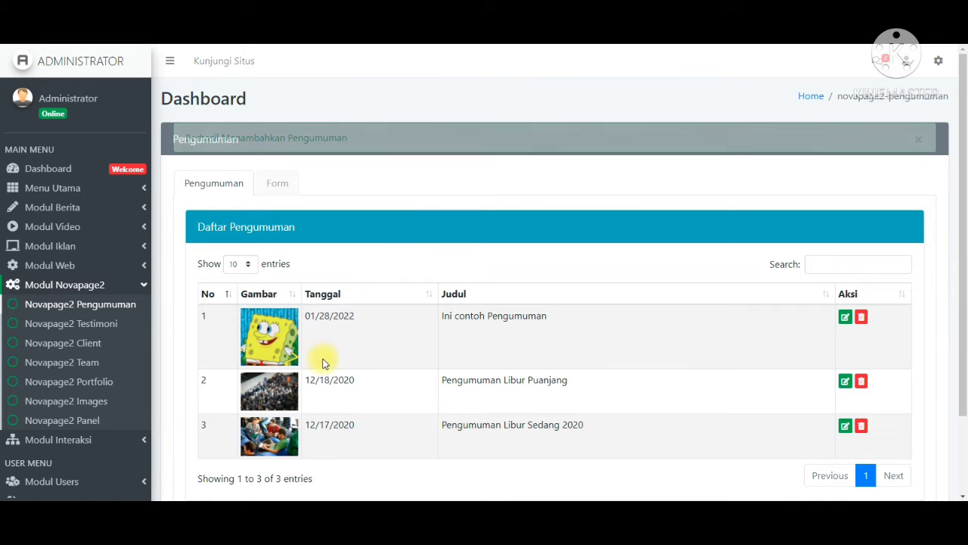
- Reload the public Pengumuman page and check the announcement list for the new entry
{"action": "left_click", "coordinate": [546, 318]}
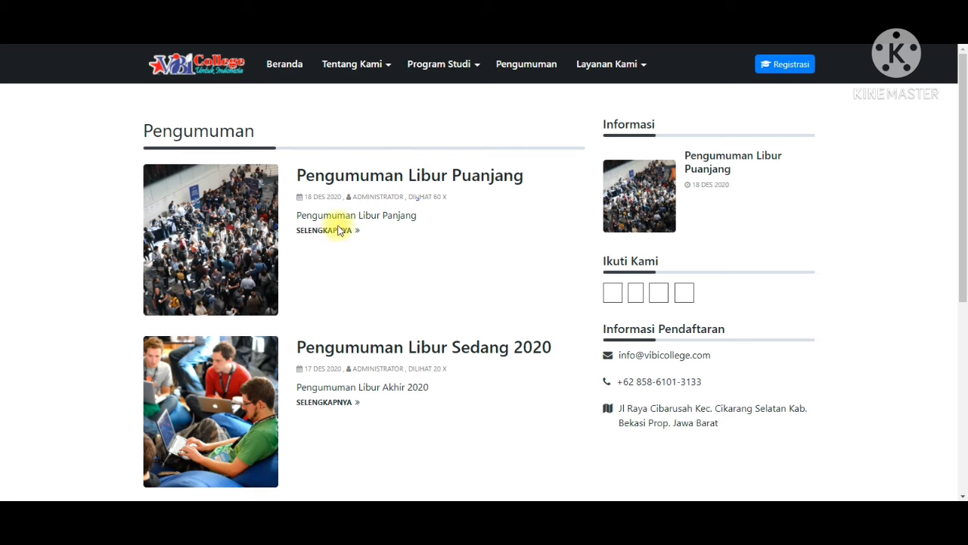
{"action": "key", "text": "F5"}
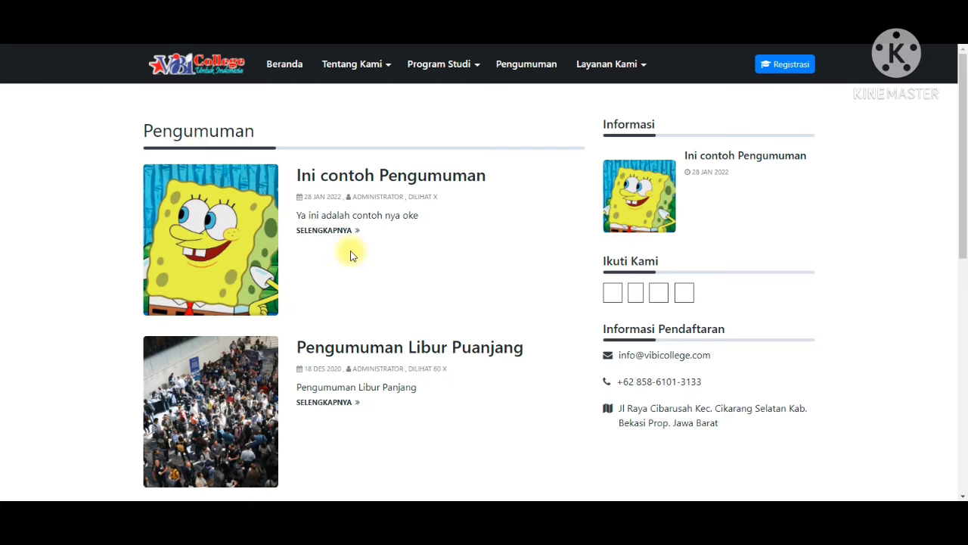
{"action": "scroll", "coordinate": [372, 252], "scroll_direction": "down", "scroll_amount": 4}
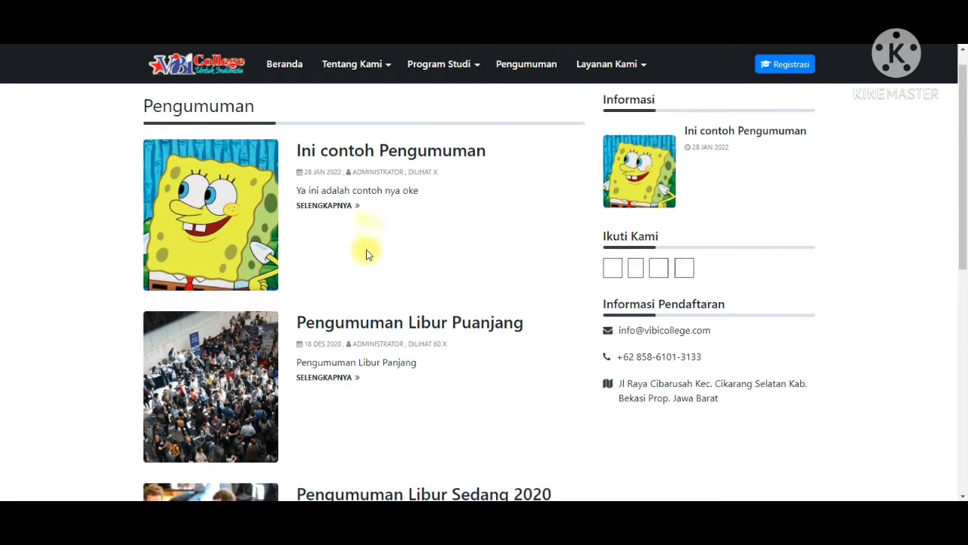
{"action": "scroll", "coordinate": [366, 255], "scroll_direction": "up", "scroll_amount": 4}
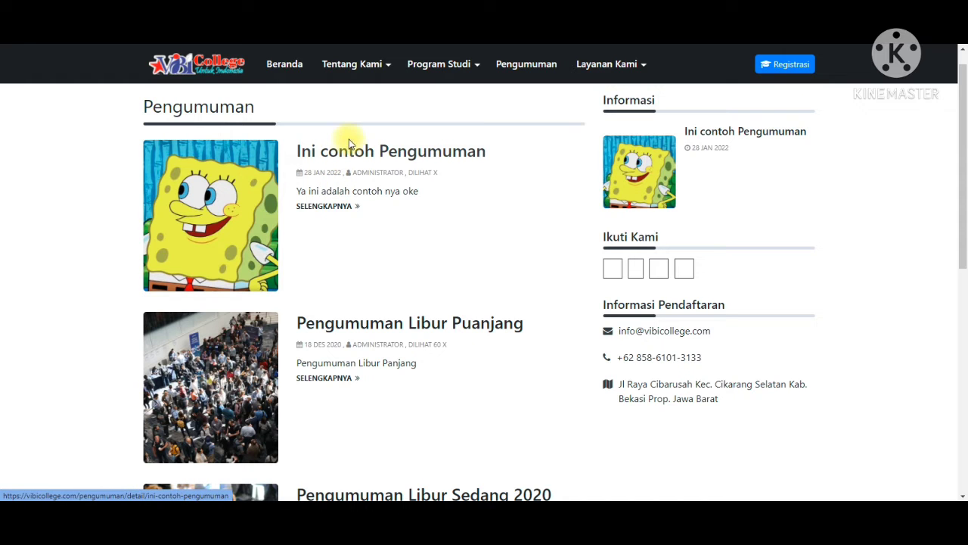
- Open the "Ini contoh Pengumuman" announcement on the public site and examine its image, title and description text
{"action": "left_click", "coordinate": [343, 154]}
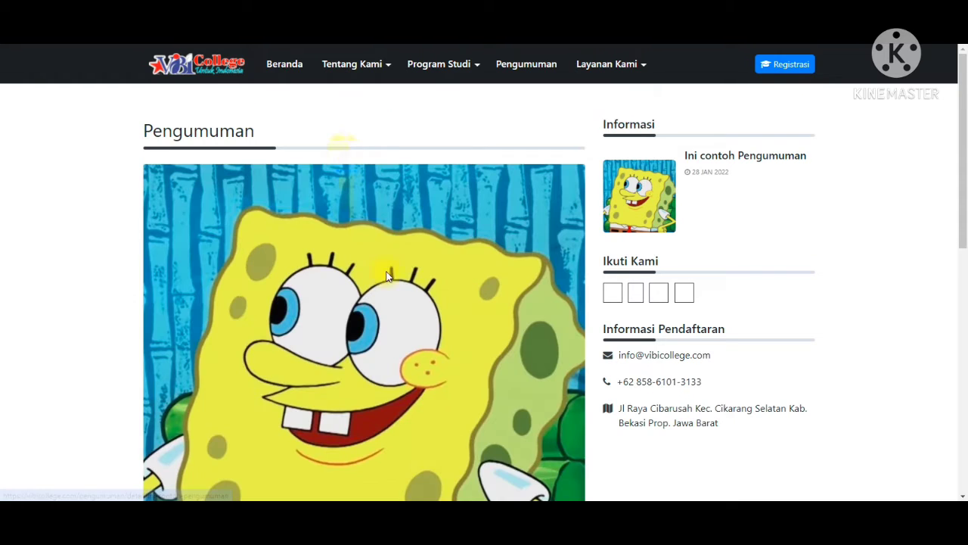
{"action": "scroll", "coordinate": [407, 313], "scroll_direction": "down", "scroll_amount": 4}
{"action": "scroll", "coordinate": [407, 312], "scroll_direction": "down", "scroll_amount": 1}
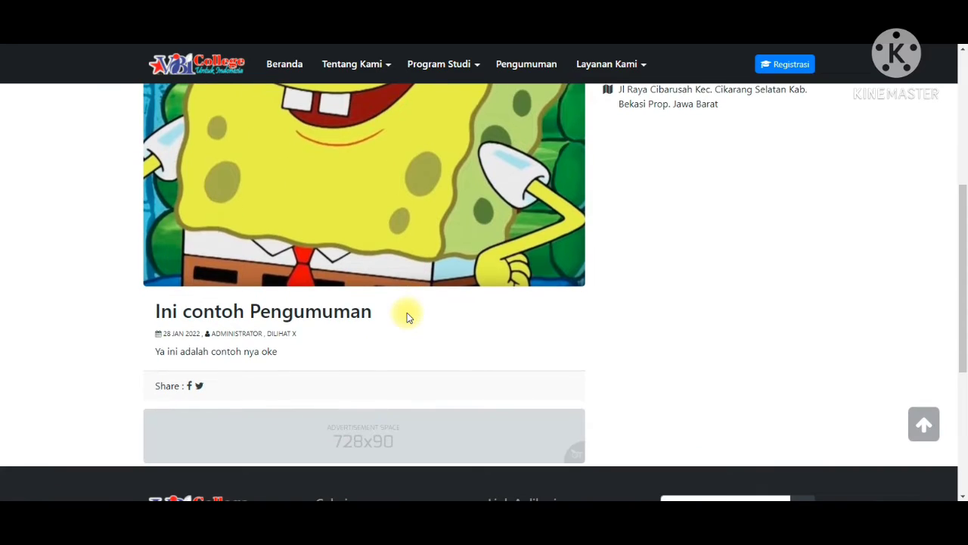
{"action": "scroll", "coordinate": [273, 261], "scroll_direction": "down", "scroll_amount": 1}
{"action": "mouse_move", "coordinate": [277, 243]}
{"action": "left_mouse_down"}
{"action": "mouse_move", "coordinate": [182, 243]}
{"action": "mouse_move", "coordinate": [280, 255]}
{"action": "left_mouse_up"}
{"action": "left_click", "coordinate": [158, 245]}
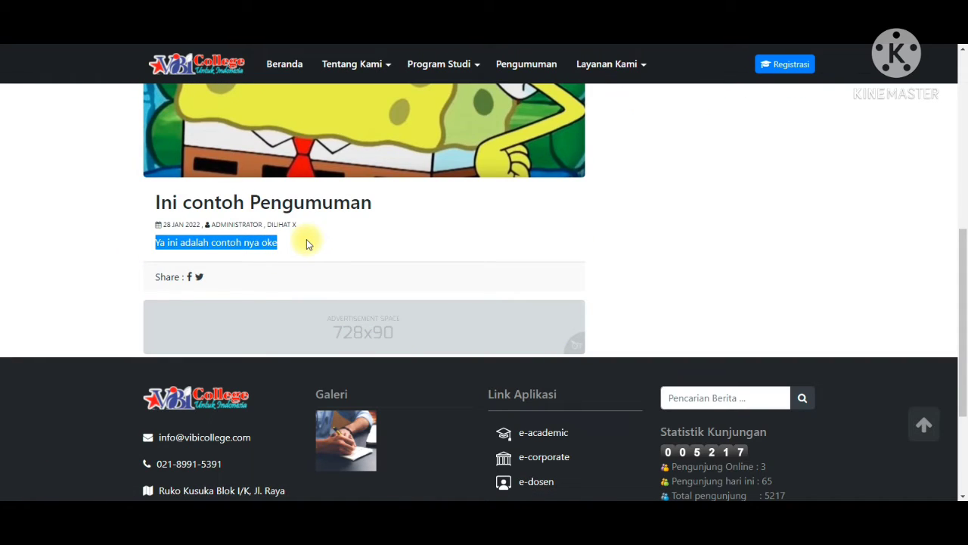
{"action": "scroll", "coordinate": [306, 244], "scroll_direction": "up", "scroll_amount": 5}
{"action": "scroll", "coordinate": [306, 243], "scroll_direction": "up", "scroll_amount": 1}
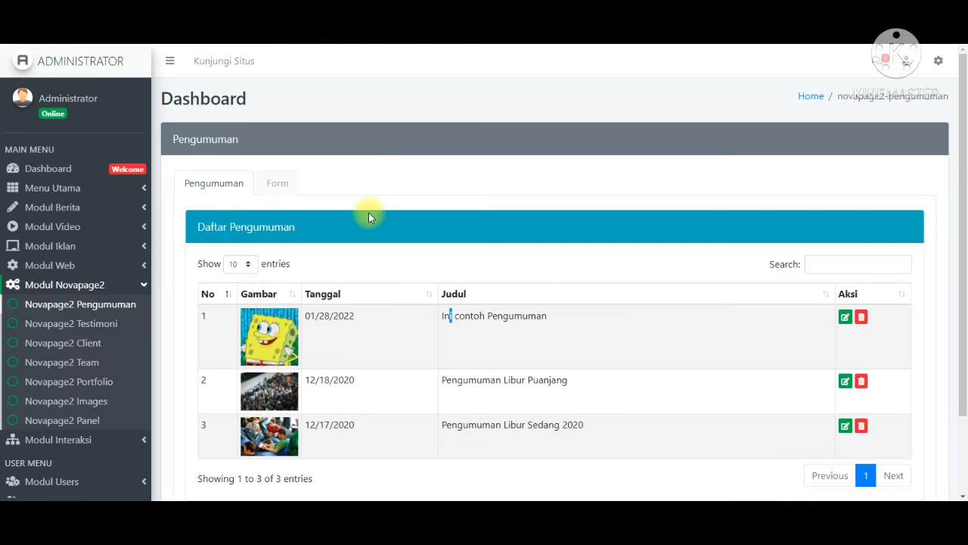
- Return to the public site and open the Agenda / Event page under Layanan Kami
{"action": "scroll", "coordinate": [368, 213], "scroll_direction": "down", "scroll_amount": 2}
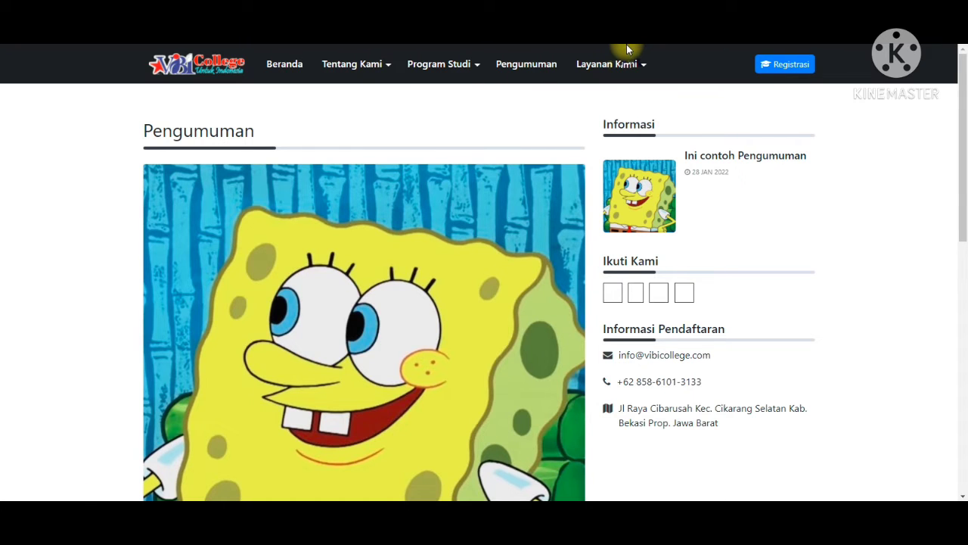
{"action": "mouse_move", "coordinate": [626, 66]}
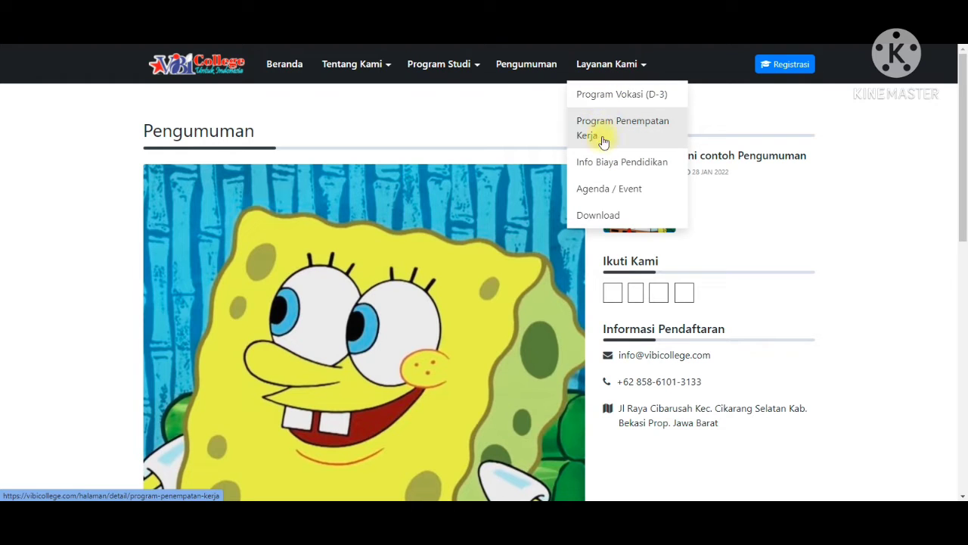
{"action": "left_click", "coordinate": [599, 185]}
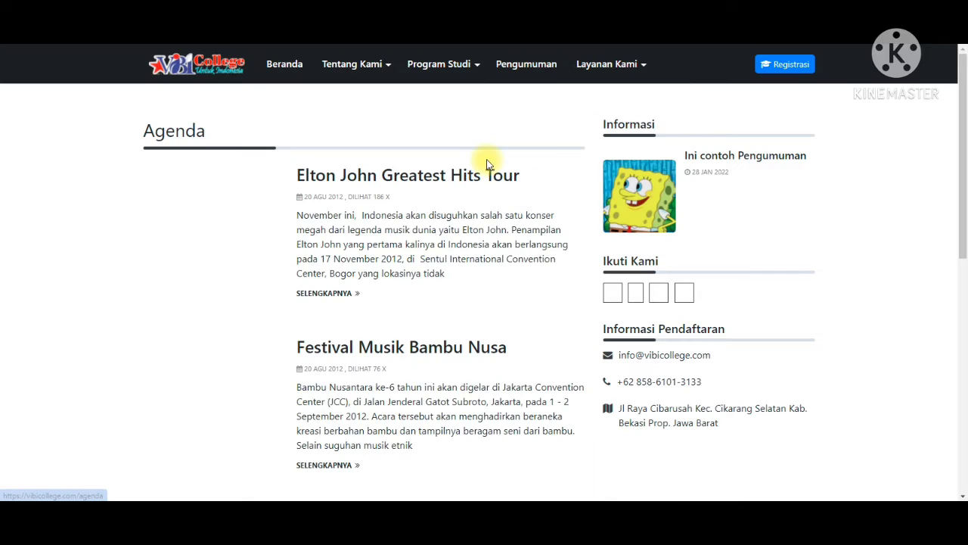
- Examine the events listed on the public Agenda page down to the Maroon Live in Jakarta 2012 entry
{"action": "scroll", "coordinate": [397, 283], "scroll_direction": "down", "scroll_amount": 3}
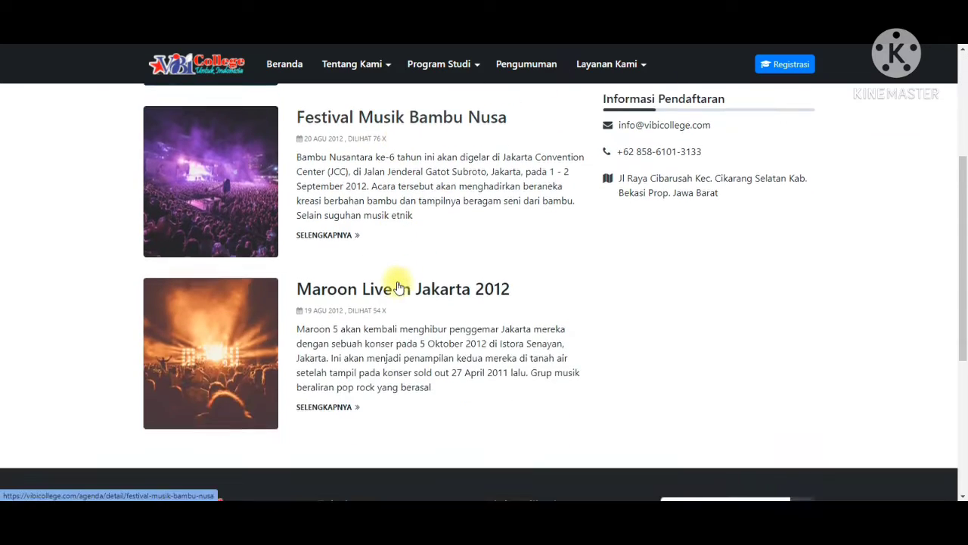
{"action": "scroll", "coordinate": [397, 284], "scroll_direction": "down", "scroll_amount": 4}
{"action": "scroll", "coordinate": [396, 286], "scroll_direction": "up", "scroll_amount": 7}
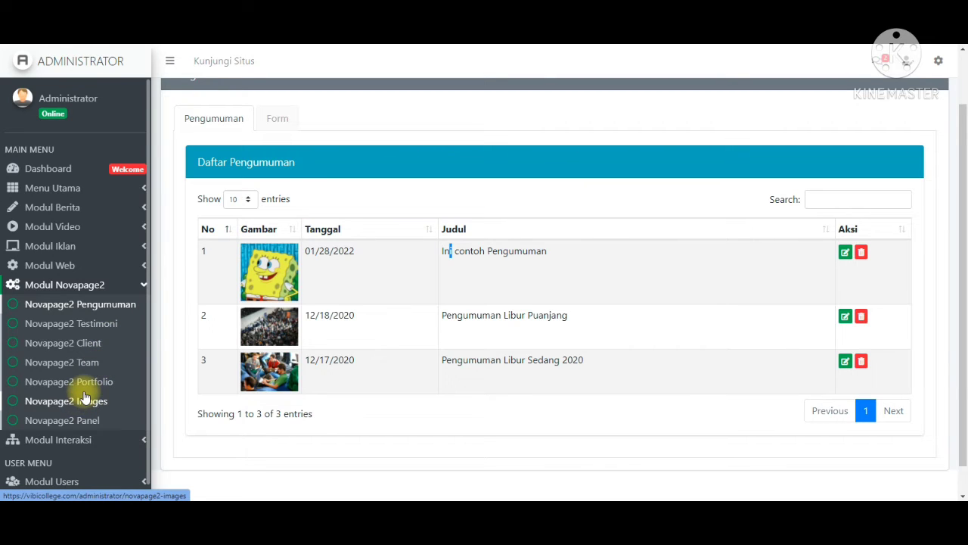
- Search the Web, Iklan, Video and Berita modules of the admin dashboard for the agenda management page
{"action": "left_click", "coordinate": [81, 282]}
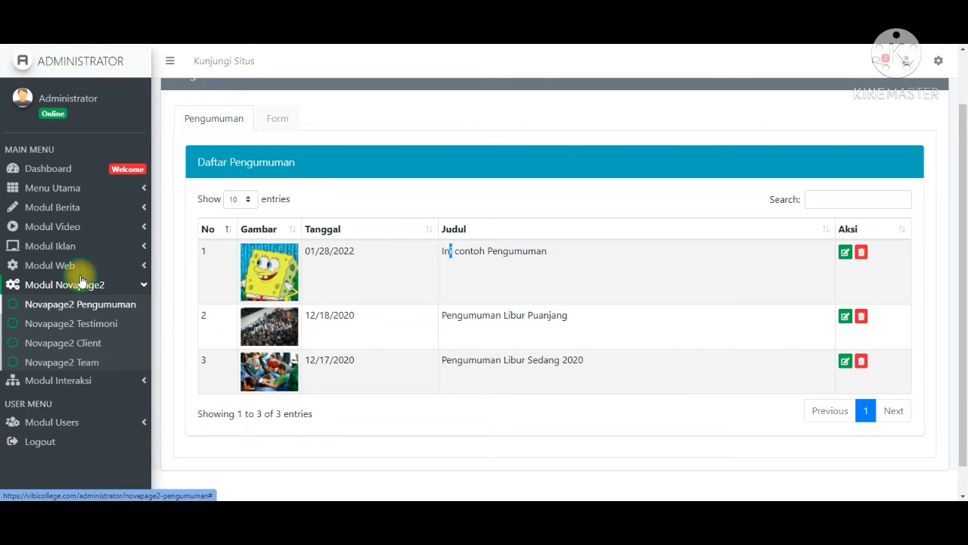
{"action": "left_click", "coordinate": [80, 272]}
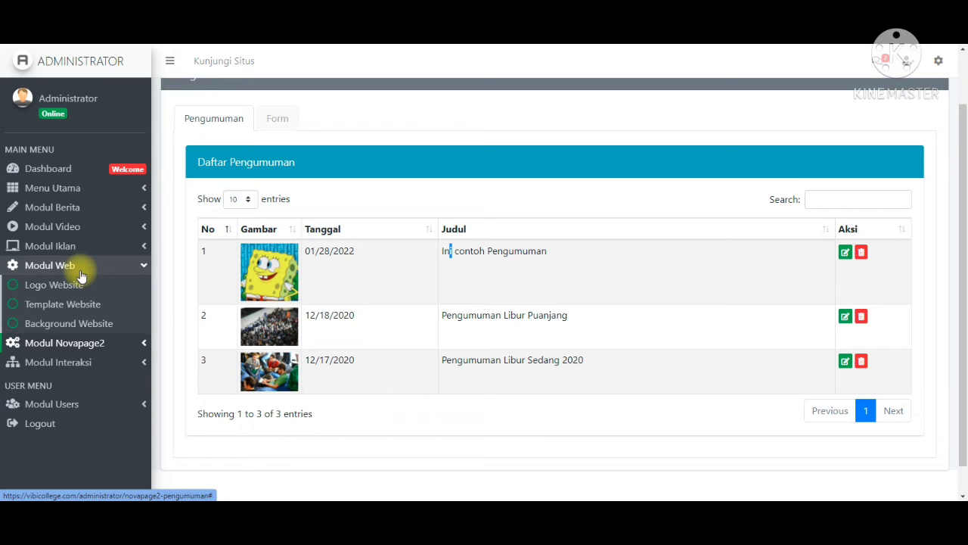
{"action": "left_click", "coordinate": [85, 245]}
{"action": "left_click", "coordinate": [85, 227]}
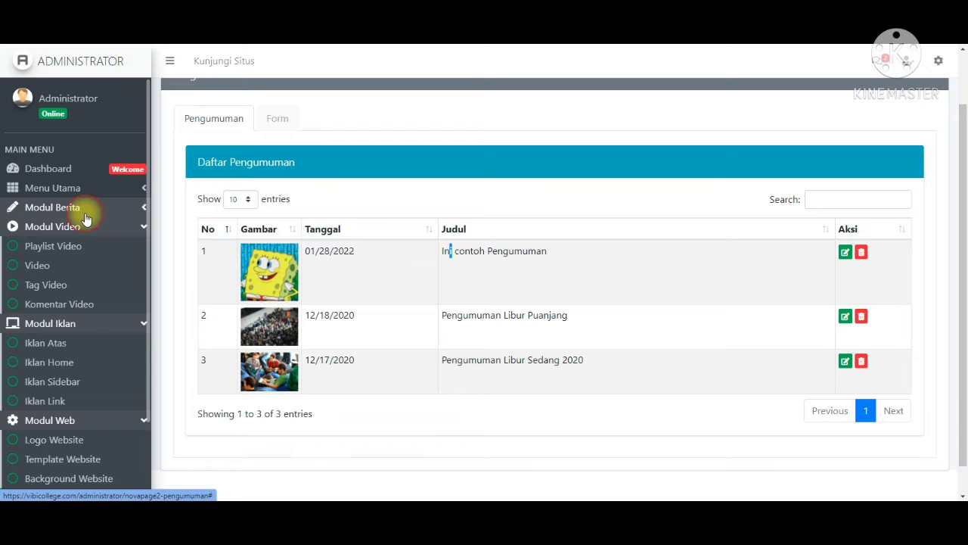
{"action": "left_click", "coordinate": [85, 215]}
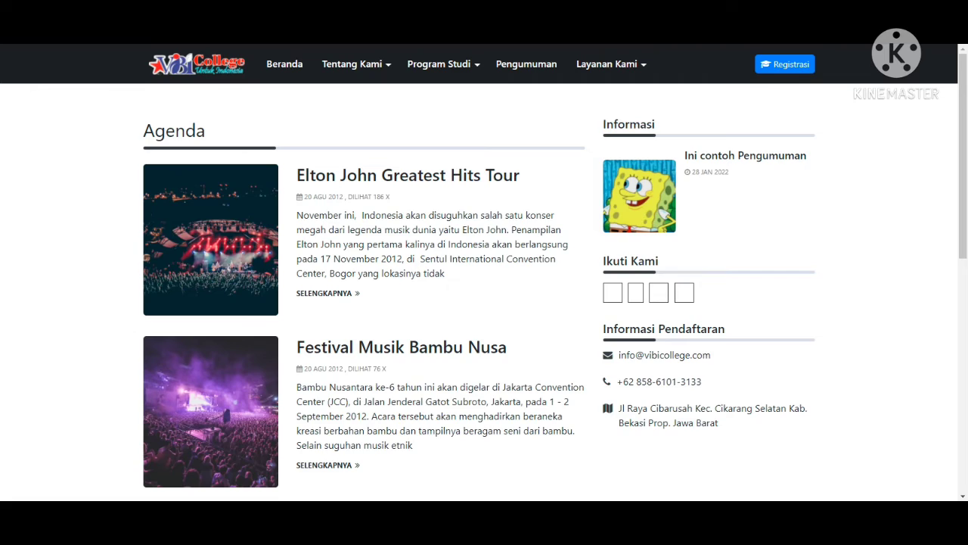
- Return to the public Agenda page and review its event entries again
{"action": "scroll", "coordinate": [406, 190], "scroll_direction": "down", "scroll_amount": 3}
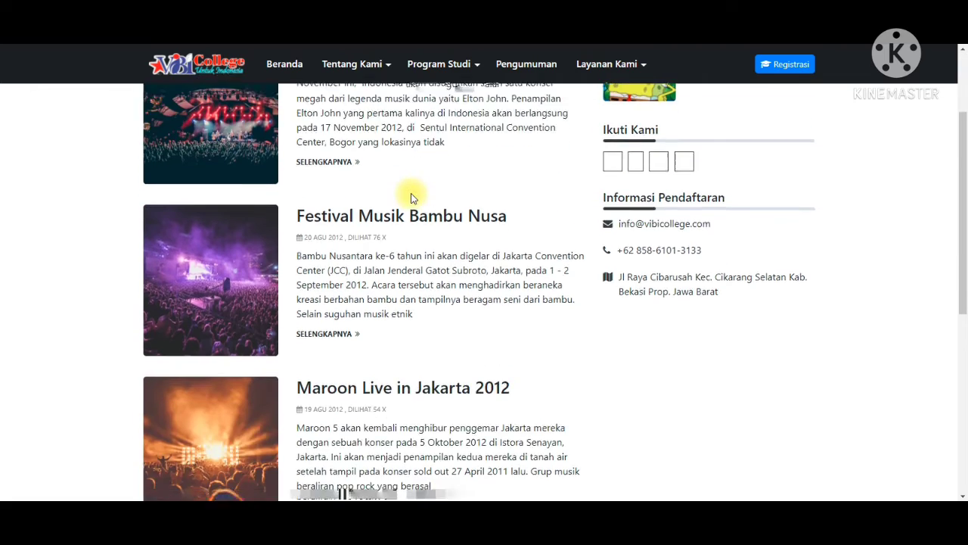
{"action": "scroll", "coordinate": [411, 198], "scroll_direction": "down", "scroll_amount": 2}
{"action": "scroll", "coordinate": [410, 190], "scroll_direction": "up", "scroll_amount": 4}
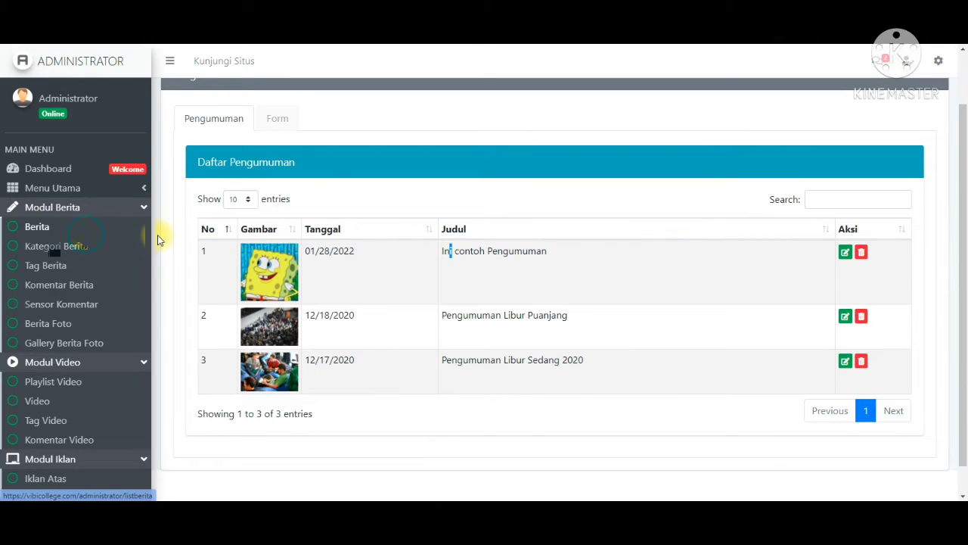
- Check the Berita, Berita Foto and Gallery Berita Foto lists in the admin dashboard for the agenda events
{"action": "left_click", "coordinate": [159, 240]}
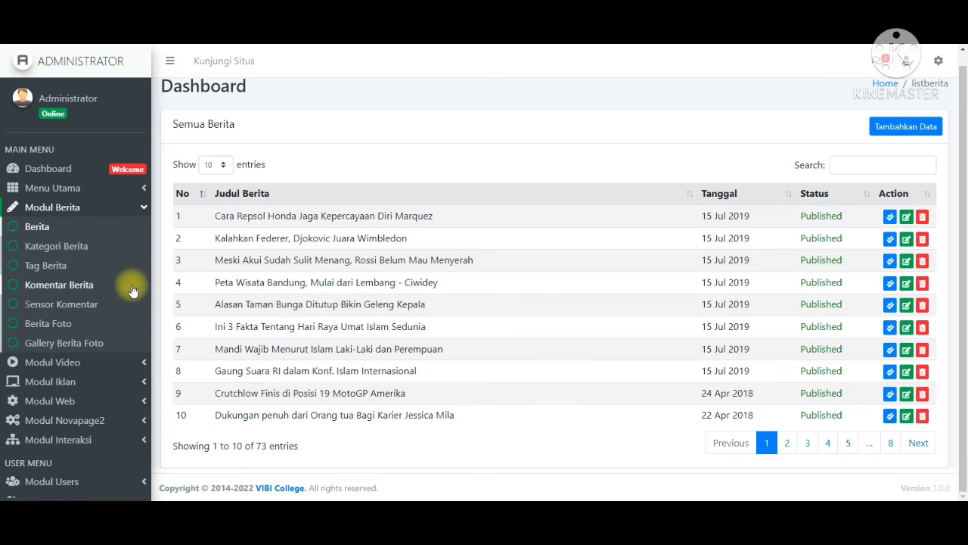
{"action": "left_click", "coordinate": [48, 323]}
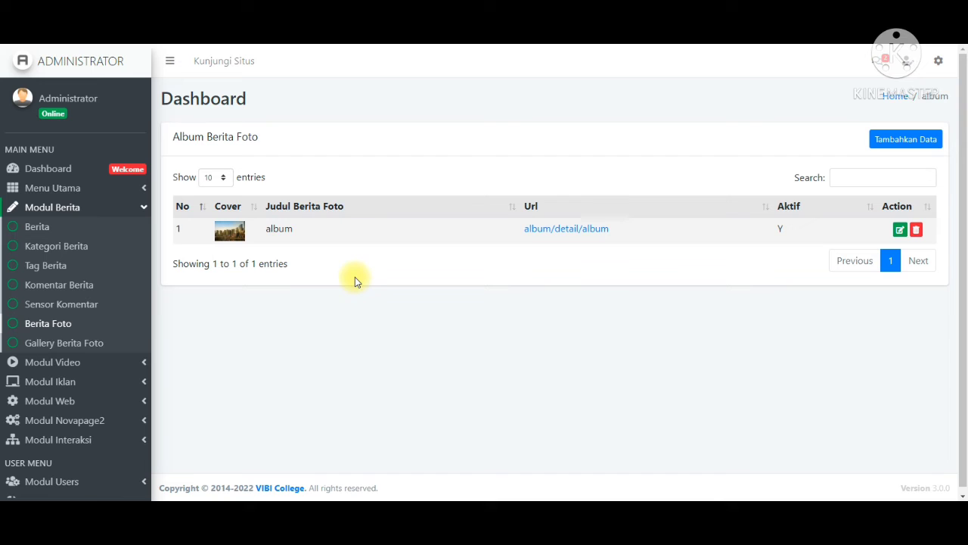
{"action": "left_click", "coordinate": [76, 342]}
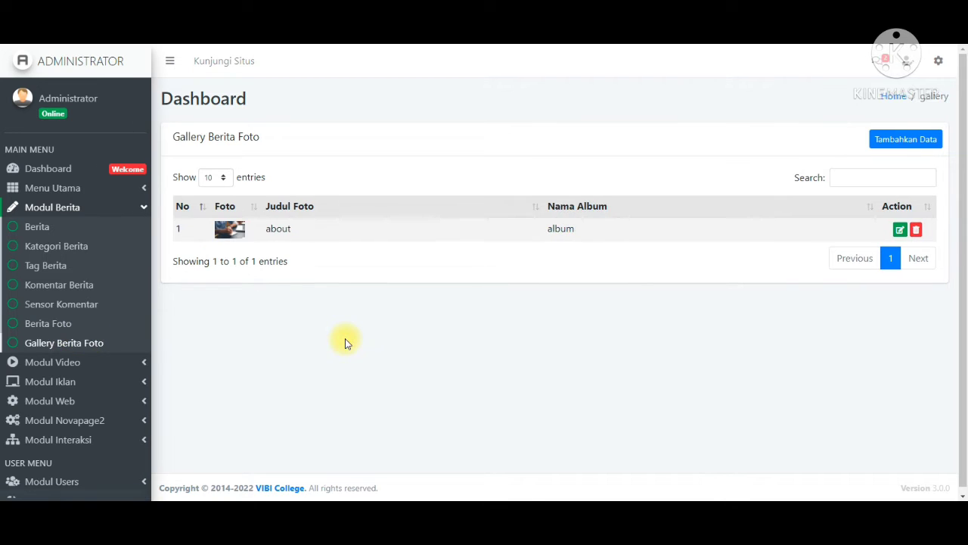
- Open the Agenda list of Modul Interaksi in the admin dashboard and compare it with the public Agenda page
{"action": "left_click", "coordinate": [73, 211]}
{"action": "left_click", "coordinate": [73, 304]}
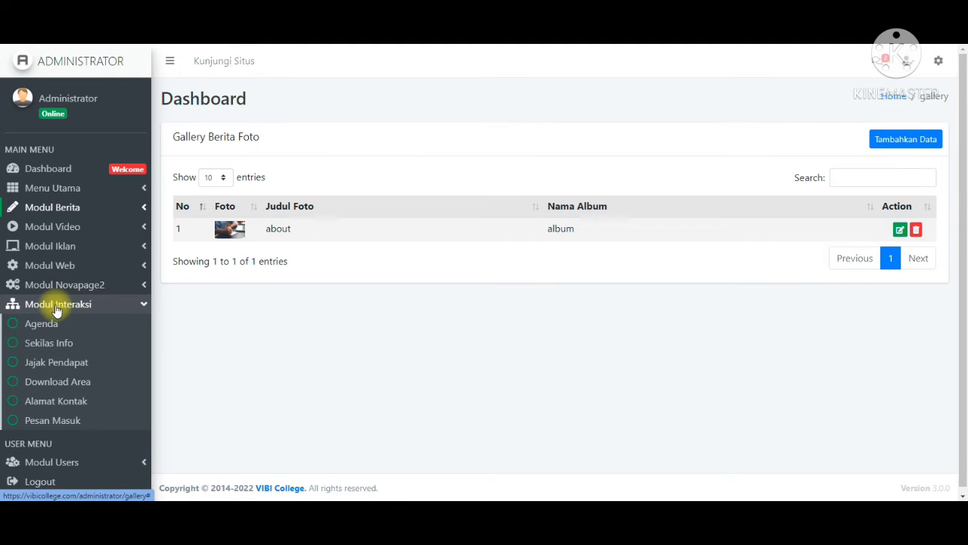
{"action": "left_click", "coordinate": [53, 324]}
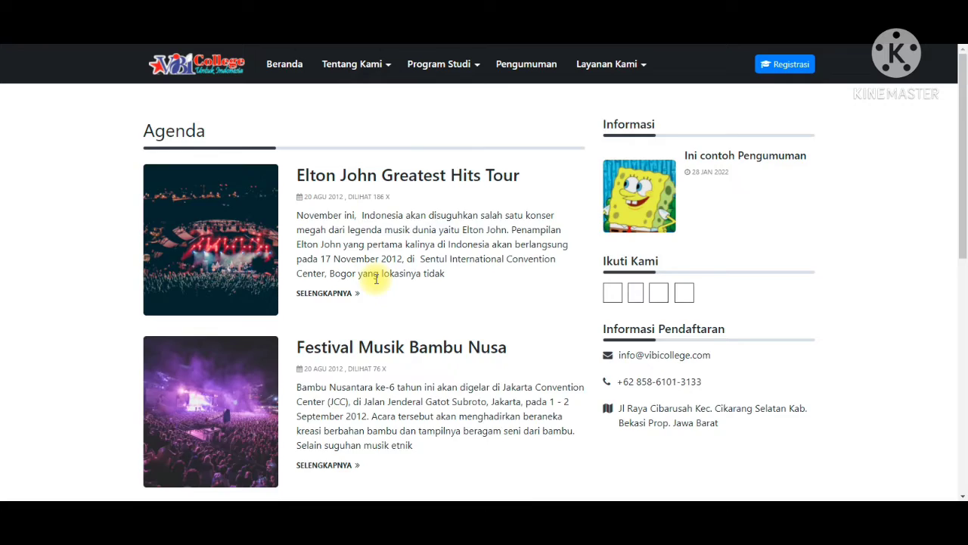
{"action": "scroll", "coordinate": [371, 276], "scroll_direction": "down", "scroll_amount": 3}
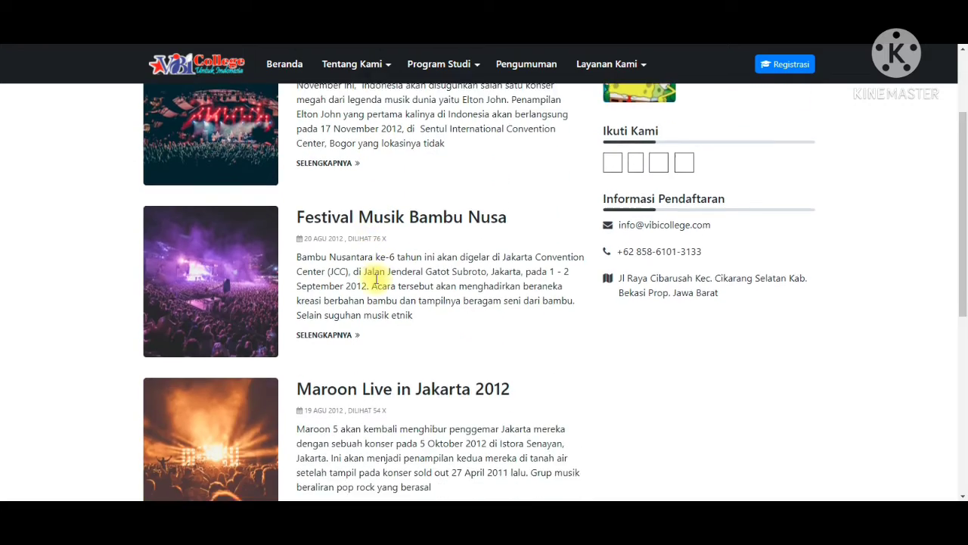
{"action": "scroll", "coordinate": [376, 279], "scroll_direction": "up", "scroll_amount": 3}
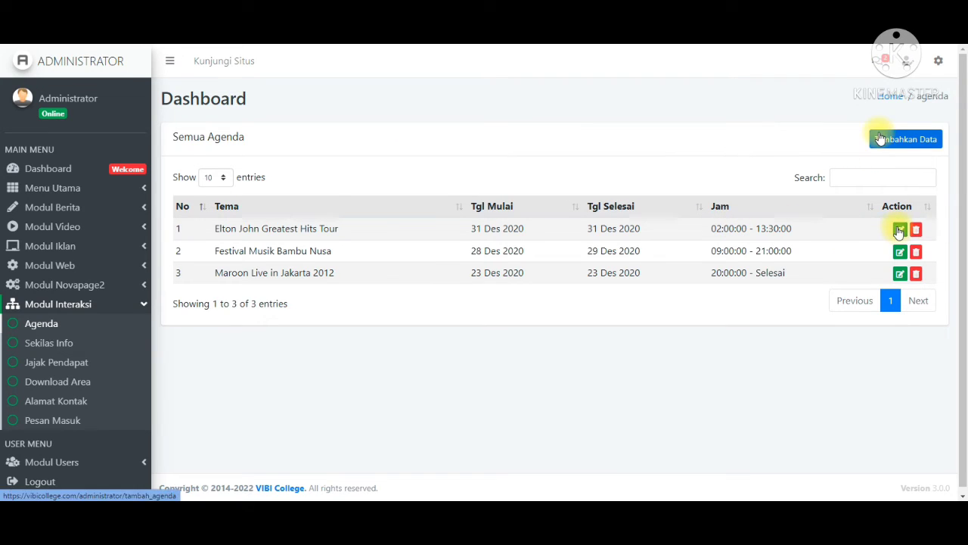
- Start a new agenda entry, look over its form fields and set the theme to "Job Fair"
{"action": "left_click", "coordinate": [892, 147]}
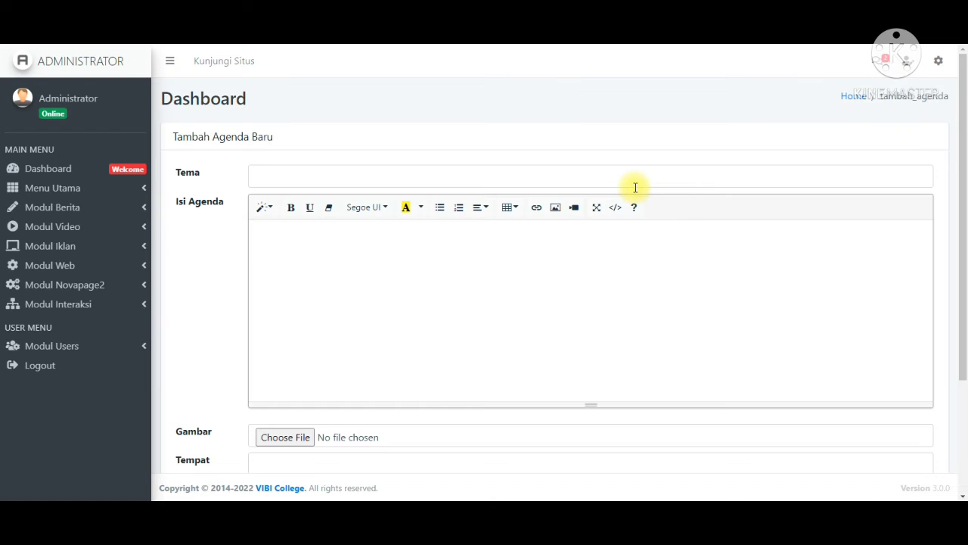
{"action": "scroll", "coordinate": [491, 320], "scroll_direction": "down", "scroll_amount": 3}
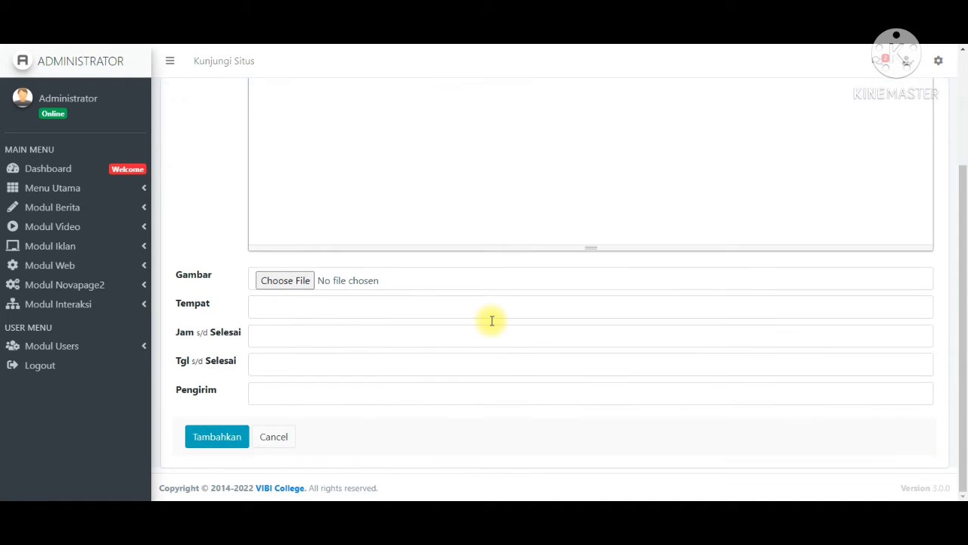
{"action": "scroll", "coordinate": [491, 320], "scroll_direction": "up", "scroll_amount": 3}
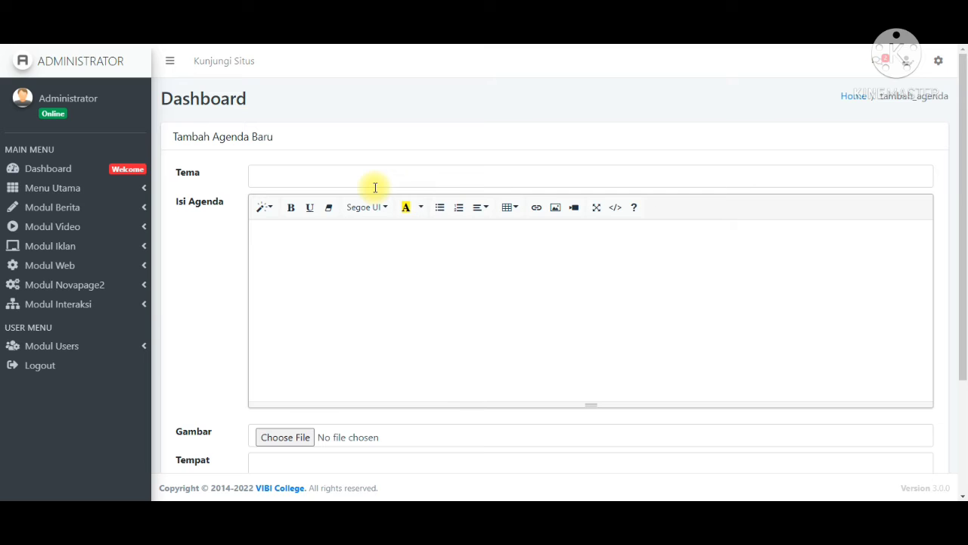
{"action": "left_click", "coordinate": [285, 182]}
{"action": "type", "text": "Job "}
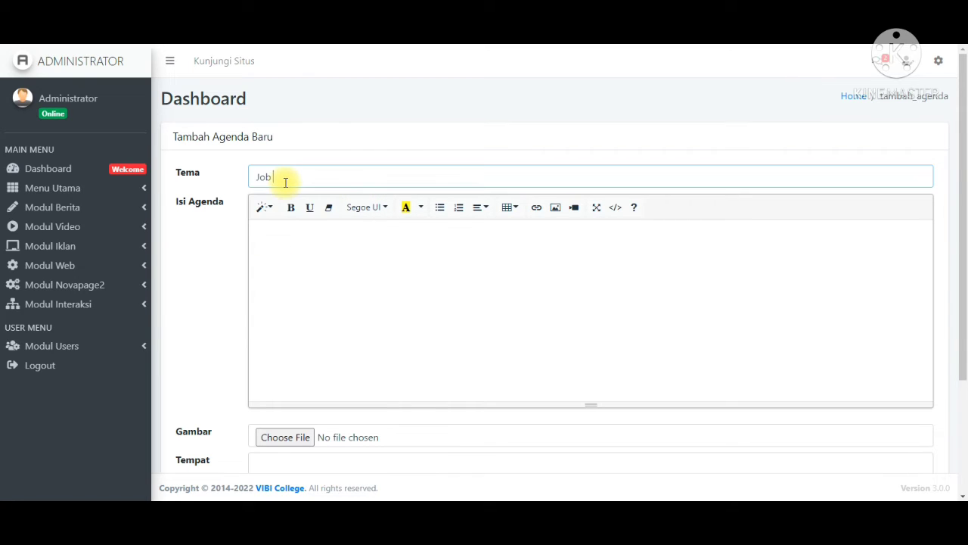
{"action": "type", "text": "Fair"}
- Write the agenda content as "Segera hadir Job Fair di Kampus Vibi college" with "Tanggal : 29 Januari 2022" on a new line
{"action": "left_click", "coordinate": [283, 235]}
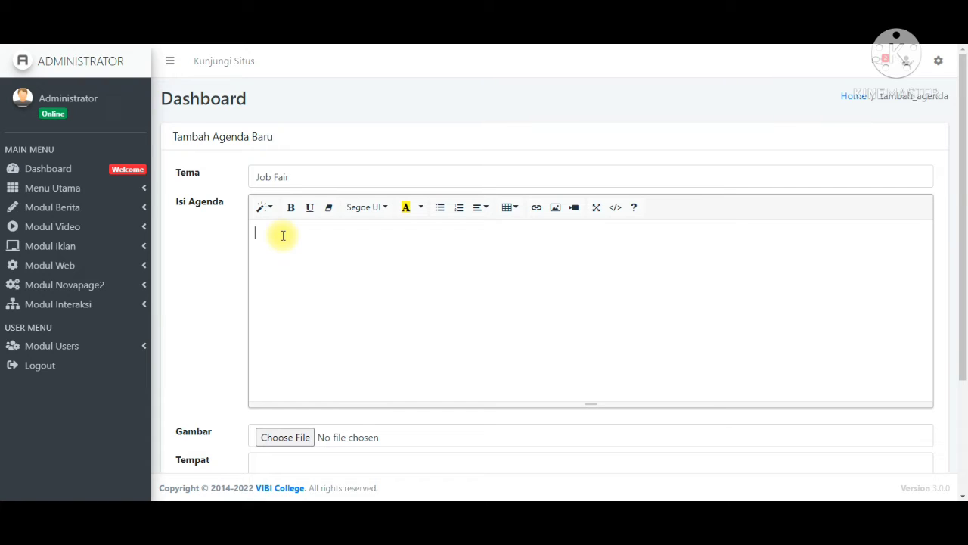
{"action": "type", "text": "Keg"}
{"action": "type", "text": "era"}
{"action": "type", "text": " hadir "}
{"action": "type", "text": "Job Fa"}
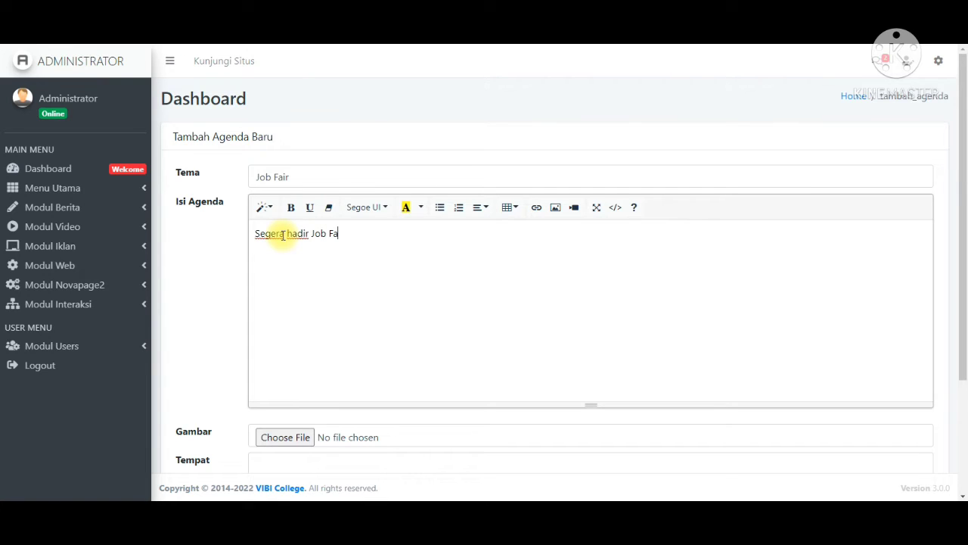
{"action": "type", "text": "ir di Km"}
{"action": "type", "text": "mpus Vibi college"}
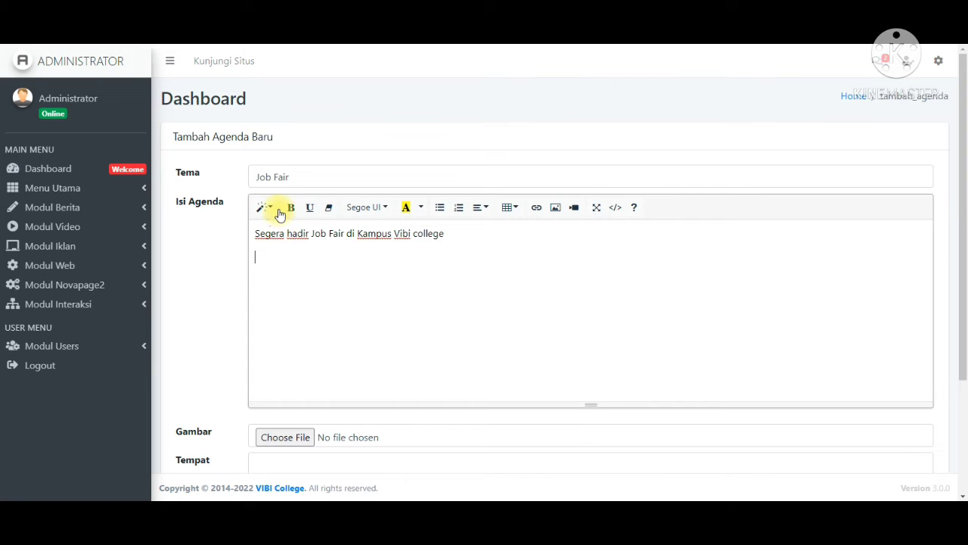
{"action": "type", "text": "Tann"}
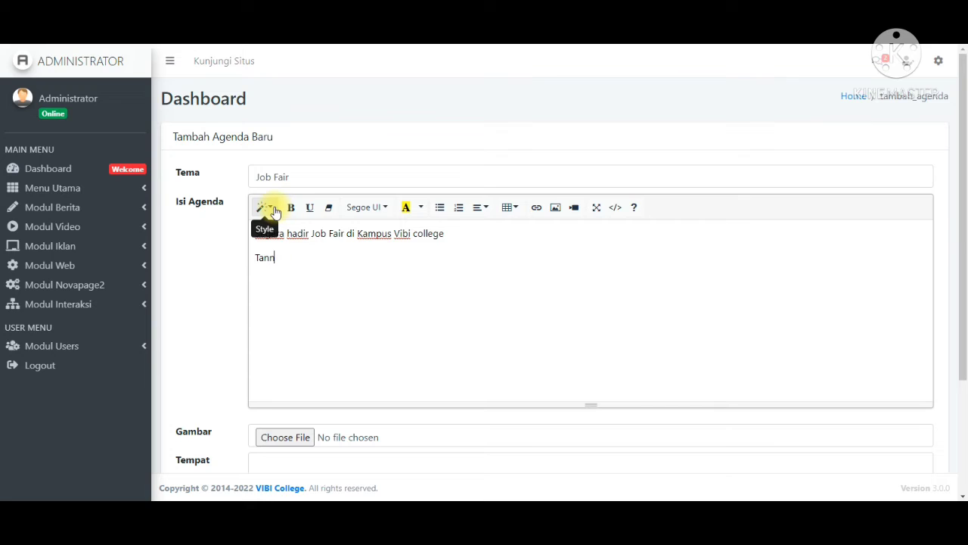
{"action": "type", "text": "ga"}
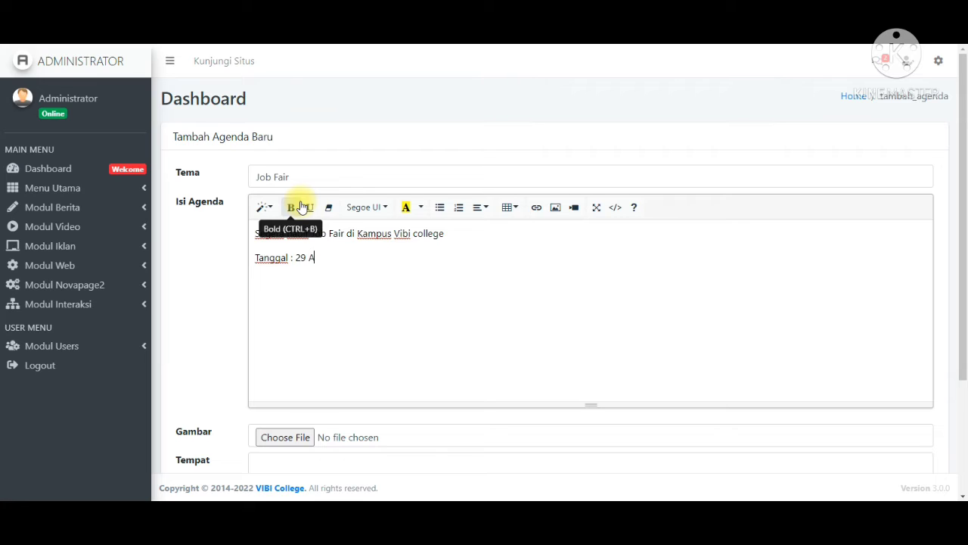
{"action": "type", "text": "l : 29 Januari 2022"}
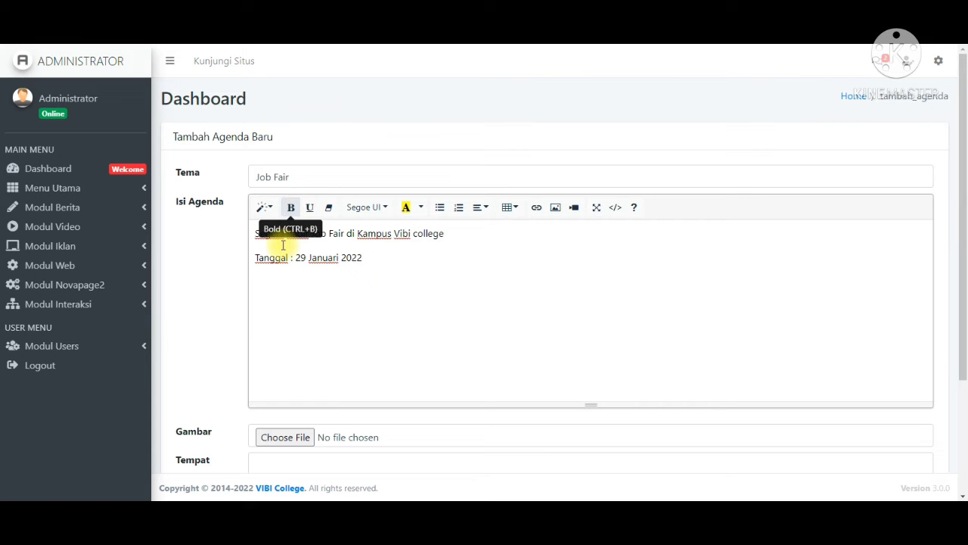
- Attach the image 3896911.jpg from the makanan folder in Pictures to the Job Fair agenda
{"action": "scroll", "coordinate": [266, 364], "scroll_direction": "down", "scroll_amount": 1}
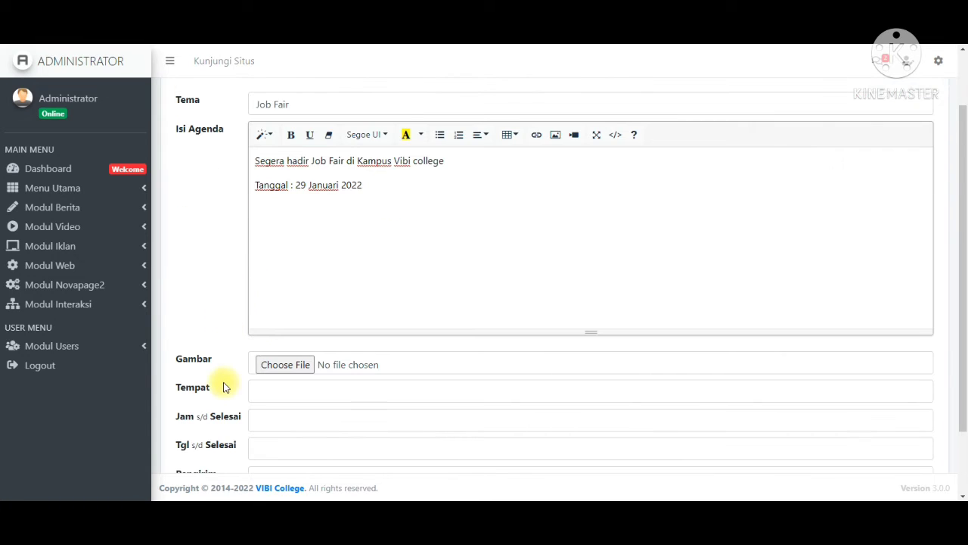
{"action": "scroll", "coordinate": [250, 363], "scroll_direction": "down", "scroll_amount": 1}
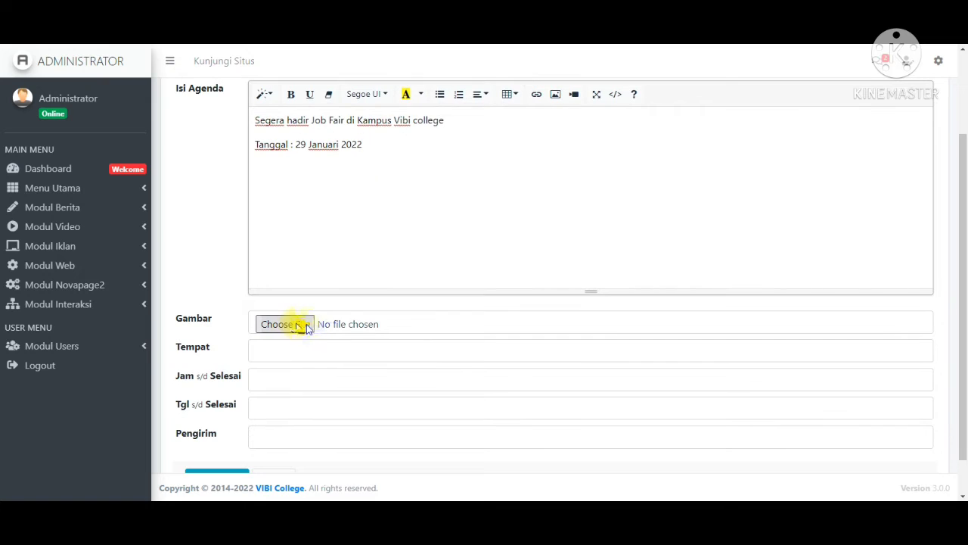
{"action": "left_click", "coordinate": [306, 327]}
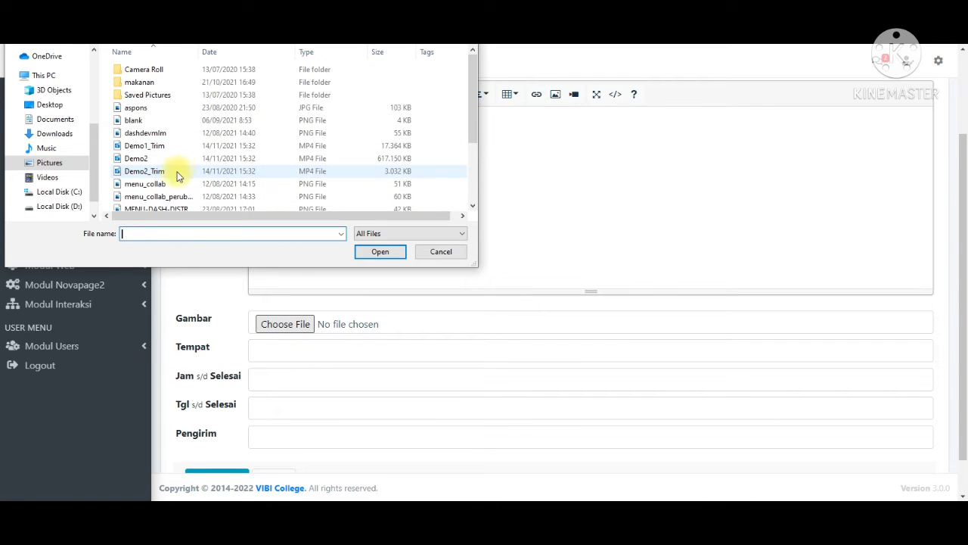
{"action": "scroll", "coordinate": [175, 186], "scroll_direction": "down", "scroll_amount": 3}
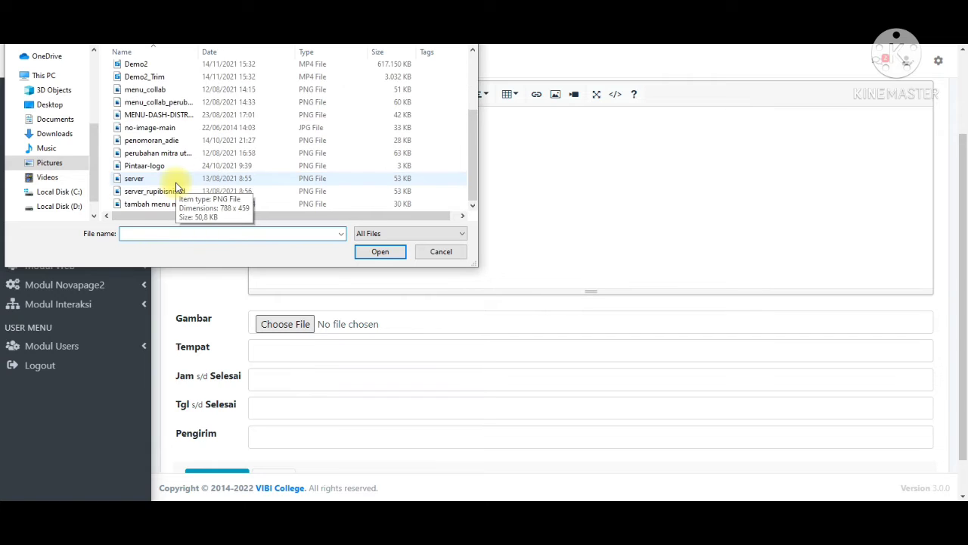
{"action": "scroll", "coordinate": [176, 186], "scroll_direction": "up", "scroll_amount": 3}
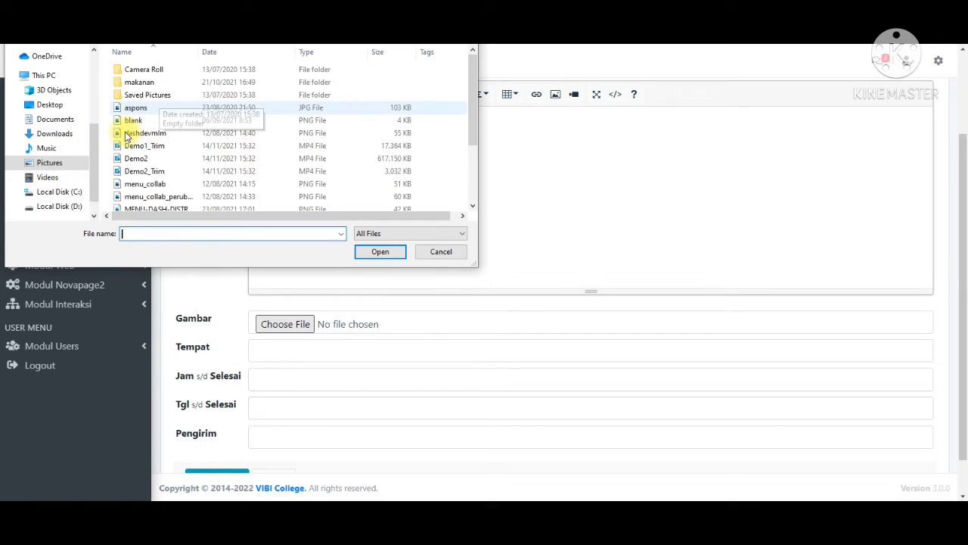
{"action": "double_click", "coordinate": [167, 83]}
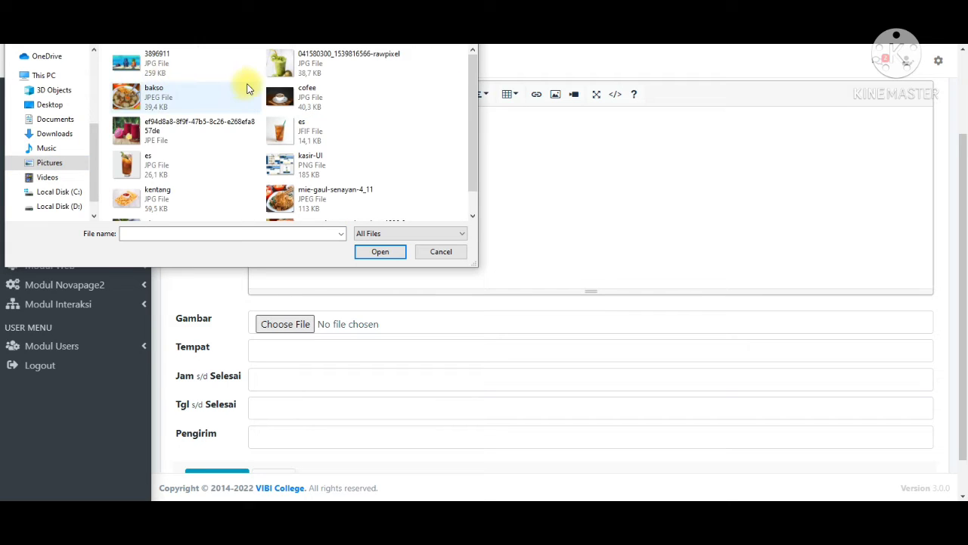
{"action": "double_click", "coordinate": [160, 73]}
- Set the agenda's venue (Tempat) to "Lokasi Kampus Vibi College Gedung 1 lantai 2"
{"action": "scroll", "coordinate": [393, 287], "scroll_direction": "down", "scroll_amount": 2}
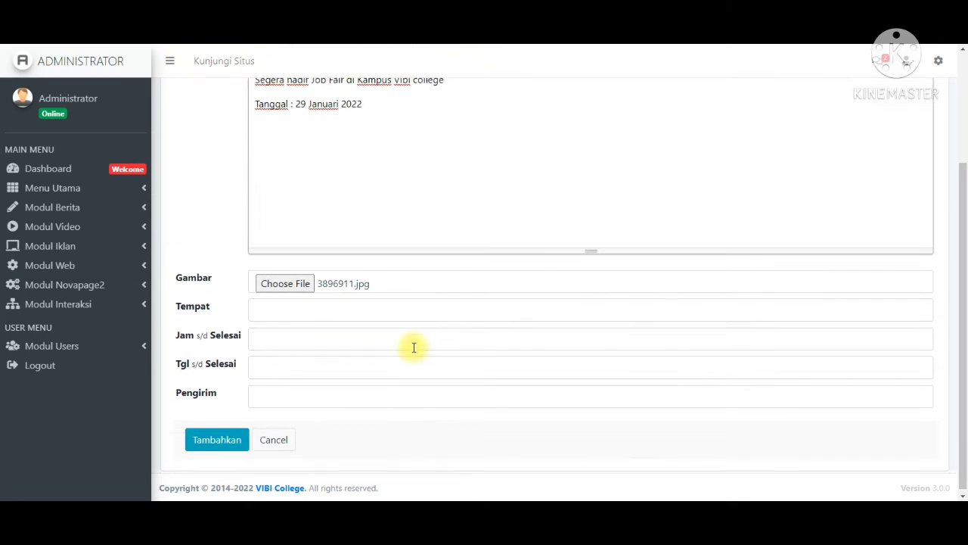
{"action": "left_click", "coordinate": [330, 307]}
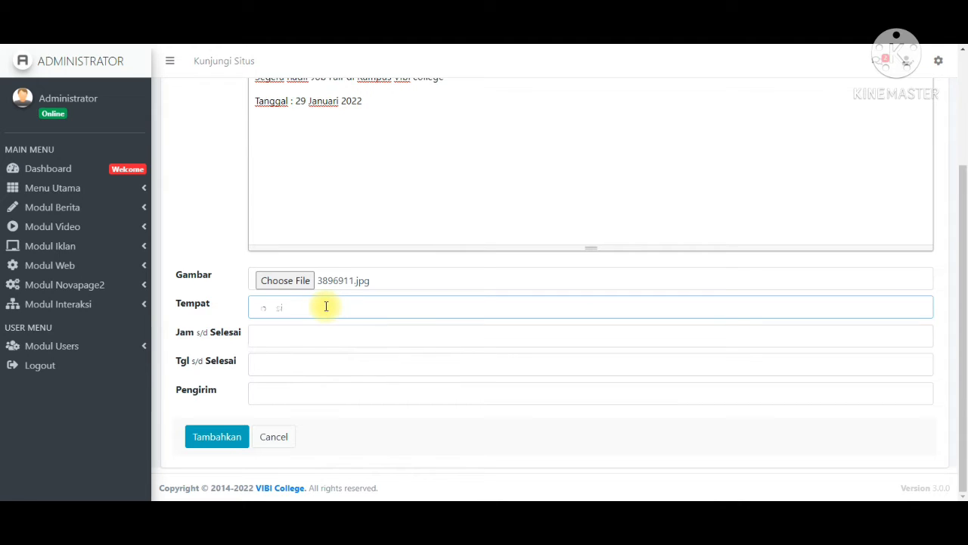
{"action": "type", "text": "Lokasi Kampus Vibi"}
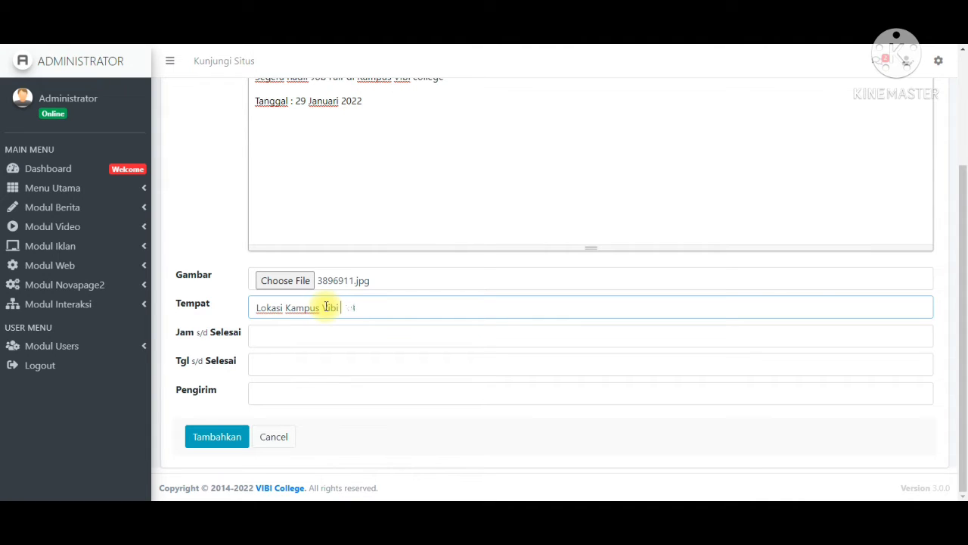
{"action": "type", "text": " College Gedung 1 lantai 2"}
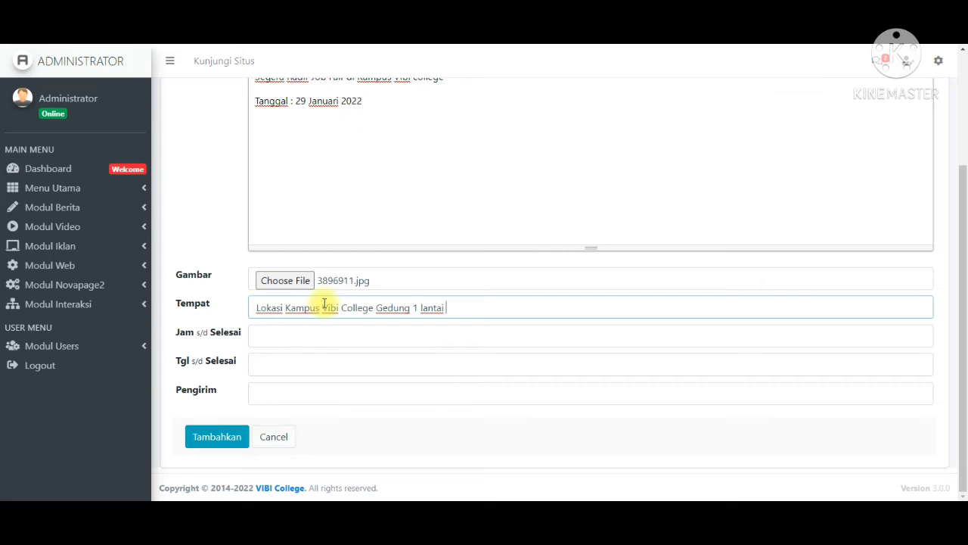
- Open the Elton John Greatest Hits Tour agenda on the public site and examine how its date, venue and hours are presented
{"action": "left_click", "coordinate": [296, 335]}
{"action": "left_click", "coordinate": [270, 333]}
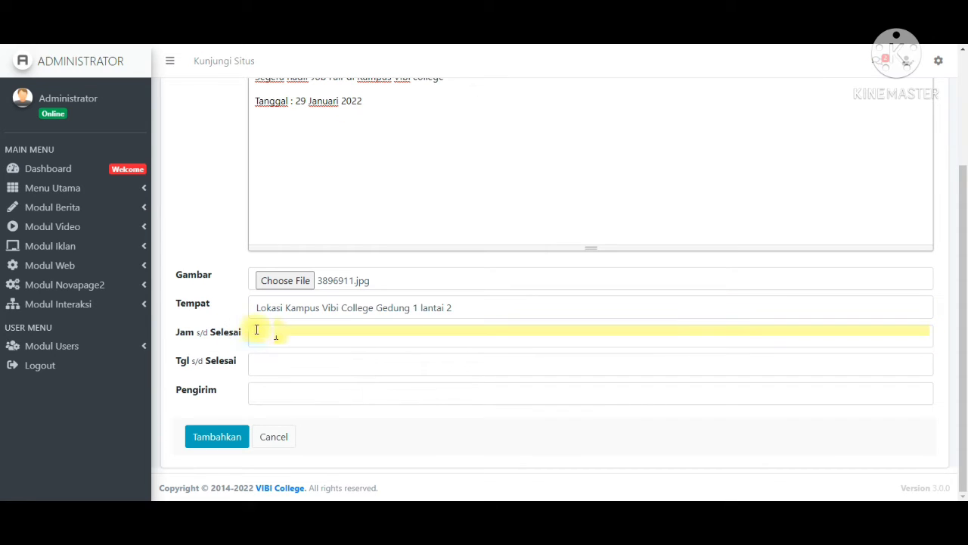
{"action": "left_click", "coordinate": [257, 330]}
{"action": "left_click", "coordinate": [239, 333]}
{"action": "left_click", "coordinate": [255, 333]}
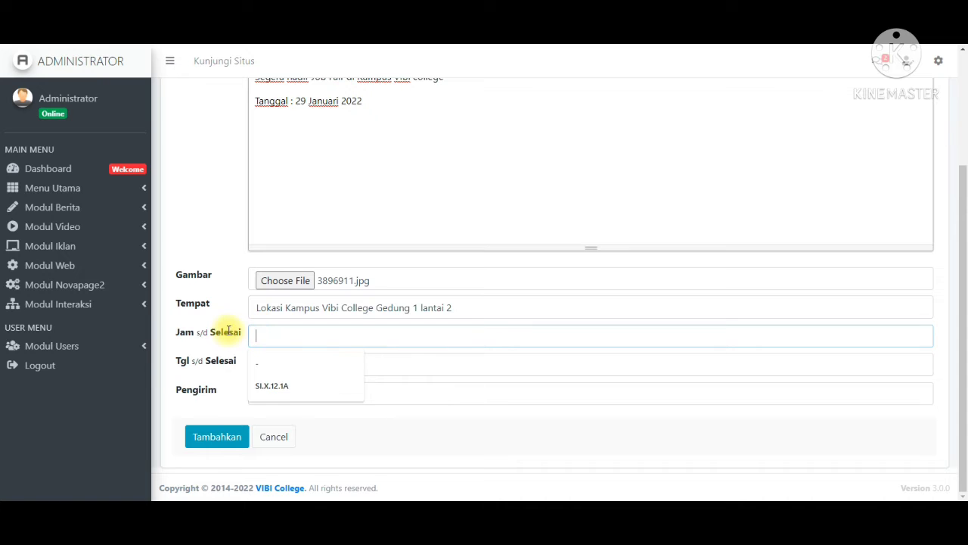
{"action": "left_click", "coordinate": [255, 330]}
{"action": "left_click", "coordinate": [207, 331]}
{"action": "left_click", "coordinate": [265, 337]}
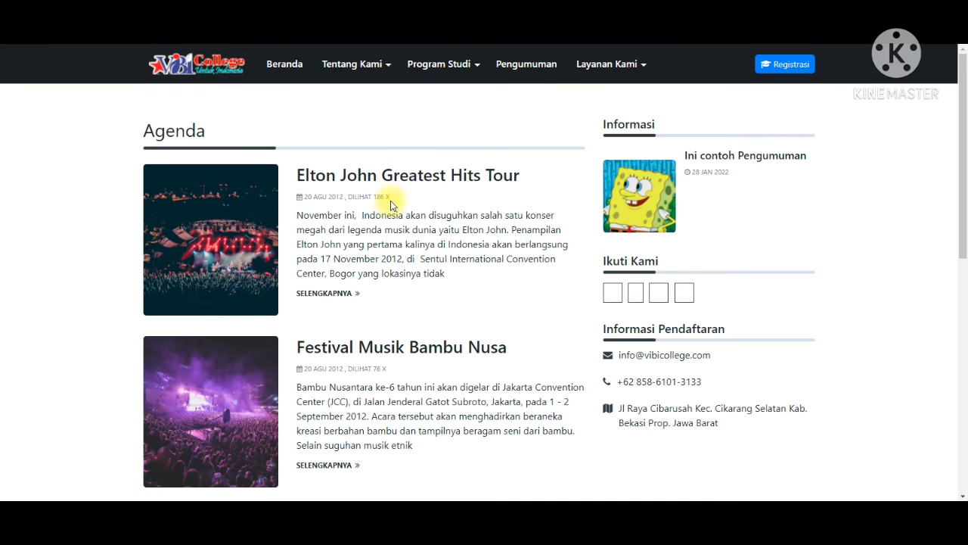
{"action": "left_click", "coordinate": [336, 294]}
{"action": "scroll", "coordinate": [363, 335], "scroll_direction": "down", "scroll_amount": 4}
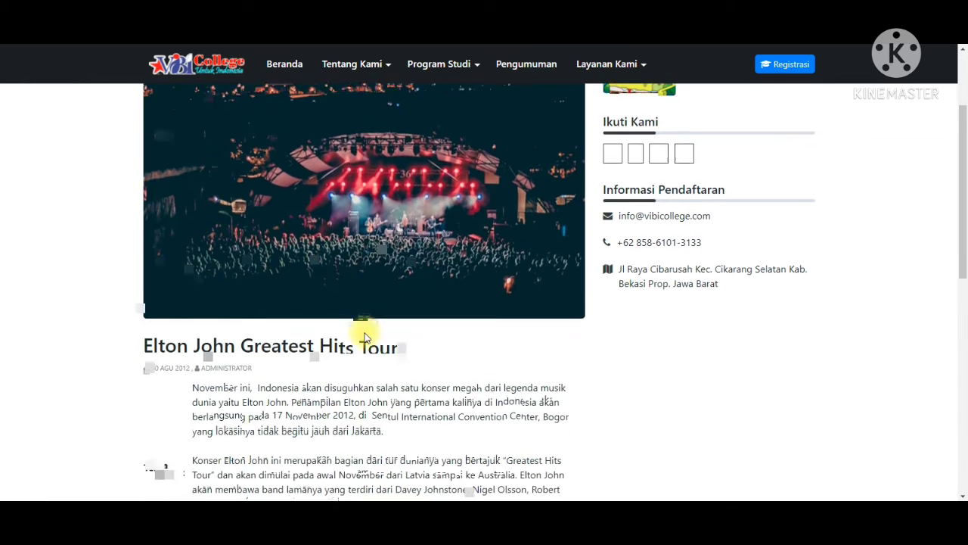
{"action": "scroll", "coordinate": [366, 333], "scroll_direction": "down", "scroll_amount": 1}
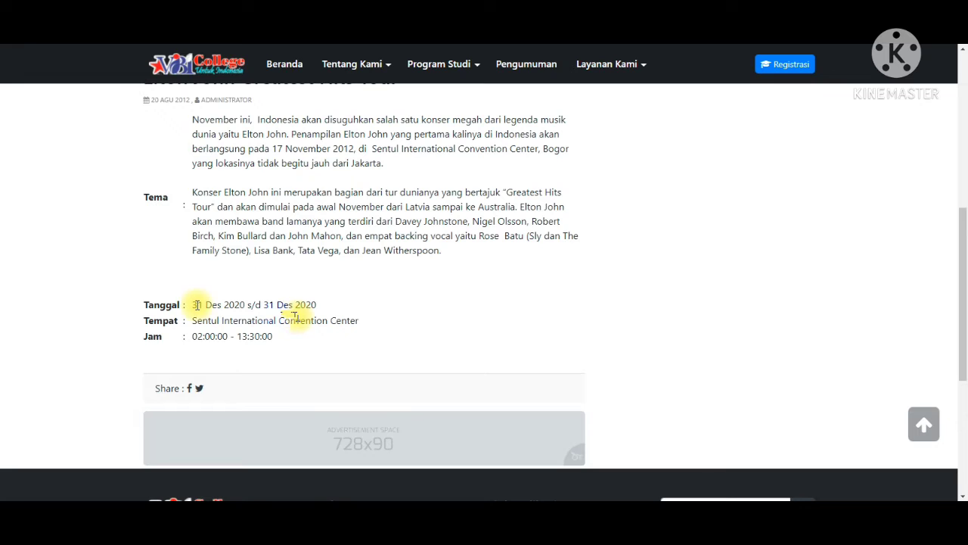
{"action": "left_click_drag", "start_coordinate": [192, 304], "coordinate": [229, 308]}
- Set the new agenda's hours (Jam) to "08:00 s/d 16:00" and its date range to 01/29/2022 - 01/31/2022
{"action": "left_click", "coordinate": [250, 333]}
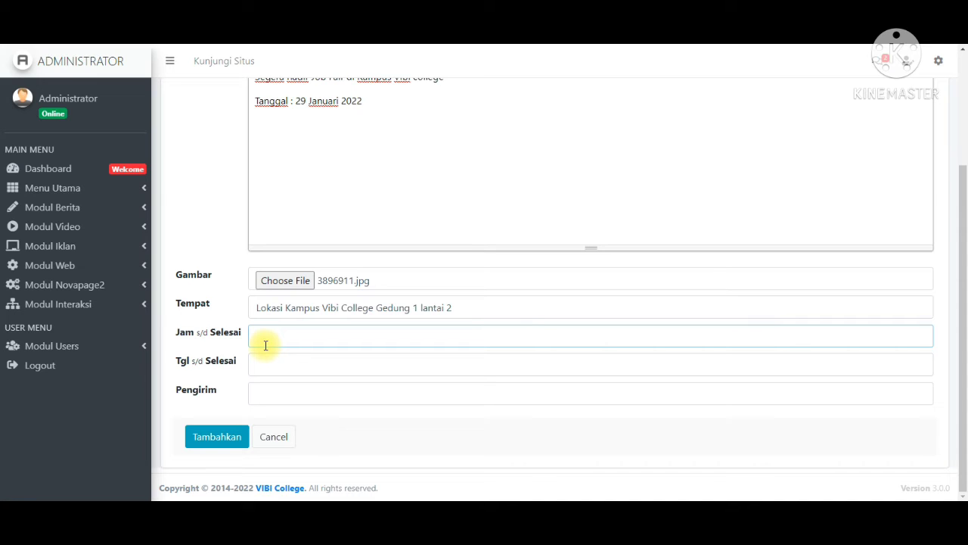
{"action": "type", "text": "08:00 s/d 16:00"}
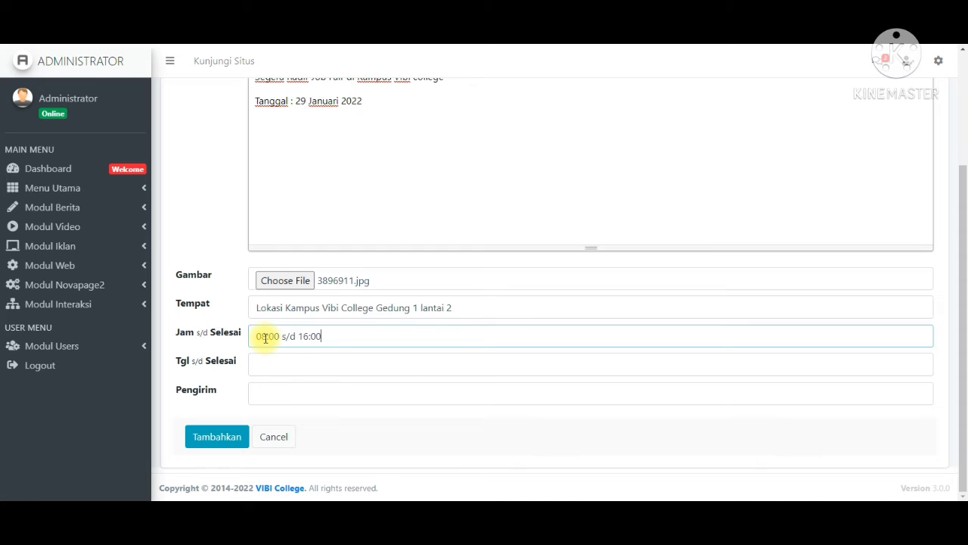
{"action": "left_click", "coordinate": [287, 368]}
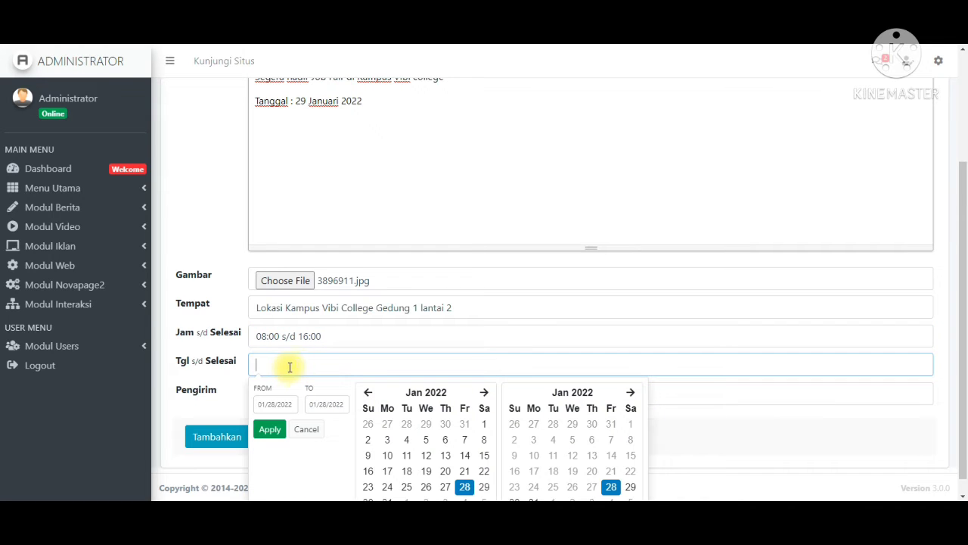
{"action": "scroll", "coordinate": [295, 365], "scroll_direction": "down", "scroll_amount": 1}
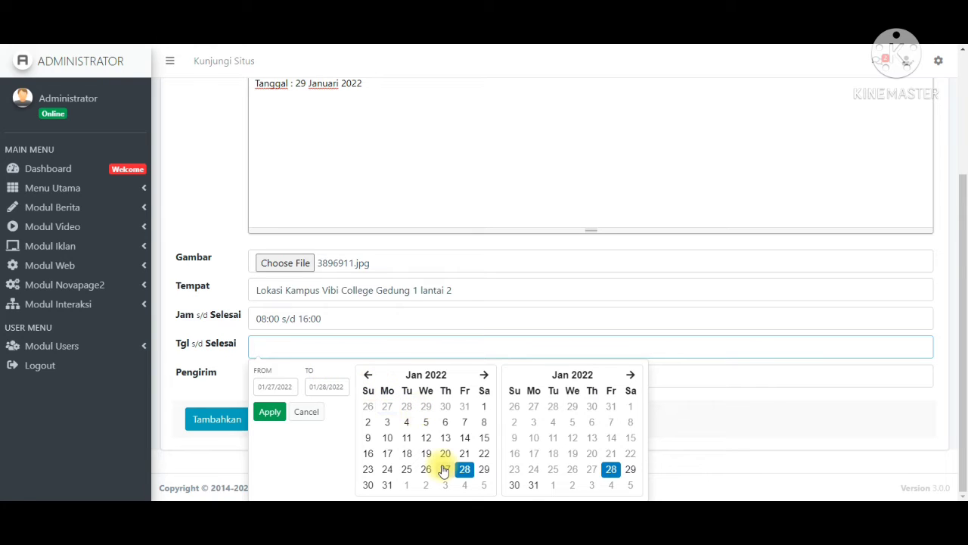
{"action": "left_click", "coordinate": [465, 469]}
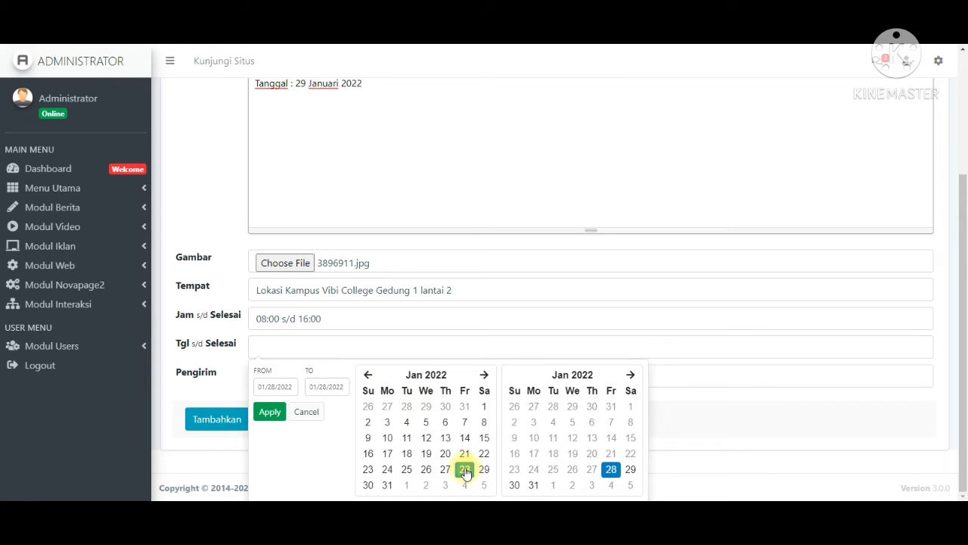
{"action": "left_click", "coordinate": [484, 468]}
{"action": "left_click", "coordinate": [485, 468]}
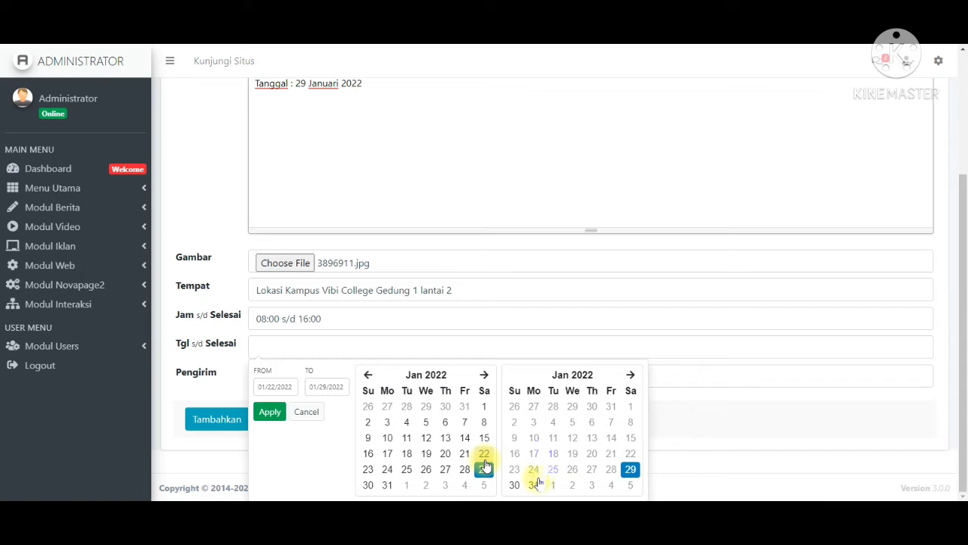
{"action": "left_click", "coordinate": [534, 485]}
{"action": "left_click", "coordinate": [630, 469]}
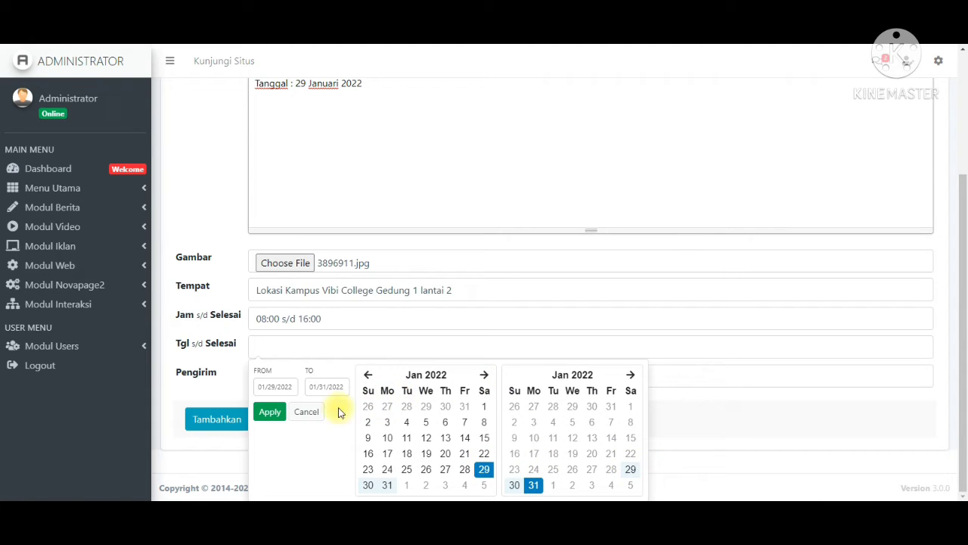
{"action": "left_click", "coordinate": [270, 412]}
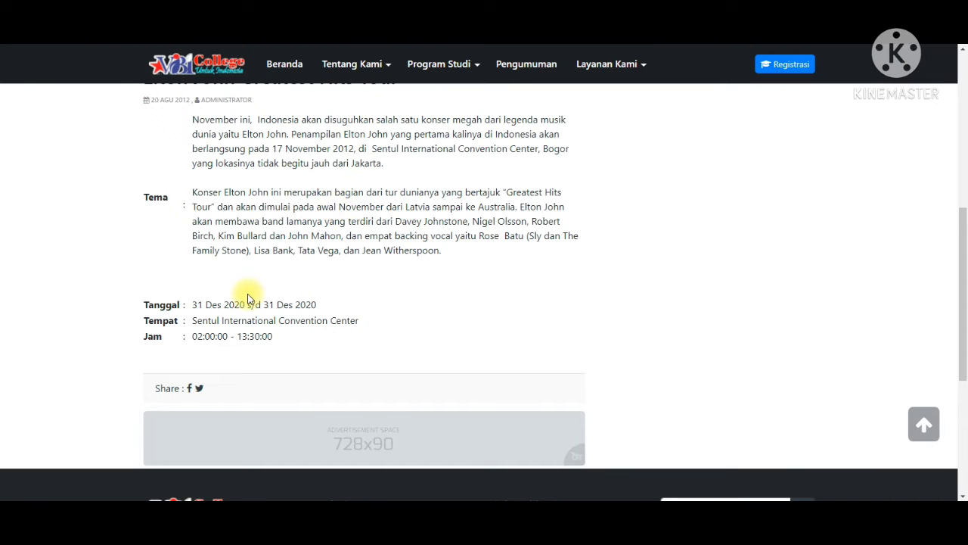
- Enter "Kepala Kampus" as the agenda's sender (Pengirim), review the form and add the Job Fair agenda
{"action": "scroll", "coordinate": [250, 302], "scroll_direction": "up", "scroll_amount": 2}
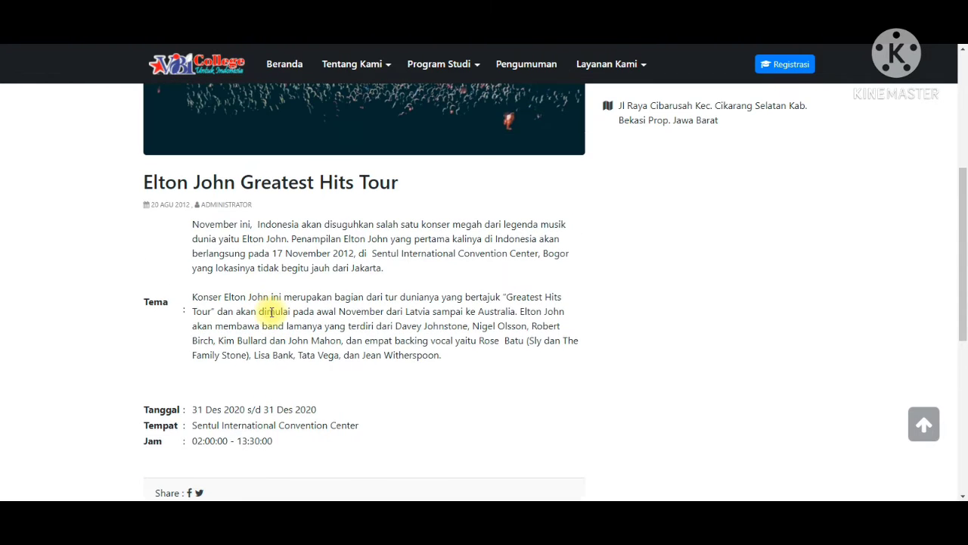
{"action": "scroll", "coordinate": [270, 311], "scroll_direction": "down", "scroll_amount": 1}
{"action": "left_click", "coordinate": [260, 390]}
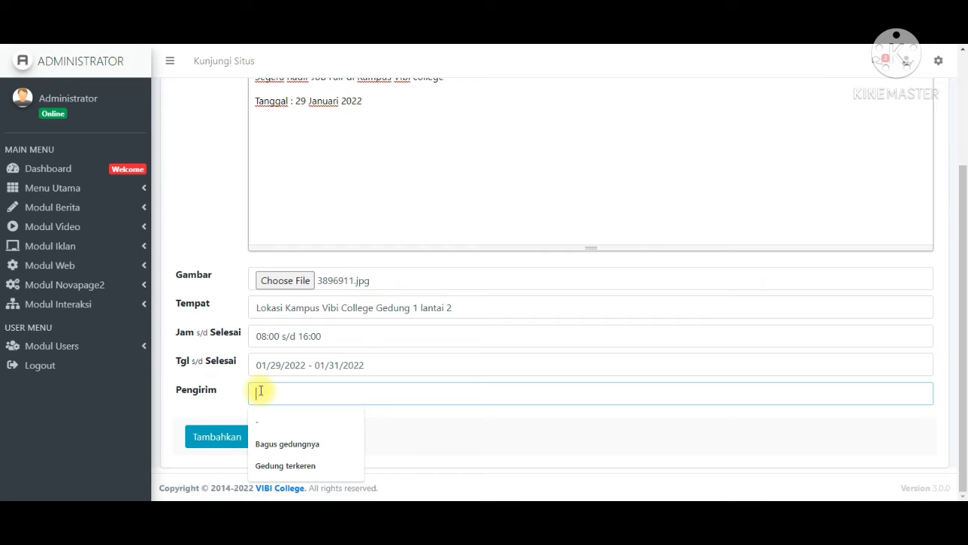
{"action": "type", "text": "kep"}
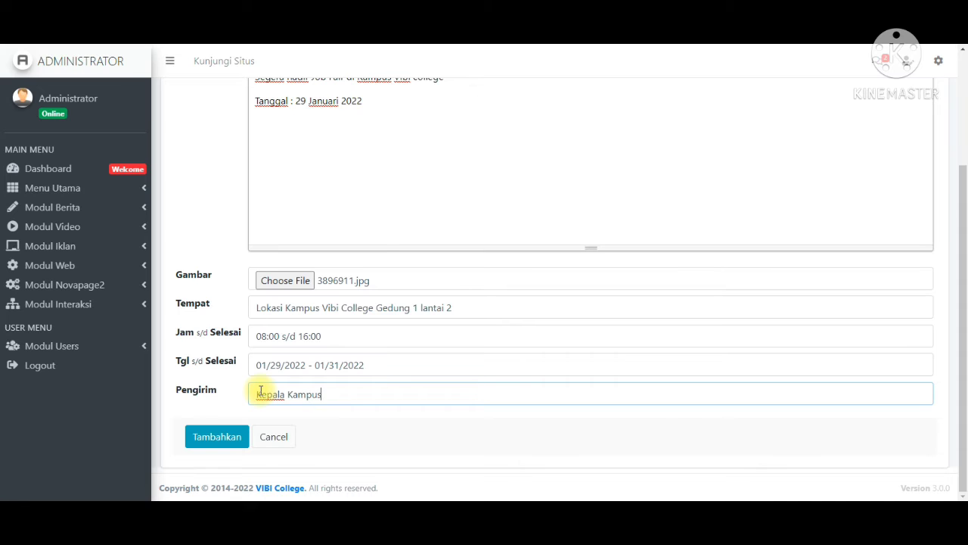
{"action": "scroll", "coordinate": [276, 389], "scroll_direction": "up", "scroll_amount": 2}
{"action": "scroll", "coordinate": [273, 386], "scroll_direction": "down", "scroll_amount": 1}
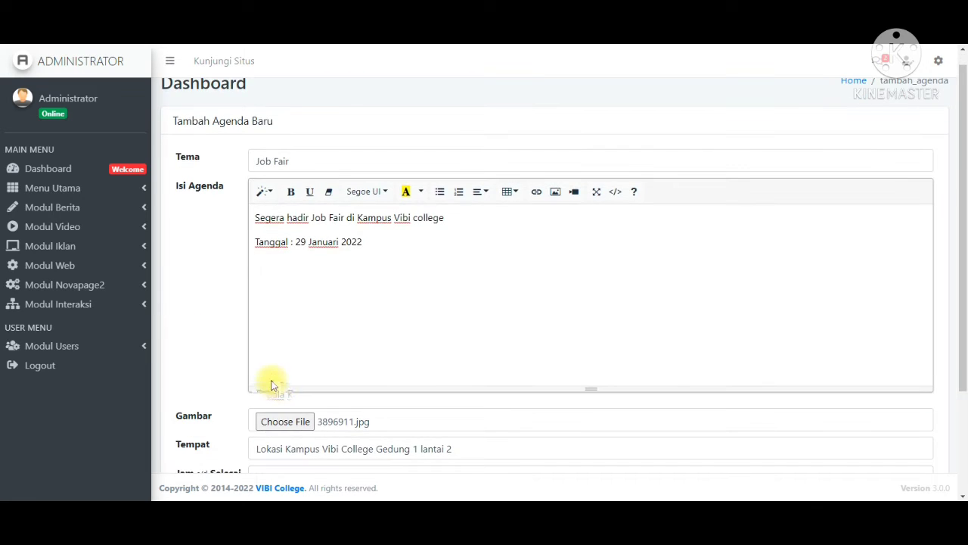
{"action": "scroll", "coordinate": [272, 386], "scroll_direction": "down", "scroll_amount": 2}
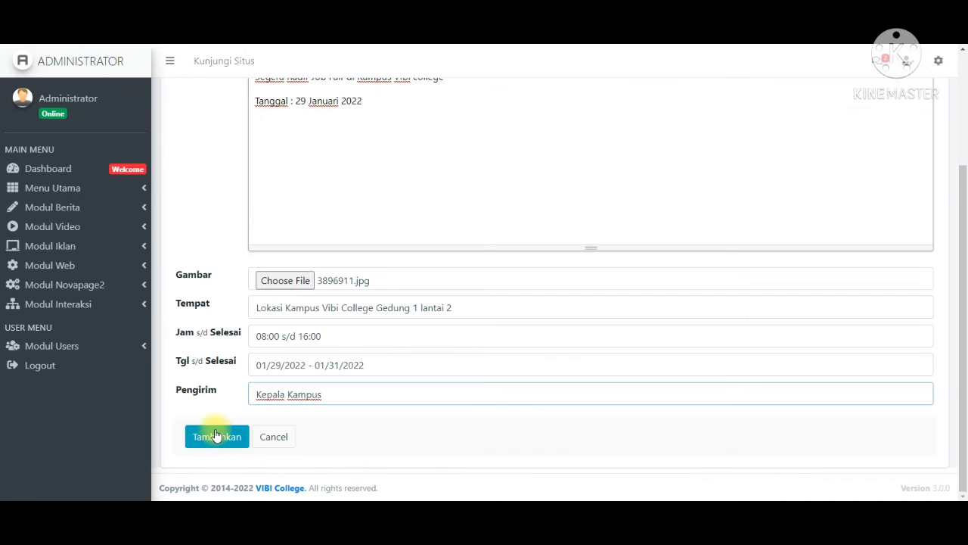
{"action": "left_click", "coordinate": [470, 382]}
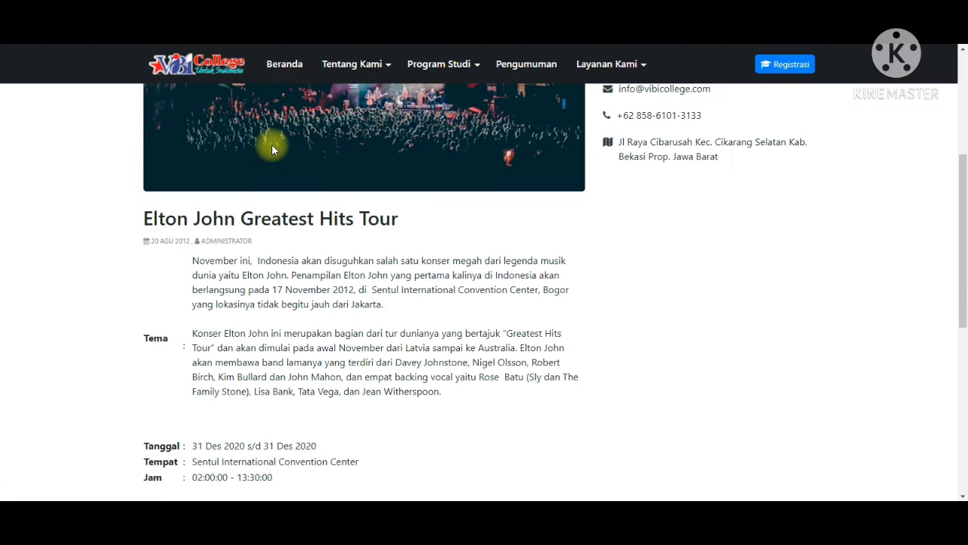
- Go to the Agenda / Event page on the public site and open the full Job Fair entry
{"action": "scroll", "coordinate": [272, 145], "scroll_direction": "up", "scroll_amount": 2}
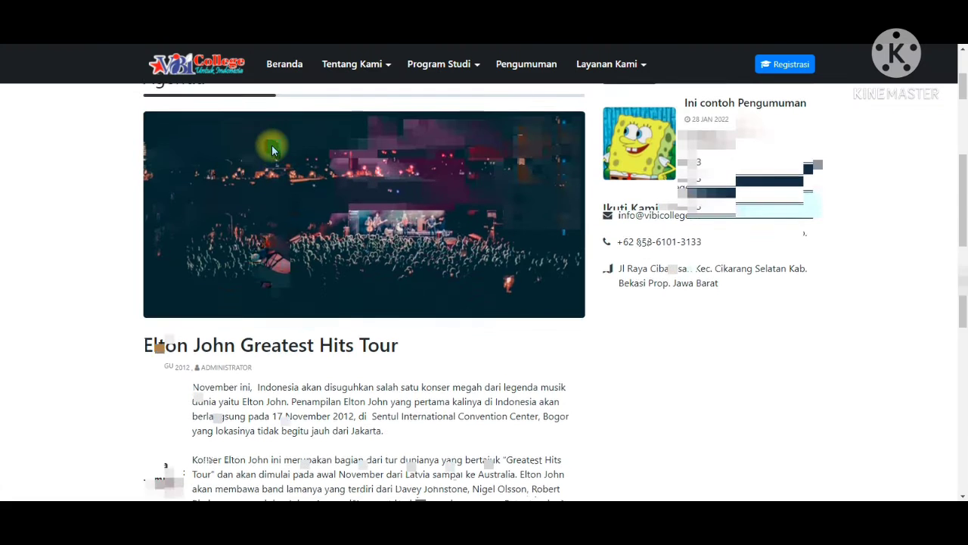
{"action": "scroll", "coordinate": [272, 144], "scroll_direction": "up", "scroll_amount": 2}
{"action": "left_click", "coordinate": [605, 63]}
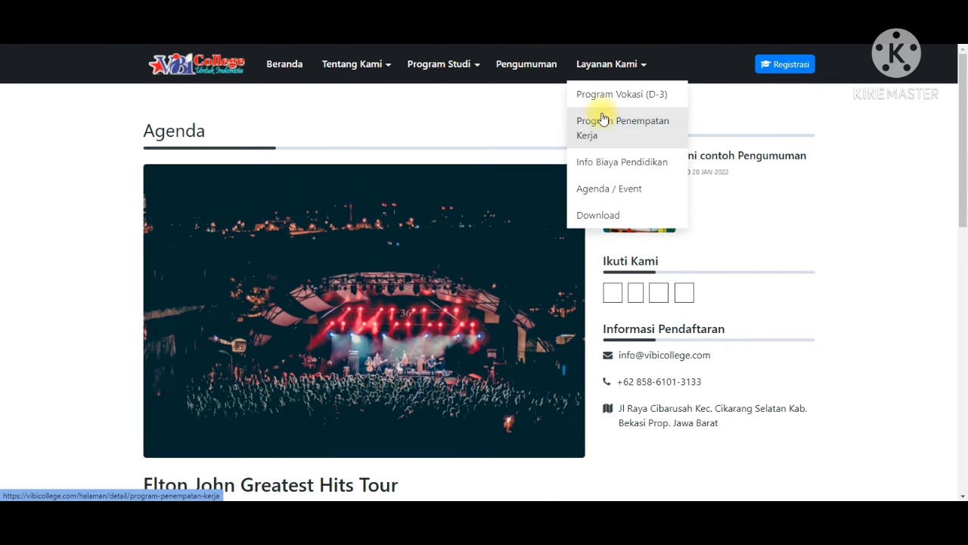
{"action": "left_click", "coordinate": [593, 190]}
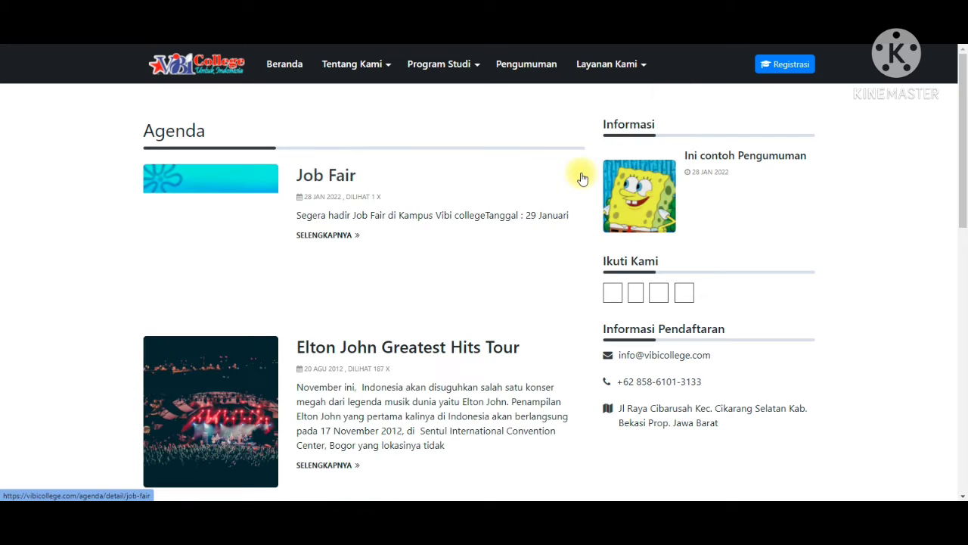
{"action": "scroll", "coordinate": [303, 253], "scroll_direction": "down", "scroll_amount": 1}
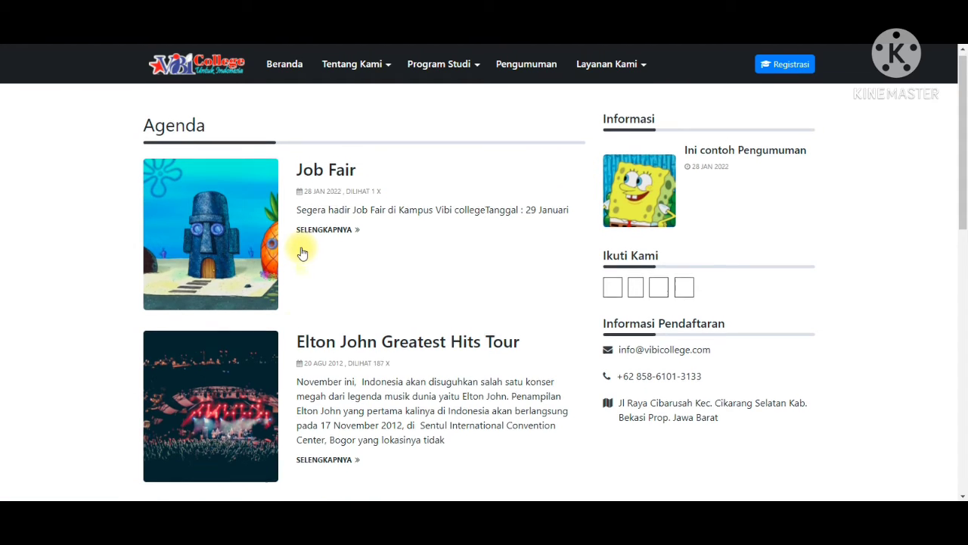
{"action": "scroll", "coordinate": [297, 294], "scroll_direction": "up", "scroll_amount": 1}
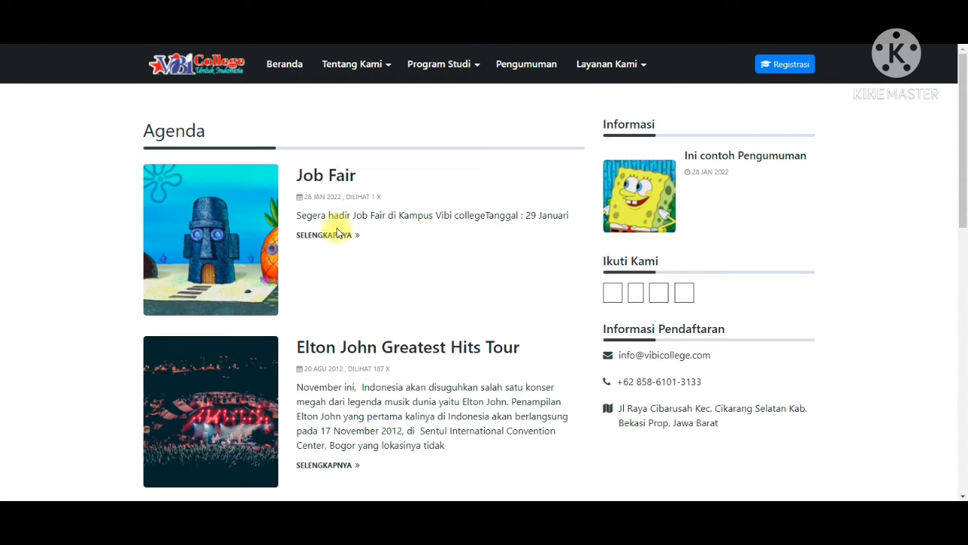
{"action": "left_click", "coordinate": [336, 235]}
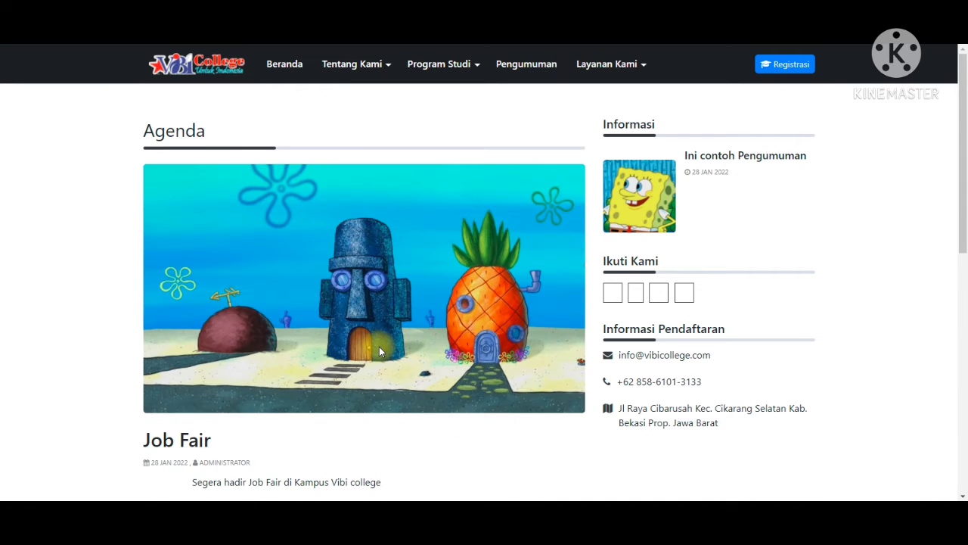
- Examine the published Job Fair entry's theme text, date range, venue and hours, and look over the rest of the page
{"action": "scroll", "coordinate": [379, 346], "scroll_direction": "down", "scroll_amount": 2}
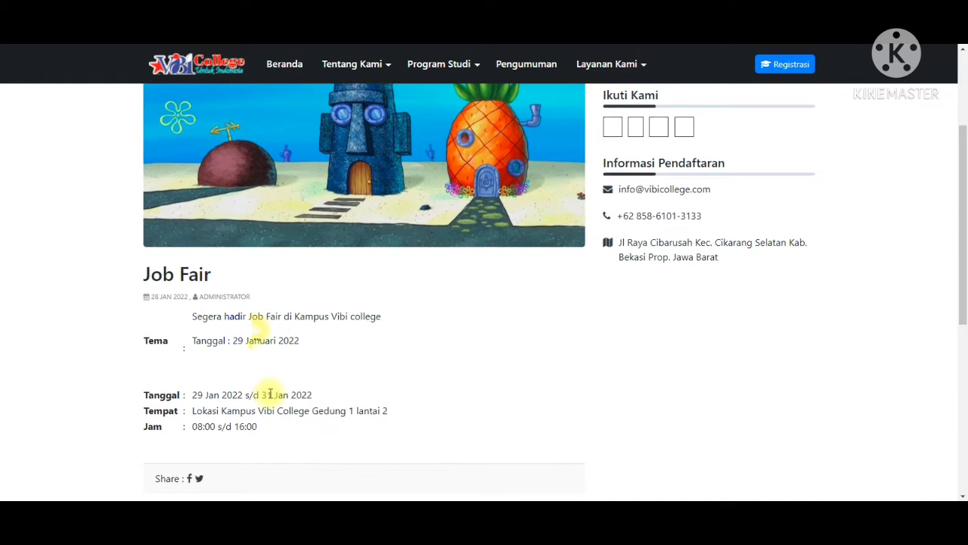
{"action": "scroll", "coordinate": [258, 363], "scroll_direction": "down", "scroll_amount": 1}
{"action": "left_click_drag", "start_coordinate": [190, 255], "coordinate": [309, 282]}
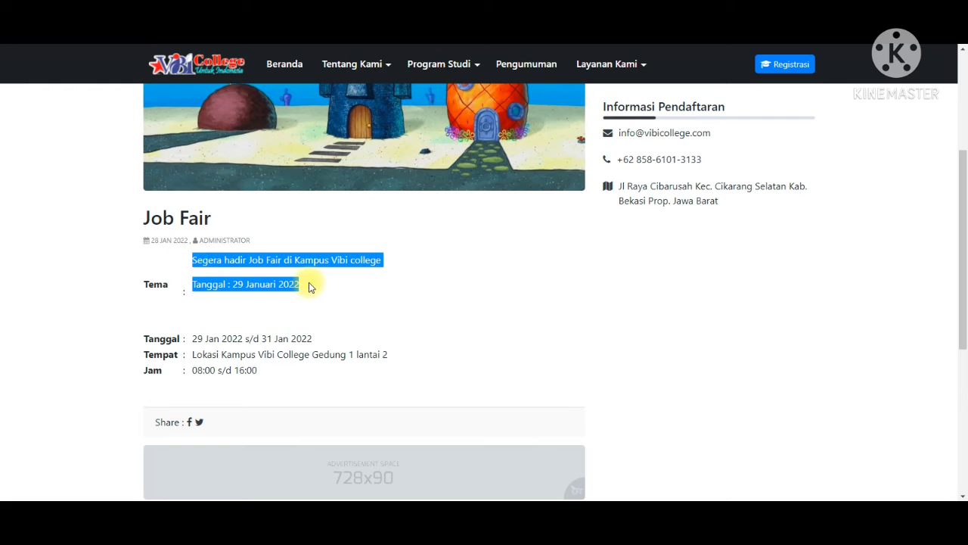
{"action": "left_click", "coordinate": [309, 282]}
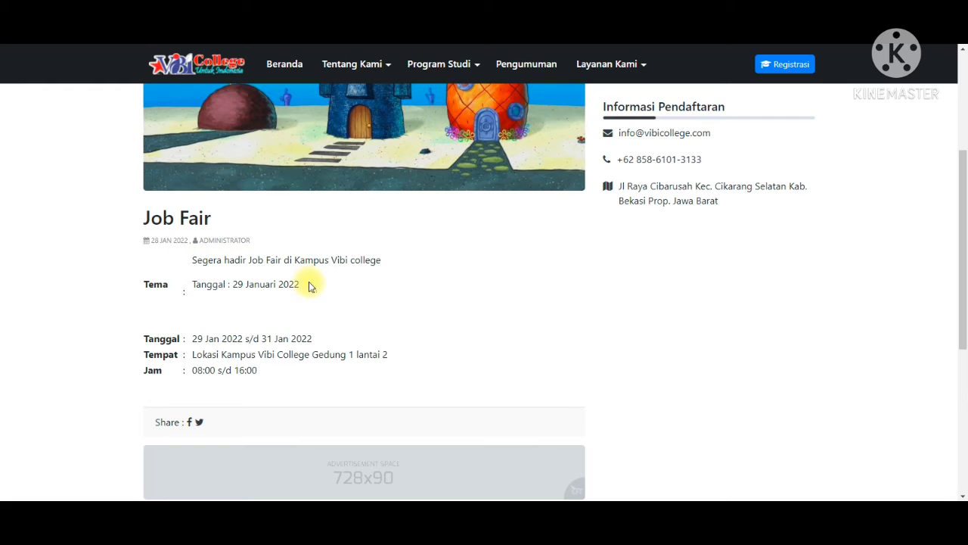
{"action": "double_click", "coordinate": [198, 338]}
{"action": "left_click_drag", "start_coordinate": [262, 338], "coordinate": [310, 338]}
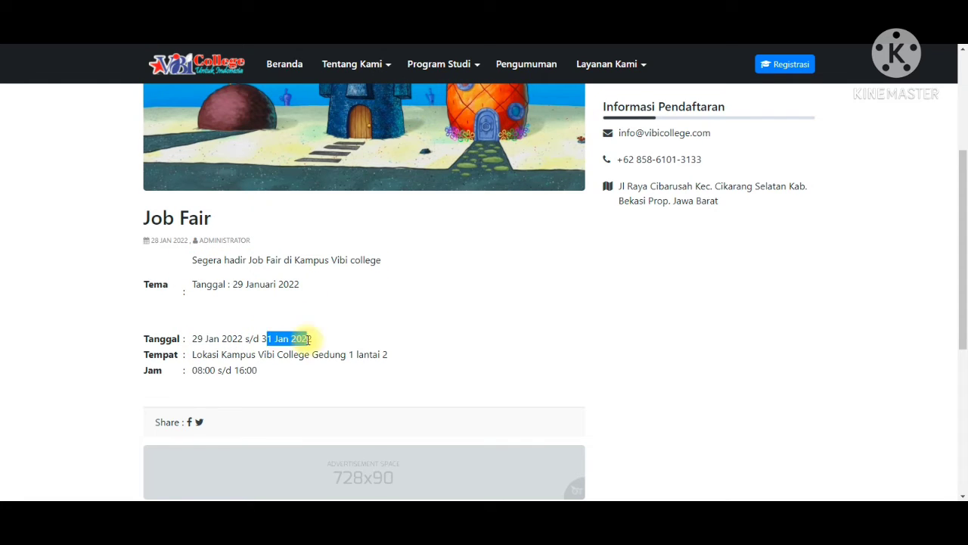
{"action": "left_click", "coordinate": [307, 341]}
{"action": "left_click_drag", "start_coordinate": [194, 354], "coordinate": [398, 355]}
{"action": "left_click", "coordinate": [400, 358]}
{"action": "scroll", "coordinate": [320, 362], "scroll_direction": "down", "scroll_amount": 1}
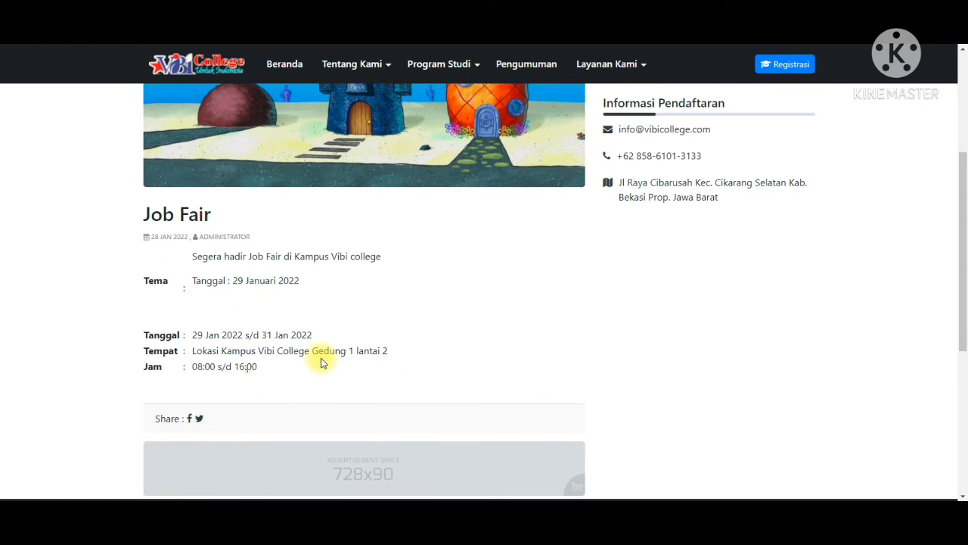
{"action": "left_click_drag", "start_coordinate": [189, 345], "coordinate": [280, 350]}
{"action": "left_click", "coordinate": [279, 350]}
{"action": "scroll", "coordinate": [433, 255], "scroll_direction": "up", "scroll_amount": 3}
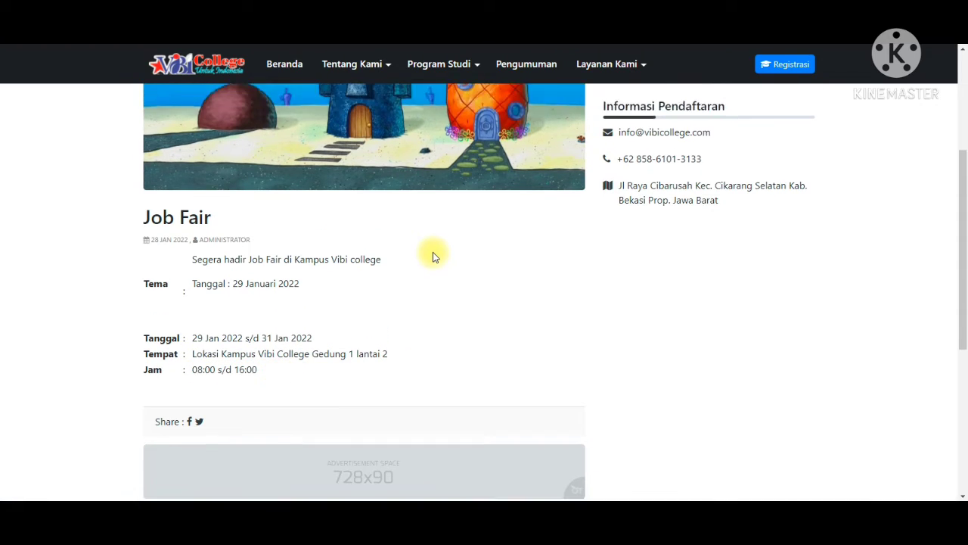
{"action": "scroll", "coordinate": [433, 256], "scroll_direction": "down", "scroll_amount": 10}
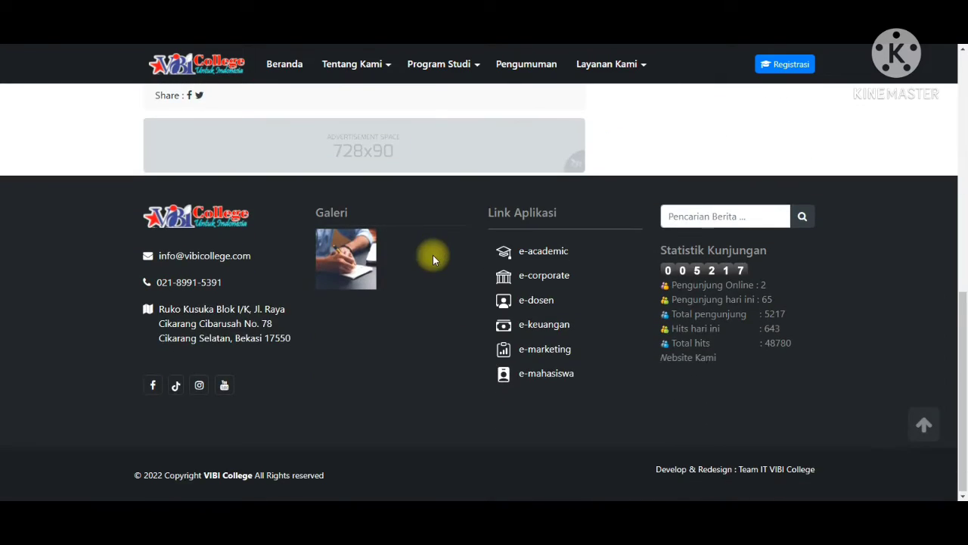
{"action": "scroll", "coordinate": [433, 255], "scroll_direction": "up", "scroll_amount": 10}
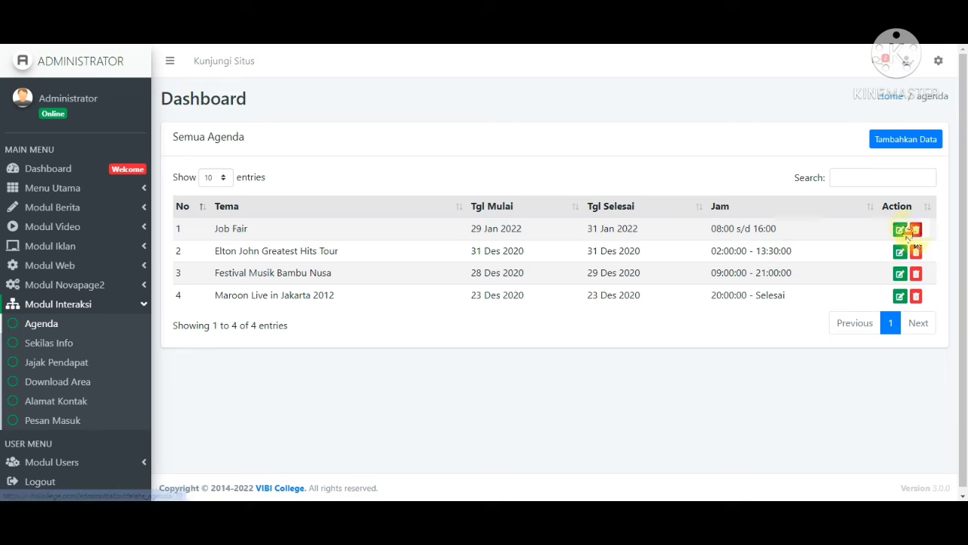
- Open the Job Fair agenda for editing in the admin dashboard and look over its form fields
{"action": "left_click", "coordinate": [900, 229]}
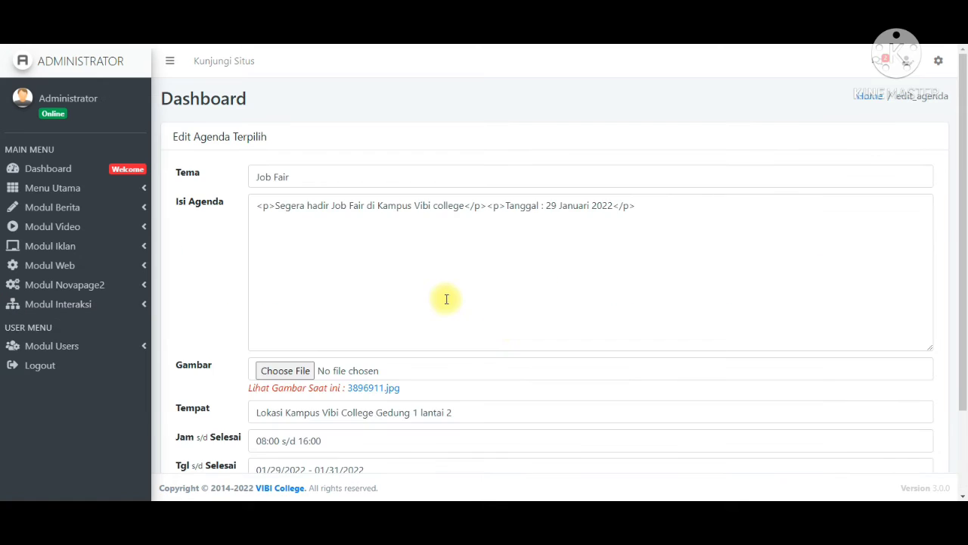
{"action": "scroll", "coordinate": [401, 391], "scroll_direction": "down", "scroll_amount": 2}
{"action": "scroll", "coordinate": [381, 296], "scroll_direction": "up", "scroll_amount": 2}
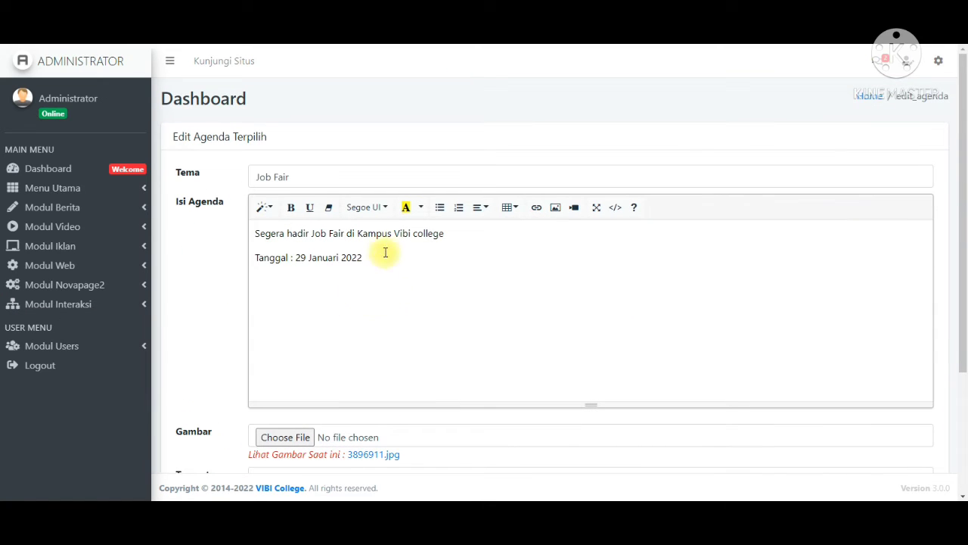
- Change the date in the Job Fair agenda's content text (Isi Agenda) to 30 Januari 2022
{"action": "left_click", "coordinate": [309, 257]}
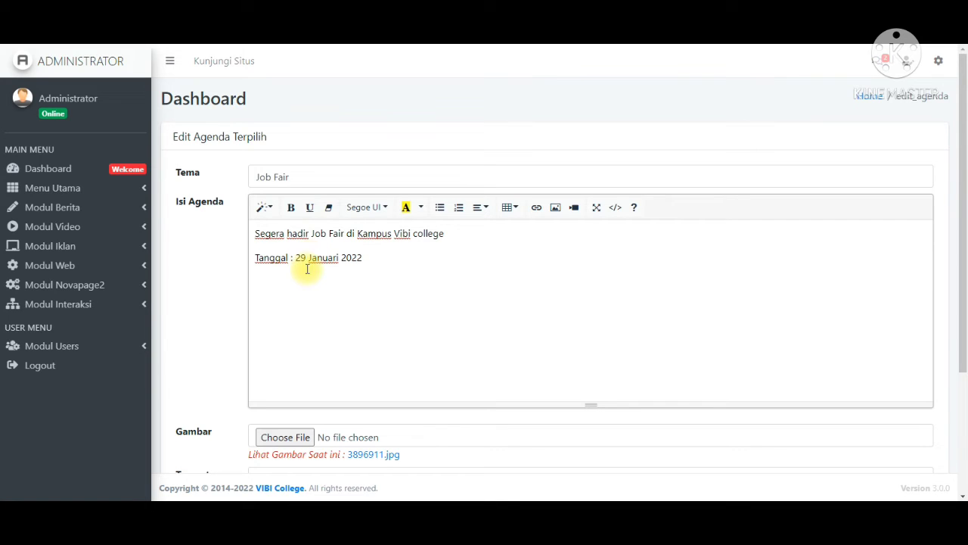
{"action": "key", "text": "BackSpace"}
{"action": "key", "text": "BackSpace"}
{"action": "type", "text": "20"}
{"action": "key", "text": "BackSpace"}
{"action": "key", "text": "BackSpace"}
{"action": "type", "text": "30"}
- Set the agenda's date range (Tgl s/d Selesai) to 01/30/2022 - 01/31/2022 and update the Job Fair agenda
{"action": "scroll", "coordinate": [378, 420], "scroll_direction": "down", "scroll_amount": 1}
{"action": "scroll", "coordinate": [378, 420], "scroll_direction": "down", "scroll_amount": 2}
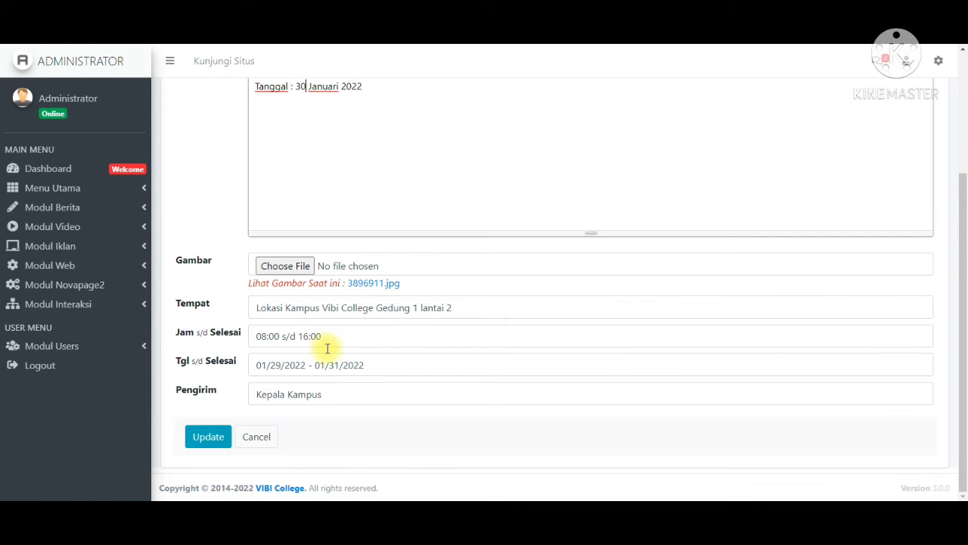
{"action": "left_click", "coordinate": [287, 365]}
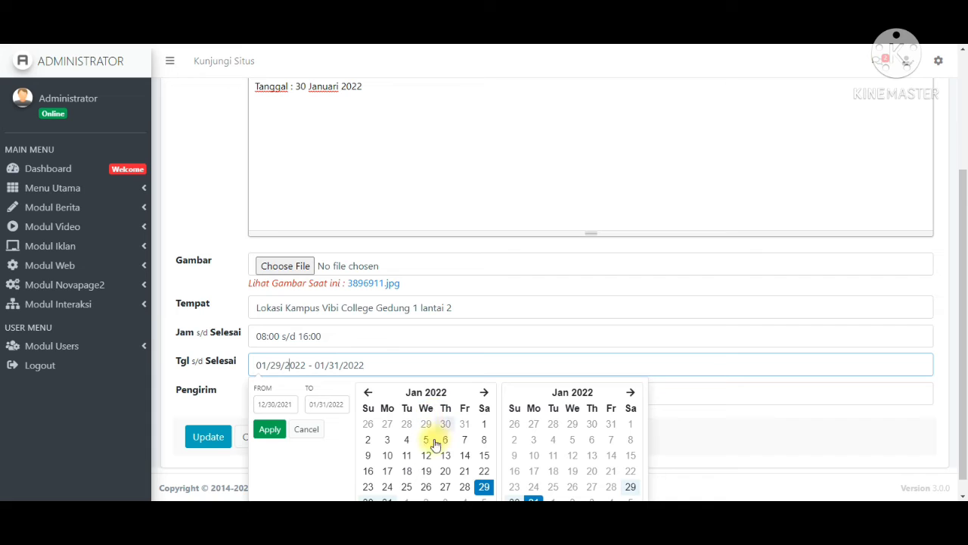
{"action": "scroll", "coordinate": [386, 481], "scroll_direction": "down", "scroll_amount": 1}
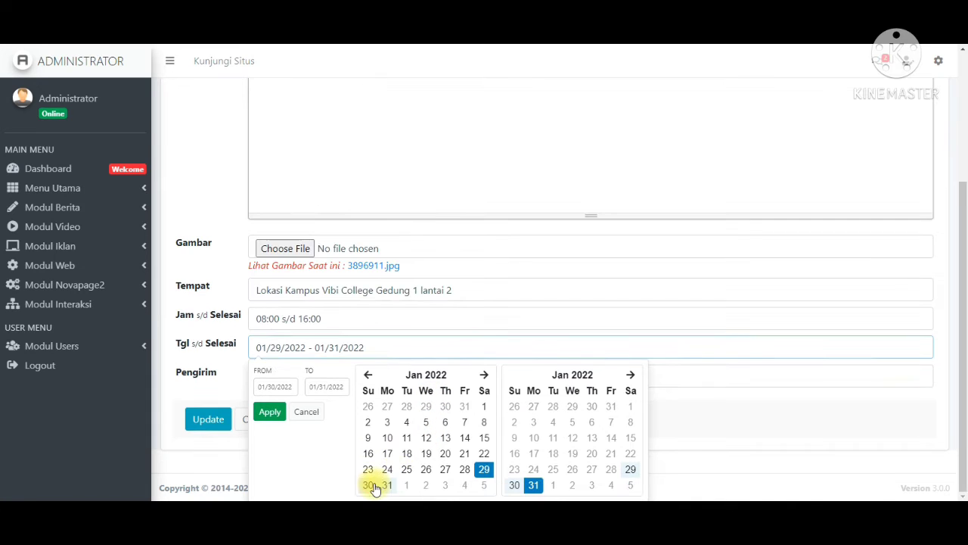
{"action": "left_click", "coordinate": [368, 485]}
{"action": "left_click", "coordinate": [534, 484]}
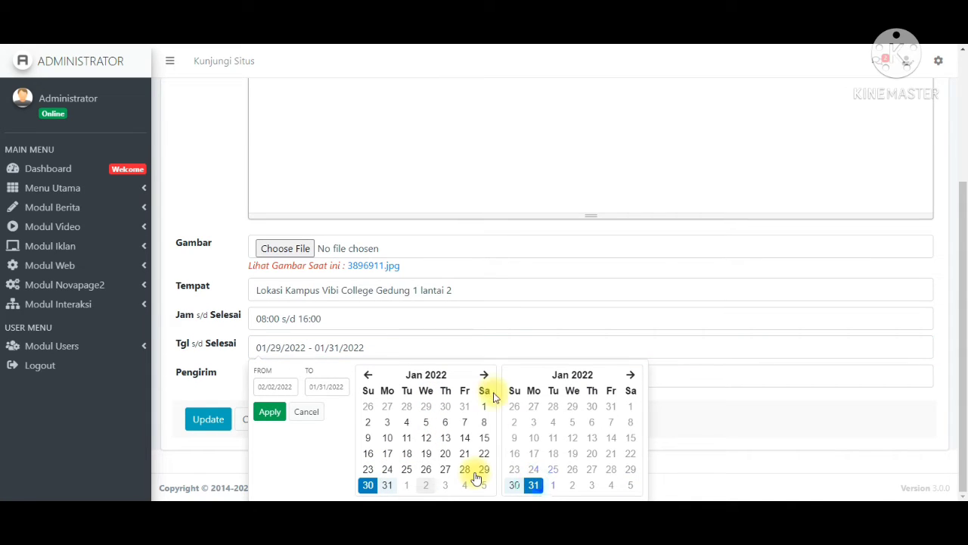
{"action": "left_click", "coordinate": [270, 412]}
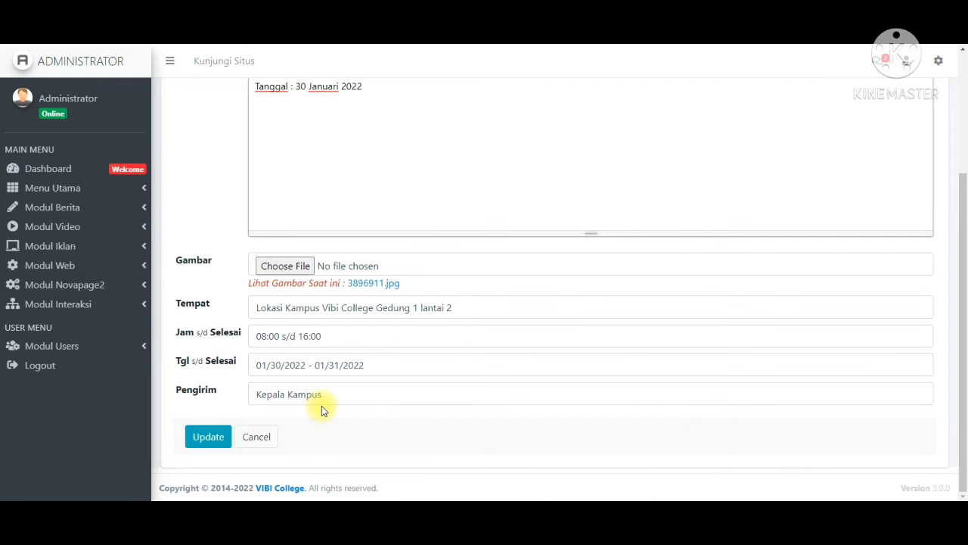
{"action": "left_click", "coordinate": [207, 439]}
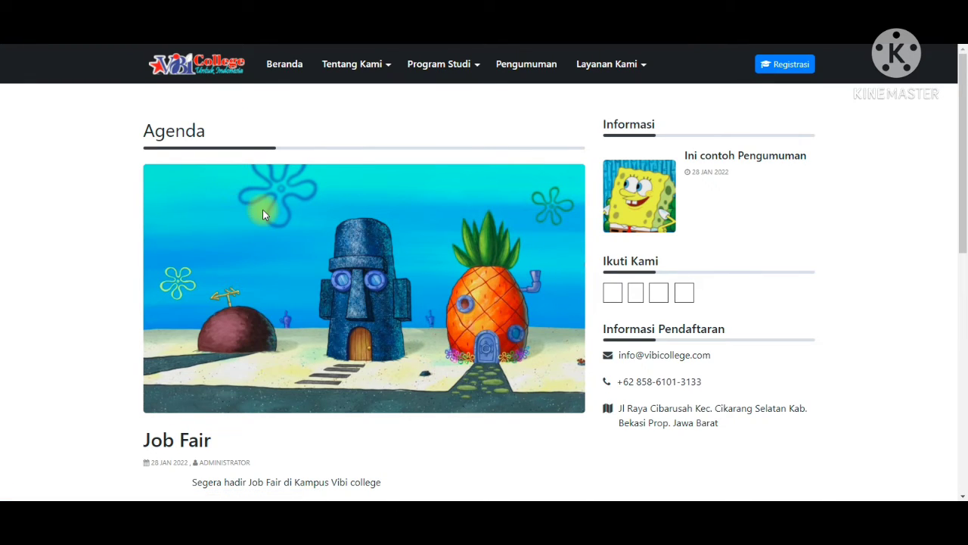
- Check the theme text and date range of the Job Fair entry on the public site
{"action": "scroll", "coordinate": [273, 322], "scroll_direction": "down", "scroll_amount": 3}
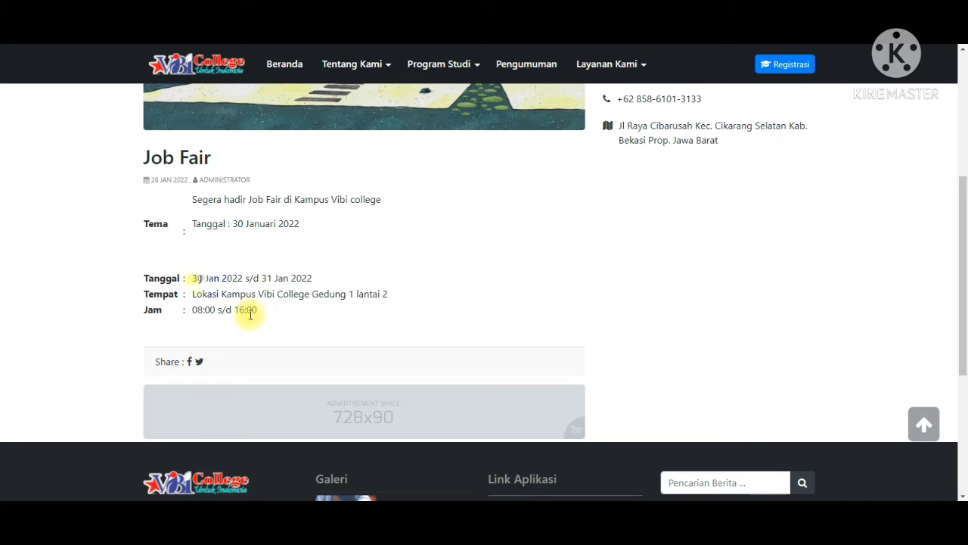
{"action": "left_click_drag", "start_coordinate": [192, 278], "coordinate": [273, 279]}
{"action": "left_click", "coordinate": [280, 281]}
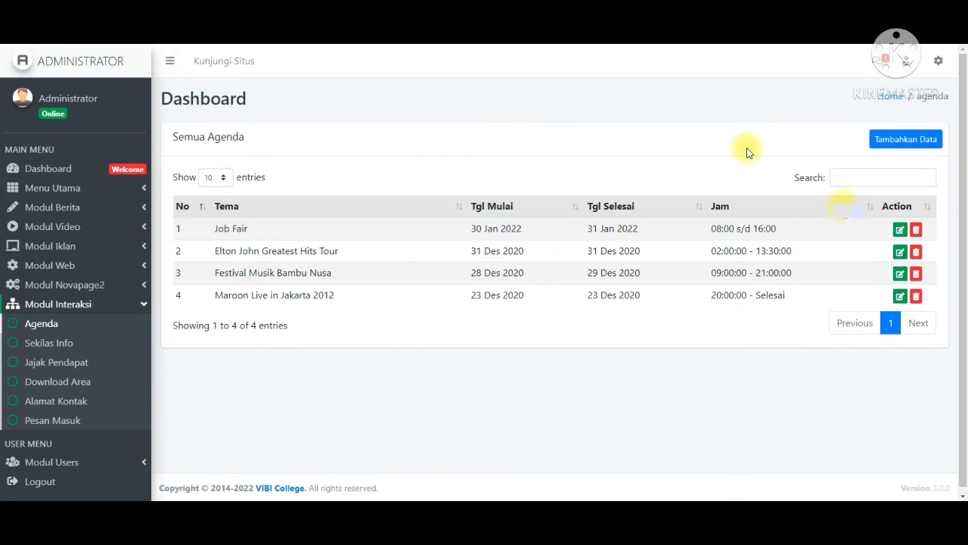
- Delete the Job Fair agenda in the admin dashboard and check the Agenda / Event list on the public site
{"action": "left_click", "coordinate": [916, 230]}
{"action": "left_click", "coordinate": [542, 76]}
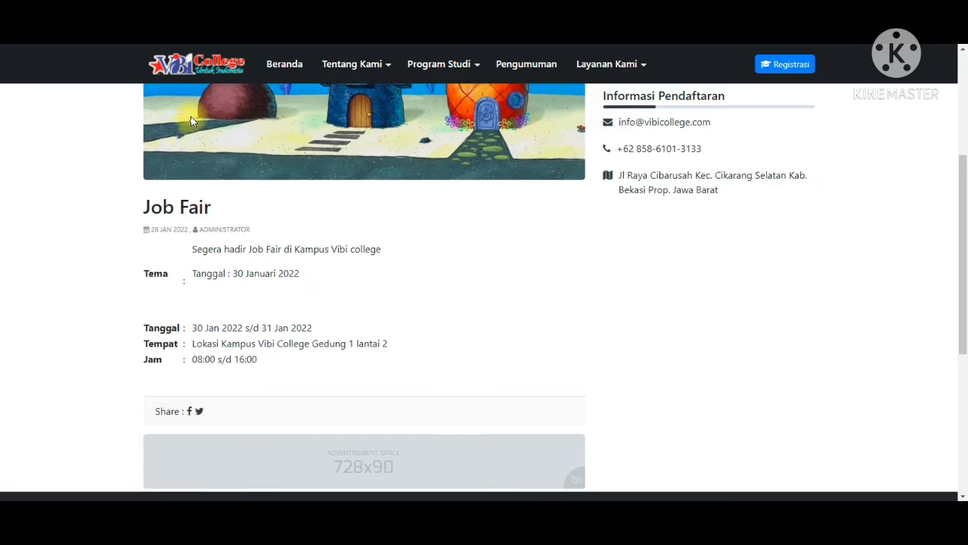
{"action": "scroll", "coordinate": [185, 121], "scroll_direction": "up", "scroll_amount": 3}
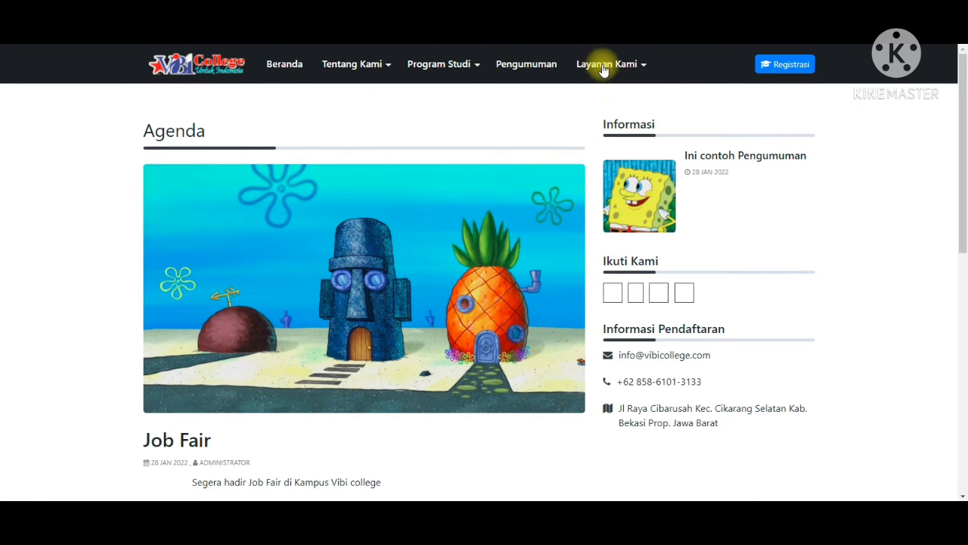
{"action": "mouse_move", "coordinate": [602, 66]}
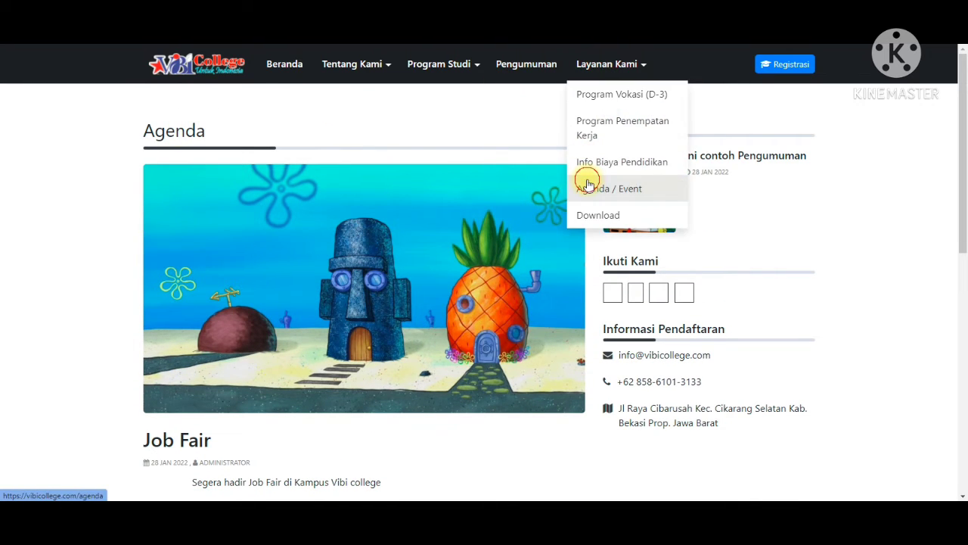
{"action": "left_click", "coordinate": [589, 184]}
{"action": "scroll", "coordinate": [196, 357], "scroll_direction": "down", "scroll_amount": 2}
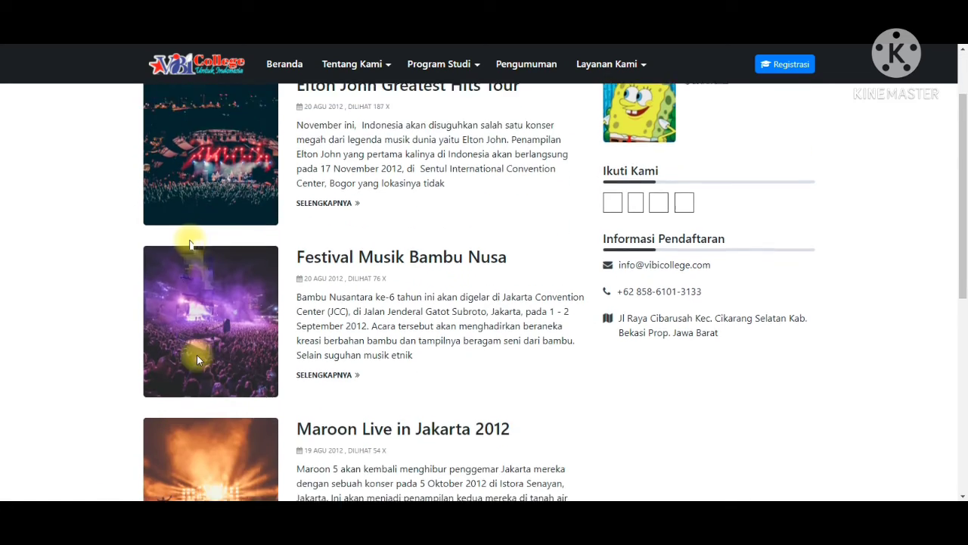
{"action": "scroll", "coordinate": [197, 354], "scroll_direction": "down", "scroll_amount": 5}
{"action": "scroll", "coordinate": [196, 355], "scroll_direction": "up", "scroll_amount": 6}
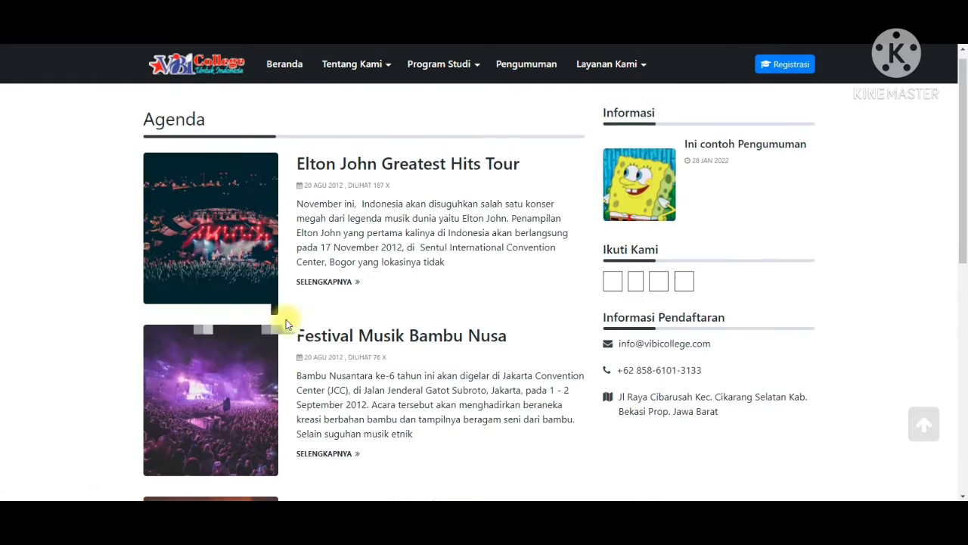
{"action": "scroll", "coordinate": [286, 321], "scroll_direction": "up", "scroll_amount": 1}
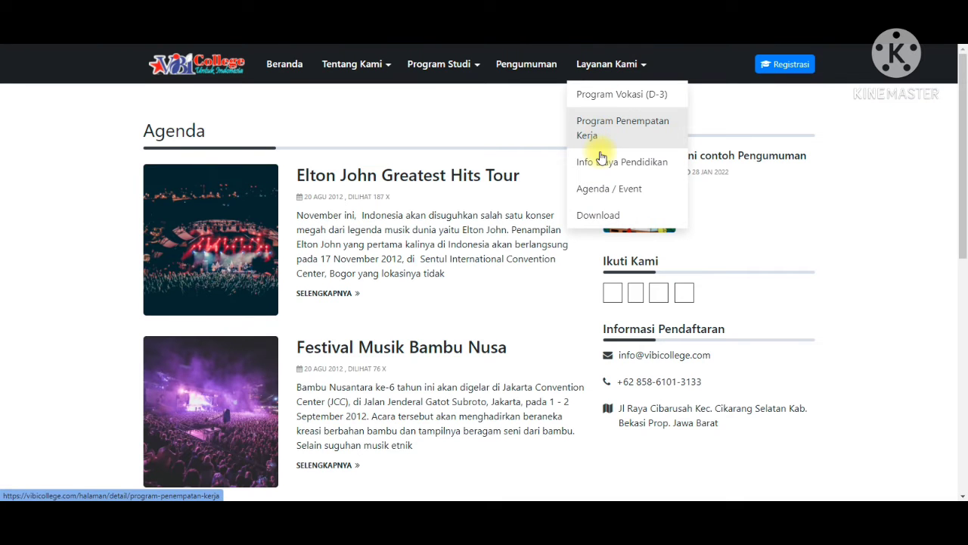
- Open the Download page on the public site and look over its file list
{"action": "left_click", "coordinate": [595, 201]}
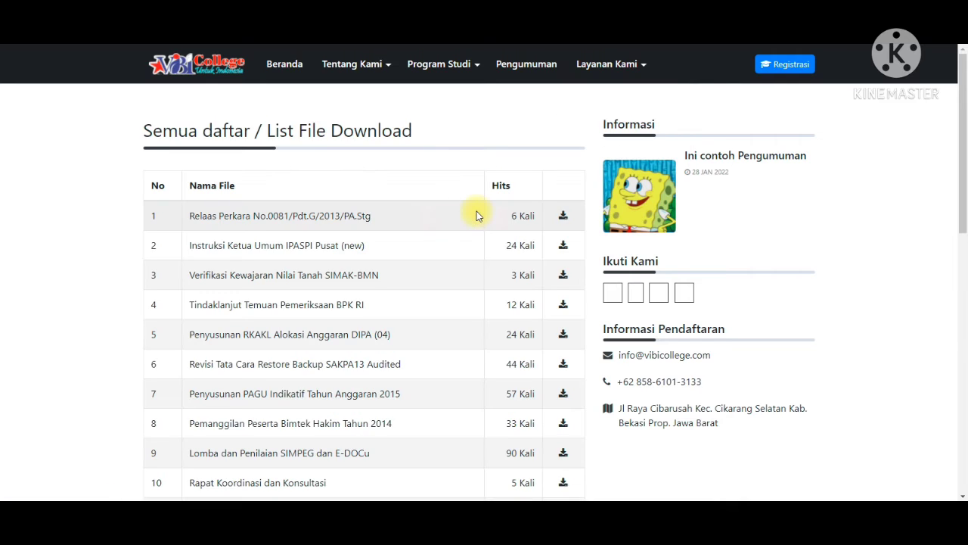
{"action": "scroll", "coordinate": [363, 322], "scroll_direction": "down", "scroll_amount": 1}
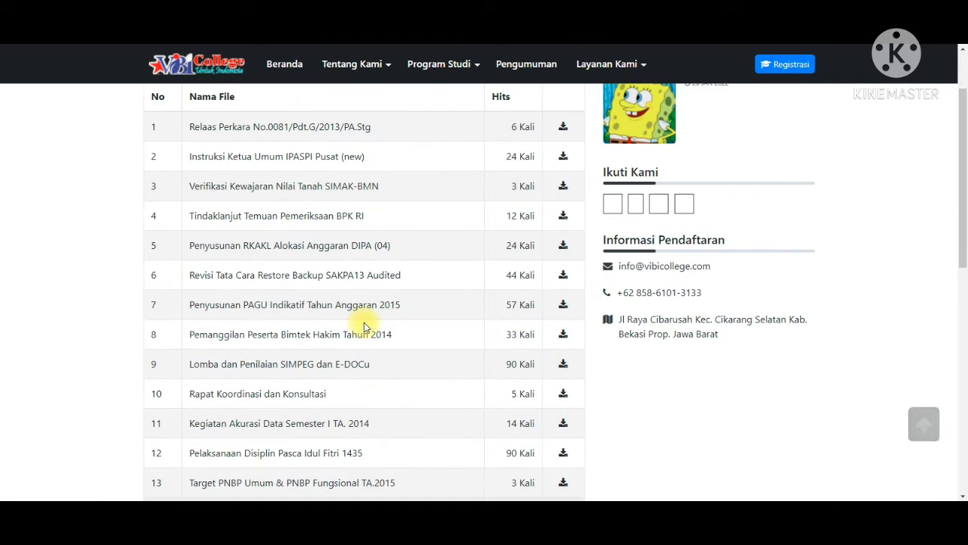
{"action": "scroll", "coordinate": [385, 244], "scroll_direction": "up", "scroll_amount": 2}
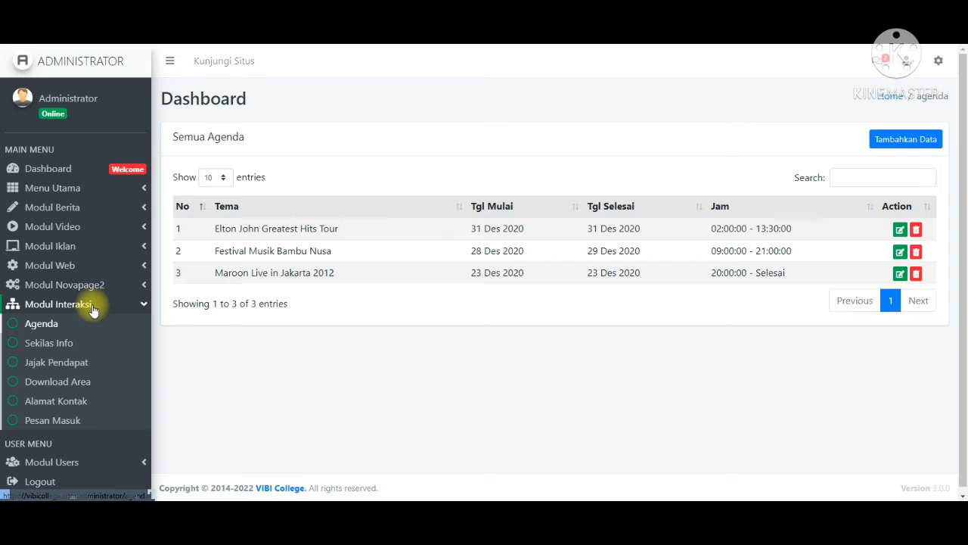
- Start a new file entry in the admin dashboard's Download Area and title it "Formulir Registrasi Mahasiswa Baru"
{"action": "scroll", "coordinate": [95, 308], "scroll_direction": "down", "scroll_amount": 1}
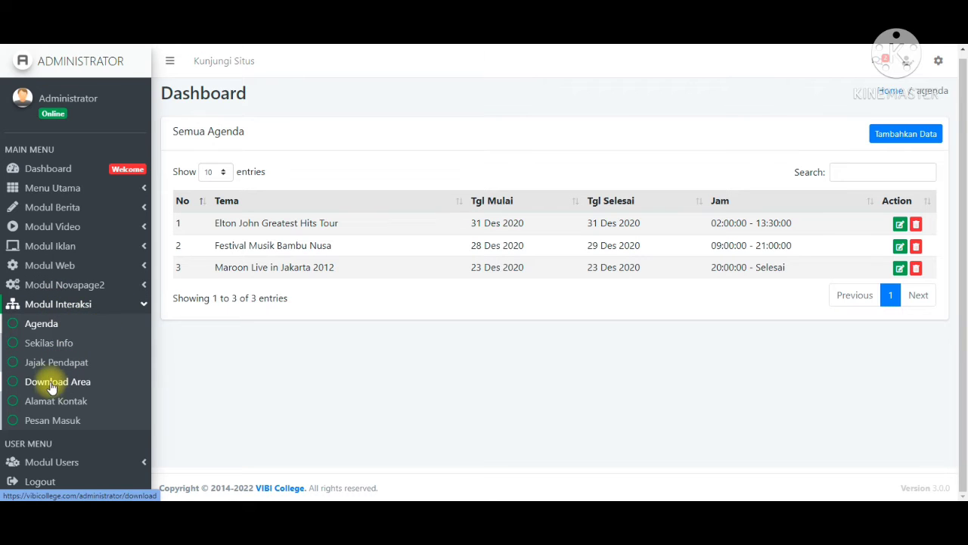
{"action": "left_click", "coordinate": [51, 378]}
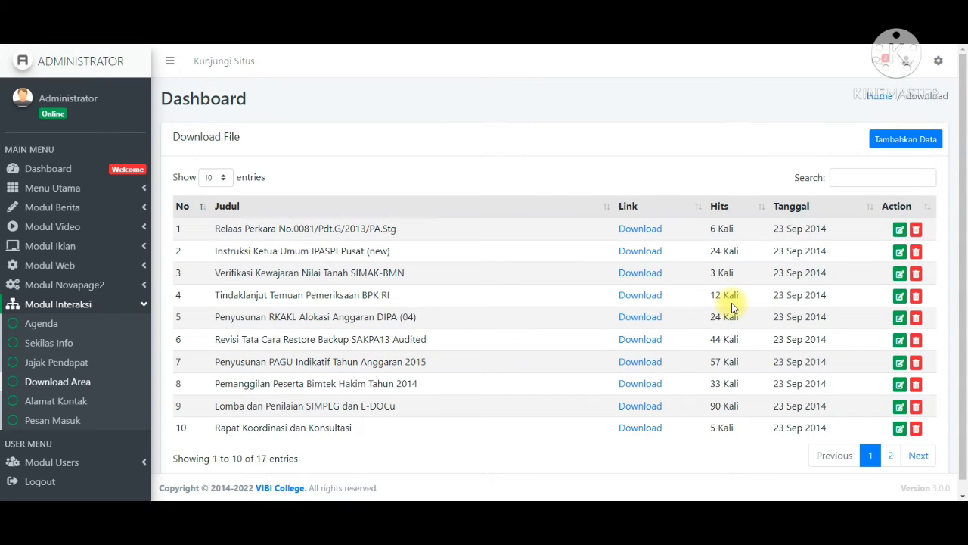
{"action": "left_click", "coordinate": [904, 140]}
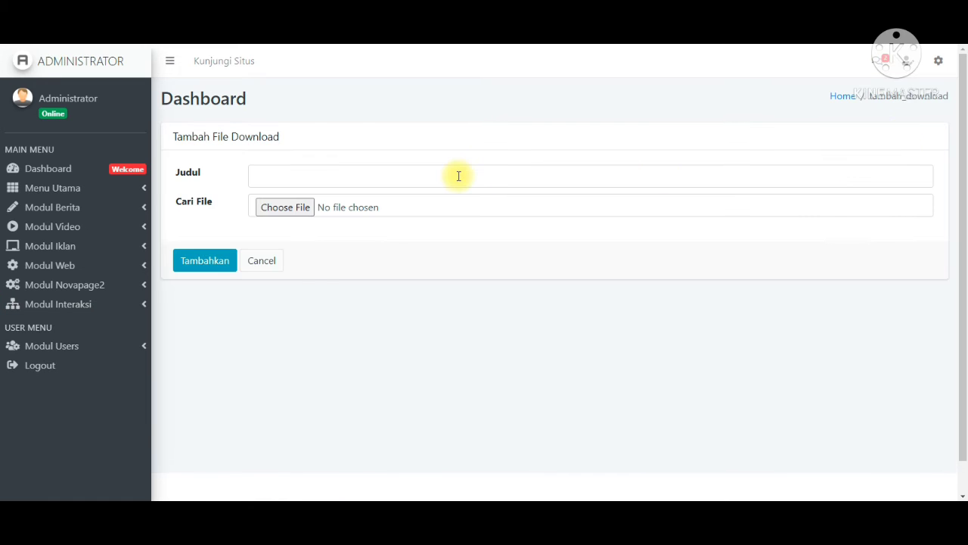
{"action": "left_click", "coordinate": [383, 175]}
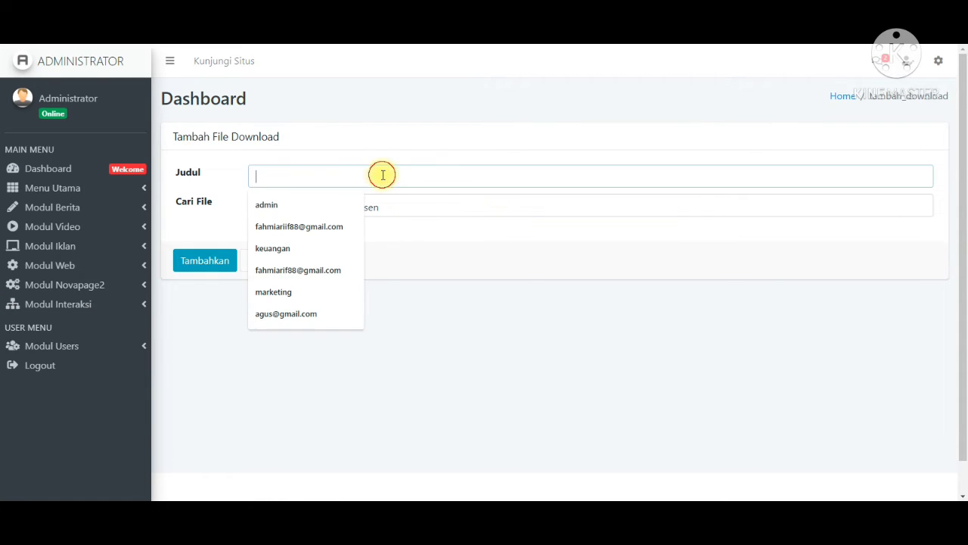
{"action": "type", "text": "Reg"}
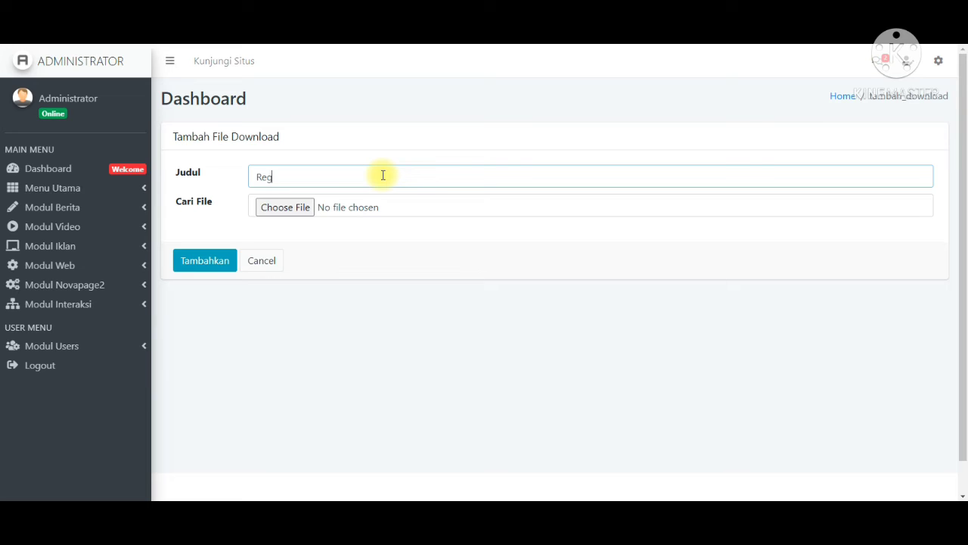
{"action": "type", "text": "istrasi Mahasiswa Baru"}
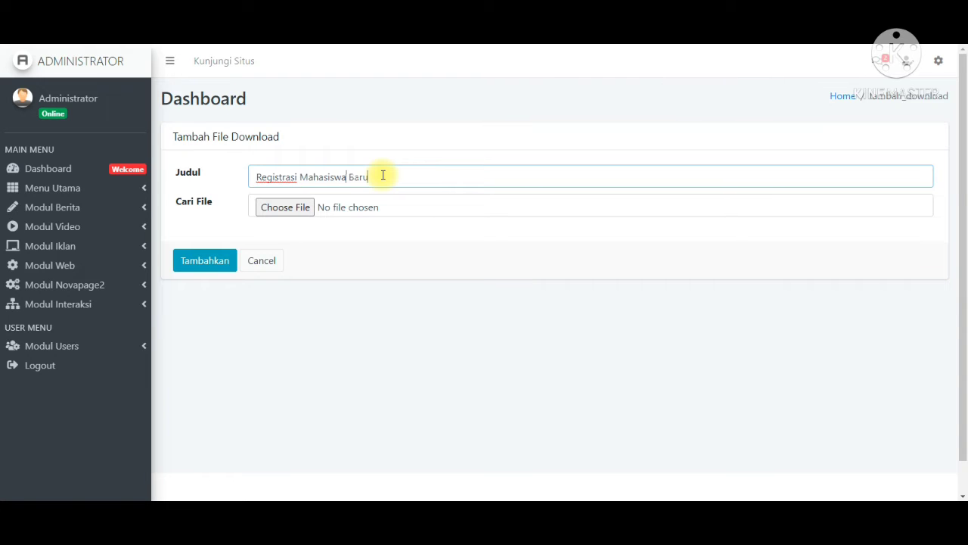
{"action": "left_click", "coordinate": [256, 176]}
{"action": "type", "text": "F"}
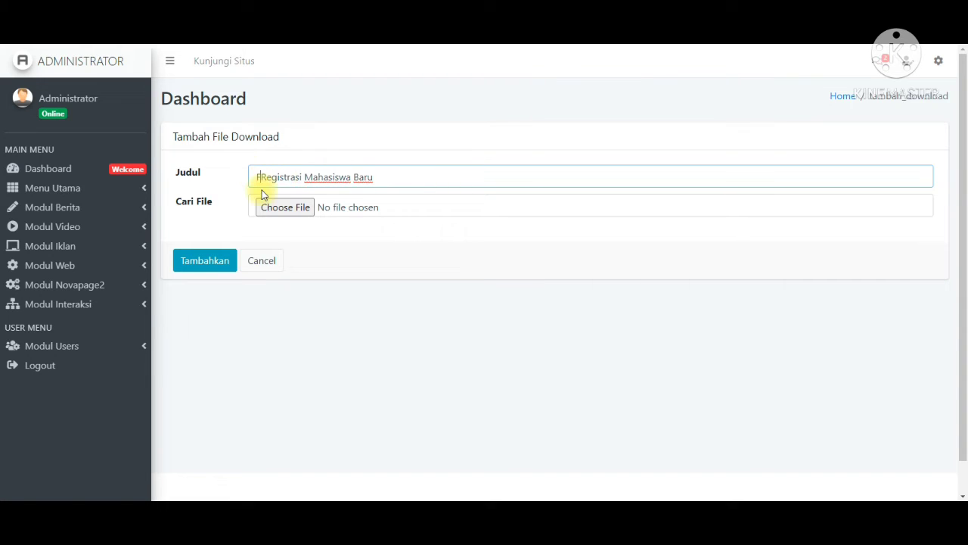
{"action": "type", "text": "or"}
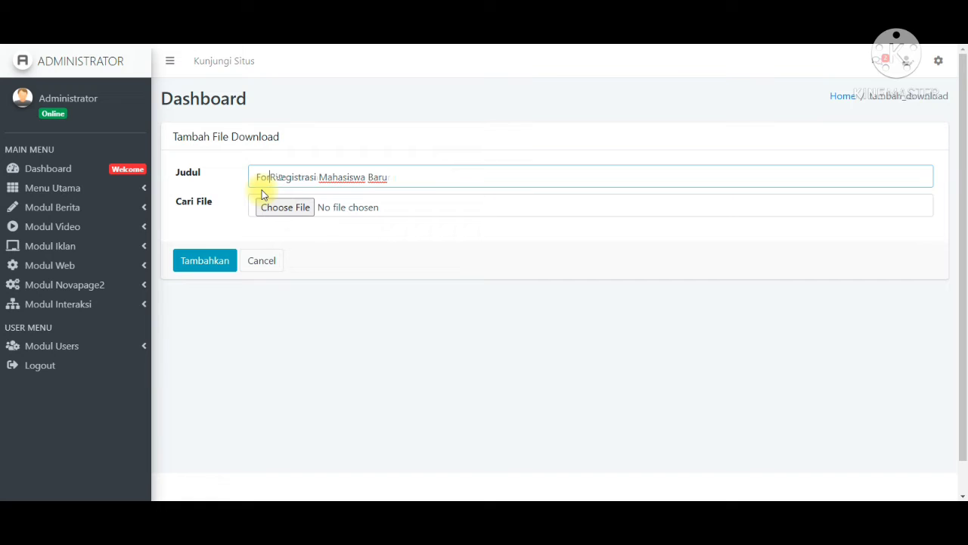
{"action": "type", "text": "mulir"}
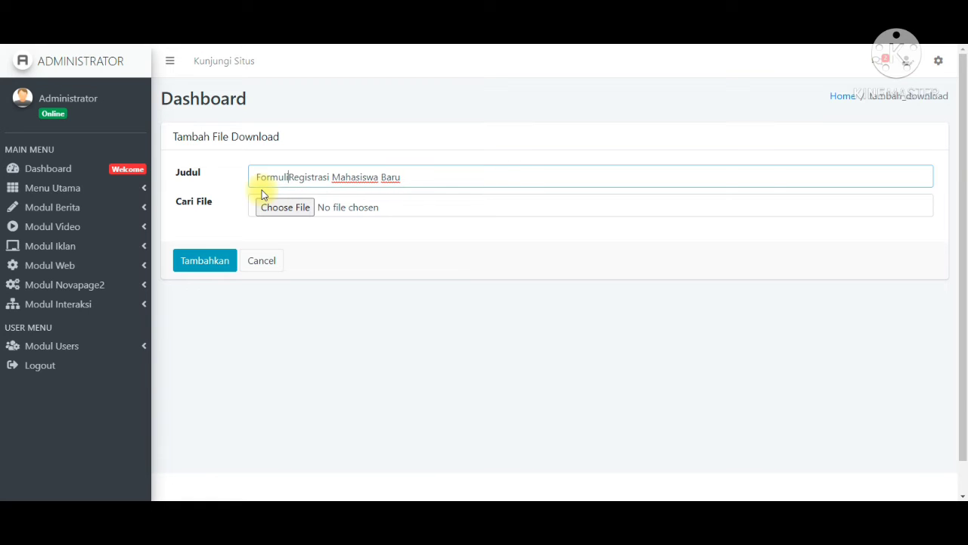
- Choose yoggapw-dikonversi[1].pdf from the Downloads folder as the entry's file (Cari File)
{"action": "left_click", "coordinate": [294, 210]}
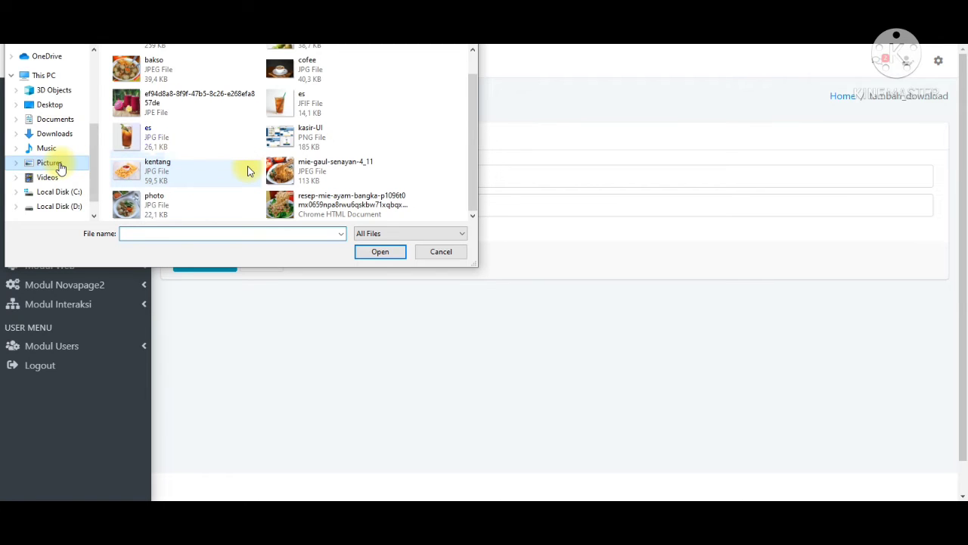
{"action": "left_click", "coordinate": [56, 136]}
{"action": "scroll", "coordinate": [270, 151], "scroll_direction": "down", "scroll_amount": 2}
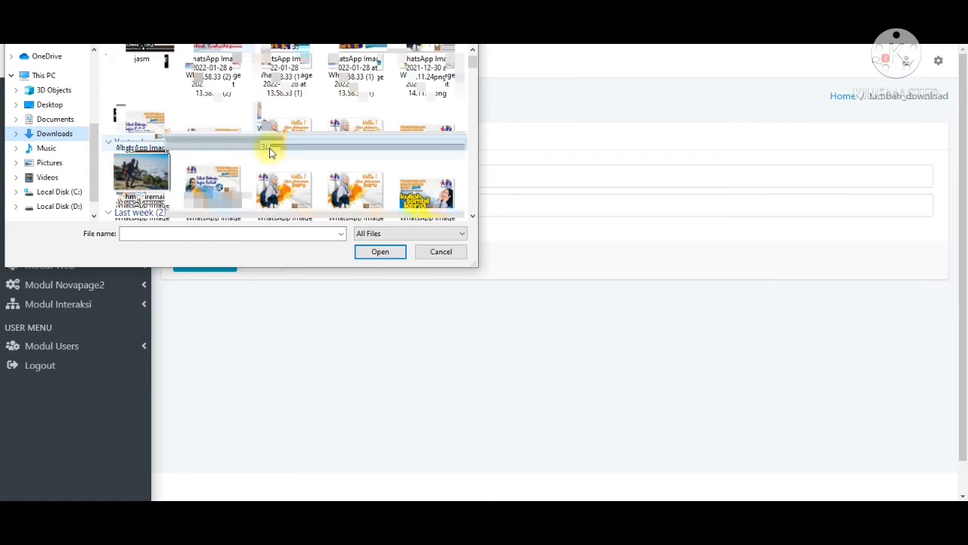
{"action": "scroll", "coordinate": [271, 152], "scroll_direction": "down", "scroll_amount": 5}
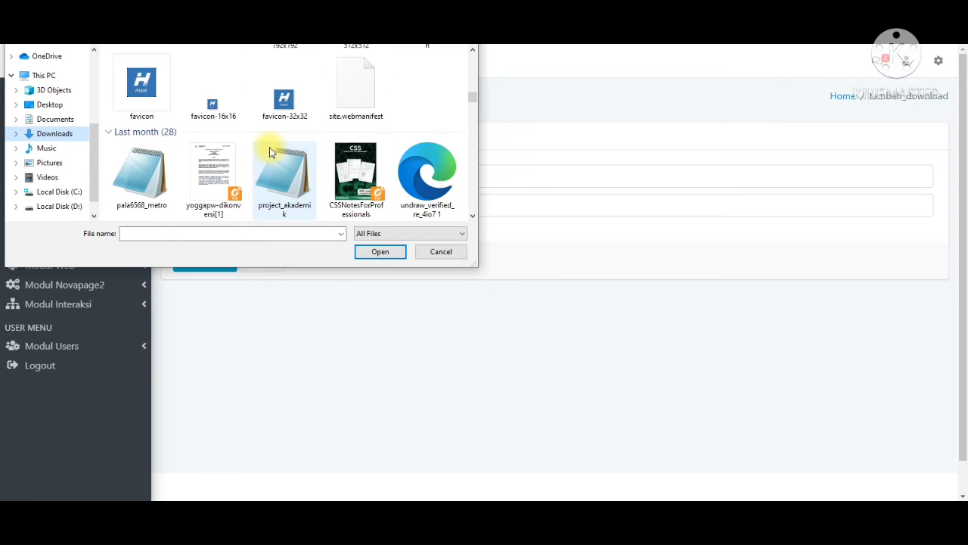
{"action": "scroll", "coordinate": [270, 151], "scroll_direction": "down", "scroll_amount": 1}
{"action": "scroll", "coordinate": [265, 151], "scroll_direction": "up", "scroll_amount": 1}
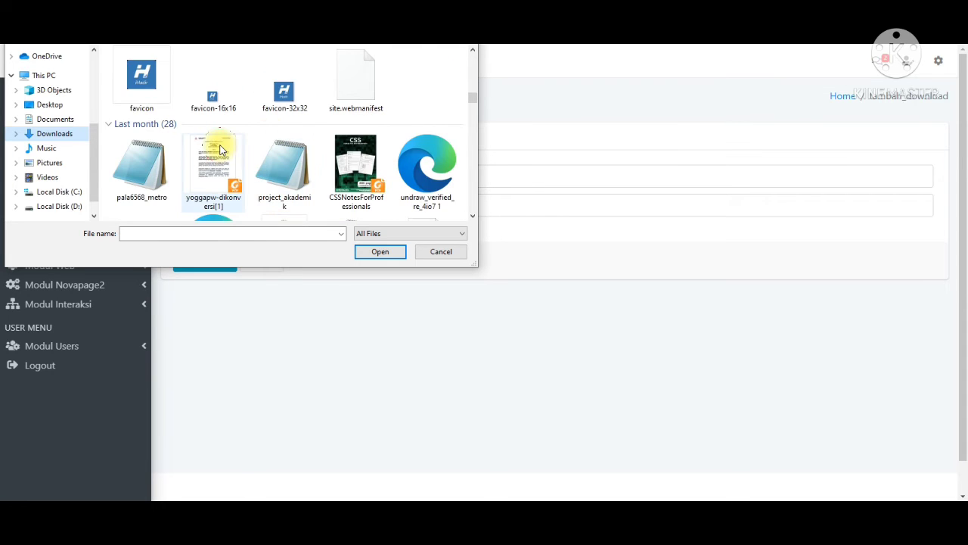
{"action": "double_click", "coordinate": [220, 155]}
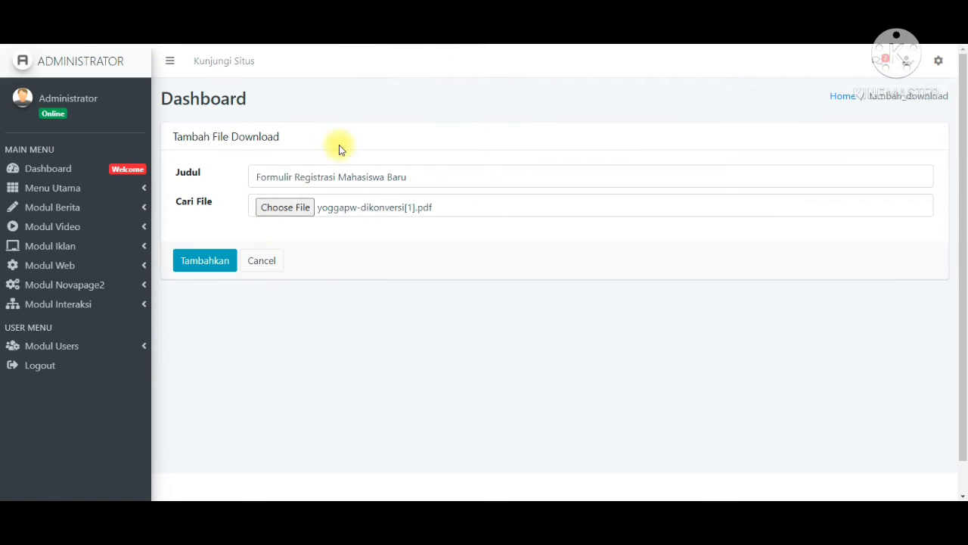
- Add the new download entry, look over the second page of the Download File list and return to the first page
{"action": "left_click", "coordinate": [214, 260]}
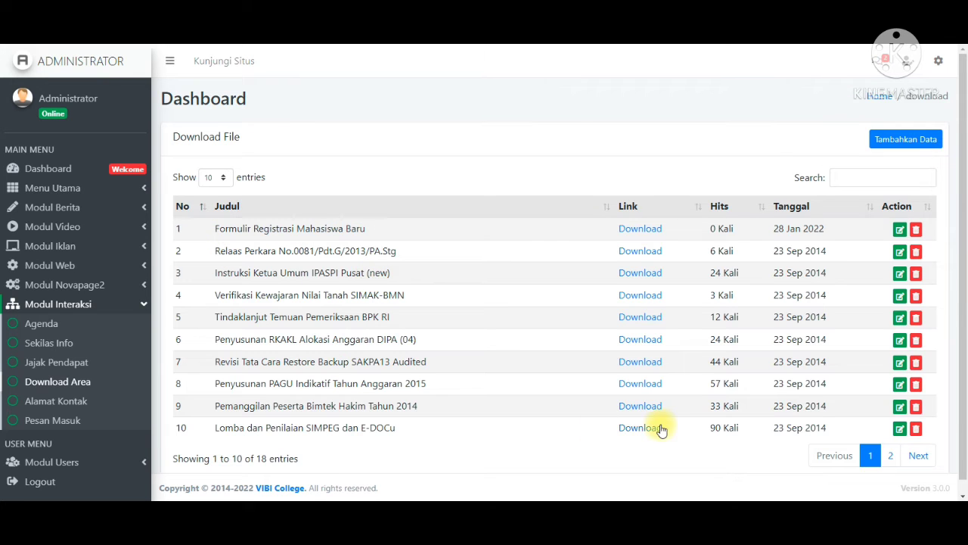
{"action": "left_click", "coordinate": [891, 454]}
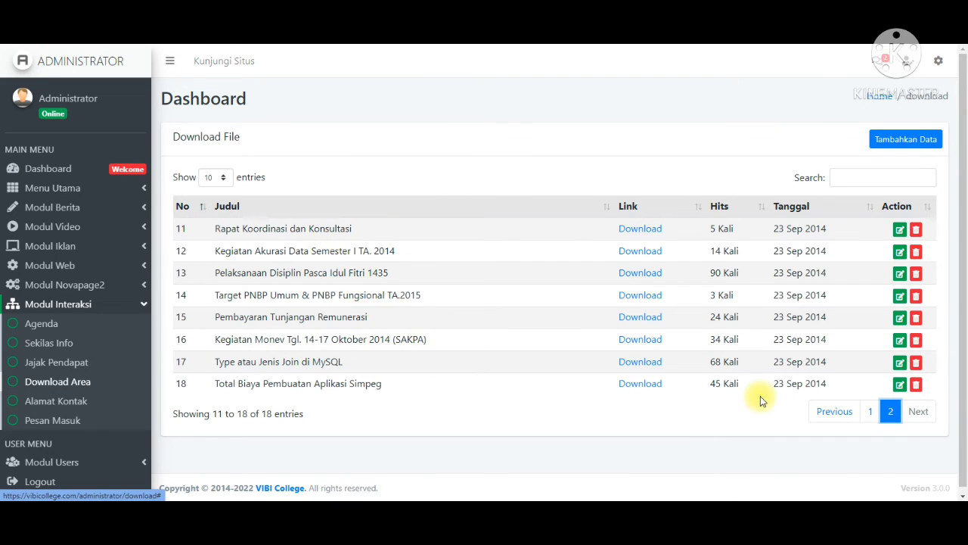
{"action": "left_click", "coordinate": [869, 411]}
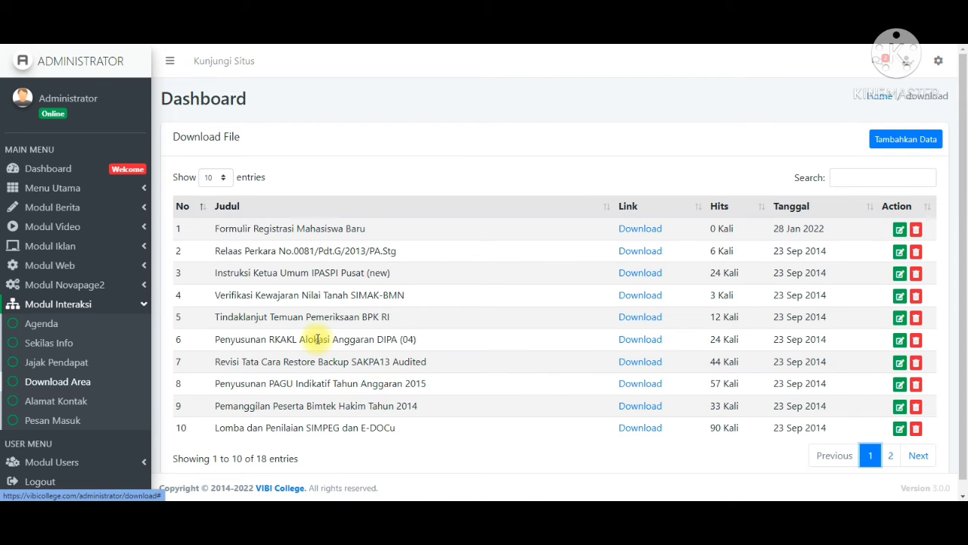
- Reload the public site's Download page and check that "Formulir Registrasi Mahasiswa Baru" is in its file list
{"action": "left_click_drag", "start_coordinate": [215, 228], "coordinate": [356, 228]}
{"action": "left_click", "coordinate": [386, 231]}
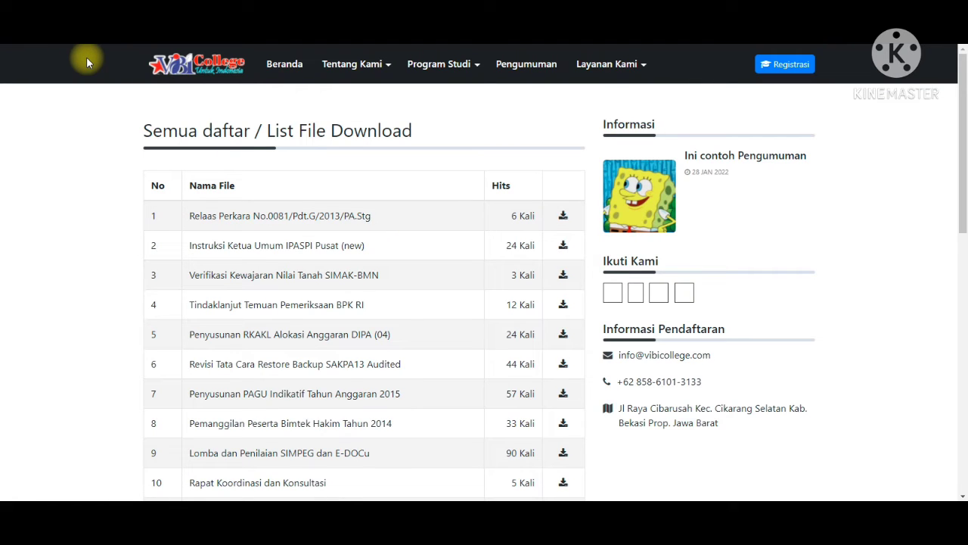
{"action": "key", "text": "F5"}
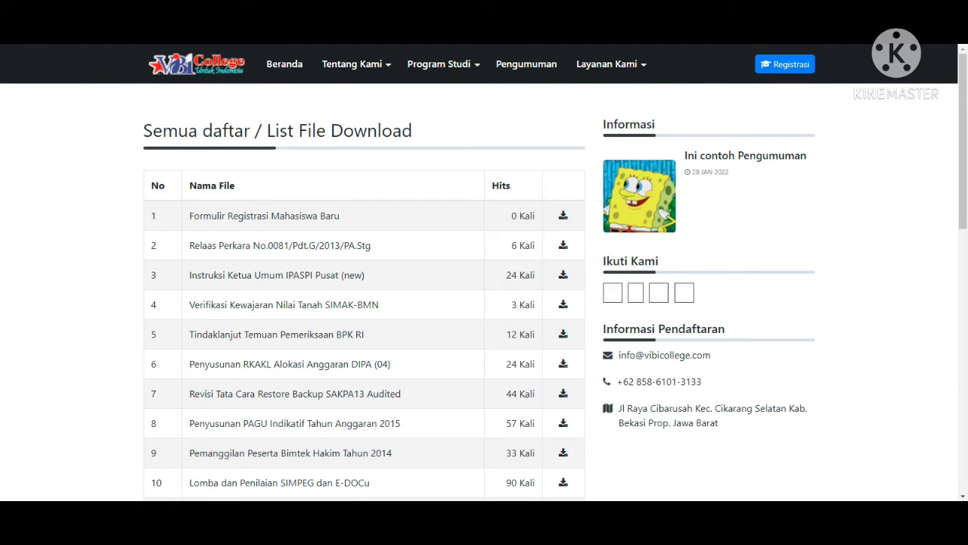
{"action": "left_click_drag", "start_coordinate": [340, 221], "coordinate": [235, 215]}
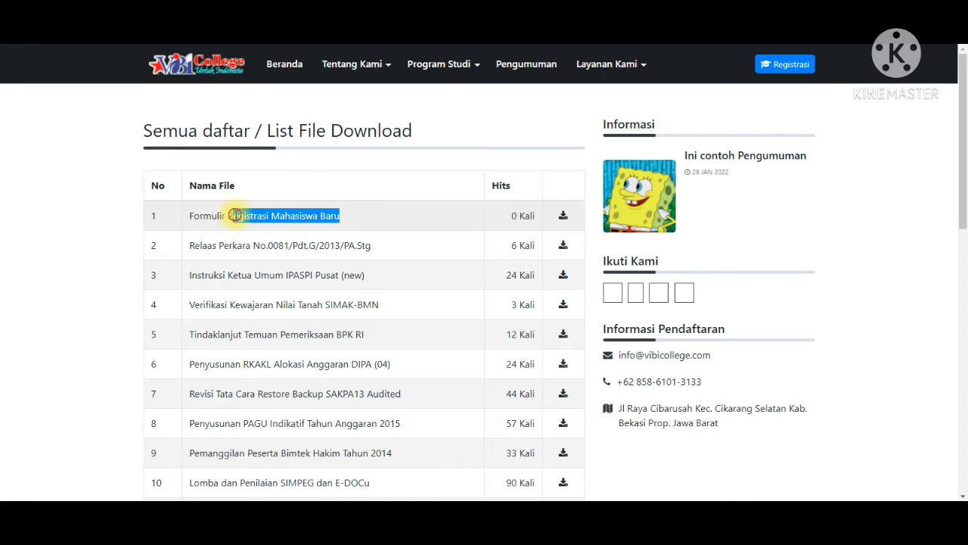
{"action": "left_click", "coordinate": [370, 241]}
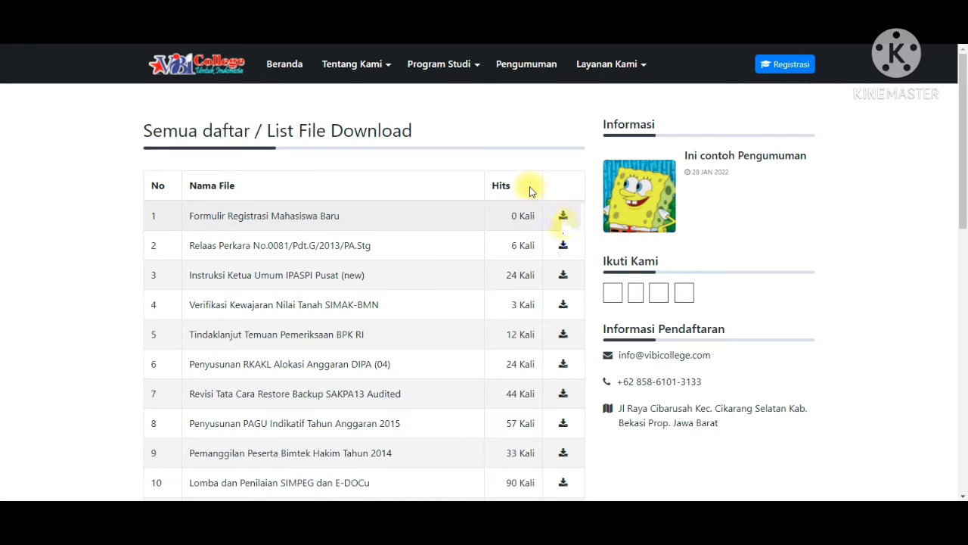
- Download the "Formulir Registrasi Mahasiswa Baru" file from the public Download page, open the PDF and look through its pages
{"action": "left_click", "coordinate": [564, 218]}
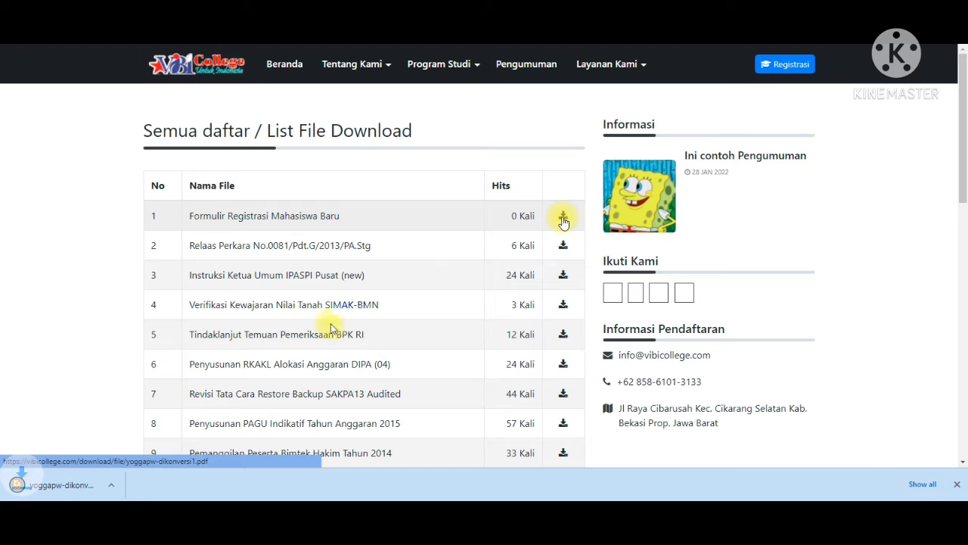
{"action": "left_click", "coordinate": [77, 485]}
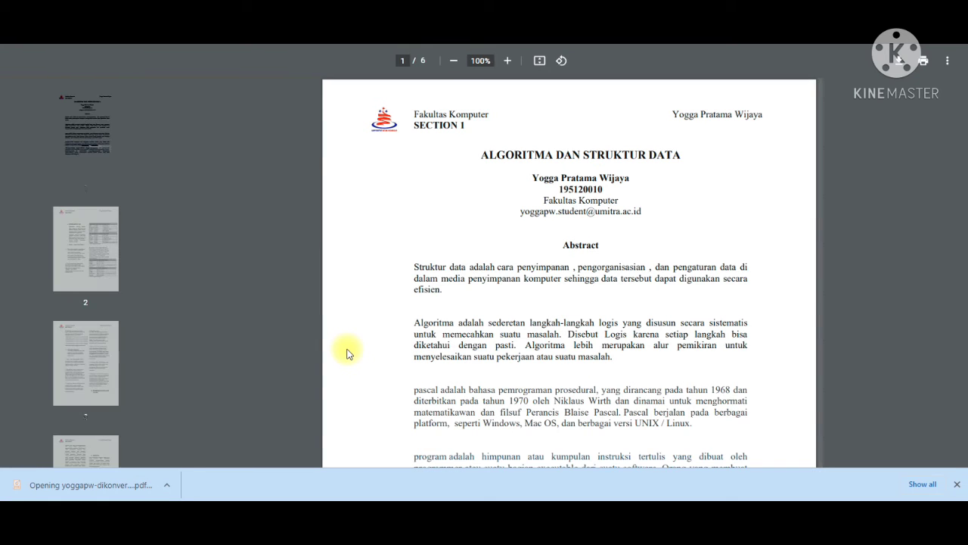
{"action": "scroll", "coordinate": [556, 308], "scroll_direction": "down", "scroll_amount": 15}
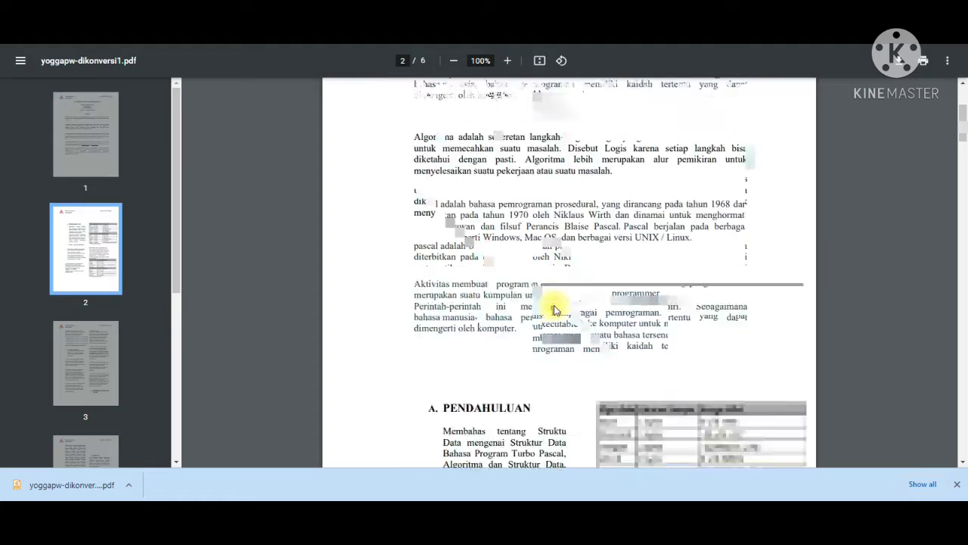
{"action": "scroll", "coordinate": [556, 311], "scroll_direction": "down", "scroll_amount": 3}
{"action": "scroll", "coordinate": [556, 309], "scroll_direction": "up", "scroll_amount": 20}
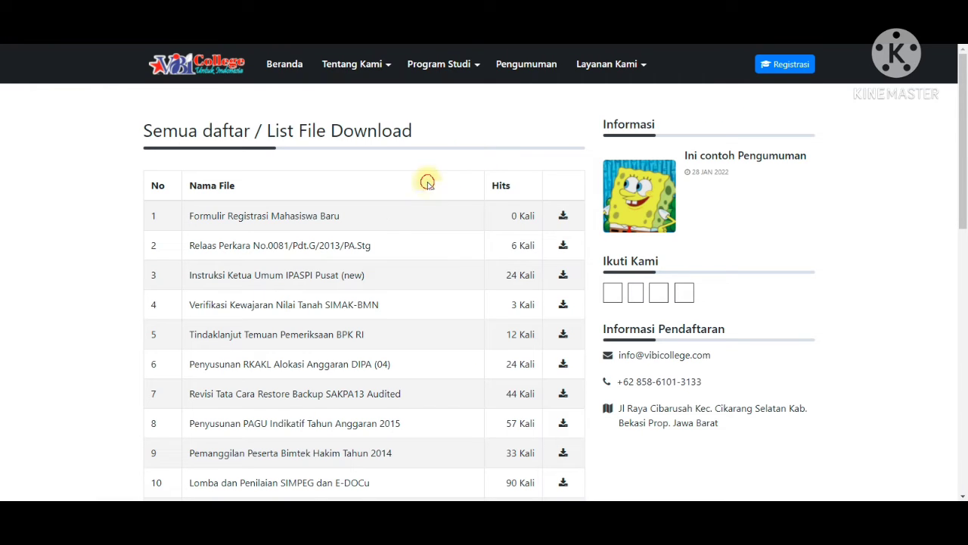
{"action": "left_click", "coordinate": [458, 62]}
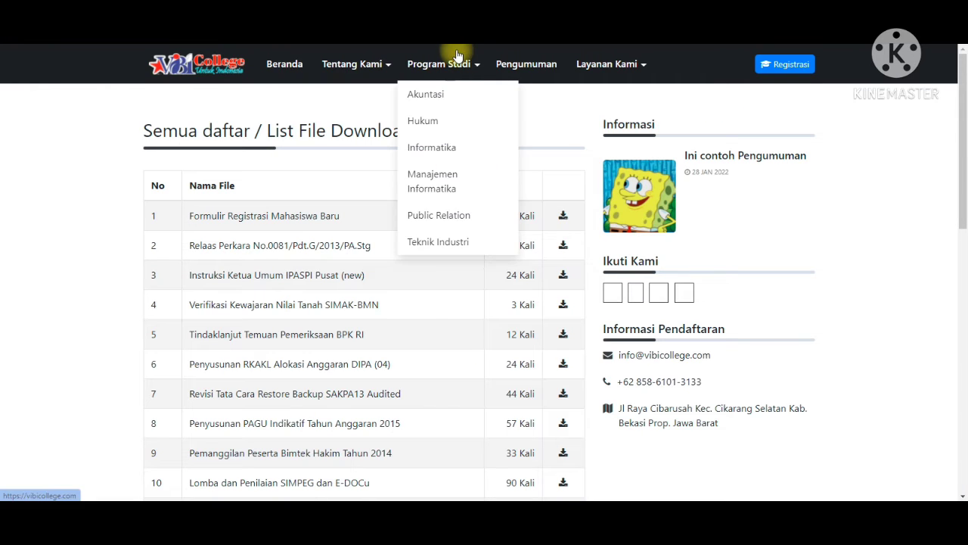
{"action": "left_click", "coordinate": [457, 56]}
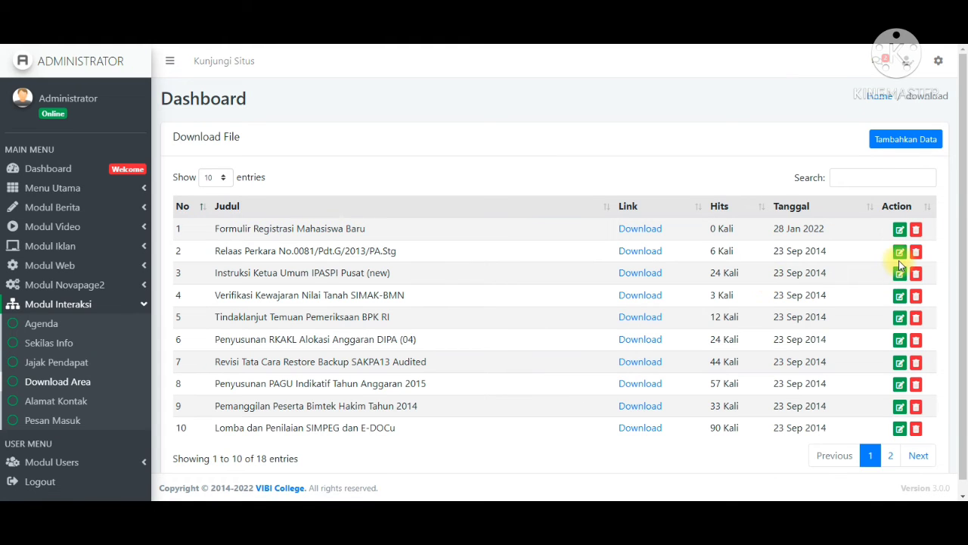
- Delete the entries "Relaas Perkara No.0081/Pdt.G/2013/PA.Stg" and "Instruksi Ketua Umum IPASPI Pusat (new)" from the admin Download File list
{"action": "left_click", "coordinate": [915, 251]}
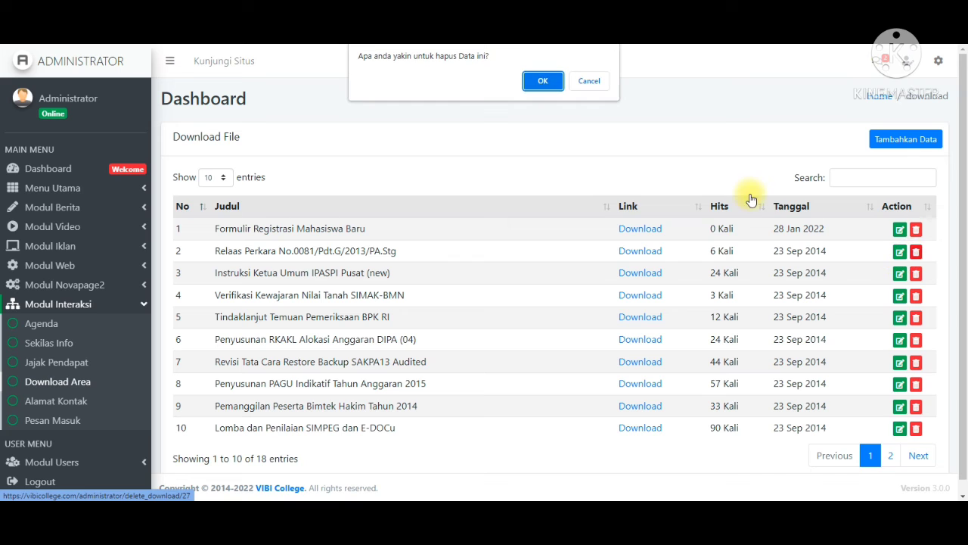
{"action": "left_click", "coordinate": [535, 81]}
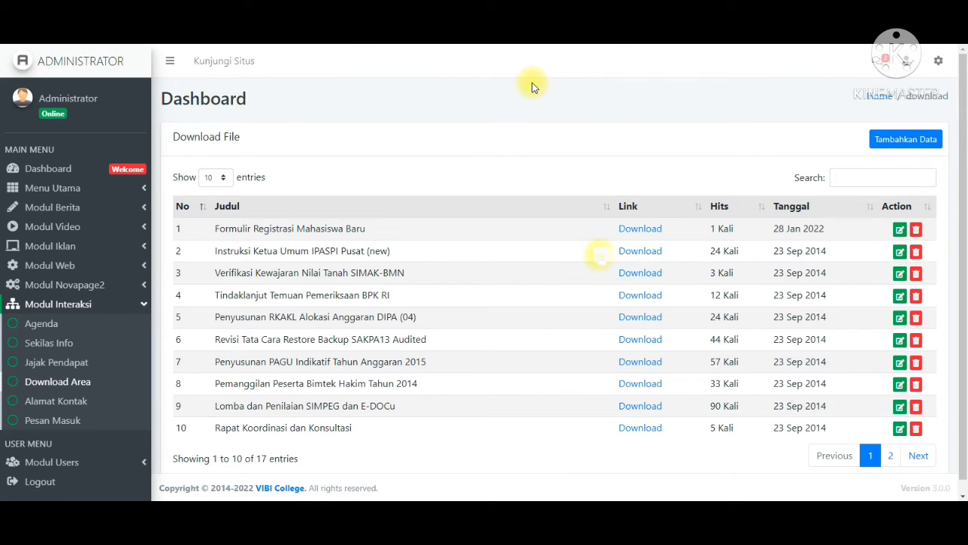
{"action": "left_click", "coordinate": [915, 252]}
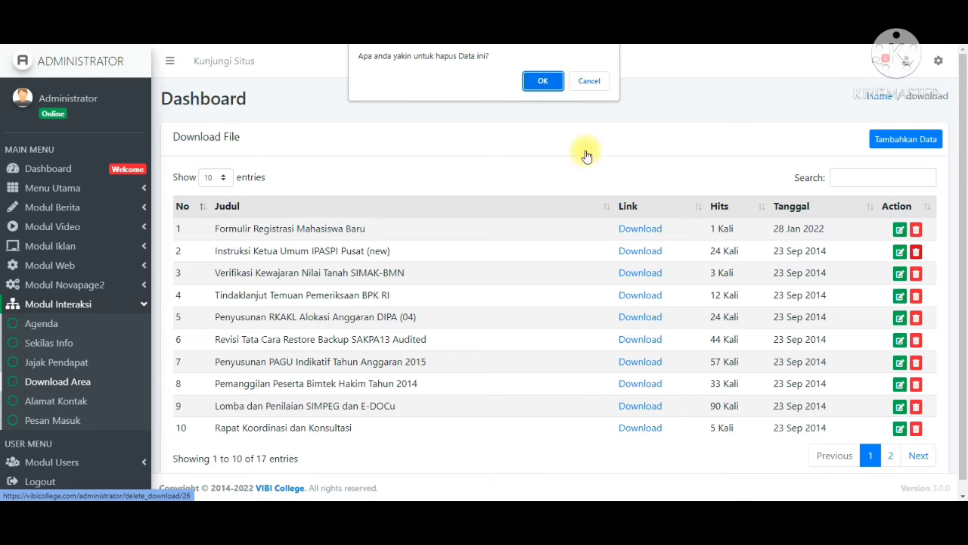
{"action": "left_click", "coordinate": [561, 86]}
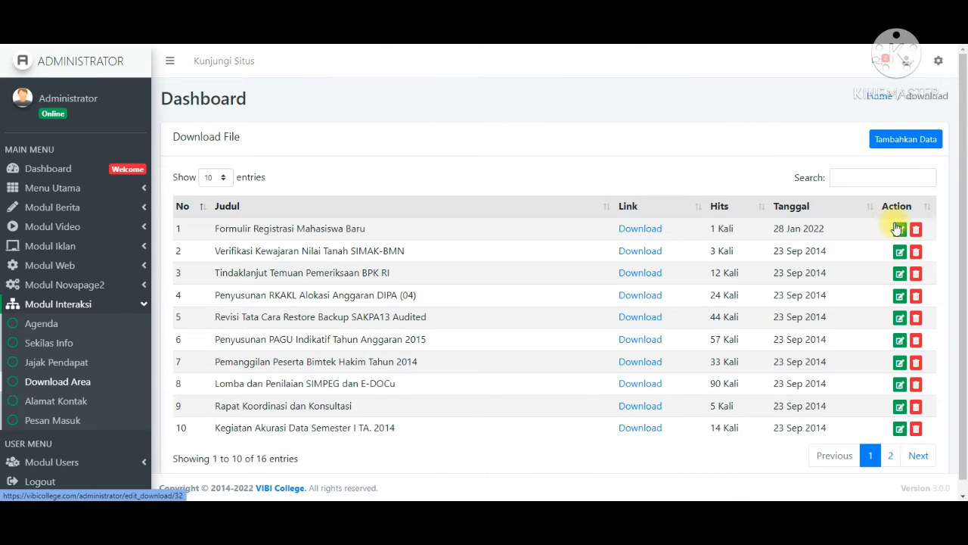
- Replace the file of the "Formulir Registrasi Mahasiswa Baru" entry with the Tugas Pendahuluan Modul 9 PDF from Downloads and save the update
{"action": "left_click", "coordinate": [898, 232]}
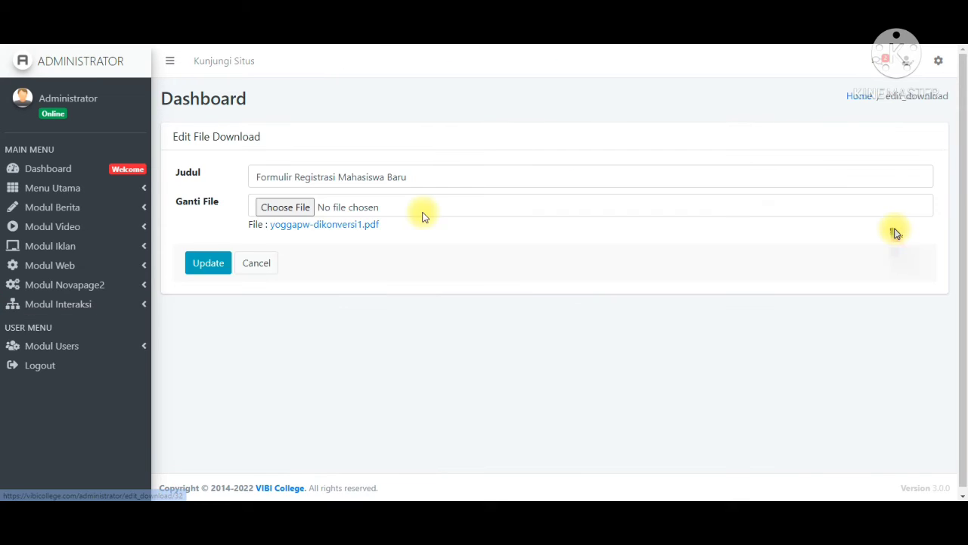
{"action": "left_click", "coordinate": [310, 208]}
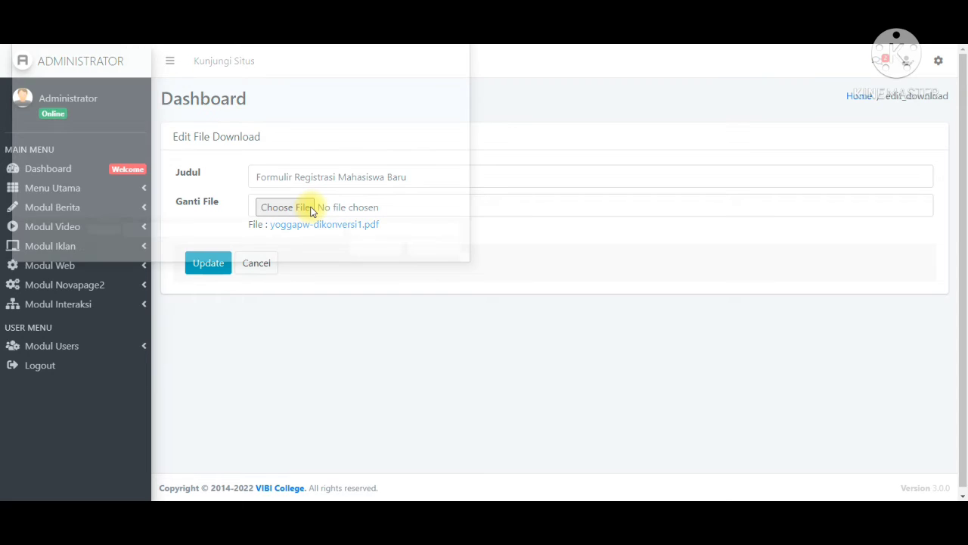
{"action": "scroll", "coordinate": [298, 166], "scroll_direction": "down", "scroll_amount": 10}
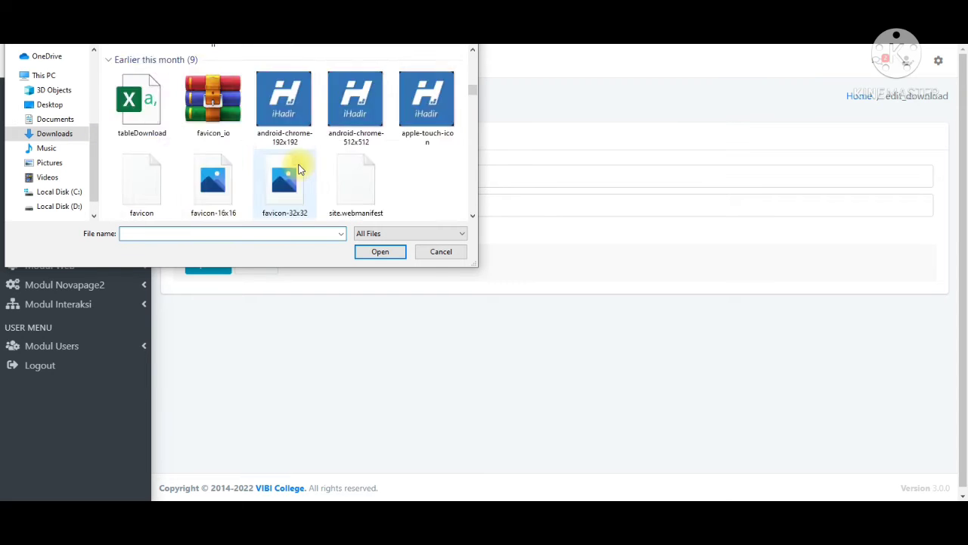
{"action": "scroll", "coordinate": [298, 169], "scroll_direction": "up", "scroll_amount": 1}
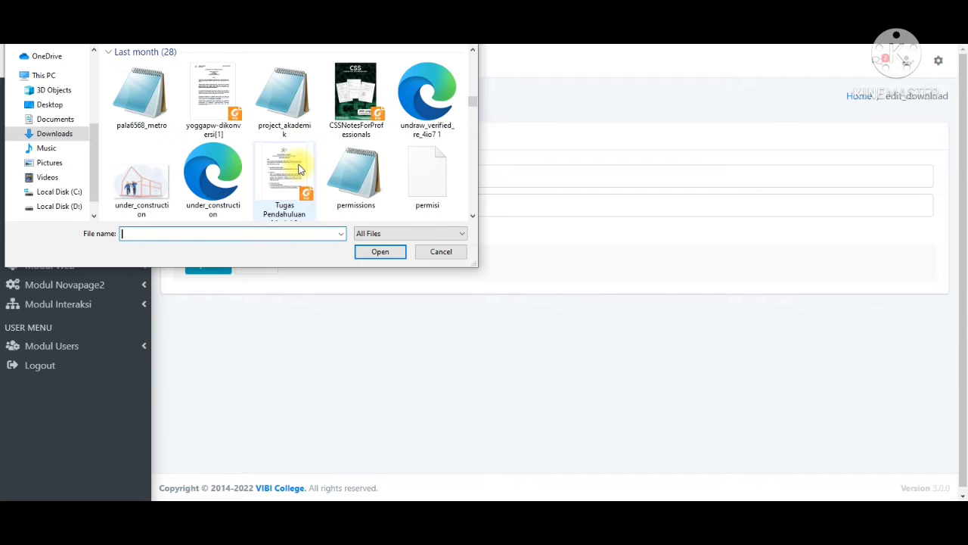
{"action": "scroll", "coordinate": [298, 168], "scroll_direction": "down", "scroll_amount": 2}
{"action": "double_click", "coordinate": [297, 96]}
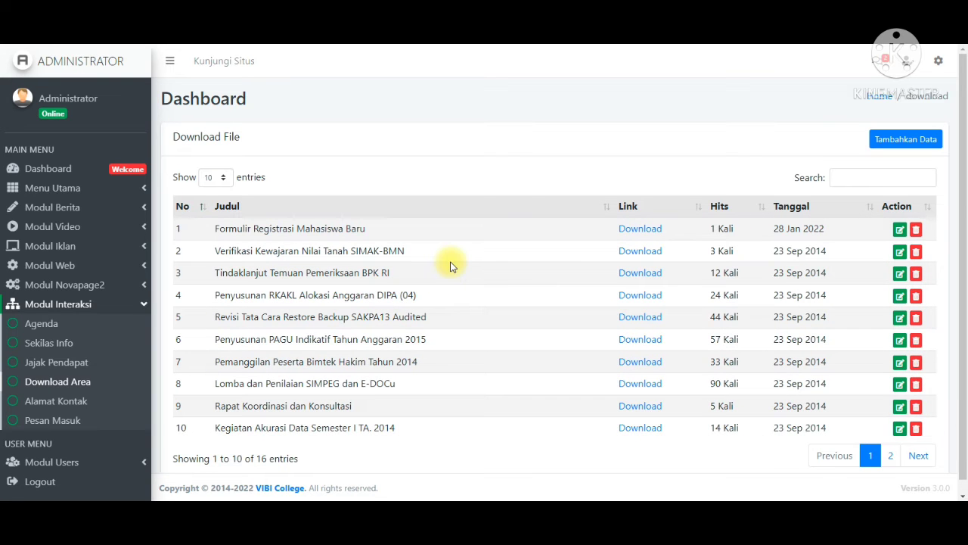
- Check the updated entry's hit count, then download its file from the public Download page and look through the PDF
{"action": "left_click_drag", "start_coordinate": [740, 228], "coordinate": [705, 228]}
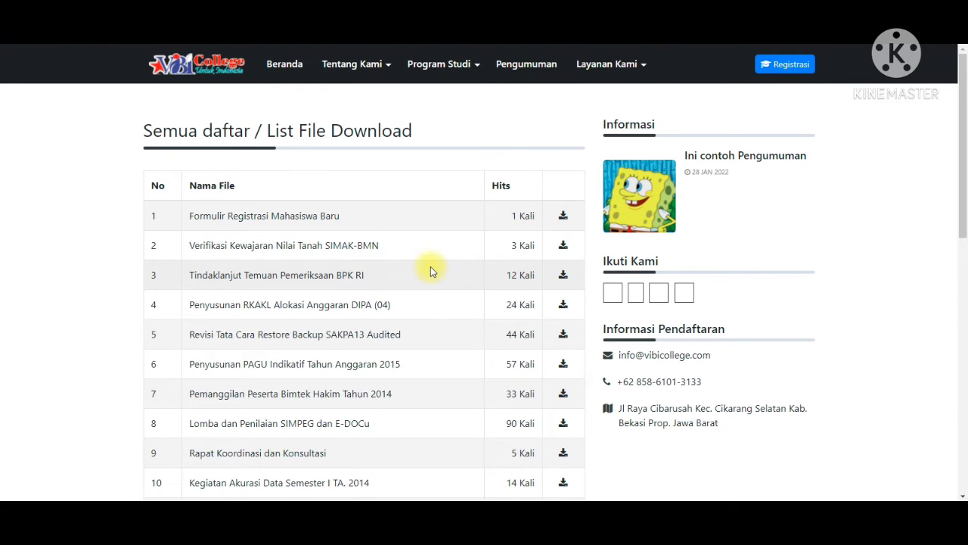
{"action": "left_click", "coordinate": [563, 218]}
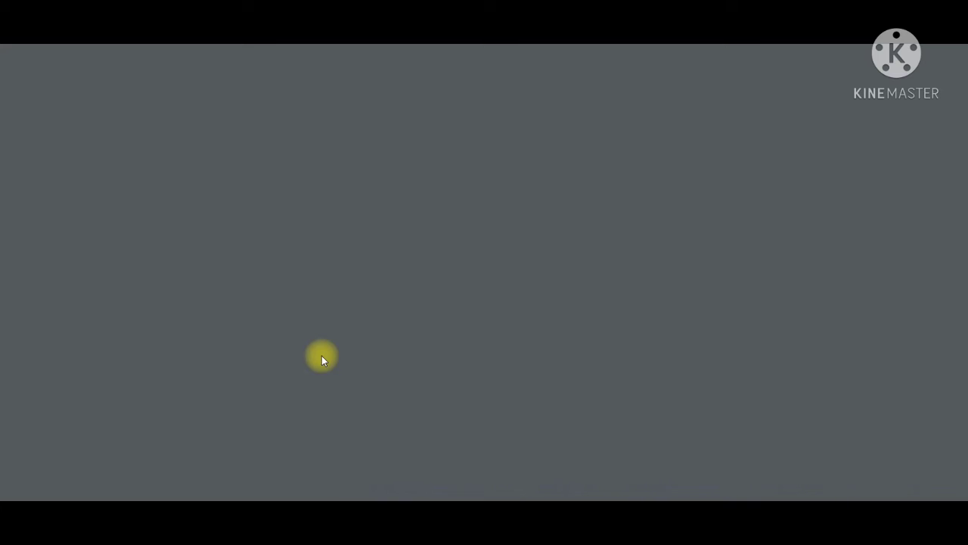
{"action": "scroll", "coordinate": [567, 276], "scroll_direction": "down", "scroll_amount": 15}
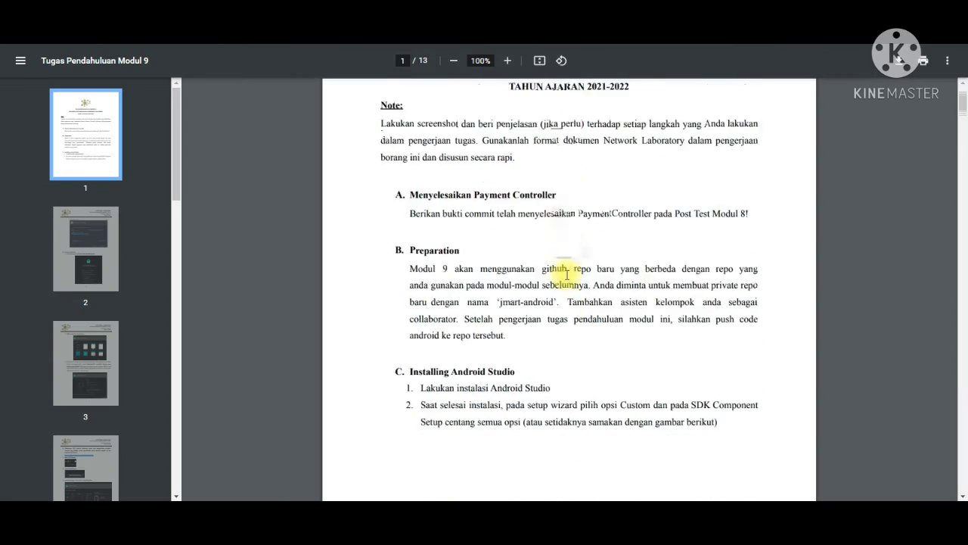
{"action": "scroll", "coordinate": [567, 277], "scroll_direction": "down", "scroll_amount": 13}
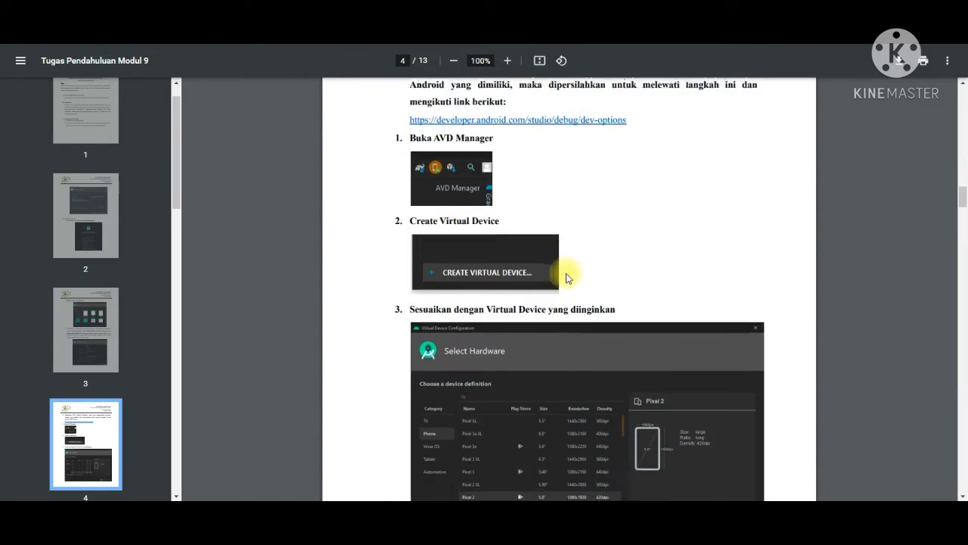
{"action": "scroll", "coordinate": [568, 277], "scroll_direction": "up", "scroll_amount": 20}
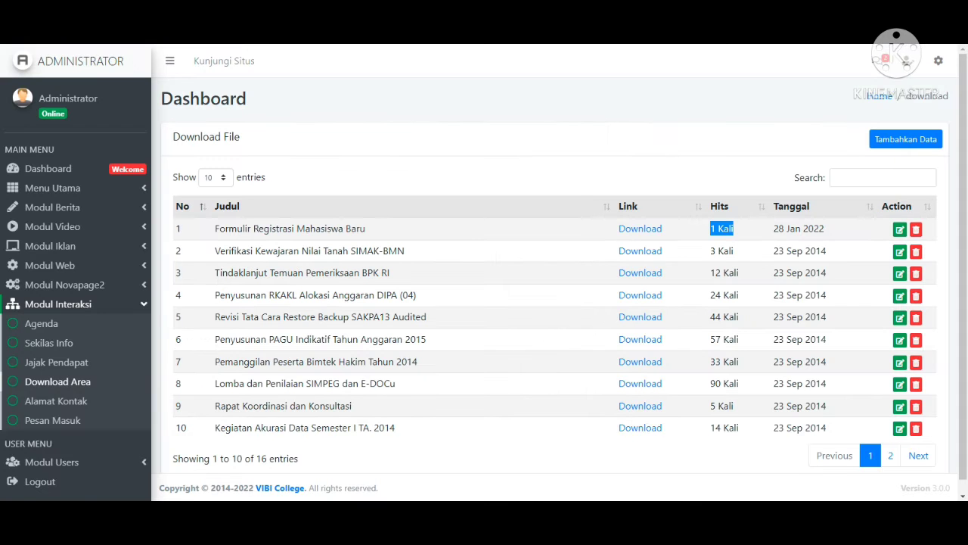
- Delete the "Formulir Registrasi Mahasiswa Baru" entry from the admin Download File list
{"action": "left_click", "coordinate": [735, 129]}
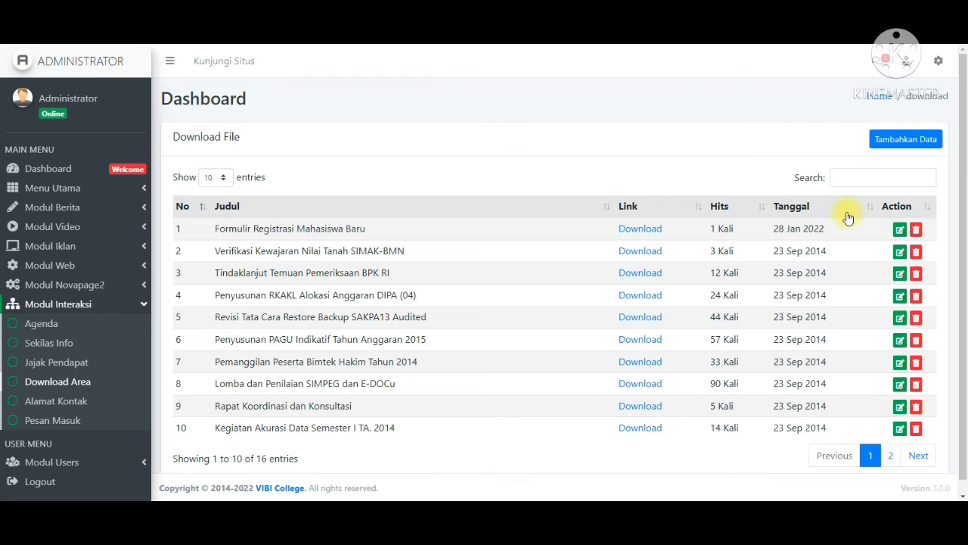
{"action": "left_click", "coordinate": [916, 230]}
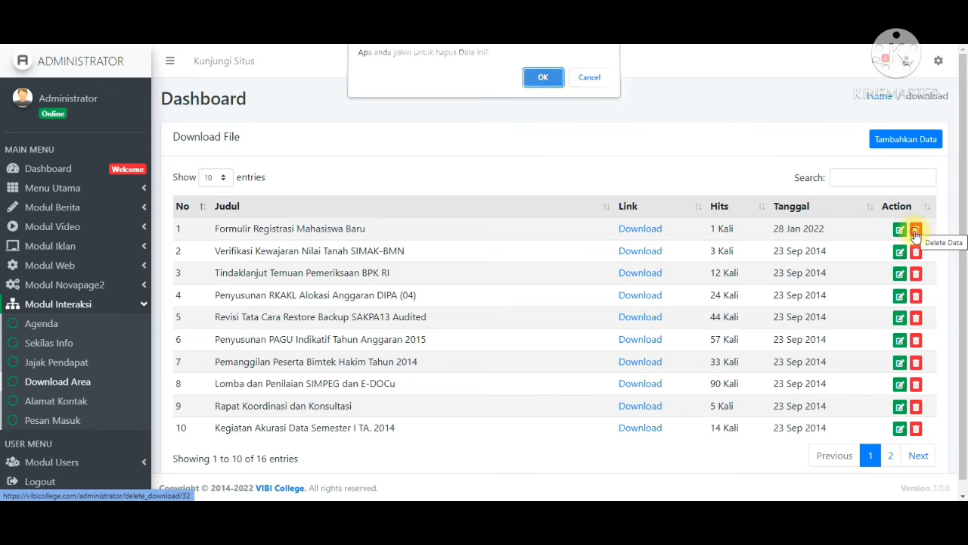
{"action": "left_click", "coordinate": [534, 84]}
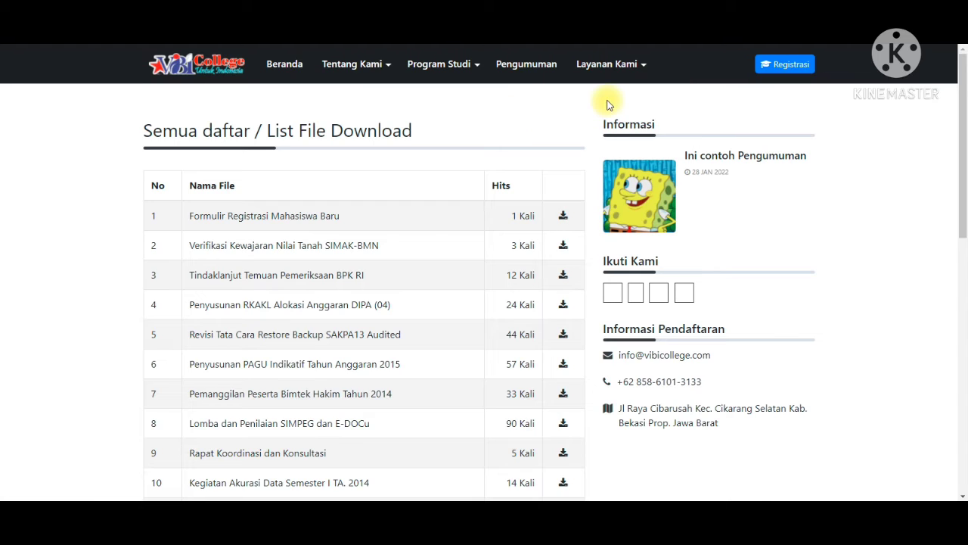
- Open the Registration page on the public site and look over the whole student biodata form
{"action": "left_click", "coordinate": [794, 66]}
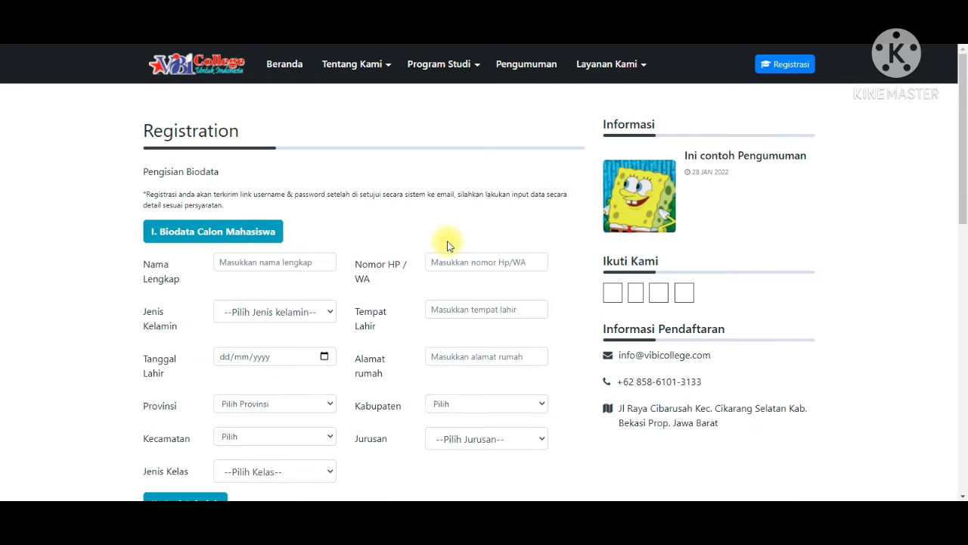
{"action": "scroll", "coordinate": [558, 309], "scroll_direction": "down", "scroll_amount": 10}
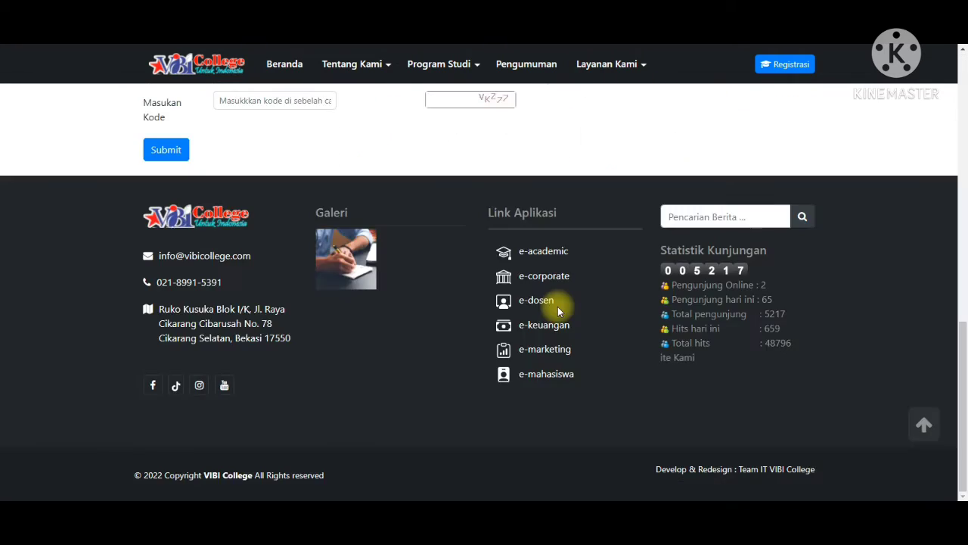
{"action": "scroll", "coordinate": [558, 309], "scroll_direction": "up", "scroll_amount": 4}
{"action": "scroll", "coordinate": [557, 308], "scroll_direction": "up", "scroll_amount": 5}
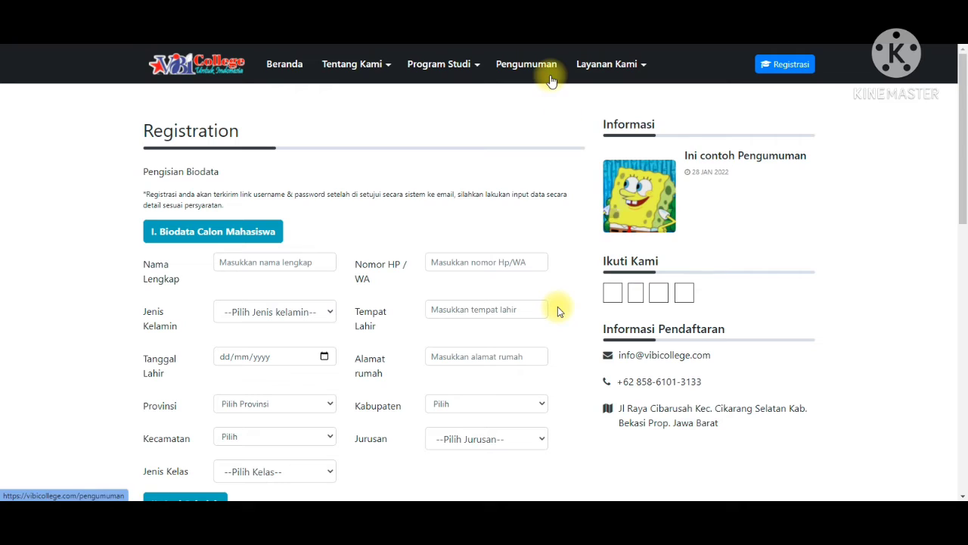
{"action": "left_click", "coordinate": [583, 66]}
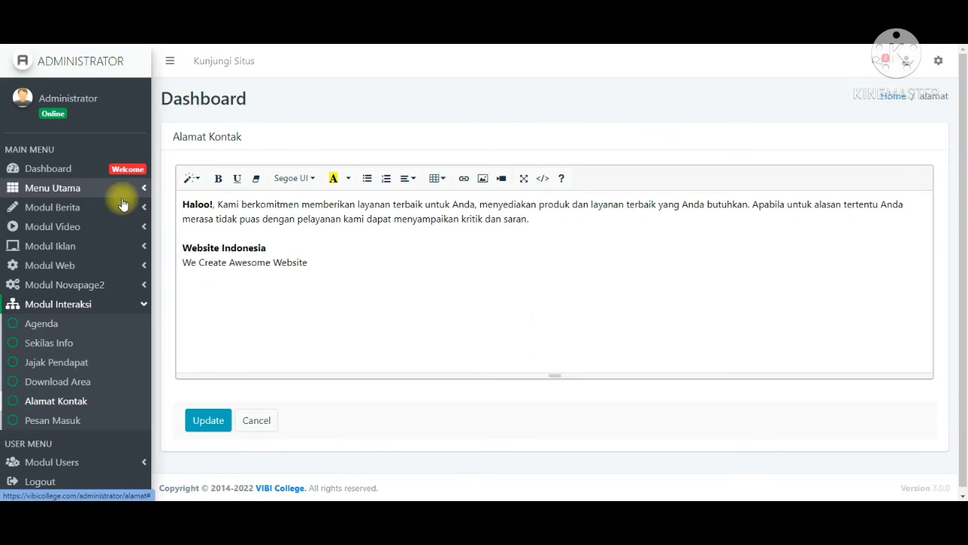
- Delete the announcement "Ini contoh Pengumuman" in the admin's Novapage2 Pengumuman list and return to the public site
{"action": "left_click", "coordinate": [85, 285]}
{"action": "left_click", "coordinate": [85, 307]}
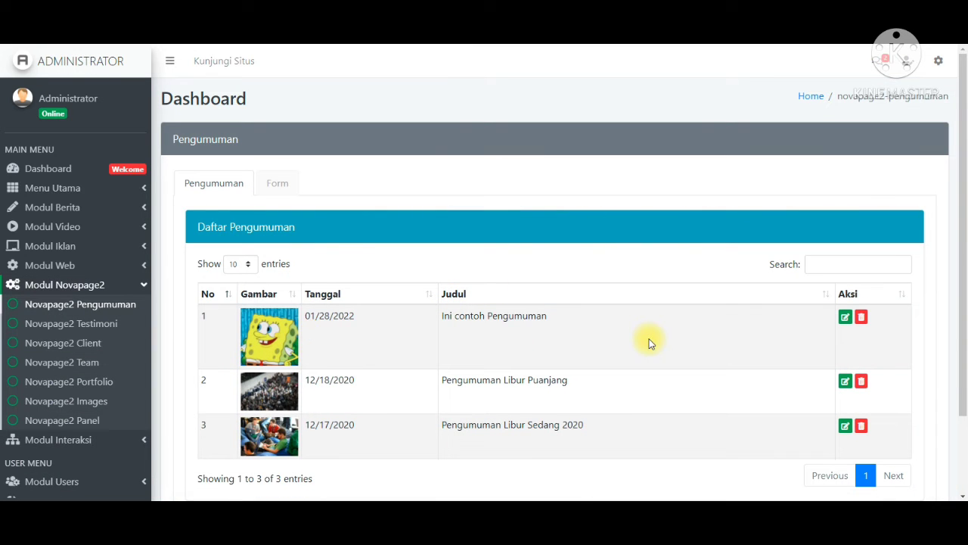
{"action": "left_click", "coordinate": [862, 318]}
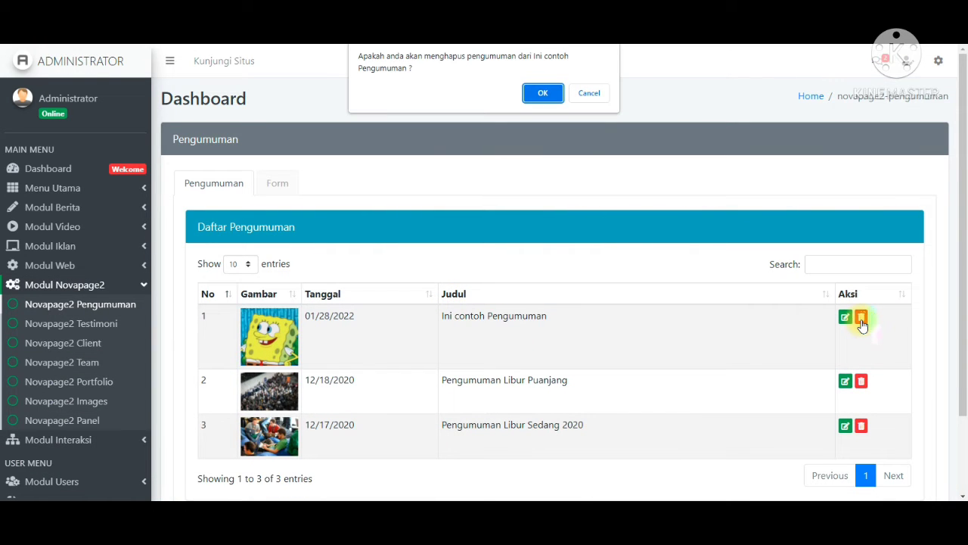
{"action": "left_click", "coordinate": [541, 92]}
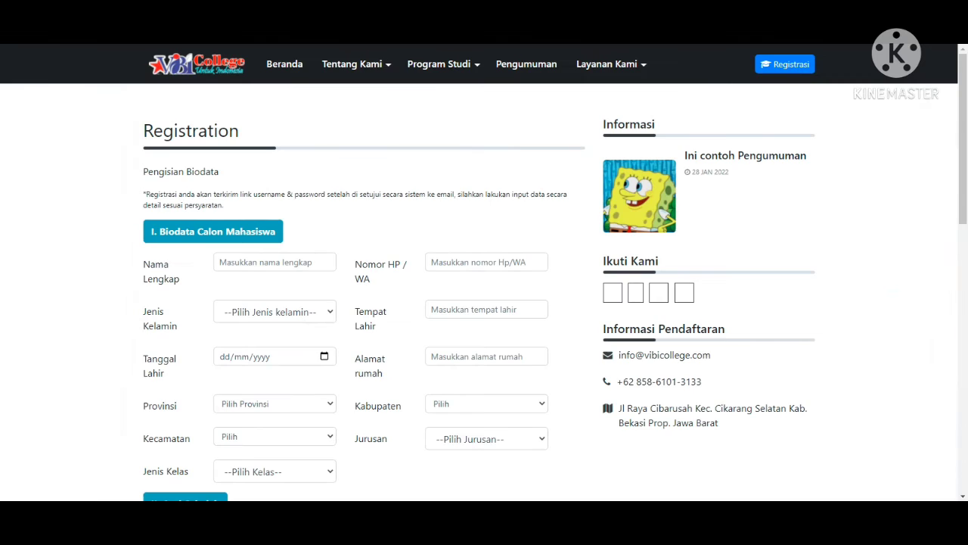
{"action": "left_click", "coordinate": [439, 63]}
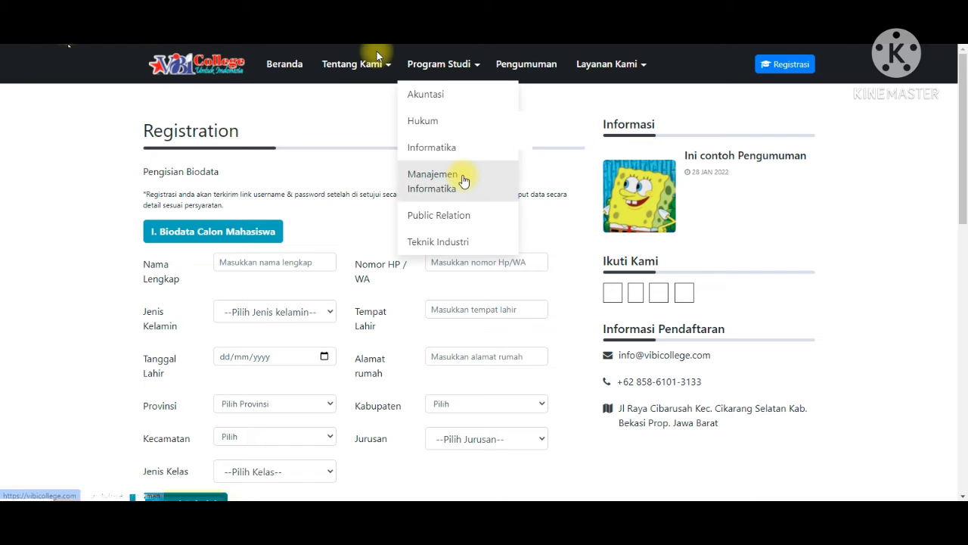
- Refresh the public Registration page and review its sidebar announcement, Informasi Pendaftaran contact details and the rest of the form
{"action": "left_click", "coordinate": [461, 181]}
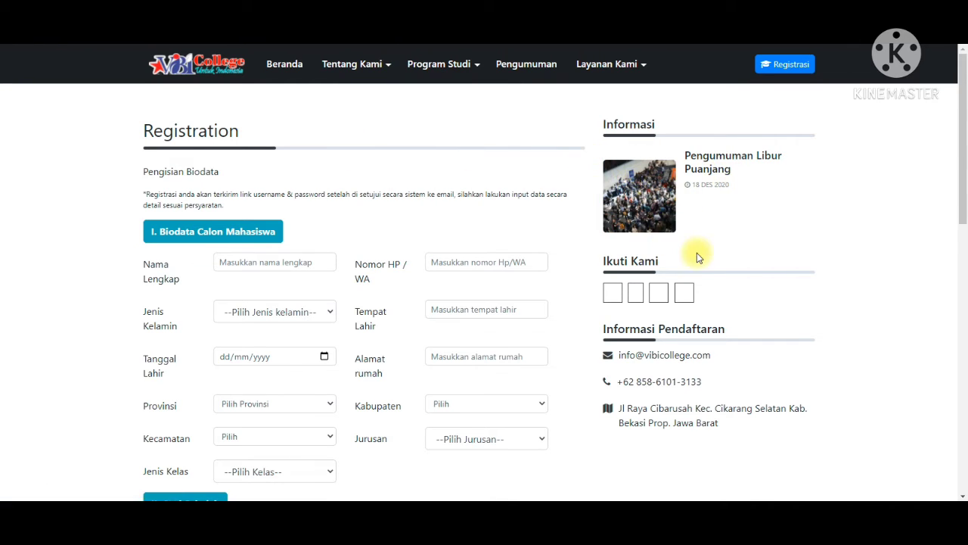
{"action": "scroll", "coordinate": [697, 254], "scroll_direction": "down", "scroll_amount": 5}
{"action": "scroll", "coordinate": [697, 253], "scroll_direction": "down", "scroll_amount": 5}
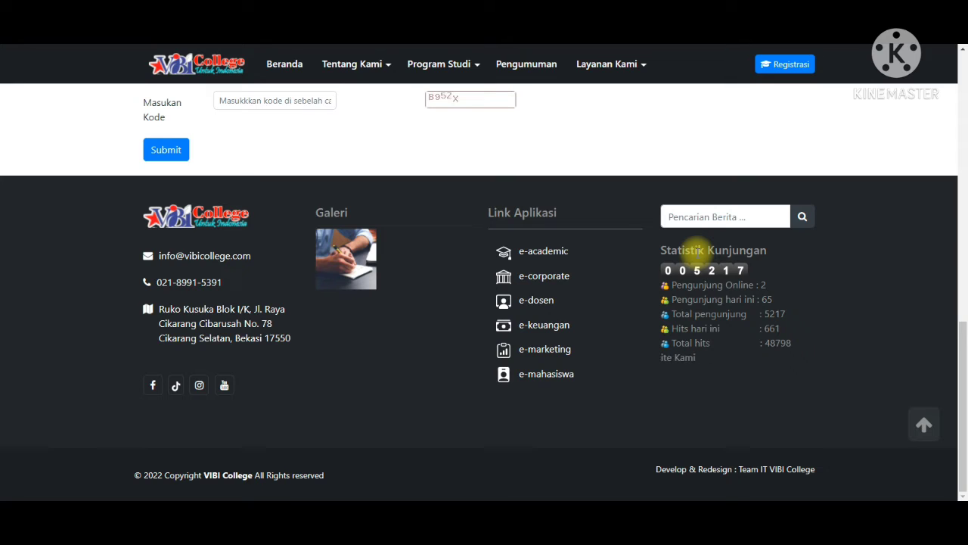
{"action": "scroll", "coordinate": [696, 253], "scroll_direction": "up", "scroll_amount": 10}
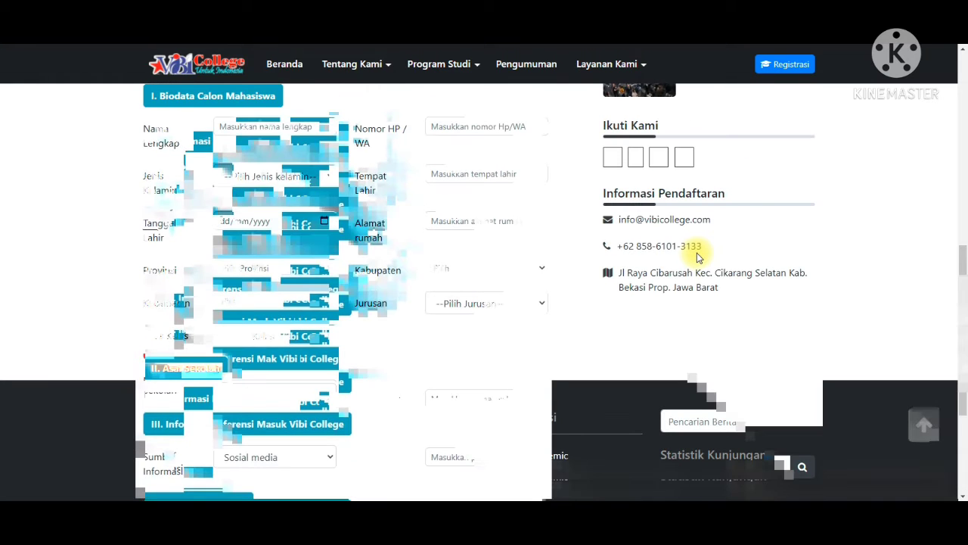
{"action": "left_click_drag", "start_coordinate": [742, 301], "coordinate": [620, 165]}
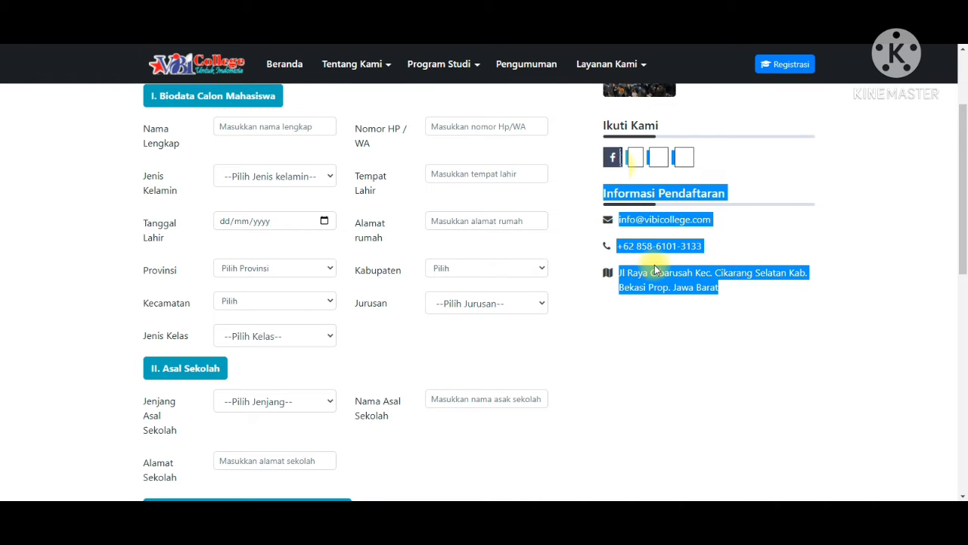
{"action": "left_click_drag", "start_coordinate": [732, 291], "coordinate": [634, 244]}
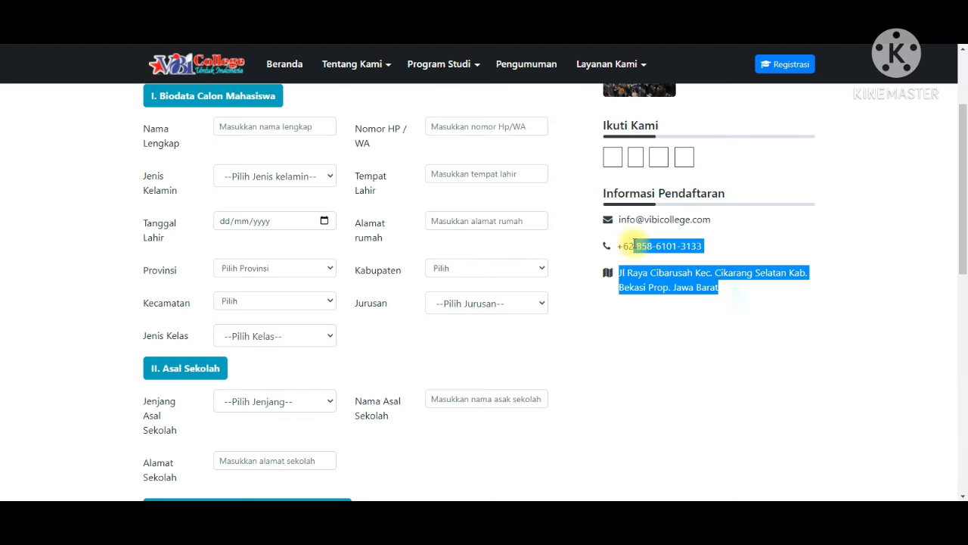
{"action": "left_click", "coordinate": [744, 295]}
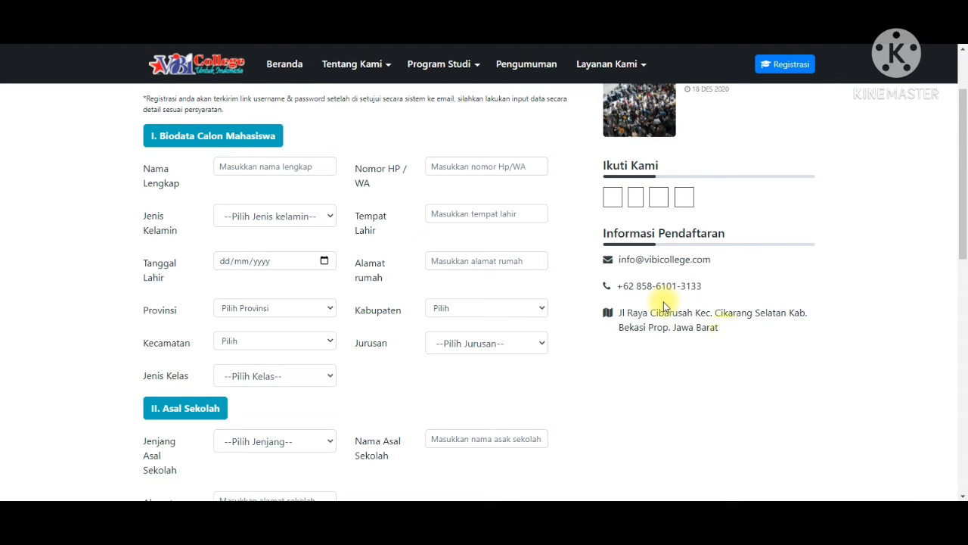
{"action": "scroll", "coordinate": [664, 306], "scroll_direction": "up", "scroll_amount": 2}
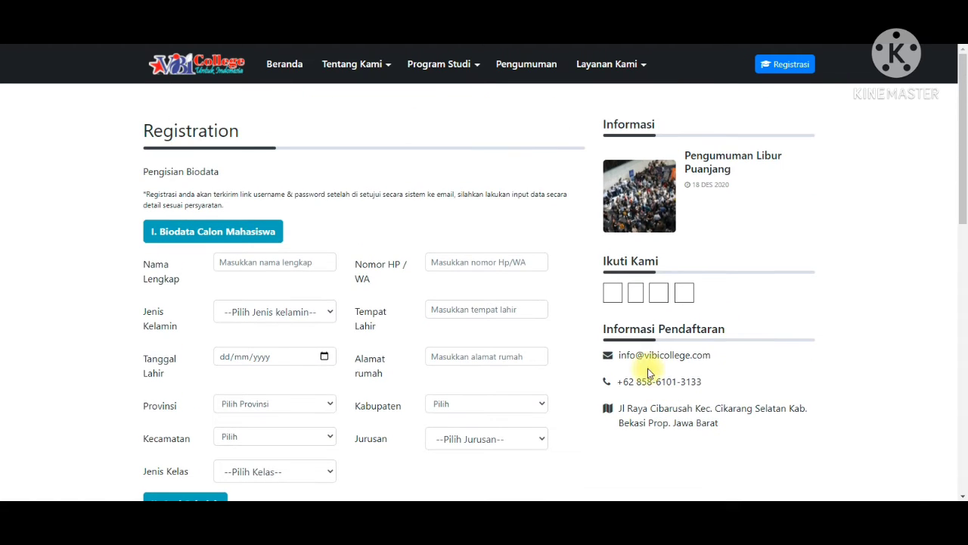
- Examine the public site's footer, checking the e-academic application link and the Statistik Kunjungan visitor statistics
{"action": "scroll", "coordinate": [627, 381], "scroll_direction": "down", "scroll_amount": 5}
{"action": "scroll", "coordinate": [623, 381], "scroll_direction": "down", "scroll_amount": 4}
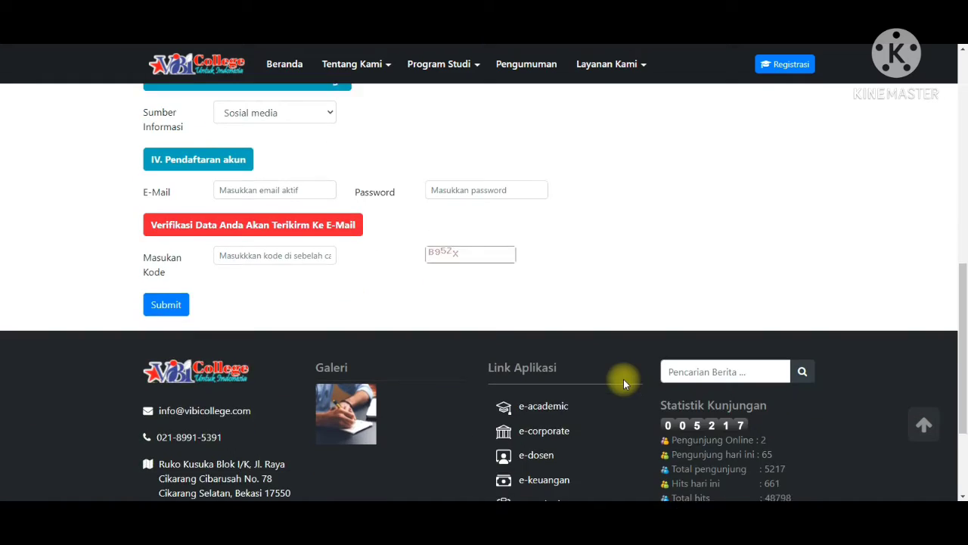
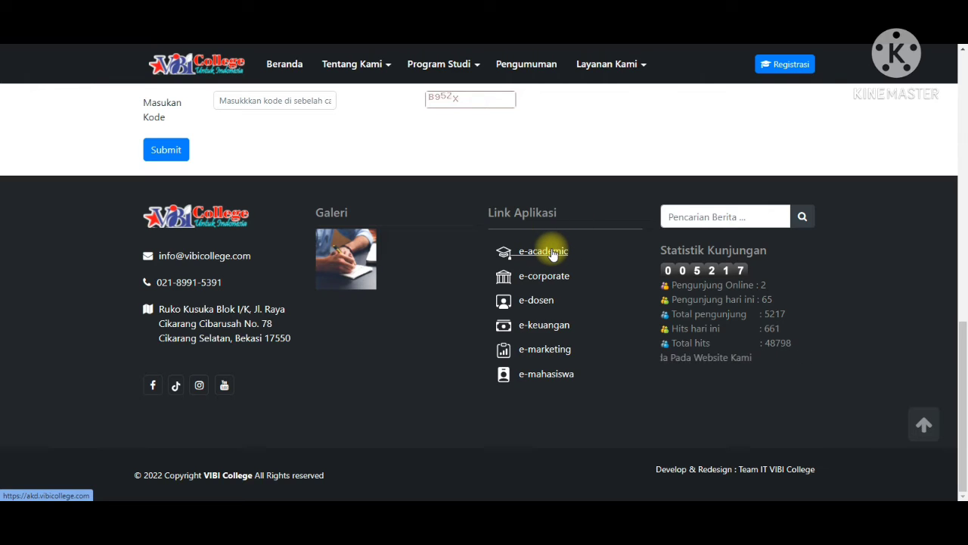
{"action": "left_click", "coordinate": [543, 251]}
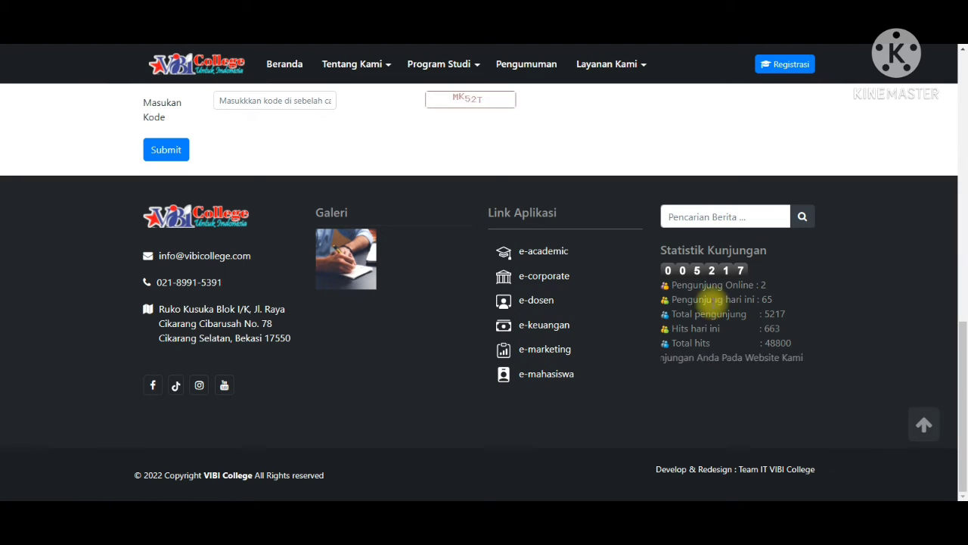
{"action": "left_click_drag", "start_coordinate": [700, 251], "coordinate": [771, 252]}
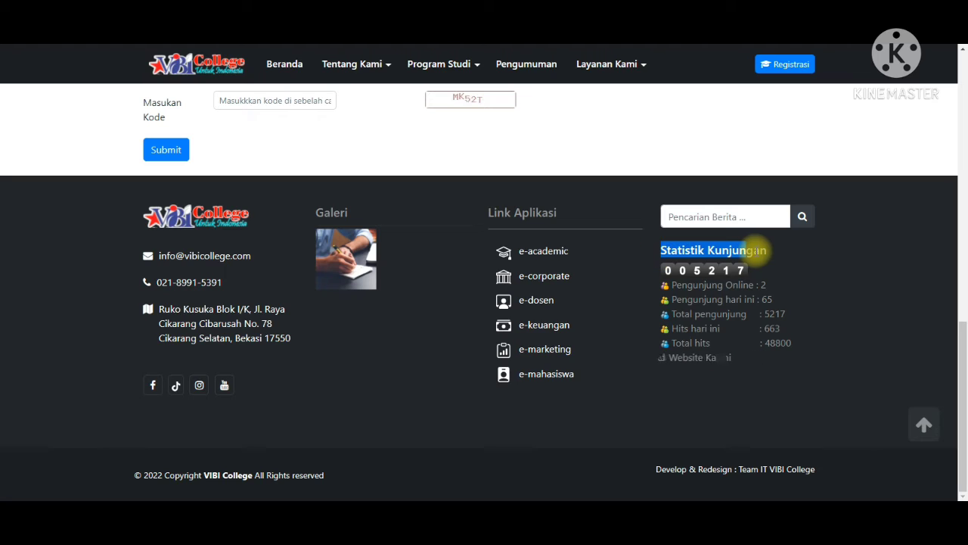
{"action": "left_click", "coordinate": [779, 257]}
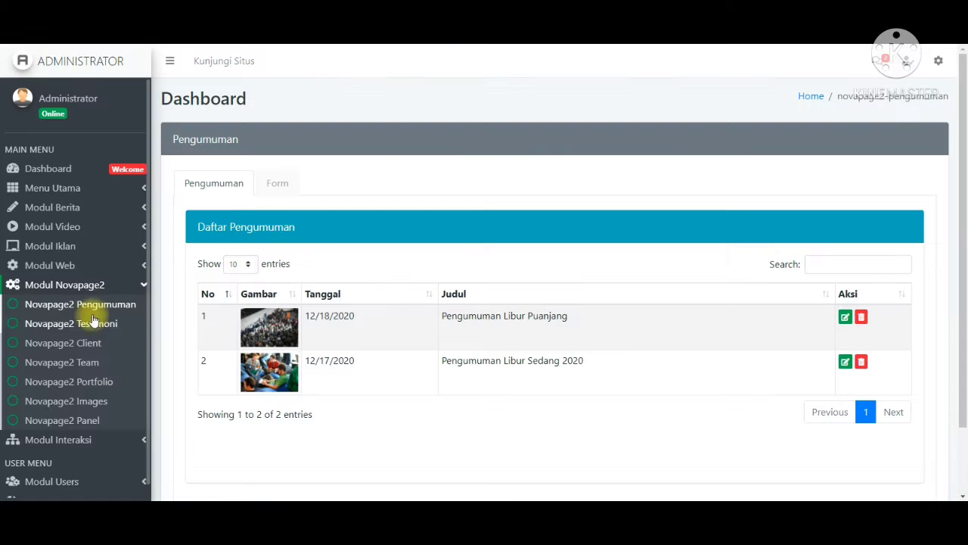
{"action": "left_click", "coordinate": [88, 292]}
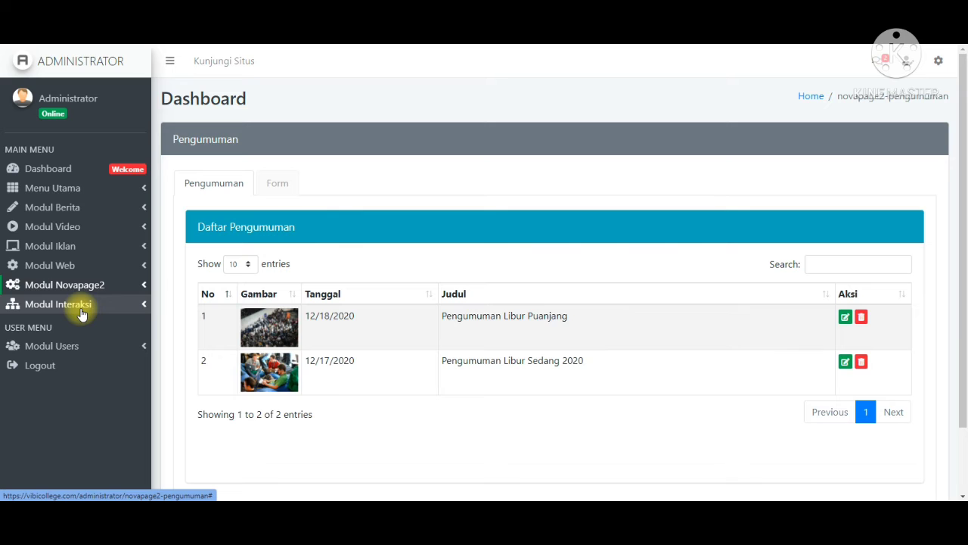
{"action": "left_click", "coordinate": [80, 308]}
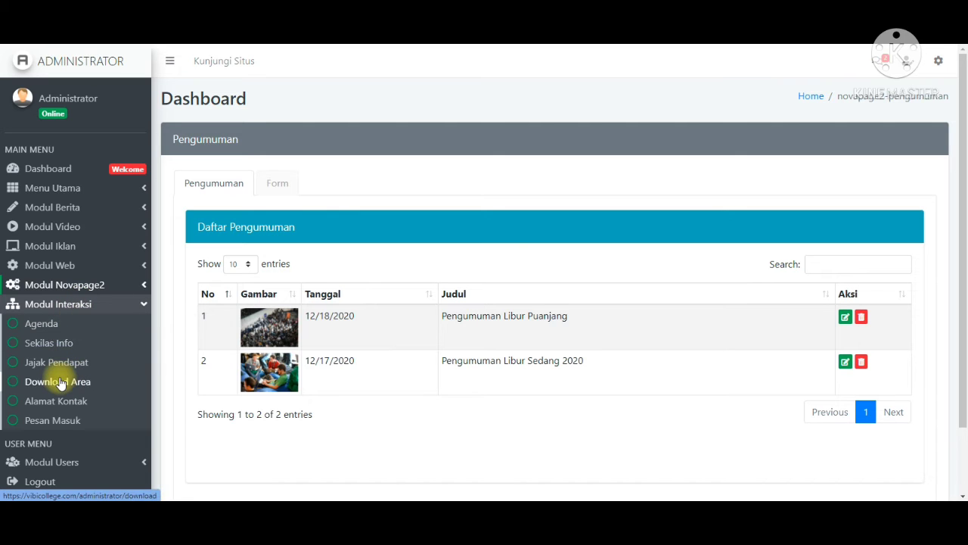
{"action": "left_click", "coordinate": [60, 304]}
{"action": "left_click", "coordinate": [66, 288]}
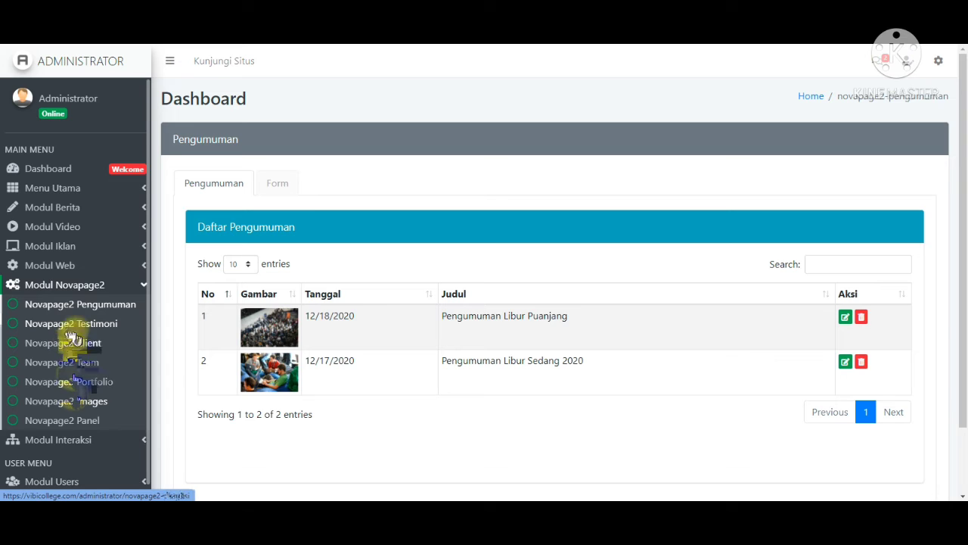
{"action": "left_click", "coordinate": [66, 265]}
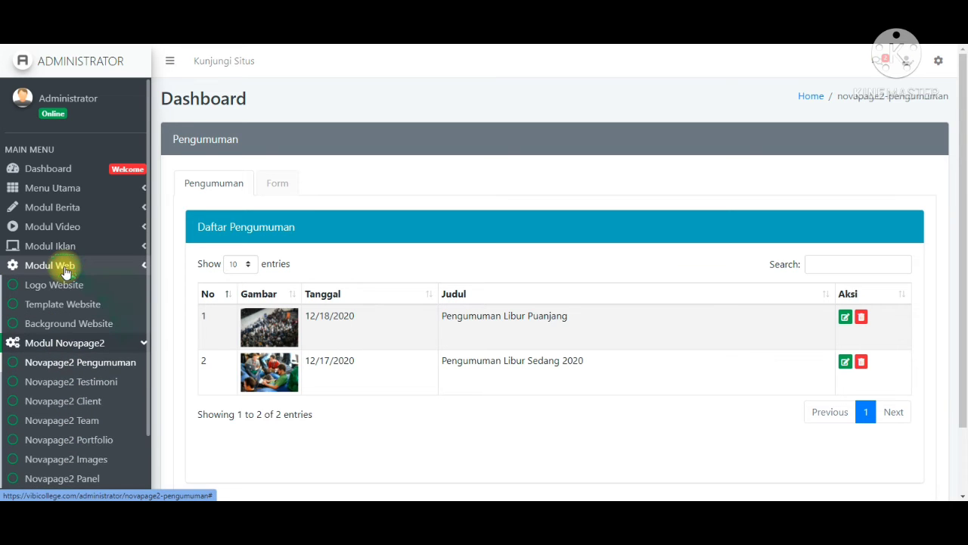
{"action": "left_click", "coordinate": [65, 265]}
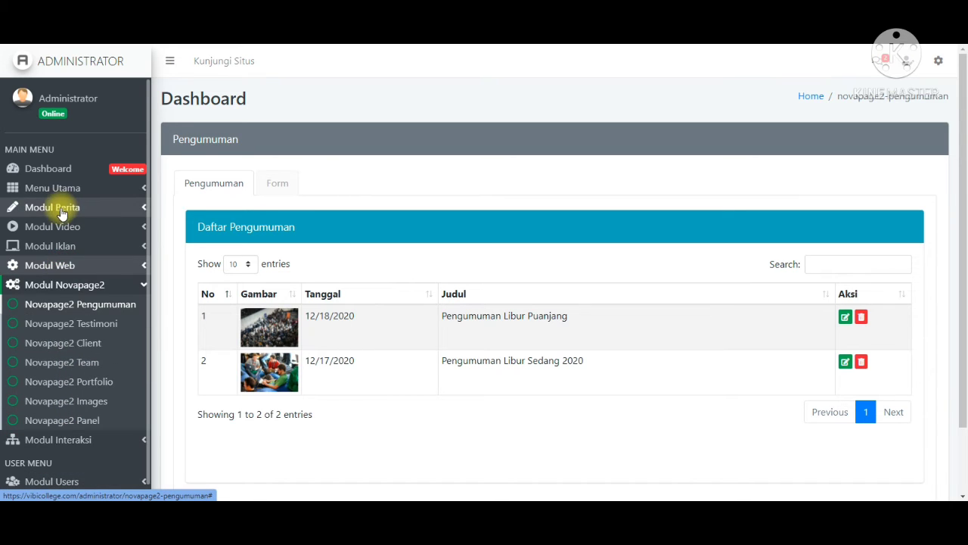
- Start a new Gallery Berita Foto entry in the admin with title "Informasi", album "album" and description "Ini informasi"
{"action": "left_click", "coordinate": [62, 211]}
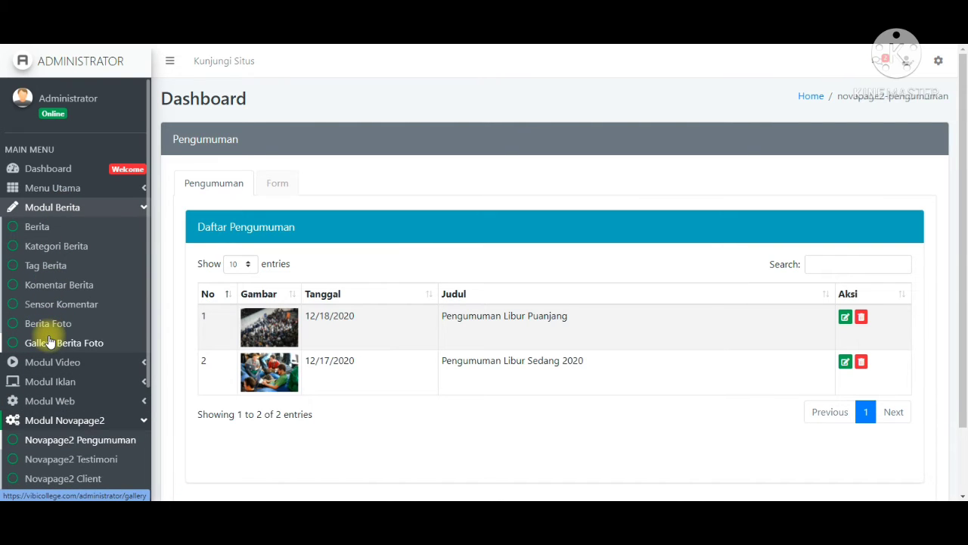
{"action": "left_click", "coordinate": [49, 345]}
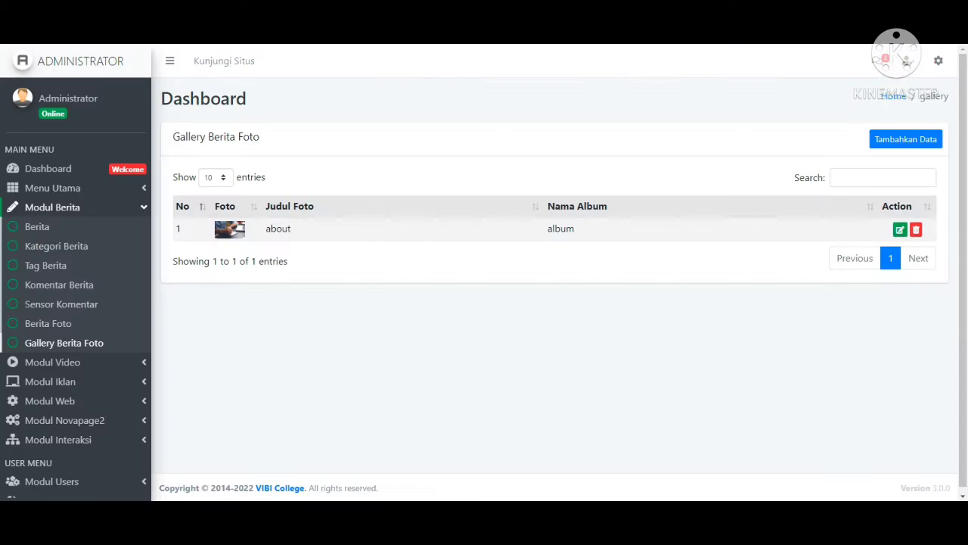
{"action": "left_click", "coordinate": [906, 139]}
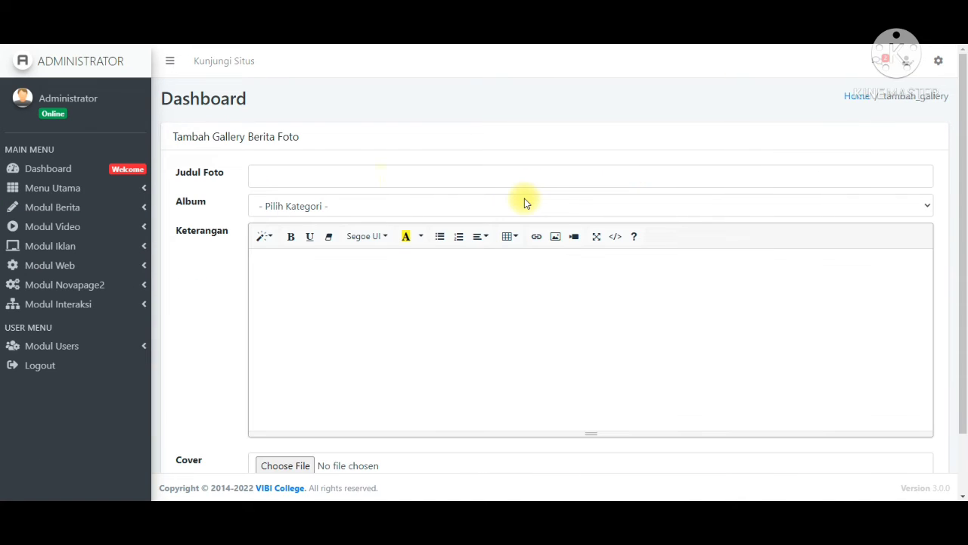
{"action": "left_click", "coordinate": [382, 181]}
{"action": "type", "text": "Pengumuman"}
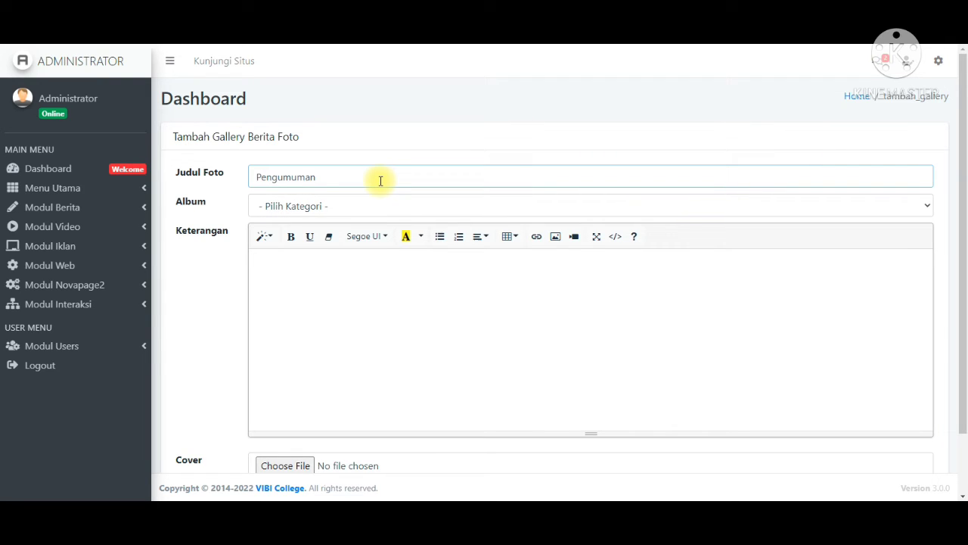
{"action": "key", "text": "ctrl+a"}
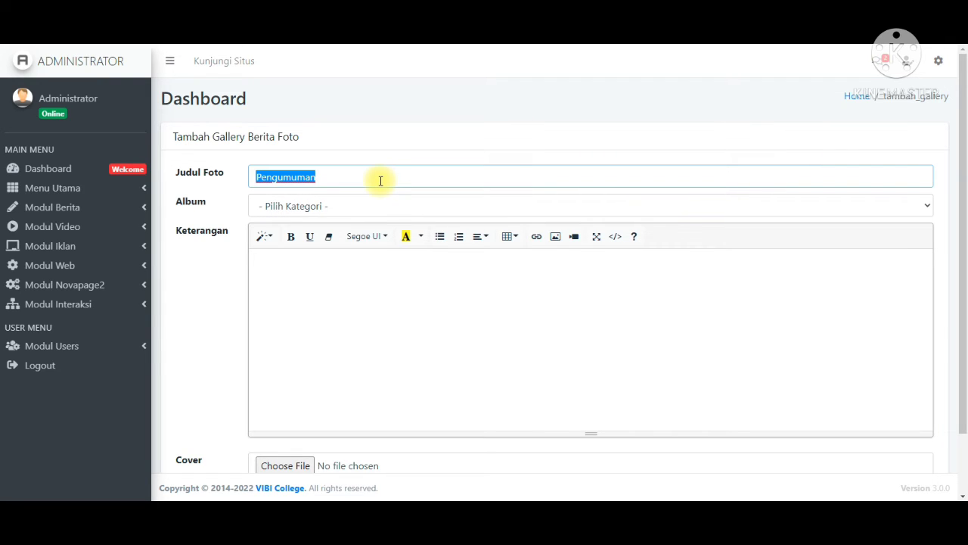
{"action": "type", "text": "Informasi"}
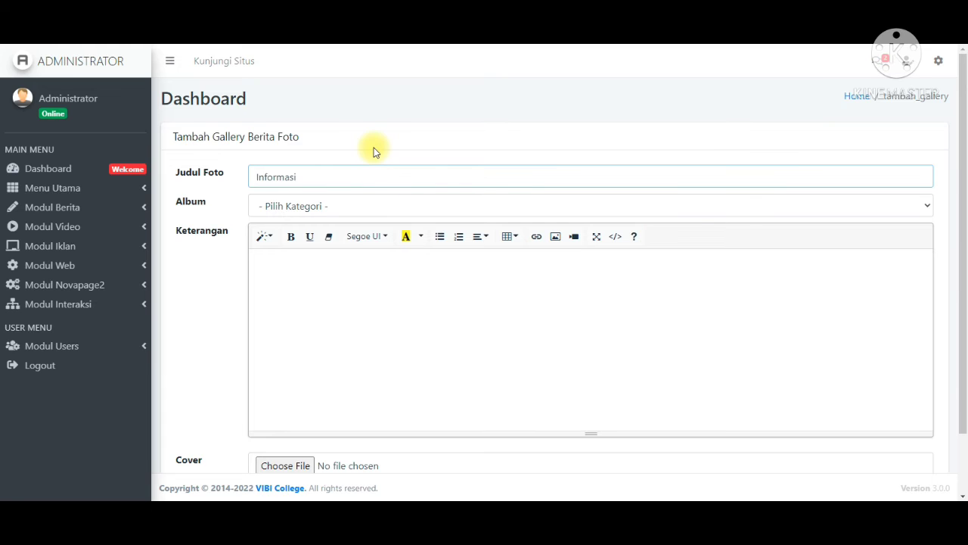
{"action": "left_click", "coordinate": [368, 204]}
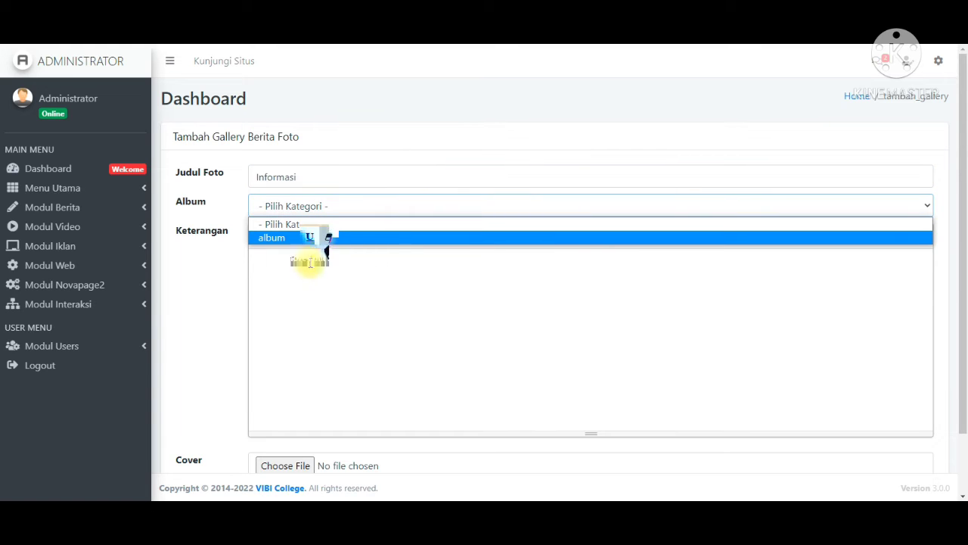
{"action": "key", "text": "Return"}
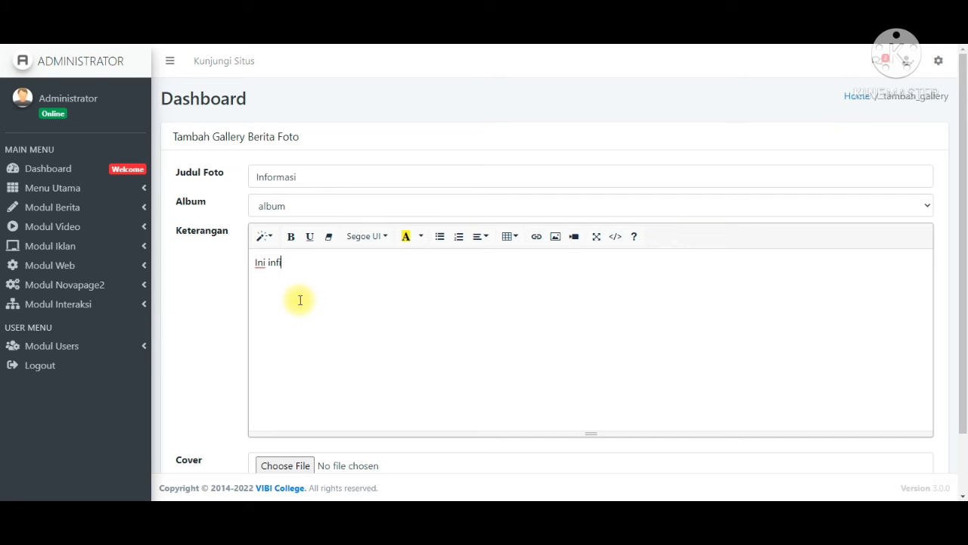
- Attach "WhatsApp Image 2021-12-30 at 14.11.24png.png" from Downloads as the gallery entry's cover, review the form and add the entry
{"action": "scroll", "coordinate": [300, 300], "scroll_direction": "down", "scroll_amount": 2}
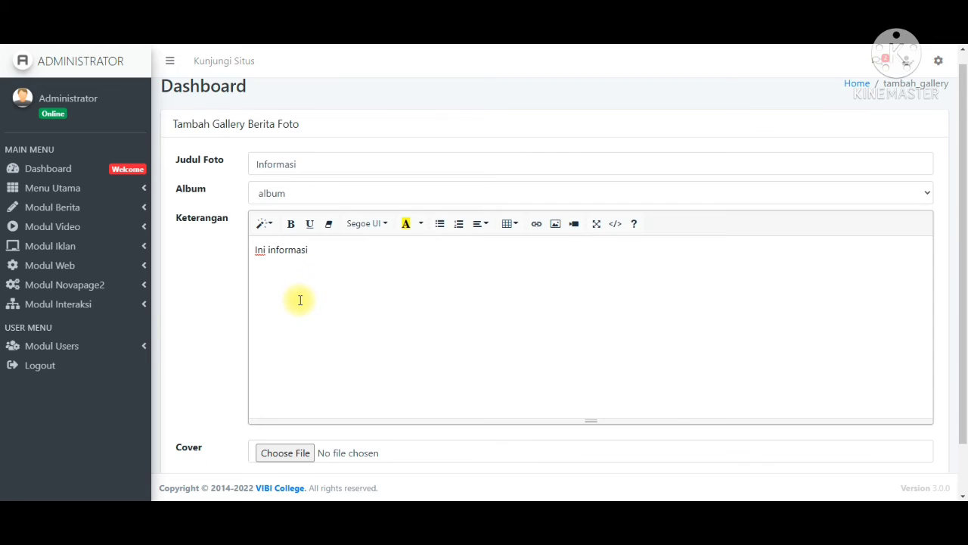
{"action": "left_click", "coordinate": [279, 399]}
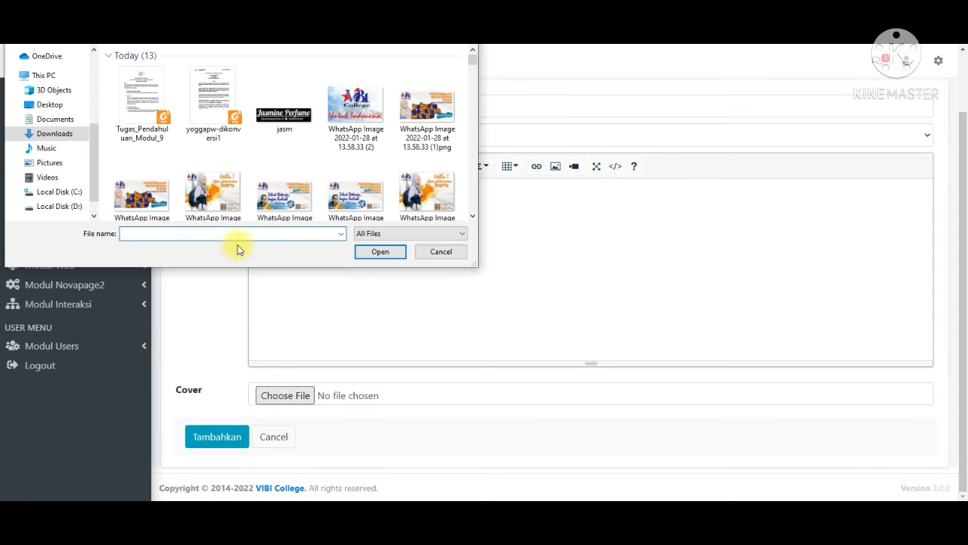
{"action": "left_click", "coordinate": [213, 193]}
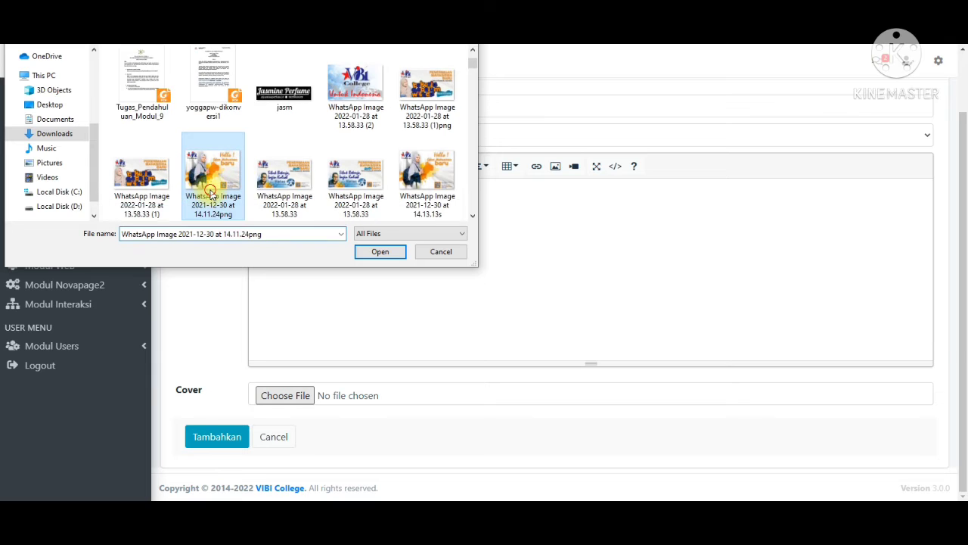
{"action": "double_click", "coordinate": [213, 181]}
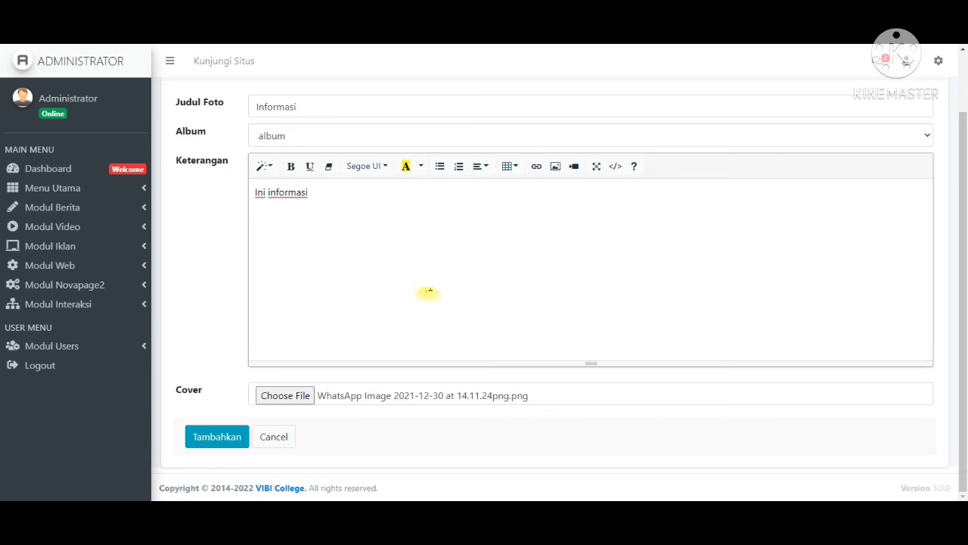
{"action": "scroll", "coordinate": [431, 282], "scroll_direction": "up", "scroll_amount": 1}
{"action": "scroll", "coordinate": [431, 282], "scroll_direction": "down", "scroll_amount": 1}
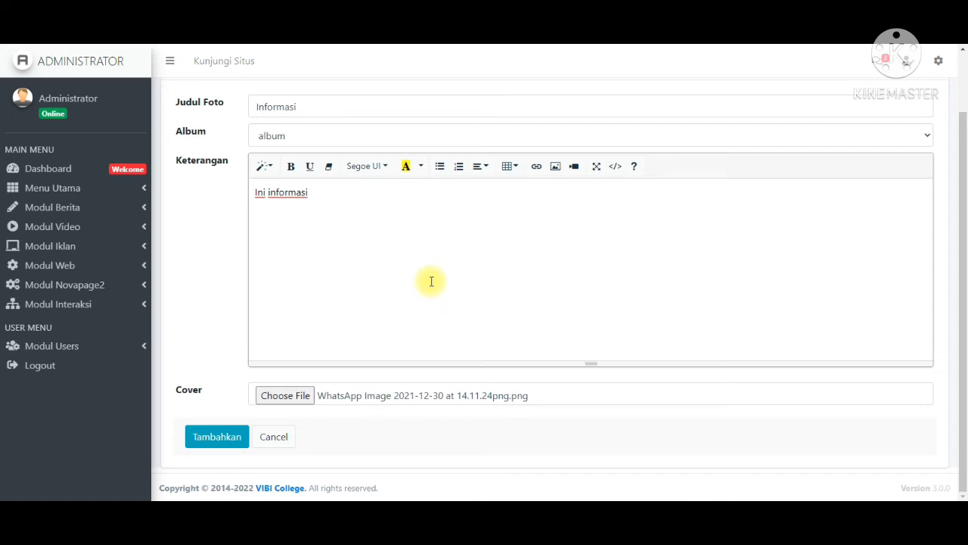
{"action": "scroll", "coordinate": [432, 281], "scroll_direction": "up", "scroll_amount": 1}
{"action": "scroll", "coordinate": [431, 281], "scroll_direction": "down", "scroll_amount": 1}
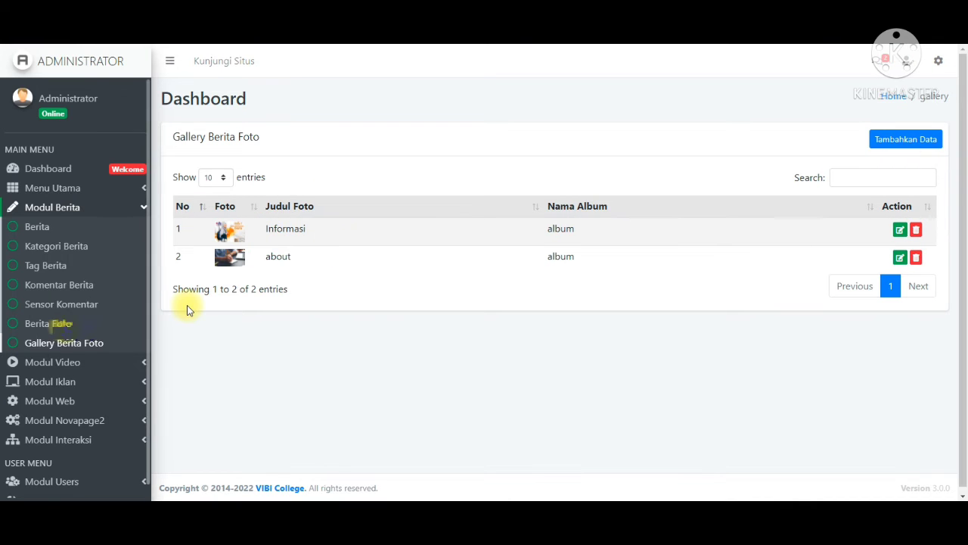
- Check the admin's Berita Foto and gallery lists, then view the album from the Galeri section in the public site's footer
{"action": "left_click", "coordinate": [65, 327]}
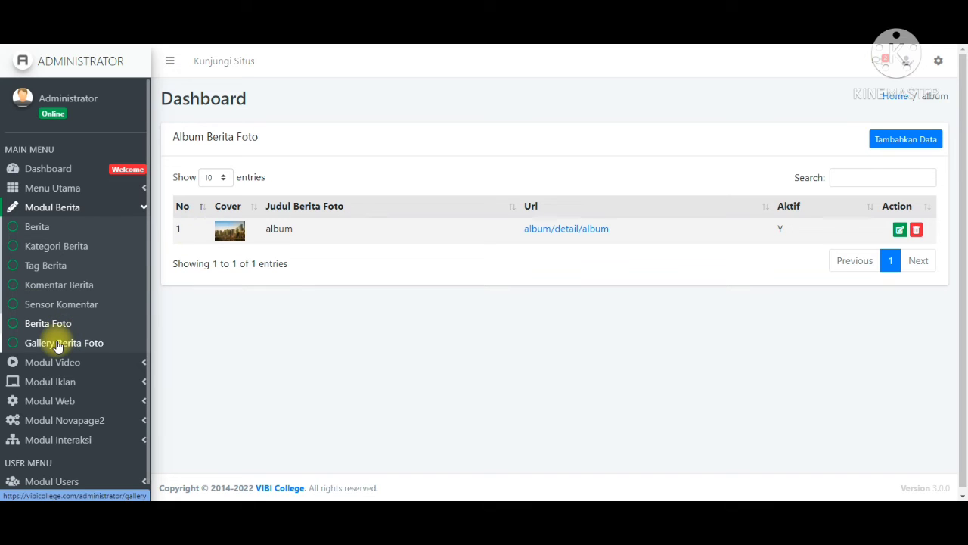
{"action": "left_click", "coordinate": [59, 345]}
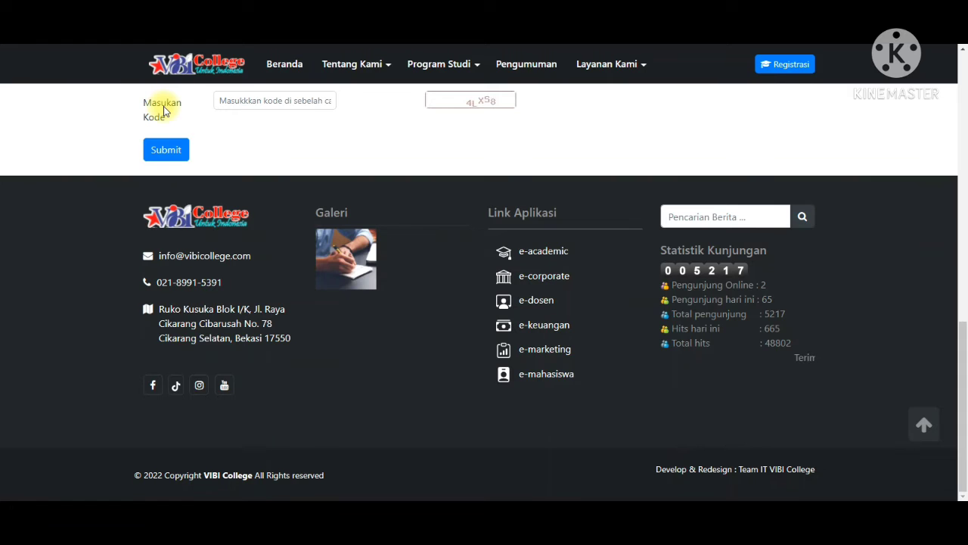
{"action": "left_click", "coordinate": [171, 151]}
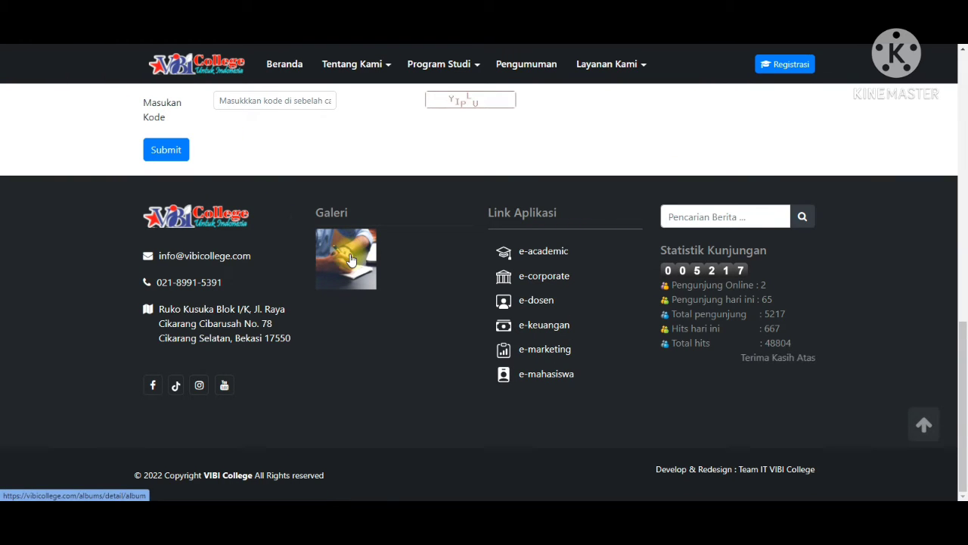
{"action": "left_click", "coordinate": [349, 260]}
{"action": "scroll", "coordinate": [394, 368], "scroll_direction": "down", "scroll_amount": 1}
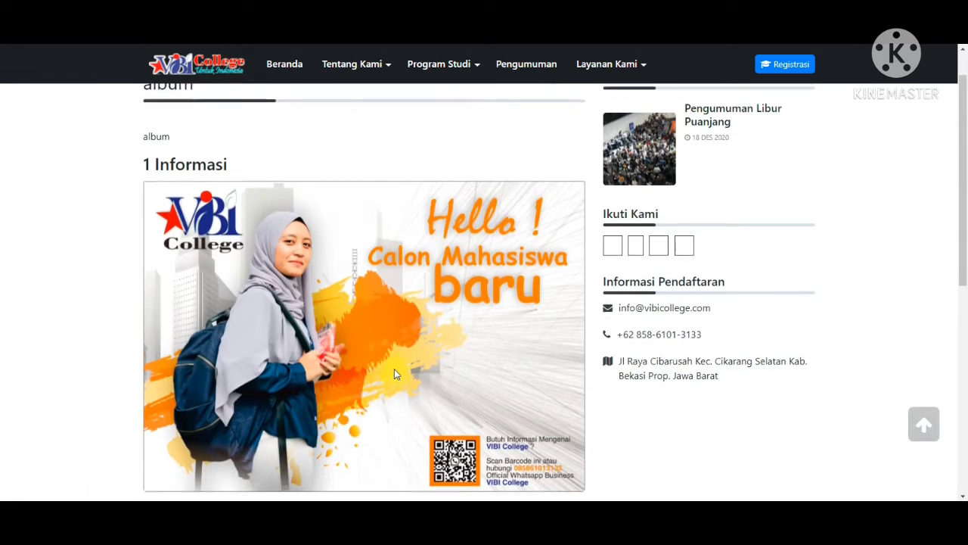
- Examine the album page on the public site, from the Informasi photo down to its description and pagination
{"action": "scroll", "coordinate": [394, 369], "scroll_direction": "down", "scroll_amount": 1}
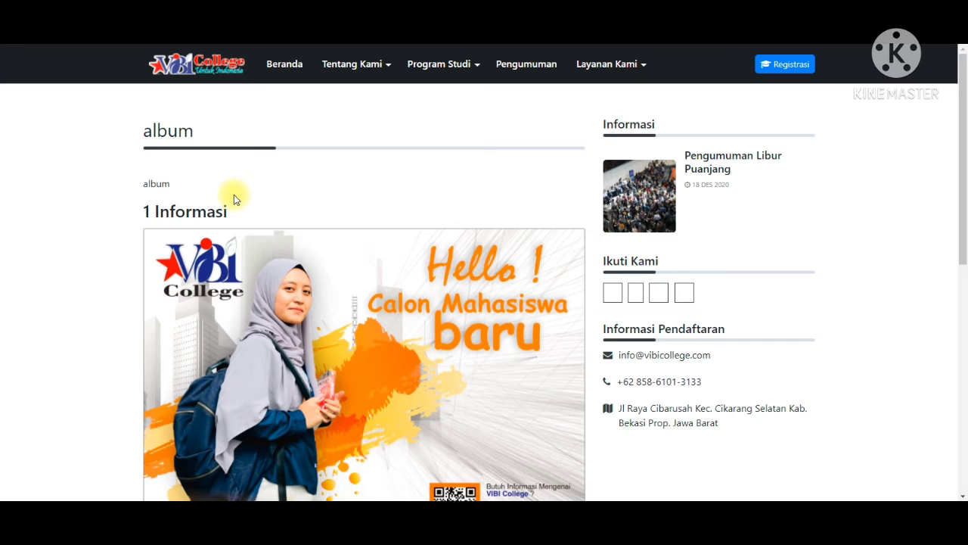
{"action": "scroll", "coordinate": [234, 194], "scroll_direction": "down", "scroll_amount": 3}
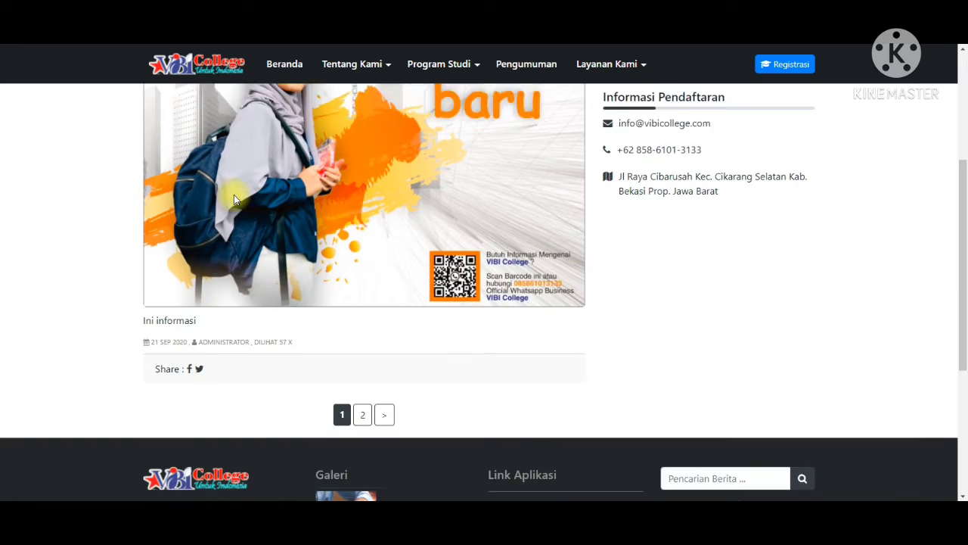
{"action": "scroll", "coordinate": [234, 195], "scroll_direction": "down", "scroll_amount": 1}
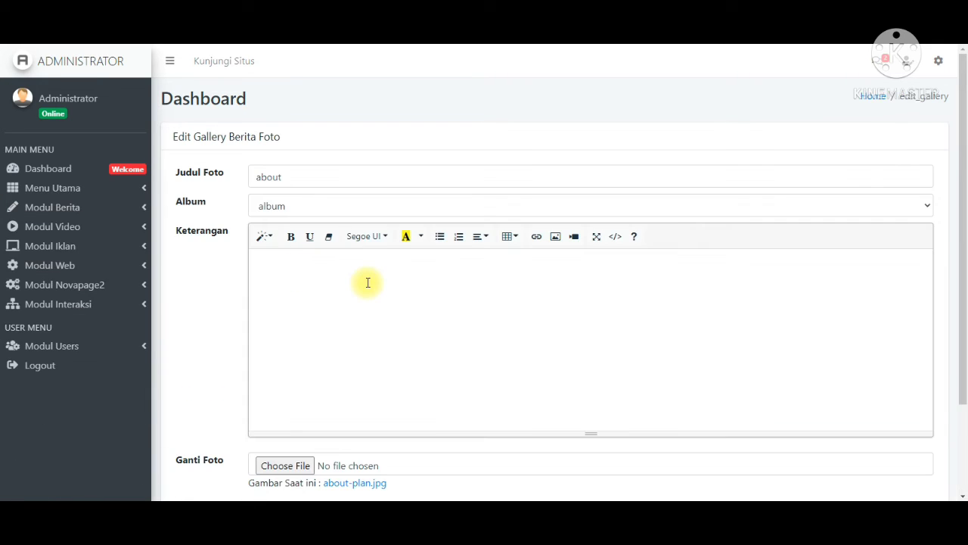
- Review the "about" photo's edit form in the admin, view its current image about-plan.jpg and return to the form
{"action": "scroll", "coordinate": [325, 341], "scroll_direction": "down", "scroll_amount": 2}
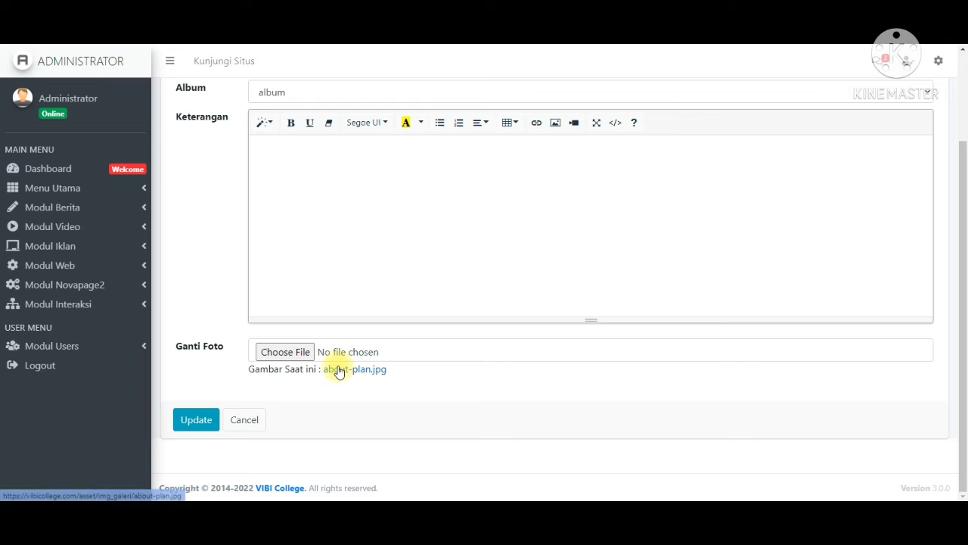
{"action": "left_click", "coordinate": [338, 369]}
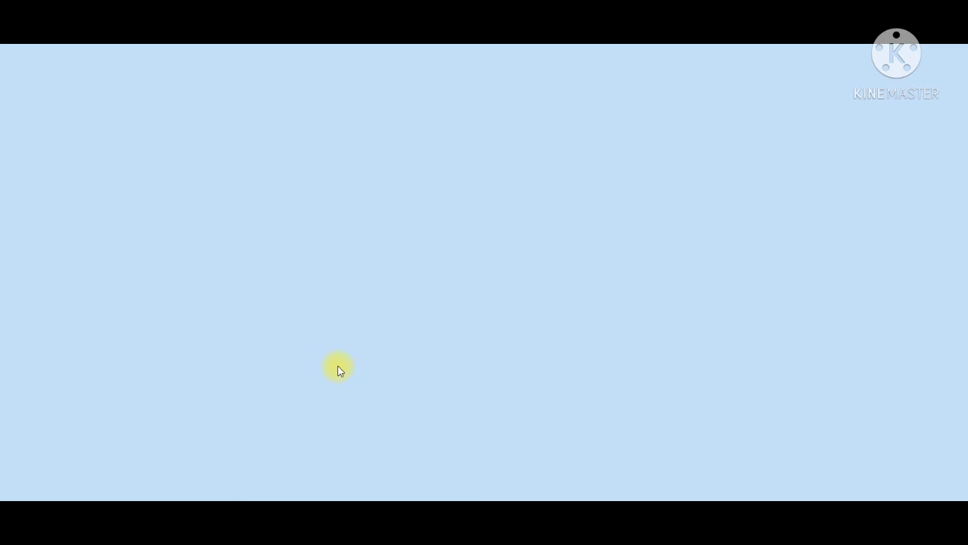
{"action": "key", "text": "alt+Left"}
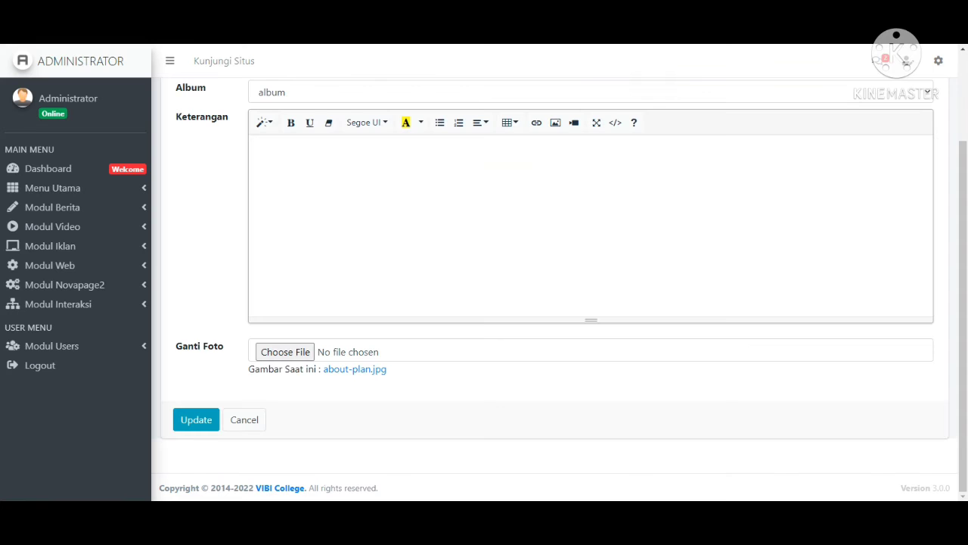
{"action": "scroll", "coordinate": [396, 202], "scroll_direction": "up", "scroll_amount": 2}
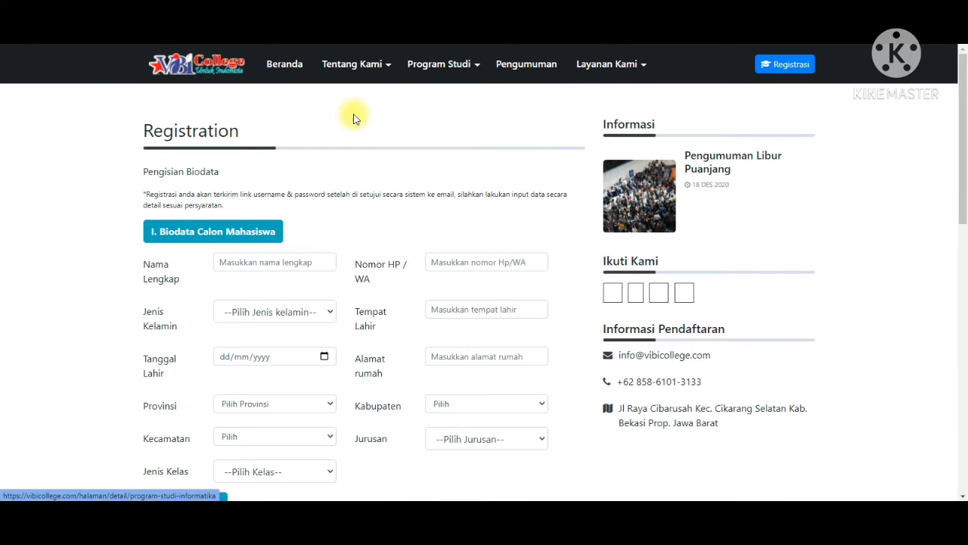
- Open the gallery album from the Galeri section of the registration page's footer and review its first page
{"action": "scroll", "coordinate": [340, 303], "scroll_direction": "down", "scroll_amount": 4}
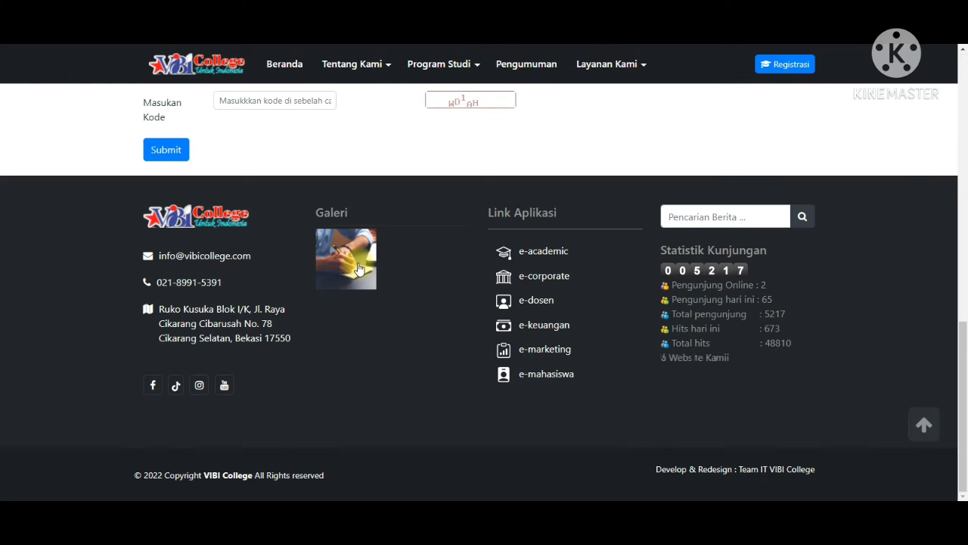
{"action": "left_click", "coordinate": [359, 269]}
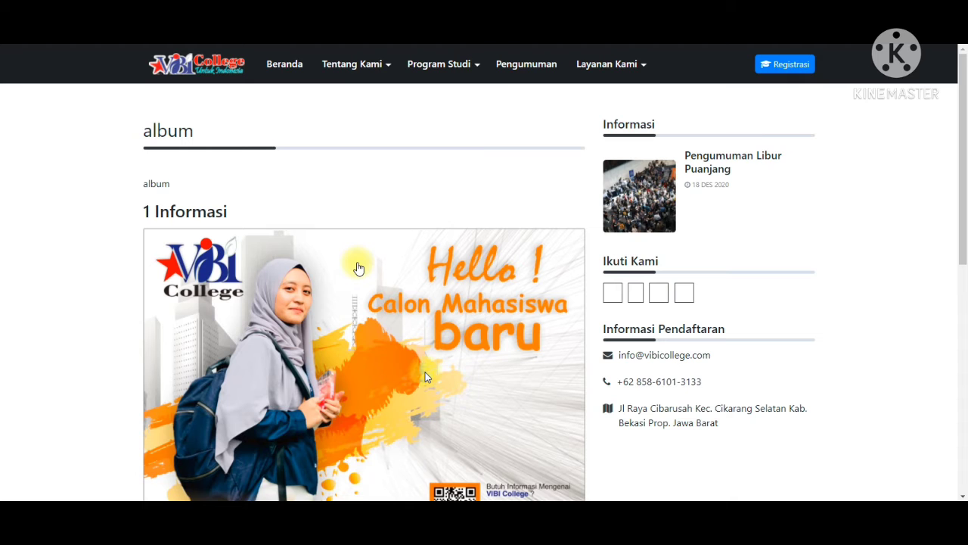
{"action": "scroll", "coordinate": [425, 376], "scroll_direction": "down", "scroll_amount": 1}
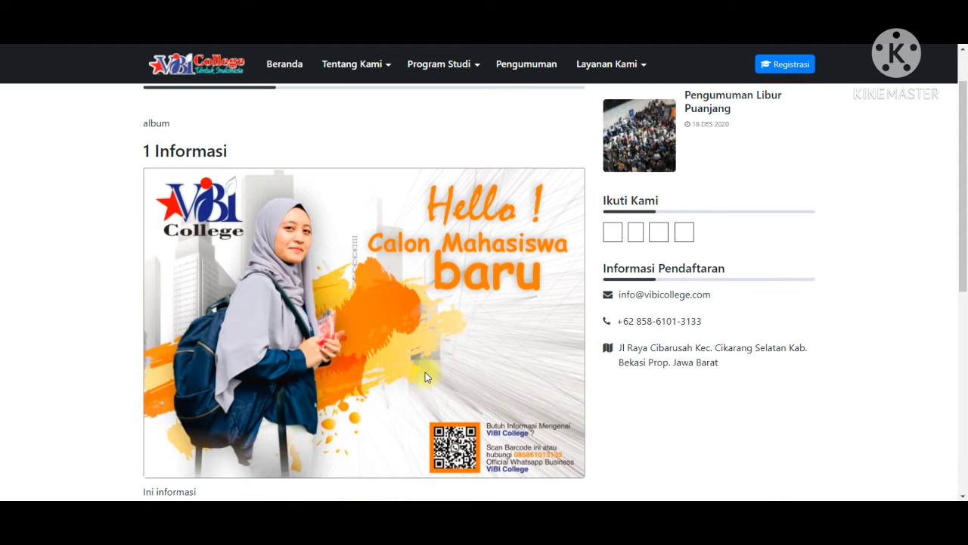
{"action": "scroll", "coordinate": [426, 376], "scroll_direction": "down", "scroll_amount": 10}
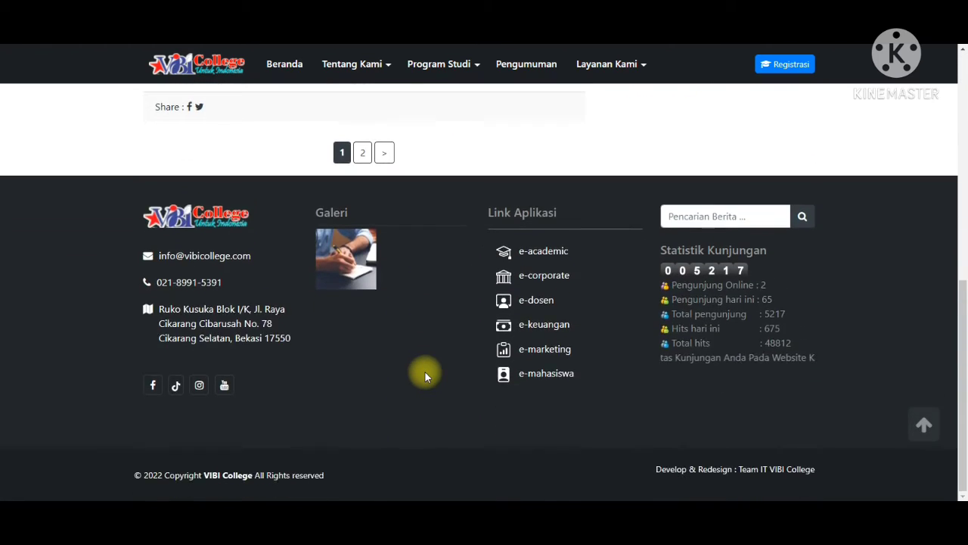
{"action": "scroll", "coordinate": [426, 376], "scroll_direction": "up", "scroll_amount": 9}
{"action": "scroll", "coordinate": [424, 376], "scroll_direction": "down", "scroll_amount": 4}
{"action": "scroll", "coordinate": [425, 370], "scroll_direction": "up", "scroll_amount": 1}
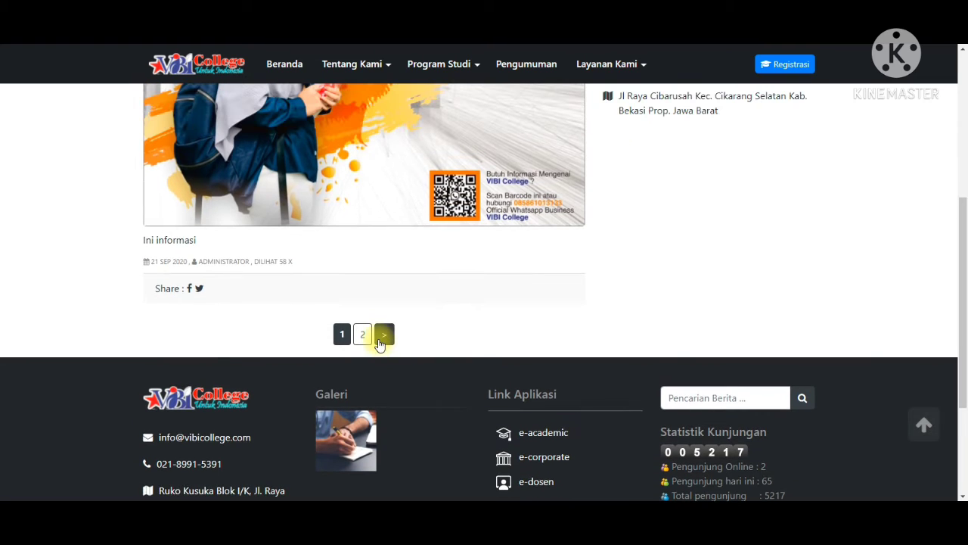
- Go to page 2 of the album and look through its content
{"action": "left_click", "coordinate": [363, 334]}
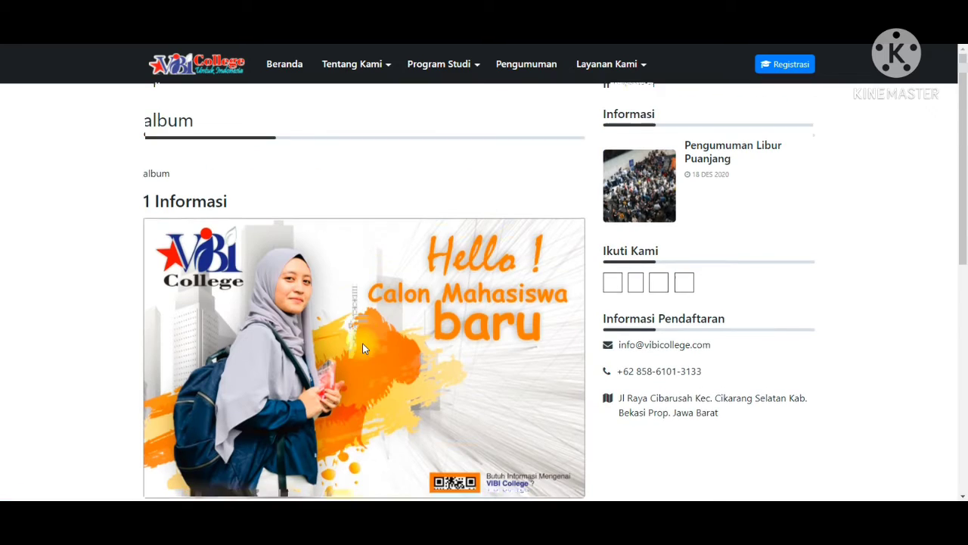
{"action": "scroll", "coordinate": [362, 348], "scroll_direction": "down", "scroll_amount": 1}
{"action": "scroll", "coordinate": [363, 348], "scroll_direction": "down", "scroll_amount": 3}
{"action": "scroll", "coordinate": [364, 344], "scroll_direction": "up", "scroll_amount": 1}
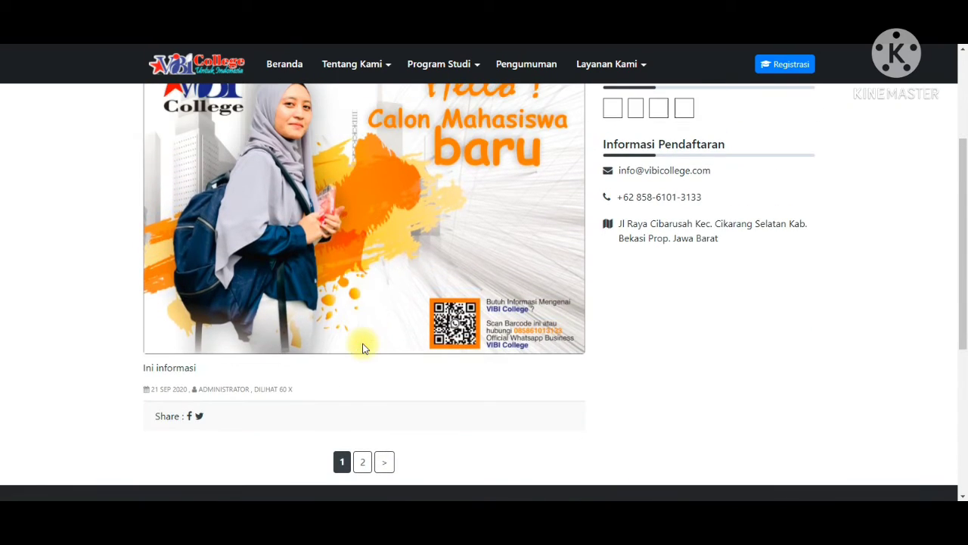
{"action": "scroll", "coordinate": [399, 326], "scroll_direction": "up", "scroll_amount": 1}
{"action": "scroll", "coordinate": [399, 326], "scroll_direction": "down", "scroll_amount": 5}
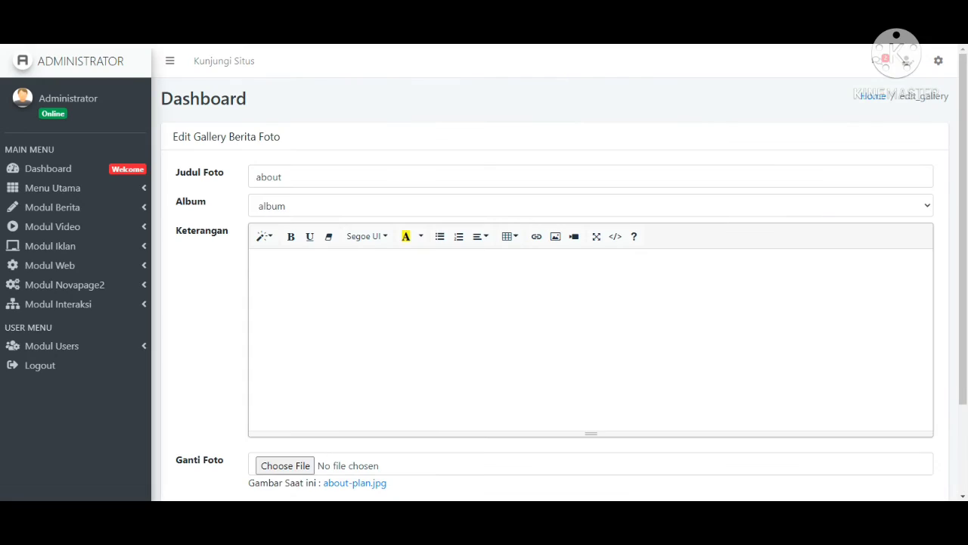
- Switch to the administrator dashboard, open the Gallery Berita Foto list and start adding a new gallery photo
{"action": "left_click", "coordinate": [96, 194]}
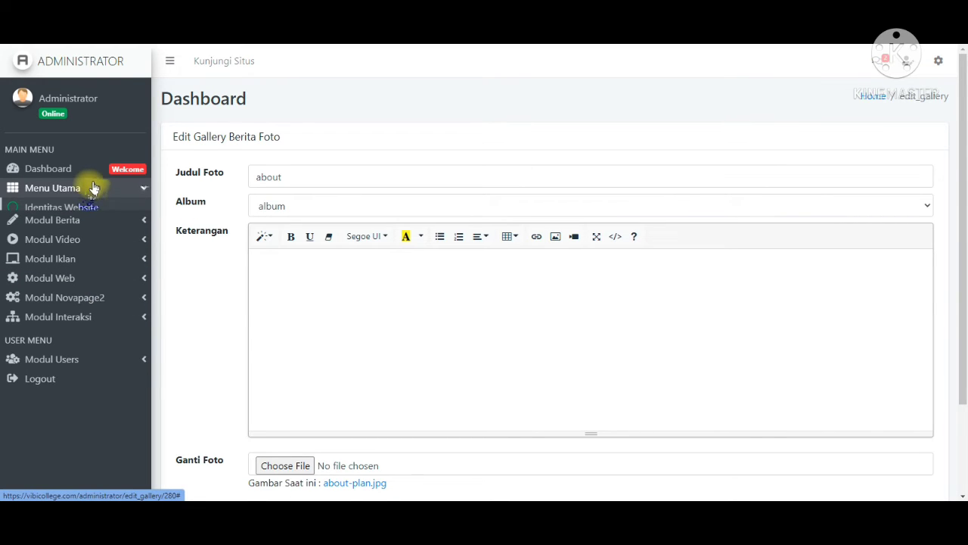
{"action": "left_click", "coordinate": [93, 189]}
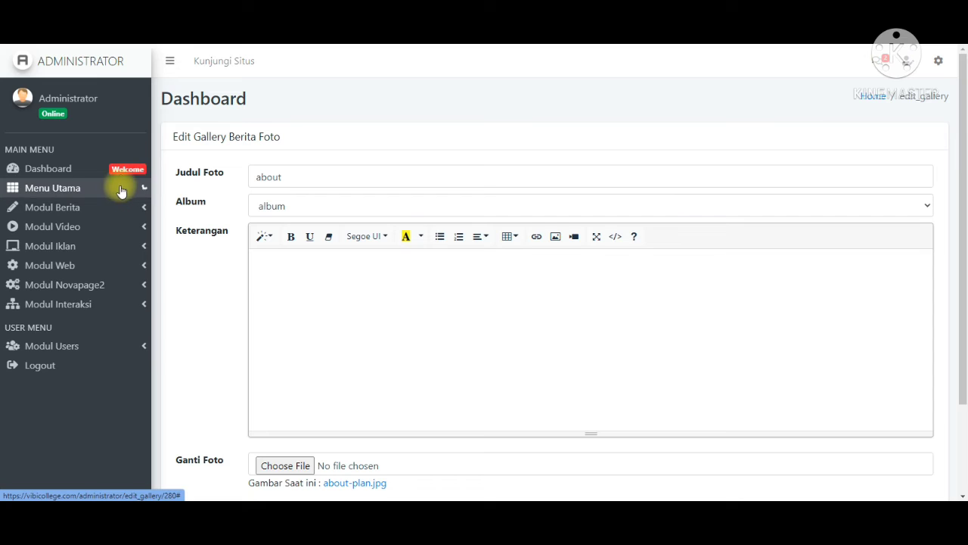
{"action": "left_click", "coordinate": [87, 209]}
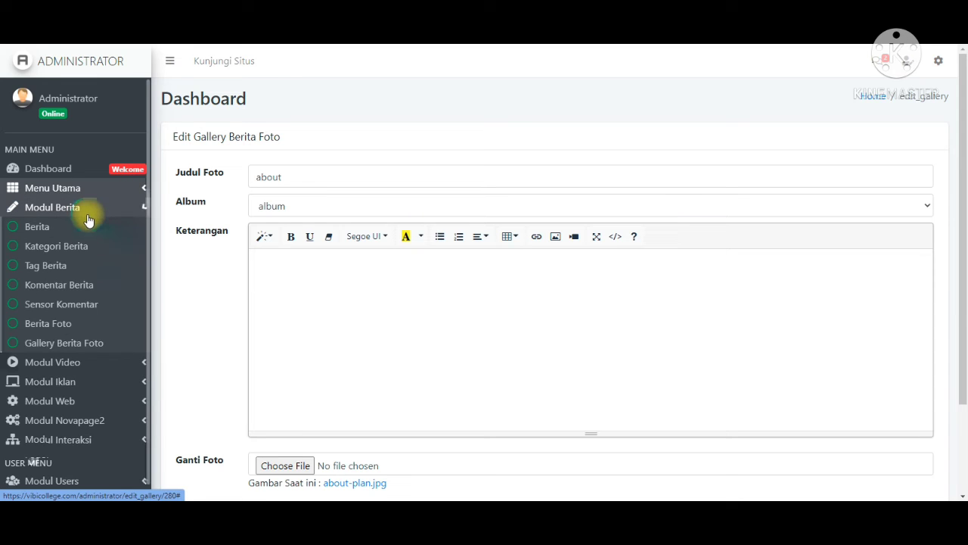
{"action": "left_click", "coordinate": [59, 342]}
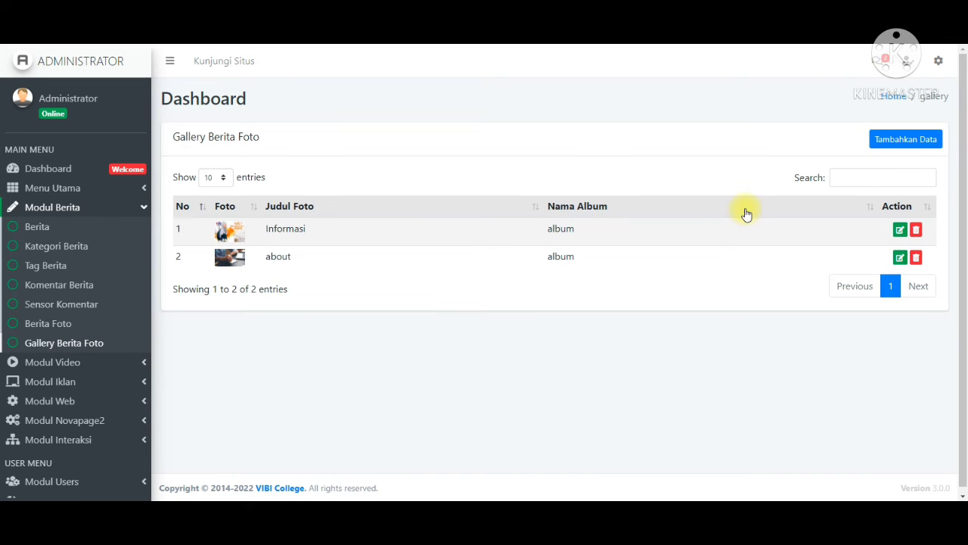
{"action": "left_click", "coordinate": [915, 146]}
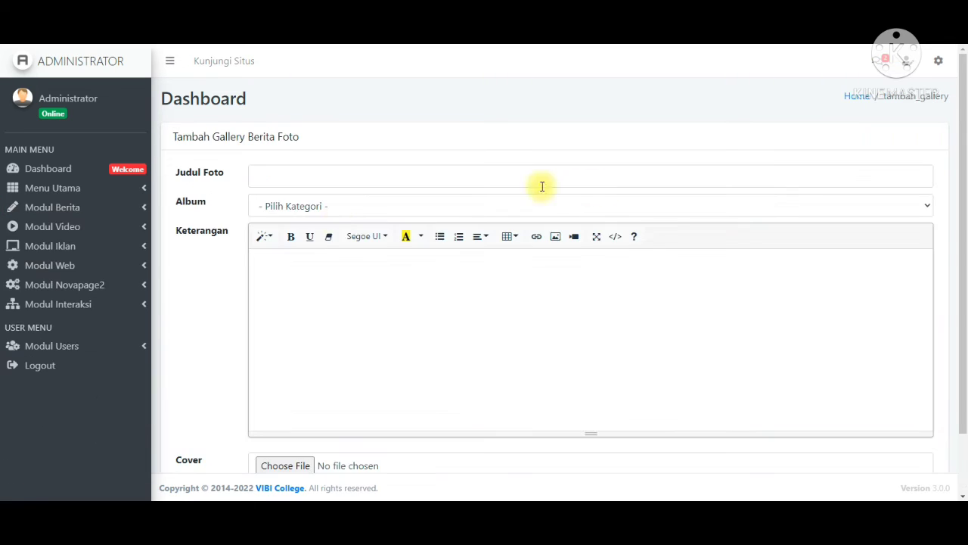
- Fill in the new gallery photo with the title "Berita", the album "album" and the description "Kegiatan"
{"action": "left_click", "coordinate": [259, 176]}
{"action": "type", "text": "Berita"}
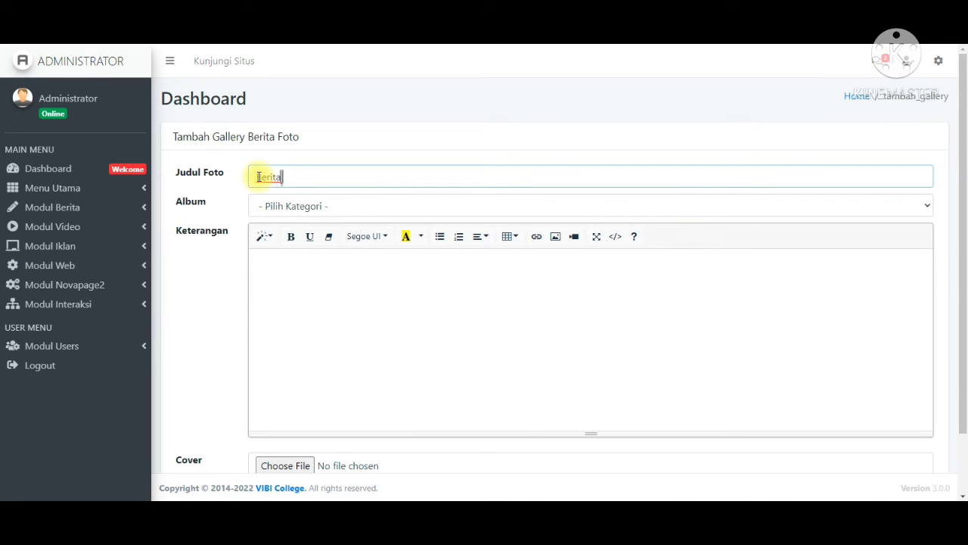
{"action": "left_click", "coordinate": [292, 206]}
{"action": "left_click", "coordinate": [286, 239]}
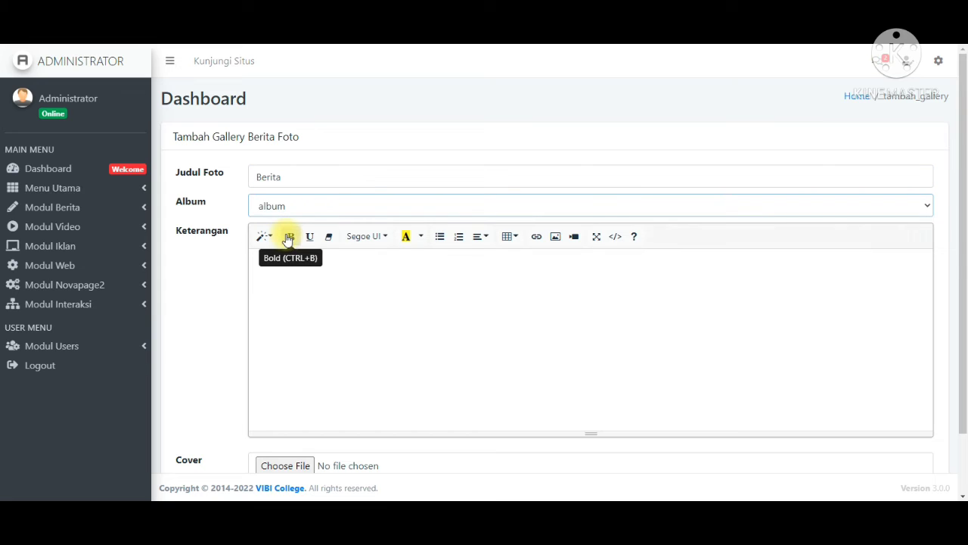
{"action": "left_click", "coordinate": [296, 283]}
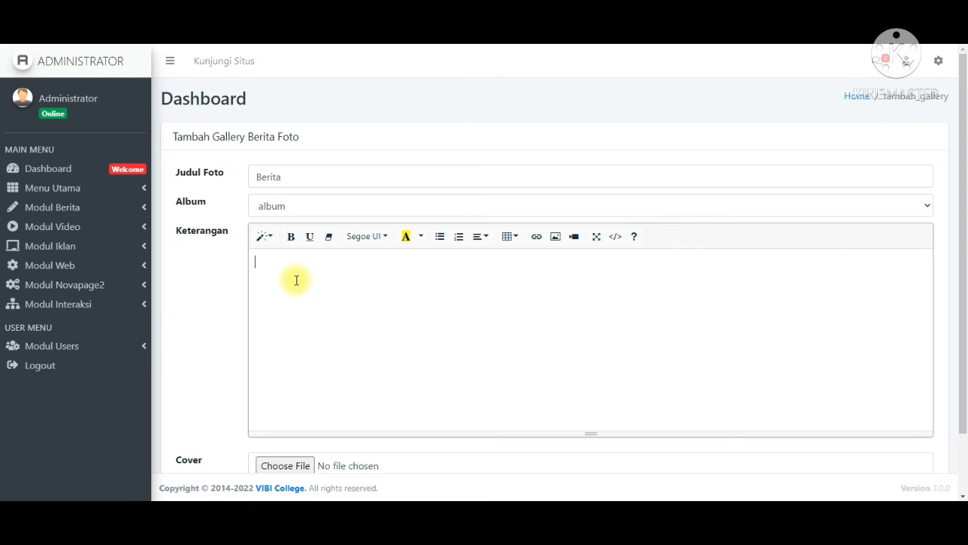
{"action": "type", "text": "Kegiatan"}
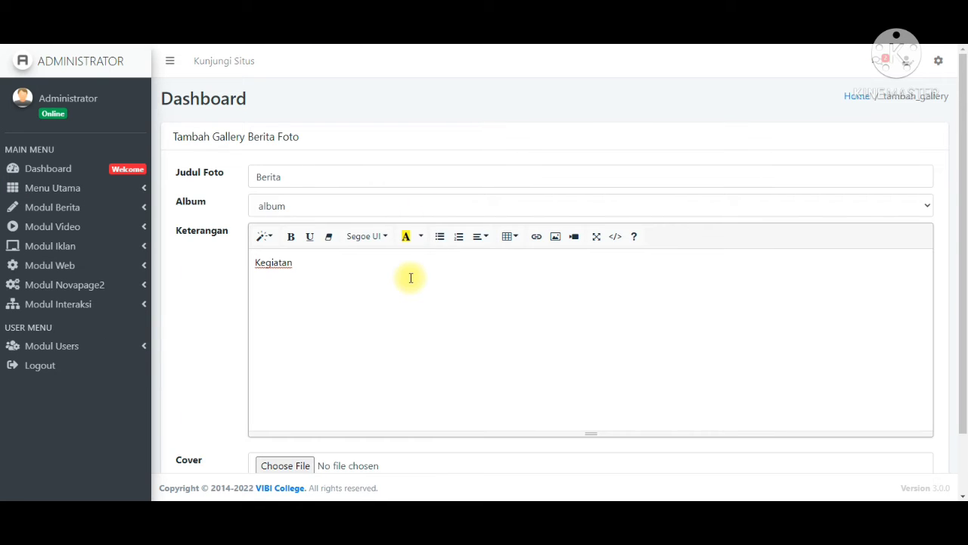
- Choose "WhatsApp Image 2021-12-30 at 14.13.13" from Downloads as the cover, and reopen the file selection to check the image before cancelling it
{"action": "scroll", "coordinate": [310, 382], "scroll_direction": "down", "scroll_amount": 1}
{"action": "left_click", "coordinate": [298, 395]}
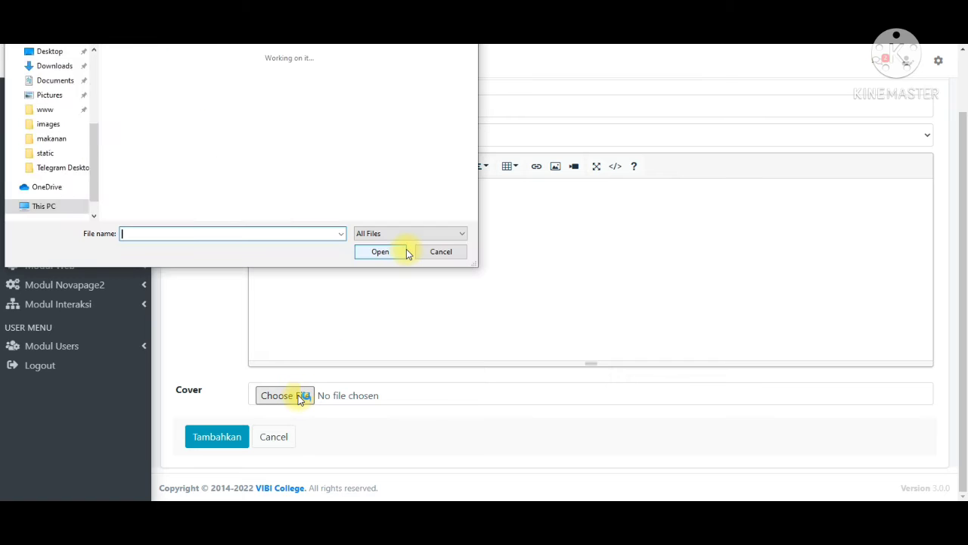
{"action": "scroll", "coordinate": [393, 190], "scroll_direction": "down", "scroll_amount": 1}
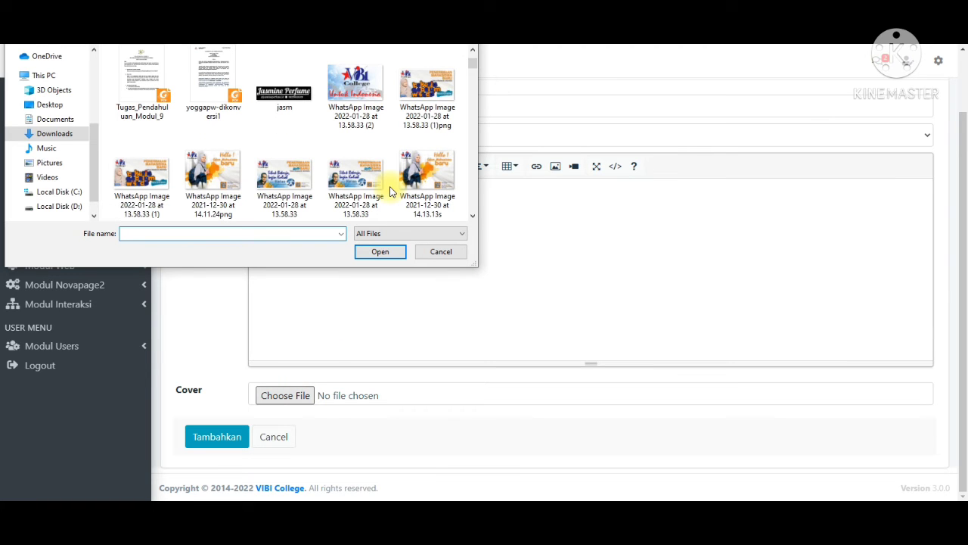
{"action": "scroll", "coordinate": [391, 191], "scroll_direction": "down", "scroll_amount": 1}
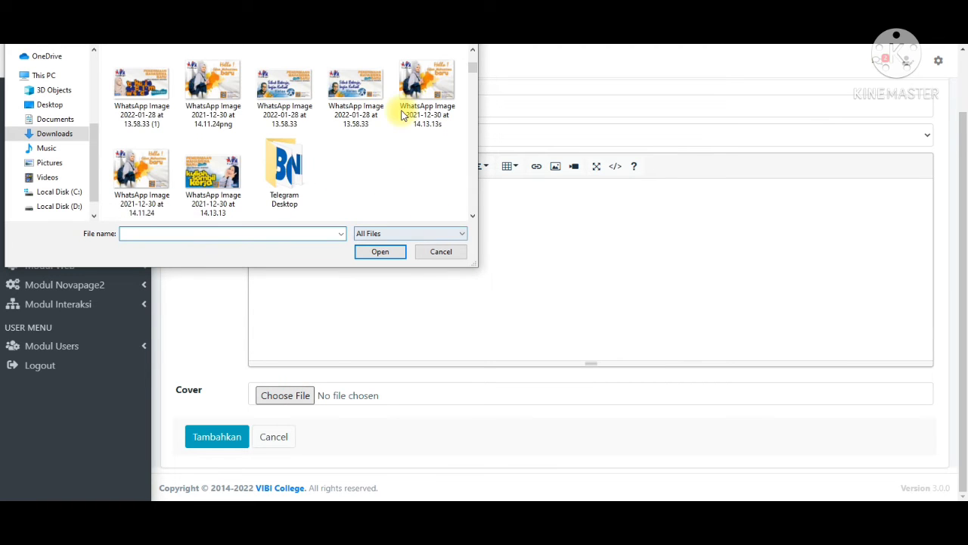
{"action": "left_click", "coordinate": [414, 46]}
{"action": "left_click", "coordinate": [413, 46]}
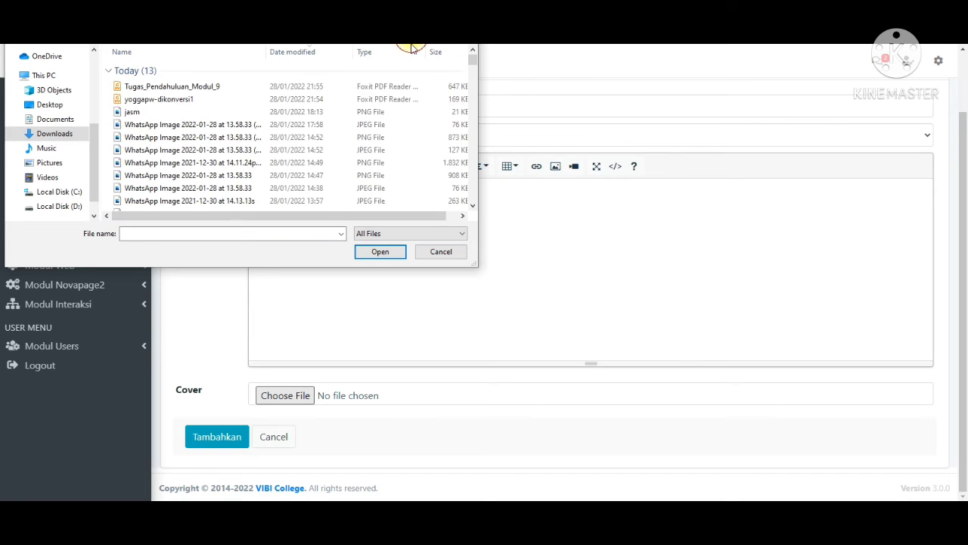
{"action": "left_click", "coordinate": [414, 46]}
{"action": "left_click", "coordinate": [413, 46]}
{"action": "left_click", "coordinate": [414, 46]}
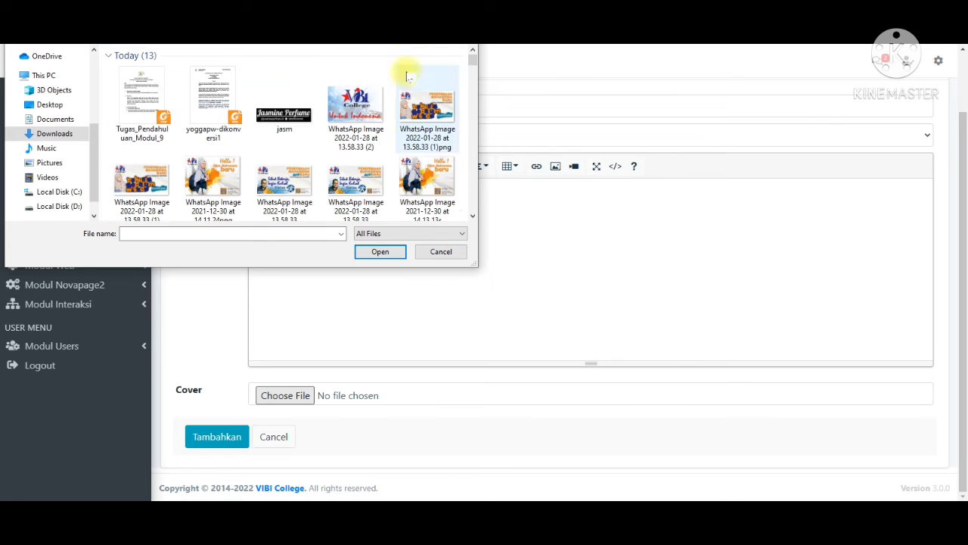
{"action": "left_click_drag", "start_coordinate": [479, 104], "coordinate": [710, 121]}
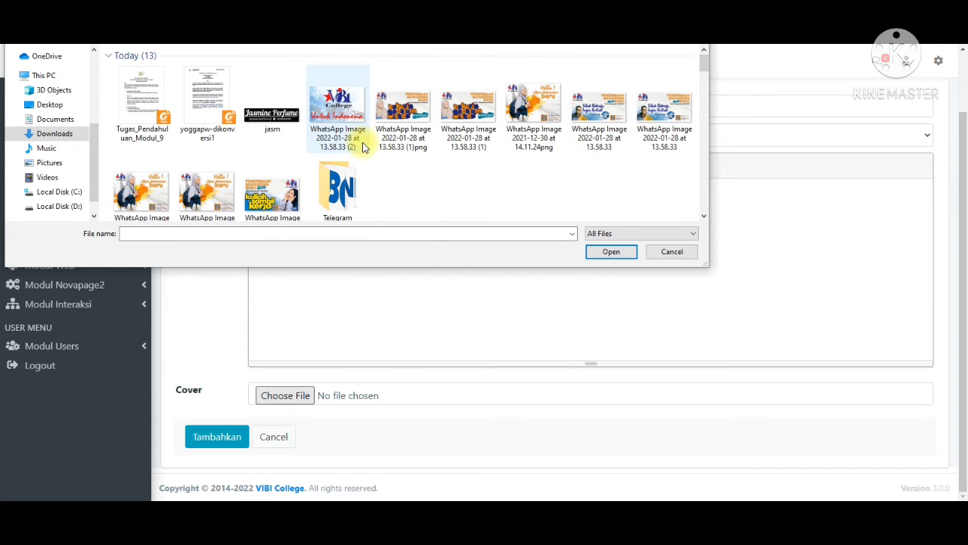
{"action": "left_click", "coordinate": [275, 203]}
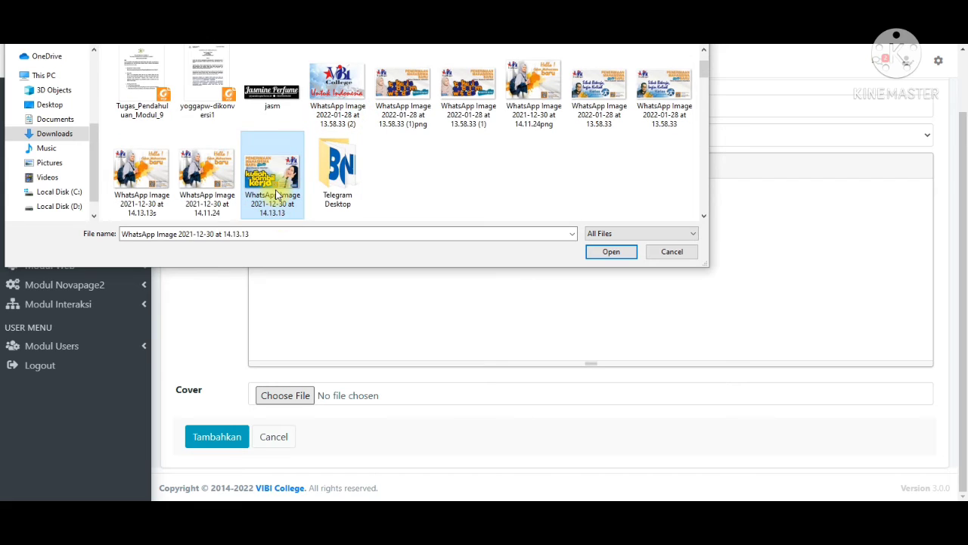
{"action": "key", "text": "Return"}
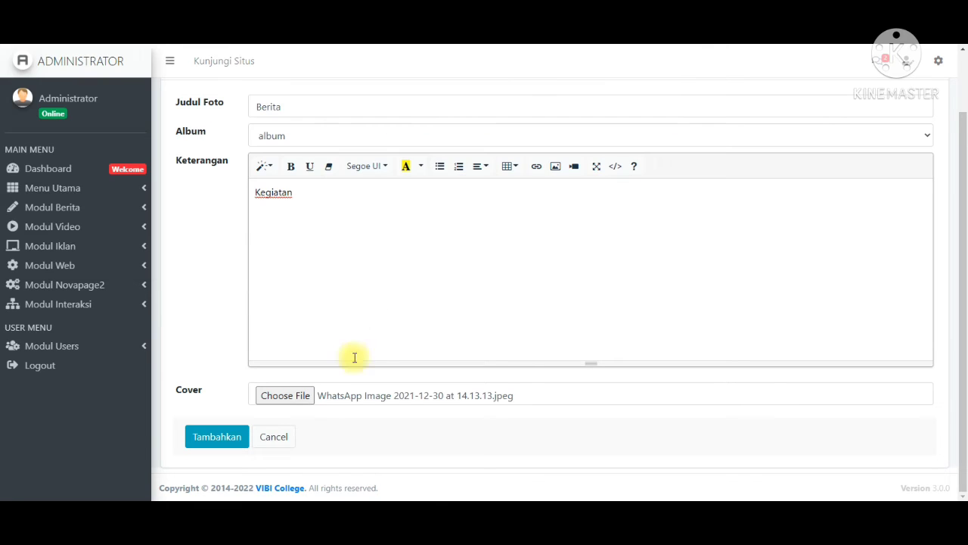
{"action": "left_click", "coordinate": [309, 395]}
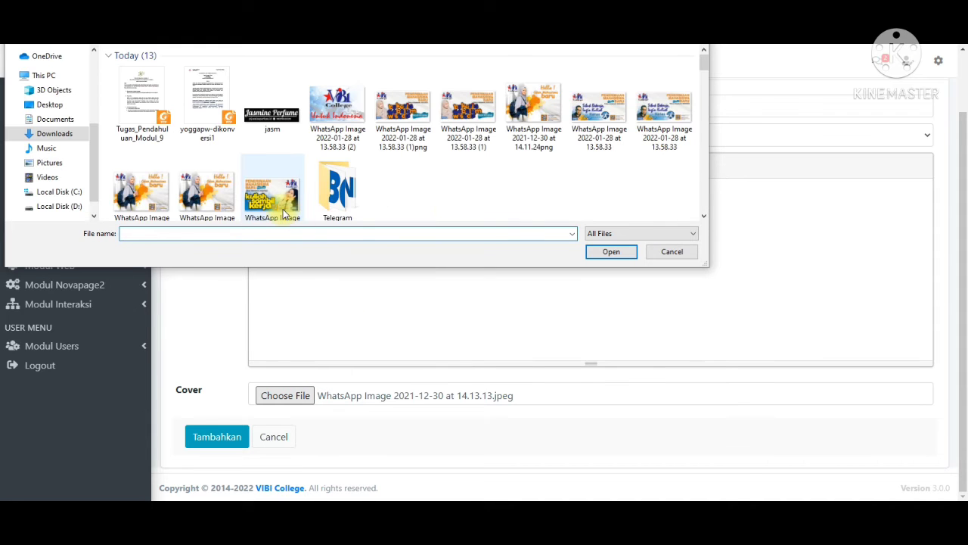
{"action": "left_click", "coordinate": [674, 251]}
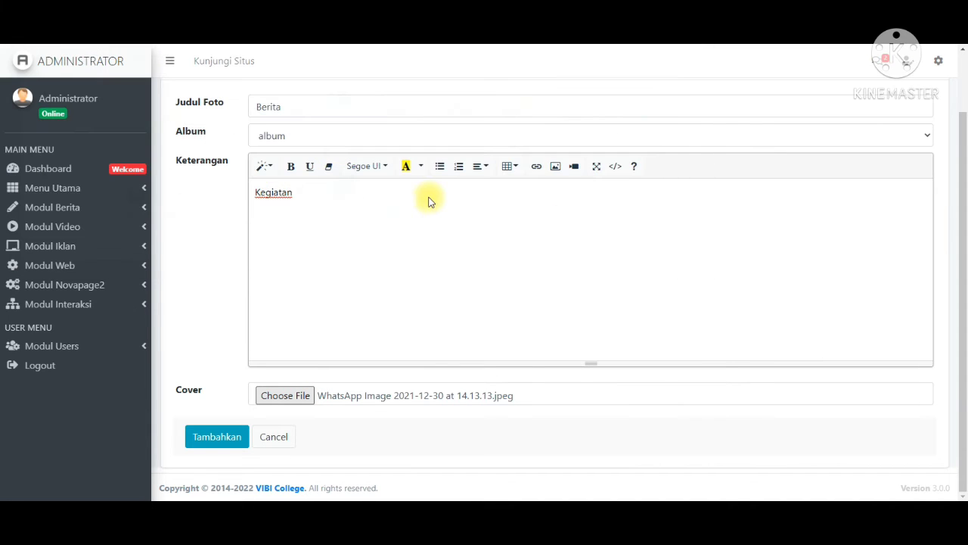
- Replace the description with "Kuliah sambil kerja di Vibi College Bisa banget"
{"action": "left_click_drag", "start_coordinate": [377, 201], "coordinate": [243, 208]}
{"action": "type", "text": "Ku"}
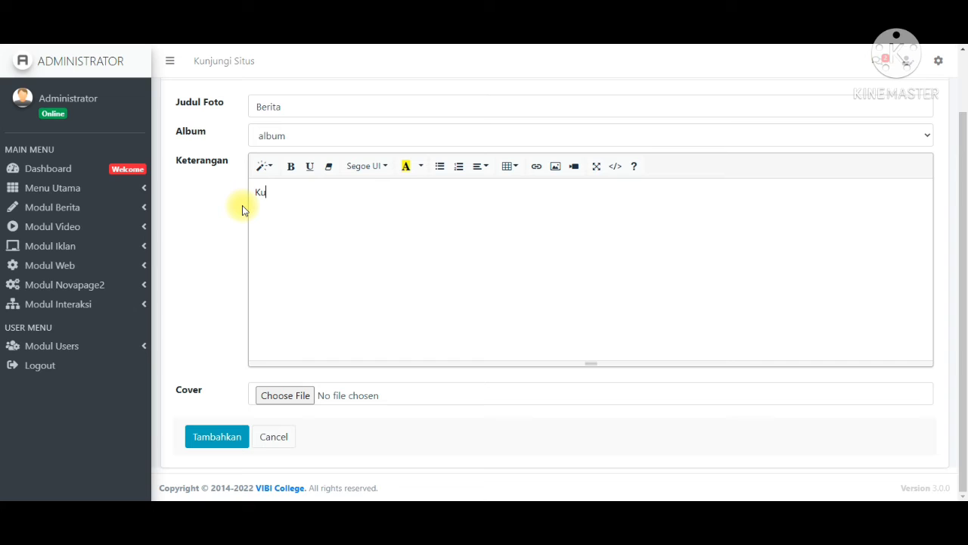
{"action": "type", "text": "liah sambil kerja di V"}
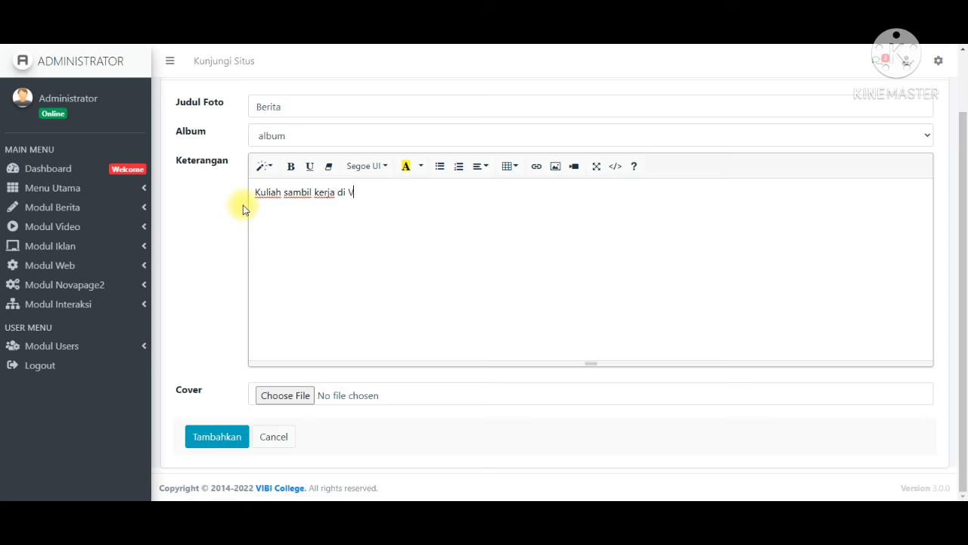
{"action": "type", "text": "ibi Collewg"}
{"action": "key", "text": "BackSpace"}
{"action": "key", "text": "BackSpace"}
{"action": "type", "text": "ge"}
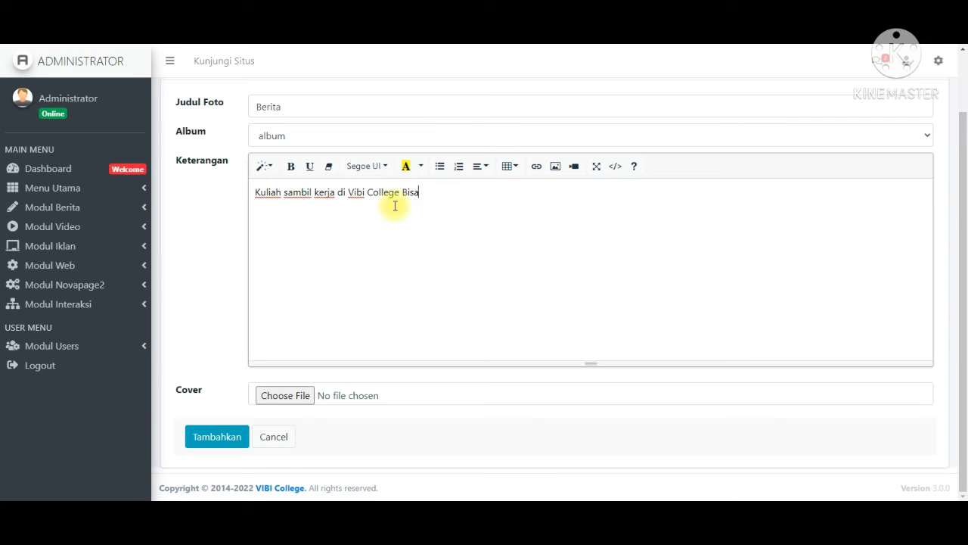
{"action": "type", "text": "Bisa banget"}
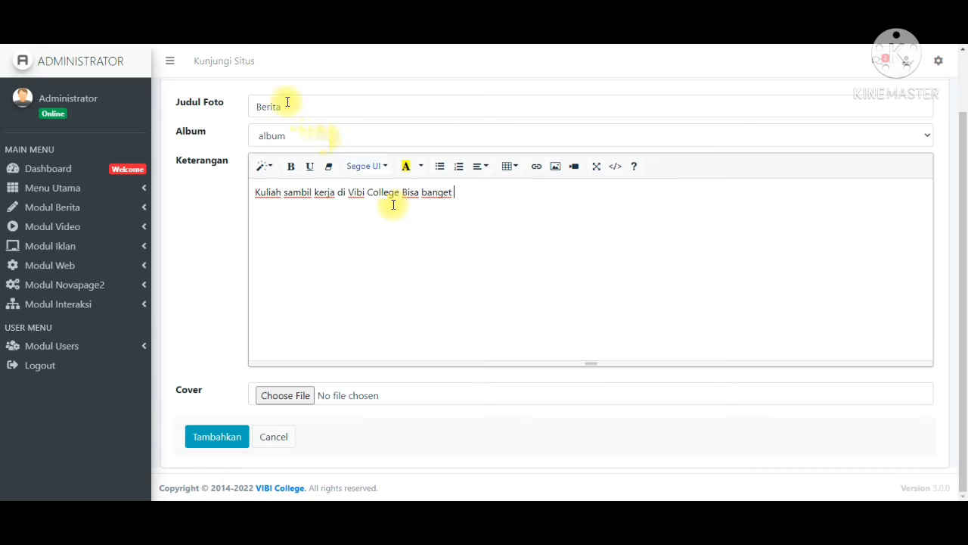
- Change the photo title to "Kuliah Di Vibi College Aja"
{"action": "left_click_drag", "start_coordinate": [283, 106], "coordinate": [241, 111]}
{"action": "type", "text": "Kuliah "}
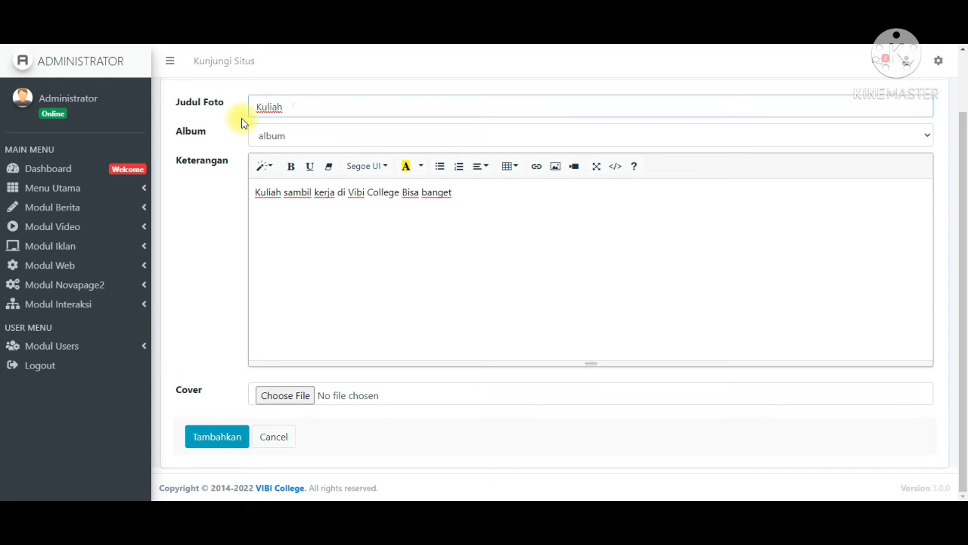
{"action": "type", "text": "Di Vibi College Aja"}
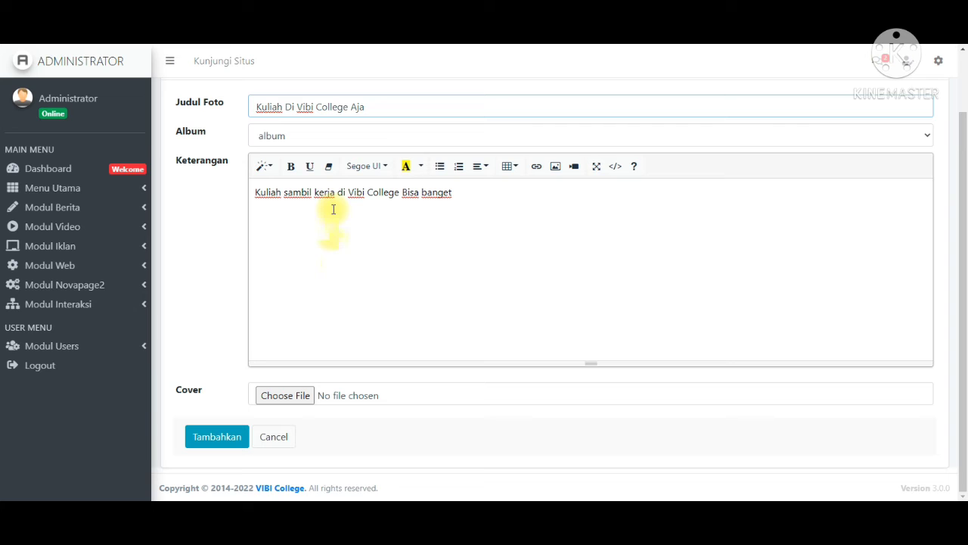
- Choose "WhatsApp Image 2021-12-30 at 14.13.13" from Downloads as the cover and submit the new gallery photo
{"action": "left_click", "coordinate": [289, 402]}
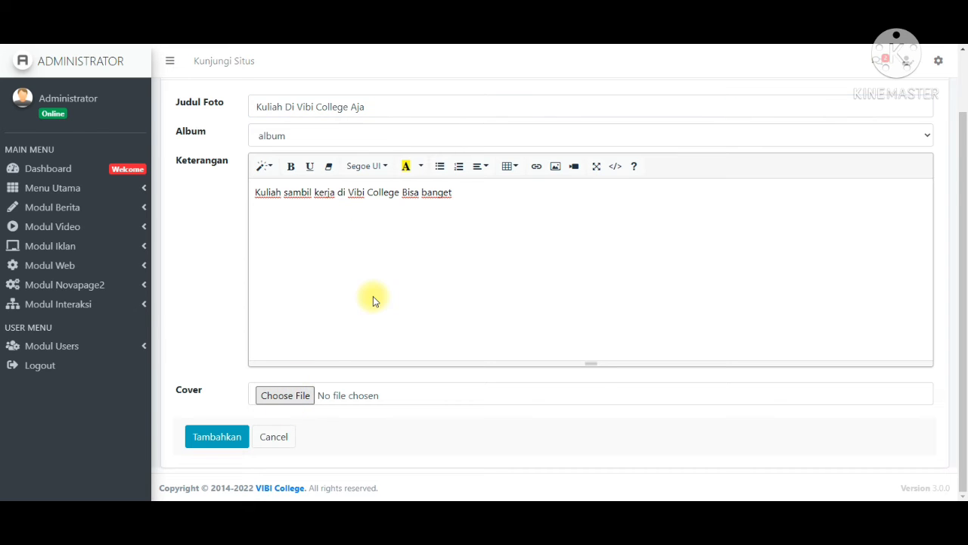
{"action": "scroll", "coordinate": [271, 155], "scroll_direction": "down", "scroll_amount": 3}
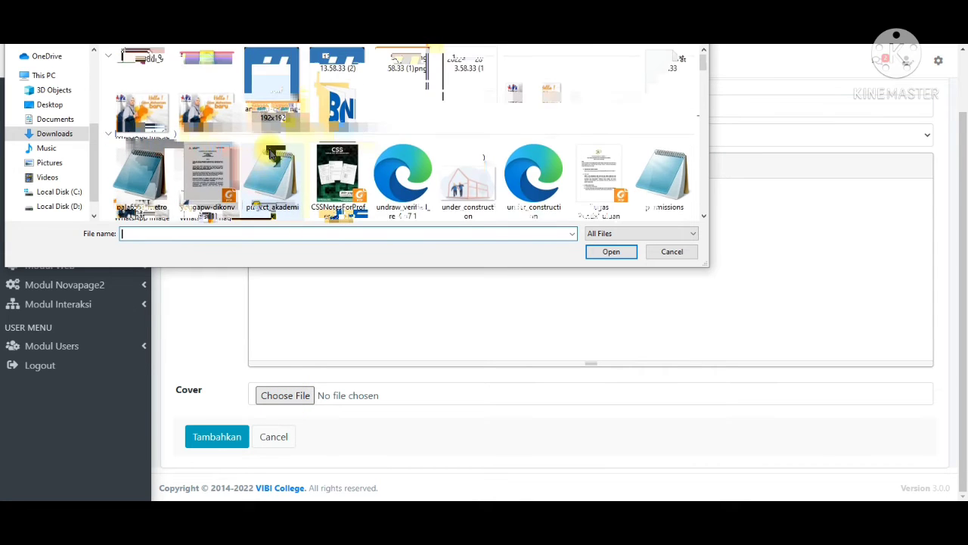
{"action": "double_click", "coordinate": [272, 178]}
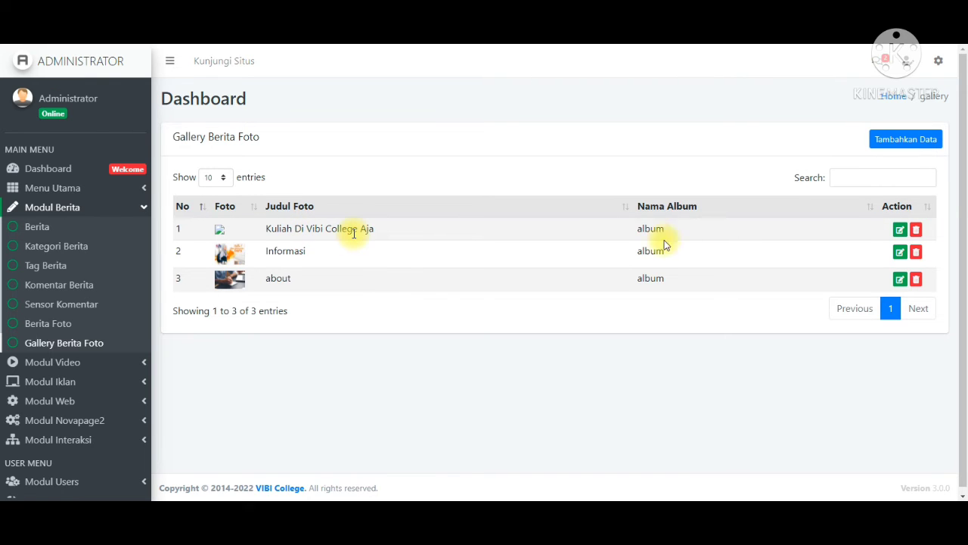
- Open the "Kuliah Di Vibi College Aja" gallery entry for editing and choose "WhatsApp Image 2021-12-30 at 14.13.13" as its replacement photo
{"action": "left_click", "coordinate": [900, 229]}
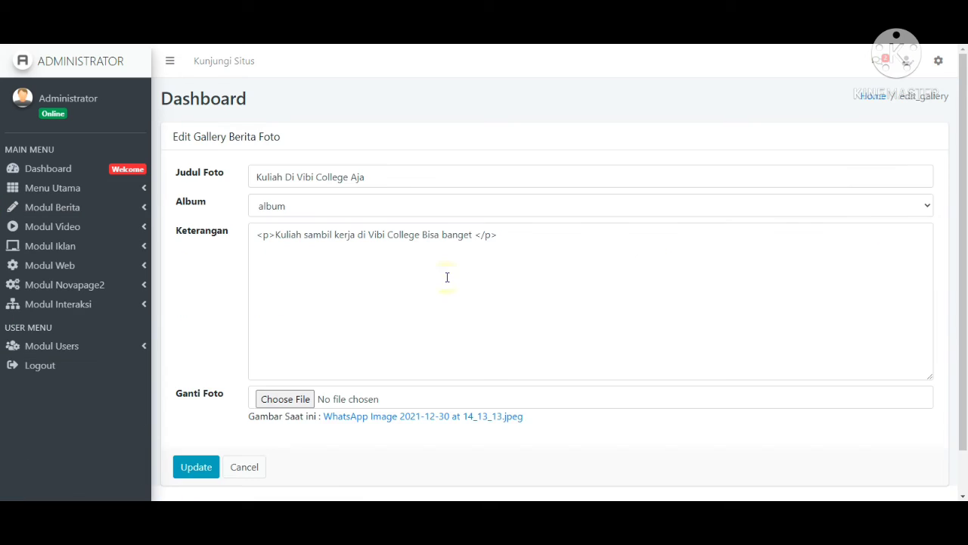
{"action": "scroll", "coordinate": [447, 278], "scroll_direction": "down", "scroll_amount": 3}
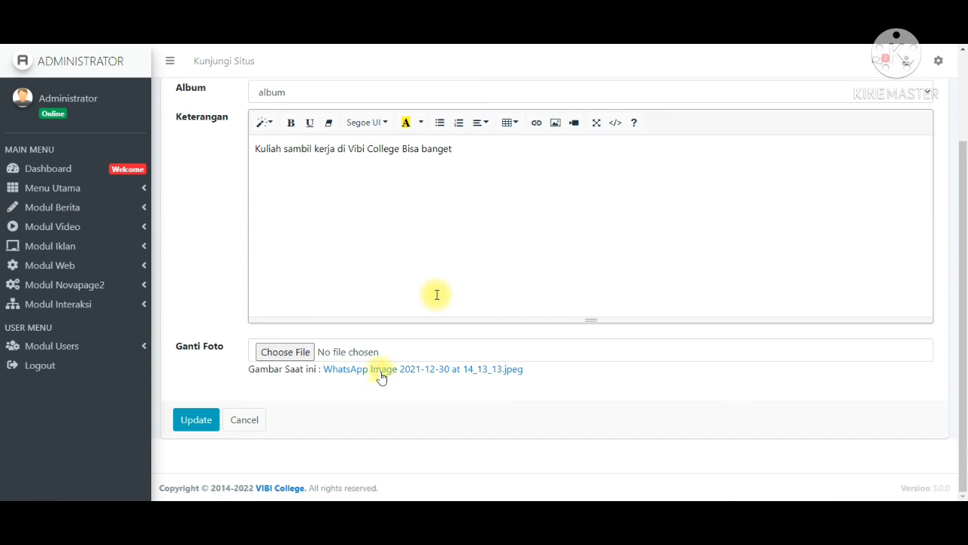
{"action": "left_click", "coordinate": [304, 353]}
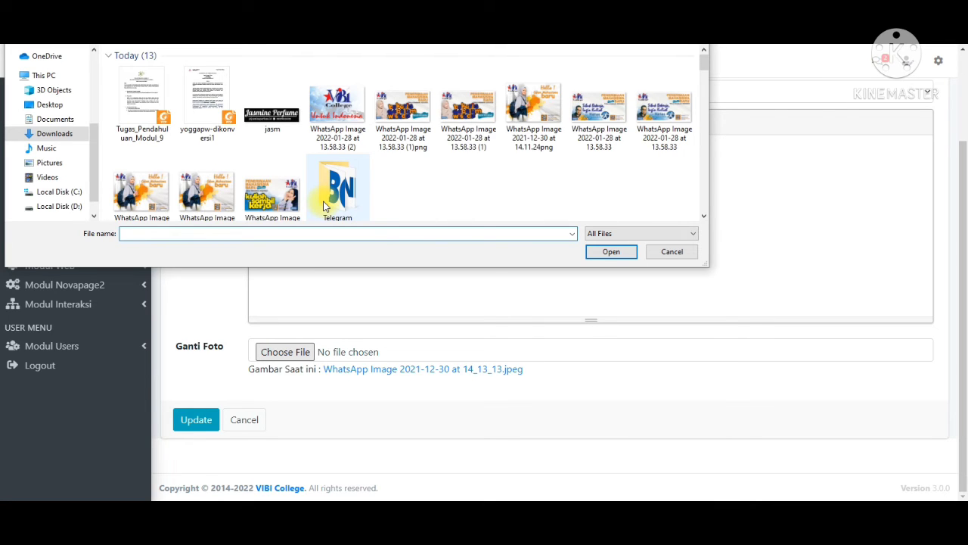
{"action": "scroll", "coordinate": [324, 206], "scroll_direction": "down", "scroll_amount": 1}
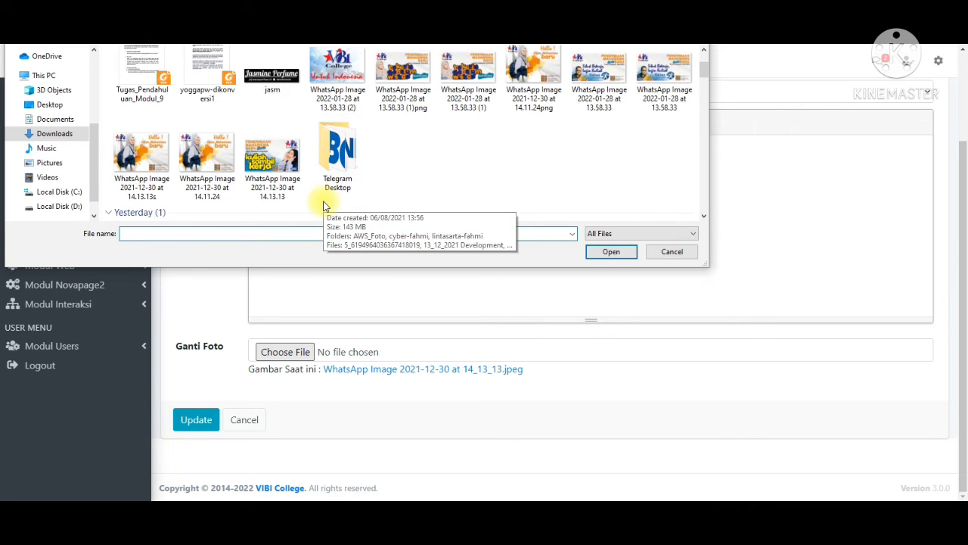
{"action": "scroll", "coordinate": [324, 206], "scroll_direction": "up", "scroll_amount": 1}
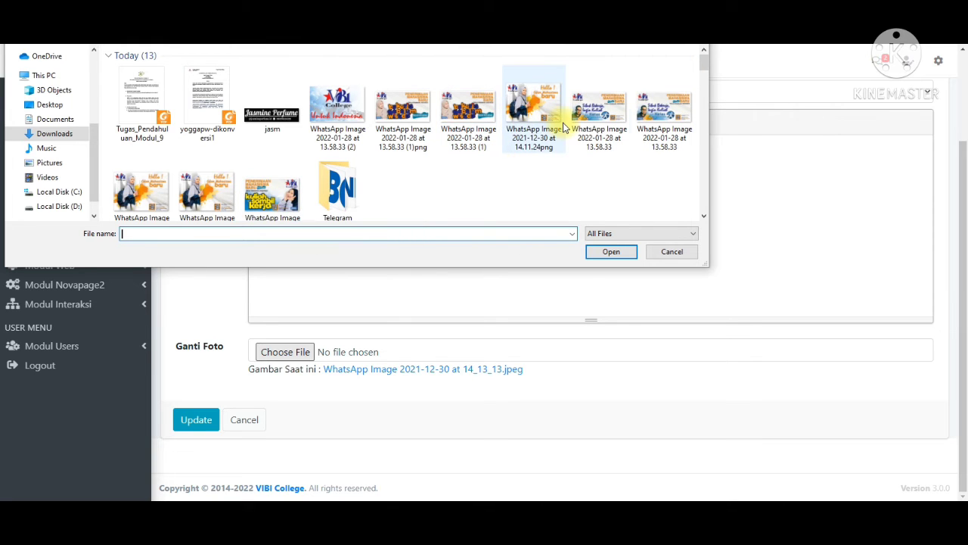
{"action": "double_click", "coordinate": [288, 200]}
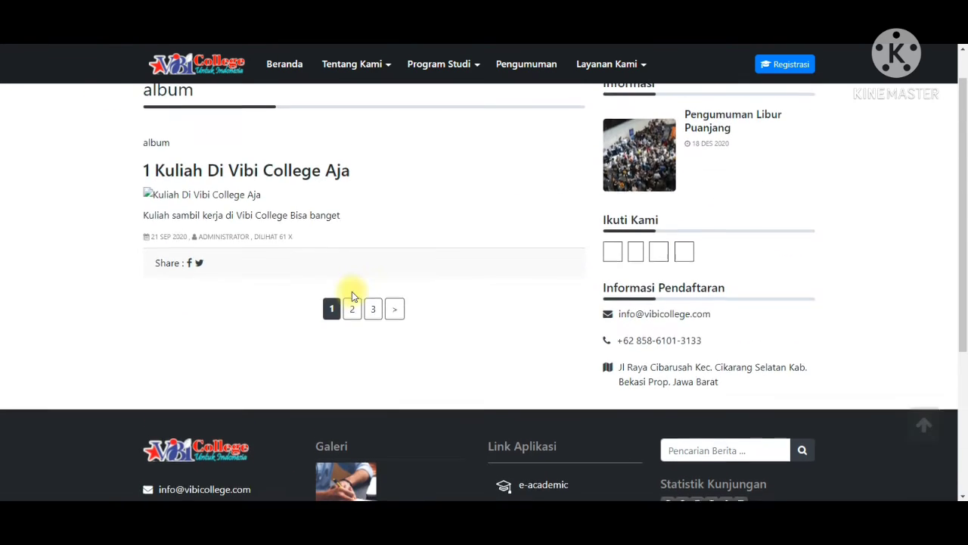
- Check the entry on the public album page, open its current image file from the edit form, and return to the form
{"action": "scroll", "coordinate": [352, 295], "scroll_direction": "up", "scroll_amount": 1}
{"action": "left_click_drag", "start_coordinate": [370, 256], "coordinate": [247, 251]}
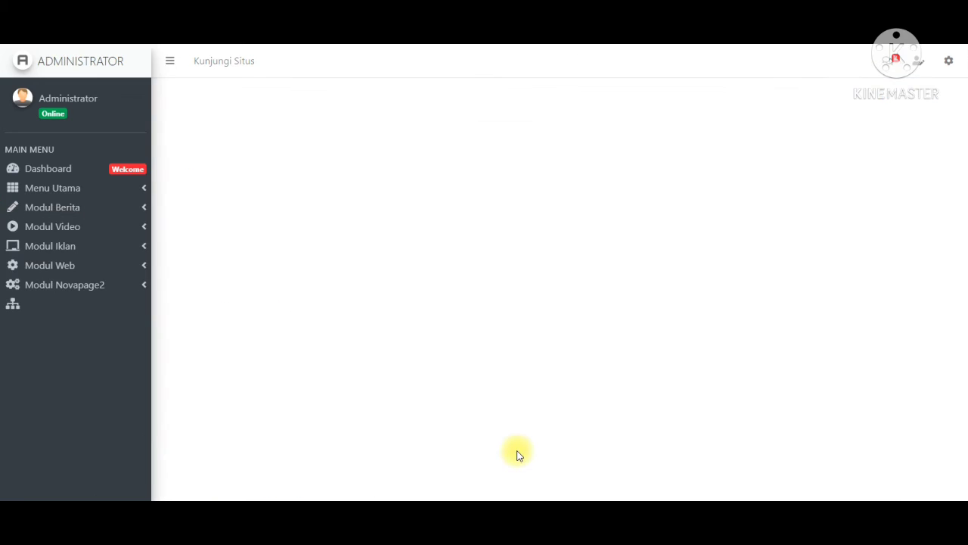
{"action": "scroll", "coordinate": [519, 454], "scroll_direction": "down", "scroll_amount": 3}
{"action": "left_click", "coordinate": [463, 369]}
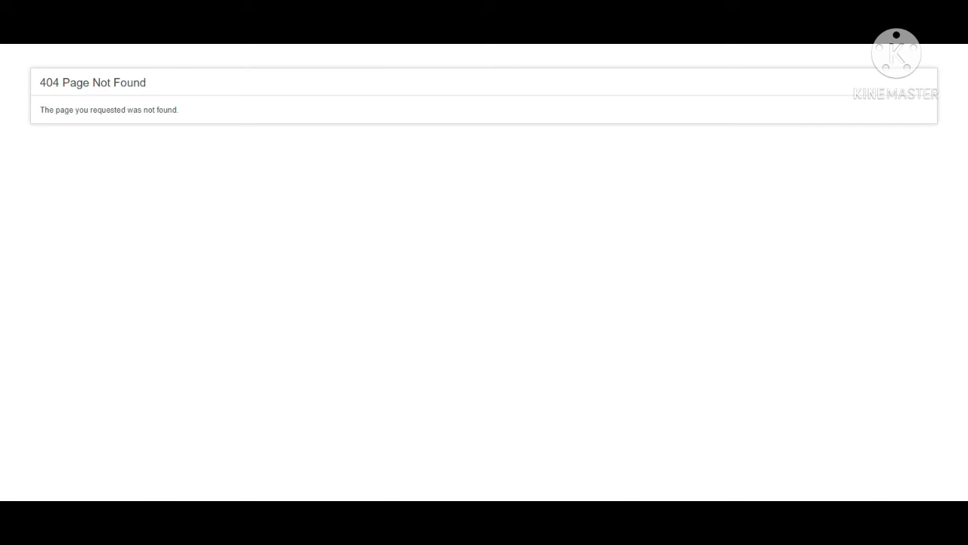
{"action": "key", "text": "alt+Left"}
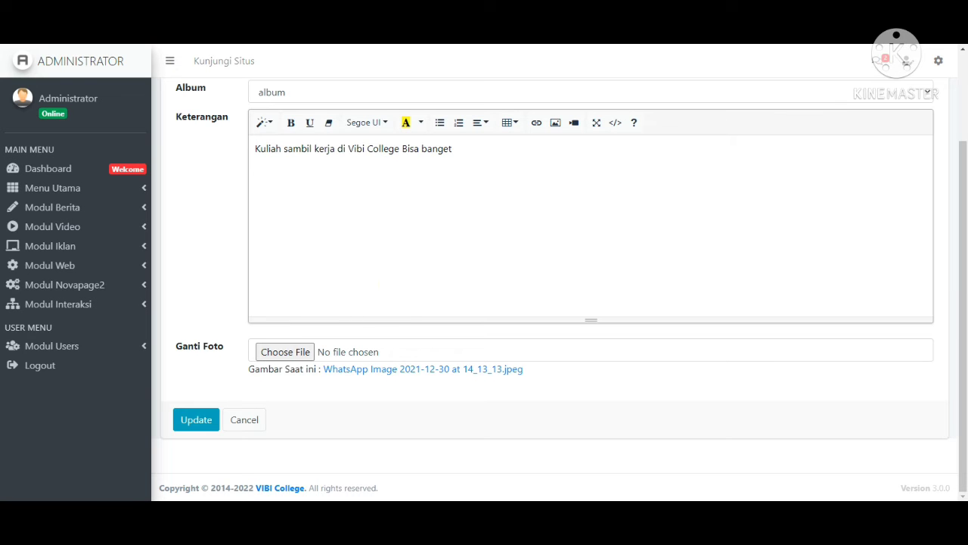
- Choose "WhatsApp Image 2022-01-28 at 13.58.33 (1)" from Downloads as the replacement photo
{"action": "left_click", "coordinate": [310, 354]}
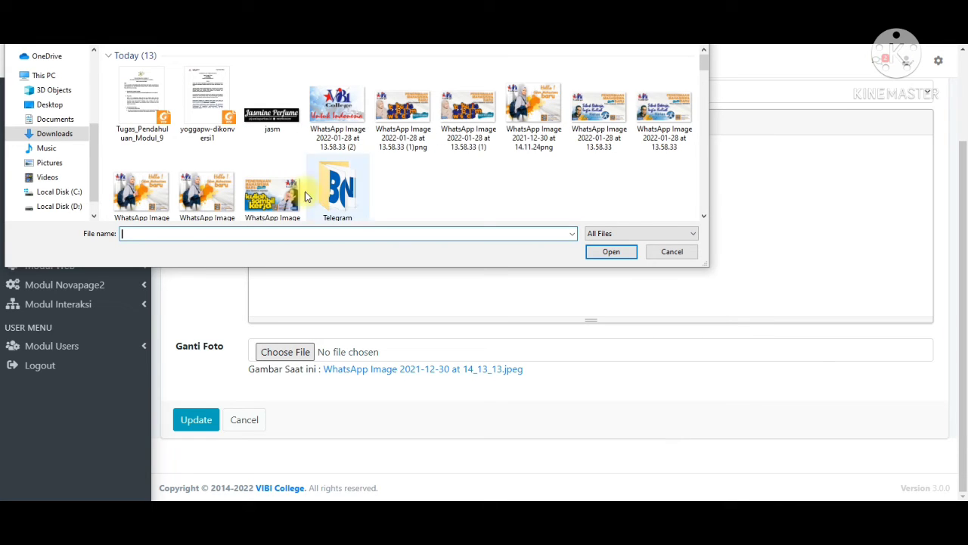
{"action": "left_click", "coordinate": [276, 199]}
{"action": "left_click", "coordinate": [482, 147]}
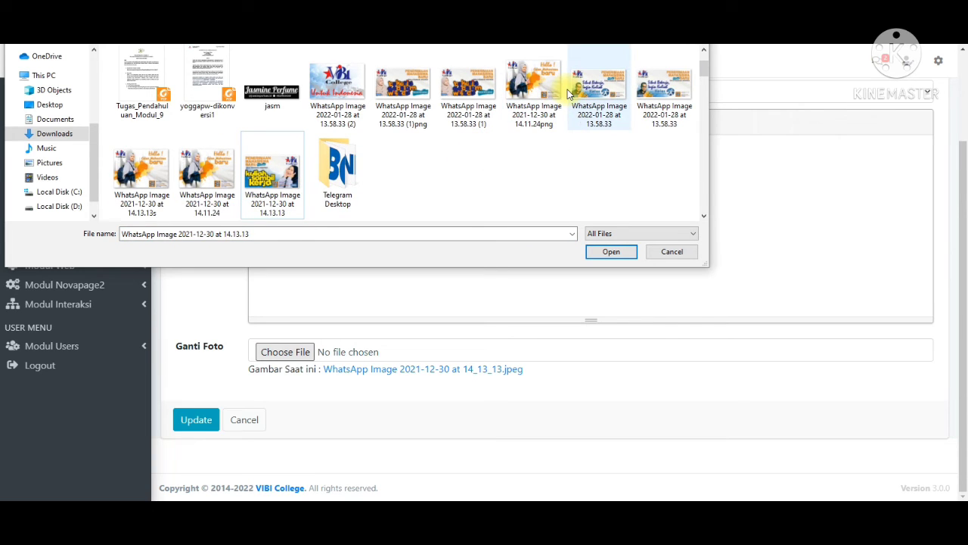
{"action": "double_click", "coordinate": [477, 94]}
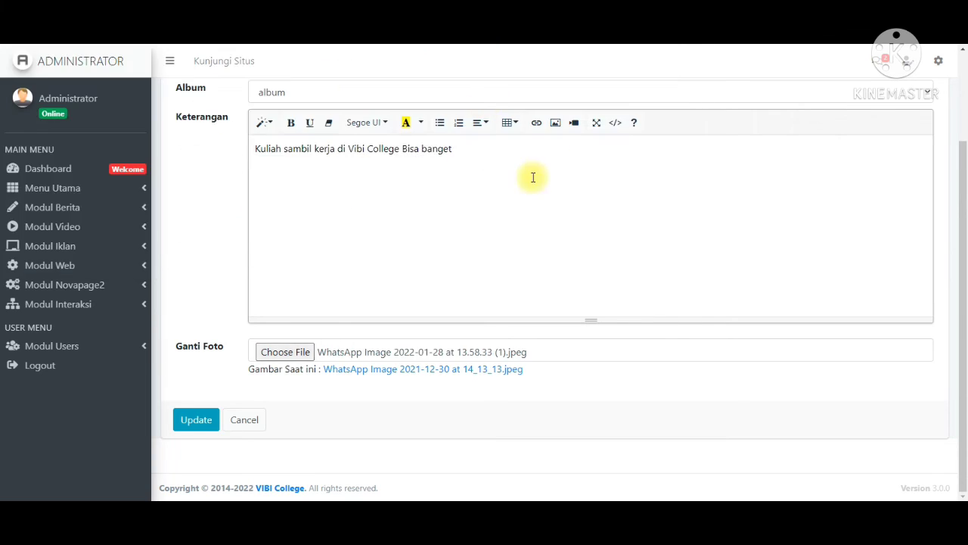
- Set the replacement photo to "WhatsApp Image 2022-01-28 at 13.58.33 (1)png" from Downloads and update the gallery entry
{"action": "left_click", "coordinate": [303, 352]}
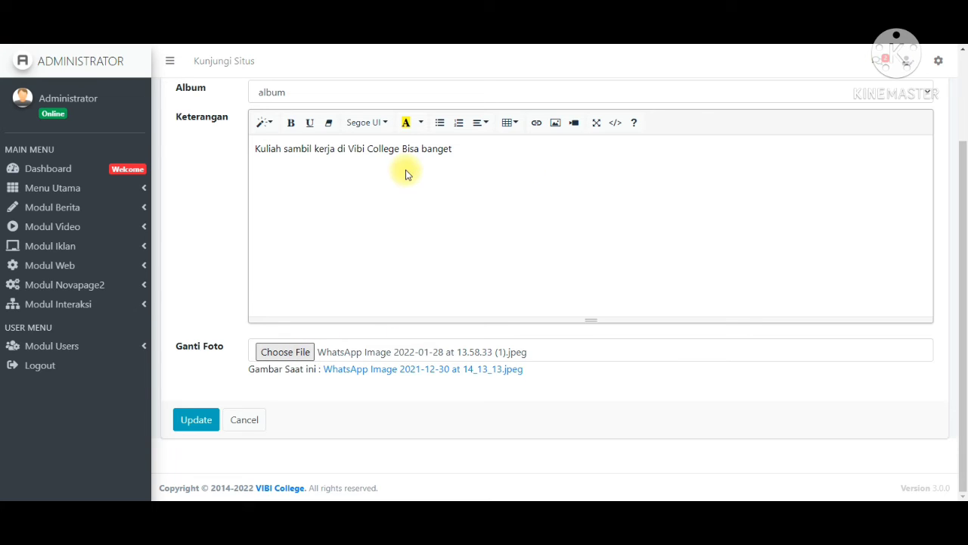
{"action": "left_click", "coordinate": [355, 98]}
{"action": "left_click", "coordinate": [417, 103]}
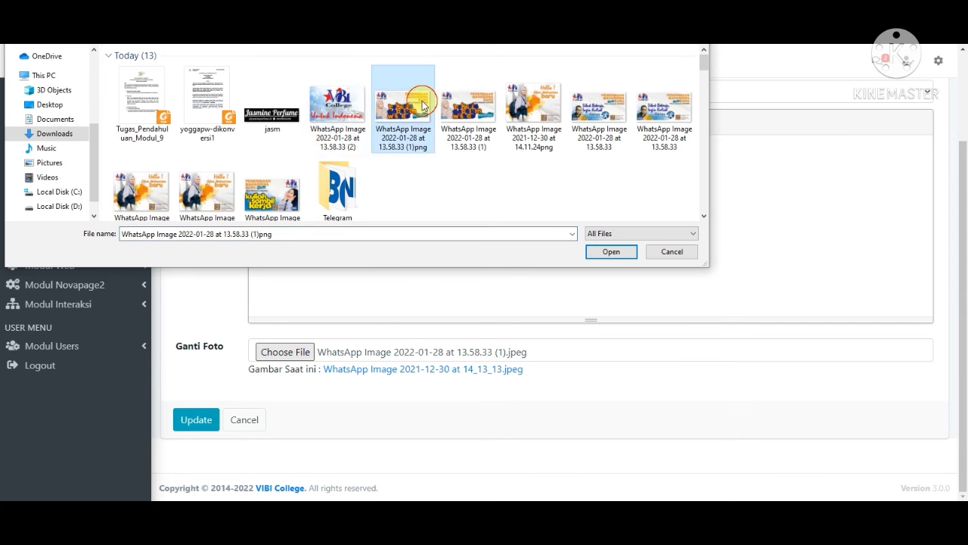
{"action": "key", "text": "Return"}
{"action": "left_click", "coordinate": [191, 424]}
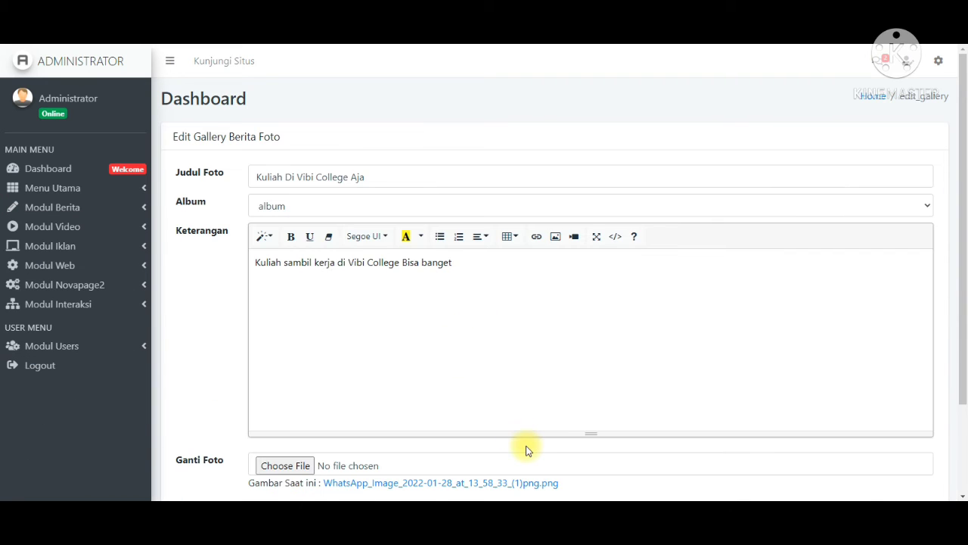
- Check the entry's current image in the edit form and examine how the photo displays on the reloaded public album page
{"action": "scroll", "coordinate": [584, 406], "scroll_direction": "down", "scroll_amount": 2}
{"action": "left_click", "coordinate": [548, 424]}
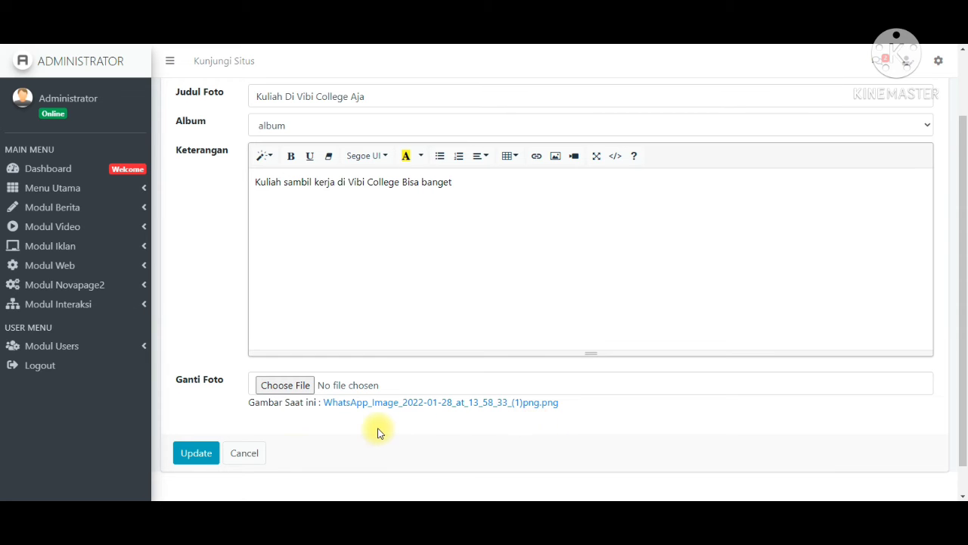
{"action": "scroll", "coordinate": [364, 376], "scroll_direction": "up", "scroll_amount": 2}
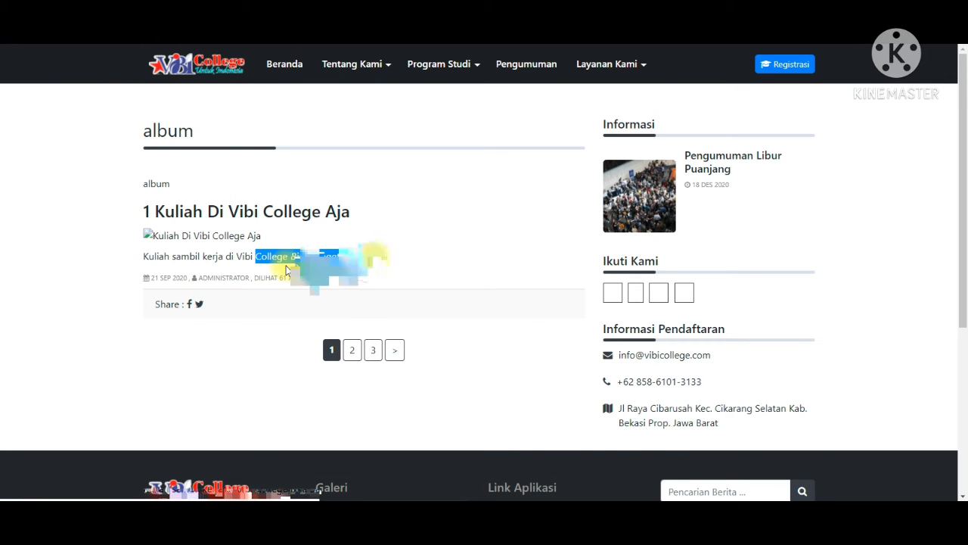
{"action": "scroll", "coordinate": [380, 238], "scroll_direction": "down", "scroll_amount": 1}
{"action": "scroll", "coordinate": [380, 239], "scroll_direction": "down", "scroll_amount": 1}
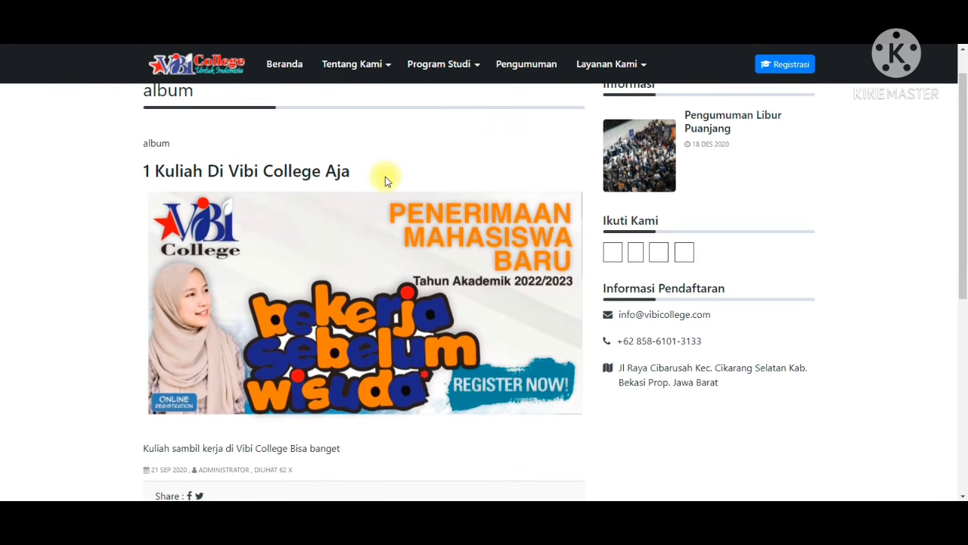
{"action": "scroll", "coordinate": [385, 178], "scroll_direction": "up", "scroll_amount": 1}
{"action": "scroll", "coordinate": [401, 249], "scroll_direction": "down", "scroll_amount": 2}
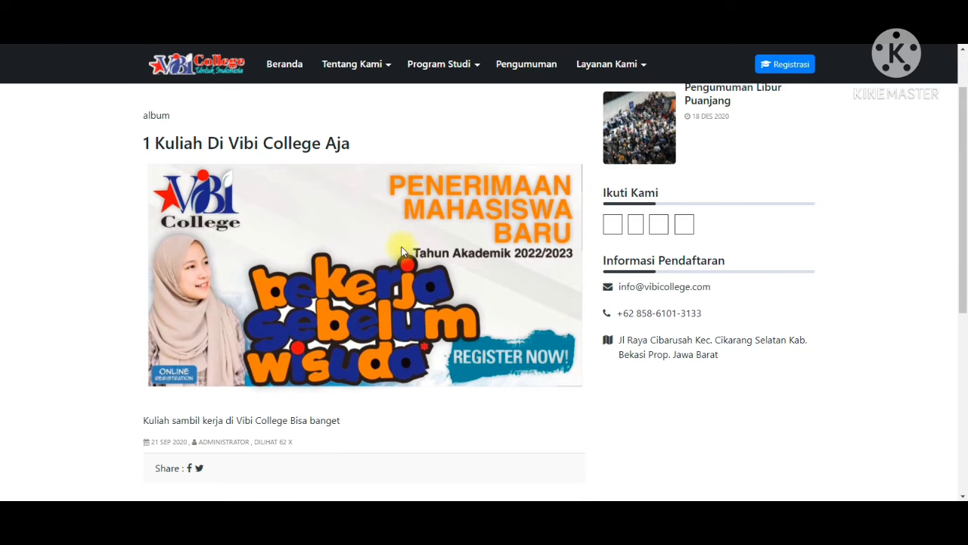
{"action": "scroll", "coordinate": [408, 267], "scroll_direction": "down", "scroll_amount": 2}
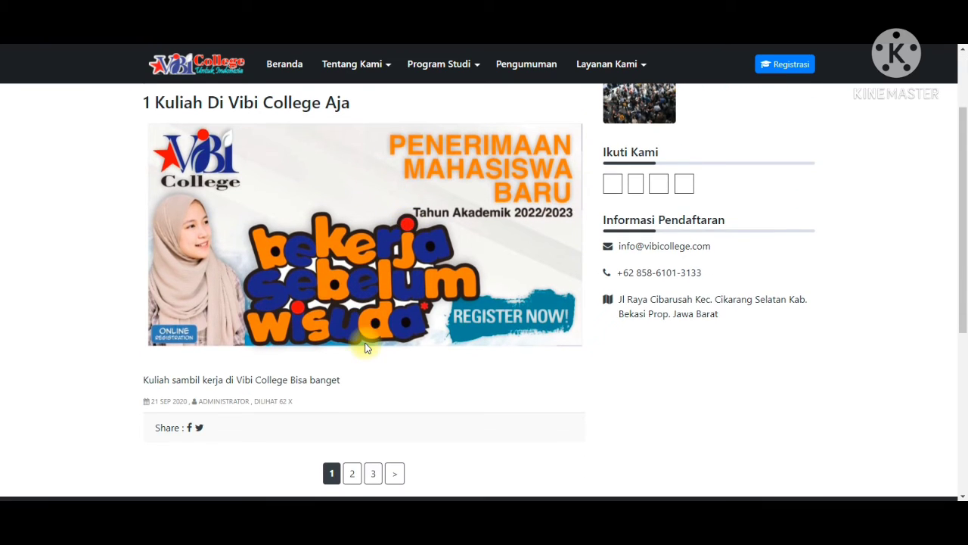
- Page through the second and third photos of the public album and go back towards the first
{"action": "left_click", "coordinate": [352, 472]}
{"action": "scroll", "coordinate": [425, 401], "scroll_direction": "down", "scroll_amount": 5}
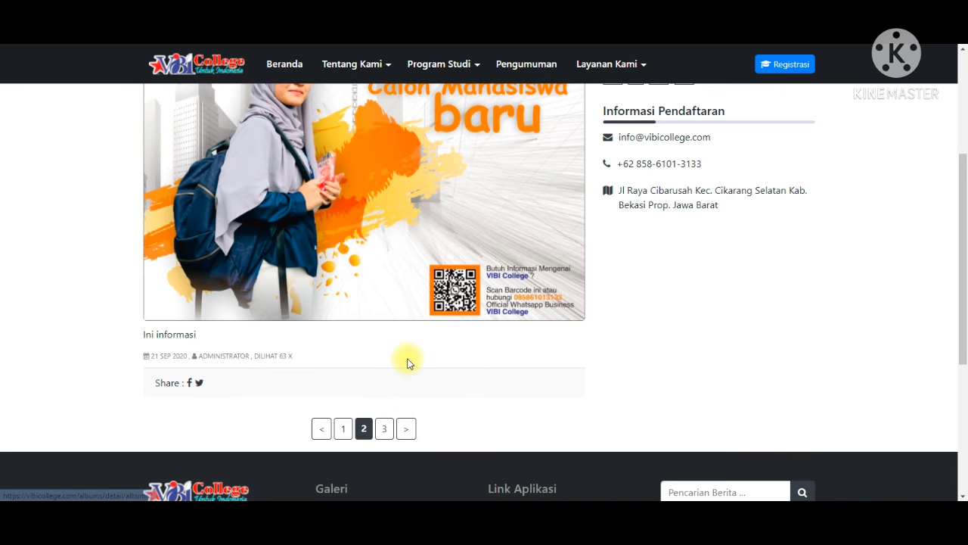
{"action": "scroll", "coordinate": [406, 361], "scroll_direction": "up", "scroll_amount": 2}
{"action": "left_click", "coordinate": [407, 363]}
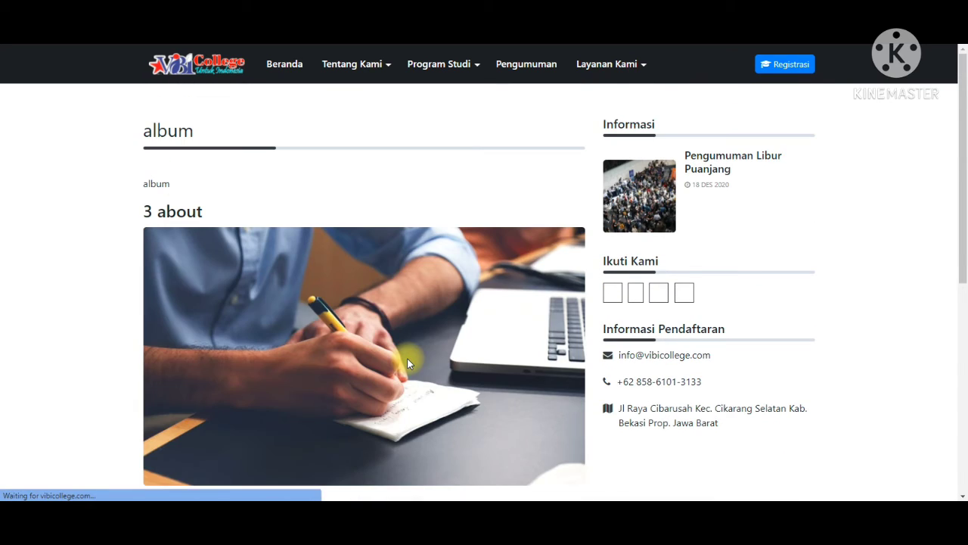
{"action": "scroll", "coordinate": [407, 364], "scroll_direction": "down", "scroll_amount": 3}
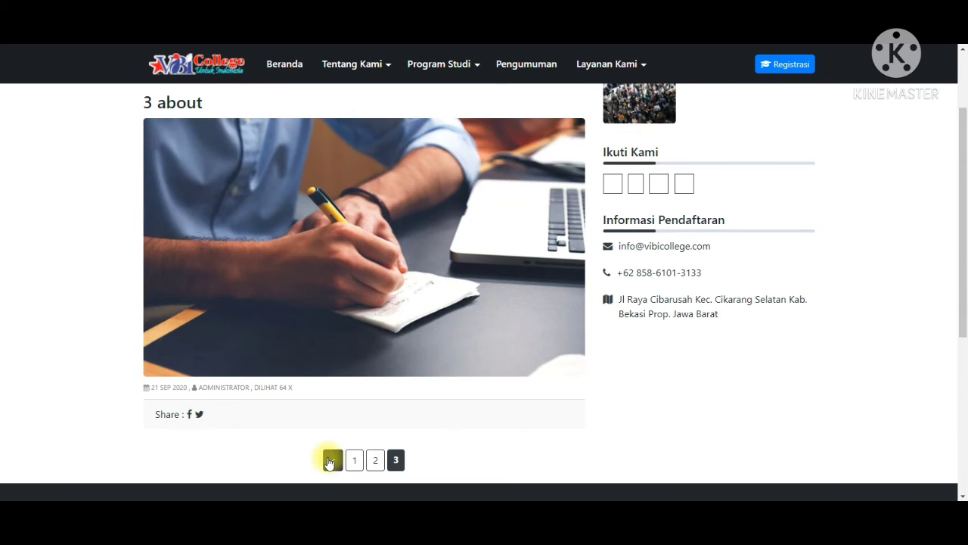
{"action": "left_click", "coordinate": [344, 459]}
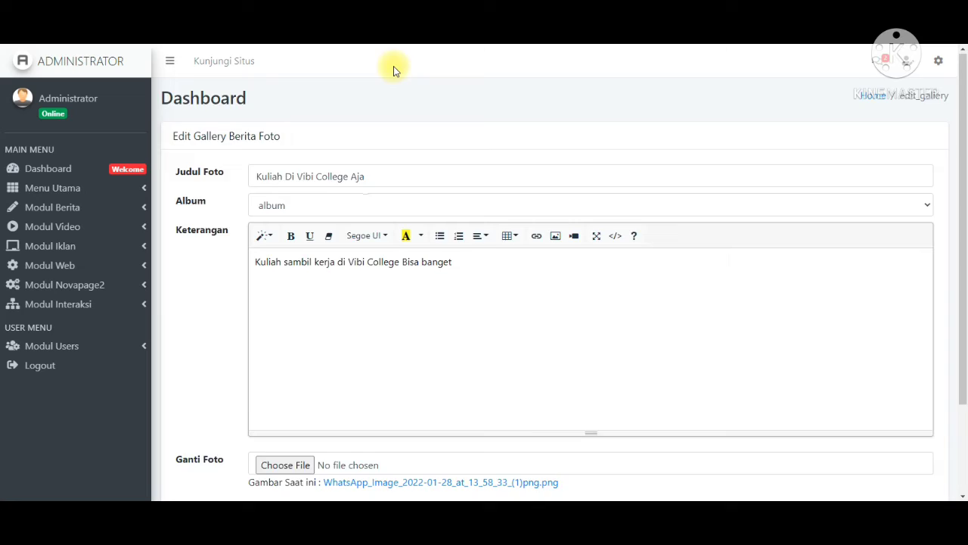
- Check the file name and extension of the current image in the gallery edit form
{"action": "scroll", "coordinate": [363, 189], "scroll_direction": "down", "scroll_amount": 3}
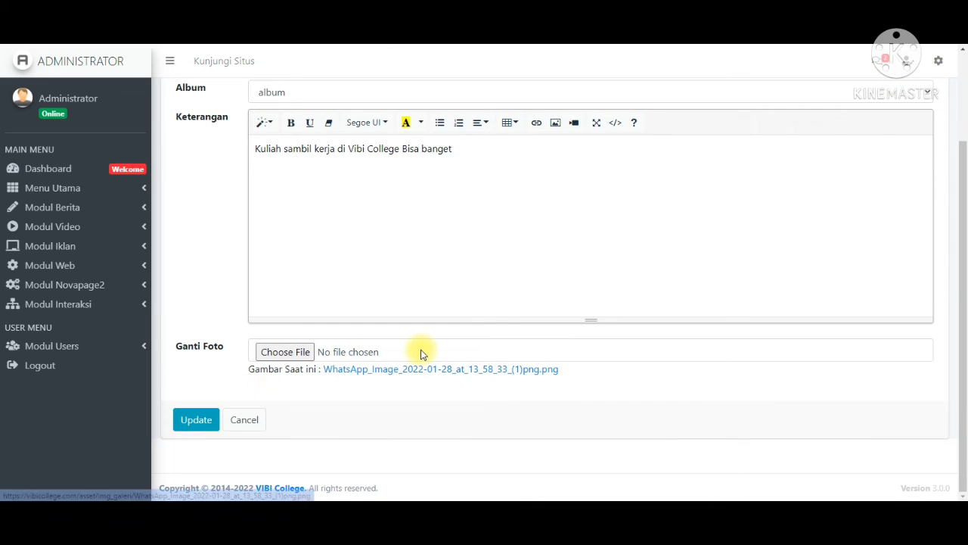
{"action": "left_click_drag", "start_coordinate": [579, 369], "coordinate": [515, 387]}
{"action": "left_click", "coordinate": [514, 387]}
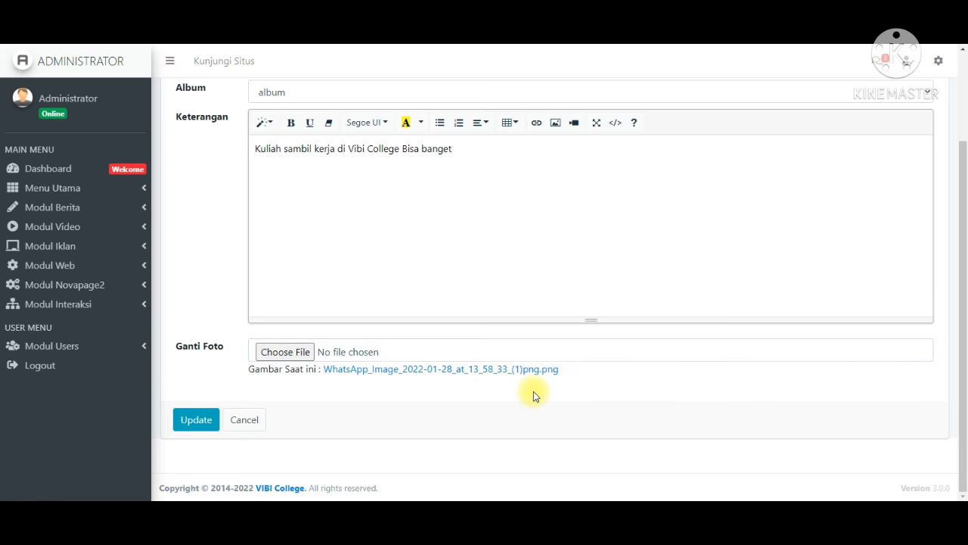
- Switch to Visual Studio Code, look through the akademikvibi project's folders and controllers, and collapse the models folder
{"action": "key", "text": "alt+Tab"}
{"action": "key", "text": "Tab"}
{"action": "key", "text": "Tab"}
{"action": "key", "text": "Tab"}
{"action": "key", "text": "Tab"}
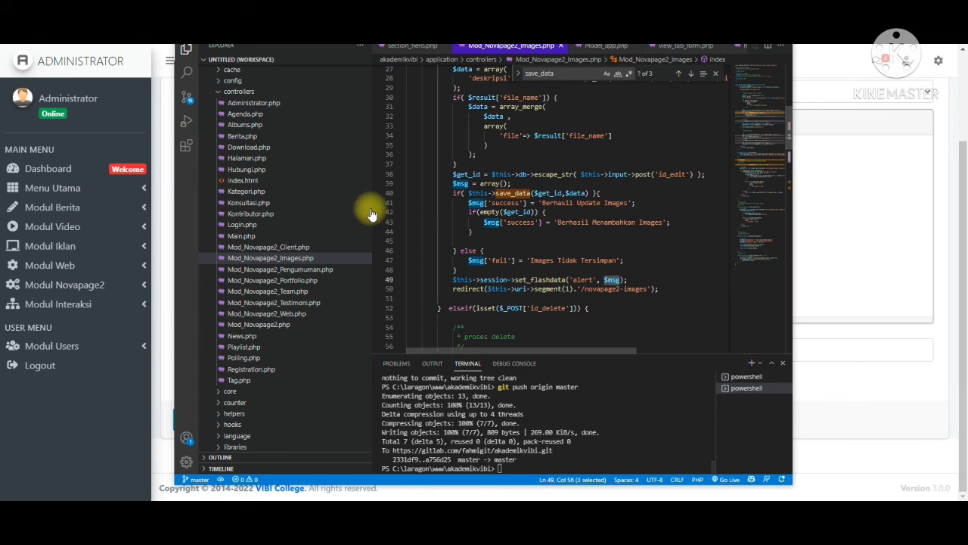
{"action": "scroll", "coordinate": [318, 149], "scroll_direction": "down", "scroll_amount": 5}
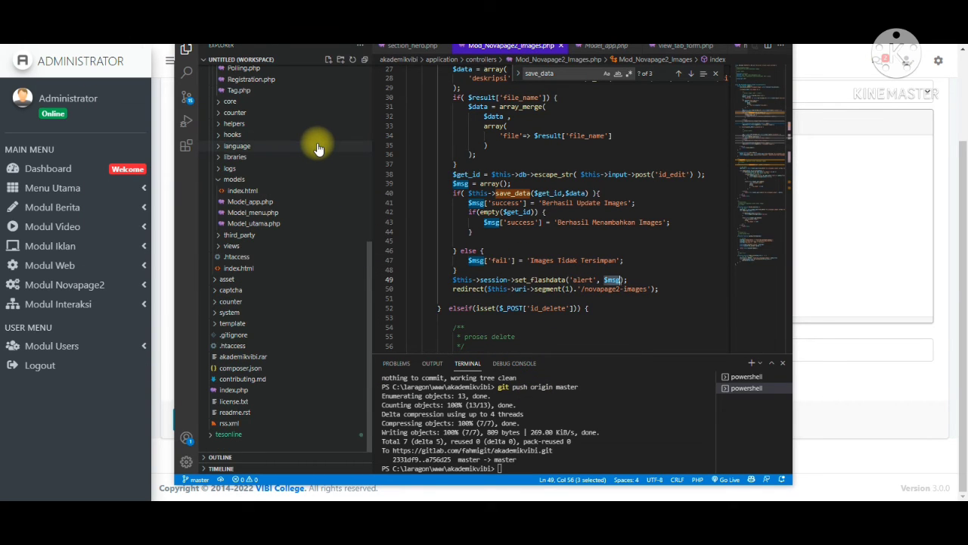
{"action": "scroll", "coordinate": [299, 261], "scroll_direction": "up", "scroll_amount": 4}
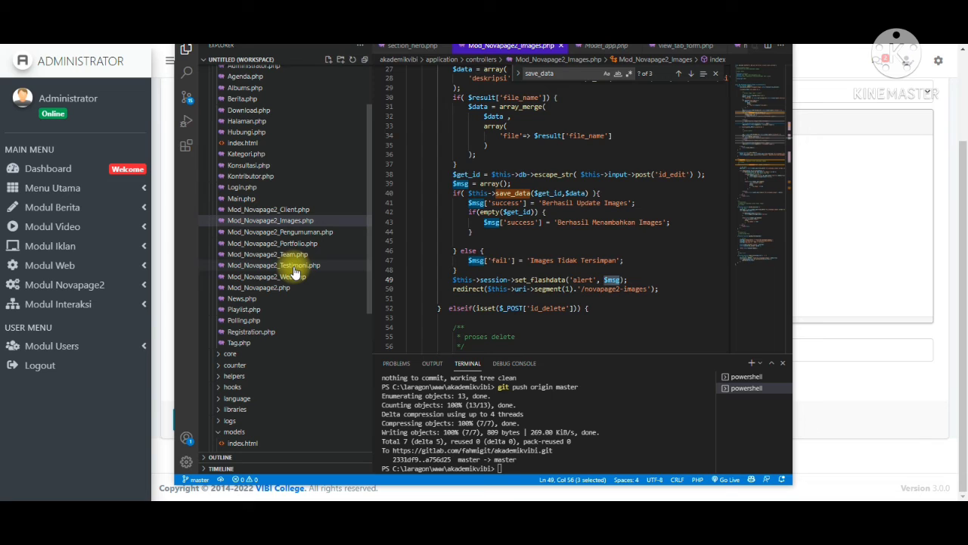
{"action": "scroll", "coordinate": [295, 274], "scroll_direction": "up", "scroll_amount": 5}
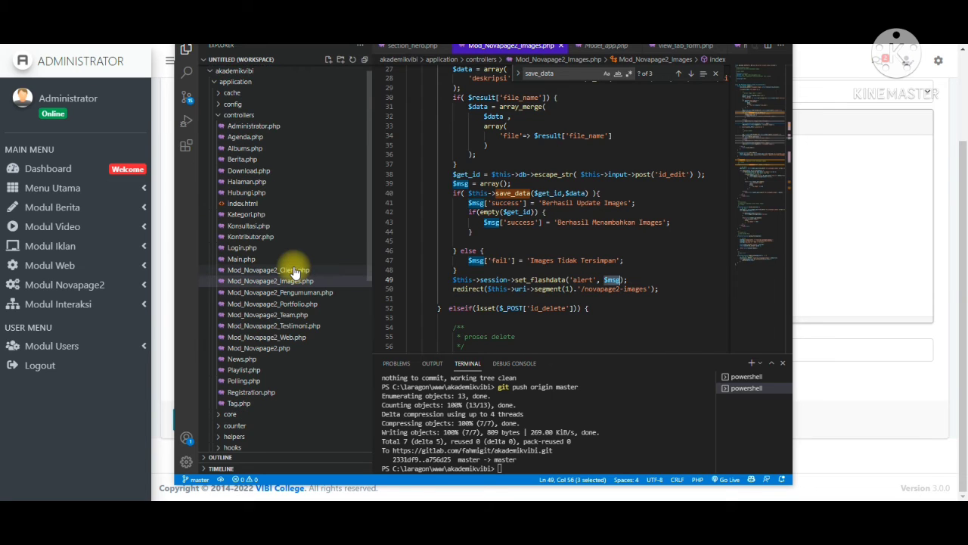
{"action": "scroll", "coordinate": [295, 273], "scroll_direction": "down", "scroll_amount": 3}
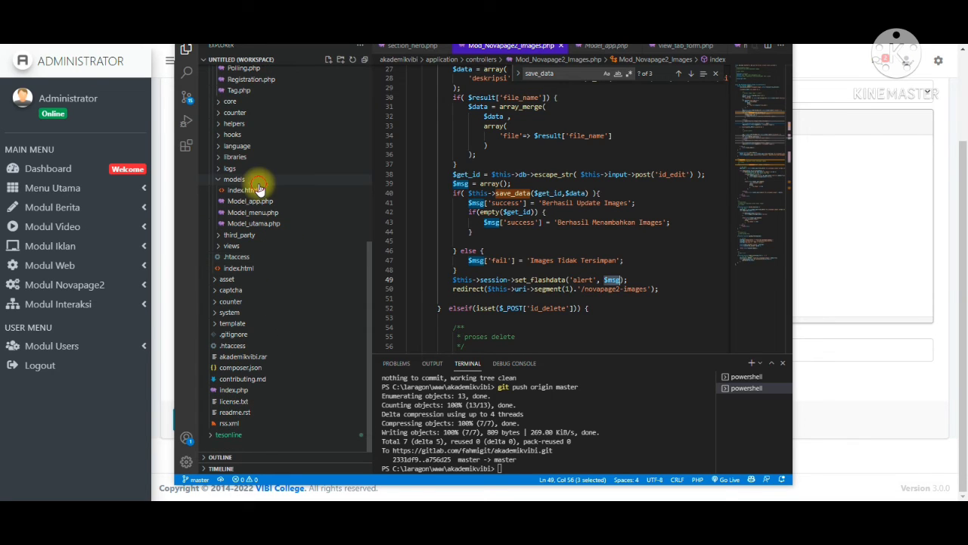
{"action": "key", "text": "Left"}
{"action": "key", "text": "Left"}
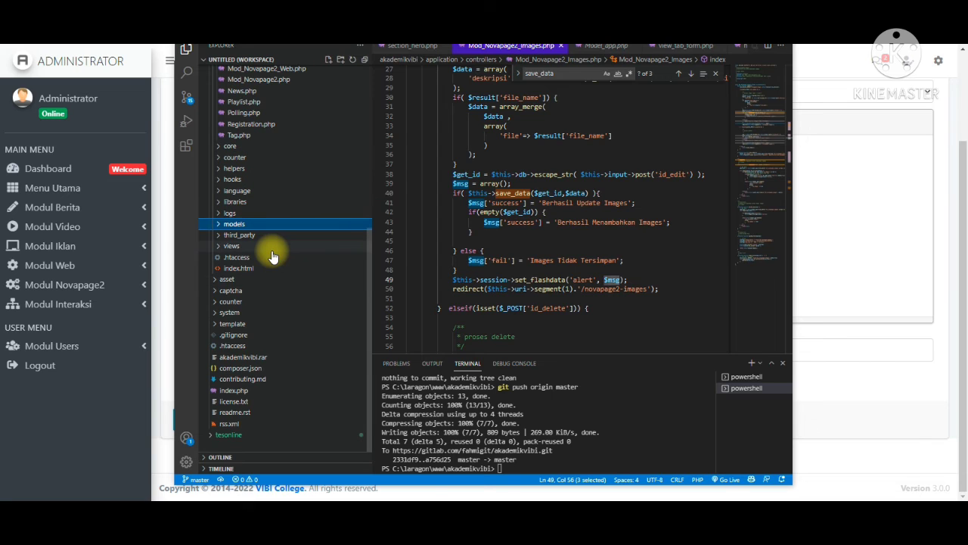
- Open the Mod_Novapage2.php controller and look through its code down to the update_config function
{"action": "scroll", "coordinate": [274, 257], "scroll_direction": "up", "scroll_amount": 3}
{"action": "scroll", "coordinate": [276, 261], "scroll_direction": "up", "scroll_amount": 5}
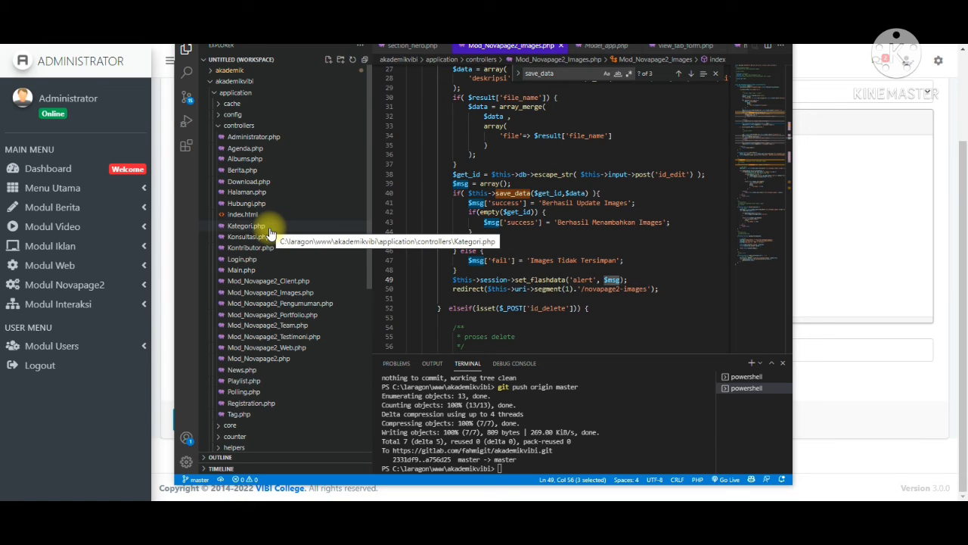
{"action": "left_click", "coordinate": [292, 359]}
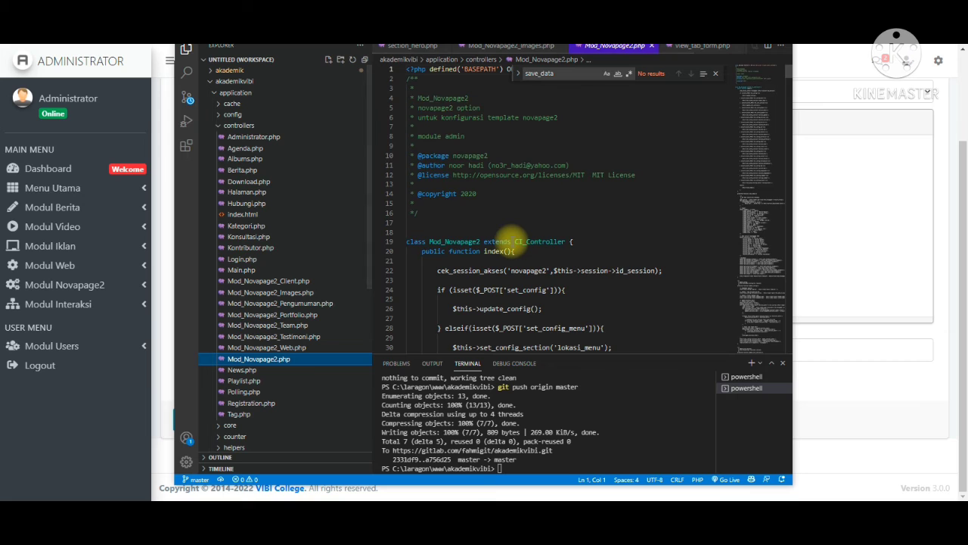
{"action": "left_click", "coordinate": [513, 241]}
{"action": "scroll", "coordinate": [511, 238], "scroll_direction": "down", "scroll_amount": 5}
{"action": "scroll", "coordinate": [512, 241], "scroll_direction": "down", "scroll_amount": 15}
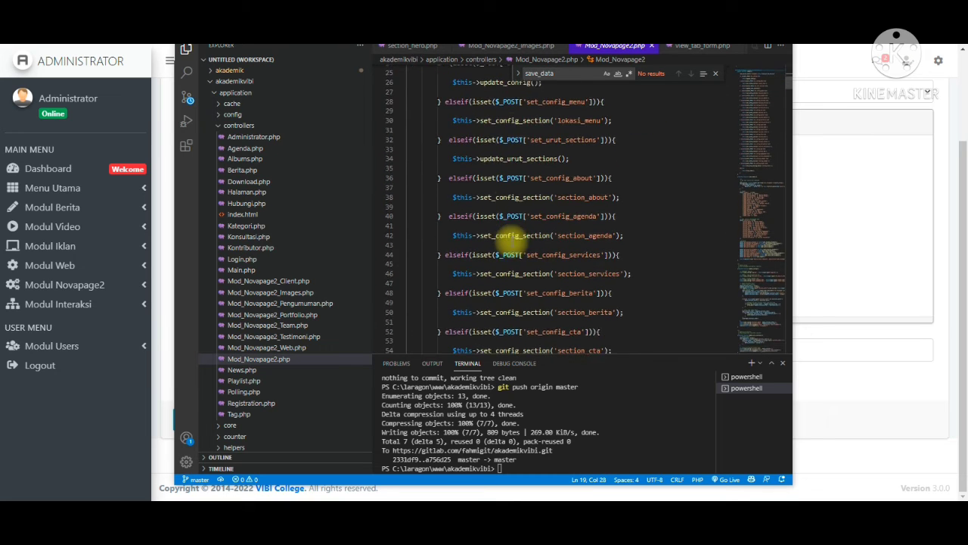
{"action": "scroll", "coordinate": [512, 241], "scroll_direction": "down", "scroll_amount": 20}
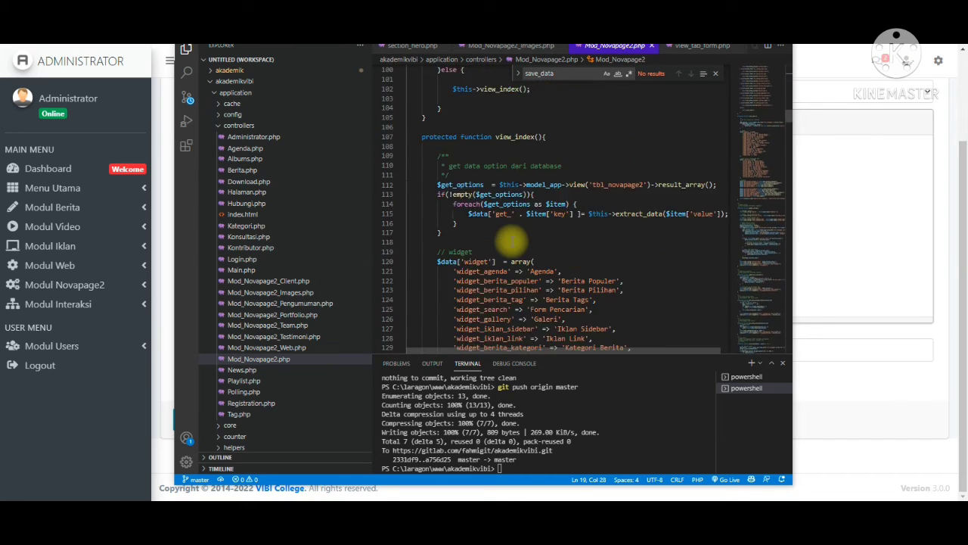
{"action": "scroll", "coordinate": [512, 241], "scroll_direction": "down", "scroll_amount": 7}
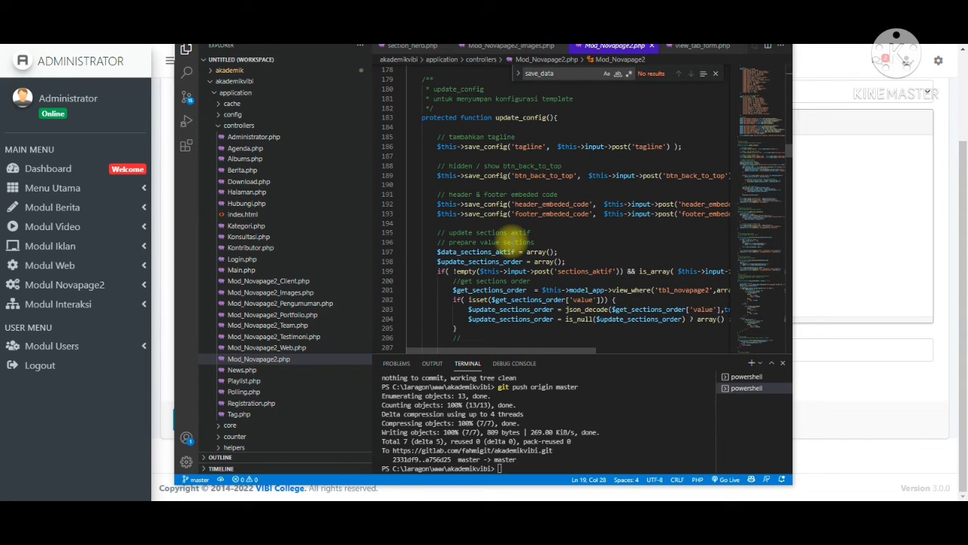
- Search Mod_Novapage2.php for "galler", go through the matches, and clear the search term
{"action": "key", "text": "ctrl+f"}
{"action": "type", "text": "galler"}
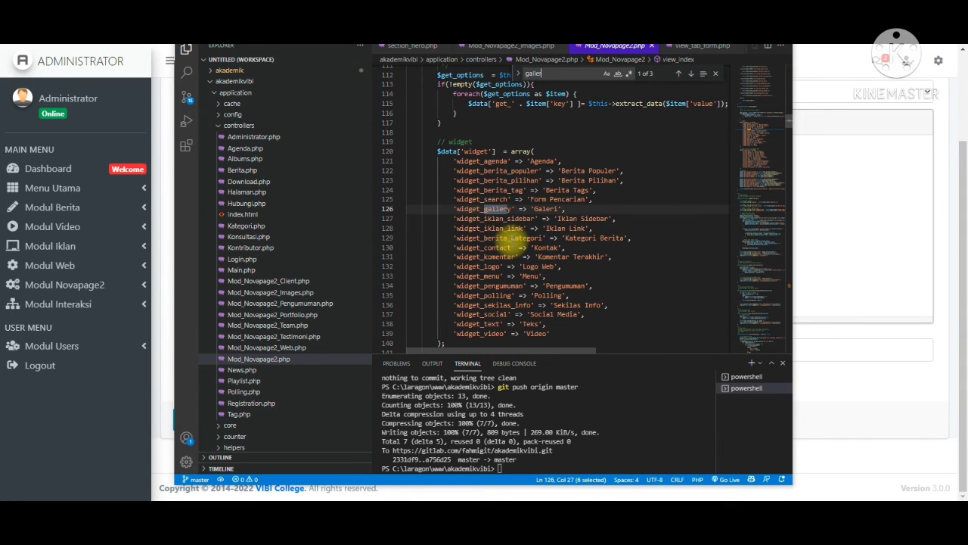
{"action": "key", "text": "Return"}
{"action": "key", "text": "Return"}
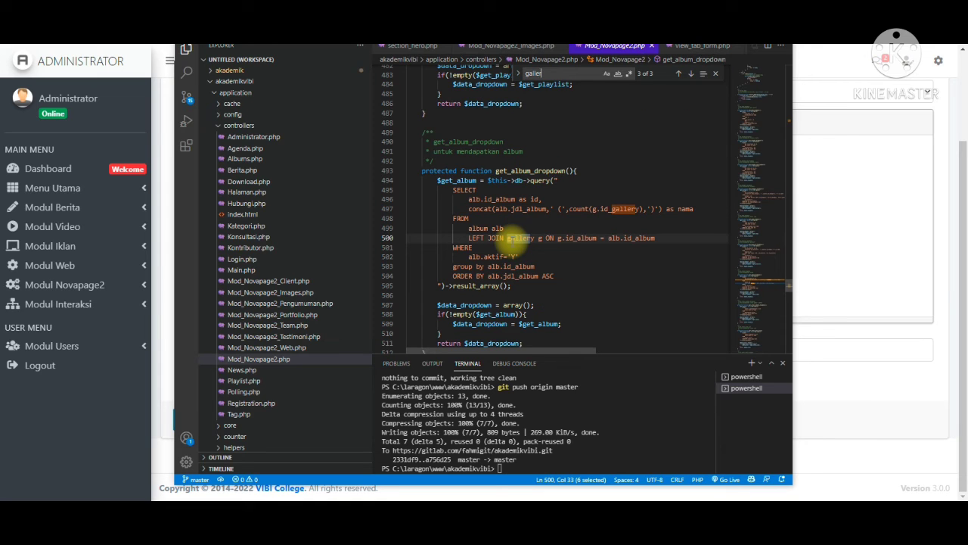
{"action": "key", "text": "Return"}
{"action": "key", "text": "Return"}
{"action": "key", "text": "Return"}
{"action": "key", "text": "Return"}
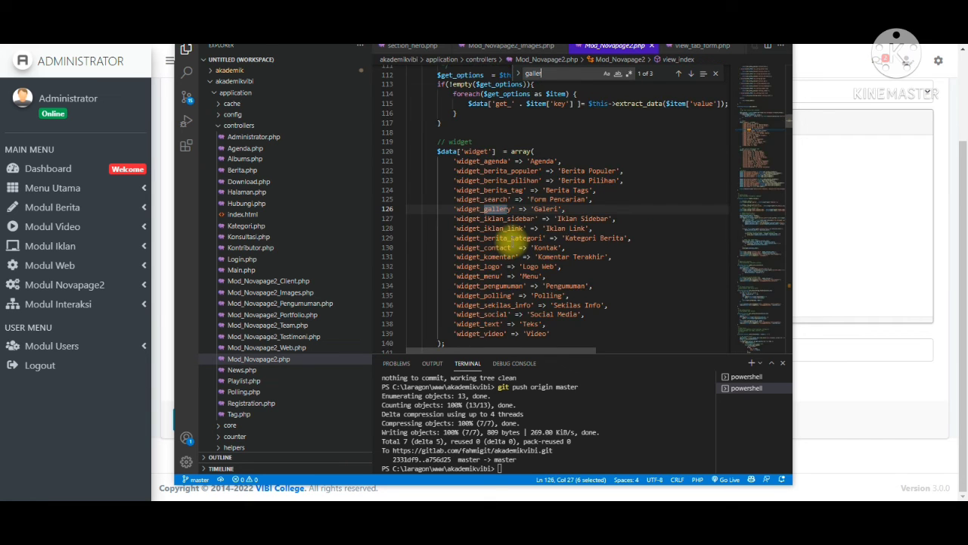
{"action": "key", "text": "BackSpace"}
{"action": "key", "text": "BackSpace"}
{"action": "key", "text": "BackSpace"}
{"action": "key", "text": "BackSpace"}
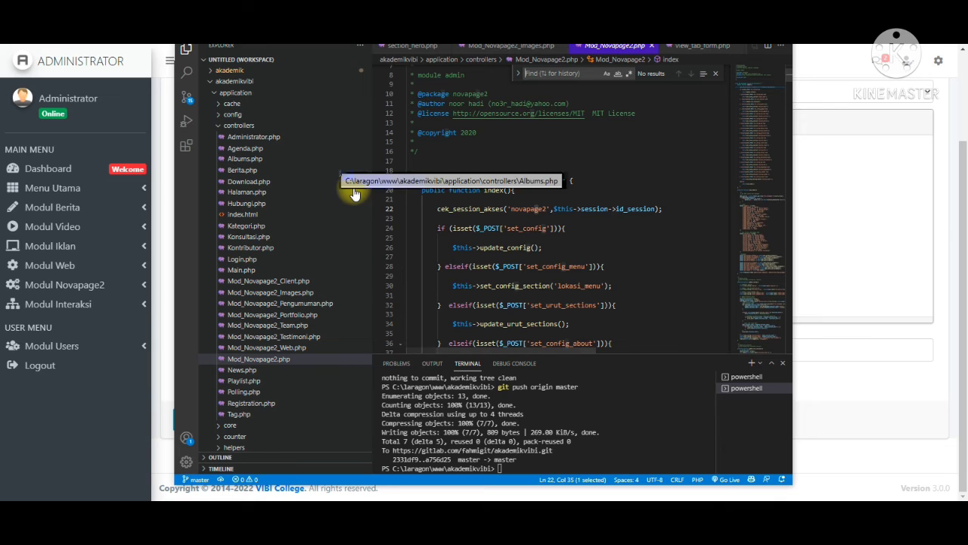
- Open the Administrator.php controller, search it for "jpg", and examine the allowed upload types in the identitaswebsite function
{"action": "left_click", "coordinate": [300, 142]}
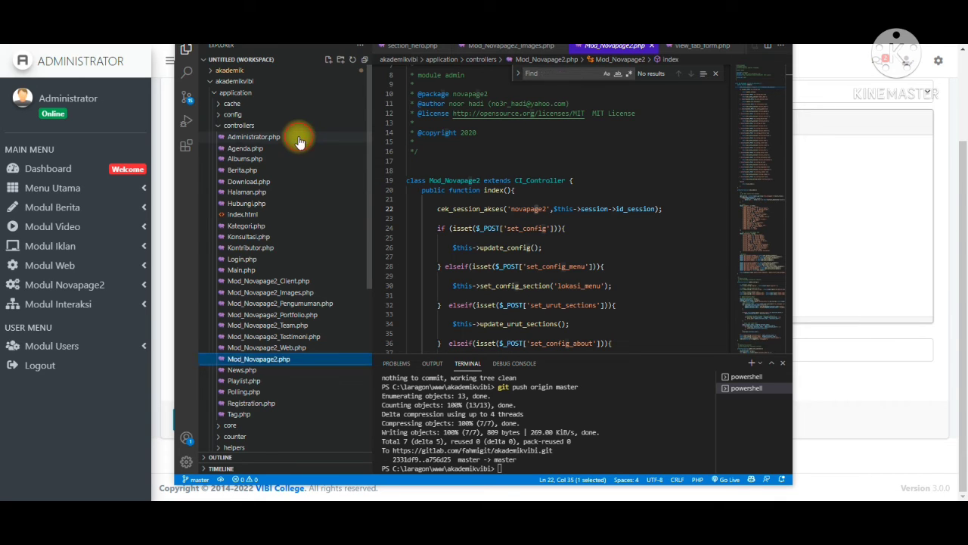
{"action": "left_click", "coordinate": [298, 139]}
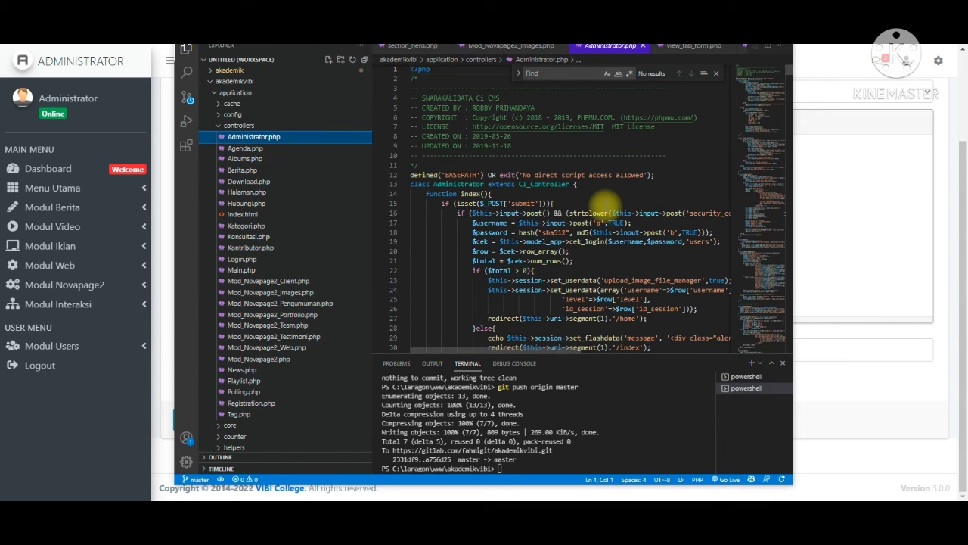
{"action": "key", "text": "ctrl+f"}
{"action": "type", "text": "jpg"}
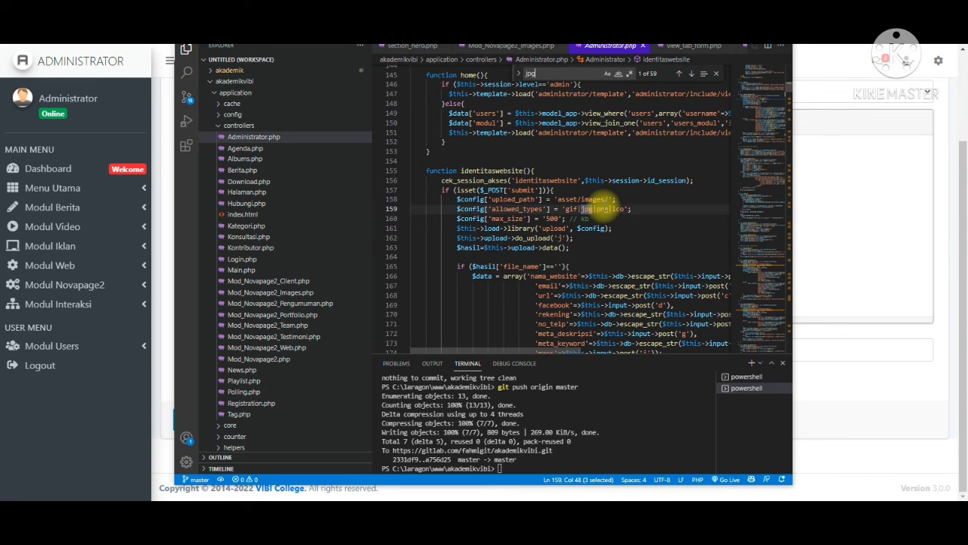
{"action": "left_click", "coordinate": [626, 209]}
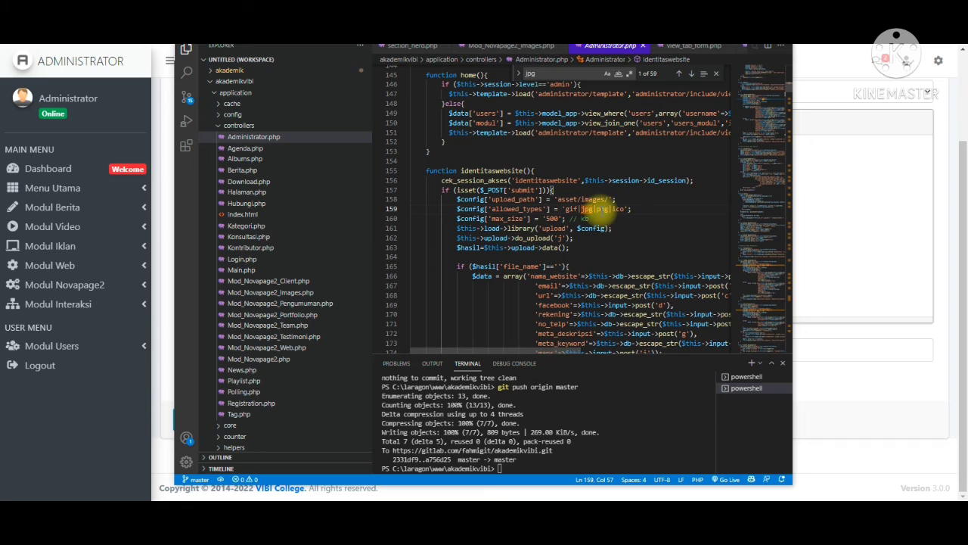
{"action": "left_click", "coordinate": [567, 209]}
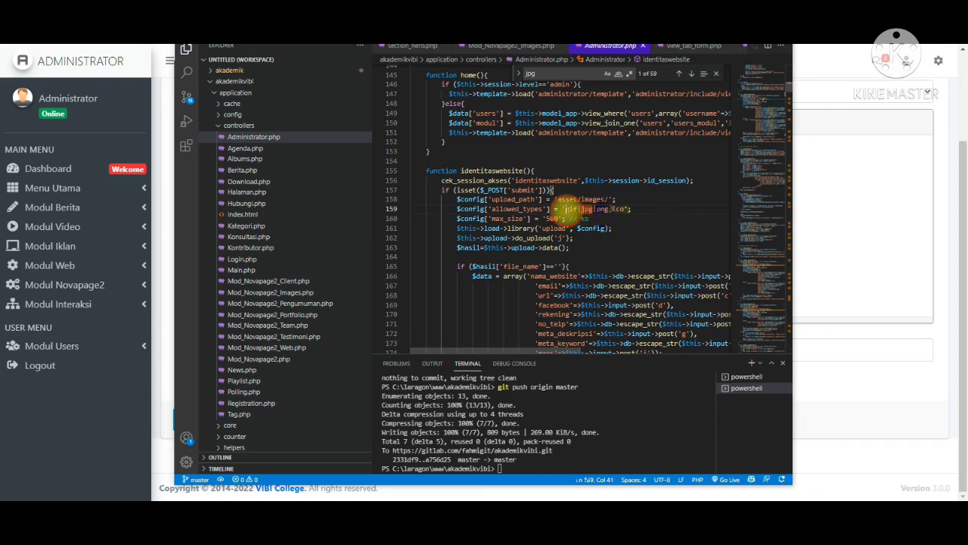
{"action": "left_click", "coordinate": [622, 209]}
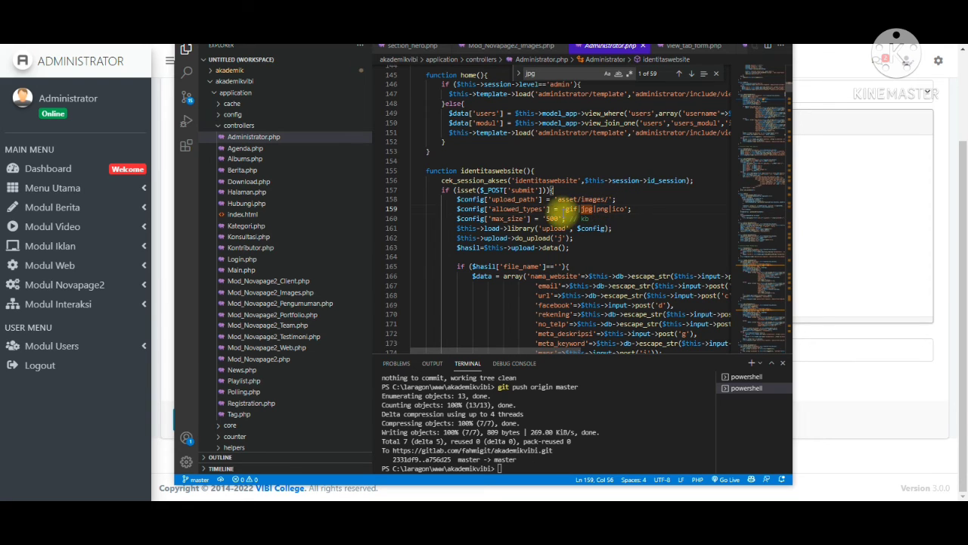
{"action": "left_click", "coordinate": [572, 209]}
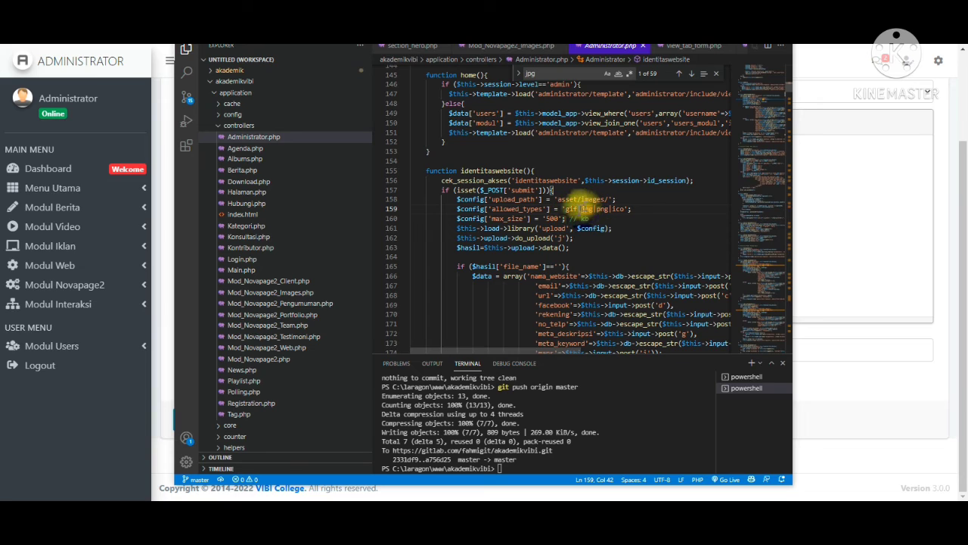
{"action": "double_click", "coordinate": [585, 209]}
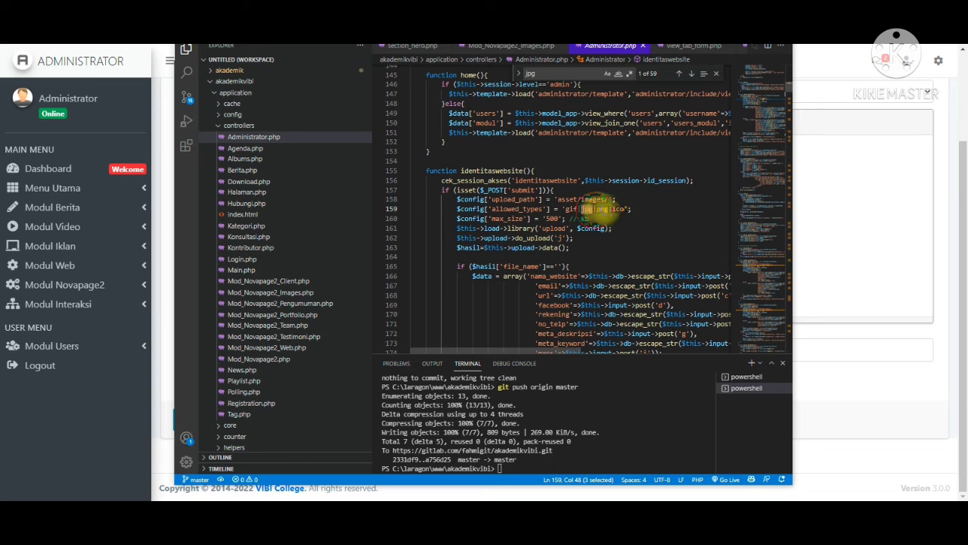
{"action": "left_click", "coordinate": [604, 209]}
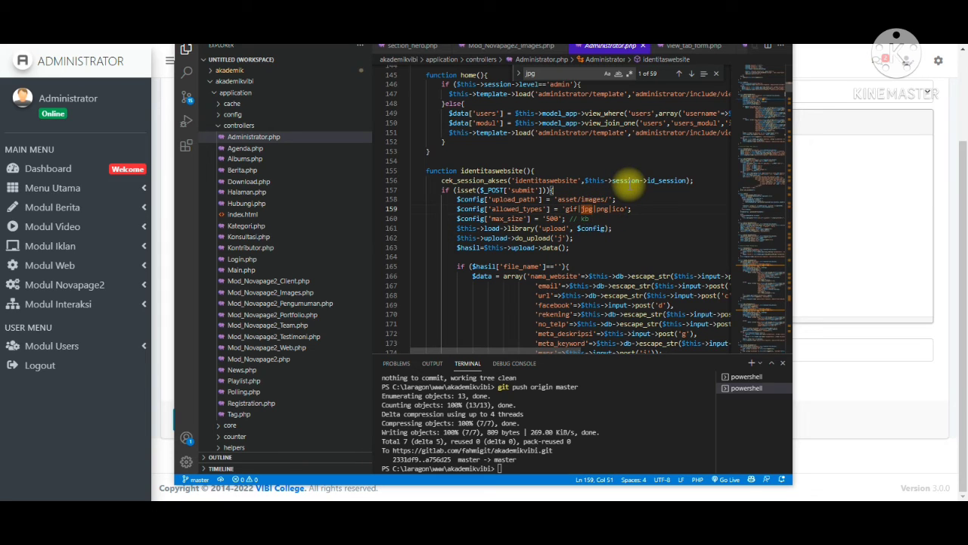
- Step through the further "jpg" matches in Administrator.php, checking the allowed upload types function by function up to tambah_iklanatas
{"action": "left_click", "coordinate": [691, 74]}
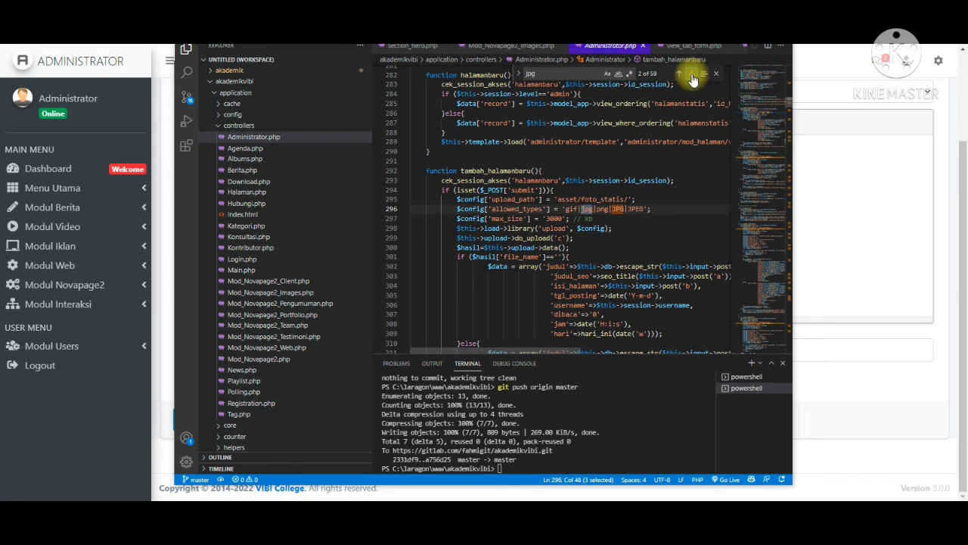
{"action": "left_click", "coordinate": [692, 74]}
{"action": "left_click", "coordinate": [691, 75]}
{"action": "left_click", "coordinate": [691, 74]}
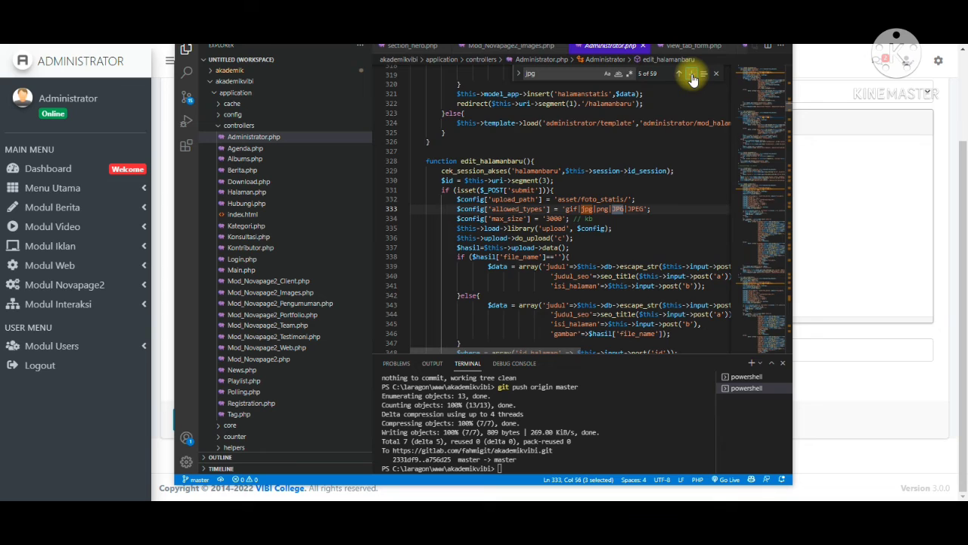
{"action": "left_click", "coordinate": [692, 74]}
{"action": "left_click", "coordinate": [691, 74]}
{"action": "left_click", "coordinate": [691, 74]}
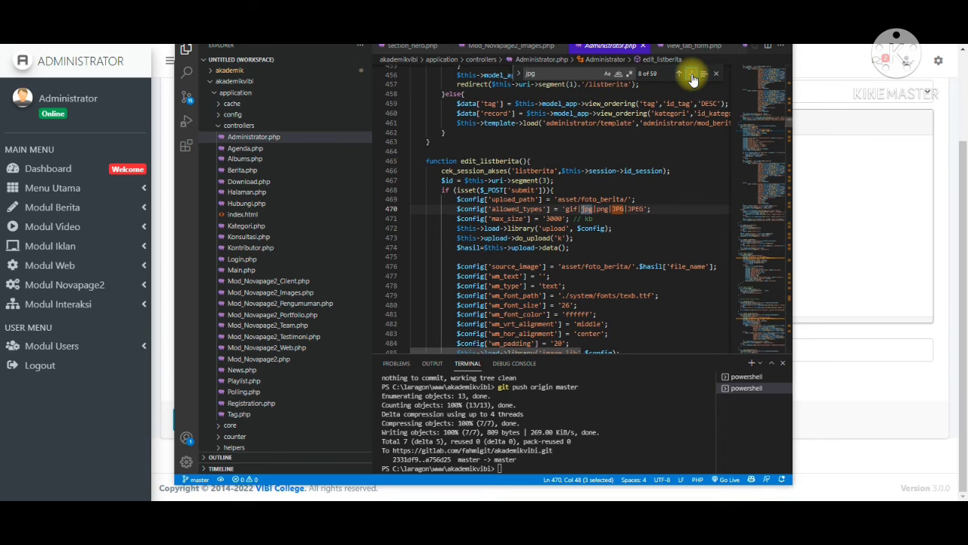
{"action": "left_click", "coordinate": [692, 74]}
{"action": "left_click", "coordinate": [692, 74]}
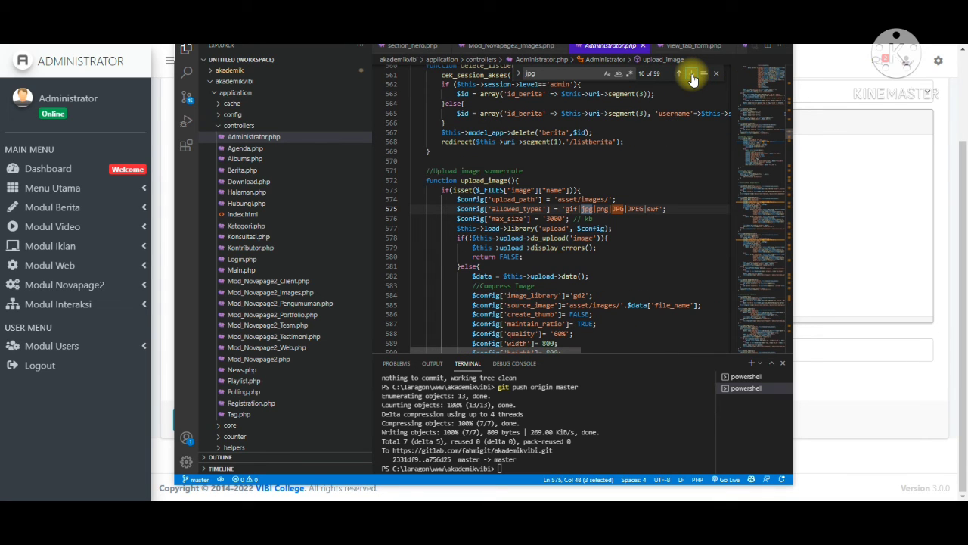
{"action": "left_click", "coordinate": [691, 74]}
{"action": "left_click", "coordinate": [691, 74]}
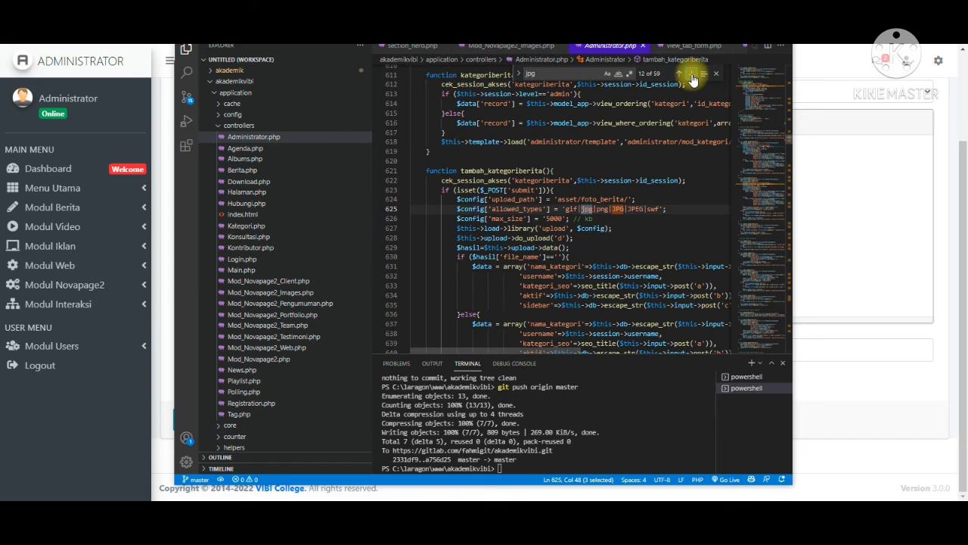
{"action": "left_click", "coordinate": [692, 74]}
{"action": "left_click", "coordinate": [691, 74]}
{"action": "left_click", "coordinate": [692, 74]}
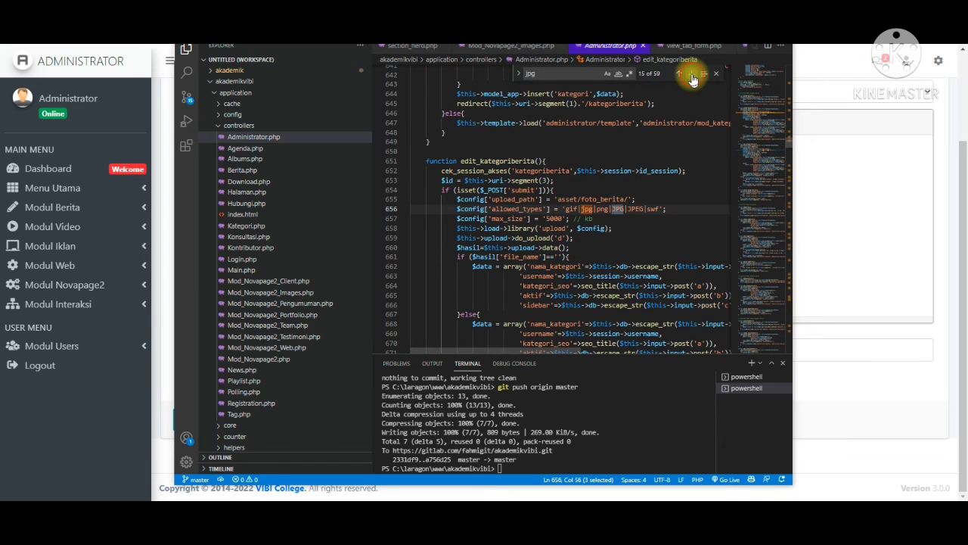
{"action": "left_click", "coordinate": [691, 74]}
{"action": "left_click", "coordinate": [692, 74]}
{"action": "left_click", "coordinate": [692, 74]}
{"action": "left_click", "coordinate": [691, 74]}
{"action": "left_click", "coordinate": [691, 75]}
{"action": "left_click", "coordinate": [691, 74]}
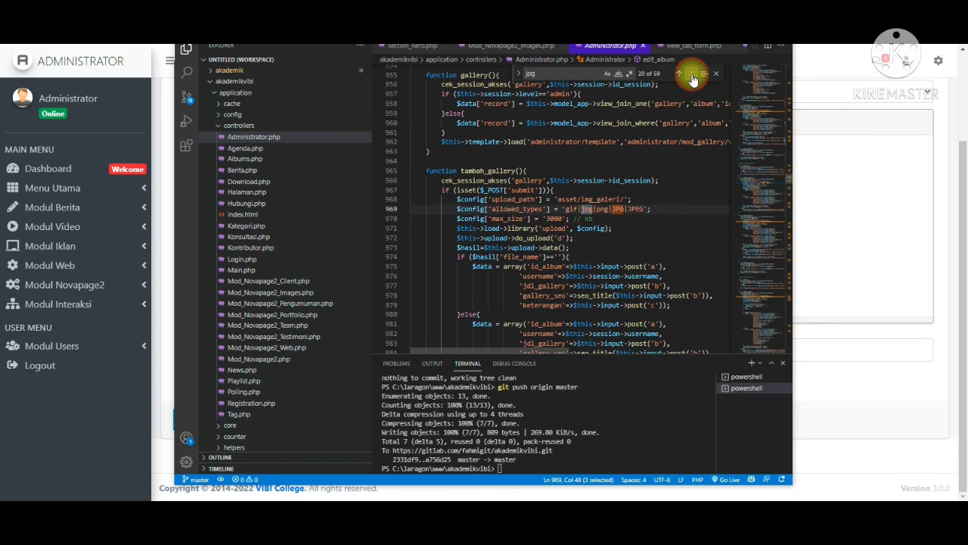
{"action": "left_click", "coordinate": [692, 74]}
{"action": "left_click", "coordinate": [691, 74]}
{"action": "left_click", "coordinate": [691, 75]}
{"action": "left_click", "coordinate": [691, 74]}
{"action": "left_click", "coordinate": [691, 74]}
{"action": "left_click", "coordinate": [692, 74]}
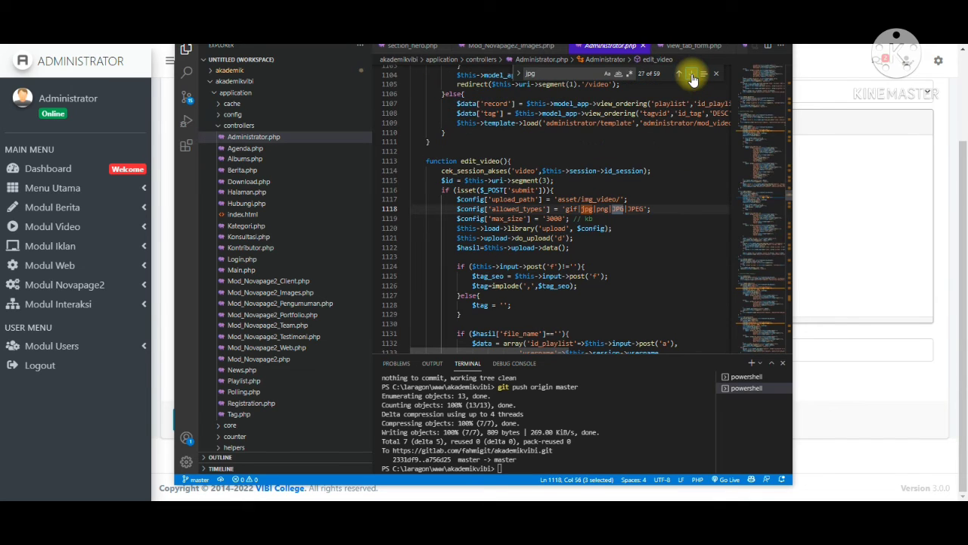
{"action": "left_click", "coordinate": [691, 74]}
{"action": "left_click", "coordinate": [691, 74]}
{"action": "left_click", "coordinate": [691, 74]}
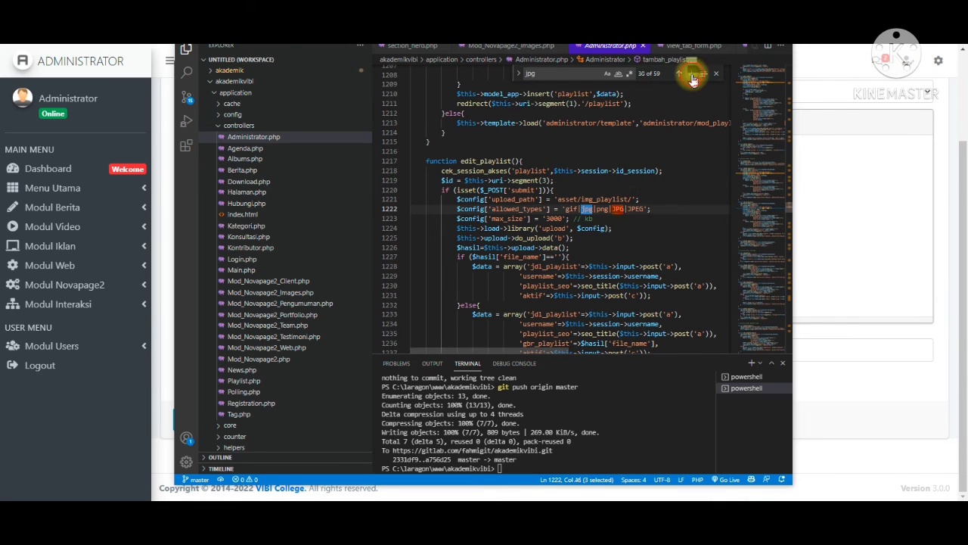
{"action": "left_click", "coordinate": [691, 74]}
{"action": "left_click", "coordinate": [691, 74]}
- Search Administrator.php for "gallery" instead and step through the matches in the gallery function
{"action": "double_click", "coordinate": [531, 73]}
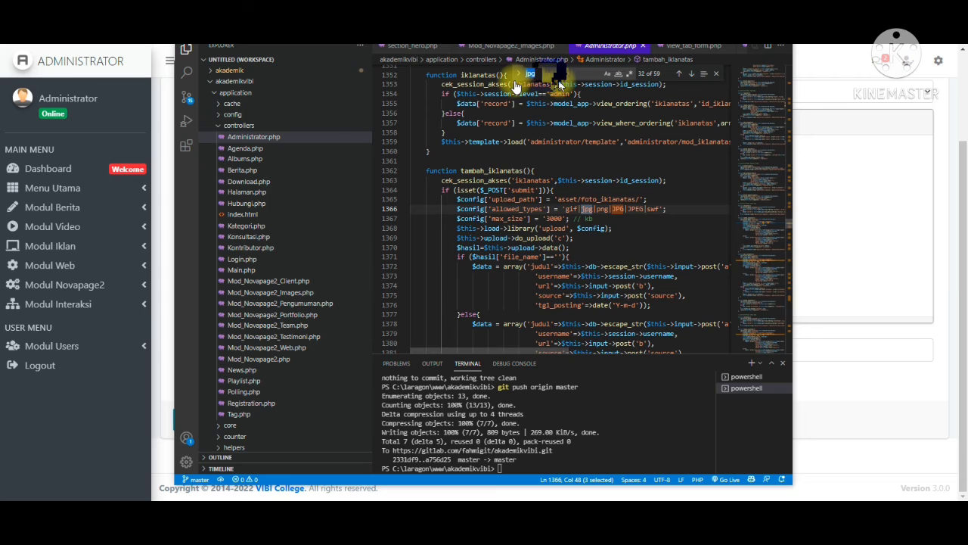
{"action": "type", "text": "gall"}
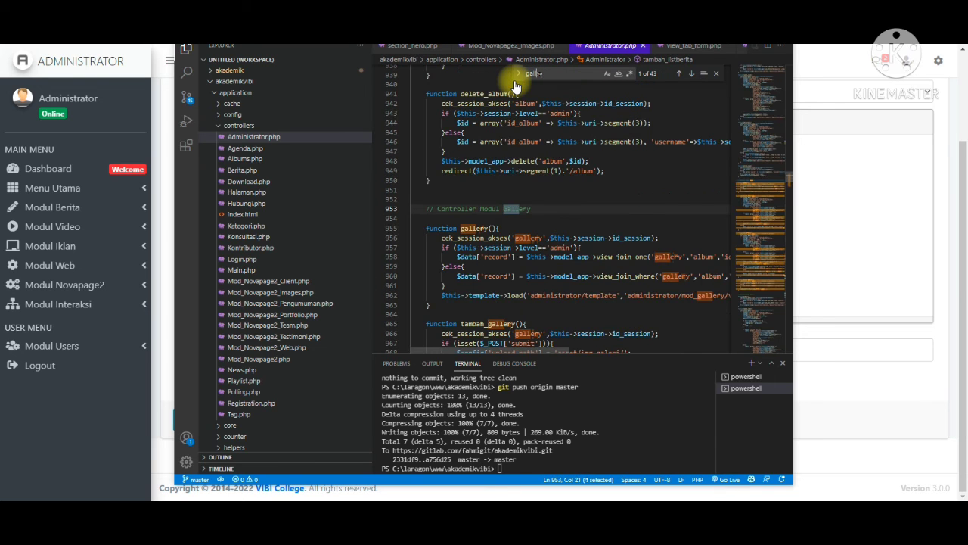
{"action": "type", "text": "ery"}
{"action": "key", "text": "Return"}
{"action": "key", "text": "Return"}
{"action": "key", "text": "Return"}
{"action": "key", "text": "Return"}
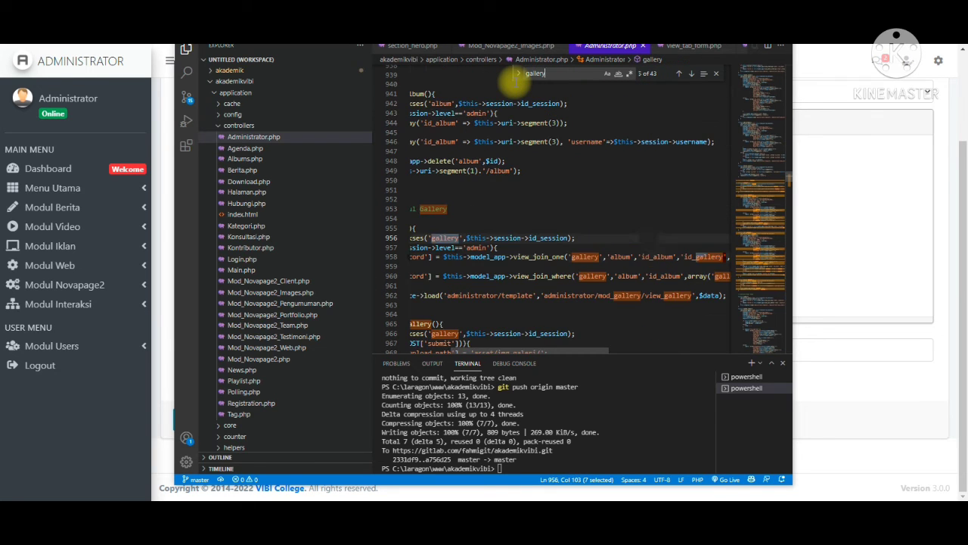
{"action": "key", "text": "Return"}
{"action": "key", "text": "Return"}
{"action": "key", "text": "Return"}
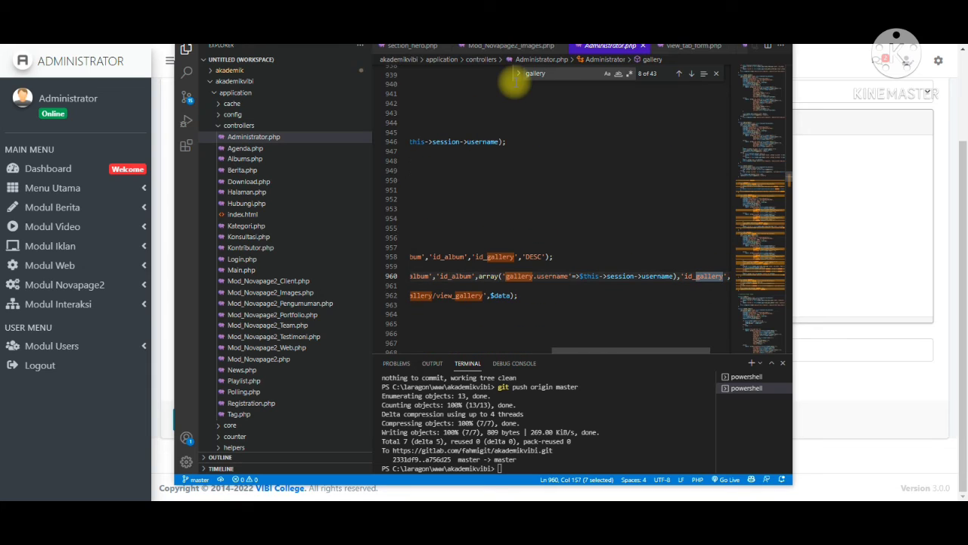
{"action": "key", "text": "Return"}
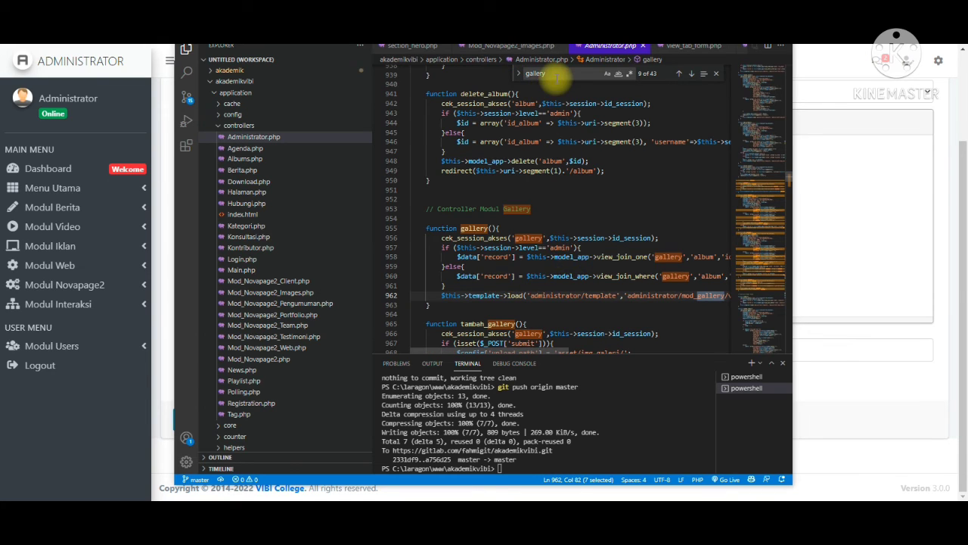
- Step through the "gallery" matches in the tambah_gallery function to its template load line, just above edit_gallery
{"action": "key", "text": "Return"}
{"action": "key", "text": "Return"}
{"action": "key", "text": "Return"}
{"action": "key", "text": "Return"}
{"action": "key", "text": "Return"}
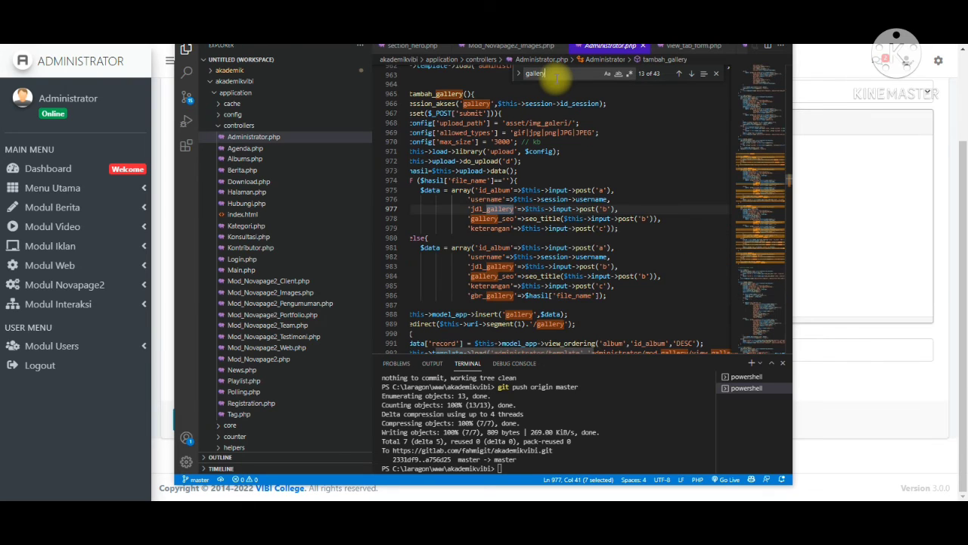
{"action": "key", "text": "Return"}
{"action": "key", "text": "Return"}
{"action": "key", "text": "Return"}
{"action": "key", "text": "Return"}
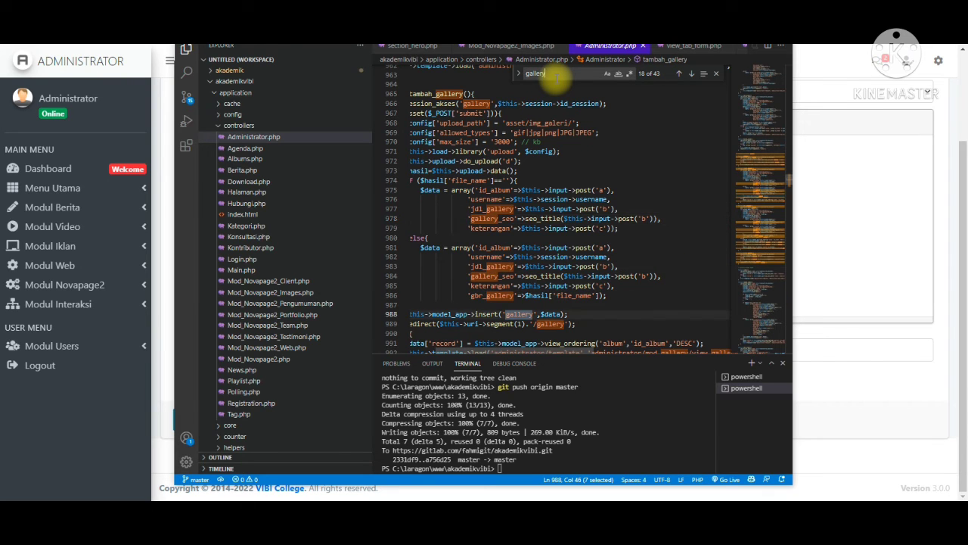
{"action": "key", "text": "Return"}
{"action": "key", "text": "Return"}
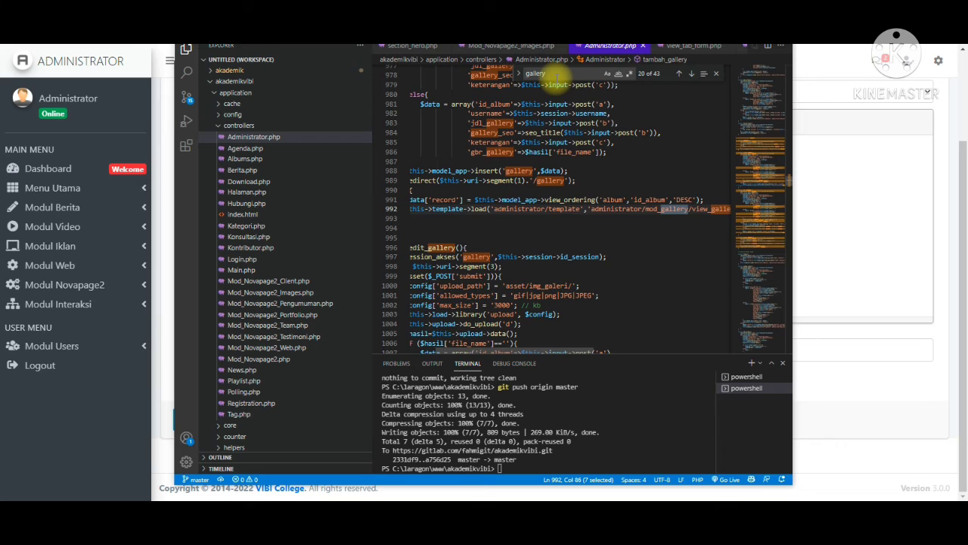
- Examine the upload settings of the functions following tambah_gallery in Administrator.php, from edit_gallery through tambah_video to edit_video
{"action": "scroll", "coordinate": [583, 98], "scroll_direction": "down", "scroll_amount": 1}
{"action": "key", "text": "Return"}
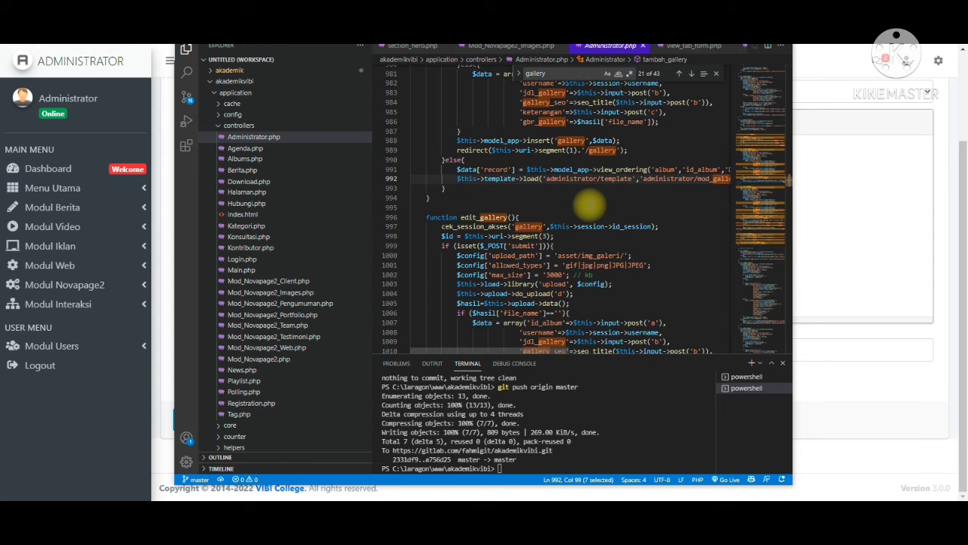
{"action": "scroll", "coordinate": [589, 202], "scroll_direction": "down", "scroll_amount": 3}
{"action": "scroll", "coordinate": [589, 203], "scroll_direction": "down", "scroll_amount": 20}
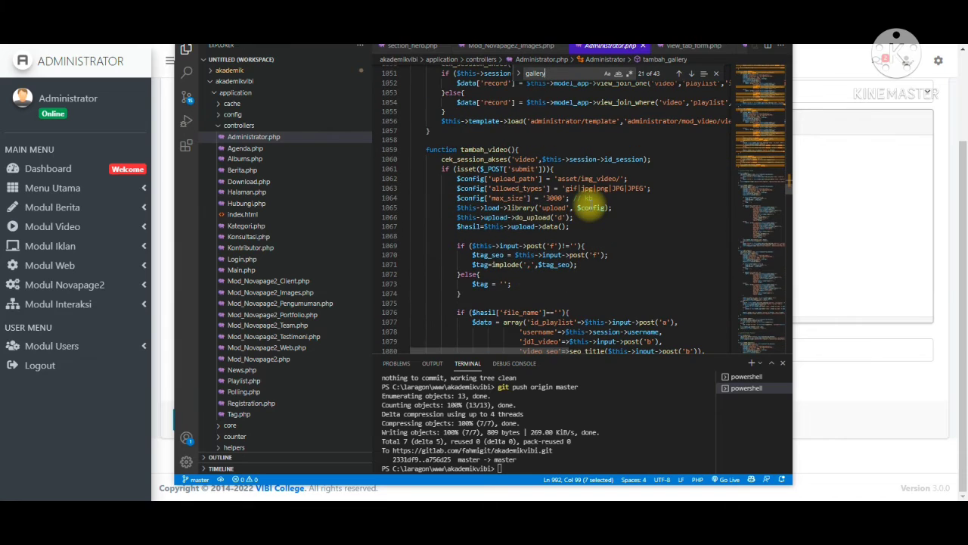
{"action": "scroll", "coordinate": [591, 205], "scroll_direction": "down", "scroll_amount": 2}
{"action": "scroll", "coordinate": [591, 204], "scroll_direction": "down", "scroll_amount": 1}
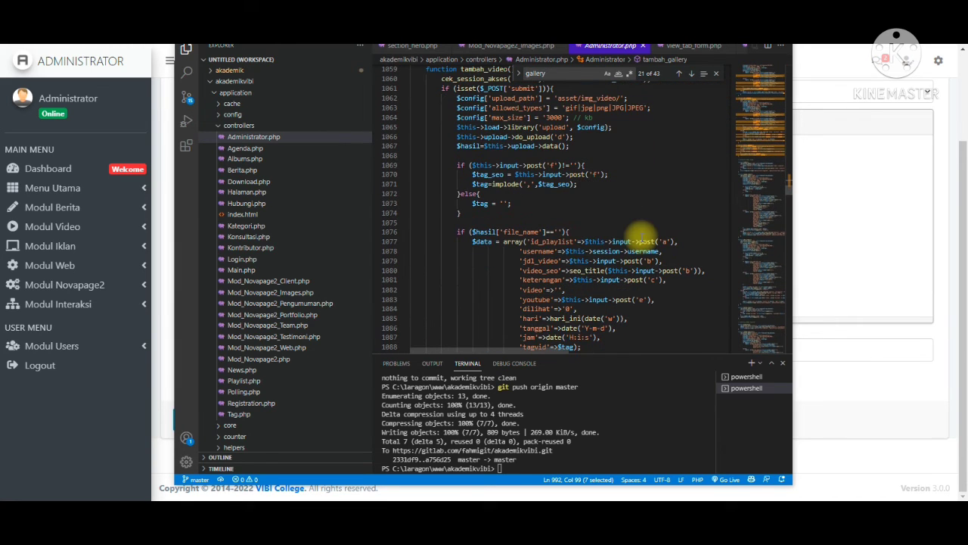
{"action": "left_click_drag", "start_coordinate": [636, 353], "coordinate": [628, 407]}
{"action": "scroll", "coordinate": [616, 357], "scroll_direction": "down", "scroll_amount": 2}
{"action": "scroll", "coordinate": [613, 356], "scroll_direction": "down", "scroll_amount": 13}
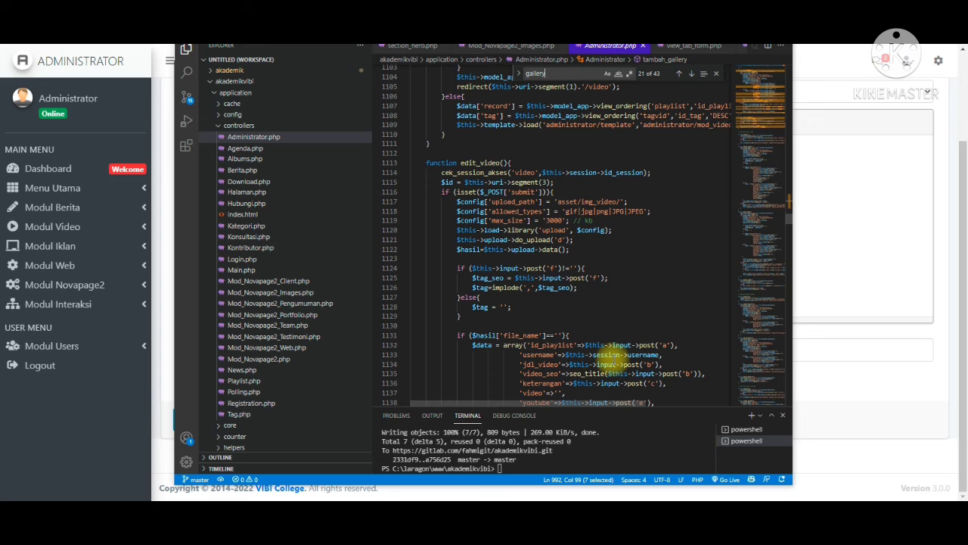
{"action": "scroll", "coordinate": [609, 358], "scroll_direction": "down", "scroll_amount": 1}
{"action": "scroll", "coordinate": [613, 355], "scroll_direction": "down", "scroll_amount": 1}
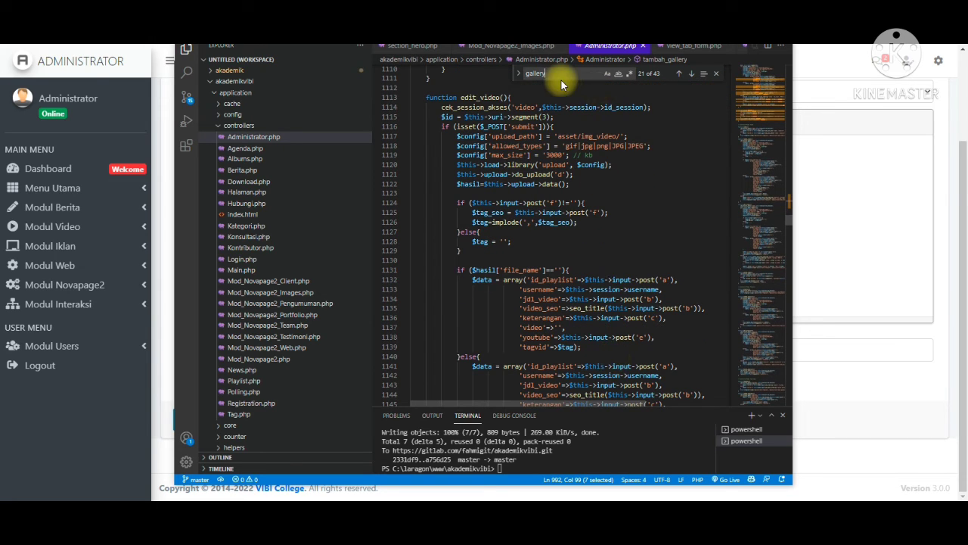
- Search Administrator.php for "edit_gallery" and examine that function's upload configuration
{"action": "left_click", "coordinate": [524, 73]}
{"action": "type", "text": "edit_"}
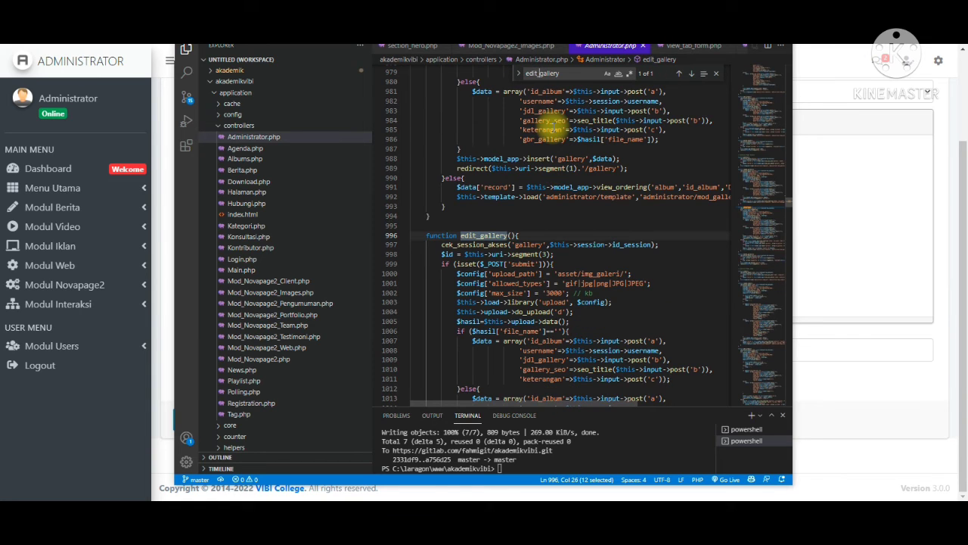
{"action": "scroll", "coordinate": [586, 302], "scroll_direction": "down", "scroll_amount": 3}
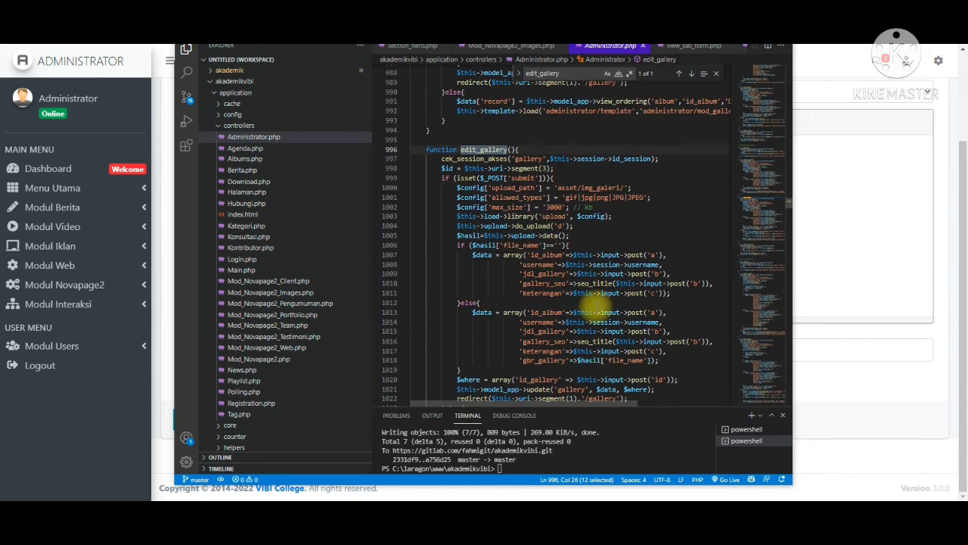
{"action": "scroll", "coordinate": [590, 318], "scroll_direction": "down", "scroll_amount": 1}
{"action": "left_click", "coordinate": [593, 315]}
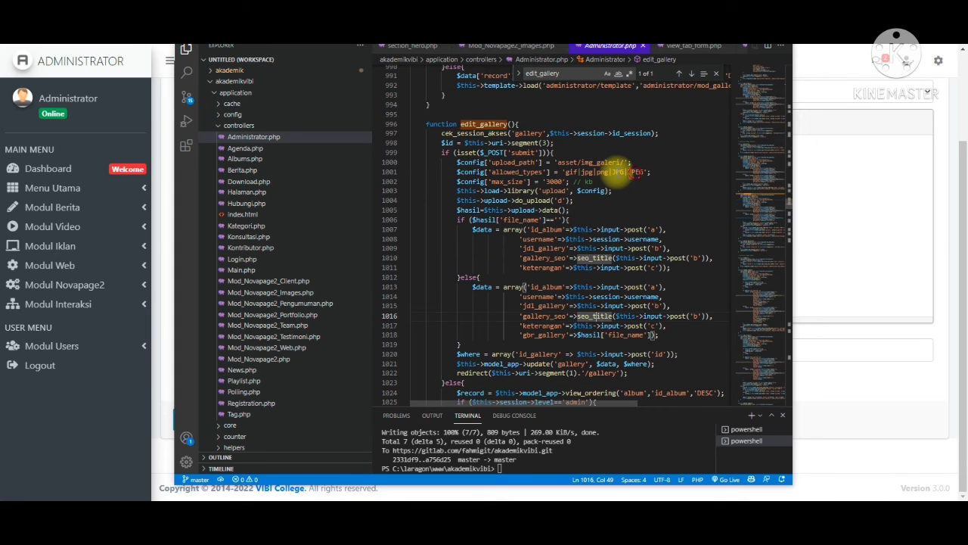
- Append jpeg and PNG to the allowed_types list in the edit_gallery function of Administrator.php
{"action": "left_click", "coordinate": [629, 172]}
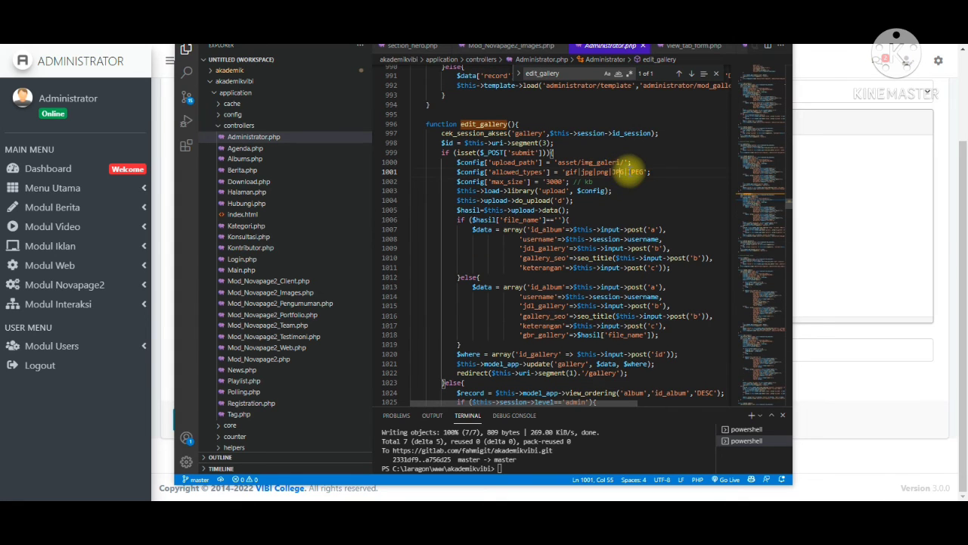
{"action": "left_click", "coordinate": [612, 172]}
{"action": "left_click", "coordinate": [594, 172]}
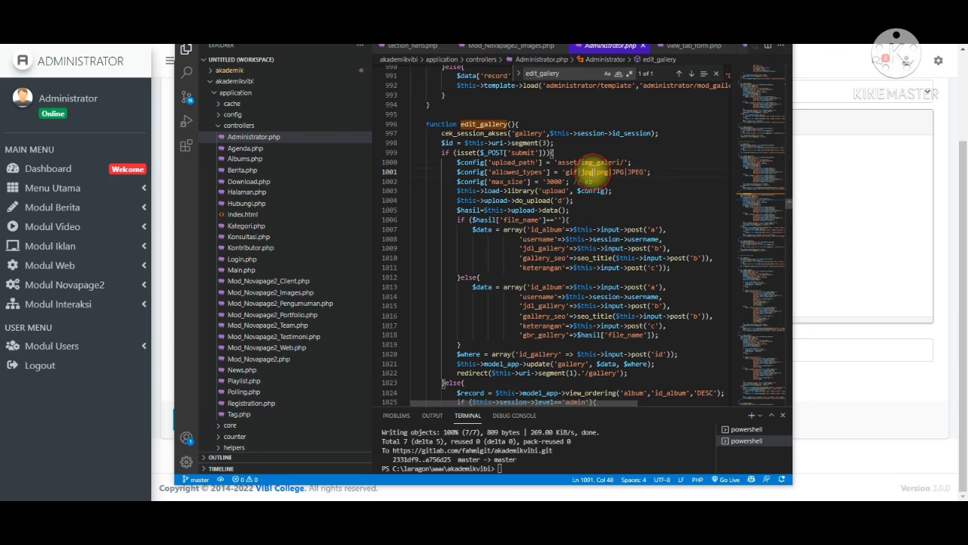
{"action": "left_click", "coordinate": [641, 172]}
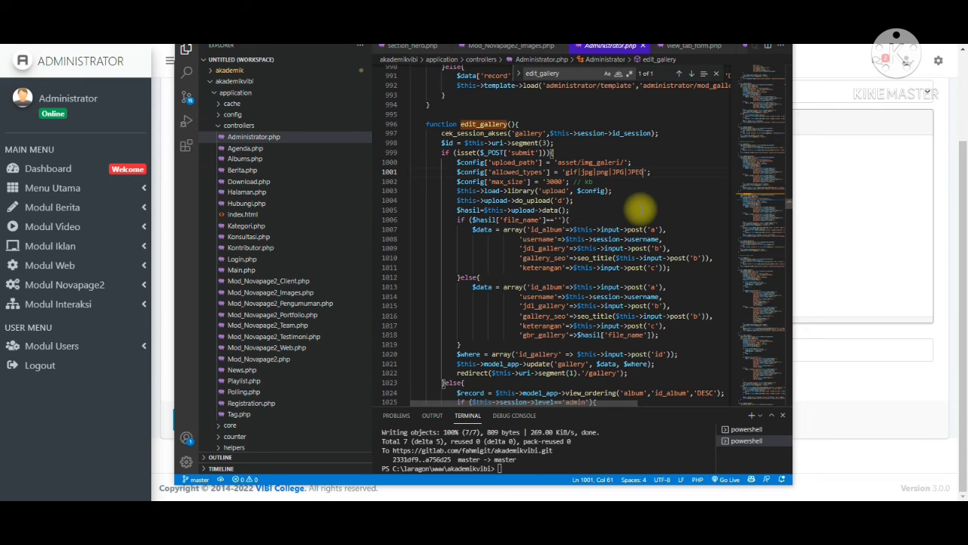
{"action": "type", "text": "|jpeg"}
{"action": "left_click_drag", "start_coordinate": [663, 171], "coordinate": [609, 182]}
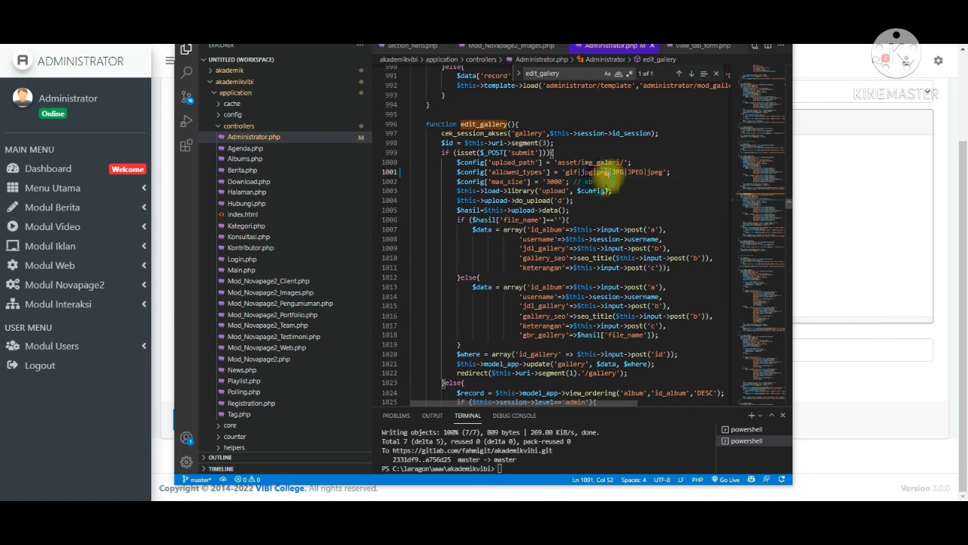
{"action": "left_click", "coordinate": [615, 184]}
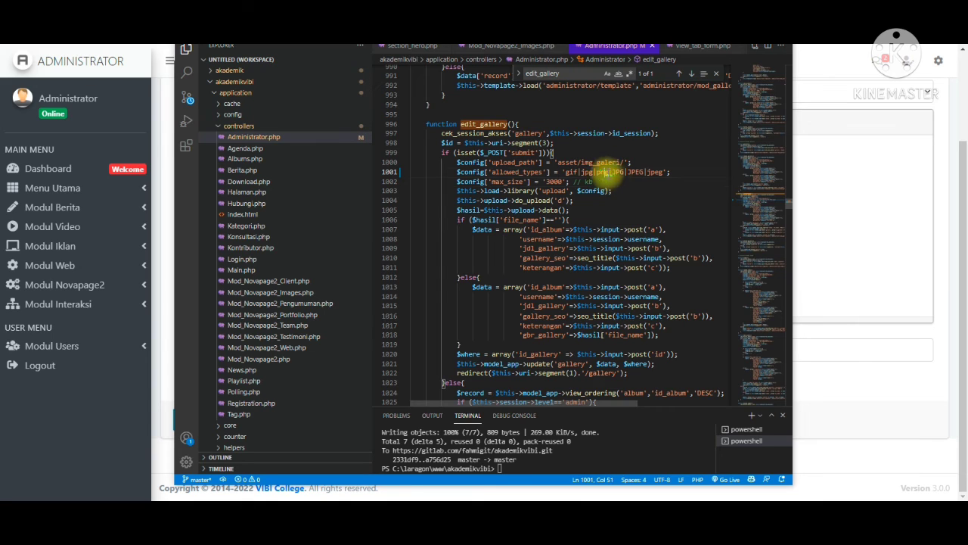
{"action": "left_click", "coordinate": [659, 174]}
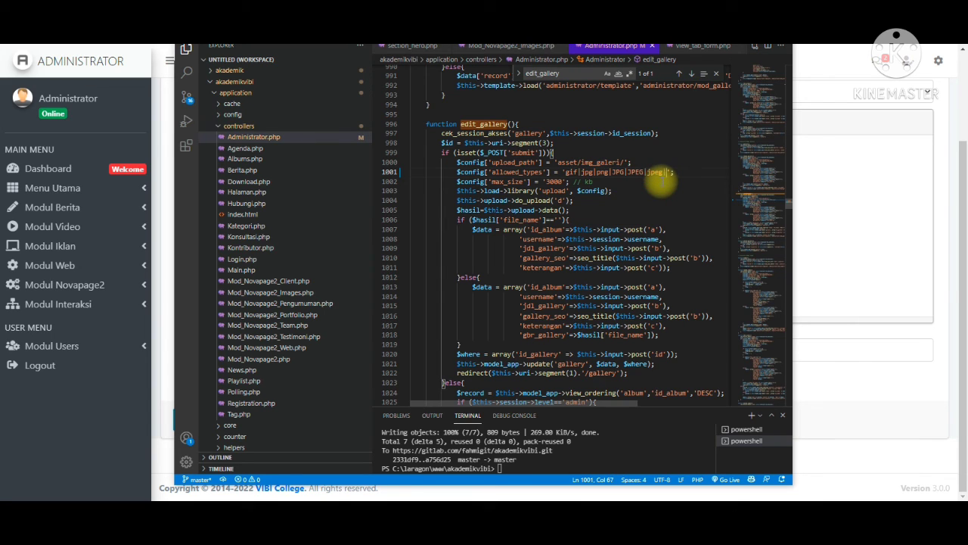
{"action": "type", "text": "|PN"}
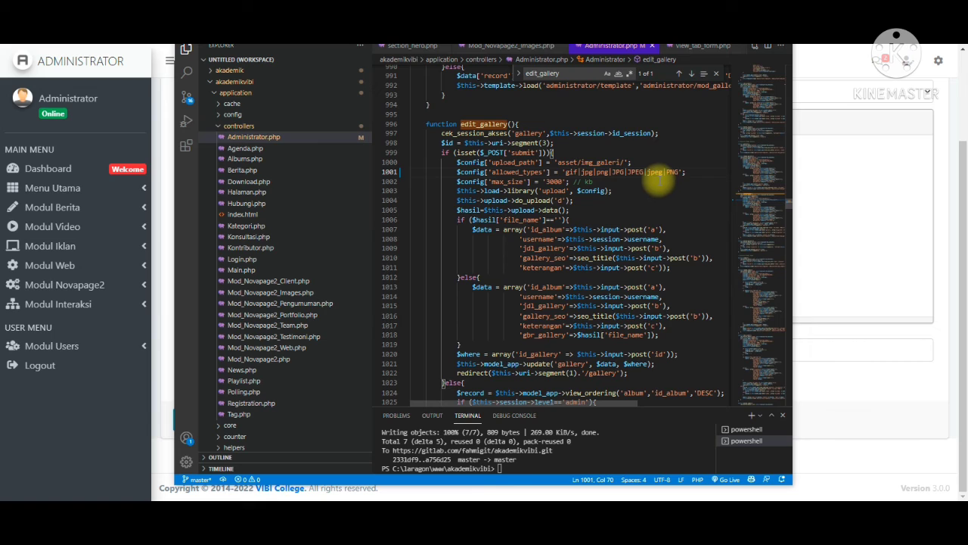
{"action": "type", "text": "G"}
{"action": "double_click", "coordinate": [670, 173]}
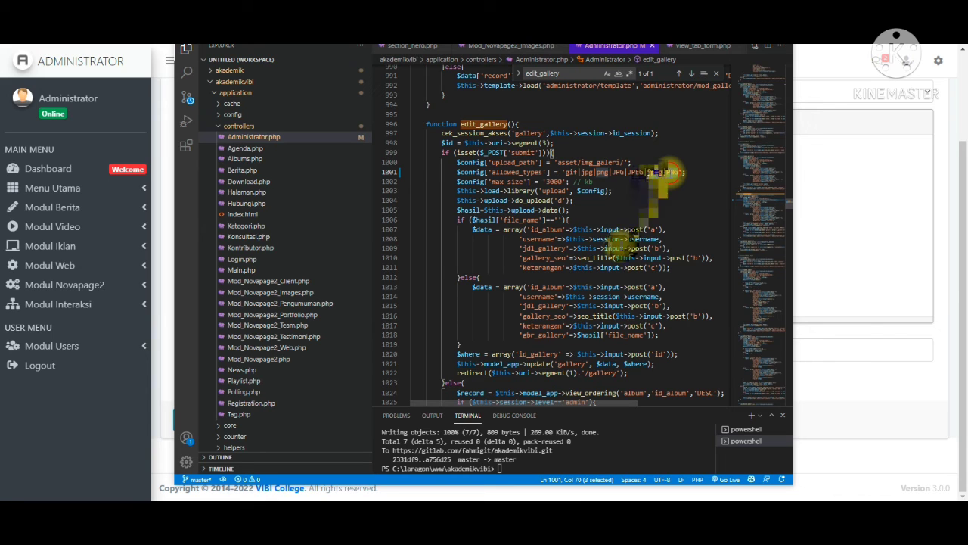
{"action": "type", "text": "TIF"}
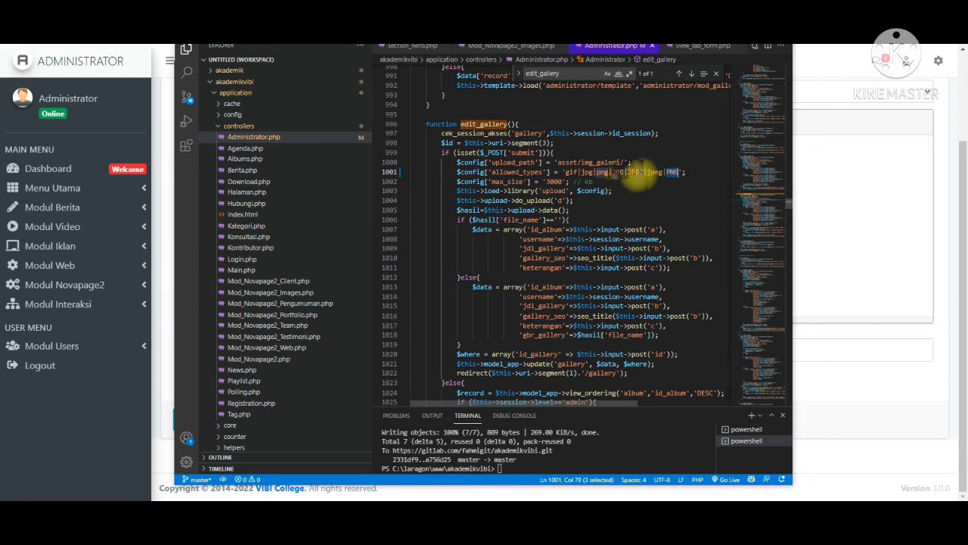
{"action": "key", "text": "BackSpace"}
{"action": "type", "text": "T"}
{"action": "key", "text": "ctrl+z"}
{"action": "key", "text": "ctrl+z"}
{"action": "key", "text": "ctrl+z"}
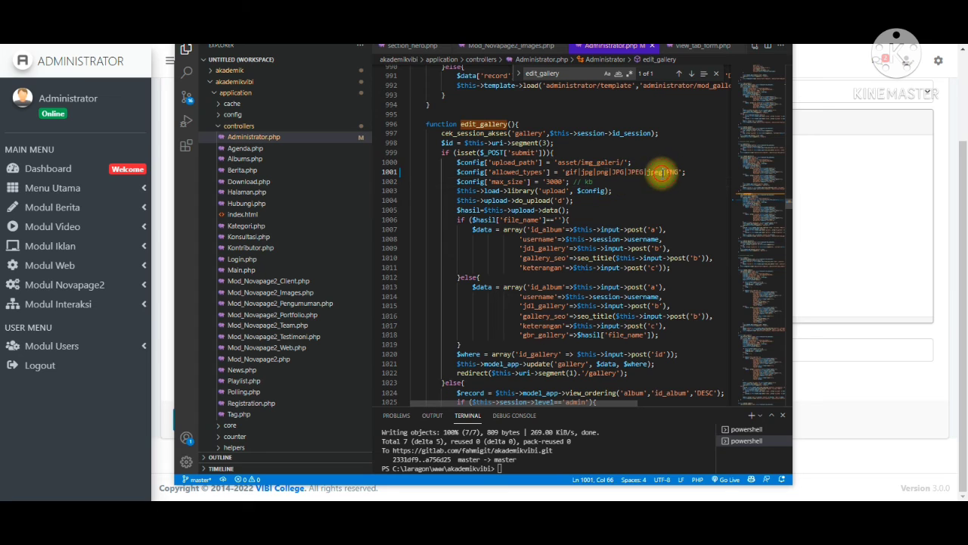
{"action": "left_click", "coordinate": [635, 172]}
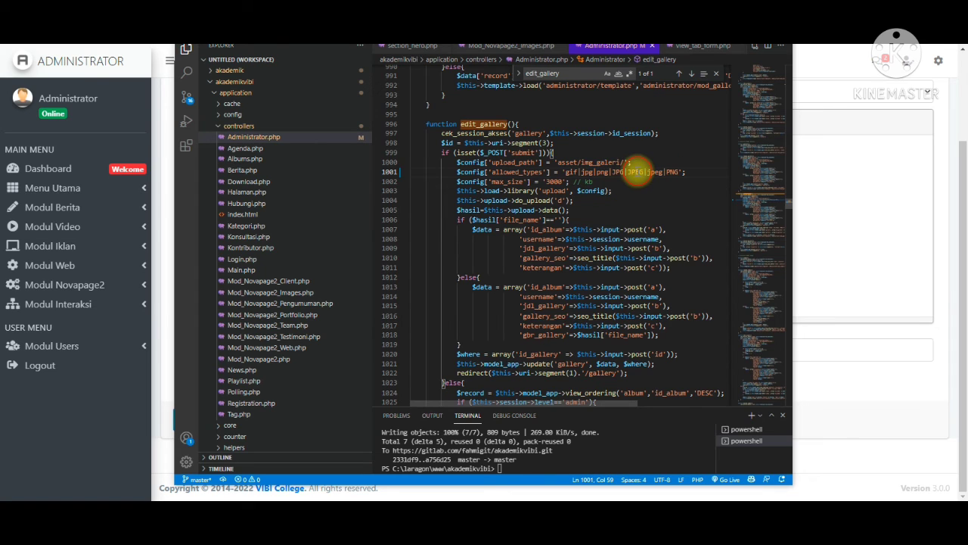
{"action": "left_click", "coordinate": [615, 199]}
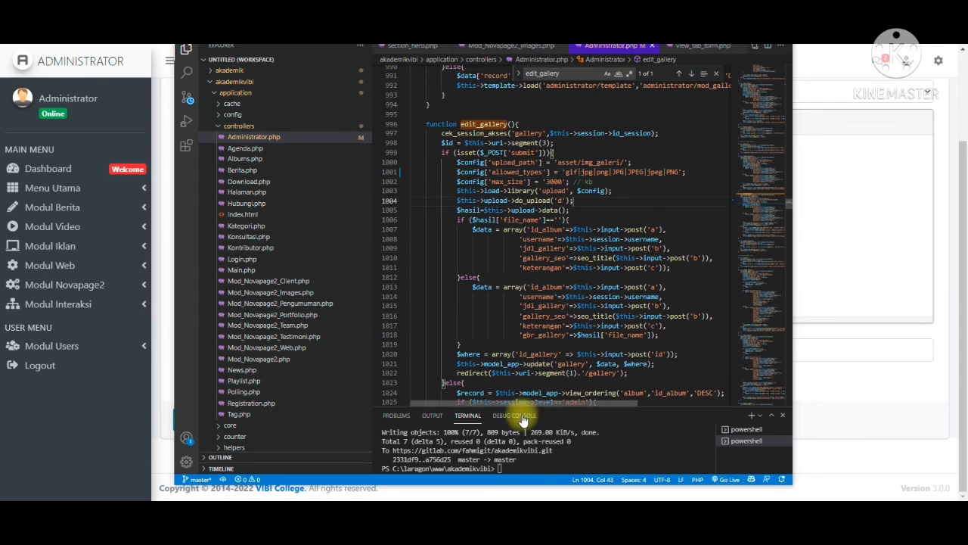
- Stage all changes in the akademikvibi repository and commit them with the message "update upload"
{"action": "left_click", "coordinate": [500, 468]}
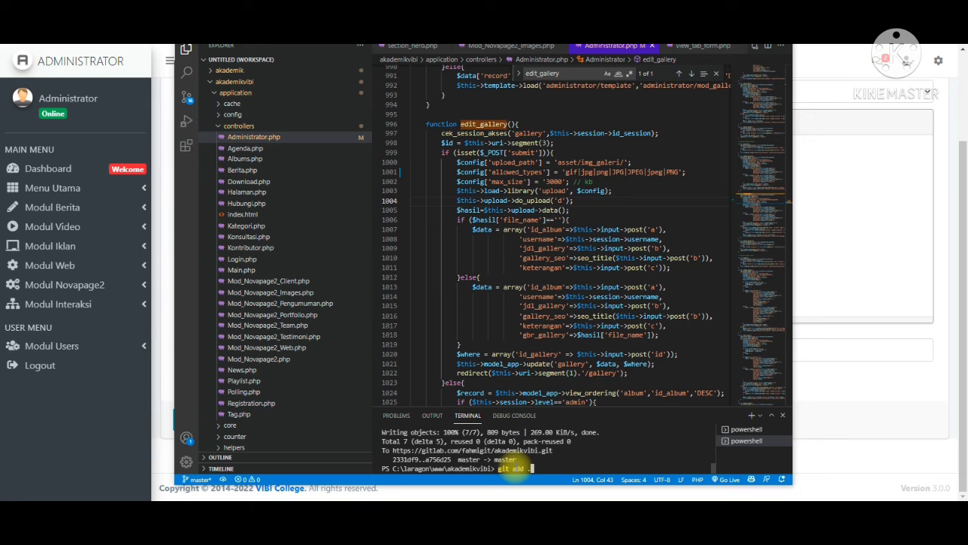
{"action": "type", "text": "git add ."}
{"action": "key", "text": "Return"}
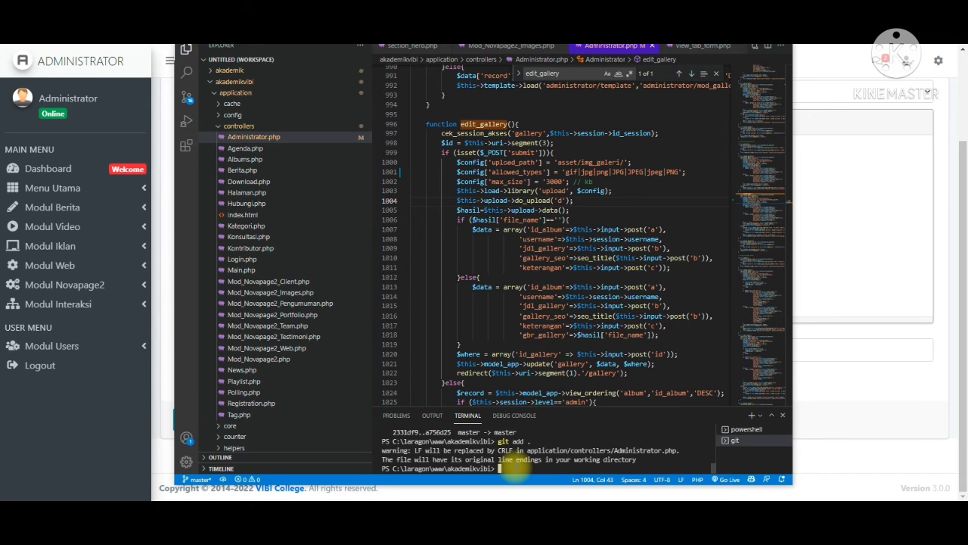
{"action": "key", "text": "Up"}
{"action": "key", "text": "Up"}
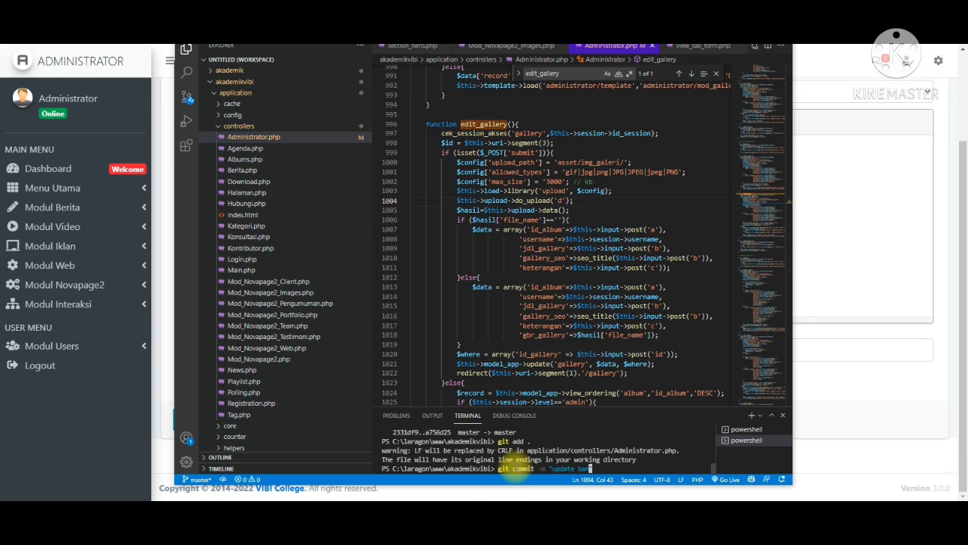
{"action": "key", "text": "BackSpace"}
{"action": "key", "text": "BackSpace"}
{"action": "key", "text": "BackSpace"}
{"action": "type", "text": "upload\""}
{"action": "key", "text": "Return"}
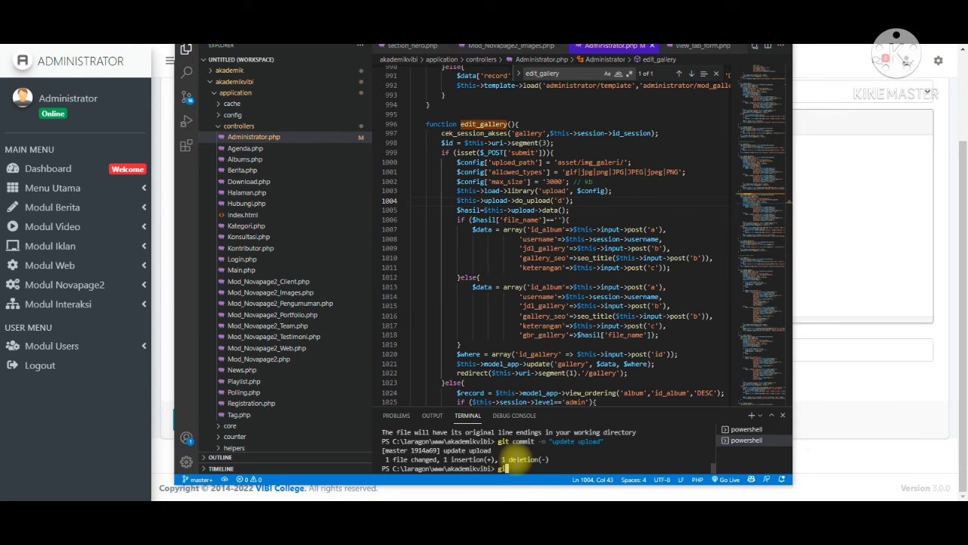
- Push the commit to origin master from the terminal and enlarge the terminal area
{"action": "type", "text": "git co"}
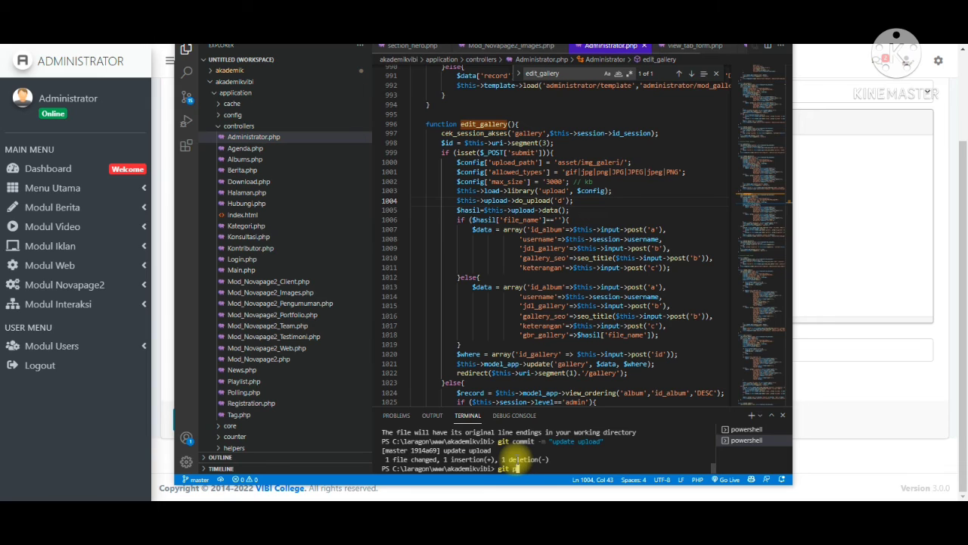
{"action": "type", "text": "push origin mas"}
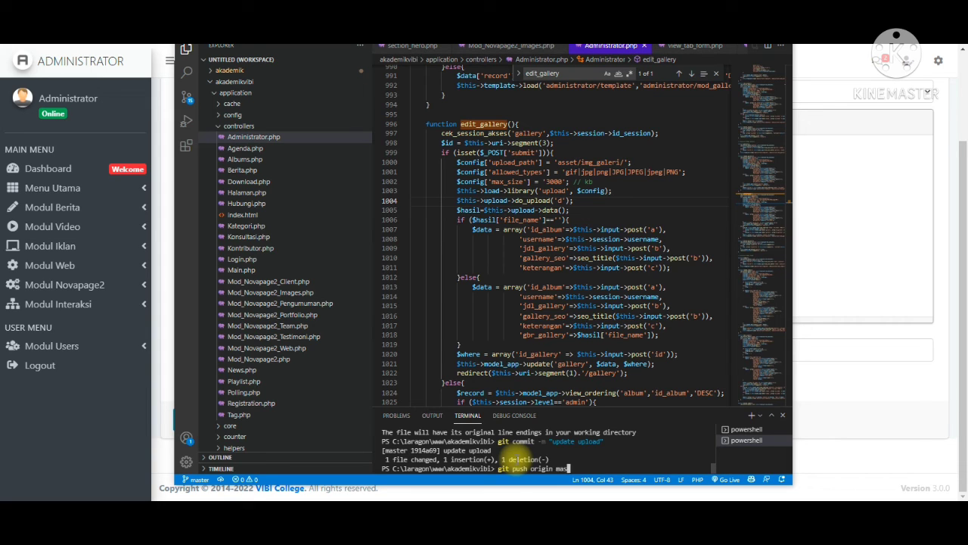
{"action": "type", "text": "ter"}
{"action": "key", "text": "Return"}
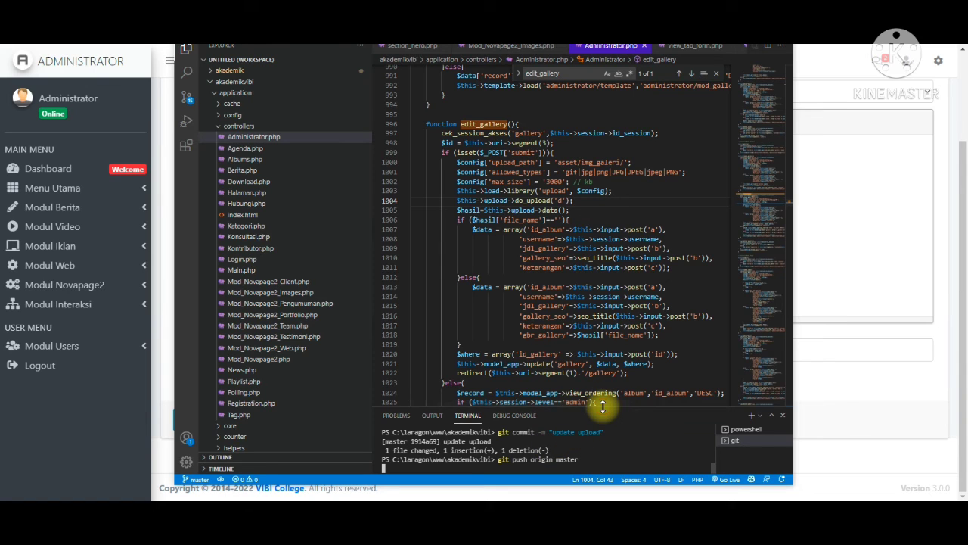
{"action": "left_click_drag", "start_coordinate": [603, 410], "coordinate": [597, 362]}
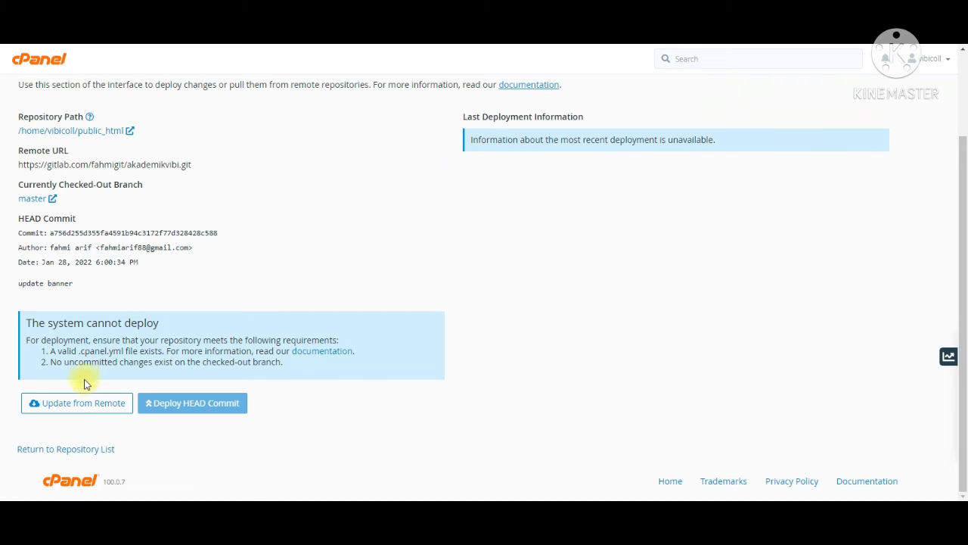
- Switch to cPanel and try to update the repository from the remote, then start the OpenVPN connection and hide its window
{"action": "left_click", "coordinate": [82, 403]}
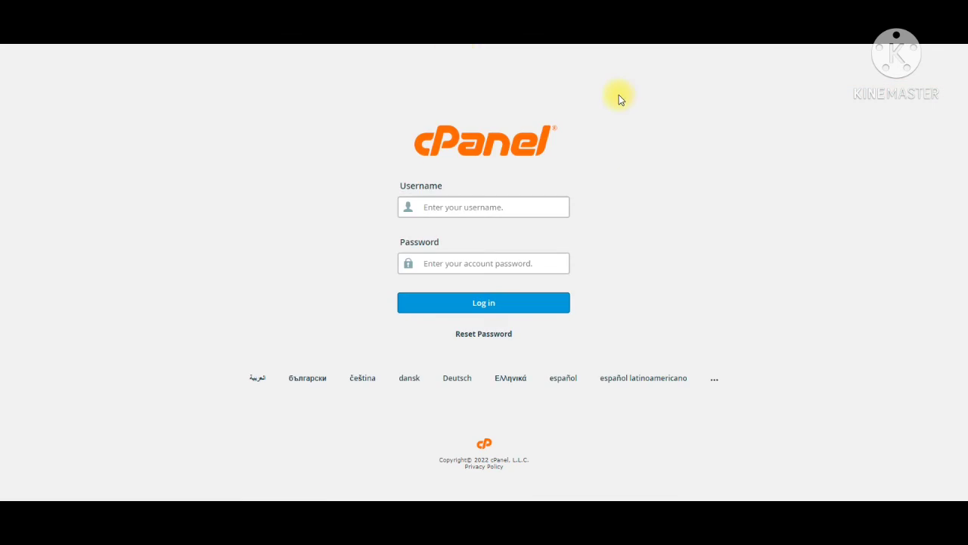
{"action": "double_click", "coordinate": [822, 493]}
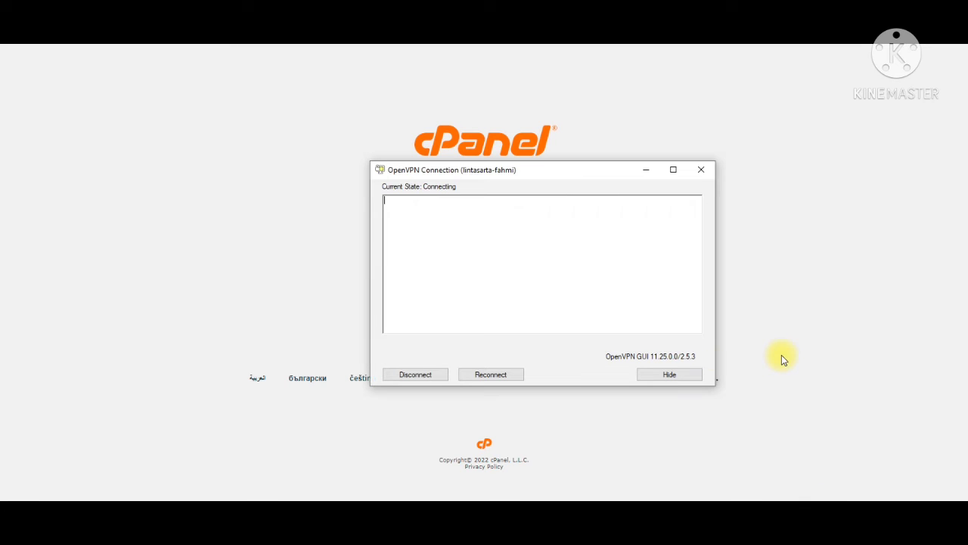
{"action": "left_click", "coordinate": [694, 376]}
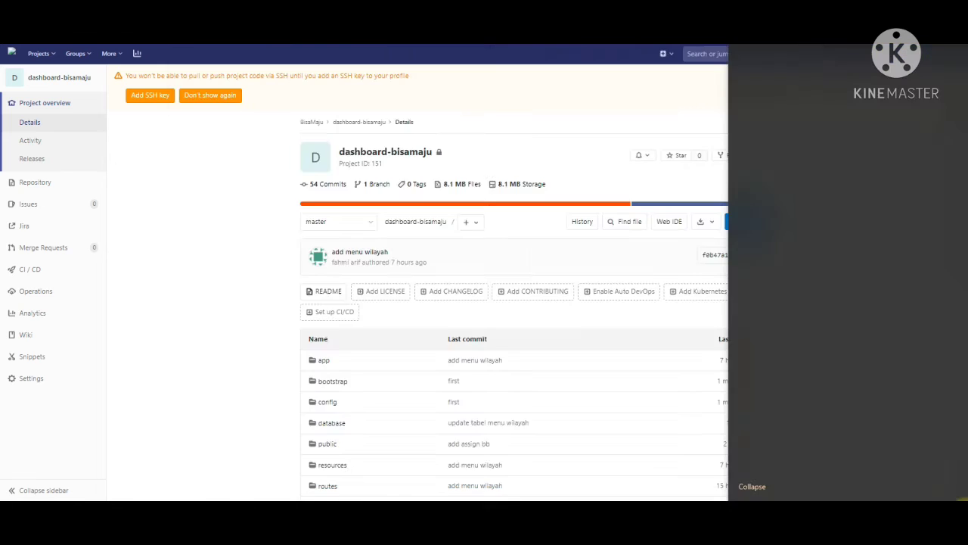
- Open the Project Note file from the desktop and return to the cPanel login window in Chrome
{"action": "key", "text": "super+d"}
{"action": "double_click", "coordinate": [125, 67]}
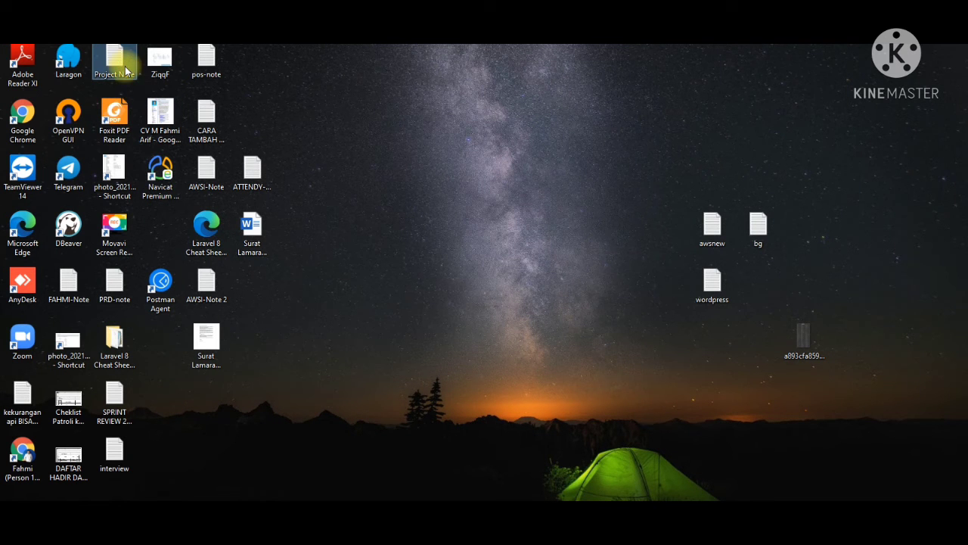
{"action": "key", "text": "alt+Tab"}
{"action": "key", "text": "alt+Tab"}
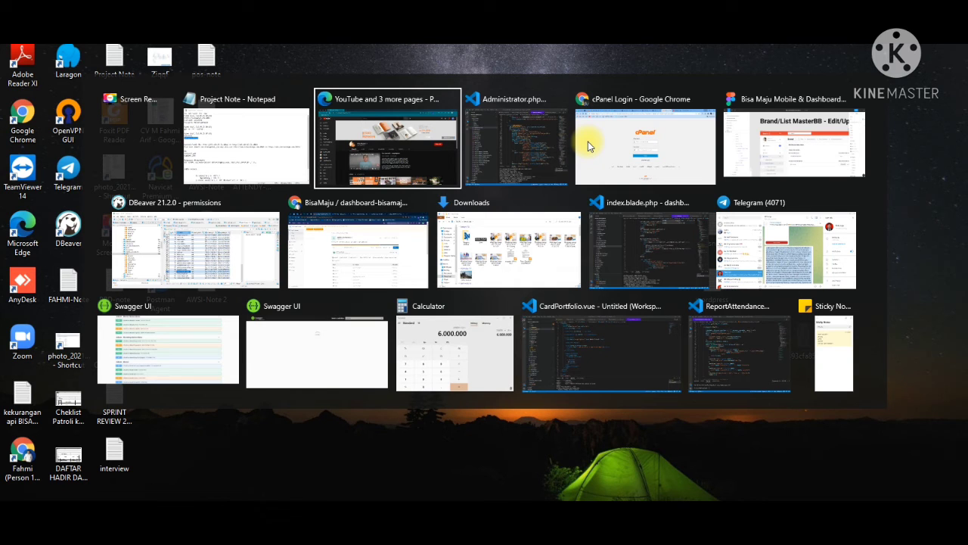
{"action": "key", "text": "alt+Tab"}
{"action": "left_click", "coordinate": [588, 144]}
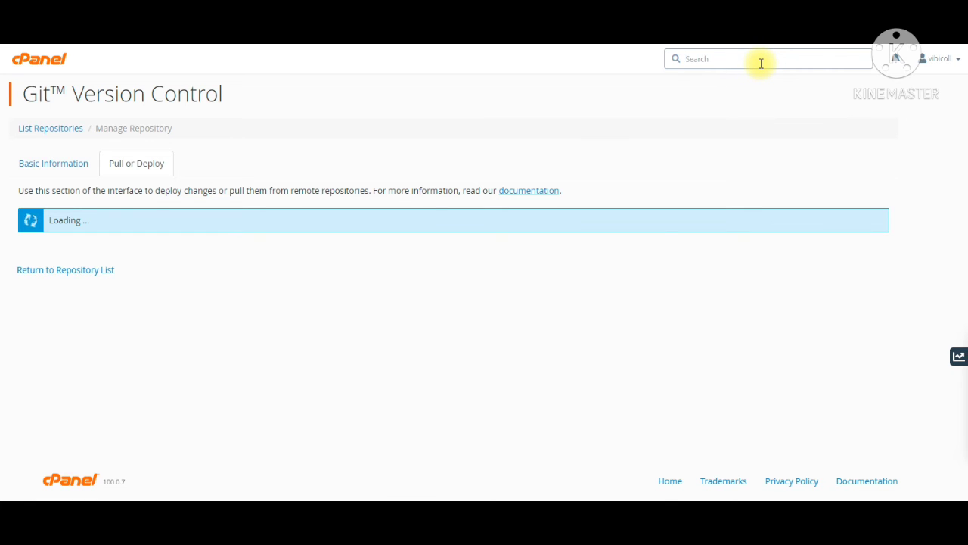
- Open Git Version Control, go to the akademikvibi repository's pull and deploy settings, and update it from the remote
{"action": "left_click", "coordinate": [761, 62]}
{"action": "type", "text": "git"}
{"action": "key", "text": "Tab"}
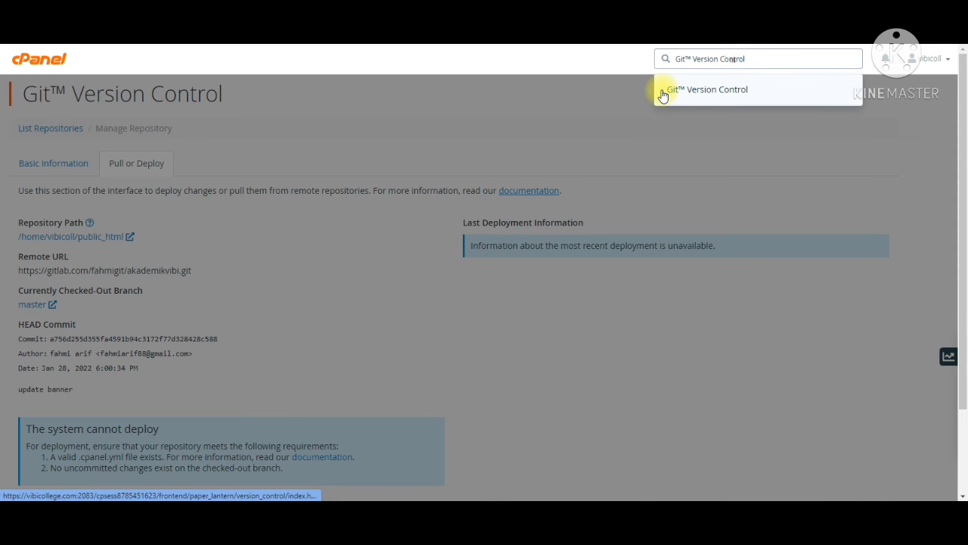
{"action": "scroll", "coordinate": [530, 240], "scroll_direction": "down", "scroll_amount": 1}
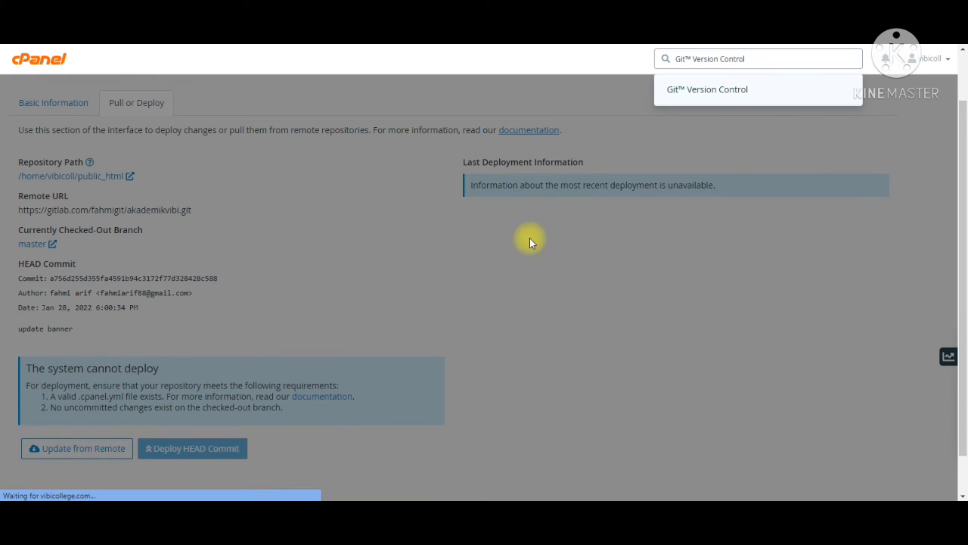
{"action": "scroll", "coordinate": [529, 241], "scroll_direction": "up", "scroll_amount": 1}
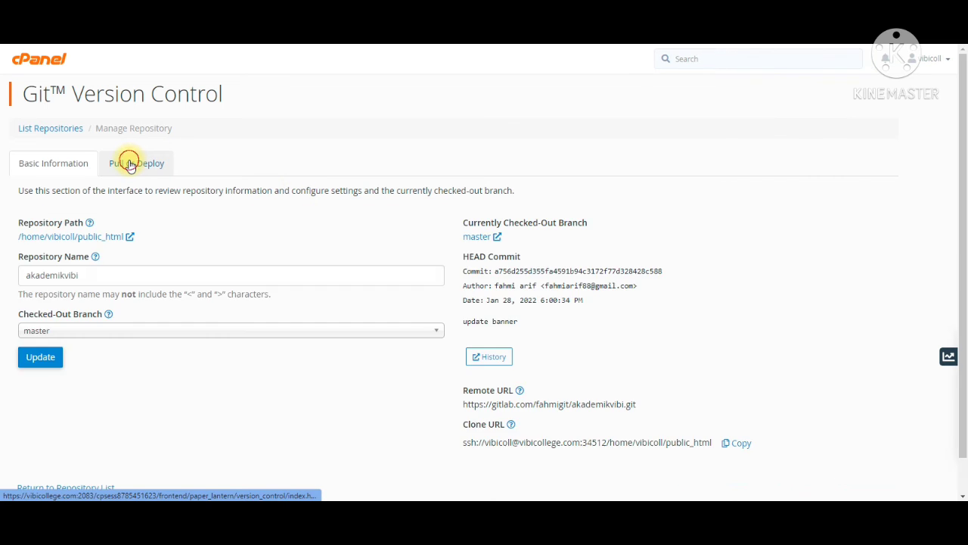
{"action": "left_click", "coordinate": [130, 164]}
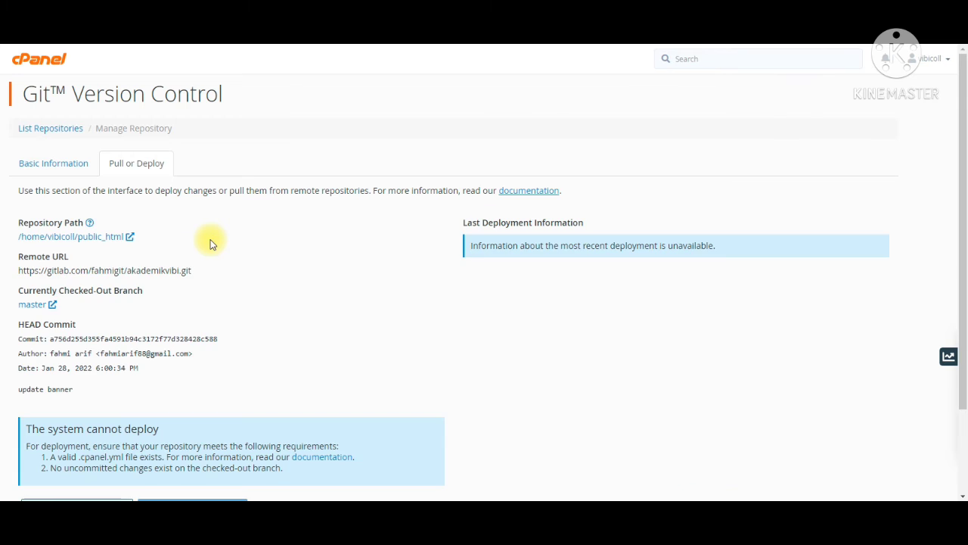
{"action": "scroll", "coordinate": [188, 335], "scroll_direction": "down", "scroll_amount": 2}
{"action": "left_click", "coordinate": [76, 402]}
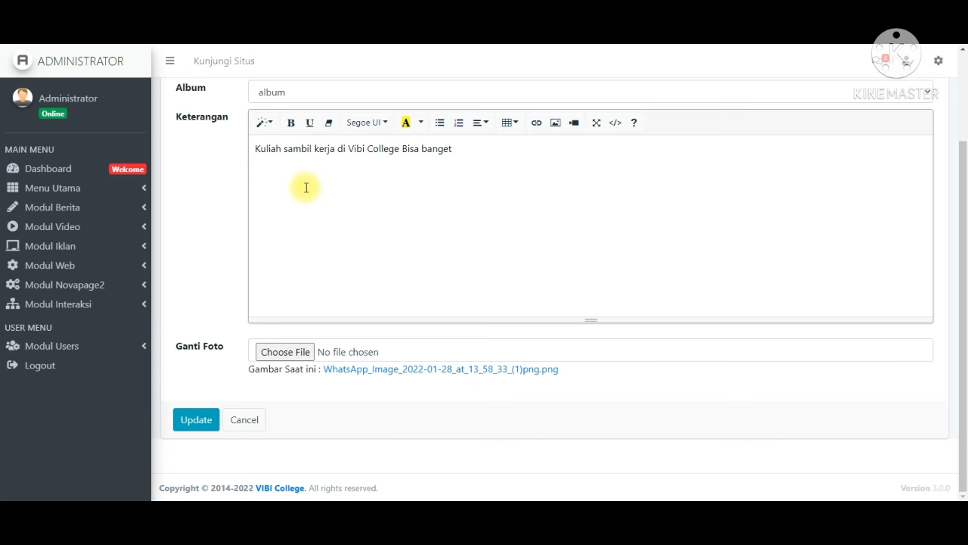
- In the site administration, replace the photo of "Kuliah Di Vibi College Aja" with WhatsApp Image 2021-12-30 at 14.13.13.jpeg and save the update
{"action": "scroll", "coordinate": [307, 187], "scroll_direction": "up", "scroll_amount": 3}
{"action": "key", "text": "F5"}
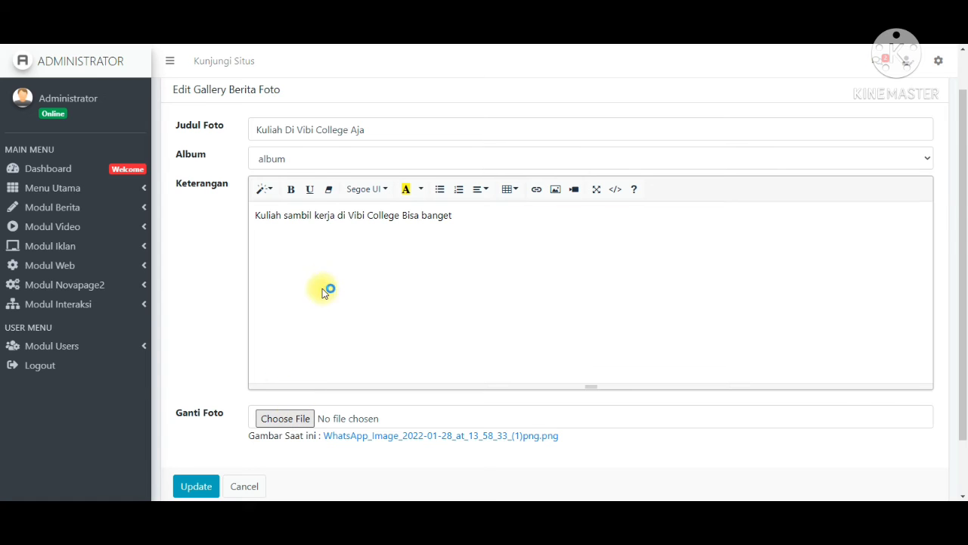
{"action": "left_click", "coordinate": [286, 418]}
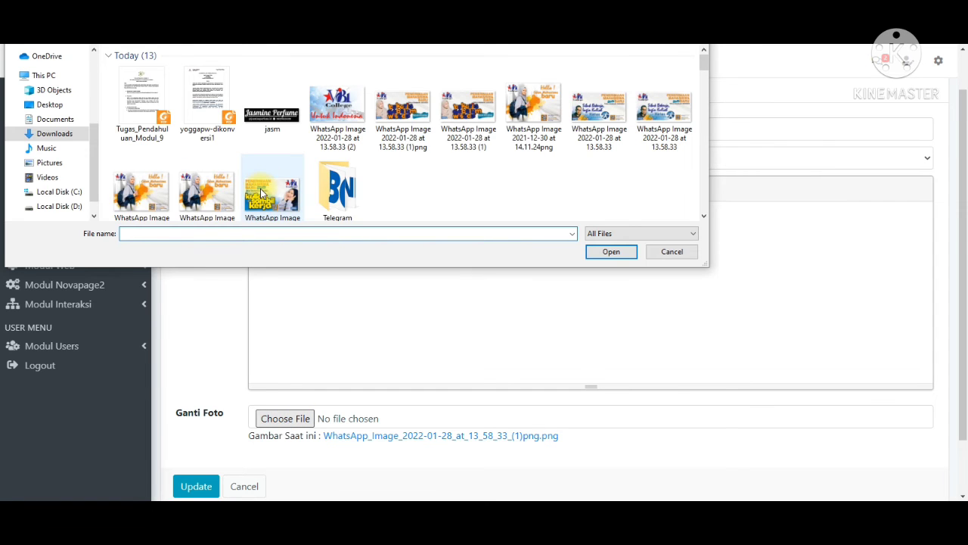
{"action": "double_click", "coordinate": [261, 194]}
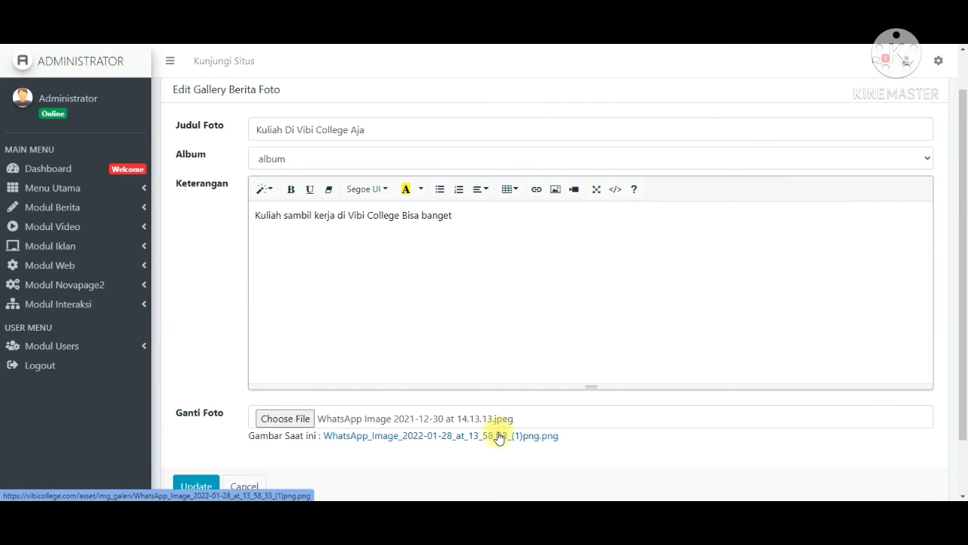
{"action": "scroll", "coordinate": [276, 444], "scroll_direction": "down", "scroll_amount": 1}
{"action": "left_click", "coordinate": [198, 450]}
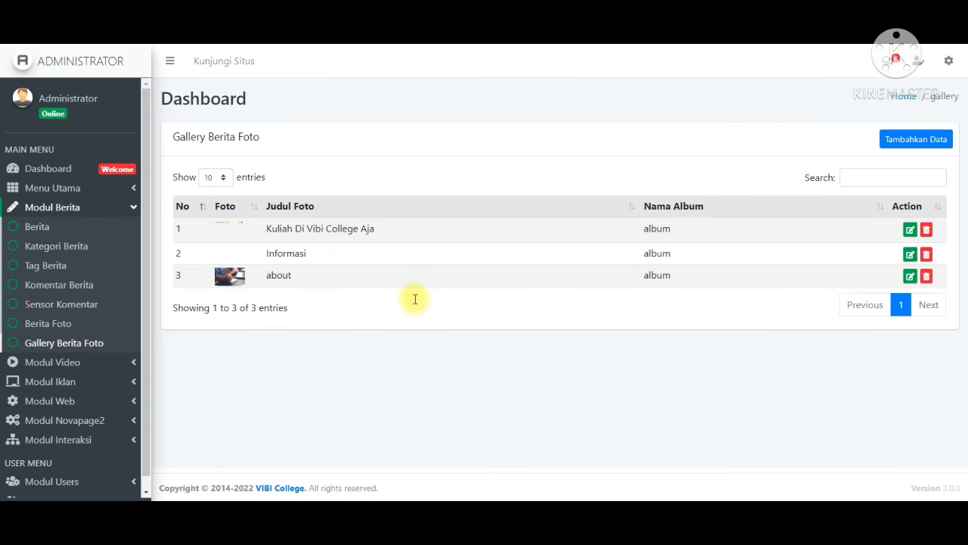
- Reload the public album page and examine the "Kuliah Di Vibi College Aja" photo and the rest of the page down to the footer
{"action": "left_click_drag", "start_coordinate": [266, 226], "coordinate": [329, 230]}
{"action": "left_click", "coordinate": [328, 229]}
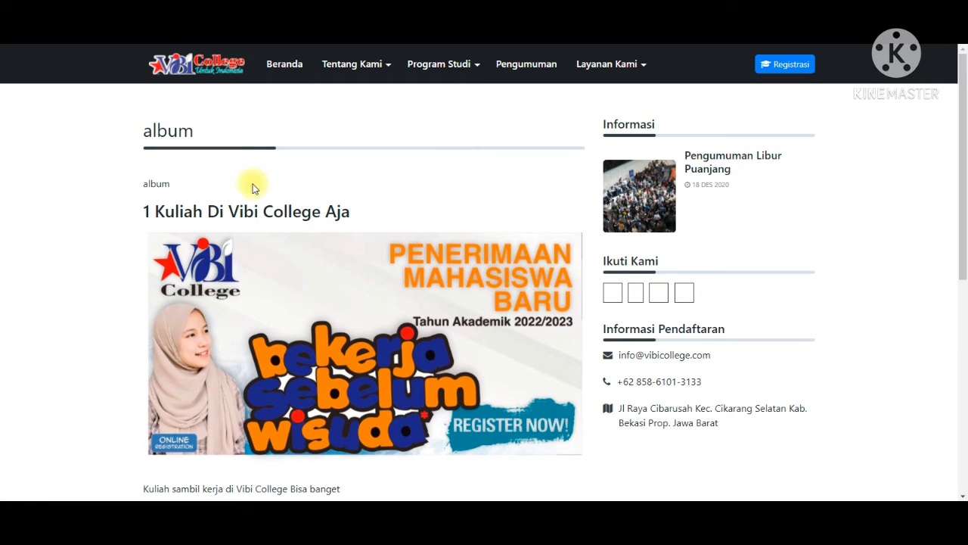
{"action": "scroll", "coordinate": [237, 245], "scroll_direction": "down", "scroll_amount": 1}
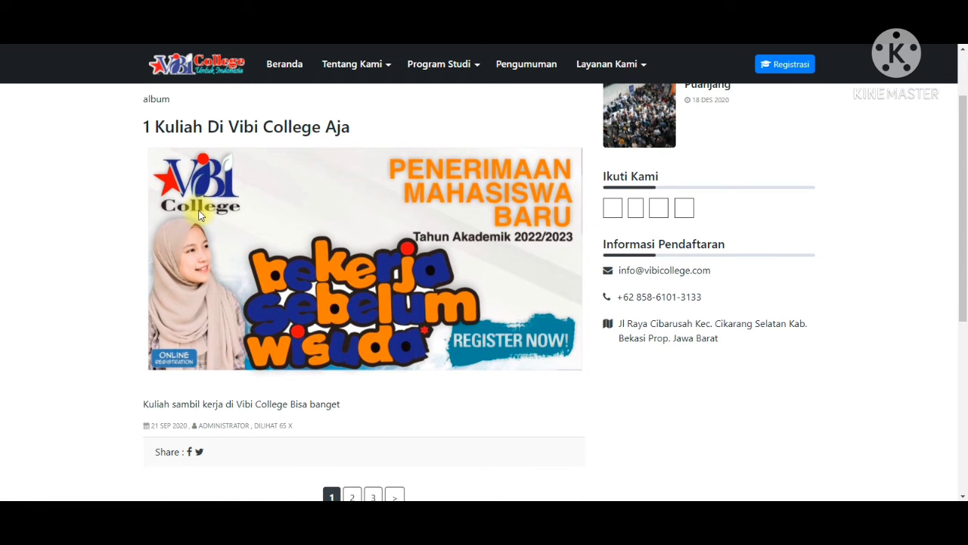
{"action": "key", "text": "F5"}
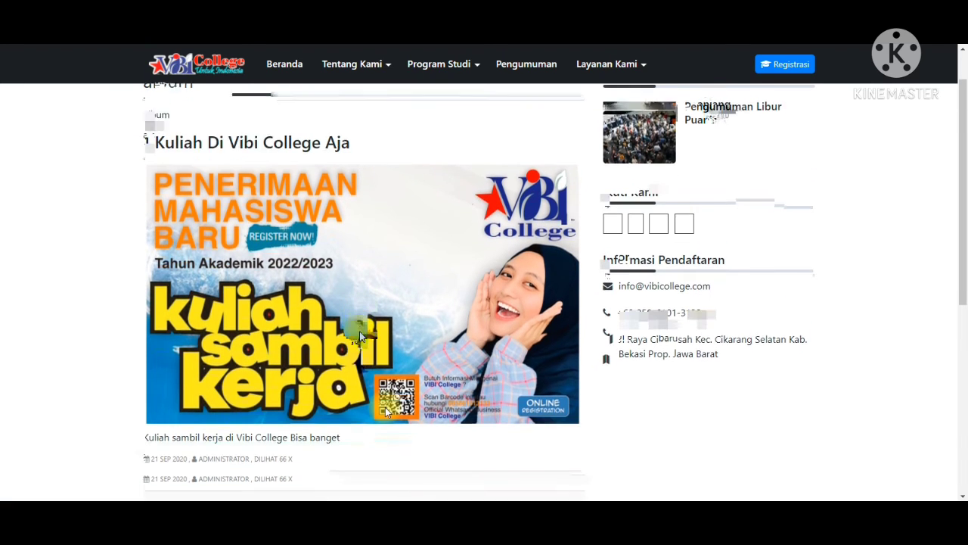
{"action": "left_click", "coordinate": [458, 402]}
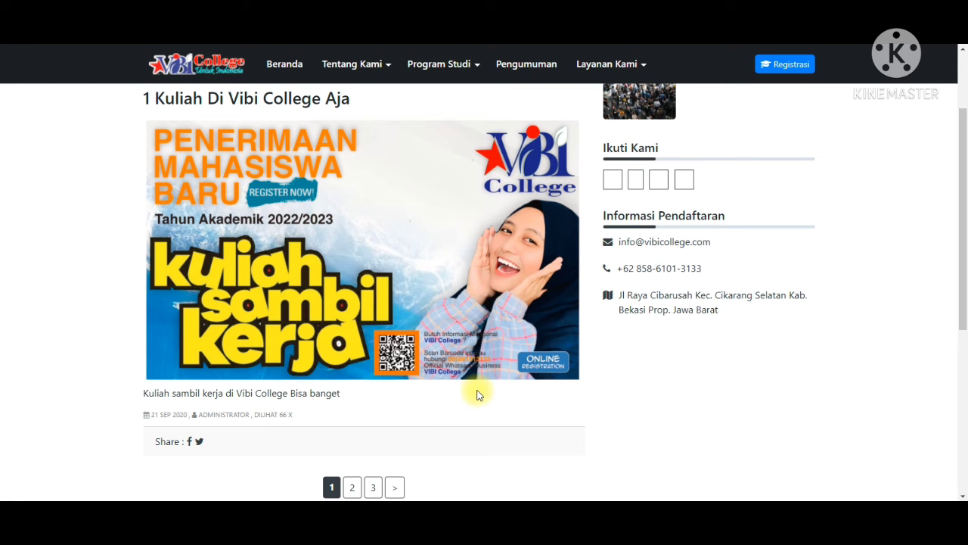
{"action": "scroll", "coordinate": [478, 391], "scroll_direction": "down", "scroll_amount": 1}
{"action": "scroll", "coordinate": [477, 394], "scroll_direction": "down", "scroll_amount": 4}
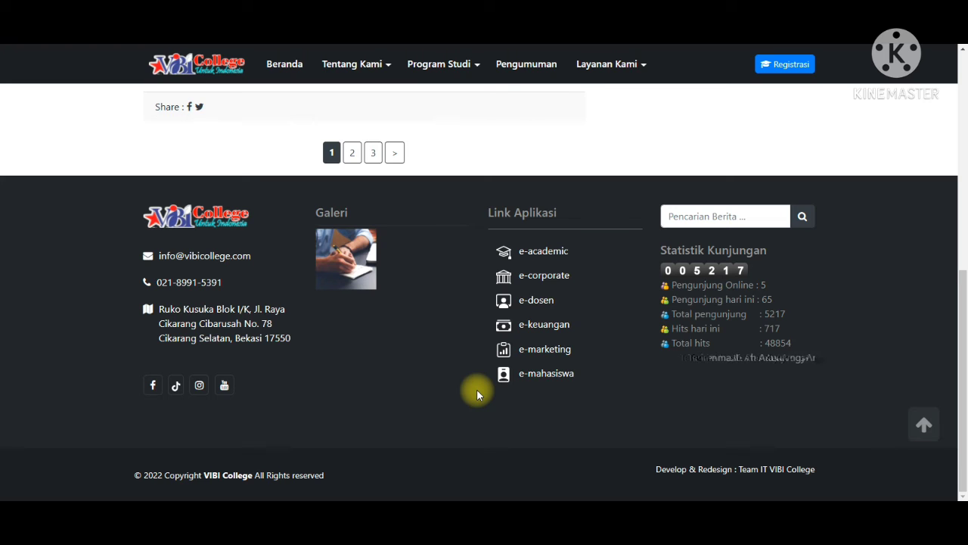
{"action": "scroll", "coordinate": [476, 394], "scroll_direction": "up", "scroll_amount": 5}
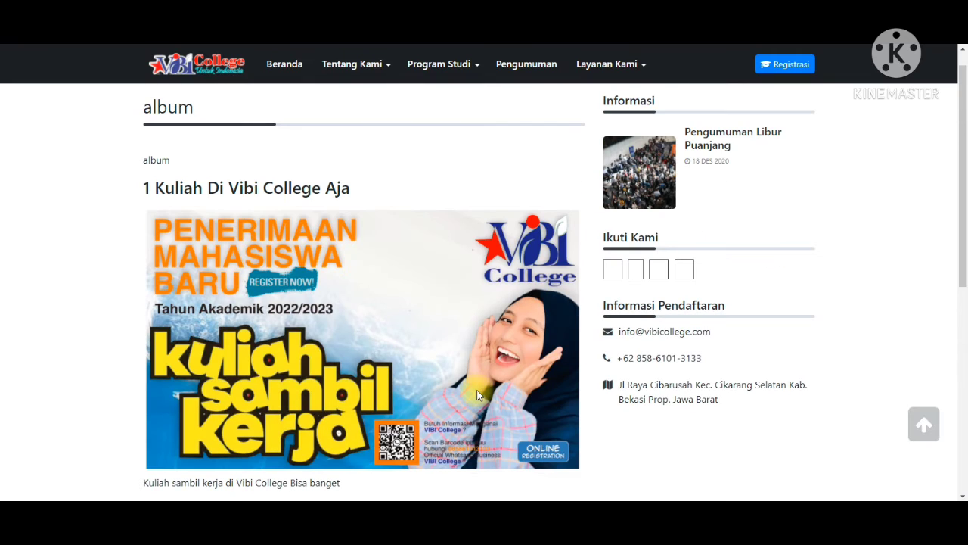
{"action": "scroll", "coordinate": [477, 394], "scroll_direction": "up", "scroll_amount": 1}
- Open the Sejarah page under Tentang Kami on the public site and look at its body text
{"action": "left_click", "coordinate": [390, 67]}
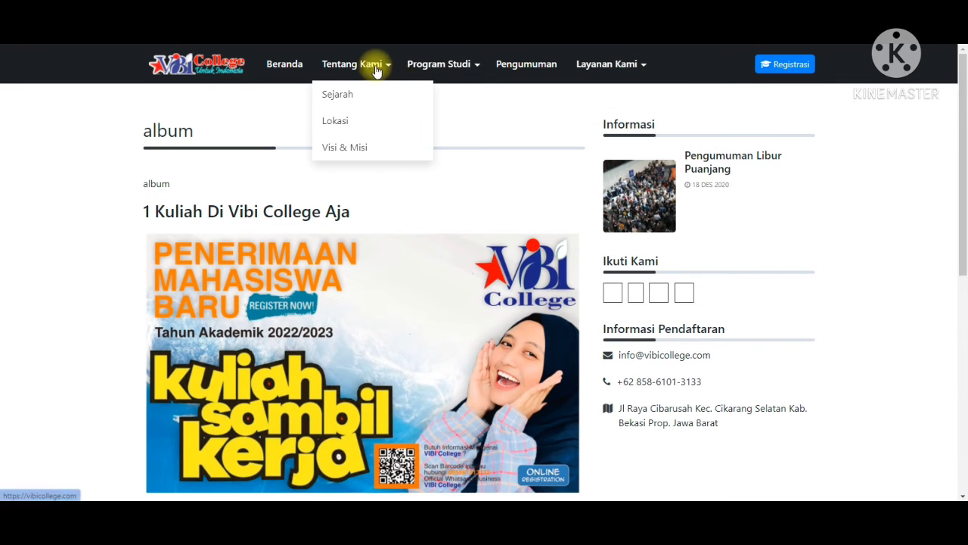
{"action": "left_click", "coordinate": [355, 96]}
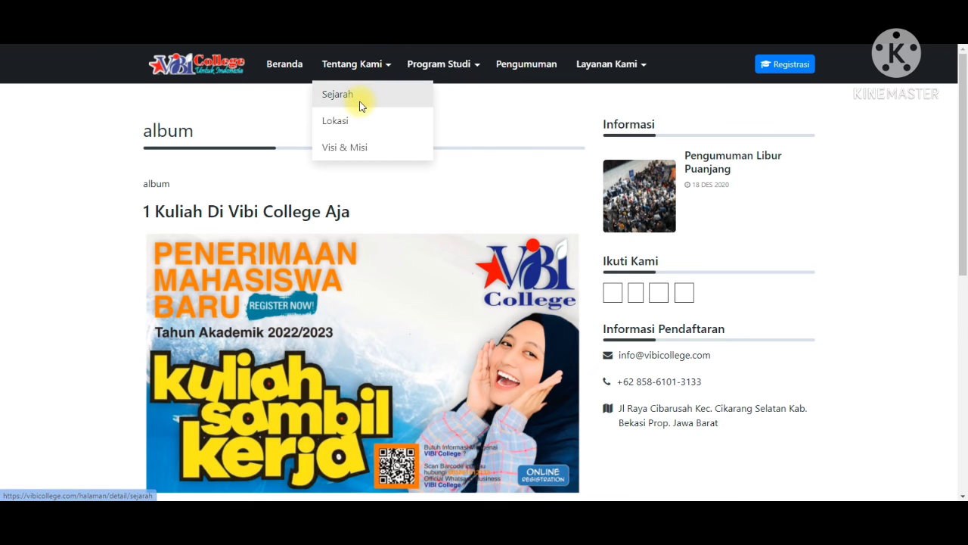
{"action": "left_click", "coordinate": [410, 67]}
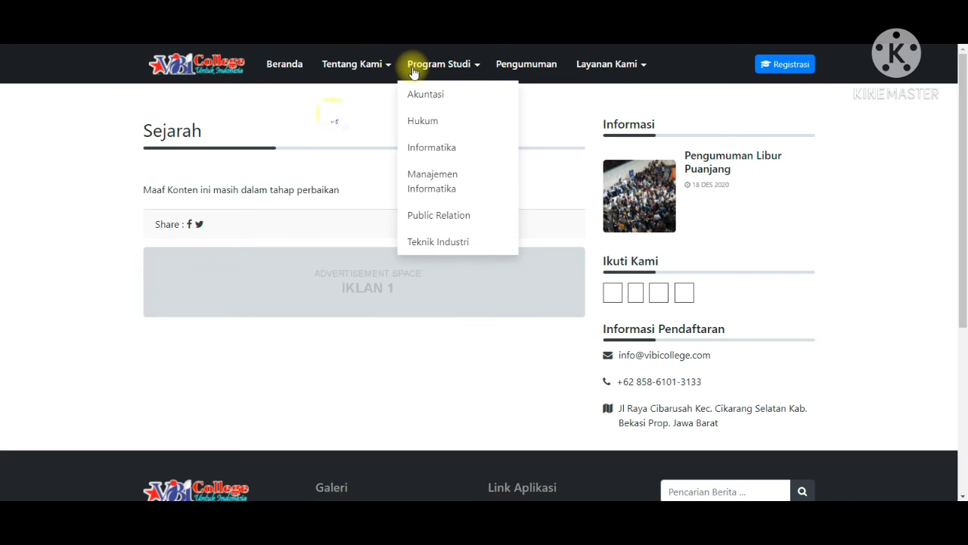
{"action": "left_click", "coordinate": [302, 134]}
{"action": "left_click", "coordinate": [352, 65]}
{"action": "left_click", "coordinate": [409, 65]}
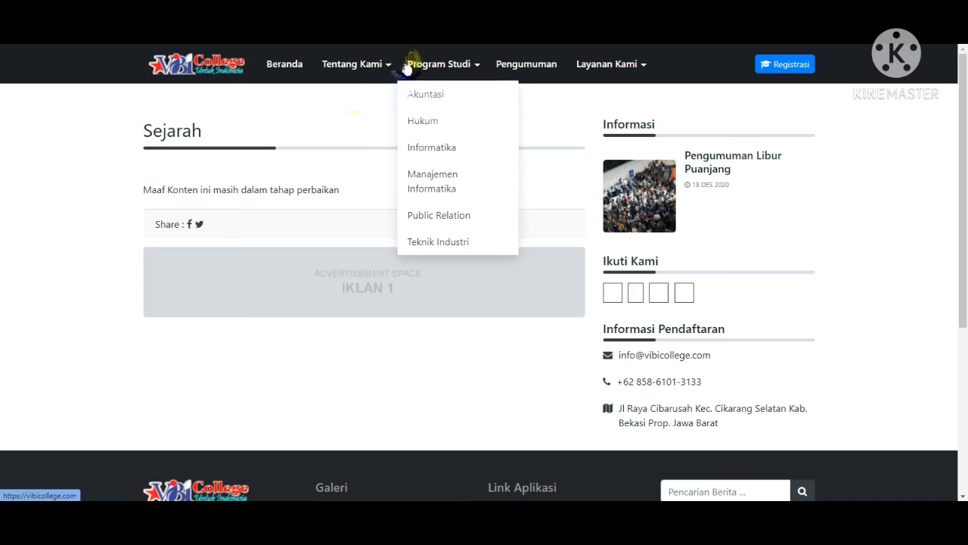
{"action": "left_click", "coordinate": [368, 66]}
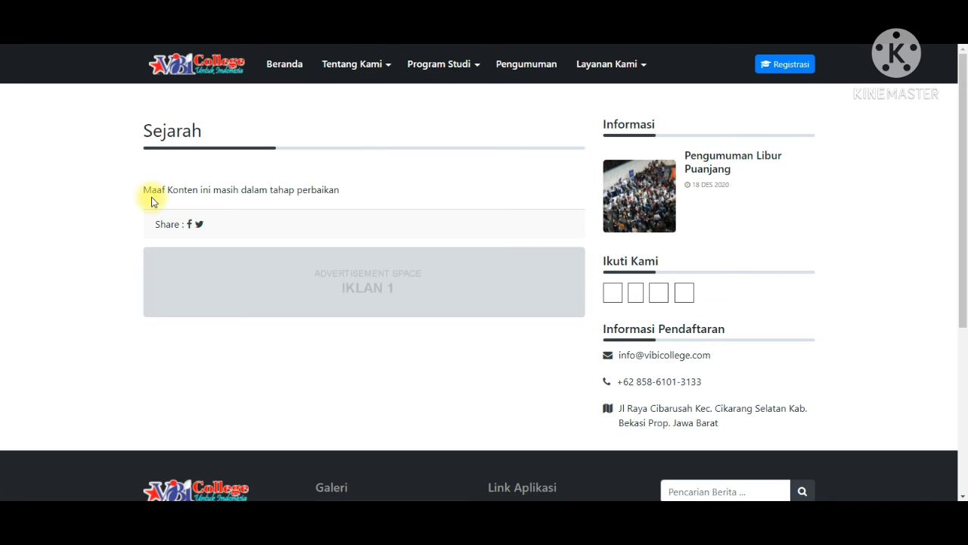
{"action": "left_click_drag", "start_coordinate": [151, 195], "coordinate": [340, 191]}
- Look over the pages listed under Tentang Kami and Program Studi, and view the Sejarah page and its heading again
{"action": "left_click", "coordinate": [353, 64]}
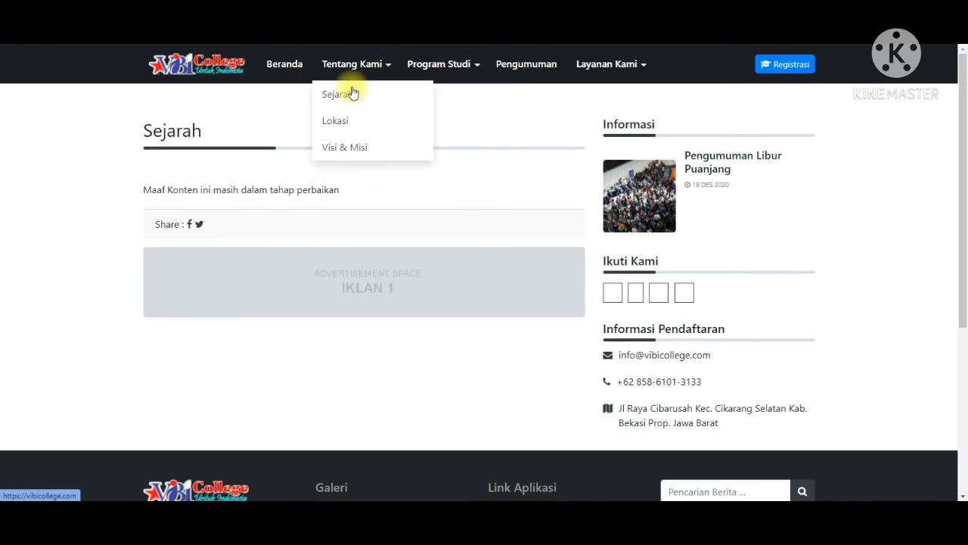
{"action": "left_click", "coordinate": [420, 65]}
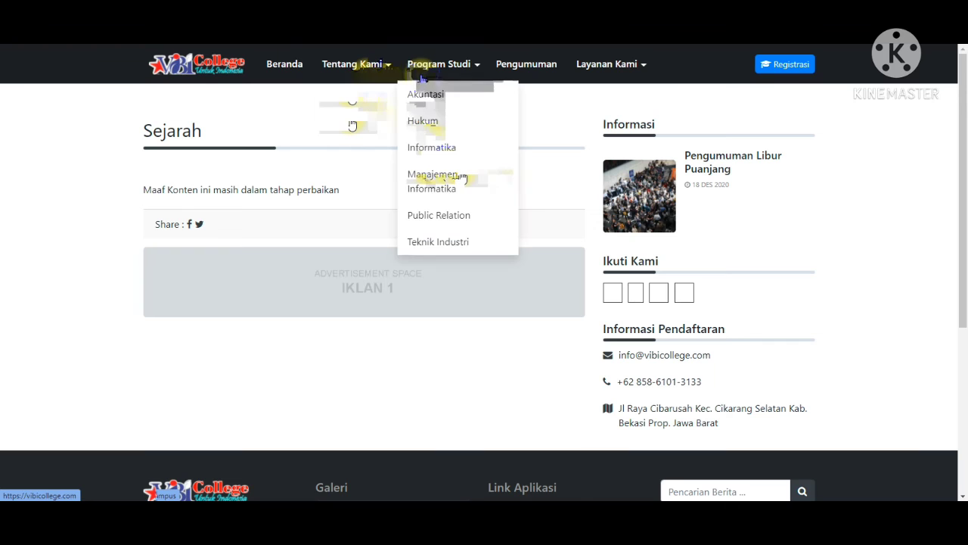
{"action": "left_click", "coordinate": [385, 68]}
{"action": "left_click", "coordinate": [371, 119]}
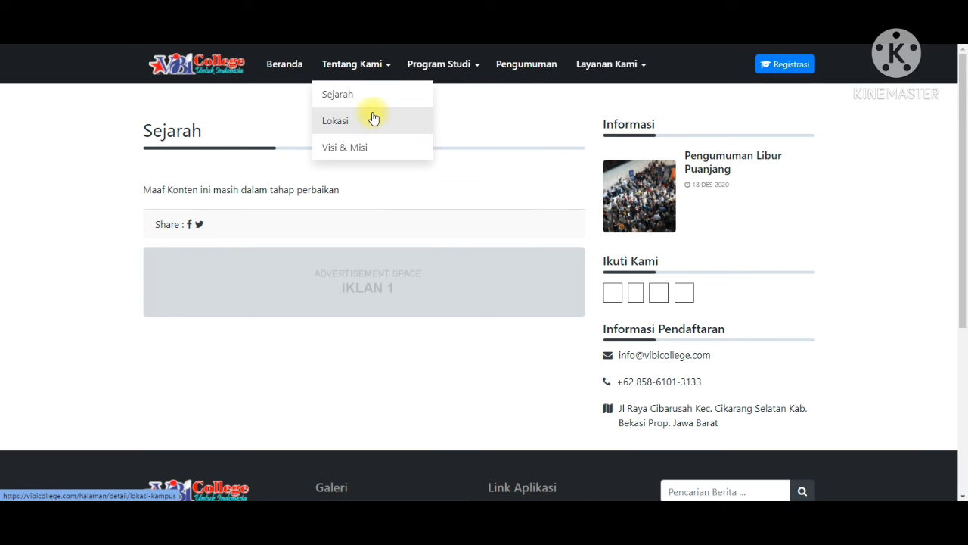
{"action": "left_click", "coordinate": [333, 94]}
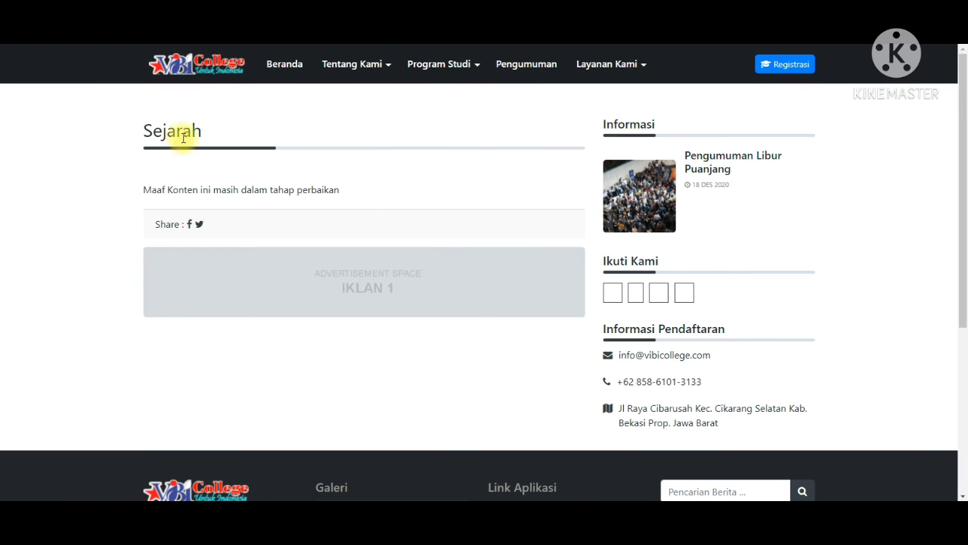
{"action": "left_click_drag", "start_coordinate": [144, 131], "coordinate": [258, 137]}
{"action": "left_click", "coordinate": [386, 66]}
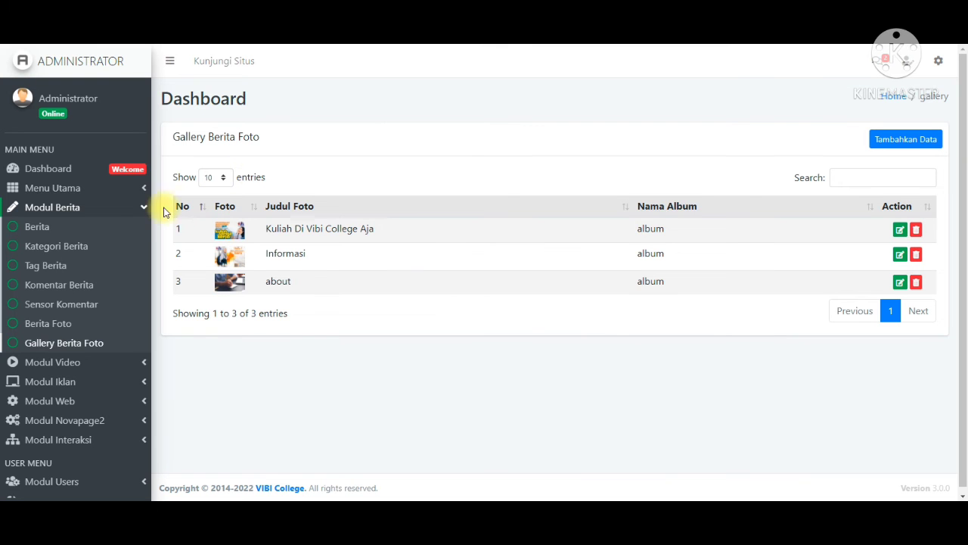
- In the site administration, find the Sejarah entry on page 2 of the Halaman Baru list and open it for editing
{"action": "left_click", "coordinate": [113, 187]}
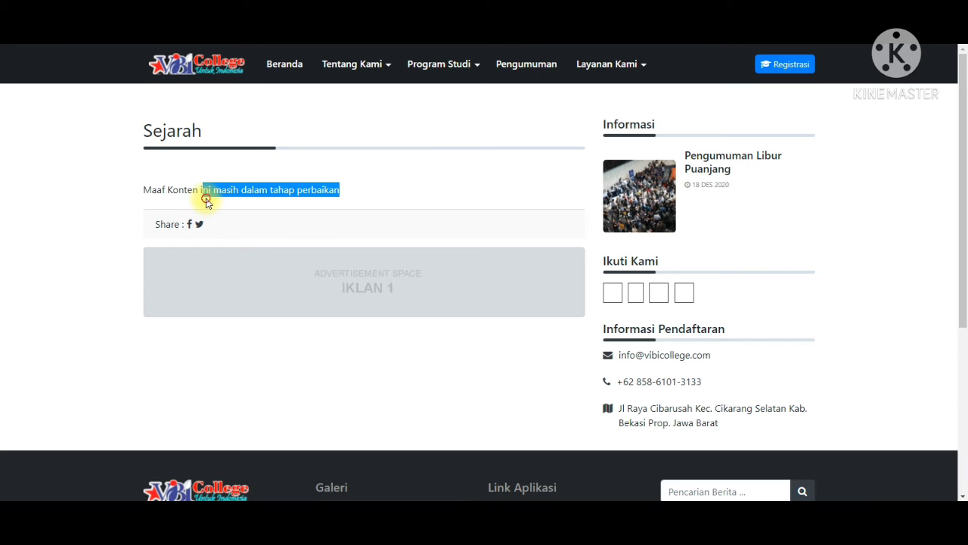
{"action": "left_click", "coordinate": [330, 183]}
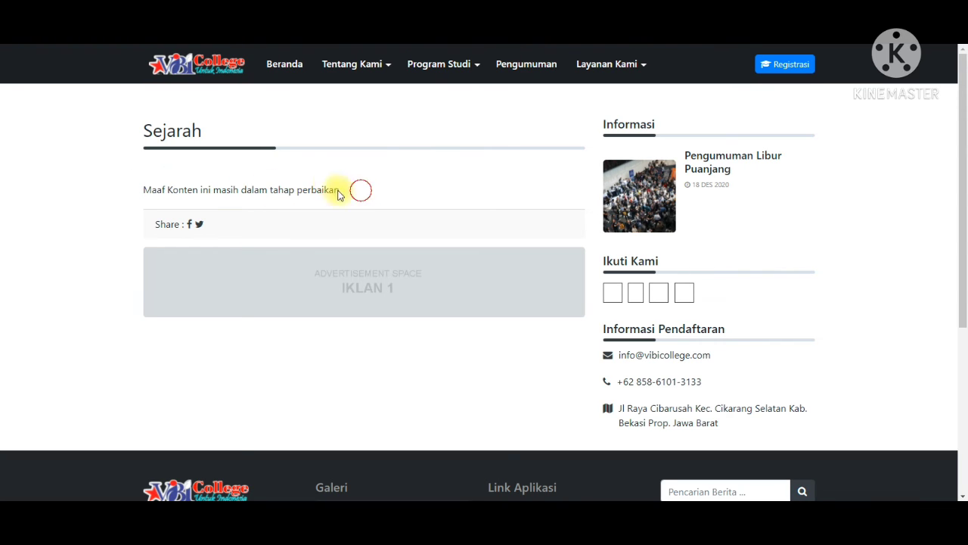
{"action": "left_click_drag", "start_coordinate": [358, 190], "coordinate": [205, 186]}
{"action": "mouse_move", "coordinate": [412, 65]}
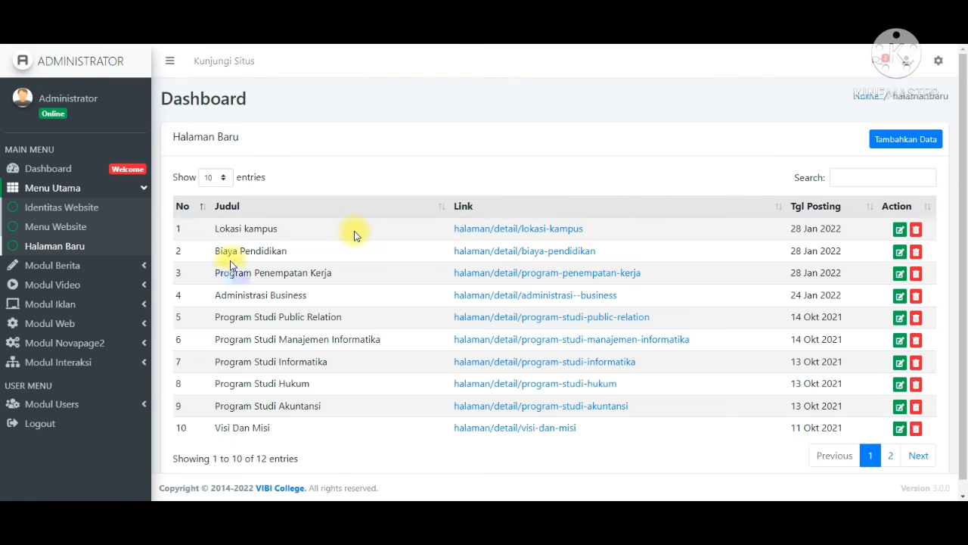
{"action": "left_click", "coordinate": [890, 455]}
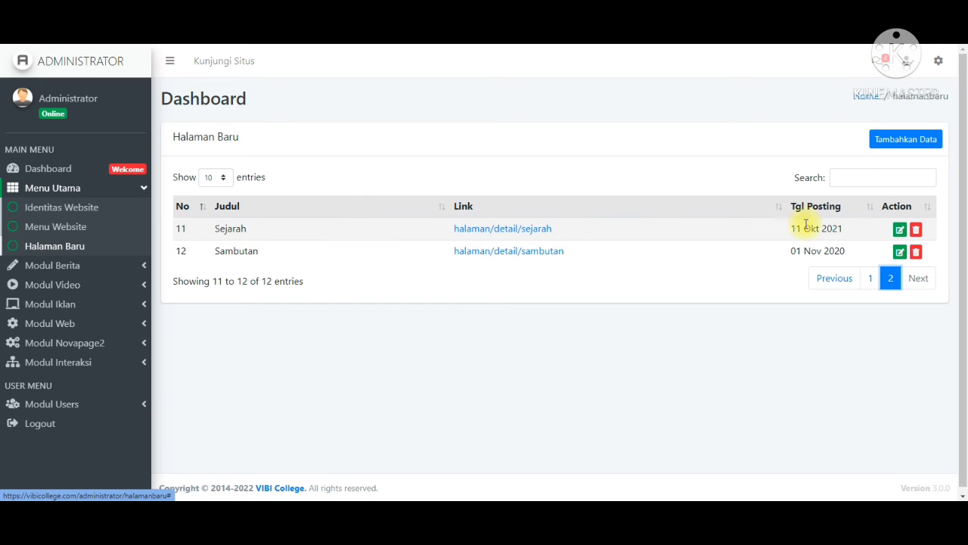
{"action": "left_click", "coordinate": [900, 231]}
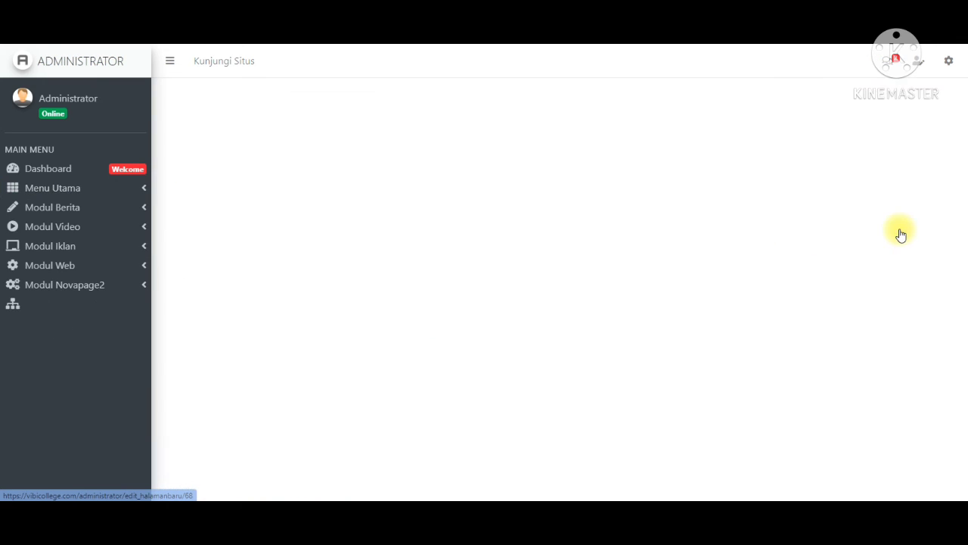
- Replace the Sejarah page content with "Ini adalah sejarah Kampus Vibi College", save it, and check the text on the public page
{"action": "left_click_drag", "start_coordinate": [449, 226], "coordinate": [202, 219]}
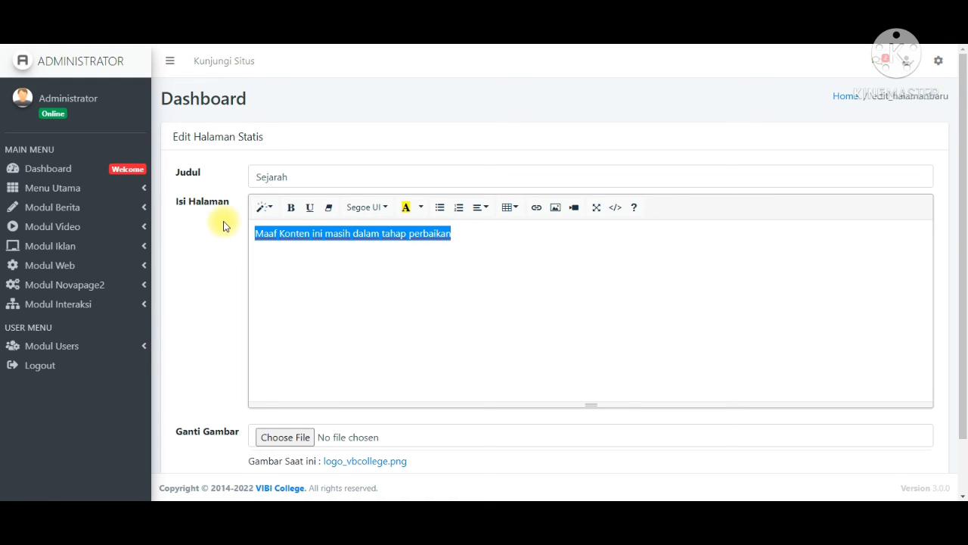
{"action": "type", "text": "Ini adalah"}
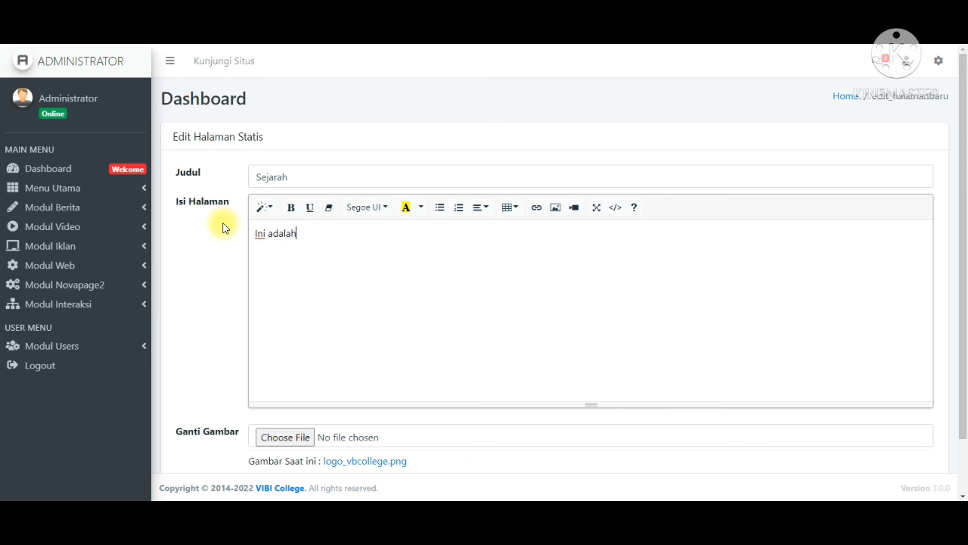
{"action": "type", "text": " sejarah Kma"}
{"action": "type", "text": "pus Viv"}
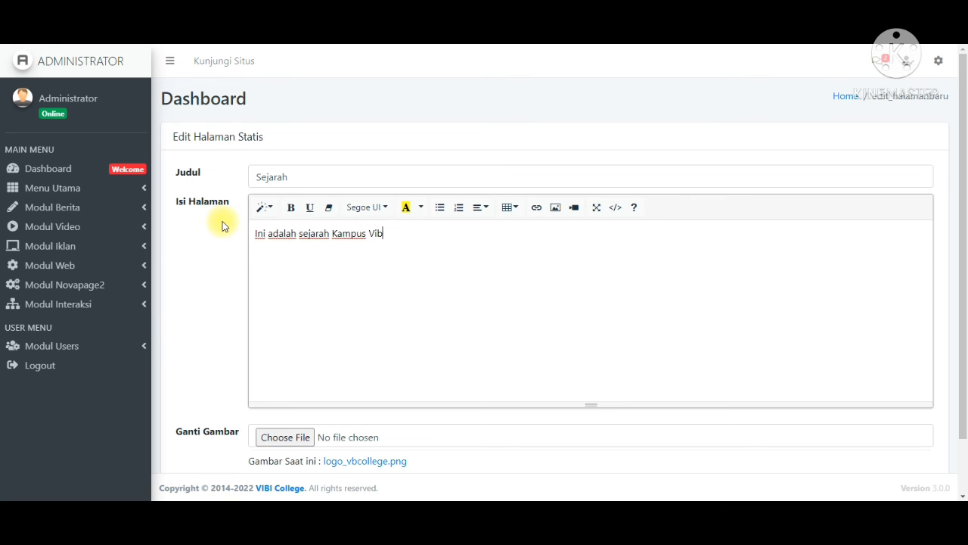
{"action": "type", "text": "i College"}
{"action": "scroll", "coordinate": [381, 370], "scroll_direction": "down", "scroll_amount": 2}
{"action": "left_click", "coordinate": [230, 430]}
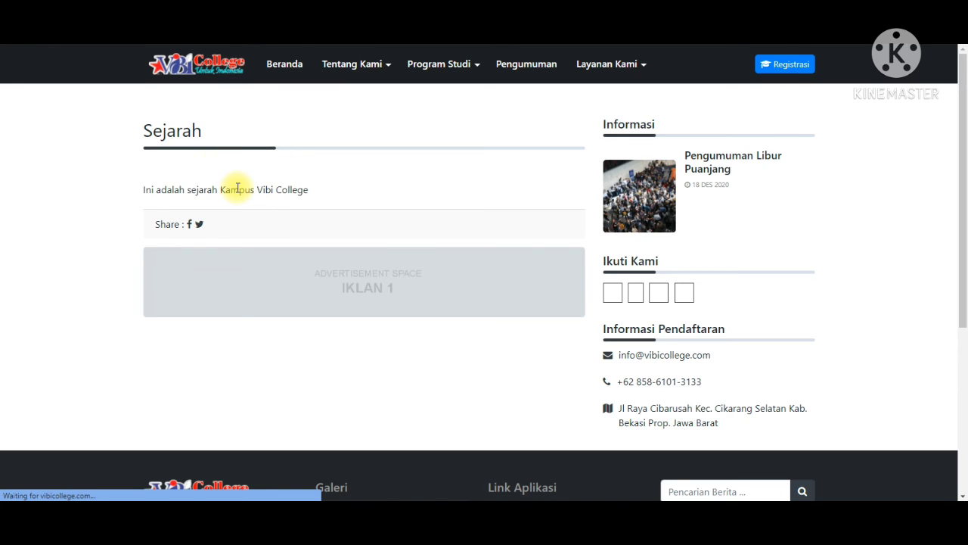
{"action": "left_click_drag", "start_coordinate": [317, 189], "coordinate": [117, 195]}
{"action": "left_click", "coordinate": [118, 195]}
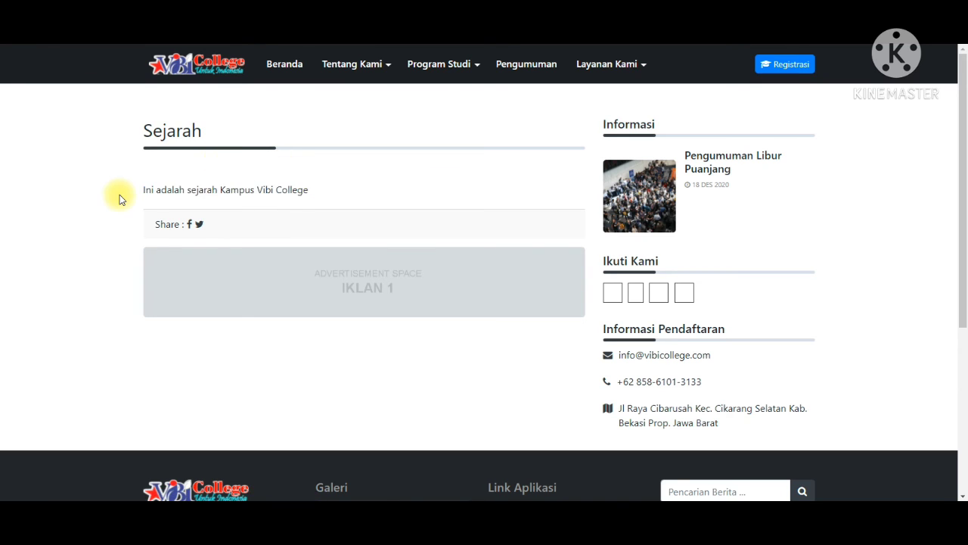
- Reopen the Sejarah entry on page 2 of the Halaman Baru list and make "Kampus Vibi College" bold in its content
{"action": "left_click", "coordinate": [446, 64]}
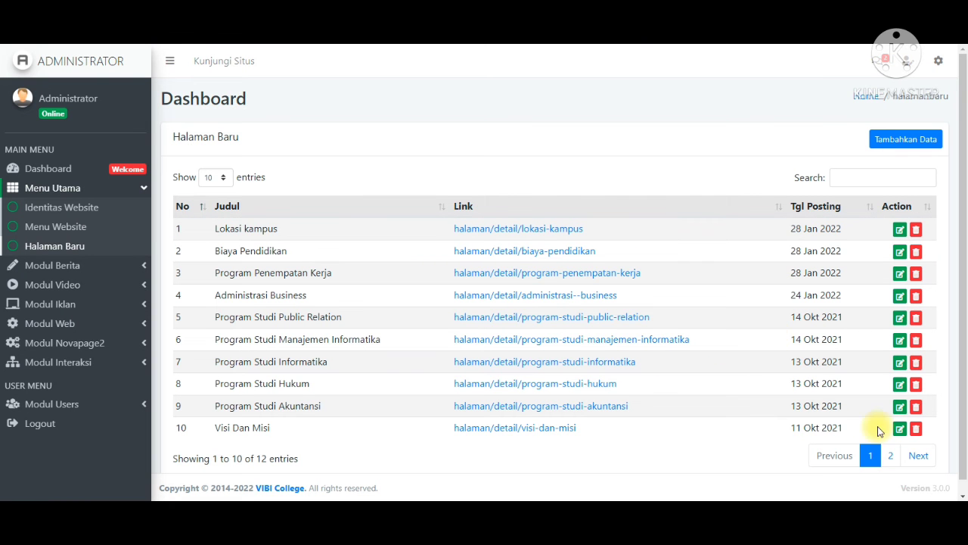
{"action": "left_click", "coordinate": [890, 455]}
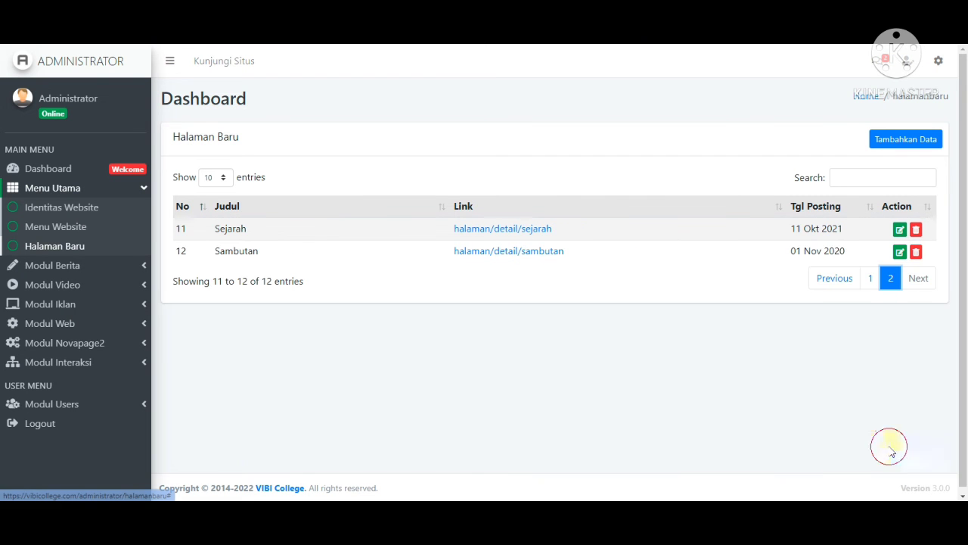
{"action": "left_click", "coordinate": [899, 229]}
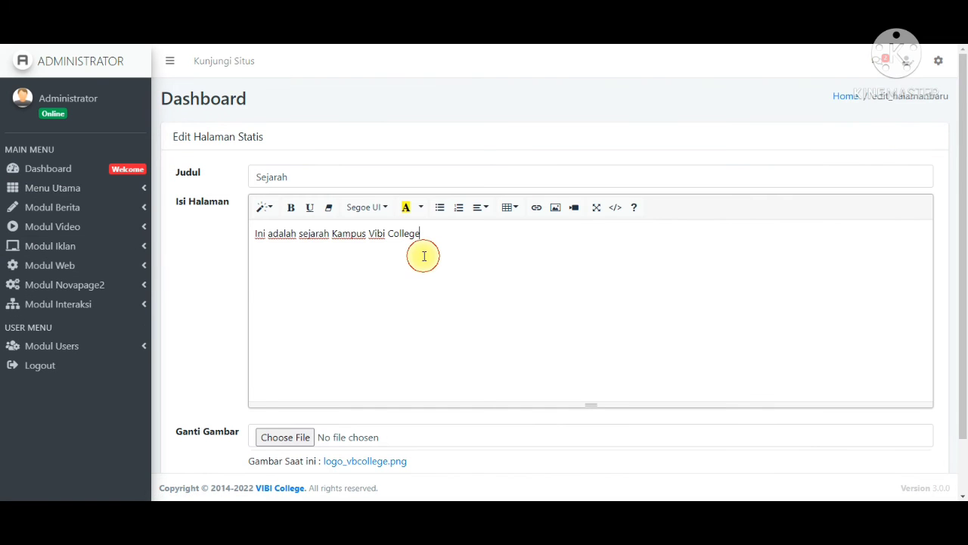
{"action": "mouse_move", "coordinate": [426, 244]}
{"action": "left_mouse_down"}
{"action": "mouse_move", "coordinate": [286, 254]}
{"action": "mouse_move", "coordinate": [420, 235]}
{"action": "left_mouse_up"}
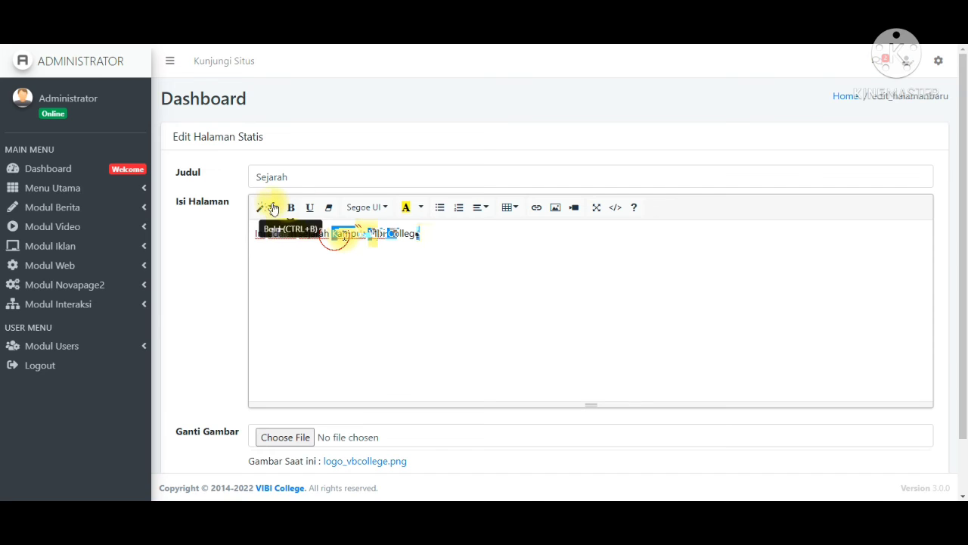
{"action": "left_click", "coordinate": [291, 207]}
{"action": "left_click", "coordinate": [405, 260]}
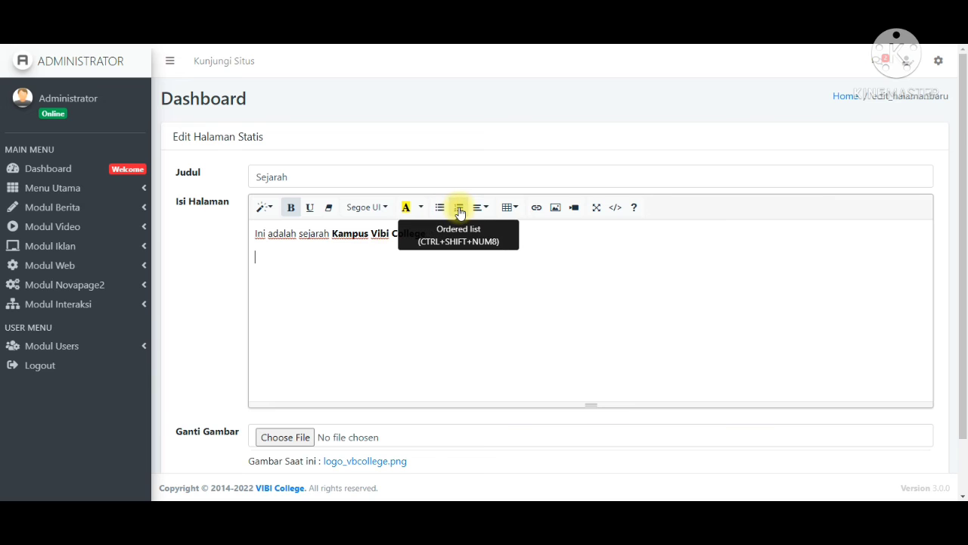
- Add a numbered list with the items "Sejarah" and "Informasi" below the Sejarah page's sentence
{"action": "left_click", "coordinate": [460, 208]}
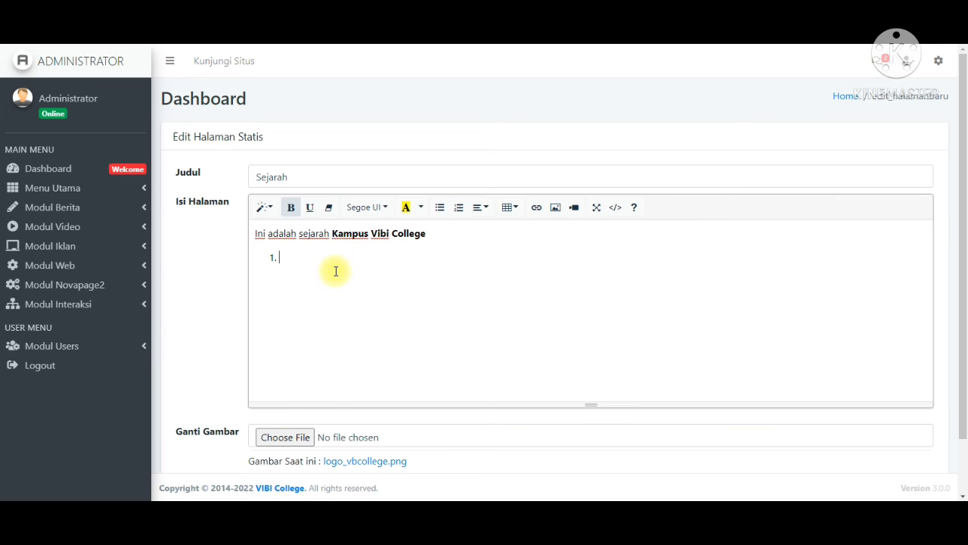
{"action": "type", "text": "Sejarah"}
{"action": "type", "text": "formasi"}
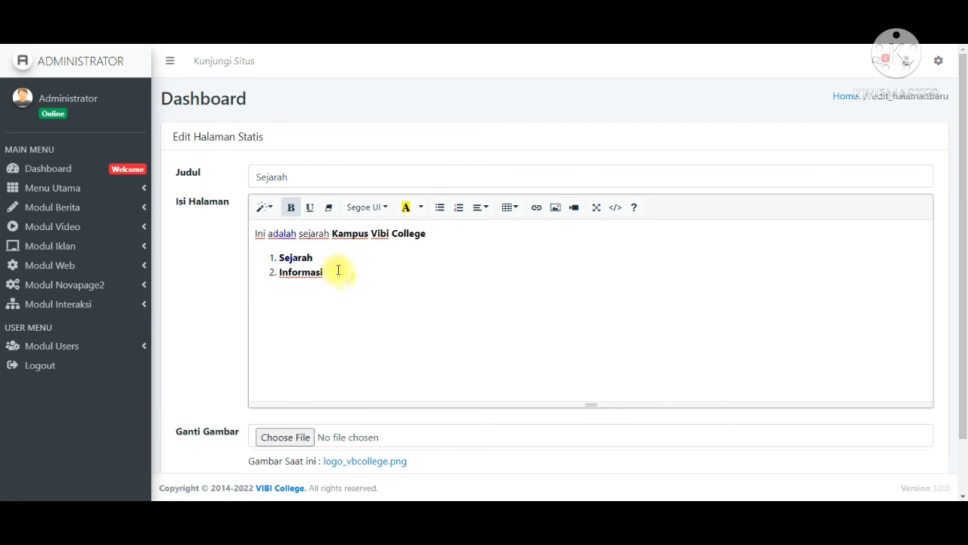
- Remove the bold formatting from the list items "Informasi" and "Sejarah"
{"action": "left_click_drag", "start_coordinate": [341, 270], "coordinate": [284, 277]}
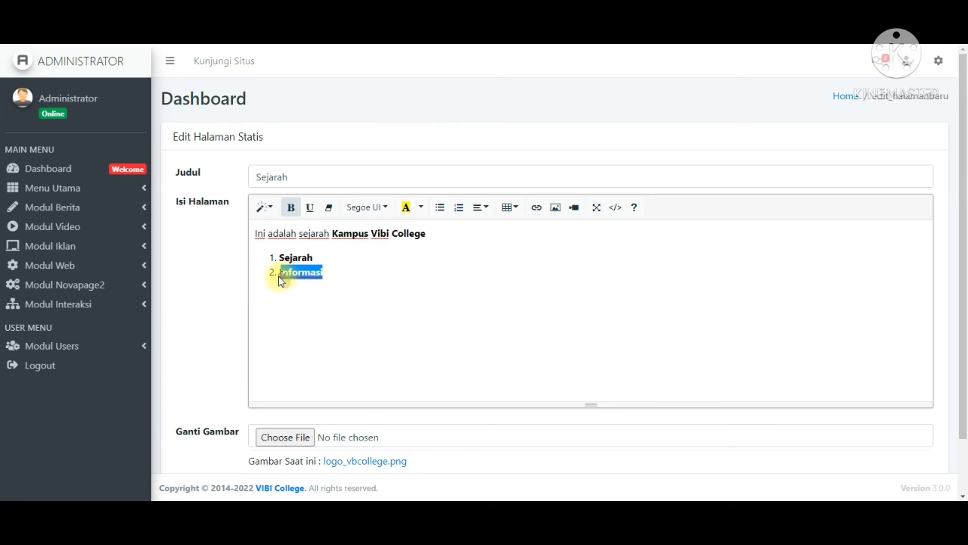
{"action": "left_click", "coordinate": [327, 271]}
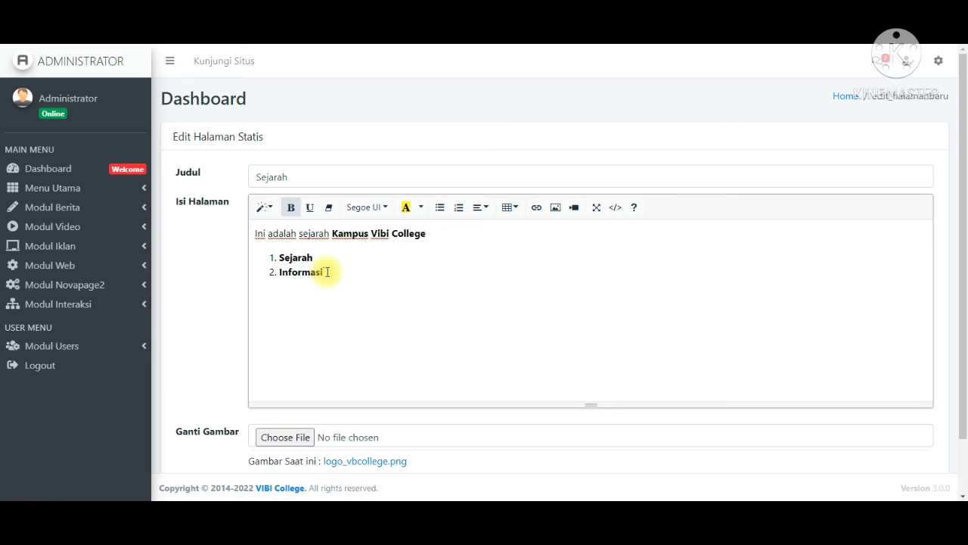
{"action": "left_click_drag", "start_coordinate": [327, 272], "coordinate": [277, 273]}
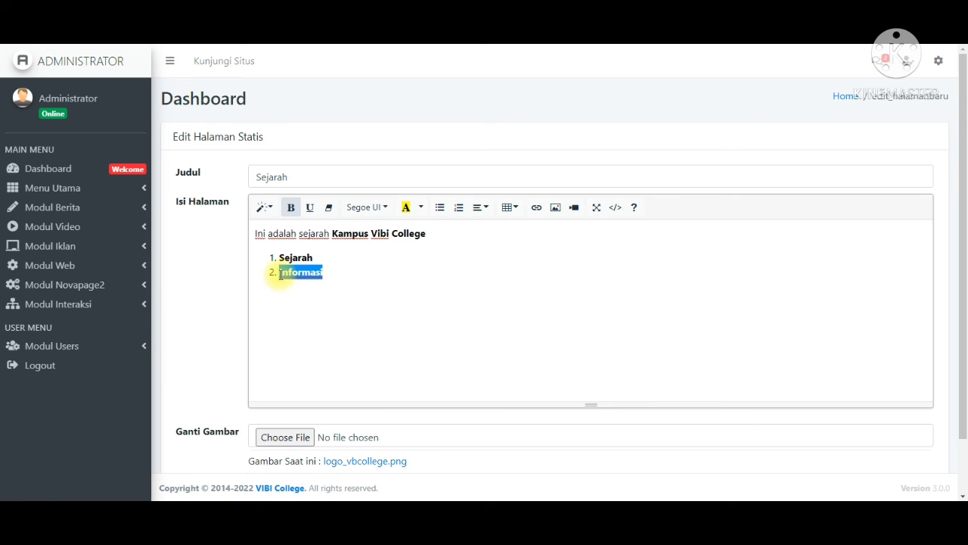
{"action": "left_click", "coordinate": [290, 208]}
{"action": "left_click_drag", "start_coordinate": [314, 258], "coordinate": [286, 258]}
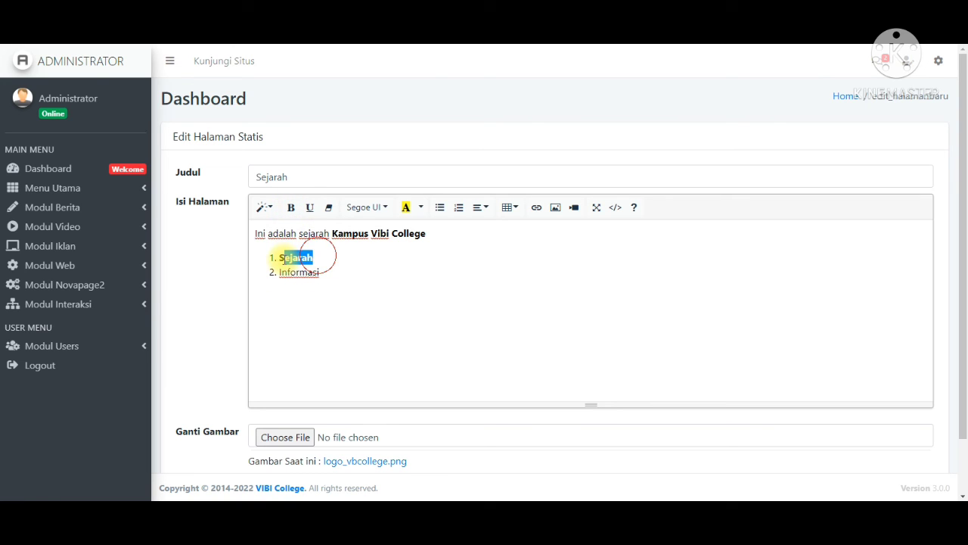
{"action": "left_click", "coordinate": [289, 208]}
{"action": "left_click", "coordinate": [338, 274]}
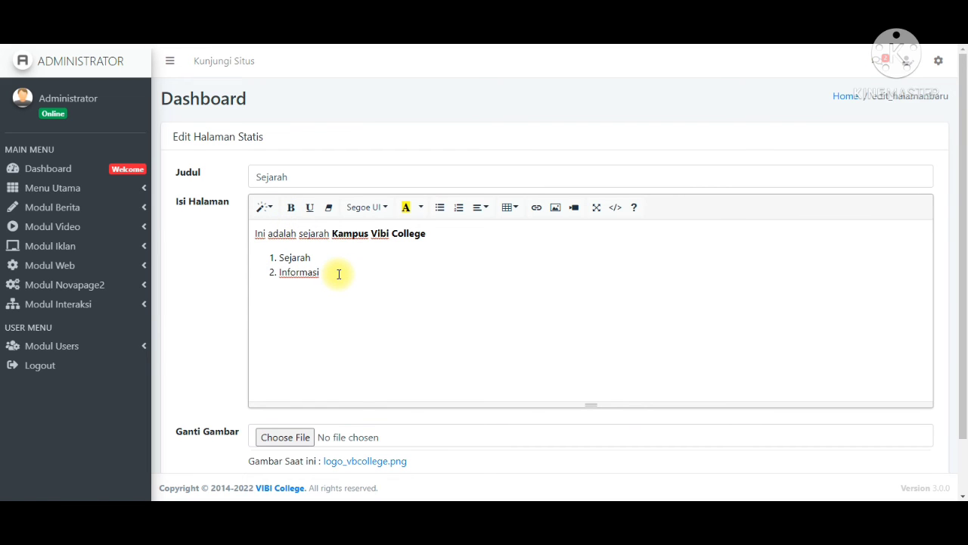
- Add five "f" items to the numbered list, save the page, and check the bold text and list on the public Sejarah page
{"action": "key", "text": "Return"}
{"action": "scroll", "coordinate": [369, 435], "scroll_direction": "down", "scroll_amount": 1}
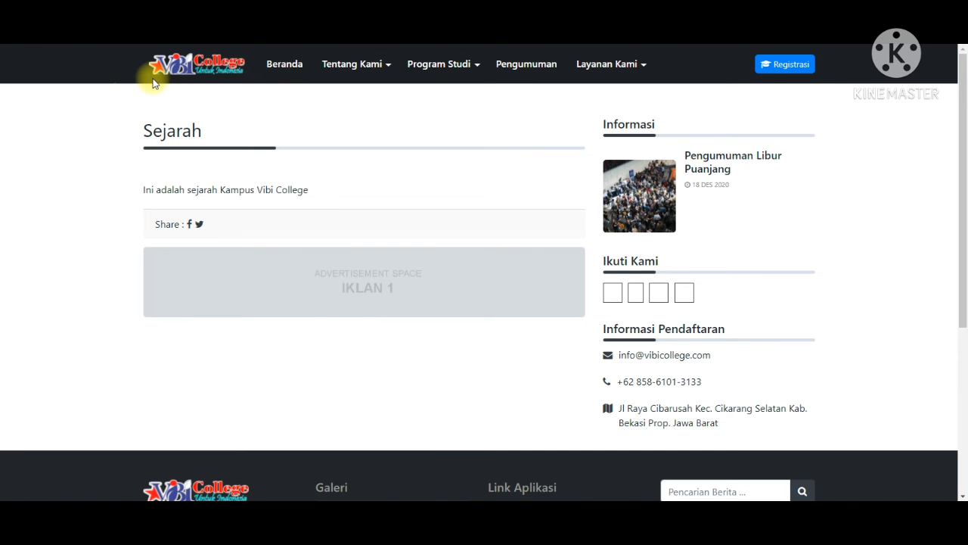
{"action": "key", "text": "F5"}
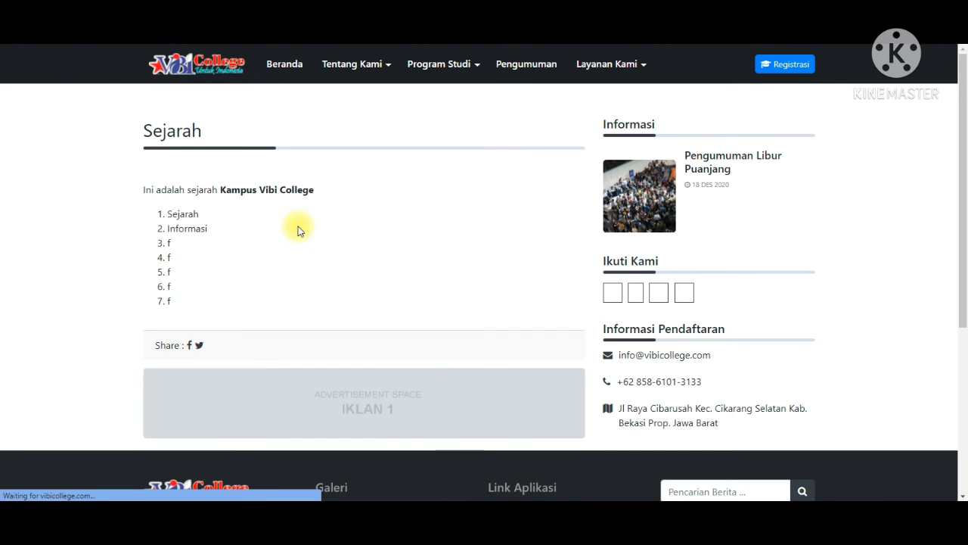
{"action": "left_click_drag", "start_coordinate": [218, 189], "coordinate": [335, 199]}
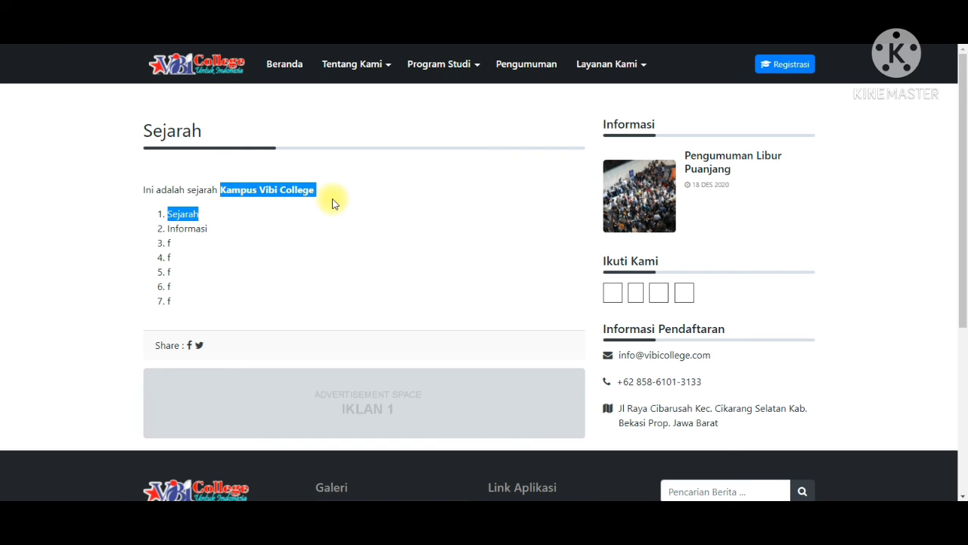
{"action": "left_click", "coordinate": [244, 224]}
{"action": "left_click_drag", "start_coordinate": [155, 216], "coordinate": [214, 302]}
{"action": "left_click", "coordinate": [214, 306]}
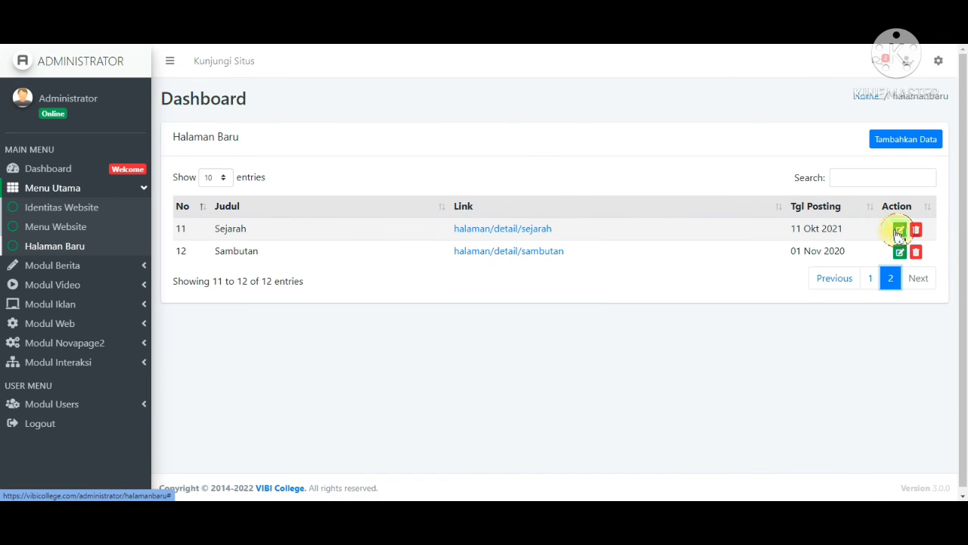
- Open the Sejarah entry for editing again, replace all its content with "On Progress..", and save it
{"action": "left_click", "coordinate": [899, 227]}
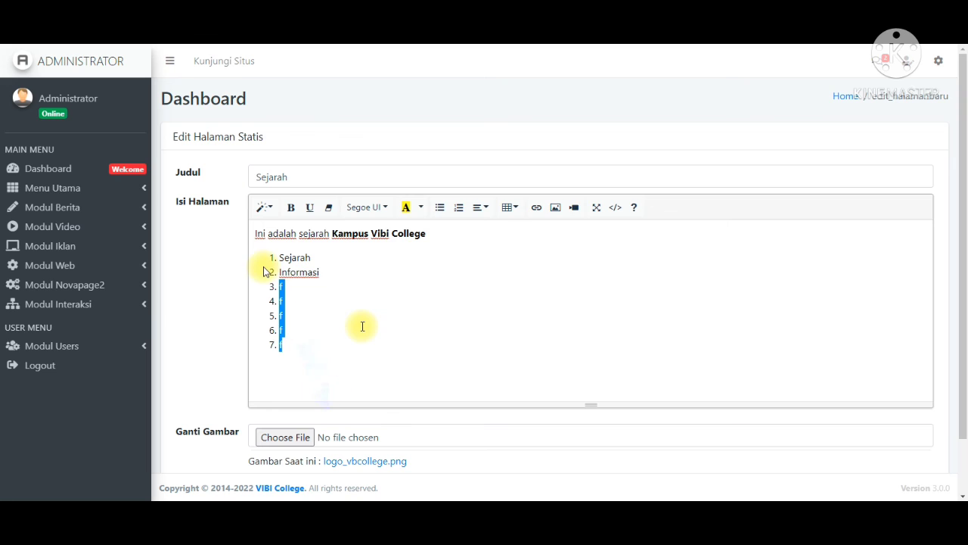
{"action": "left_click_drag", "start_coordinate": [266, 272], "coordinate": [231, 234]}
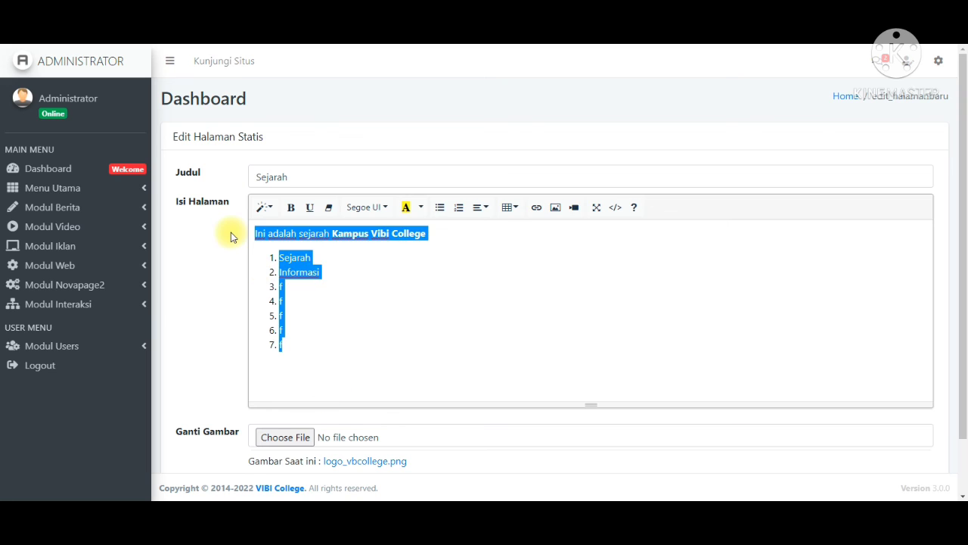
{"action": "key", "text": "BackSpace"}
{"action": "type", "text": "Konten"}
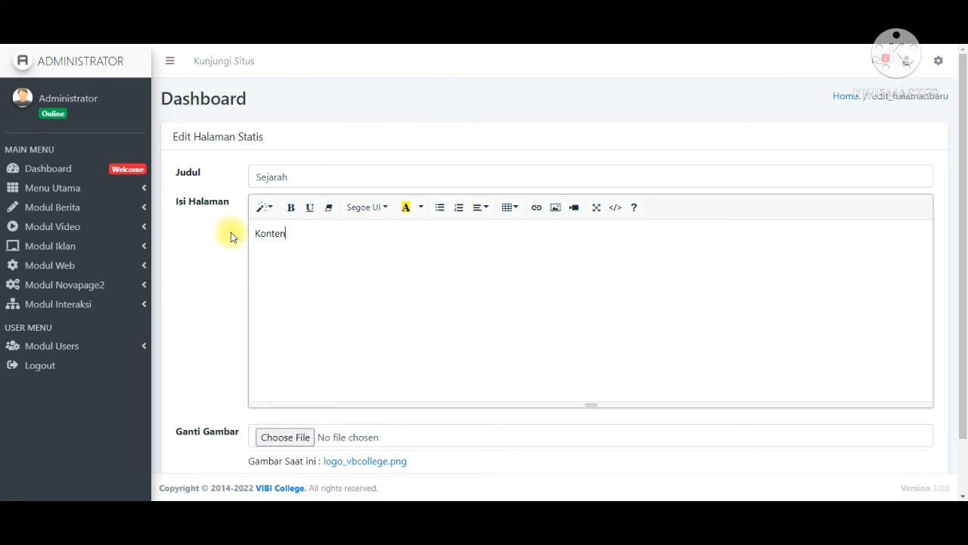
{"action": "key", "text": "BackSpace"}
{"action": "key", "text": "BackSpace"}
{"action": "key", "text": "BackSpace"}
{"action": "key", "text": "BackSpace"}
{"action": "key", "text": "BackSpace"}
{"action": "type", "text": "On Progress"}
{"action": "scroll", "coordinate": [254, 227], "scroll_direction": "down", "scroll_amount": 1}
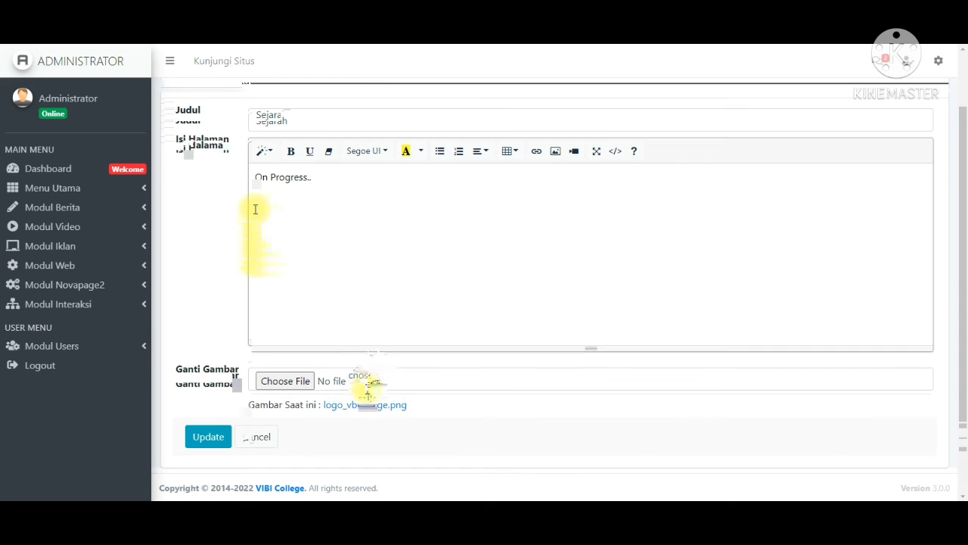
{"action": "left_click", "coordinate": [208, 437]}
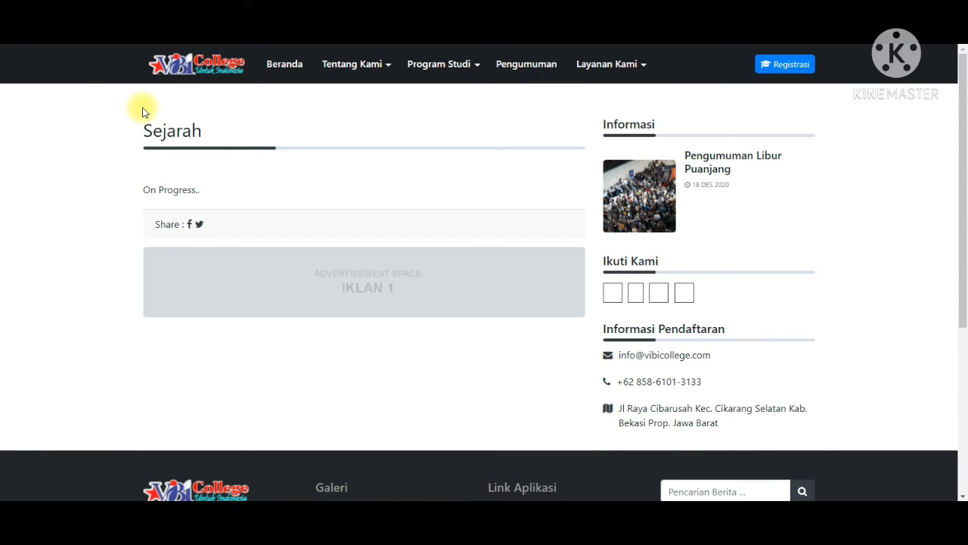
- Check the body text of the public Sejarah page and look over the pages listed under Tentang Kami
{"action": "left_click_drag", "start_coordinate": [232, 203], "coordinate": [152, 189]}
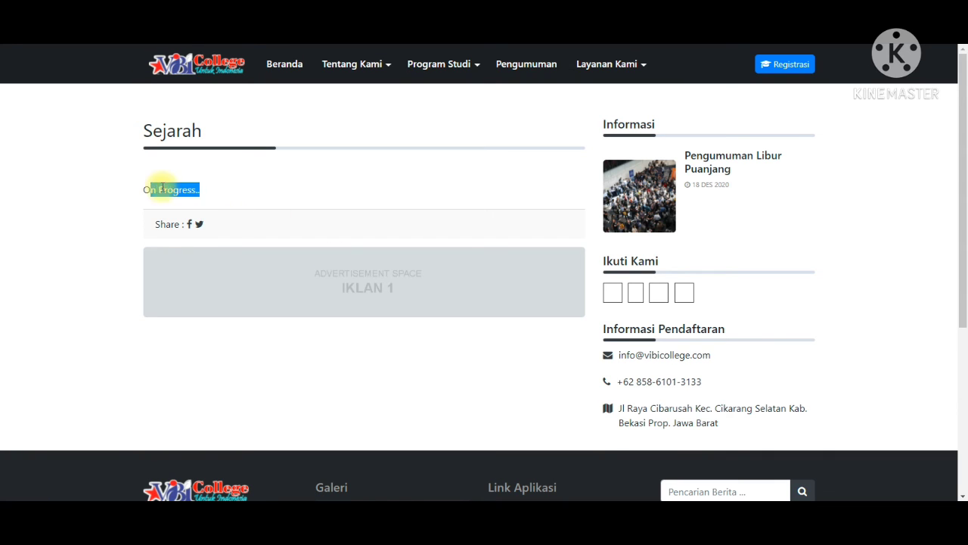
{"action": "left_click", "coordinate": [232, 189]}
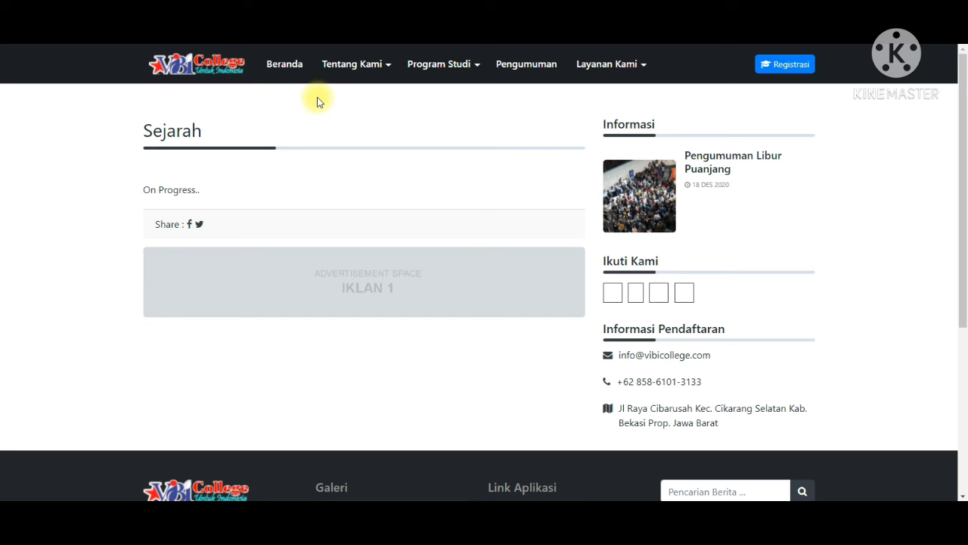
{"action": "mouse_move", "coordinate": [332, 81]}
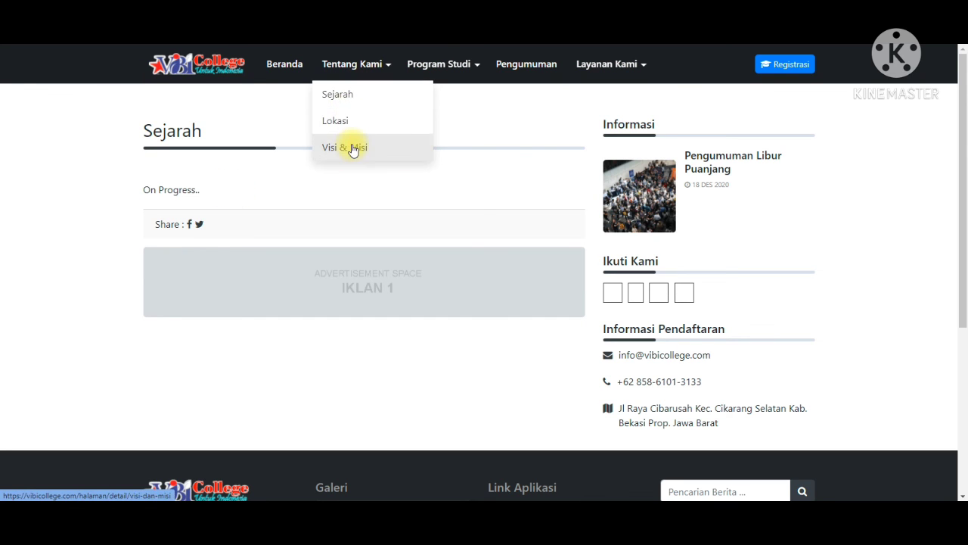
{"action": "mouse_move", "coordinate": [432, 65]}
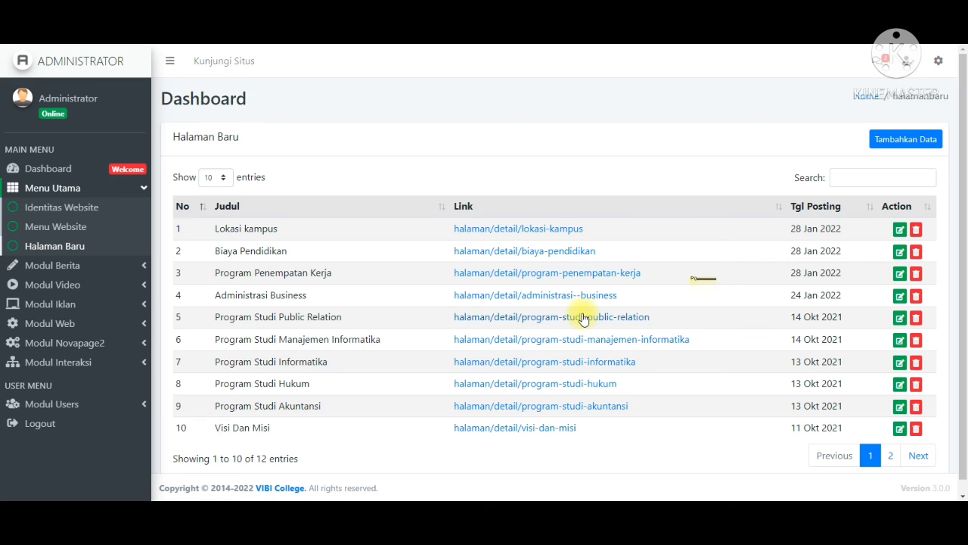
- Open the Program Penempatan Kerja entry from the Halaman Baru list for editing, placing the text cursor in its content
{"action": "left_click_drag", "start_coordinate": [709, 281], "coordinate": [708, 291]}
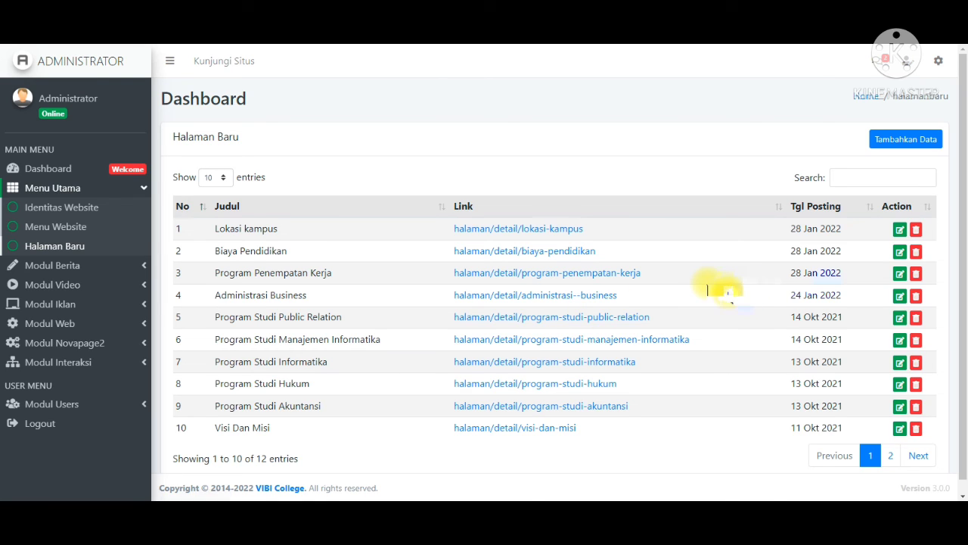
{"action": "left_click", "coordinate": [899, 273]}
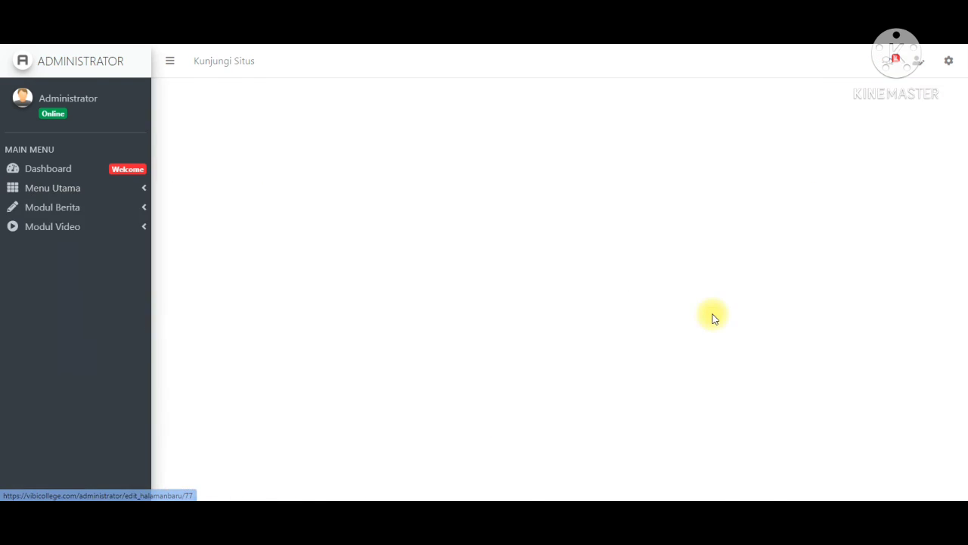
{"action": "scroll", "coordinate": [404, 296], "scroll_direction": "down", "scroll_amount": 1}
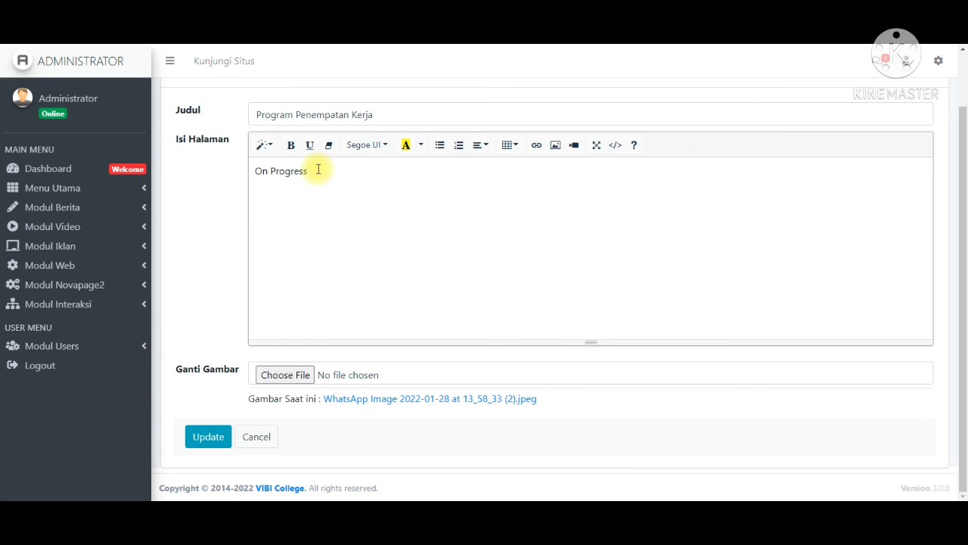
{"action": "left_click", "coordinate": [317, 169]}
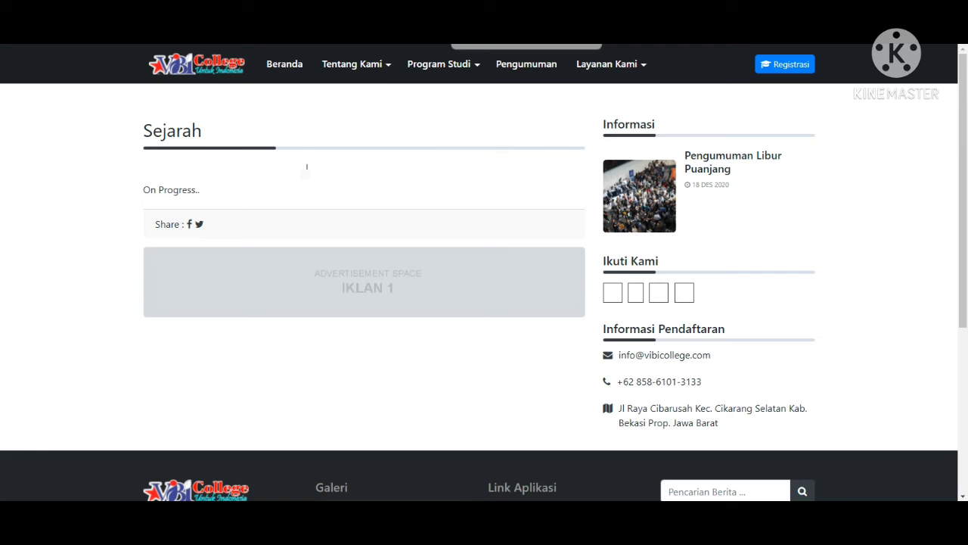
- View the Program Penempatan Kerja page under Layanan Kami on the public site and compare its text with the entry's editor
{"action": "left_click", "coordinate": [367, 67]}
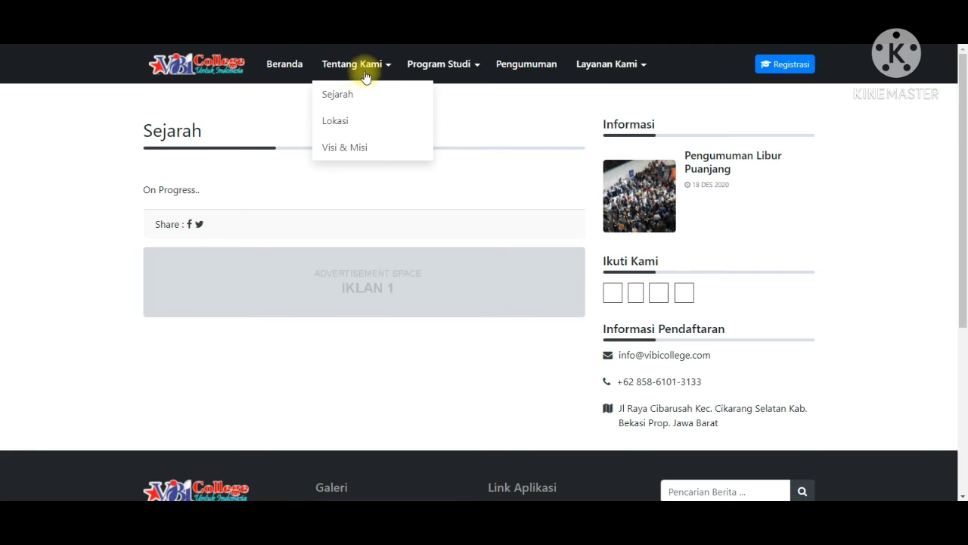
{"action": "left_click", "coordinate": [440, 80]}
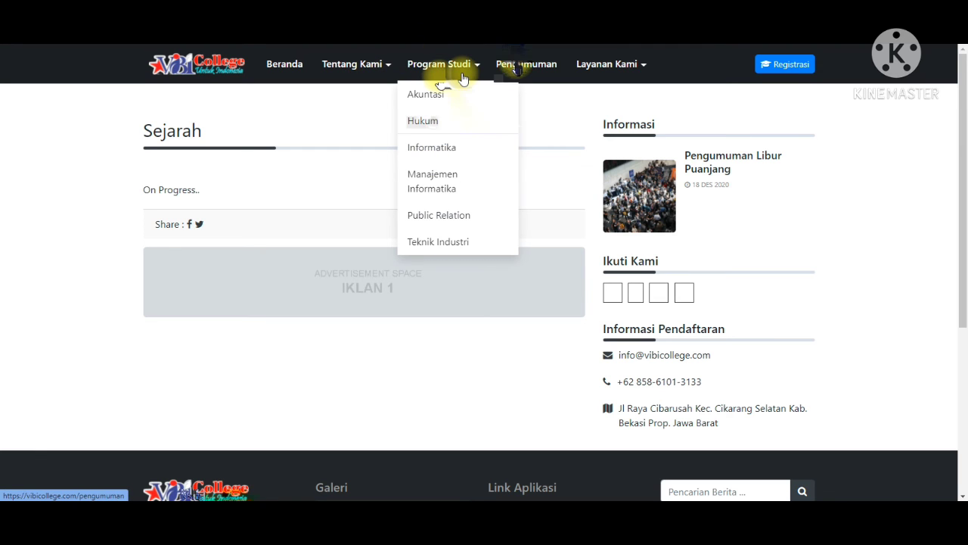
{"action": "mouse_move", "coordinate": [615, 66]}
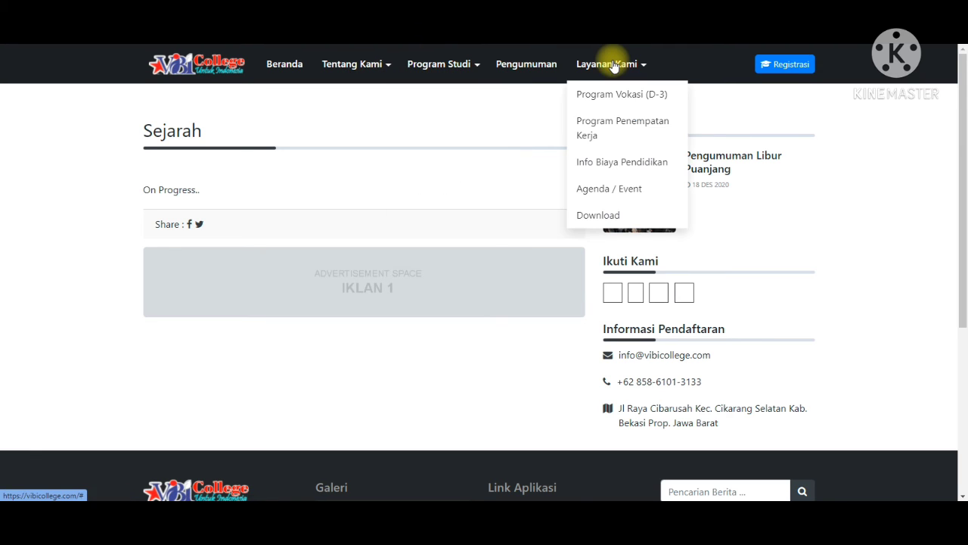
{"action": "left_click", "coordinate": [601, 126]}
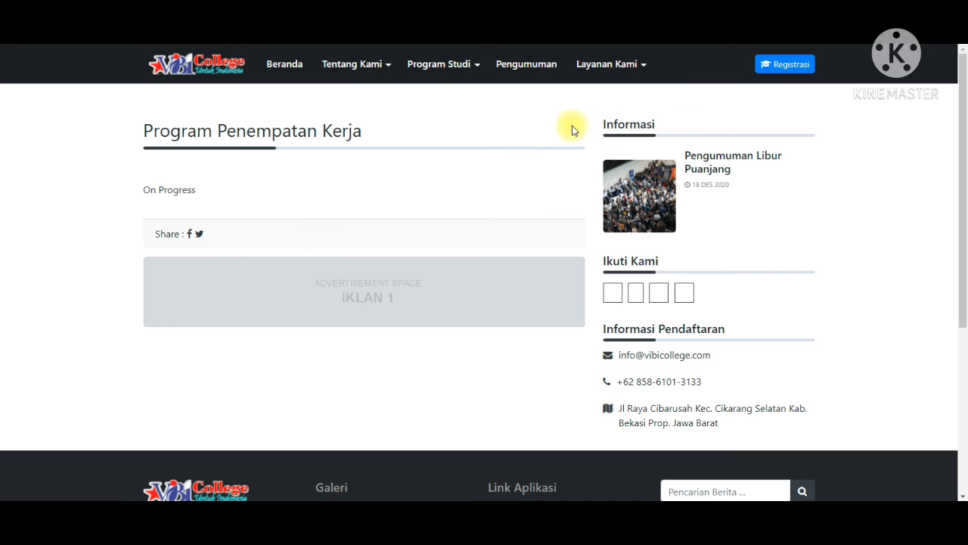
{"action": "left_click_drag", "start_coordinate": [188, 189], "coordinate": [149, 186]}
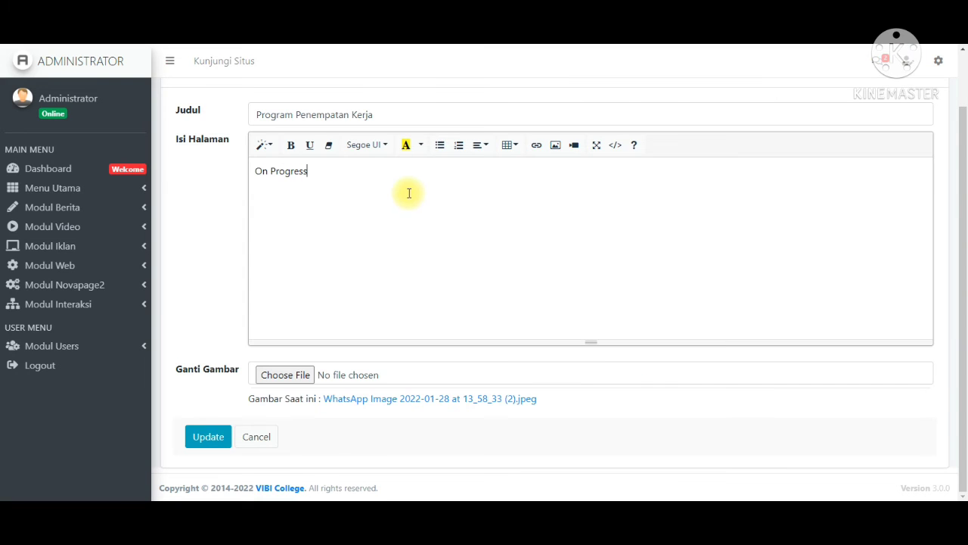
{"action": "scroll", "coordinate": [408, 193], "scroll_direction": "up", "scroll_amount": 1}
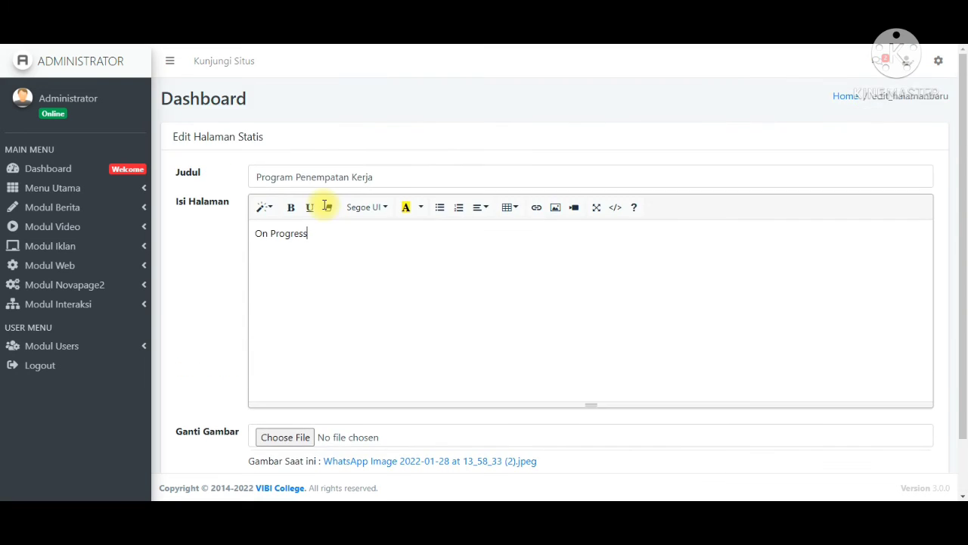
- Save the Program Penempatan Kerja entry with "On Progress" as its content and check its public page
{"action": "scroll", "coordinate": [340, 264], "scroll_direction": "down", "scroll_amount": 1}
{"action": "left_click", "coordinate": [257, 438]}
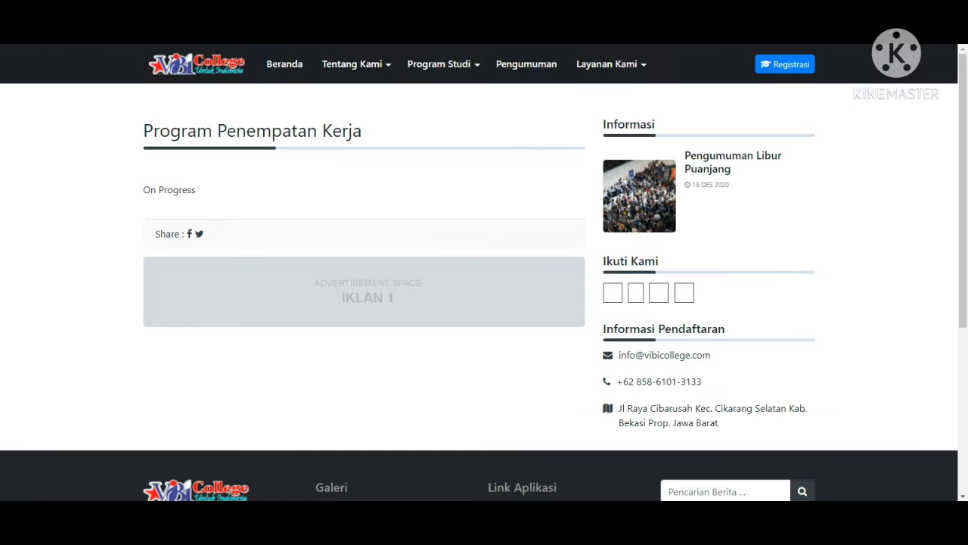
{"action": "left_click", "coordinate": [644, 64]}
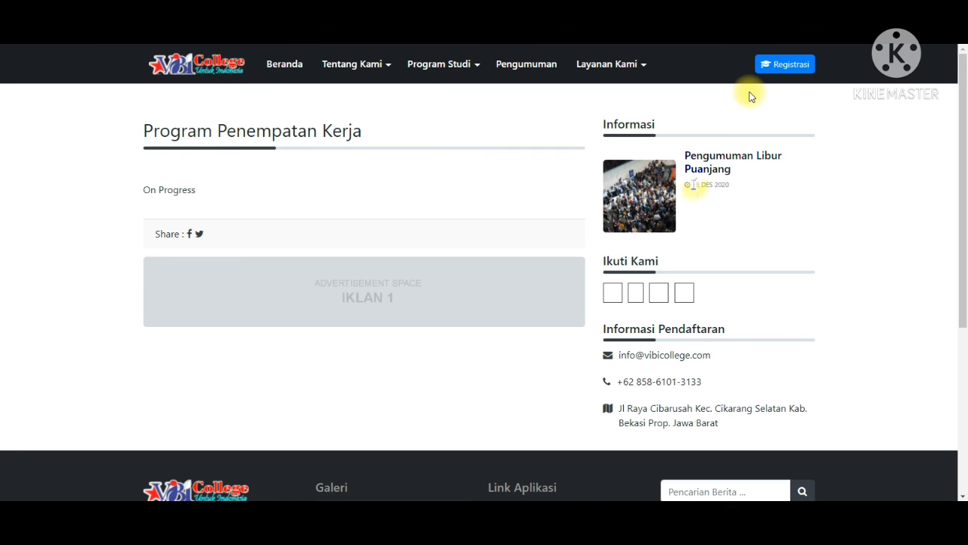
- Look over the footer of the public Program Penempatan Kerja page and return to the site's home page
{"action": "scroll", "coordinate": [683, 262], "scroll_direction": "down", "scroll_amount": 3}
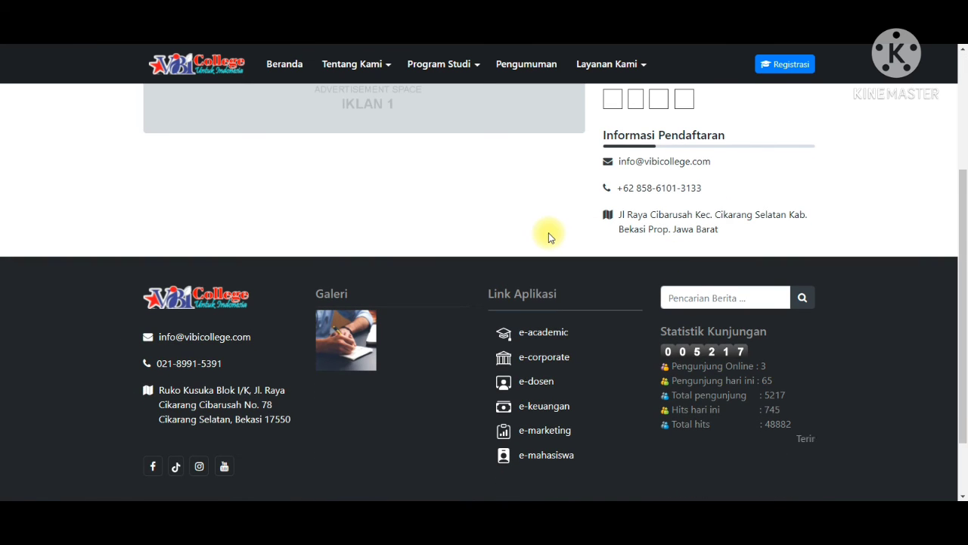
{"action": "left_click", "coordinate": [211, 61]}
{"action": "scroll", "coordinate": [210, 61], "scroll_direction": "up", "scroll_amount": 3}
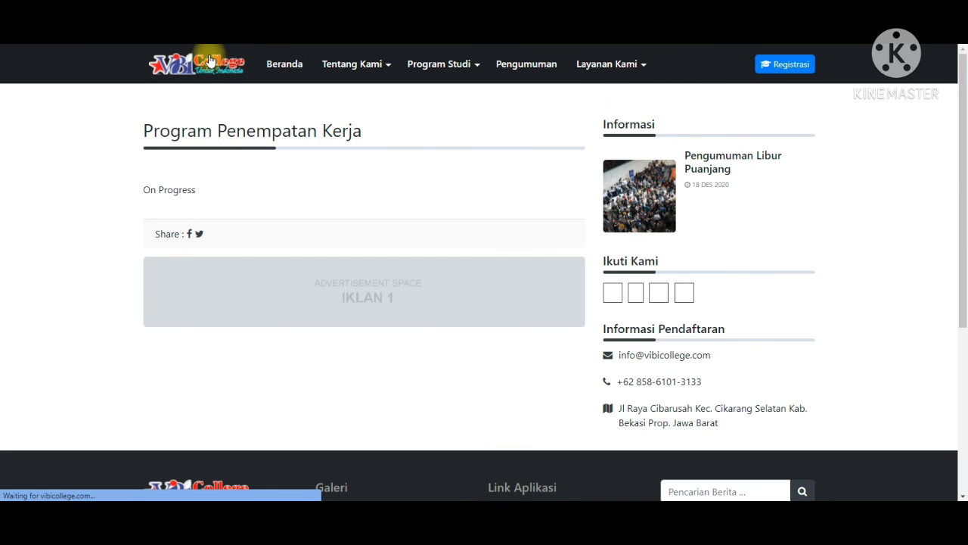
{"action": "scroll", "coordinate": [286, 216], "scroll_direction": "down", "scroll_amount": 3}
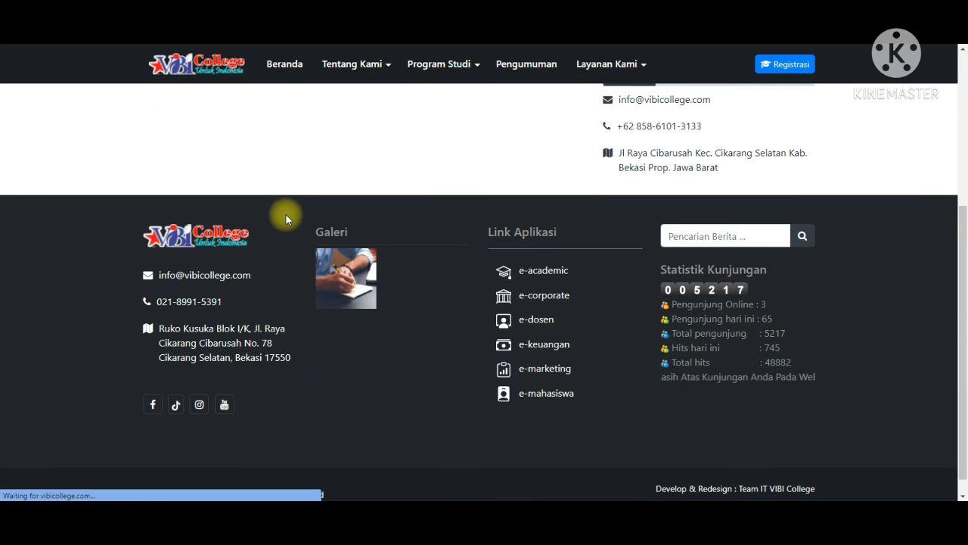
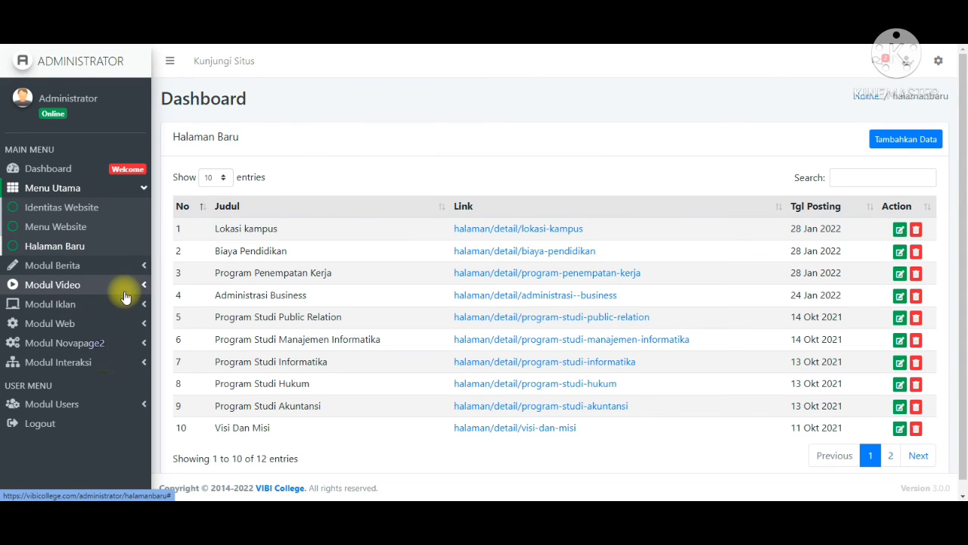
- Open the Section Hero settings in the Novapage2 template configuration of the admin dashboard
{"action": "left_click", "coordinate": [104, 362]}
{"action": "scroll", "coordinate": [106, 362], "scroll_direction": "down", "scroll_amount": 1}
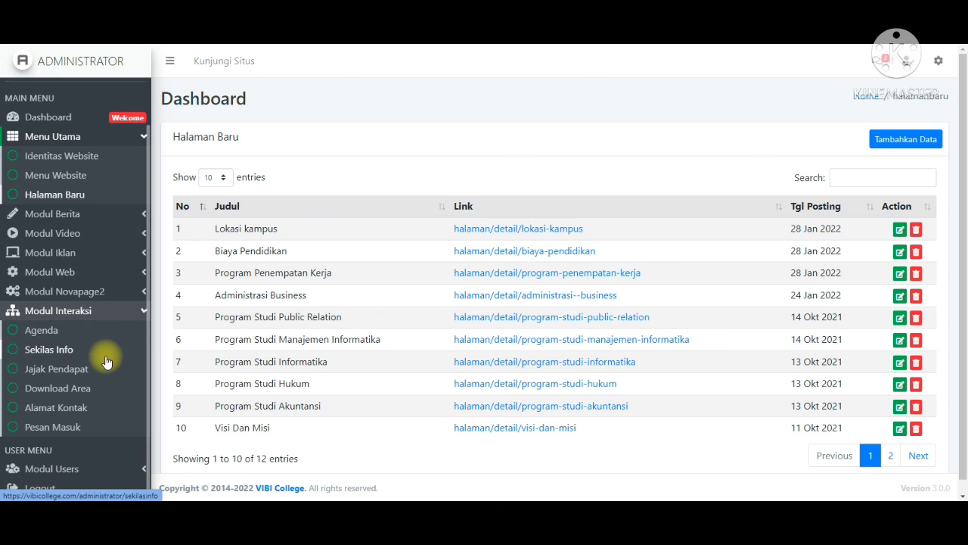
{"action": "left_click", "coordinate": [80, 318]}
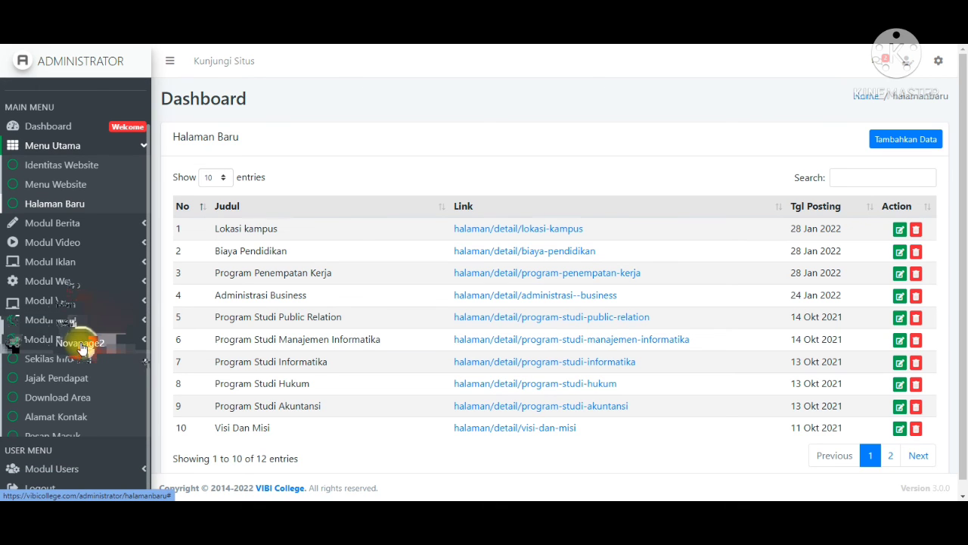
{"action": "left_click", "coordinate": [76, 341]}
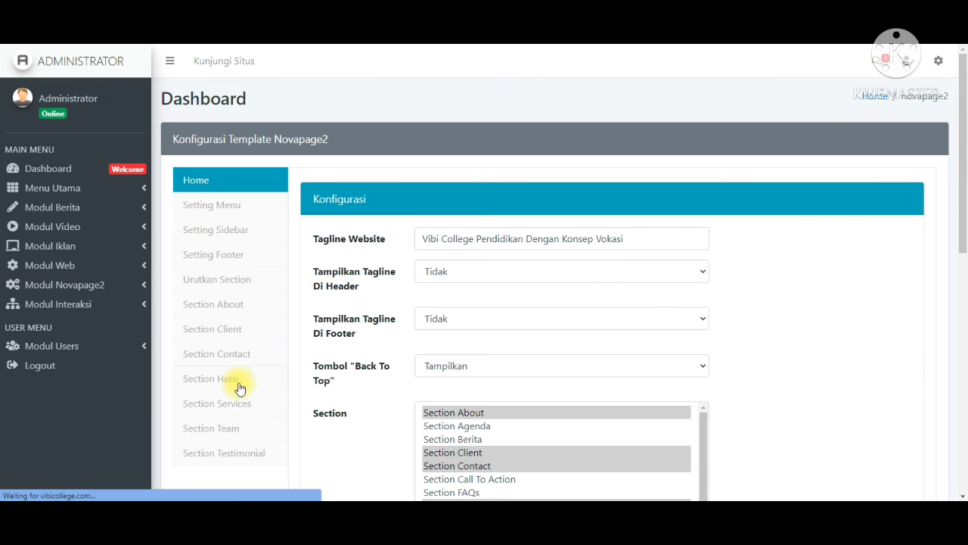
{"action": "left_click", "coordinate": [220, 382]}
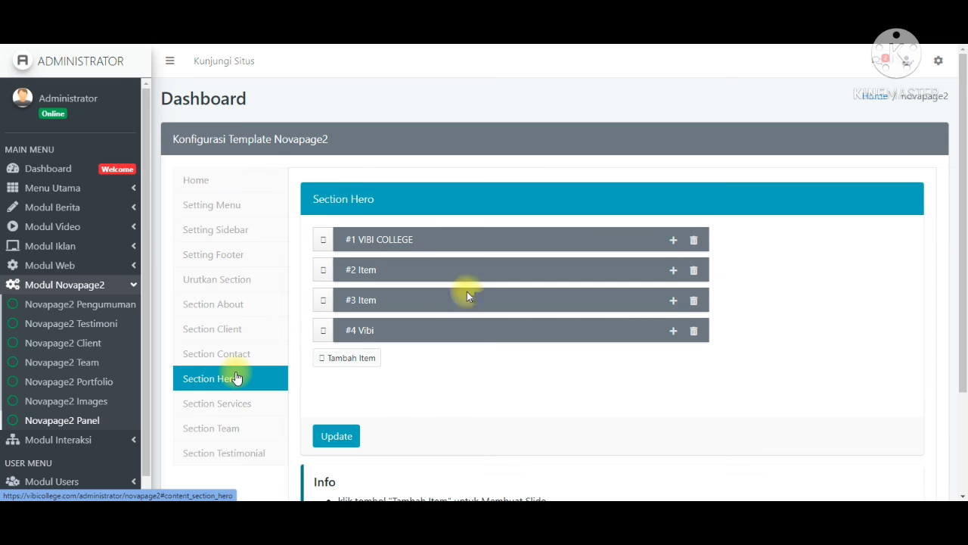
{"action": "scroll", "coordinate": [558, 330], "scroll_direction": "down", "scroll_amount": 1}
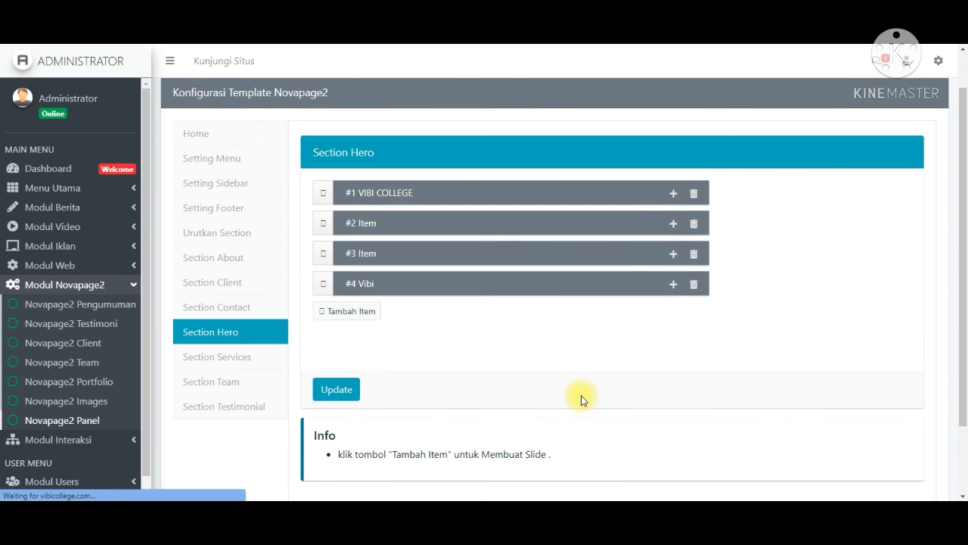
{"action": "scroll", "coordinate": [580, 395], "scroll_direction": "up", "scroll_amount": 1}
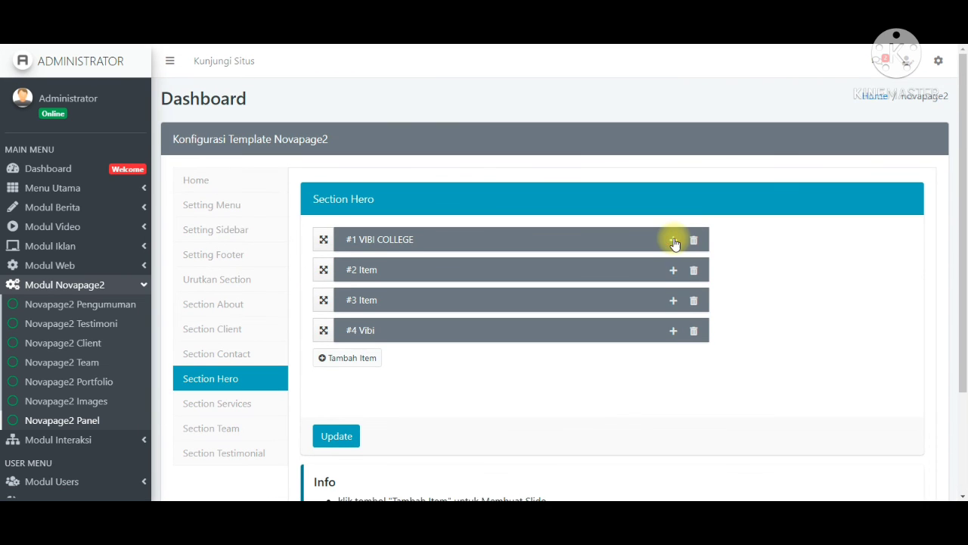
- Expand hero item #1 VIBI COLLEGE and open the image asset selection for its picture
{"action": "left_click", "coordinate": [673, 240]}
{"action": "scroll", "coordinate": [589, 299], "scroll_direction": "down", "scroll_amount": 3}
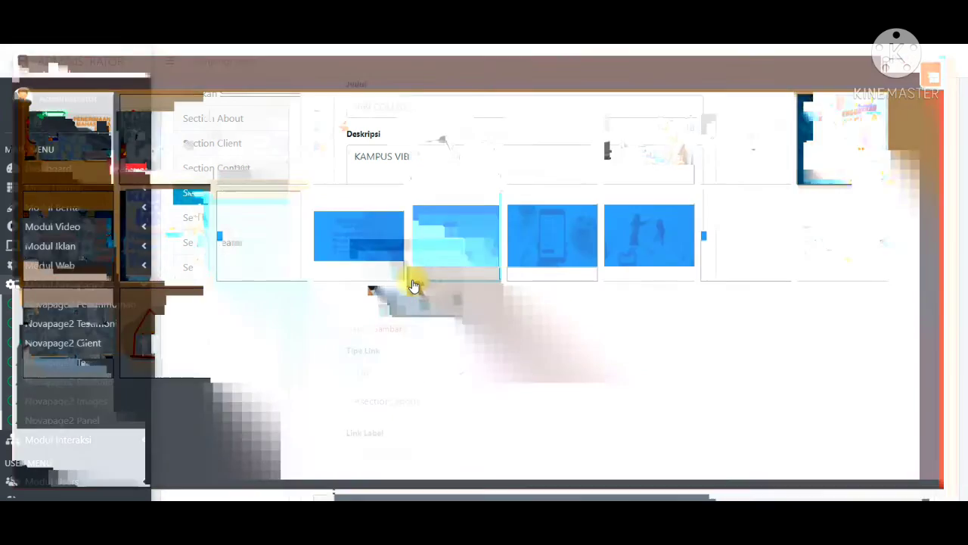
{"action": "left_click", "coordinate": [414, 285]}
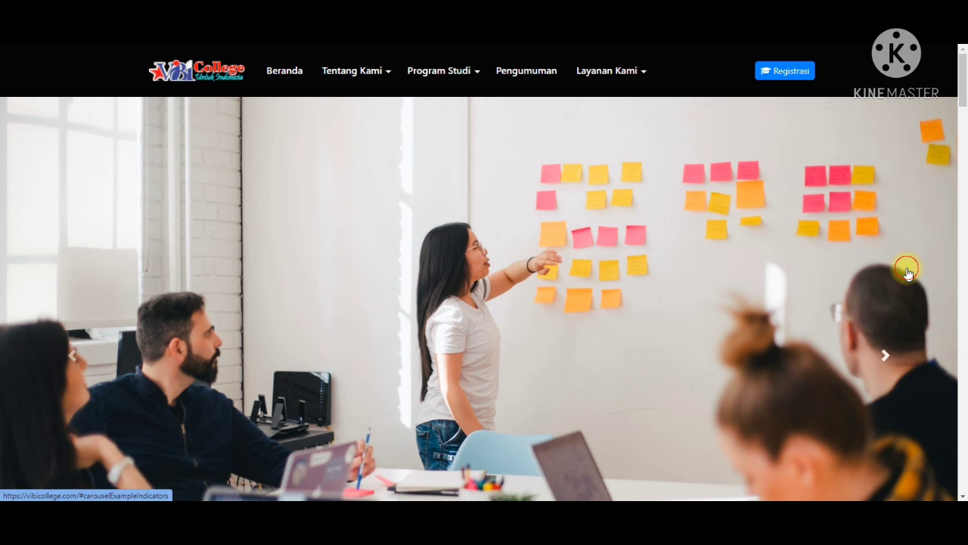
- Page through the hero slides on the public home page to compare their banner images
{"action": "left_click", "coordinate": [905, 272]}
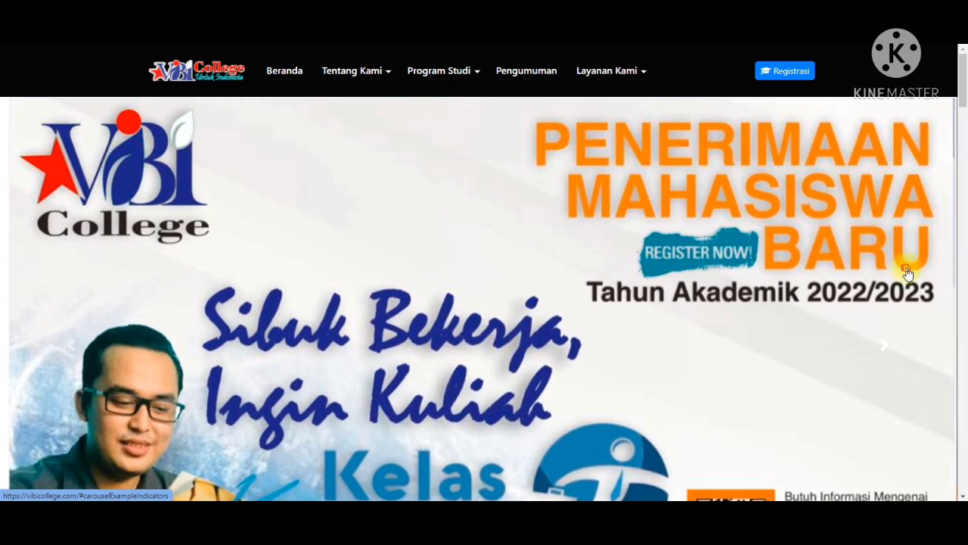
{"action": "left_click", "coordinate": [908, 274]}
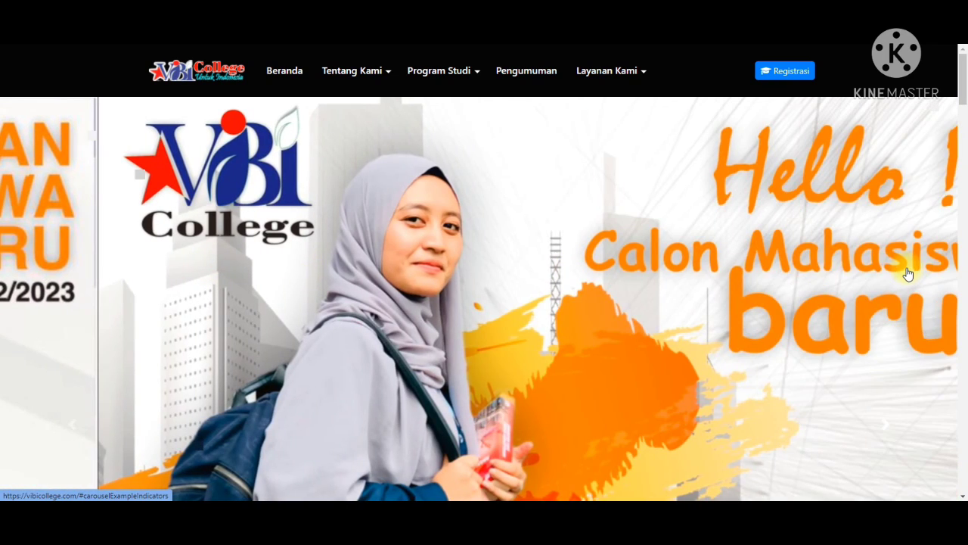
{"action": "left_click", "coordinate": [908, 274]}
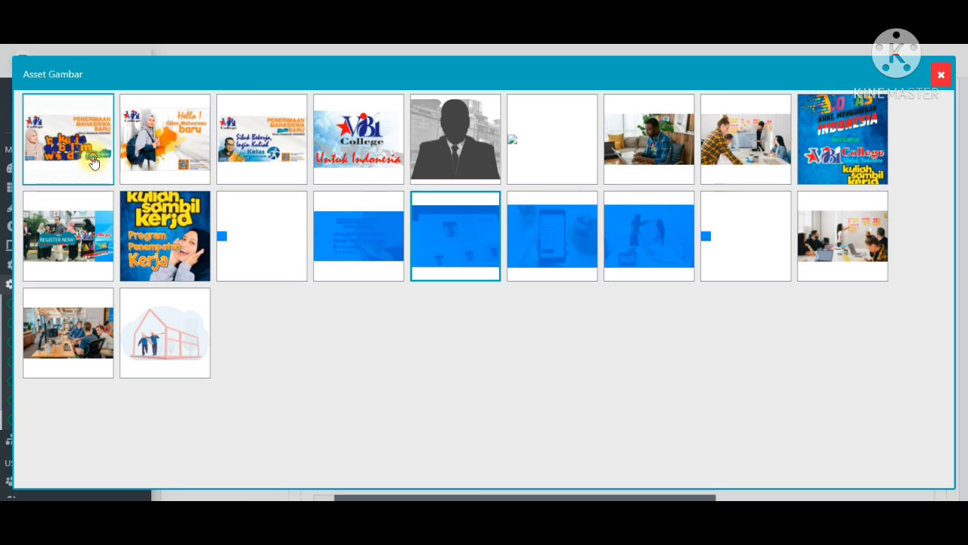
- Assign the "Penerimaan Mahasiswa Baru" banner with the "bekerja sebelum" slogan to the VIBI COLLEGE hero item and update Section Hero
{"action": "left_click", "coordinate": [93, 161]}
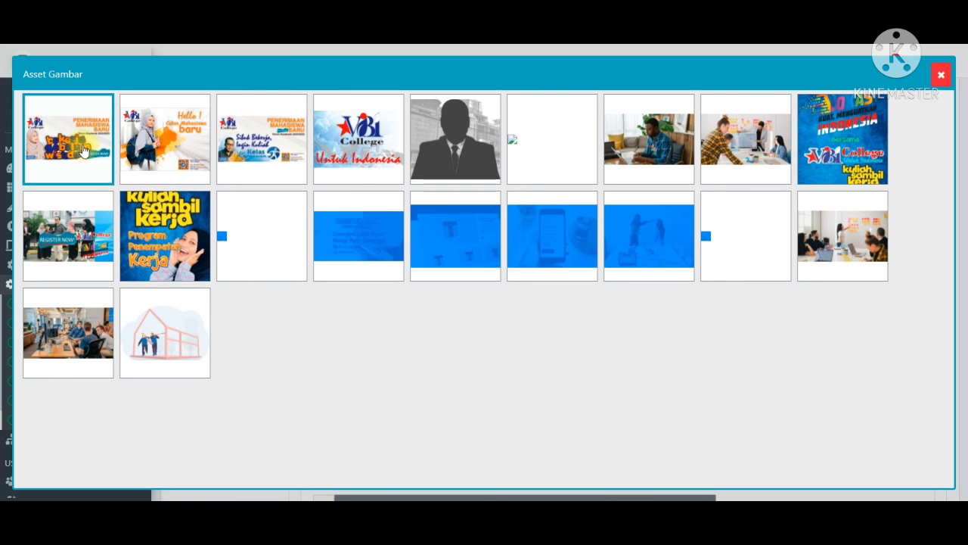
{"action": "left_click", "coordinate": [237, 201]}
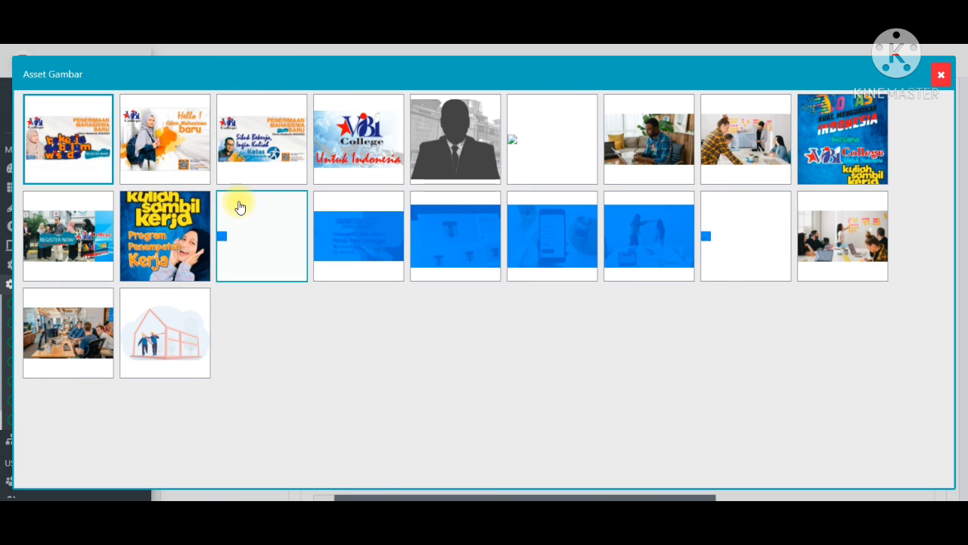
{"action": "left_click", "coordinate": [89, 138]}
{"action": "double_click", "coordinate": [90, 138]}
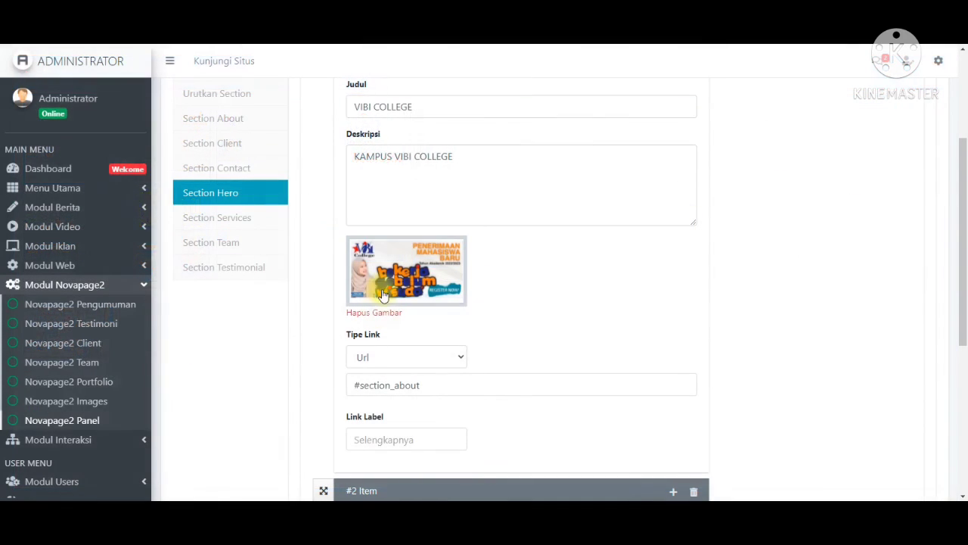
{"action": "scroll", "coordinate": [469, 325], "scroll_direction": "down", "scroll_amount": 4}
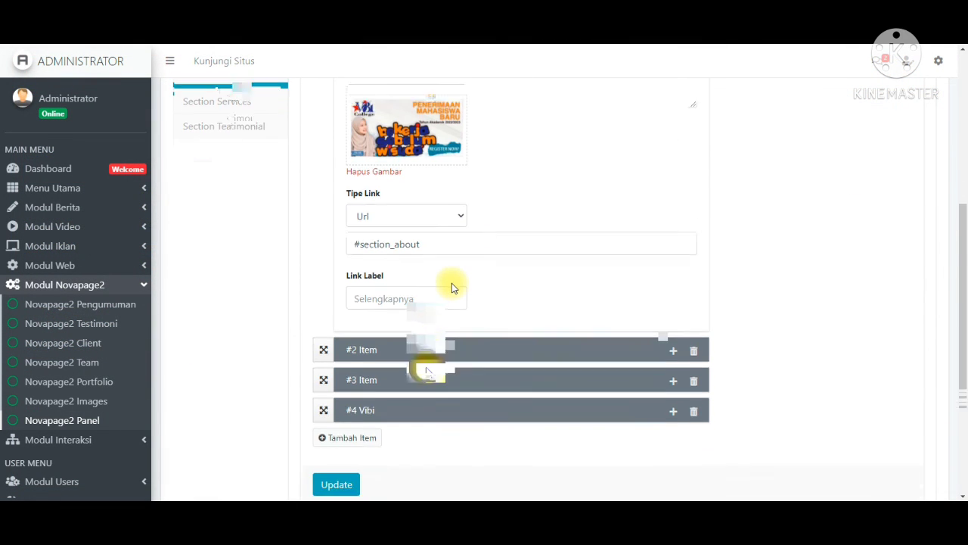
{"action": "scroll", "coordinate": [337, 314], "scroll_direction": "down", "scroll_amount": 1}
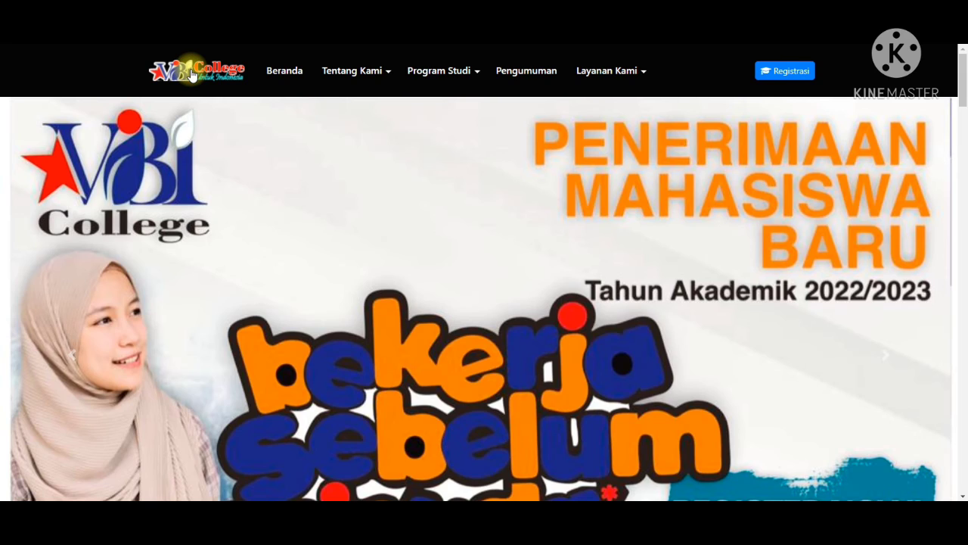
- Review the public home page from the hero banner down to the Our Client section
{"action": "scroll", "coordinate": [379, 344], "scroll_direction": "down", "scroll_amount": 10}
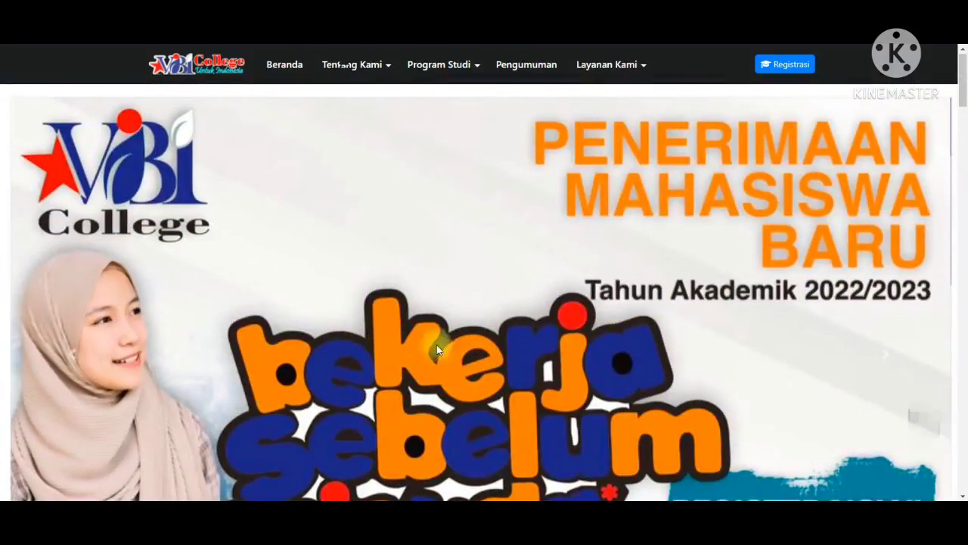
{"action": "scroll", "coordinate": [692, 349], "scroll_direction": "down", "scroll_amount": 10}
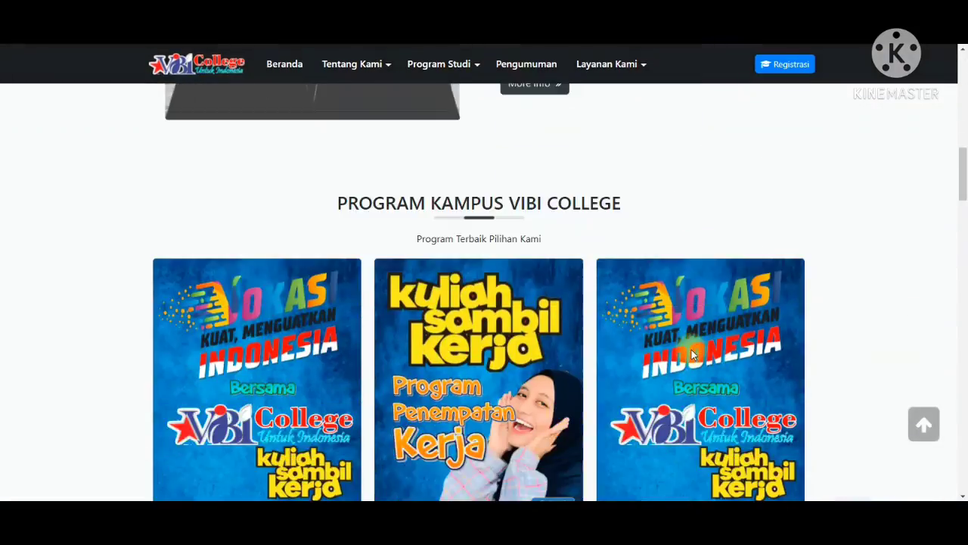
{"action": "scroll", "coordinate": [691, 354], "scroll_direction": "down", "scroll_amount": 20}
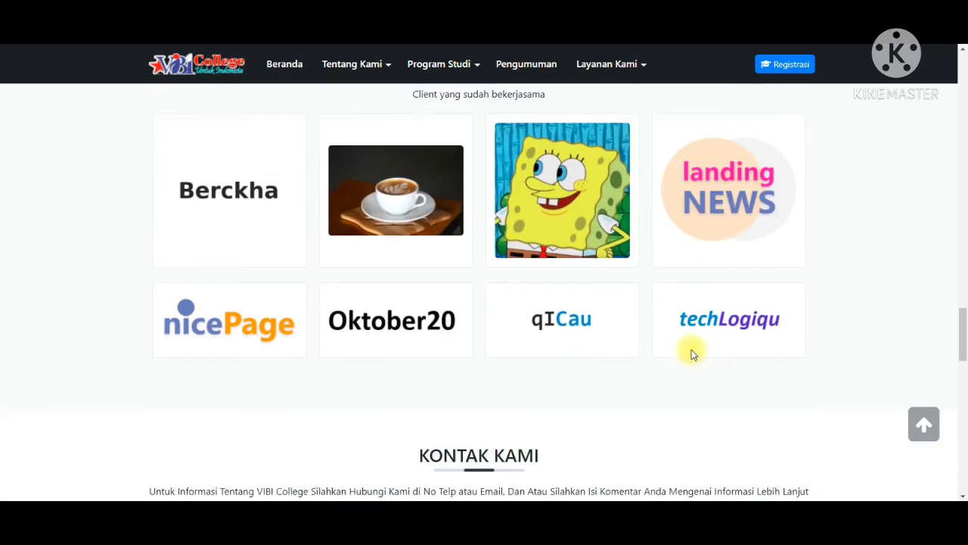
{"action": "scroll", "coordinate": [692, 354], "scroll_direction": "down", "scroll_amount": 2}
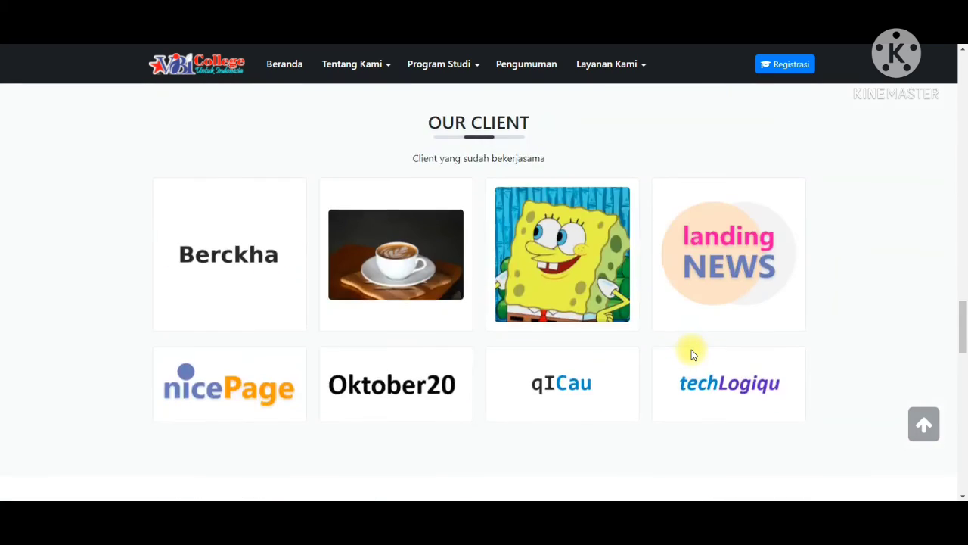
{"action": "scroll", "coordinate": [691, 354], "scroll_direction": "down", "scroll_amount": 1}
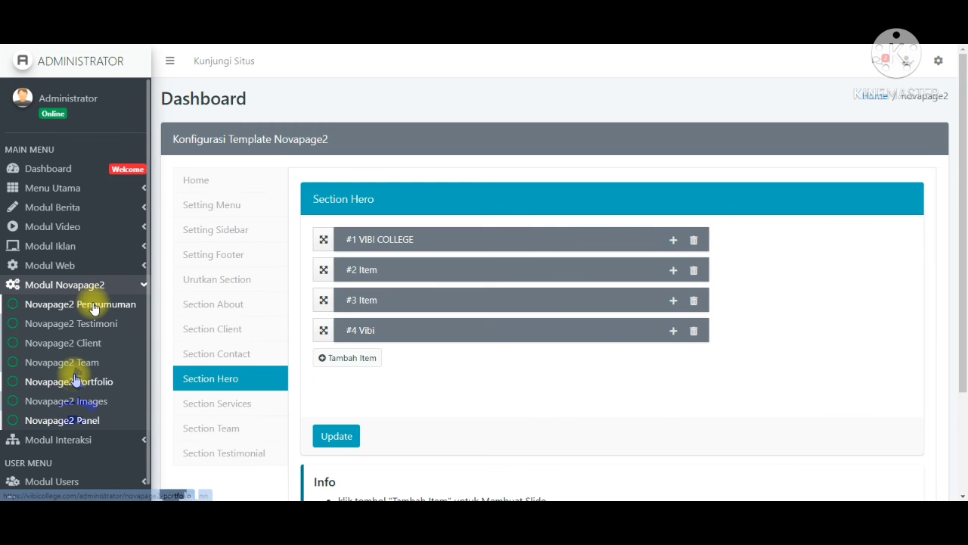
- Open the Novapage2 client list and delete the client Contoh with the SpongeBob logo
{"action": "left_click", "coordinate": [75, 342]}
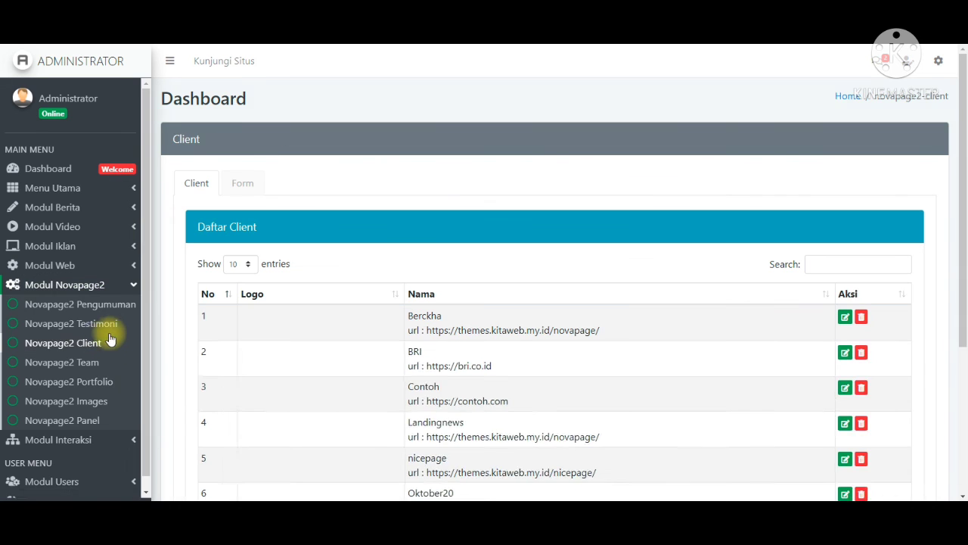
{"action": "scroll", "coordinate": [342, 326], "scroll_direction": "down", "scroll_amount": 2}
{"action": "scroll", "coordinate": [343, 323], "scroll_direction": "down", "scroll_amount": 1}
{"action": "right_click", "coordinate": [344, 325]}
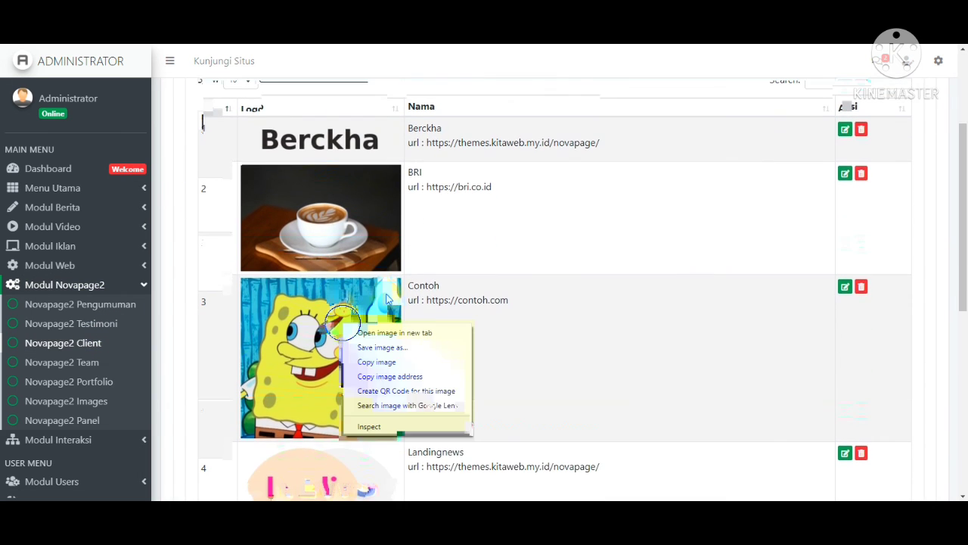
{"action": "scroll", "coordinate": [907, 255], "scroll_direction": "down", "scroll_amount": 1}
{"action": "left_click", "coordinate": [862, 245]}
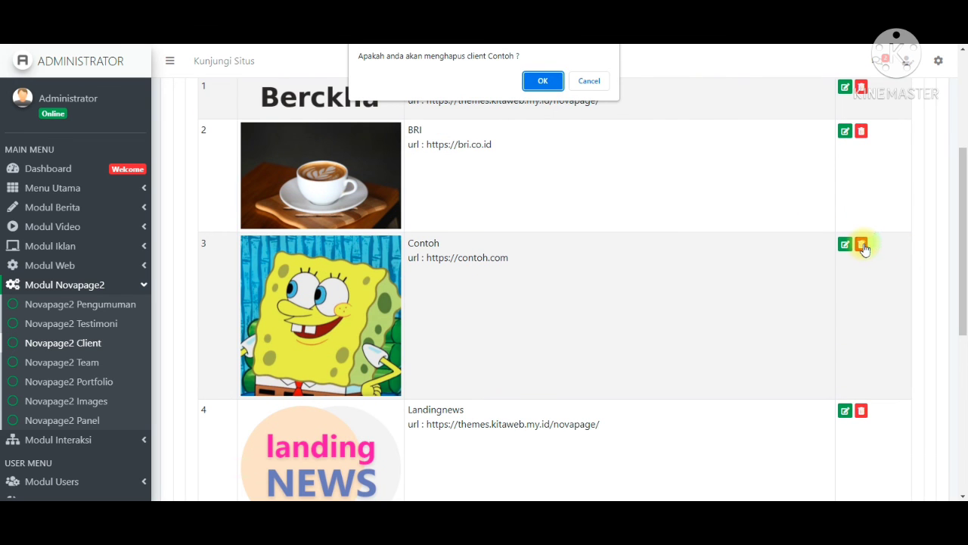
{"action": "left_click", "coordinate": [542, 81]}
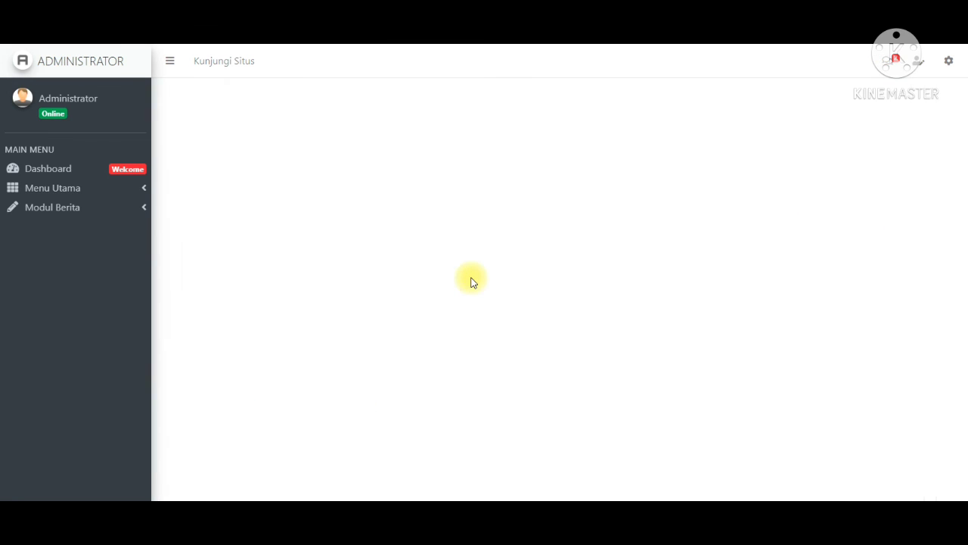
- Delete the client BRI with the coffee cup logo from the client list
{"action": "scroll", "coordinate": [484, 340], "scroll_direction": "down", "scroll_amount": 4}
{"action": "scroll", "coordinate": [513, 370], "scroll_direction": "down", "scroll_amount": 2}
{"action": "scroll", "coordinate": [514, 368], "scroll_direction": "up", "scroll_amount": 5}
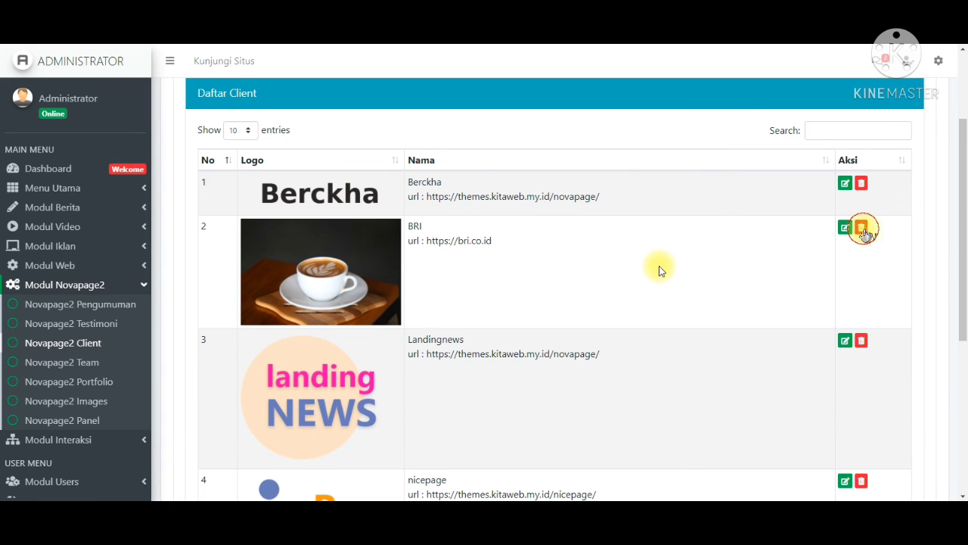
{"action": "left_click", "coordinate": [862, 230]}
{"action": "left_click", "coordinate": [545, 81]}
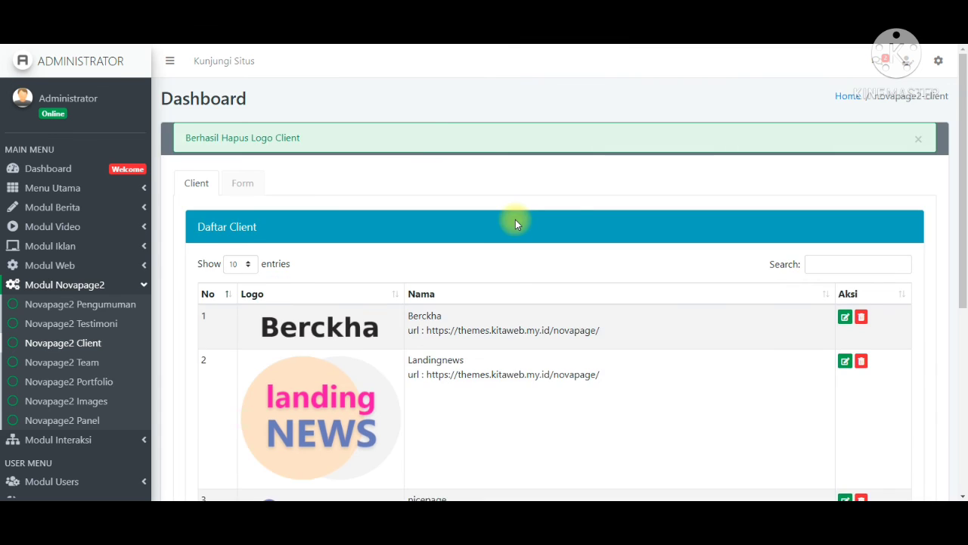
- Check the remaining entries in the client list and the Our Client section of the public home page
{"action": "scroll", "coordinate": [515, 219], "scroll_direction": "down", "scroll_amount": 4}
{"action": "scroll", "coordinate": [515, 221], "scroll_direction": "down", "scroll_amount": 1}
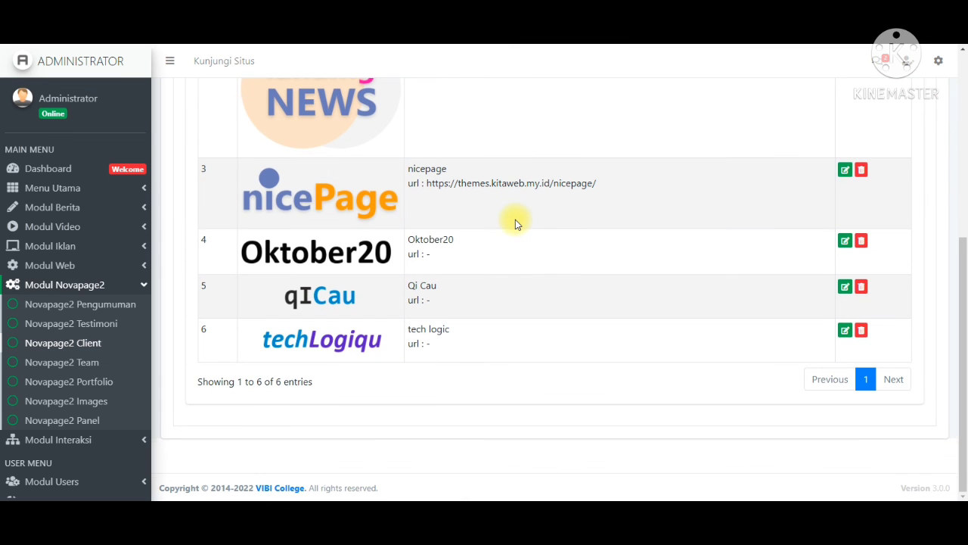
{"action": "scroll", "coordinate": [516, 219], "scroll_direction": "up", "scroll_amount": 5}
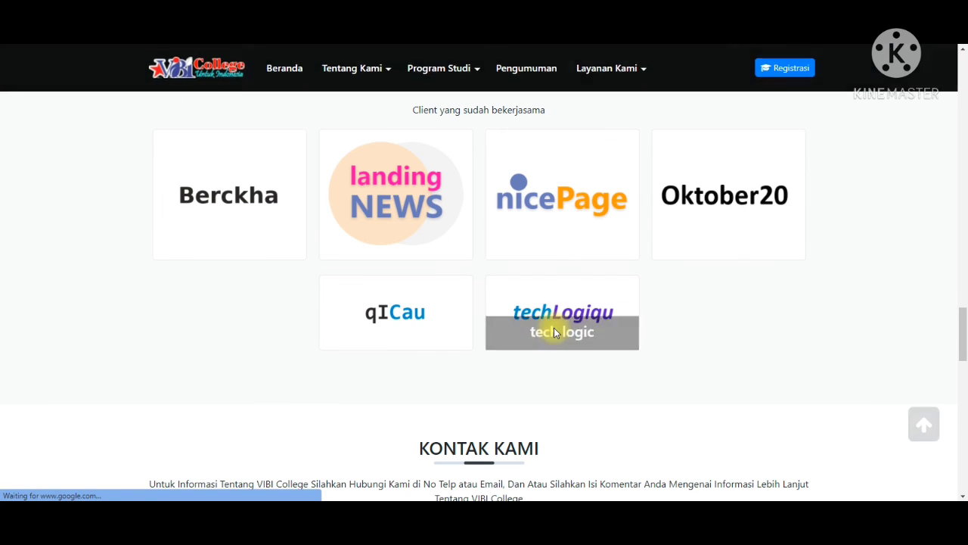
- Review the contact form, embedded map and footer below the Our Client section, shifting the map toward the northeast
{"action": "scroll", "coordinate": [666, 349], "scroll_direction": "down", "scroll_amount": 3}
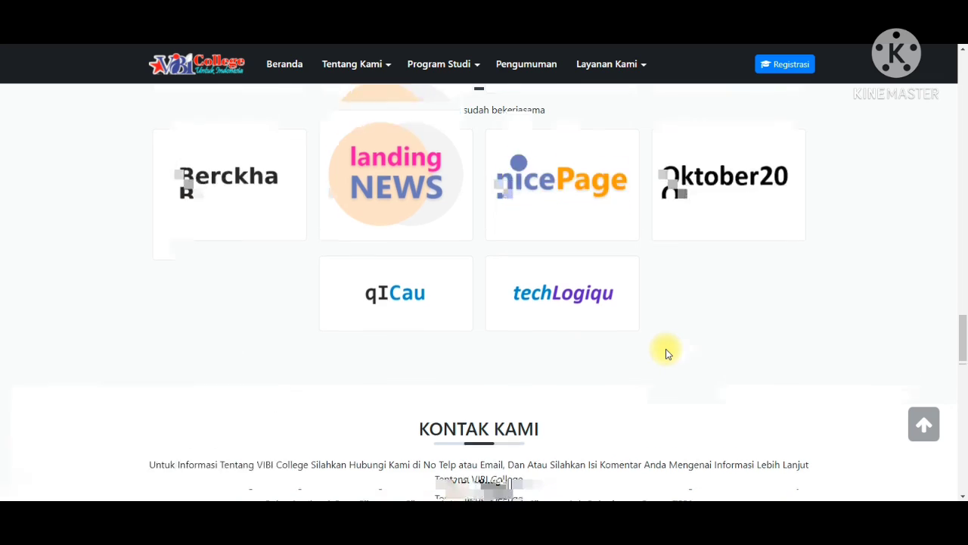
{"action": "scroll", "coordinate": [666, 353], "scroll_direction": "down", "scroll_amount": 6}
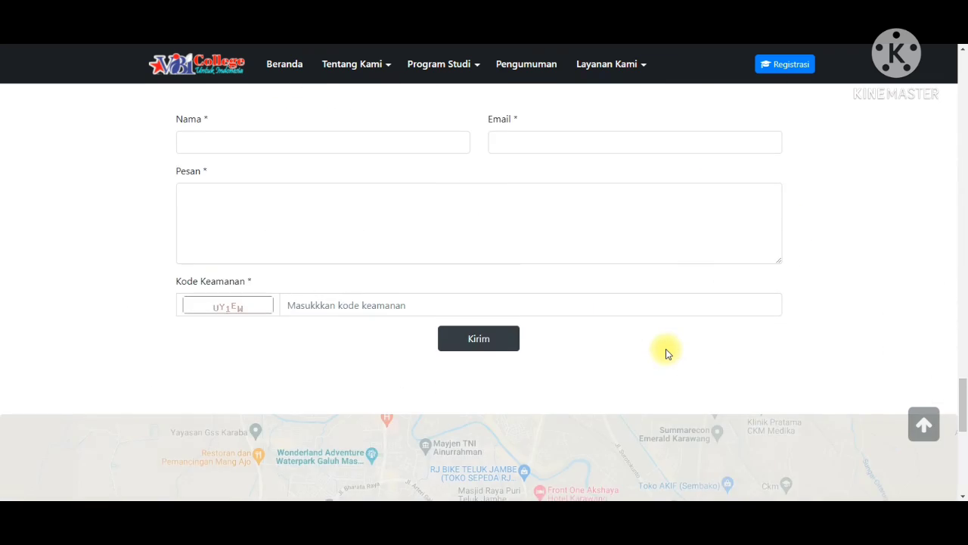
{"action": "scroll", "coordinate": [666, 353], "scroll_direction": "down", "scroll_amount": 3}
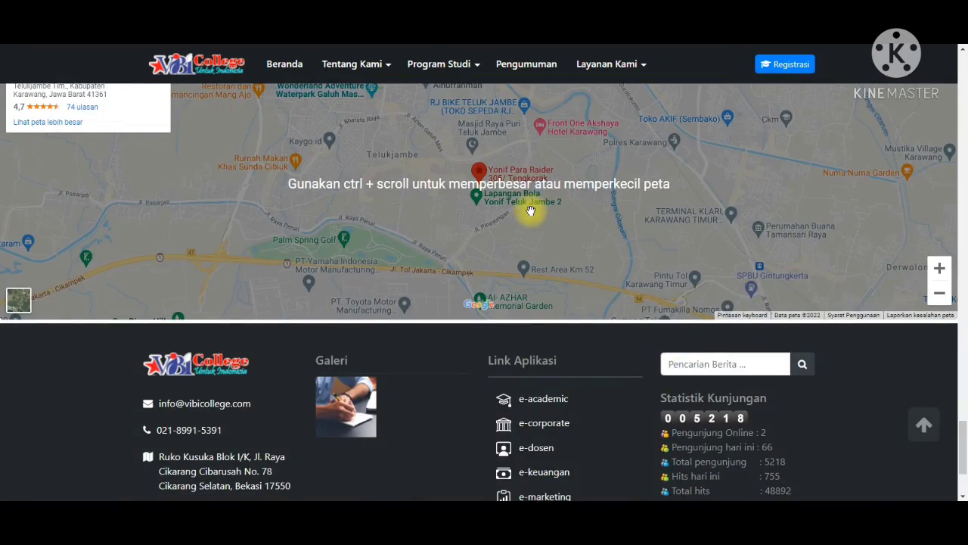
{"action": "scroll", "coordinate": [530, 211], "scroll_direction": "up", "scroll_amount": 1}
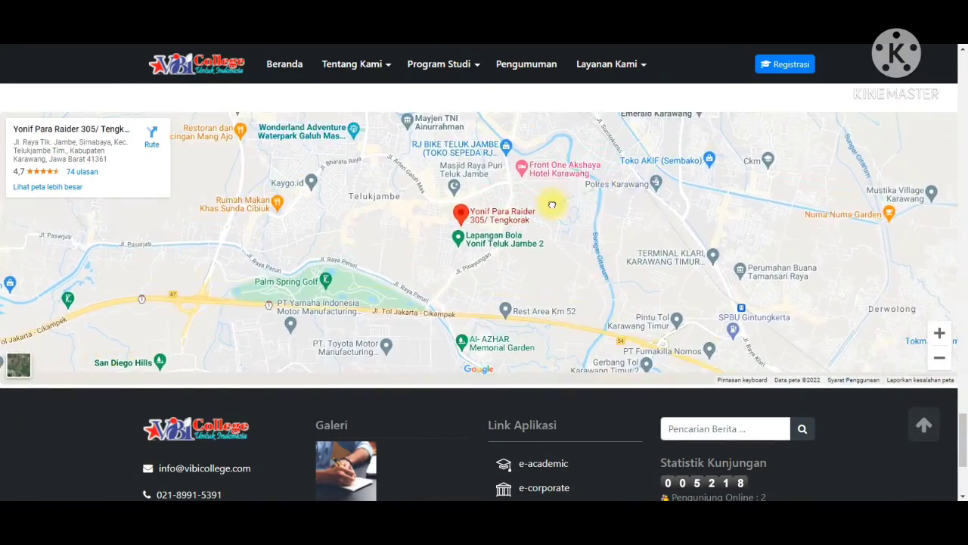
{"action": "mouse_move", "coordinate": [553, 205]}
{"action": "left_mouse_down"}
{"action": "mouse_move", "coordinate": [860, 204]}
{"action": "mouse_move", "coordinate": [760, 251]}
{"action": "mouse_move", "coordinate": [706, 257]}
{"action": "mouse_move", "coordinate": [528, 246]}
{"action": "mouse_move", "coordinate": [509, 190]}
{"action": "mouse_move", "coordinate": [472, 324]}
{"action": "mouse_move", "coordinate": [474, 350]}
{"action": "left_mouse_up"}
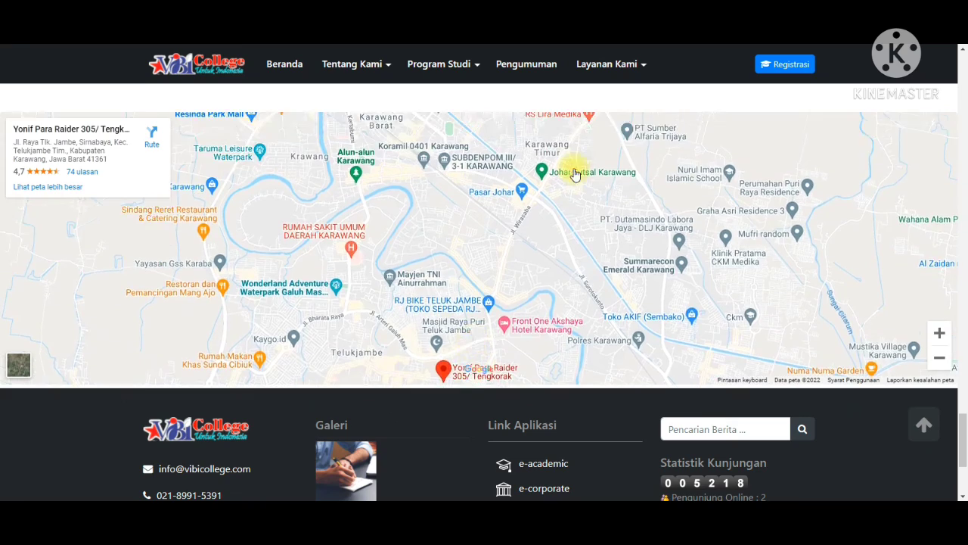
{"action": "mouse_move", "coordinate": [575, 169]}
{"action": "left_mouse_down"}
{"action": "mouse_move", "coordinate": [492, 281]}
{"action": "mouse_move", "coordinate": [511, 312]}
{"action": "mouse_move", "coordinate": [469, 199]}
{"action": "left_mouse_up"}
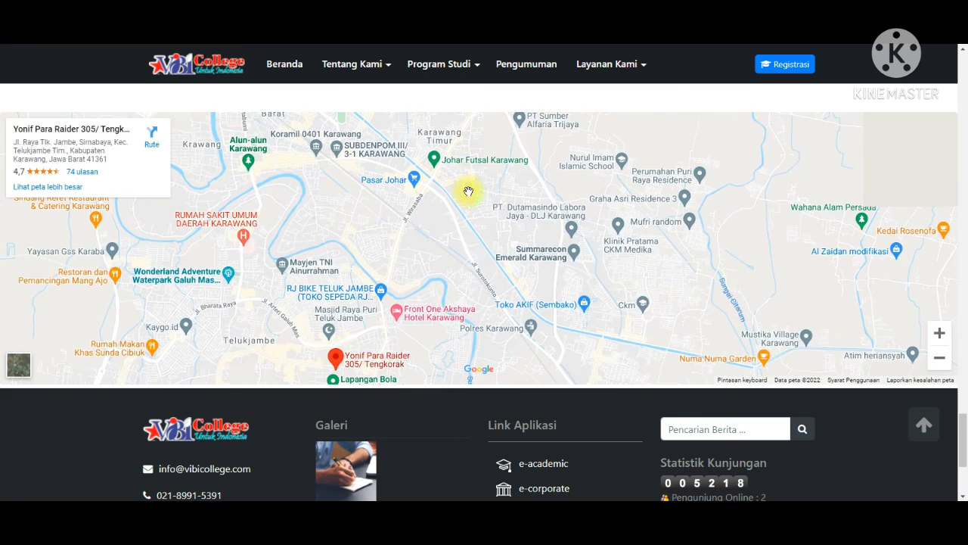
- Check the Tentang Kami submenu and review the home page sections from the map back up to the hero banner
{"action": "mouse_move", "coordinate": [407, 75]}
{"action": "mouse_move", "coordinate": [354, 64]}
{"action": "scroll", "coordinate": [363, 114], "scroll_direction": "up", "scroll_amount": 1}
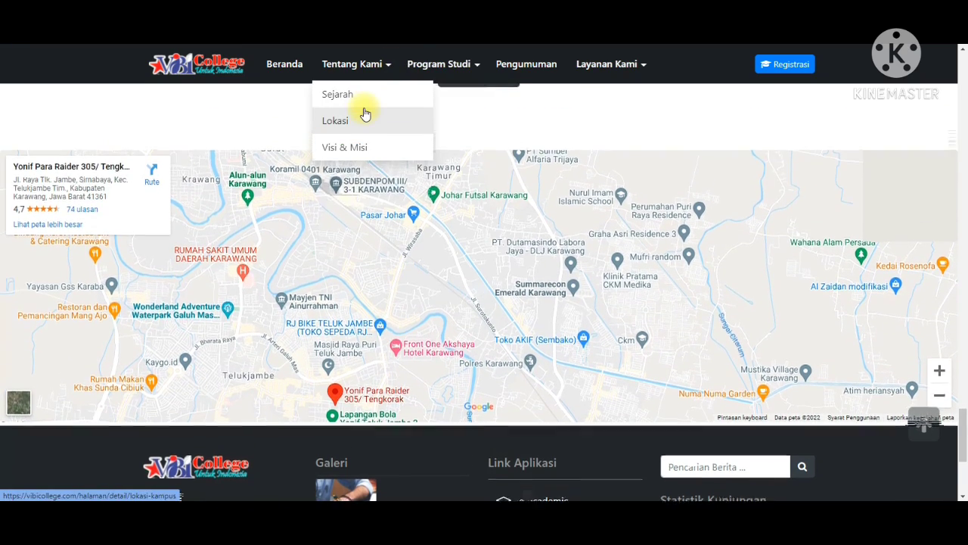
{"action": "scroll", "coordinate": [365, 132], "scroll_direction": "up", "scroll_amount": 6}
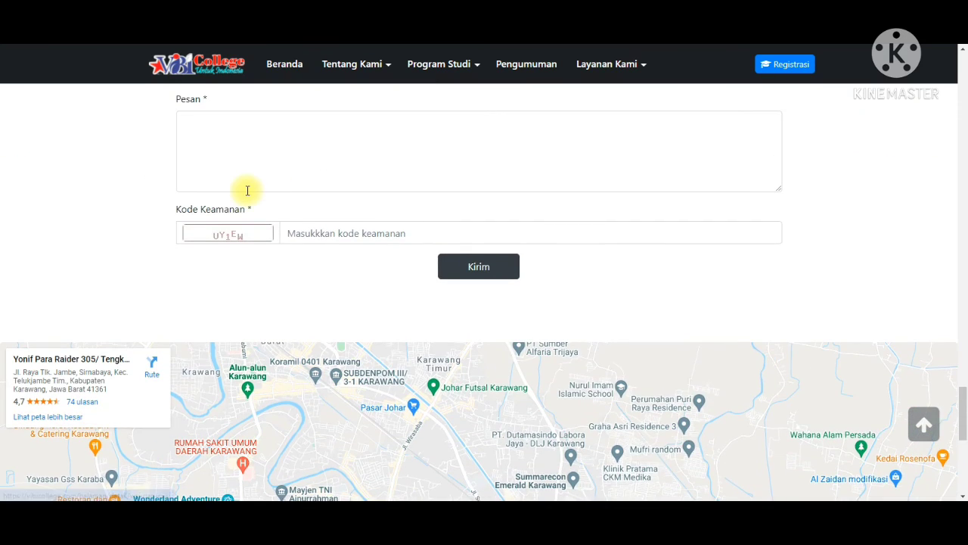
{"action": "scroll", "coordinate": [246, 191], "scroll_direction": "up", "scroll_amount": 4}
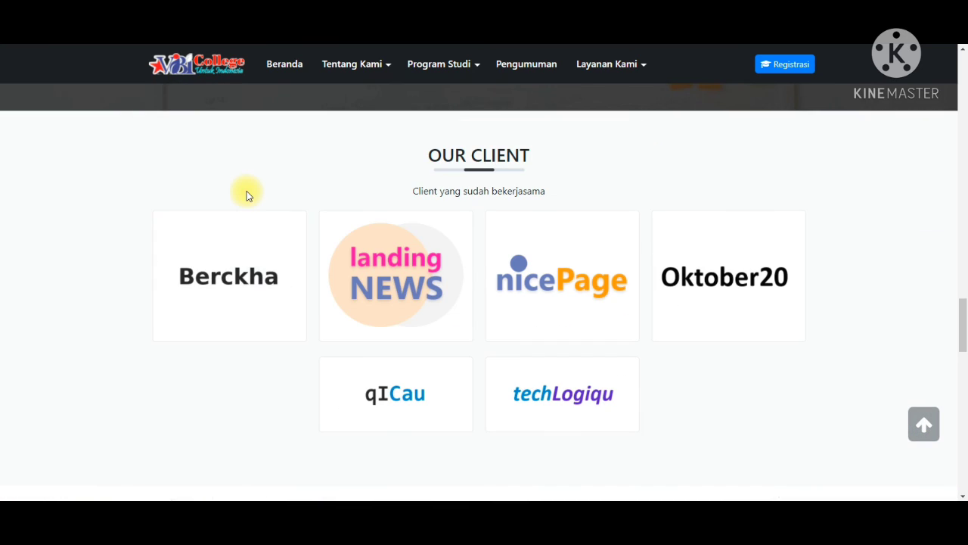
{"action": "scroll", "coordinate": [246, 192], "scroll_direction": "up", "scroll_amount": 7}
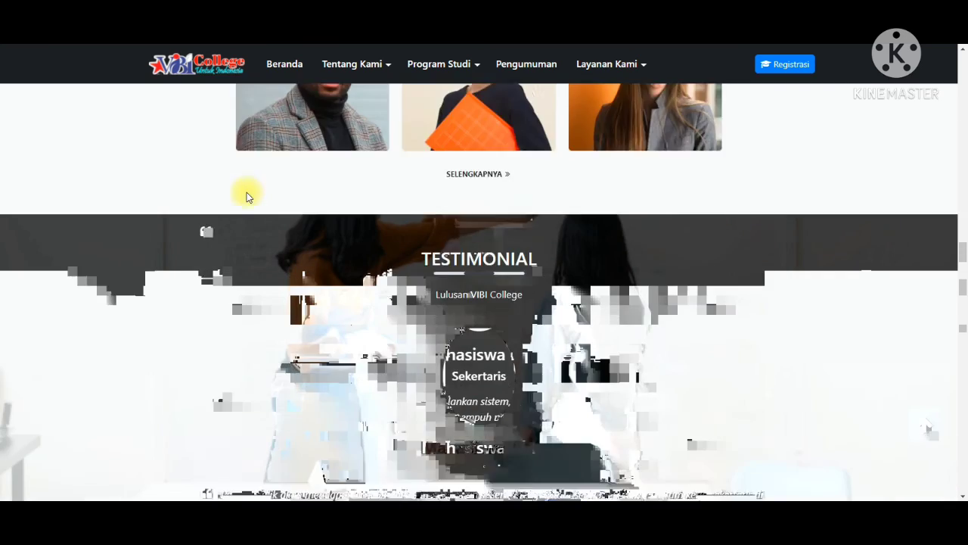
{"action": "scroll", "coordinate": [246, 192], "scroll_direction": "down", "scroll_amount": 5}
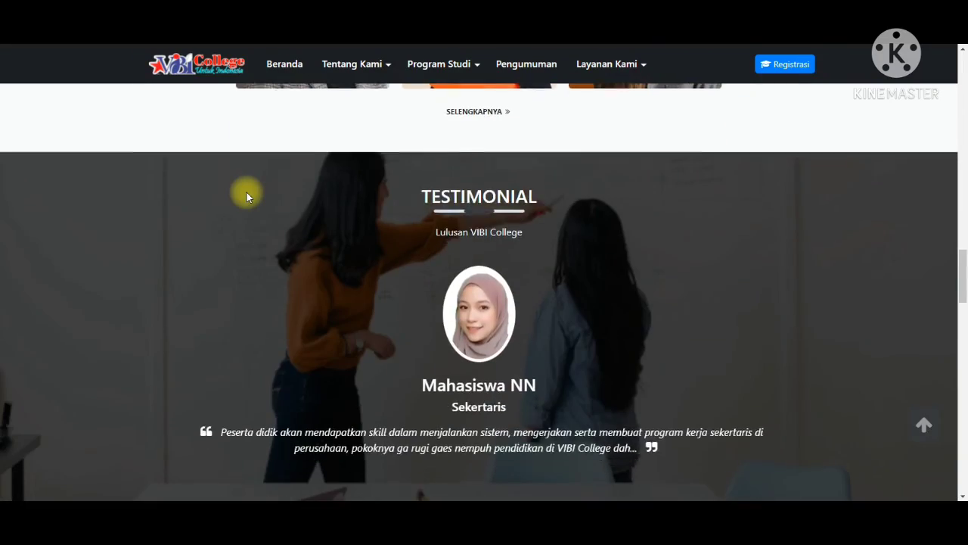
{"action": "scroll", "coordinate": [246, 192], "scroll_direction": "up", "scroll_amount": 9}
{"action": "scroll", "coordinate": [247, 194], "scroll_direction": "up", "scroll_amount": 8}
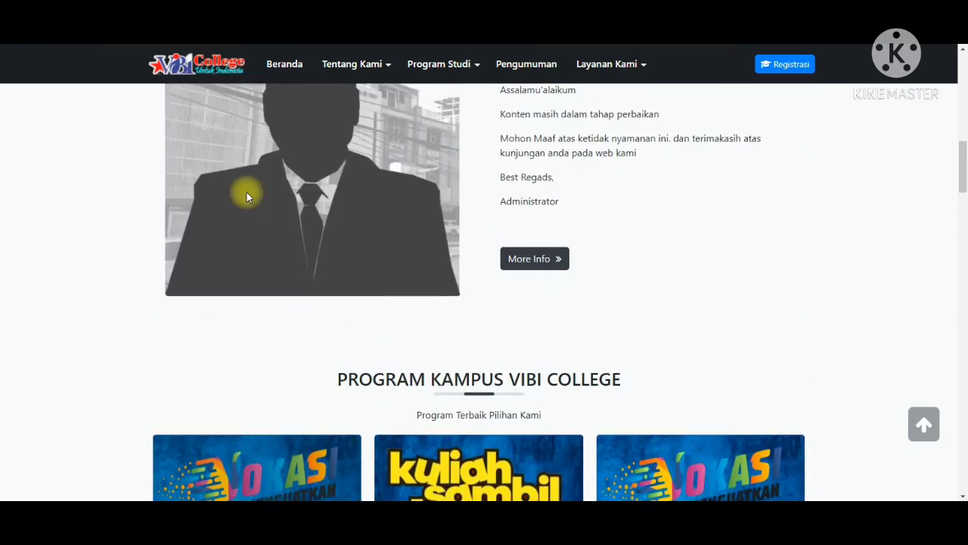
{"action": "scroll", "coordinate": [246, 192], "scroll_direction": "up", "scroll_amount": 1}
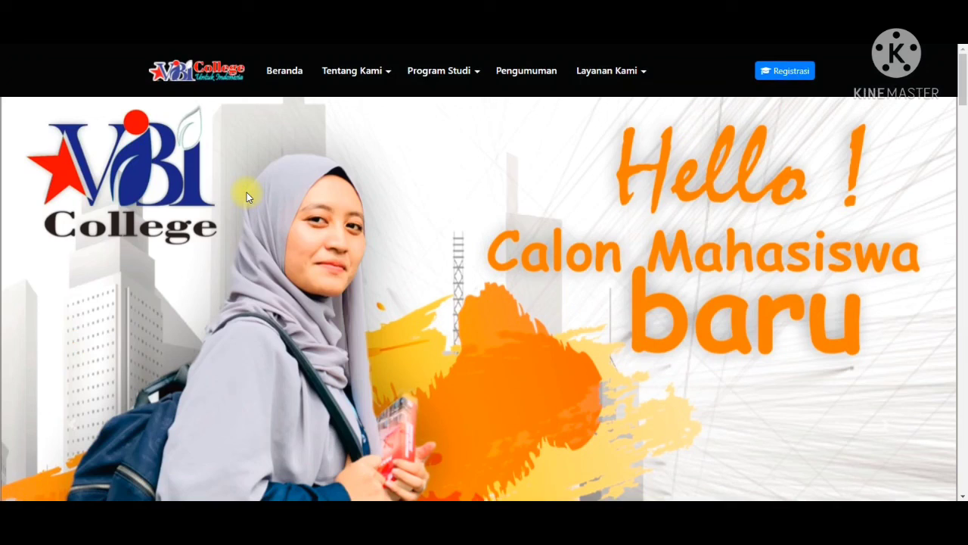
- Inspect the hero banner image in the developer tools and switch the page to the responsive mobile device view
{"action": "right_click", "coordinate": [418, 143]}
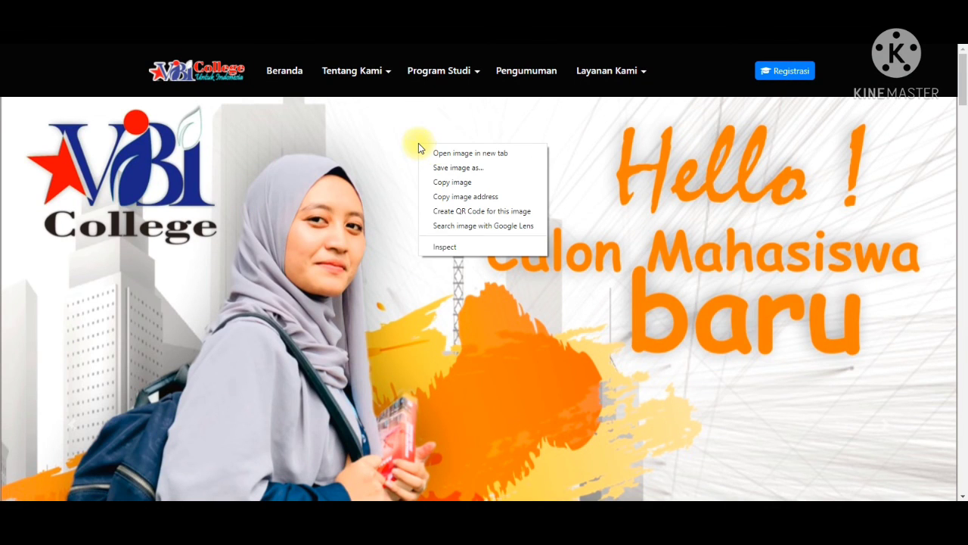
{"action": "left_click", "coordinate": [458, 248]}
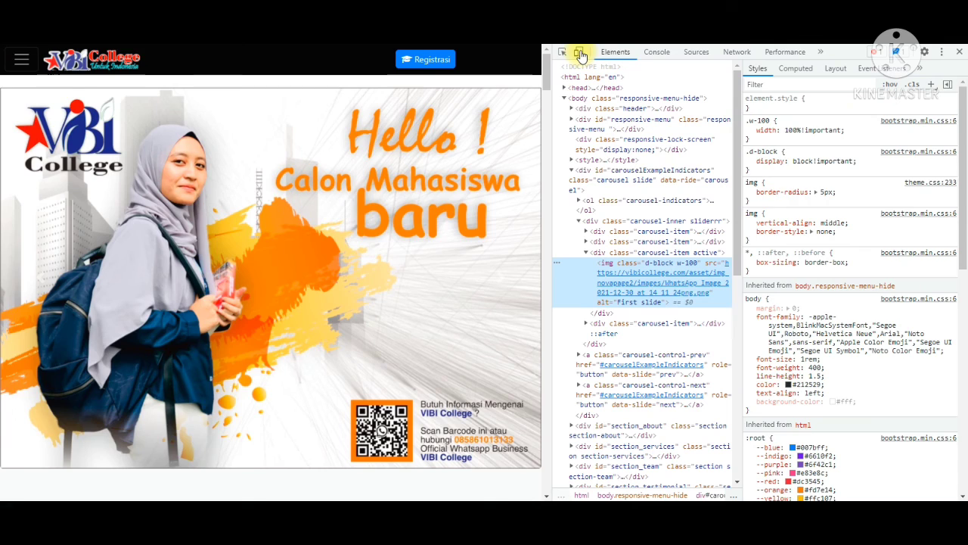
{"action": "left_click", "coordinate": [579, 52]}
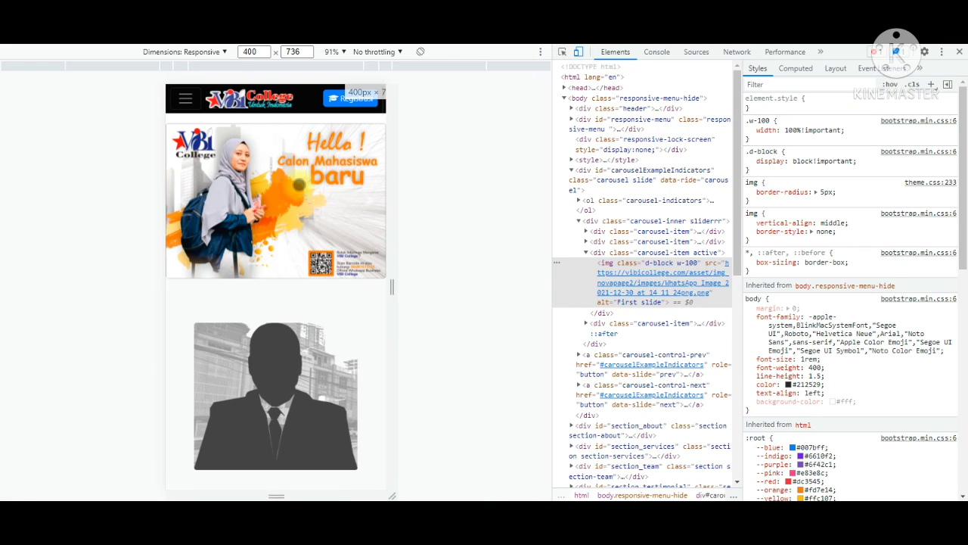
- Review the home page's mobile layout from the hero banner down to the visitor statistics footer and back up
{"action": "scroll", "coordinate": [268, 276], "scroll_direction": "down", "scroll_amount": 10}
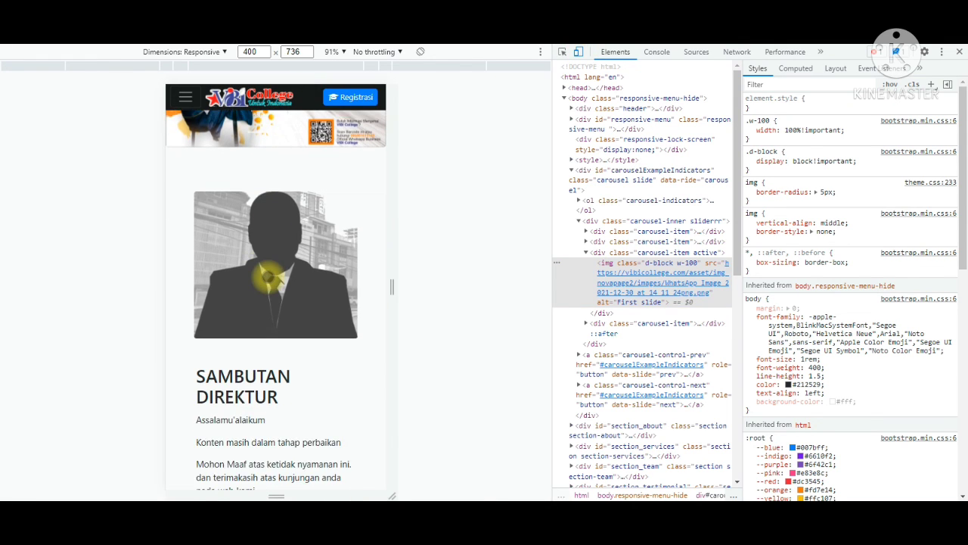
{"action": "scroll", "coordinate": [269, 277], "scroll_direction": "down", "scroll_amount": 15}
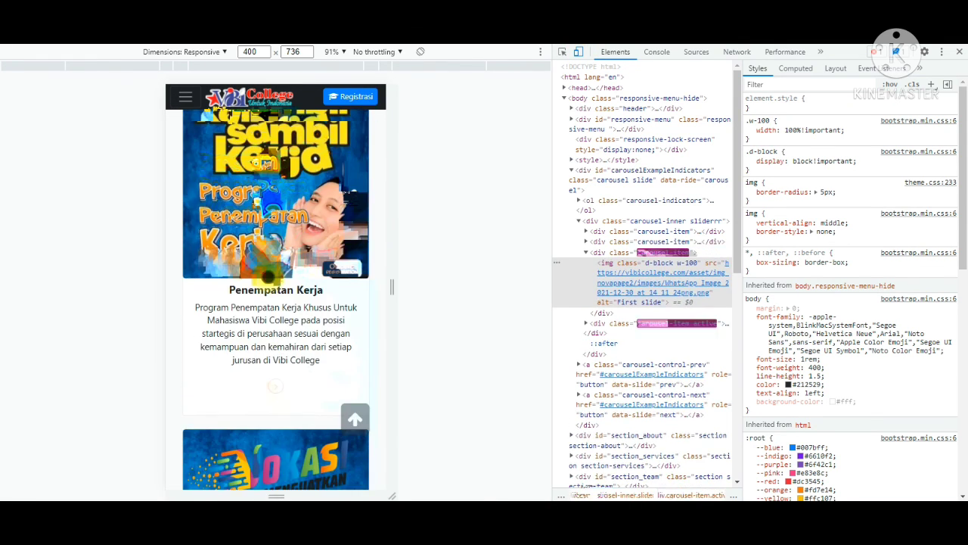
{"action": "scroll", "coordinate": [268, 277], "scroll_direction": "down", "scroll_amount": 20}
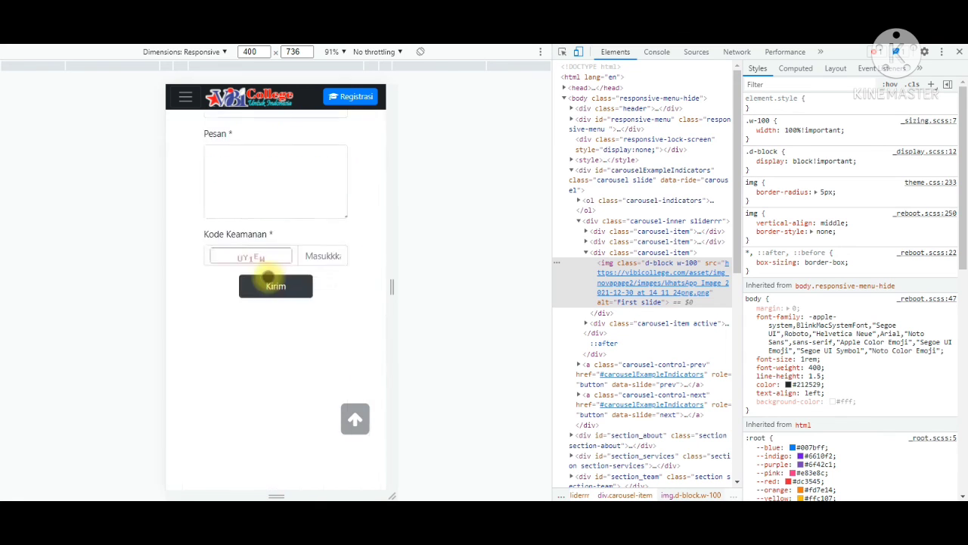
{"action": "scroll", "coordinate": [268, 277], "scroll_direction": "down", "scroll_amount": 2}
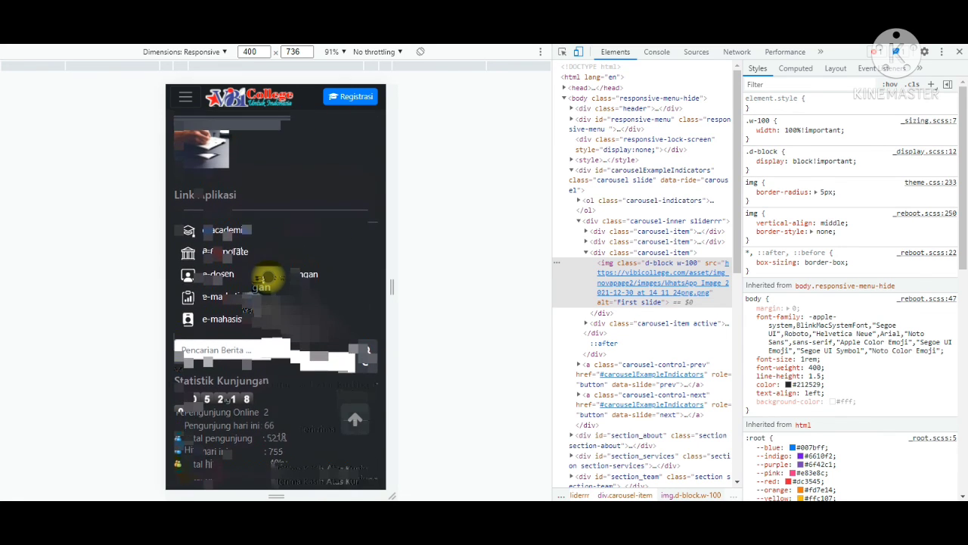
{"action": "scroll", "coordinate": [268, 277], "scroll_direction": "up", "scroll_amount": 10}
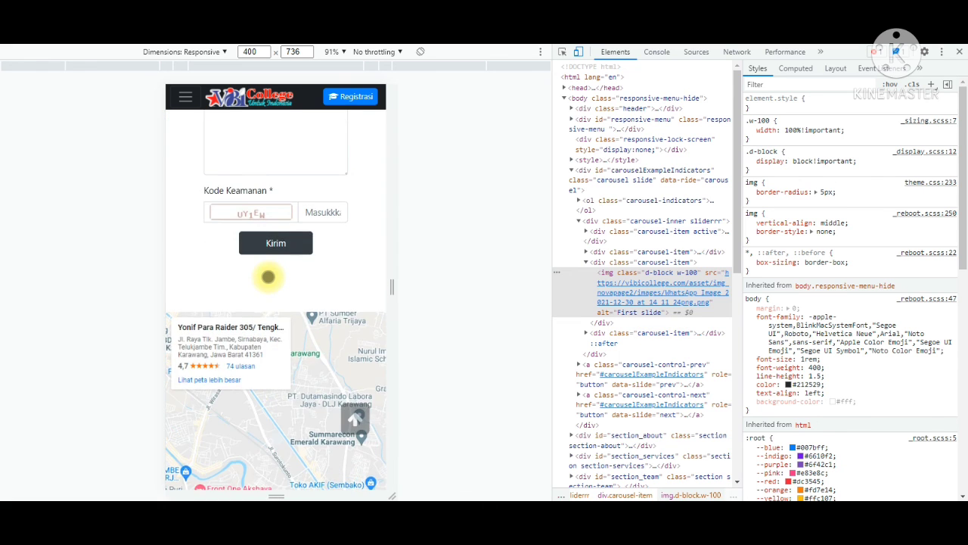
{"action": "scroll", "coordinate": [268, 276], "scroll_direction": "up", "scroll_amount": 3}
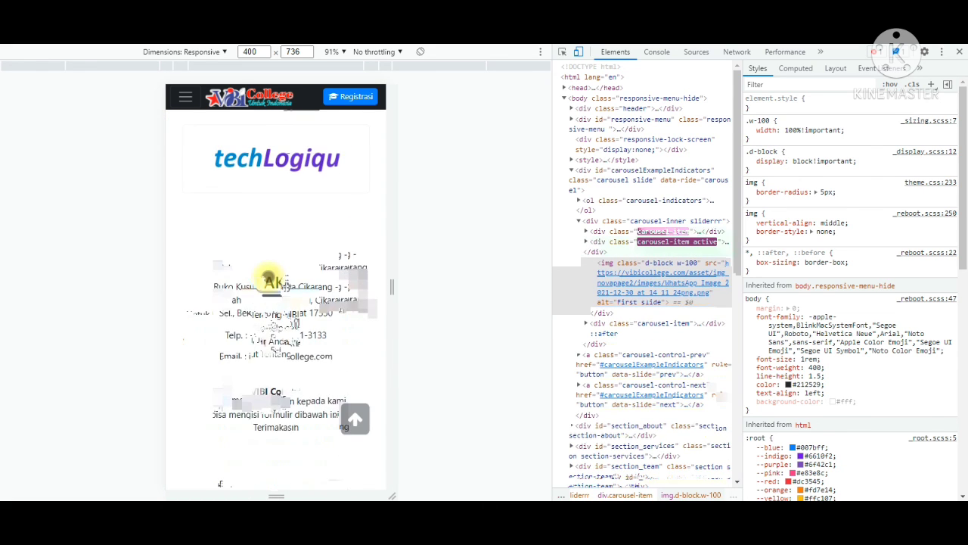
{"action": "scroll", "coordinate": [268, 277], "scroll_direction": "up", "scroll_amount": 1}
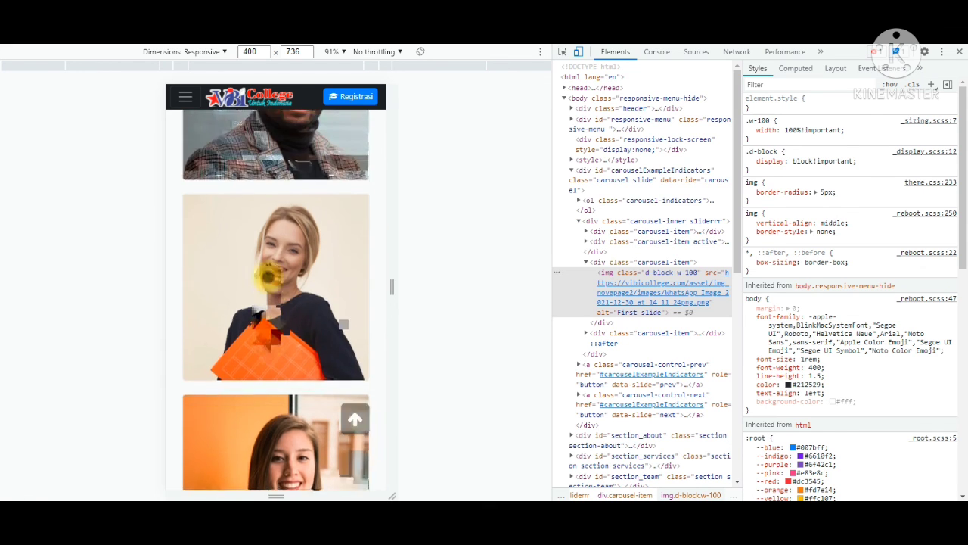
{"action": "scroll", "coordinate": [268, 277], "scroll_direction": "up", "scroll_amount": 6}
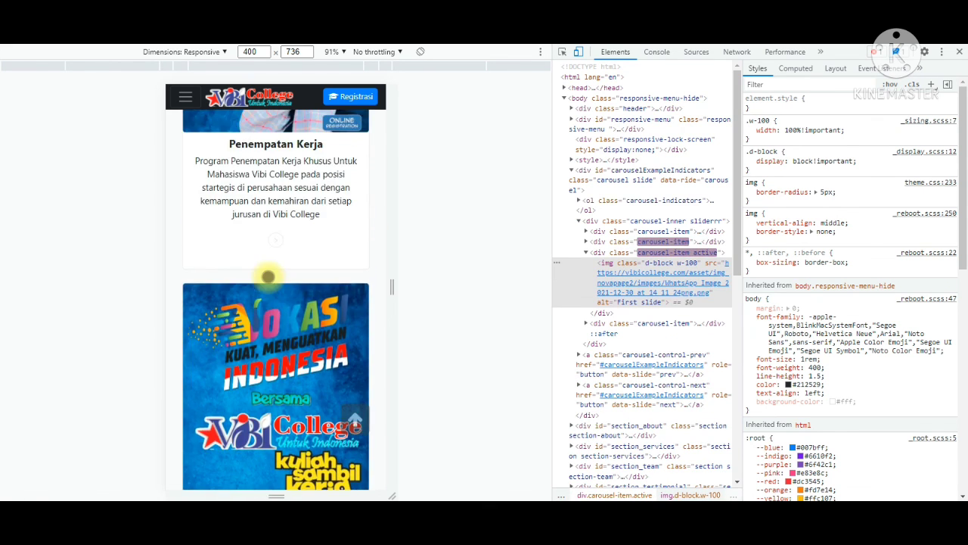
{"action": "scroll", "coordinate": [268, 277], "scroll_direction": "up", "scroll_amount": 6}
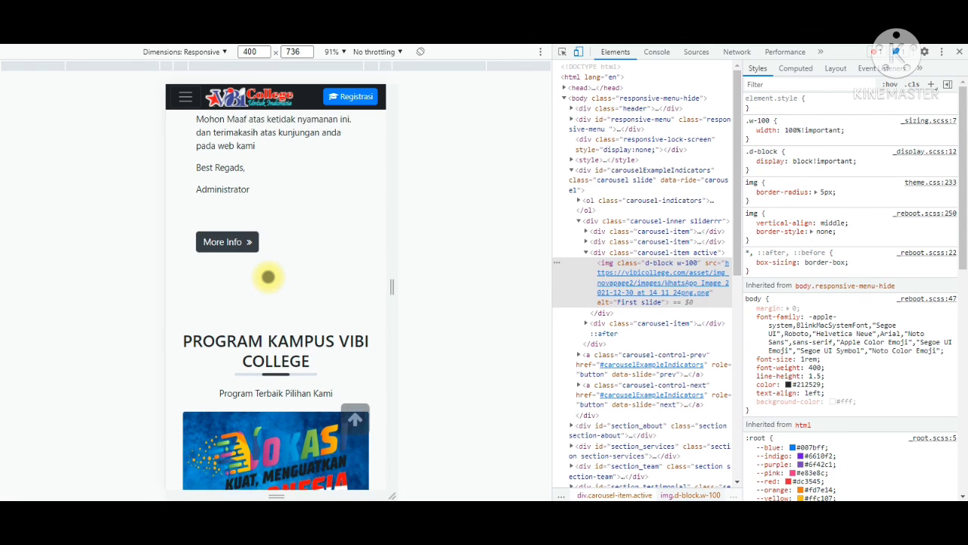
{"action": "scroll", "coordinate": [268, 277], "scroll_direction": "up", "scroll_amount": 4}
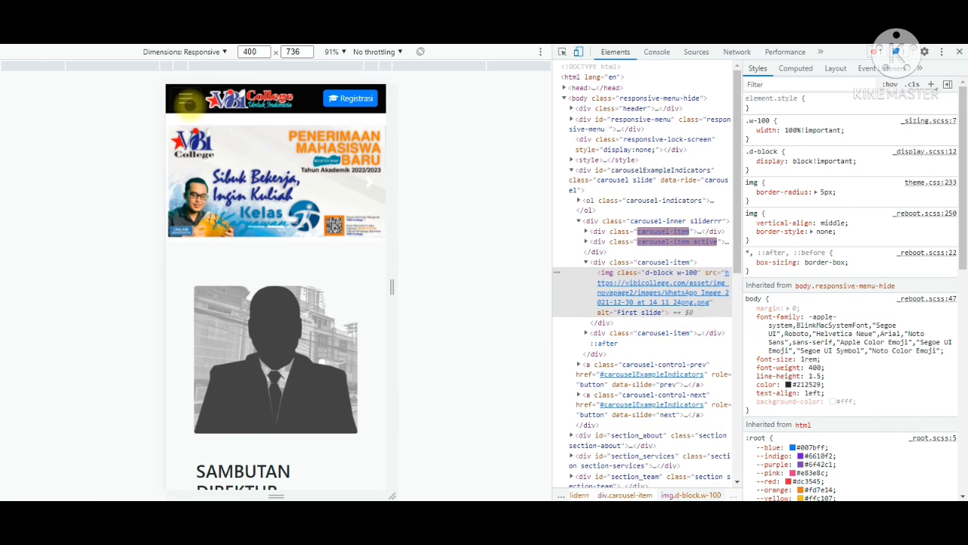
- Expand the mobile navigation menu, check its entries from Tentang Kami down to Download, and close it
{"action": "left_click", "coordinate": [187, 101]}
{"action": "scroll", "coordinate": [234, 304], "scroll_direction": "down", "scroll_amount": 2}
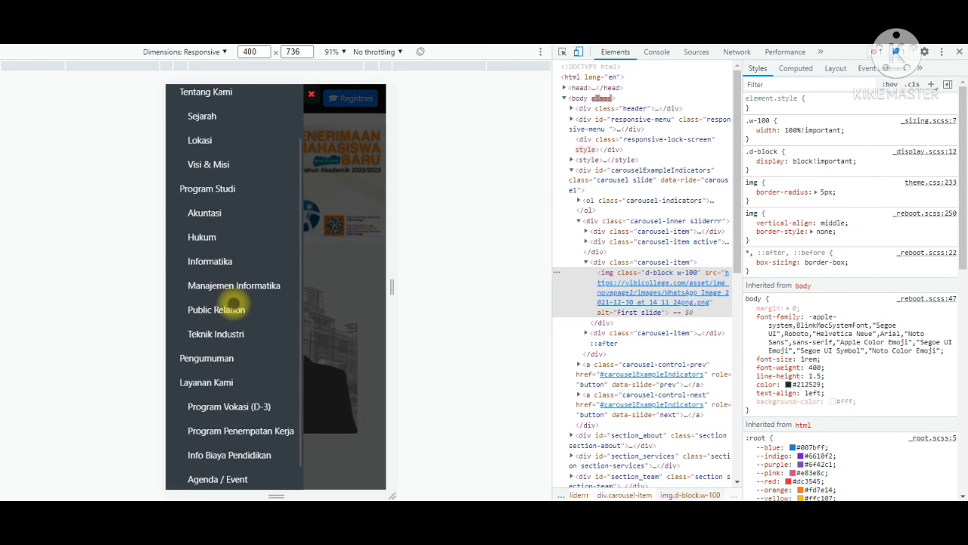
{"action": "scroll", "coordinate": [234, 304], "scroll_direction": "down", "scroll_amount": 1}
{"action": "scroll", "coordinate": [236, 305], "scroll_direction": "up", "scroll_amount": 2}
{"action": "scroll", "coordinate": [236, 306], "scroll_direction": "down", "scroll_amount": 3}
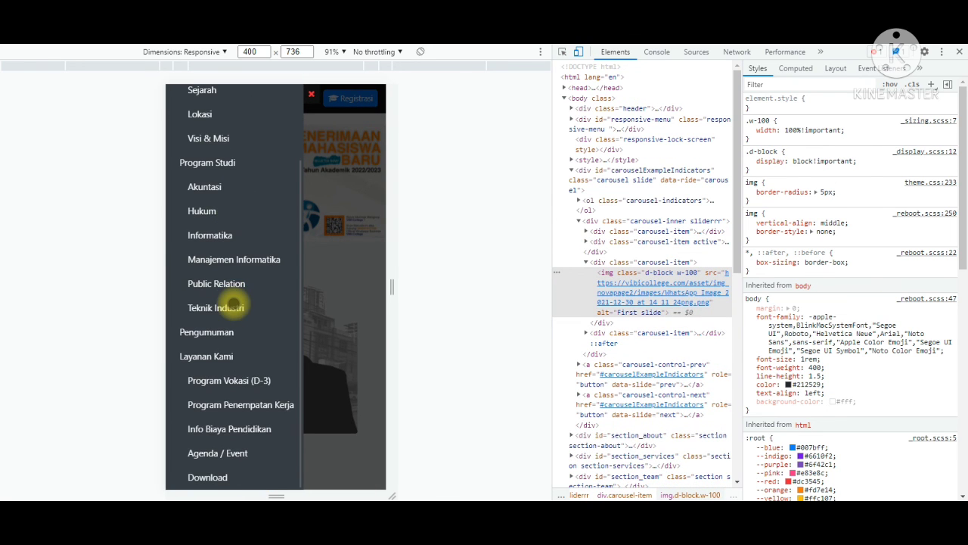
{"action": "left_click", "coordinate": [350, 189]}
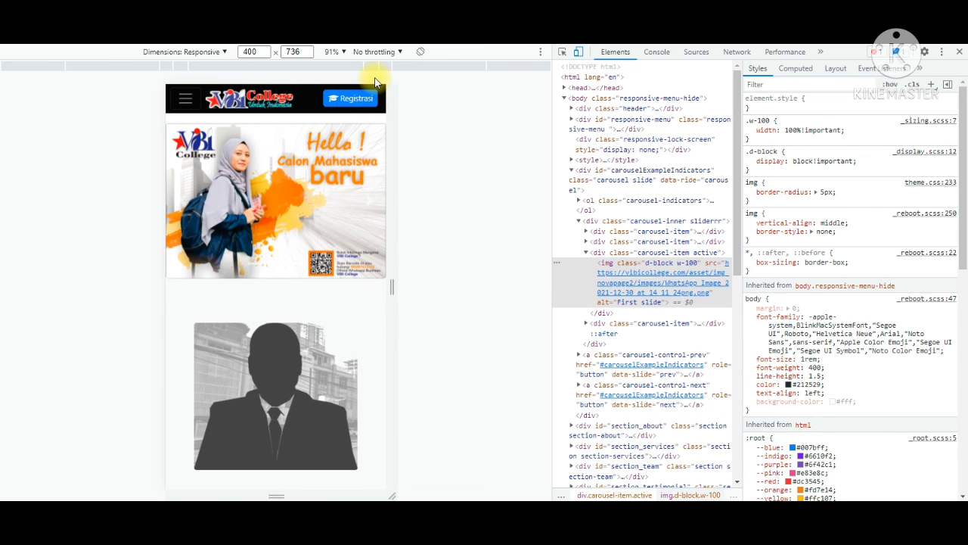
- Open the Registration page in the mobile view and review its form from the biodata section to the footer
{"action": "left_click", "coordinate": [299, 338]}
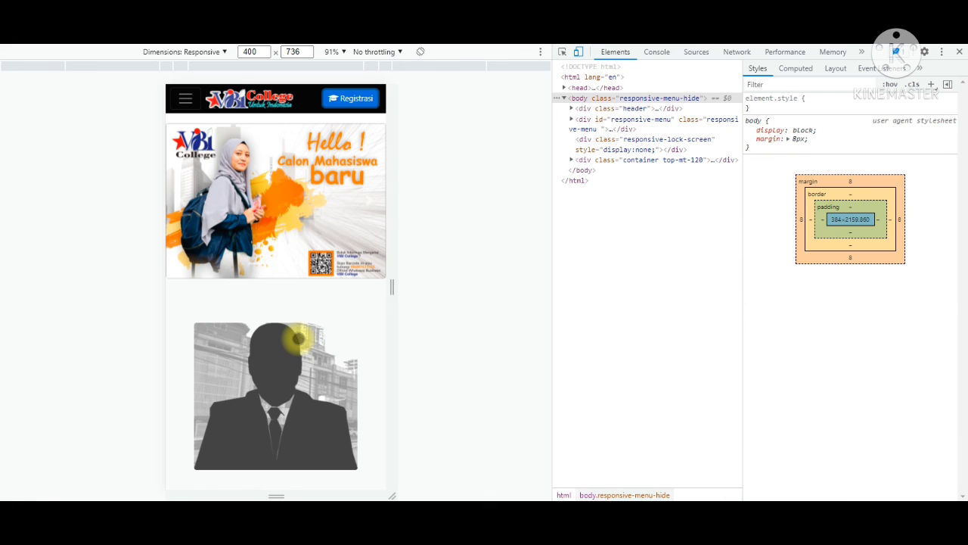
{"action": "left_click", "coordinate": [302, 397]}
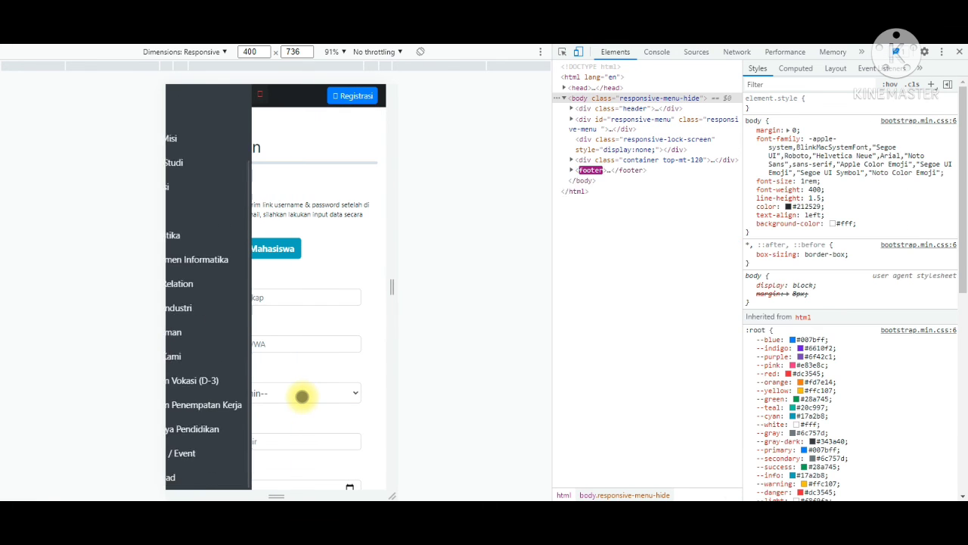
{"action": "scroll", "coordinate": [302, 396], "scroll_direction": "down", "scroll_amount": 10}
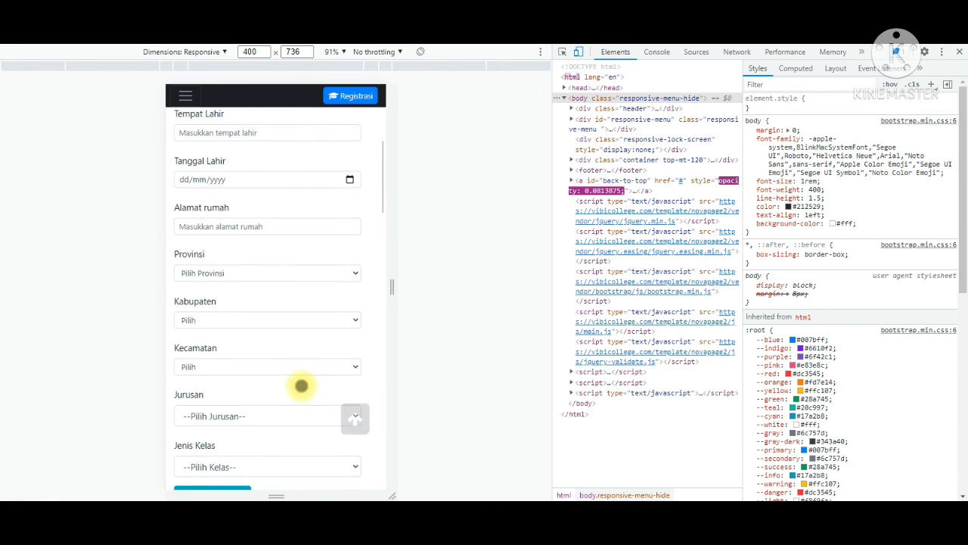
{"action": "scroll", "coordinate": [301, 386], "scroll_direction": "down", "scroll_amount": 10}
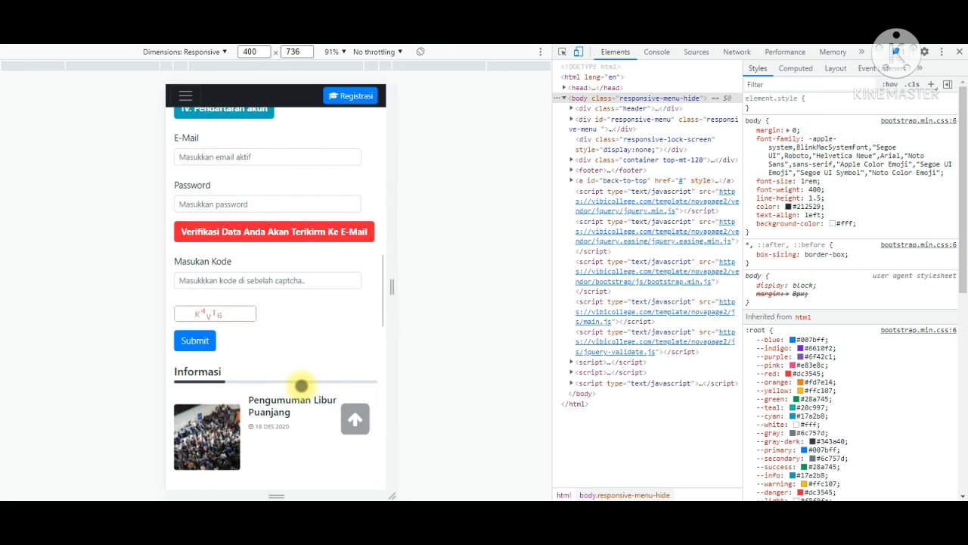
{"action": "scroll", "coordinate": [295, 332], "scroll_direction": "down", "scroll_amount": 5}
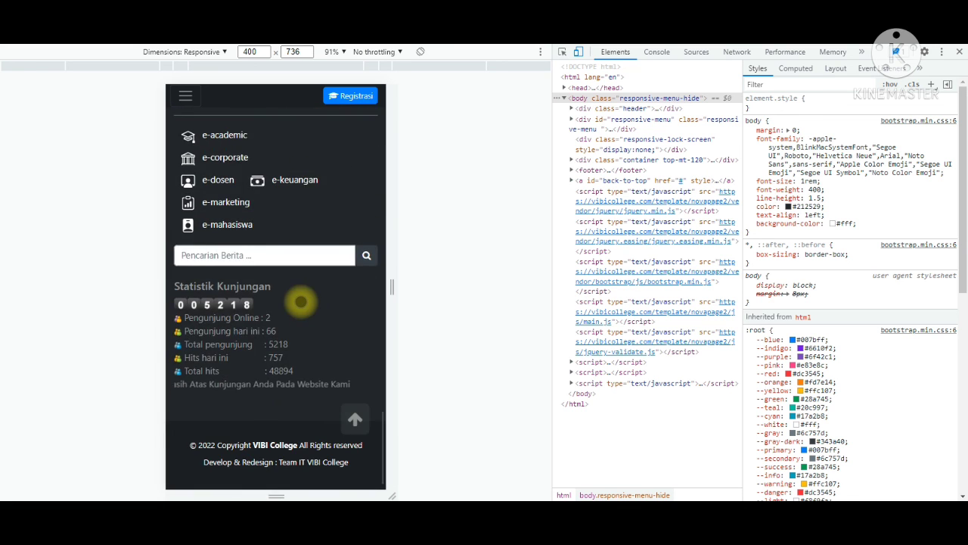
{"action": "scroll", "coordinate": [303, 302], "scroll_direction": "up", "scroll_amount": 10}
{"action": "scroll", "coordinate": [299, 391], "scroll_direction": "up", "scroll_amount": 5}
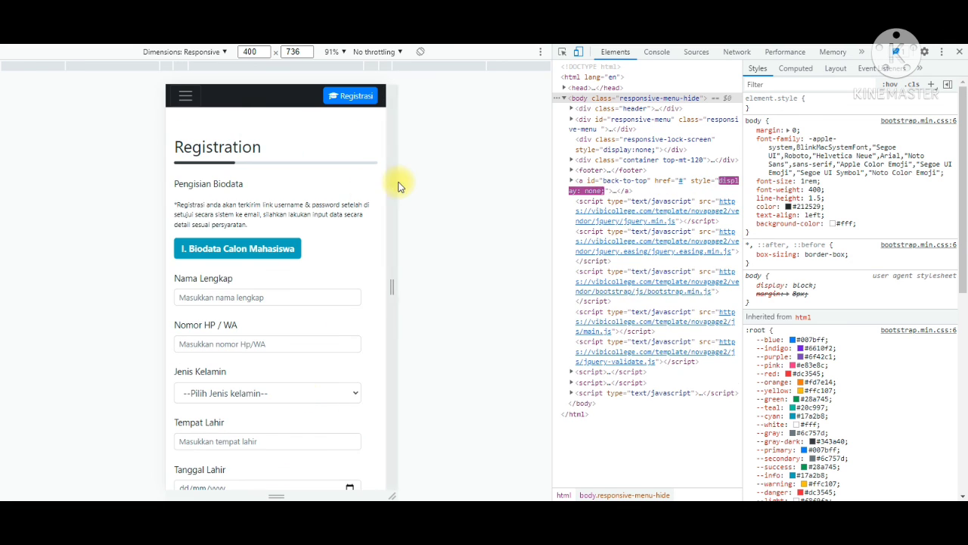
- Switch the Registration page back from the responsive mobile view to desktop and close the developer tools
{"action": "left_click", "coordinate": [580, 52]}
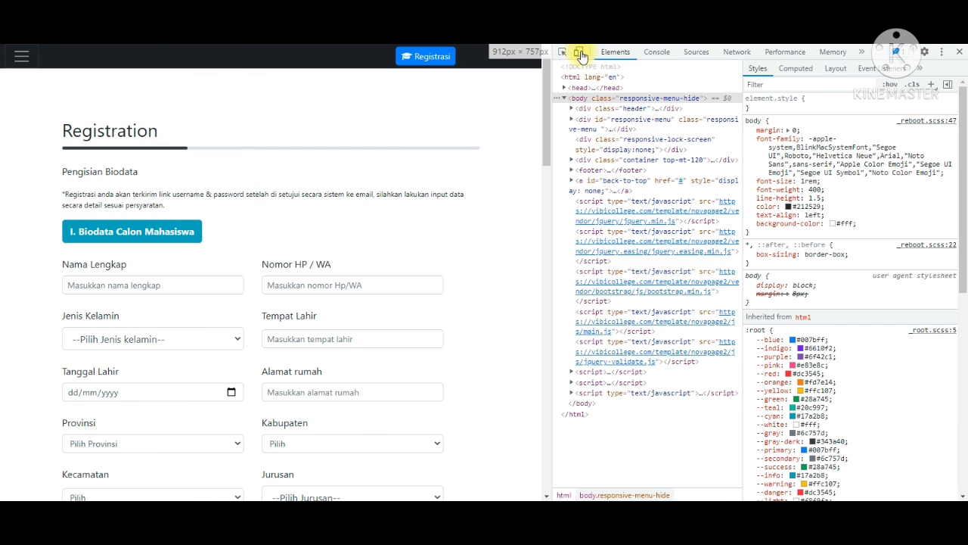
{"action": "left_click", "coordinate": [957, 52]}
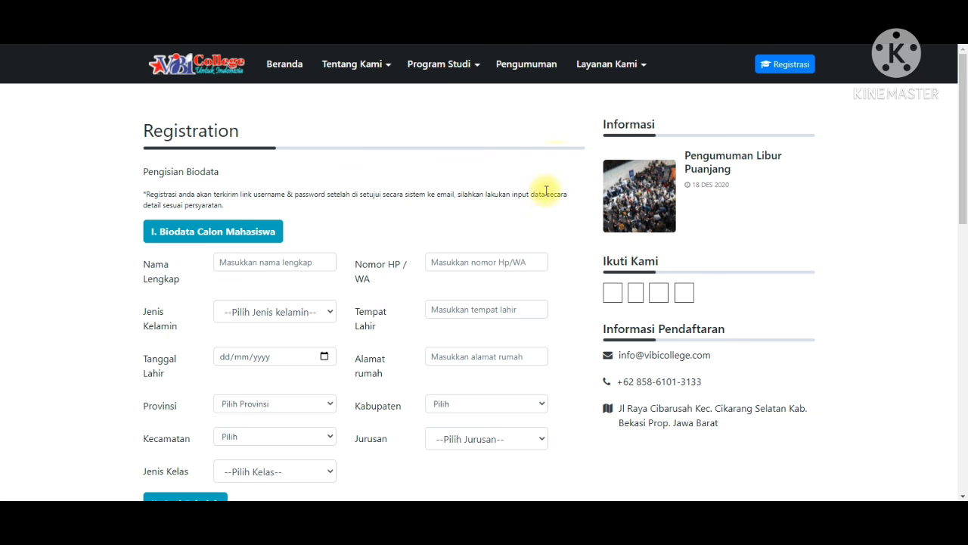
- Return to the home page and review its desktop layout from the hero banner down to the Kontak Kami section and back up
{"action": "left_click", "coordinate": [297, 75]}
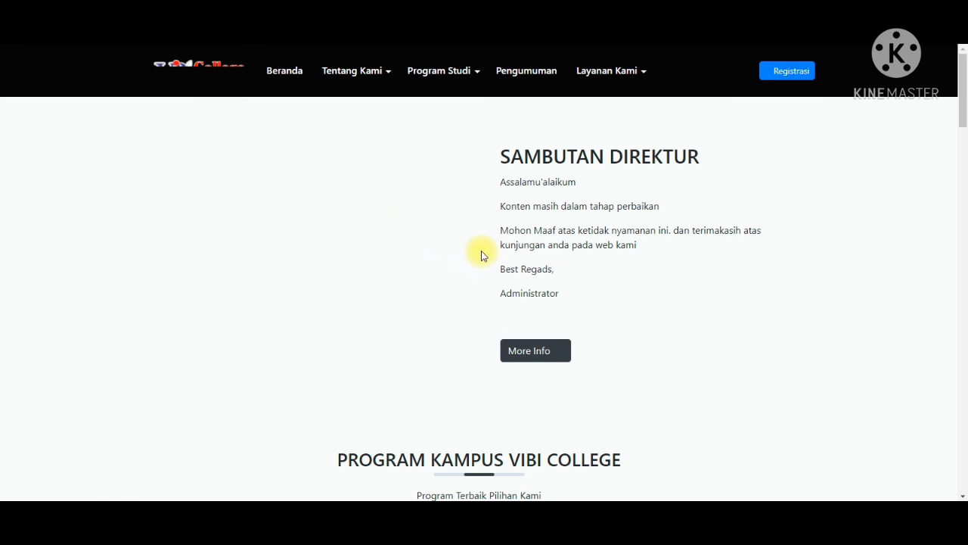
{"action": "scroll", "coordinate": [627, 318], "scroll_direction": "down", "scroll_amount": 3}
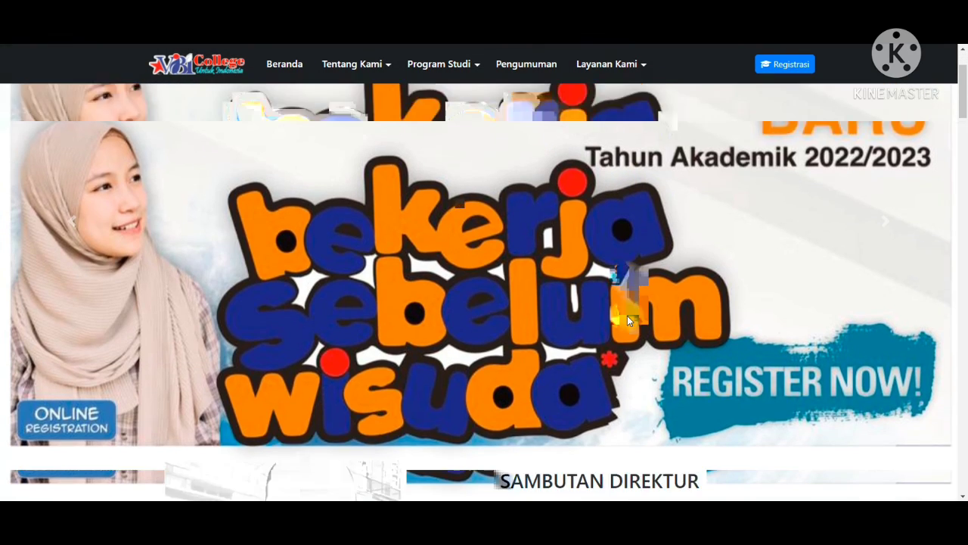
{"action": "scroll", "coordinate": [627, 315], "scroll_direction": "down", "scroll_amount": 3}
{"action": "scroll", "coordinate": [627, 318], "scroll_direction": "down", "scroll_amount": 1}
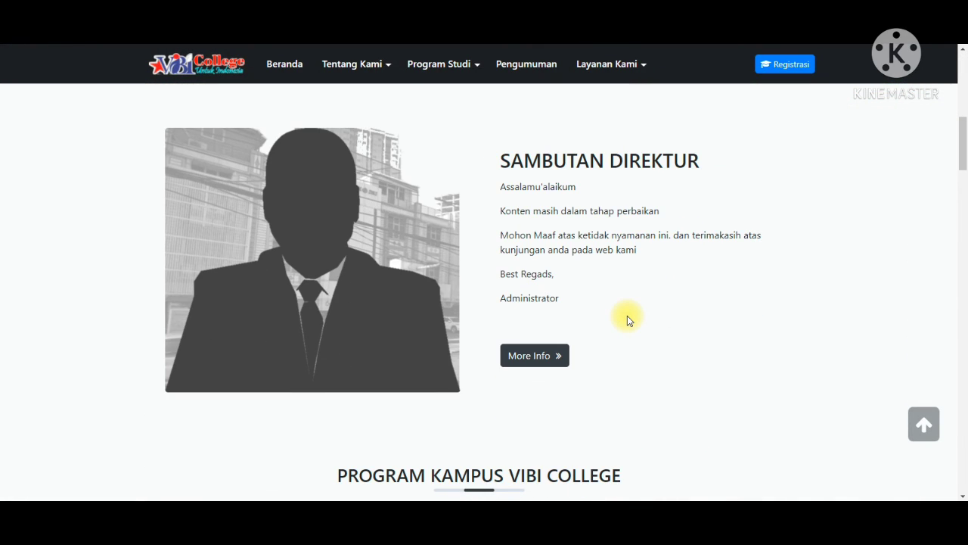
{"action": "scroll", "coordinate": [628, 315], "scroll_direction": "down", "scroll_amount": 5}
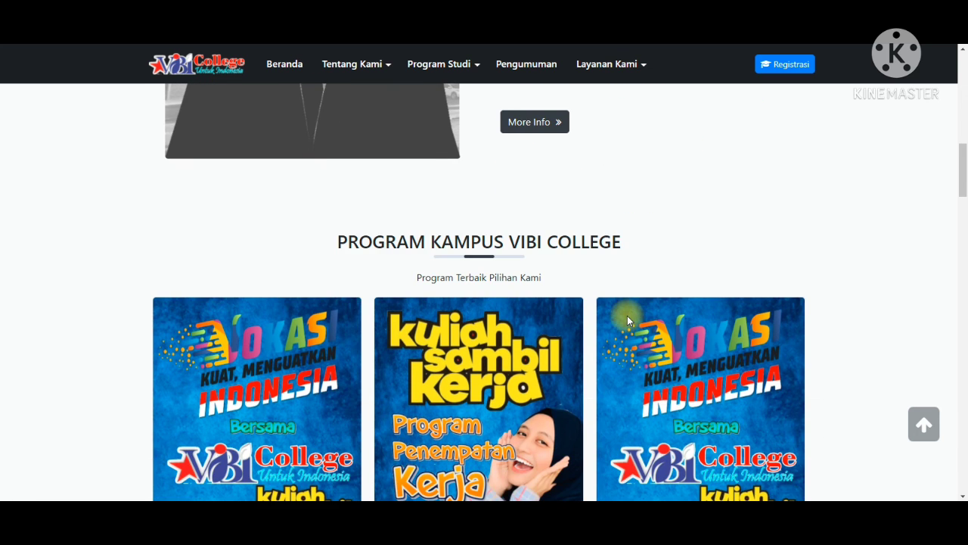
{"action": "scroll", "coordinate": [627, 320], "scroll_direction": "down", "scroll_amount": 6}
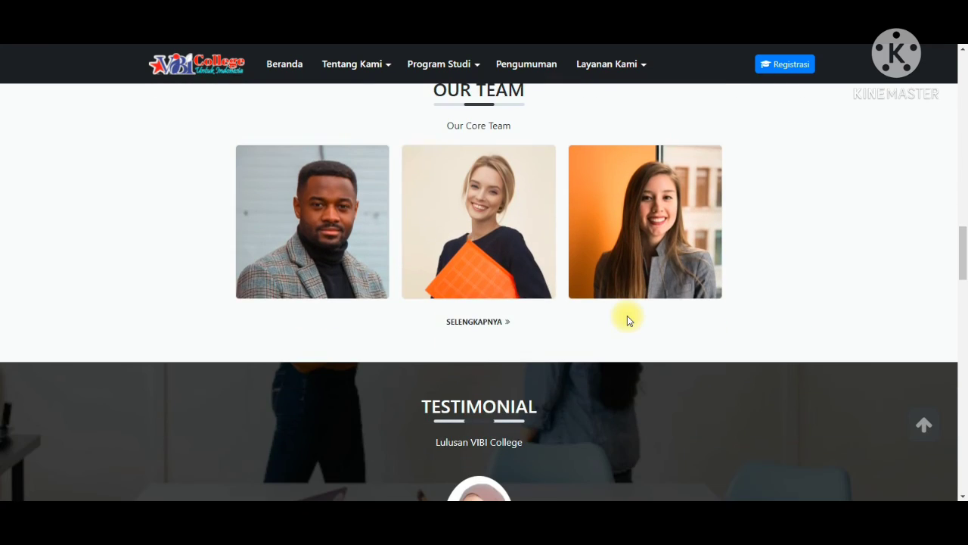
{"action": "scroll", "coordinate": [628, 369], "scroll_direction": "down", "scroll_amount": 5}
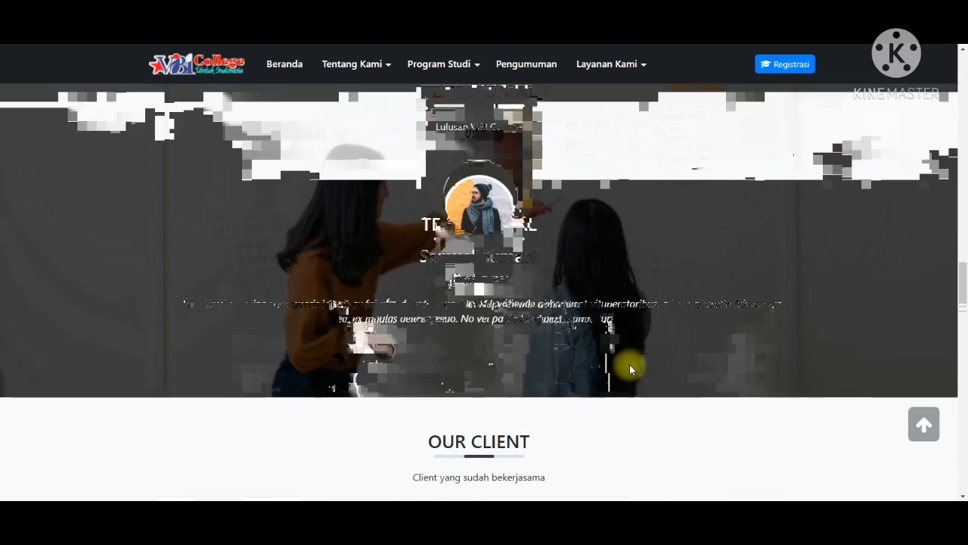
{"action": "scroll", "coordinate": [631, 368], "scroll_direction": "down", "scroll_amount": 2}
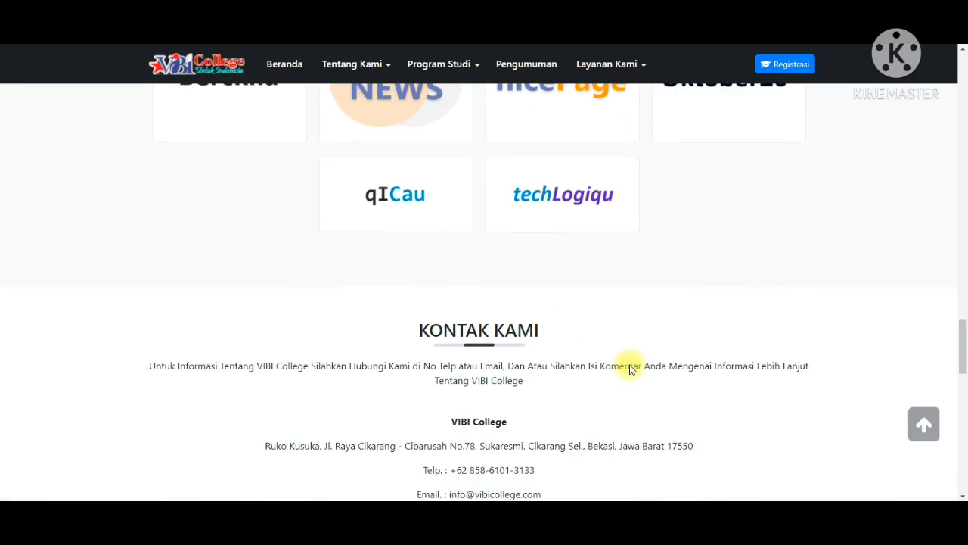
{"action": "scroll", "coordinate": [632, 368], "scroll_direction": "up", "scroll_amount": 20}
{"action": "scroll", "coordinate": [631, 369], "scroll_direction": "up", "scroll_amount": 2}
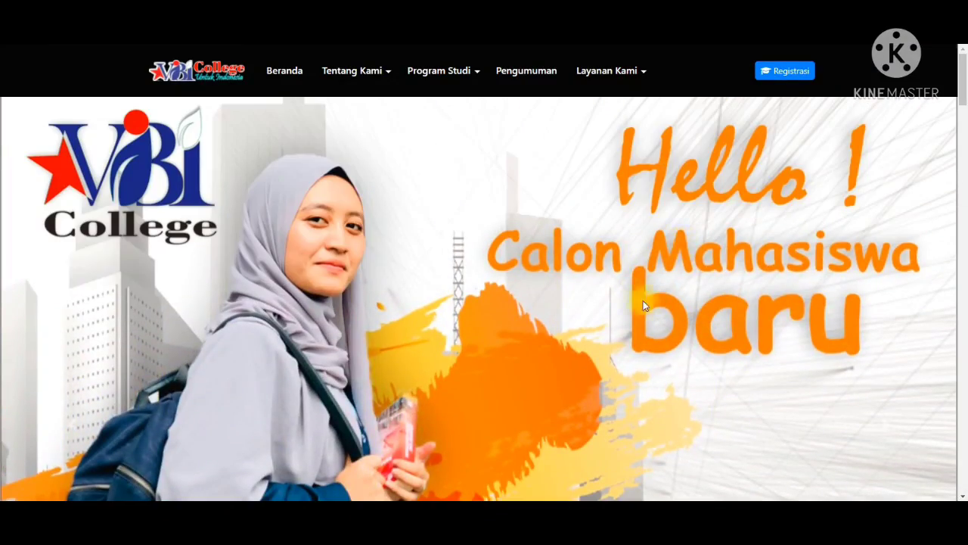